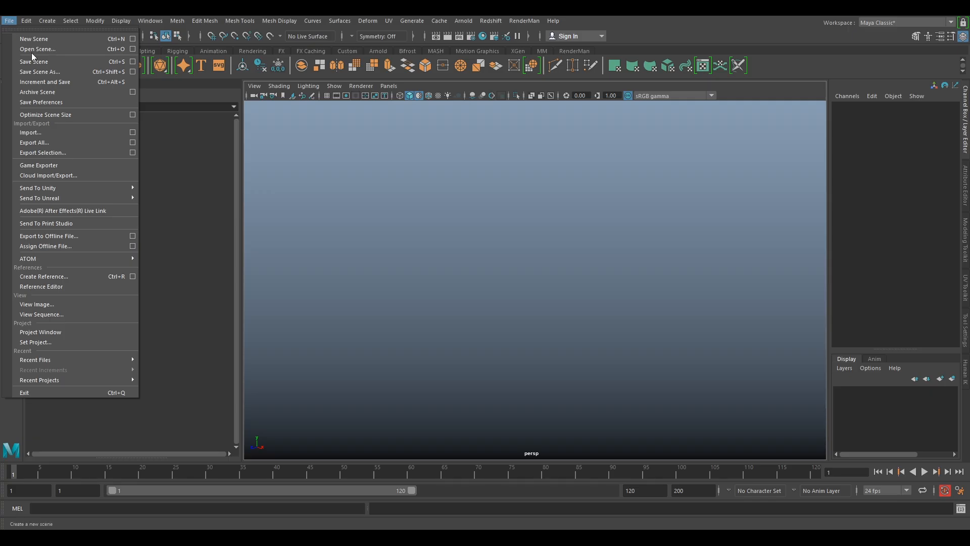
Import the camera file RM001_Cam_v001.abc into the scene
{"action": "left_click", "coordinate": [51, 133]}
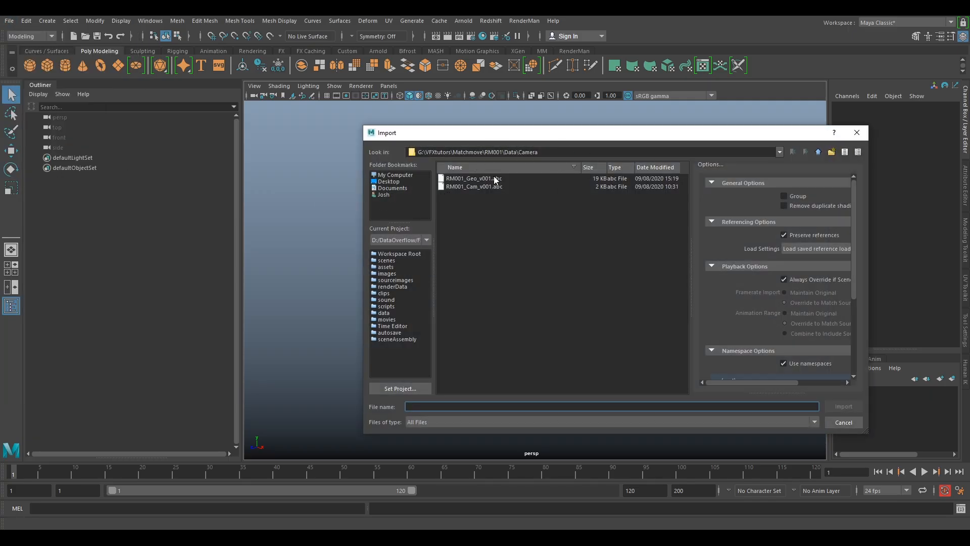
{"action": "left_click", "coordinate": [477, 186]}
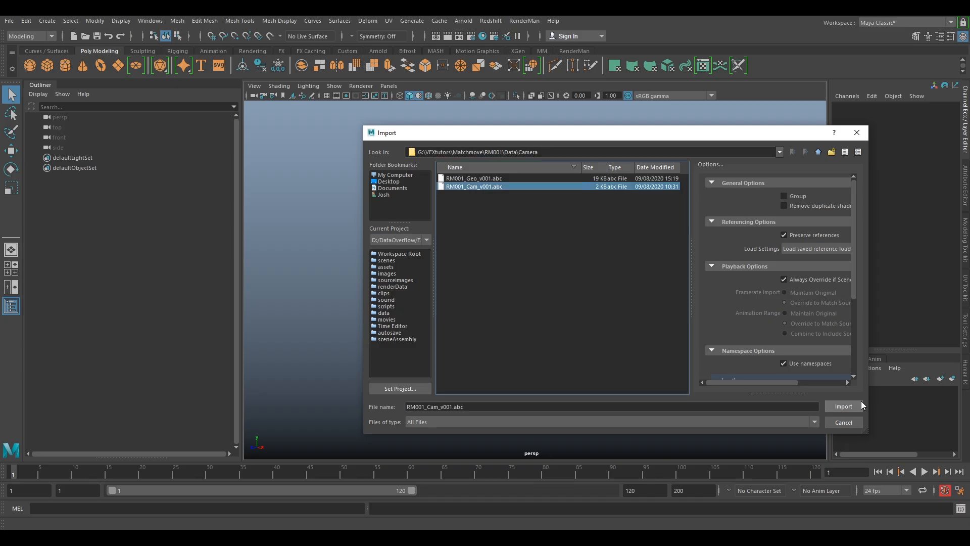
{"action": "left_click", "coordinate": [843, 406]}
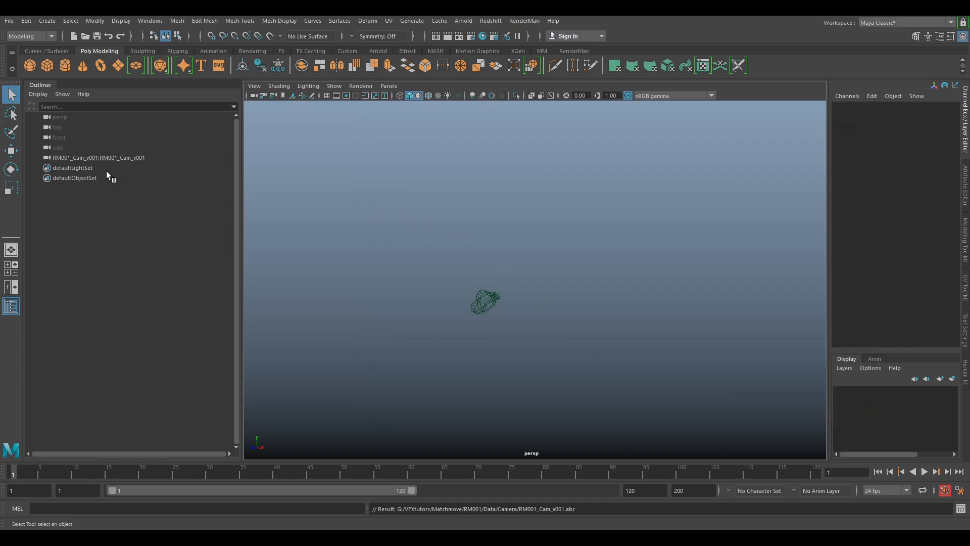
Import the set geometry file RM001_Geo_v001.abc into the scene
{"action": "left_click", "coordinate": [8, 23]}
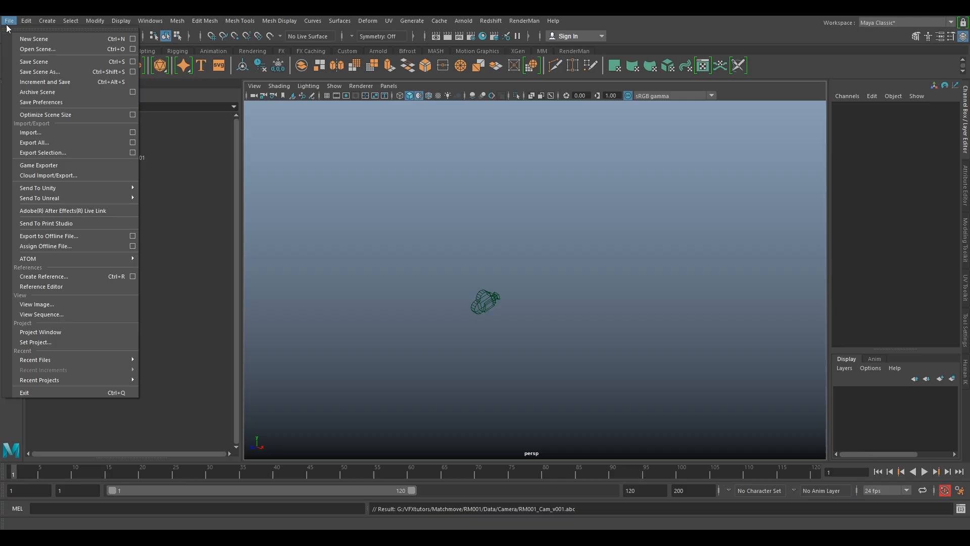
{"action": "left_click", "coordinate": [48, 133]}
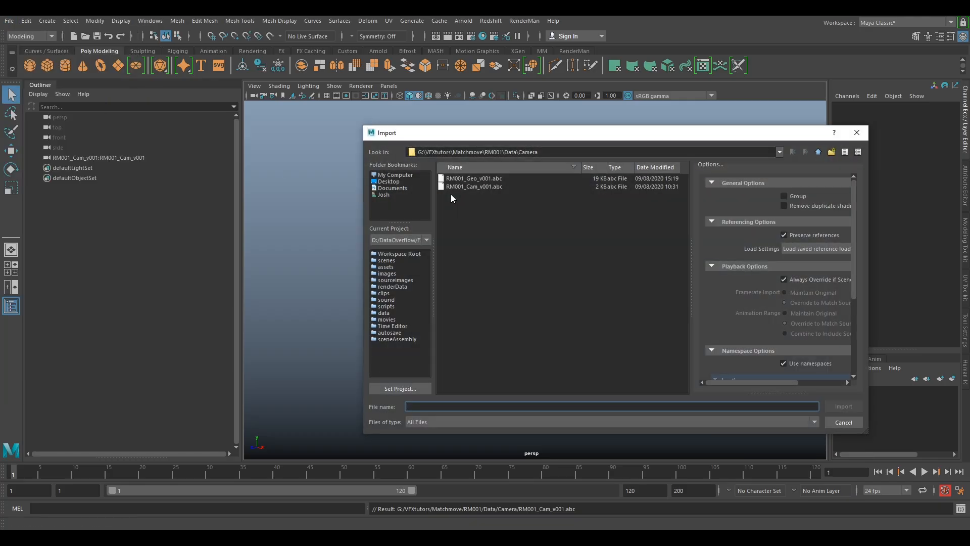
{"action": "left_click", "coordinate": [478, 177]}
{"action": "left_click", "coordinate": [851, 408]}
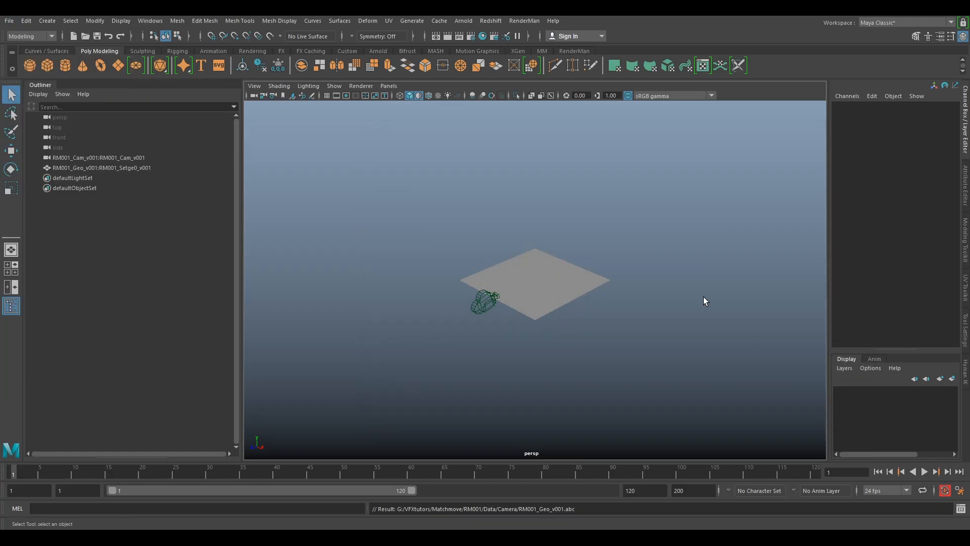
Select the imported RM001 camera and switch the viewport to look through it
{"action": "scroll", "coordinate": [512, 277], "scroll_direction": "up", "scroll_amount": 5}
{"action": "left_click_drag", "start_coordinate": [513, 277], "coordinate": [545, 289], "text": "alt"}
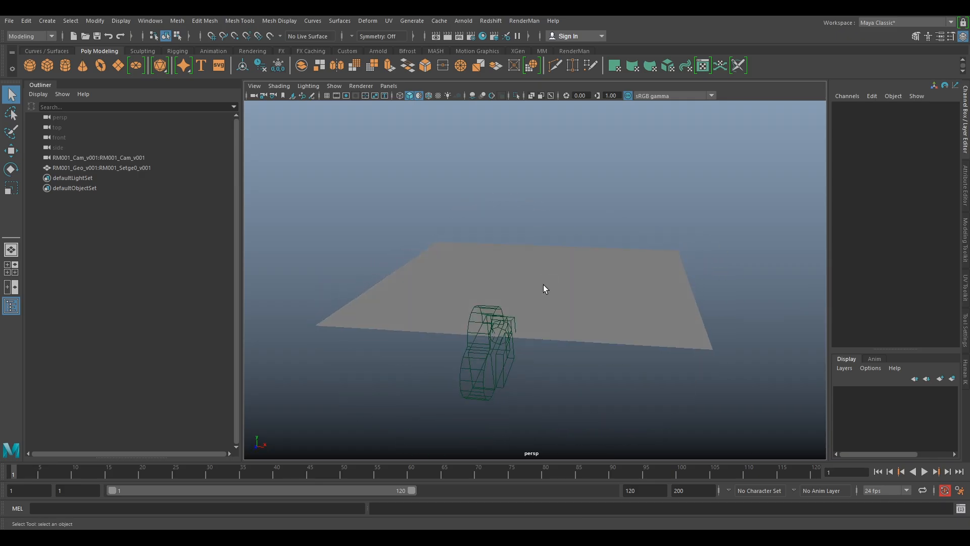
{"action": "left_click", "coordinate": [487, 351]}
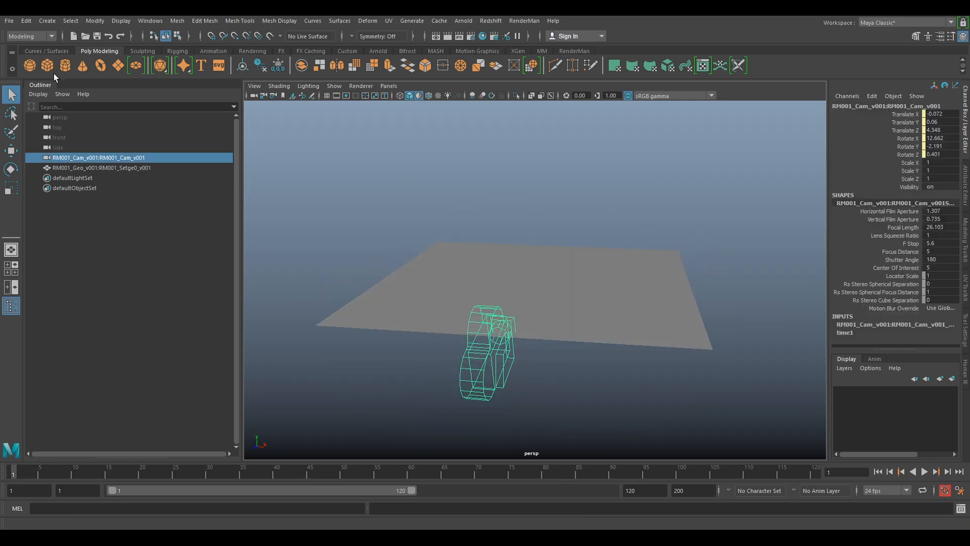
{"action": "left_click", "coordinate": [390, 86]}
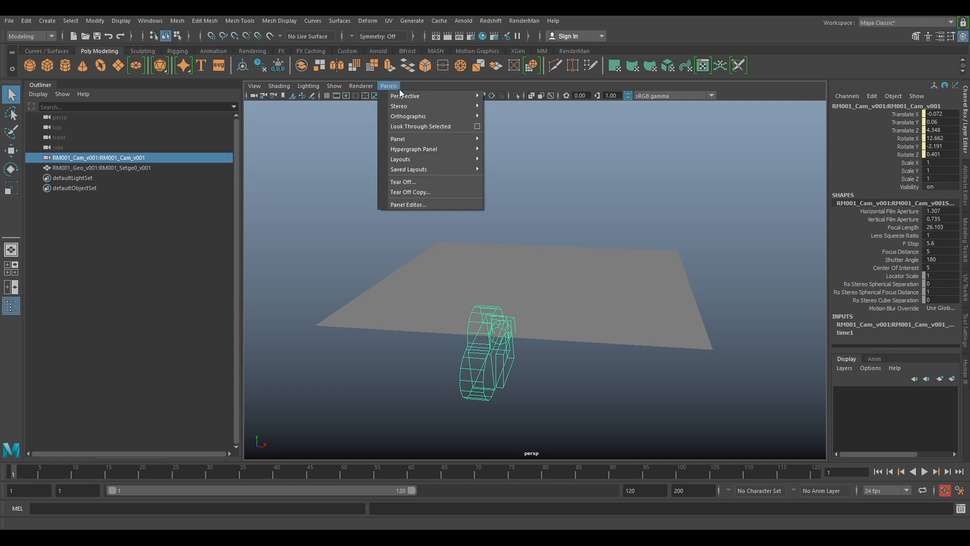
{"action": "mouse_move", "coordinate": [411, 96]}
{"action": "left_click", "coordinate": [513, 97]}
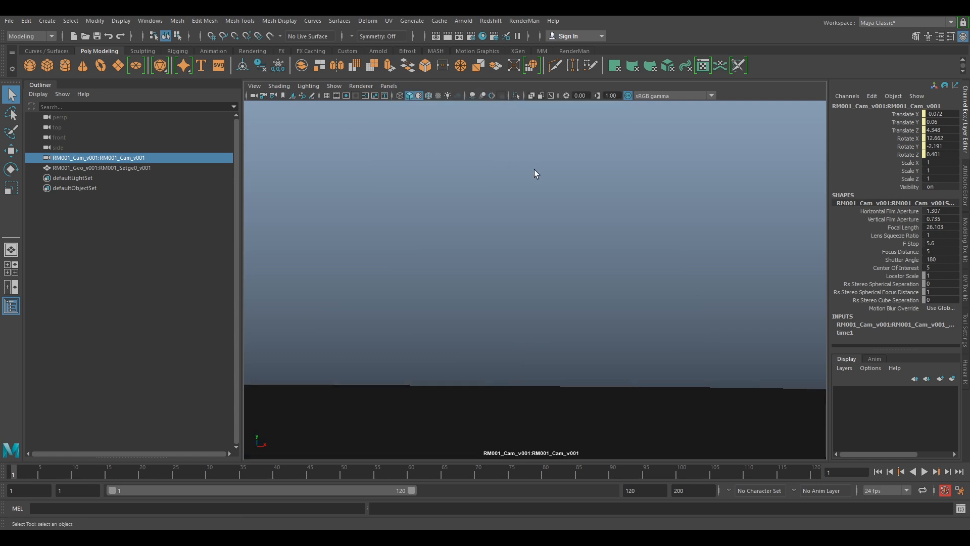
Add an image plane to the camera using RM001_JumpingJacks_BG01_v001.1030.jpg from G:\VFXtutors\Matchmove\RM001\Plate\JumpingJacks
{"action": "left_click", "coordinate": [252, 87]}
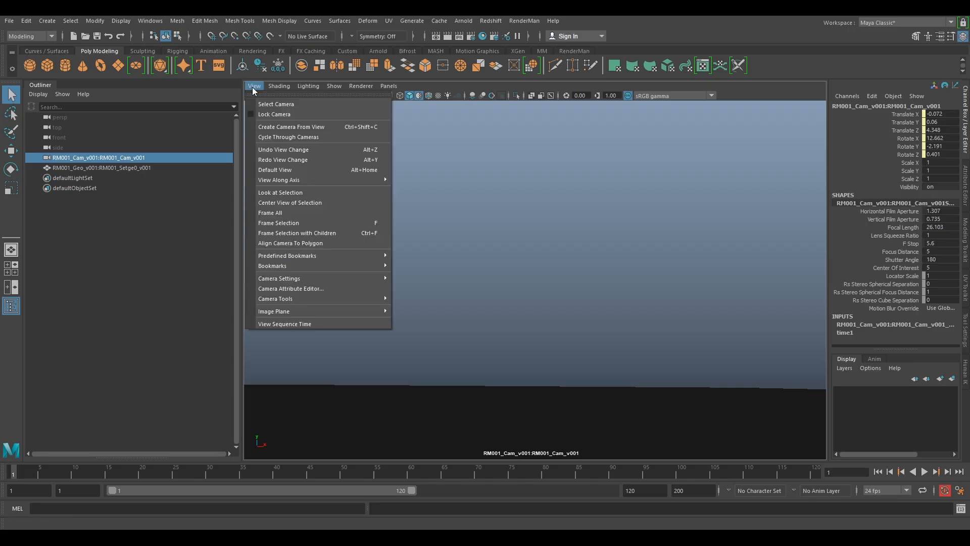
{"action": "mouse_move", "coordinate": [306, 309]}
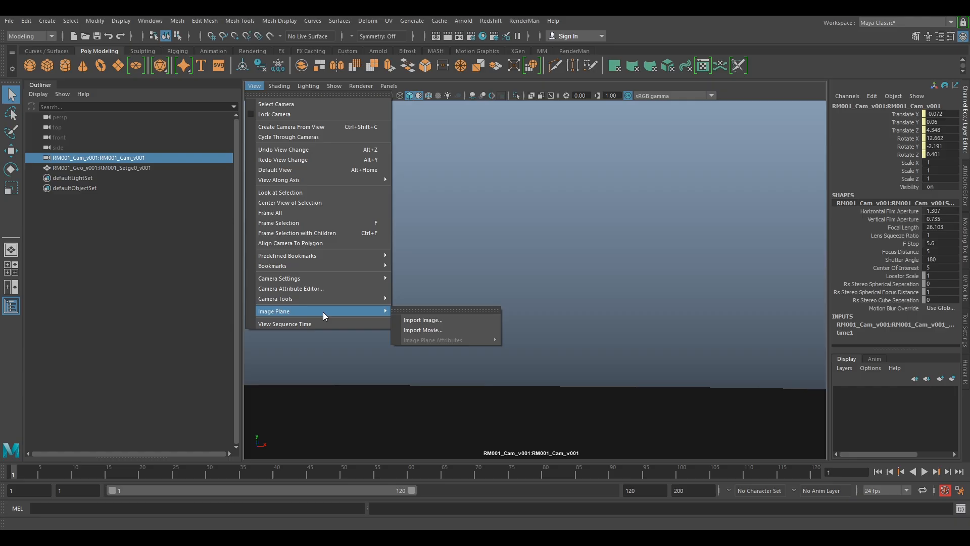
{"action": "left_click", "coordinate": [419, 318]}
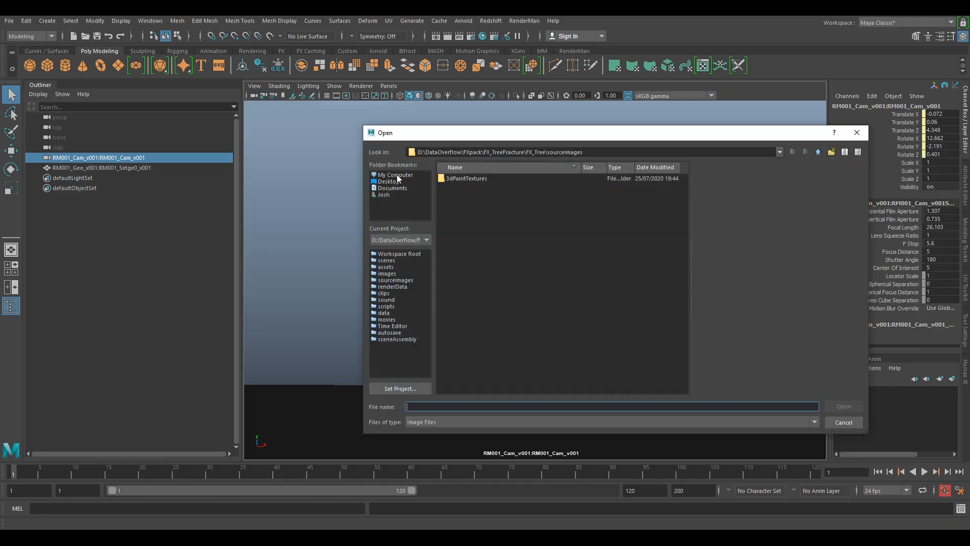
{"action": "left_click", "coordinate": [397, 174]}
{"action": "double_click", "coordinate": [474, 192]}
{"action": "double_click", "coordinate": [464, 179]}
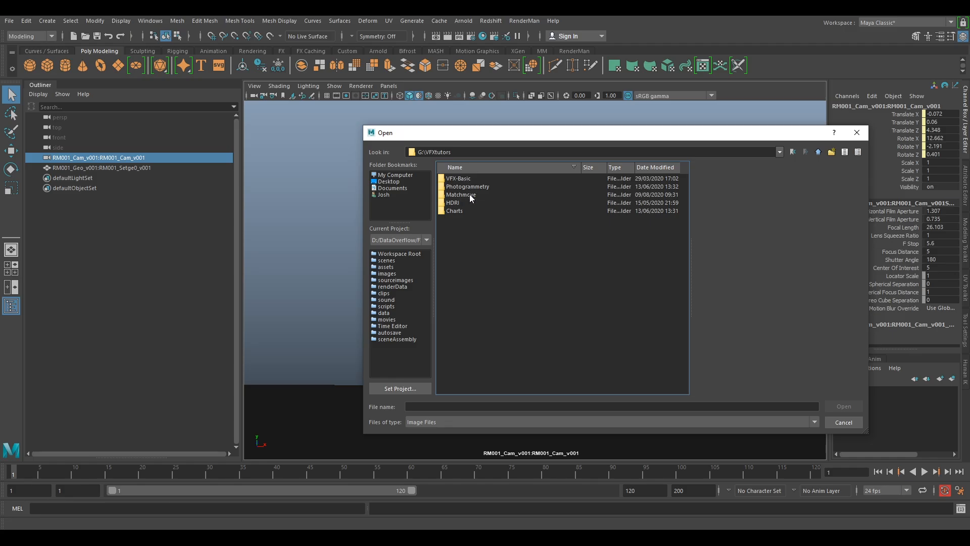
{"action": "double_click", "coordinate": [469, 194]}
{"action": "double_click", "coordinate": [461, 186]}
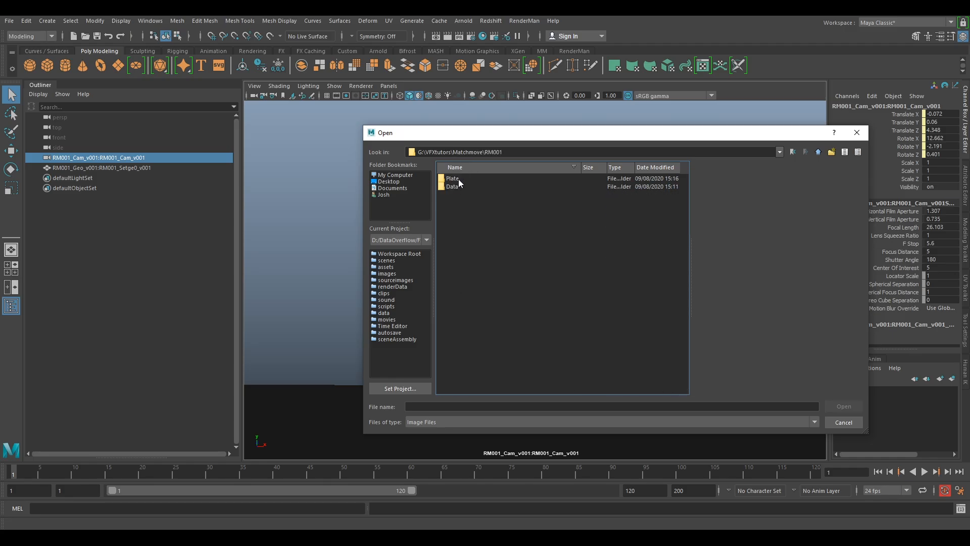
{"action": "double_click", "coordinate": [464, 179]}
{"action": "double_click", "coordinate": [471, 178]}
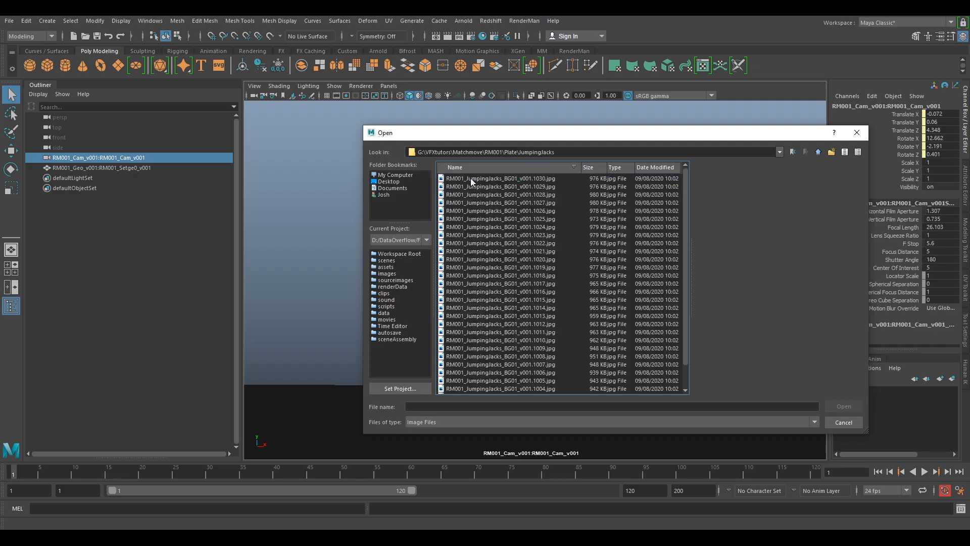
{"action": "left_click", "coordinate": [462, 178]}
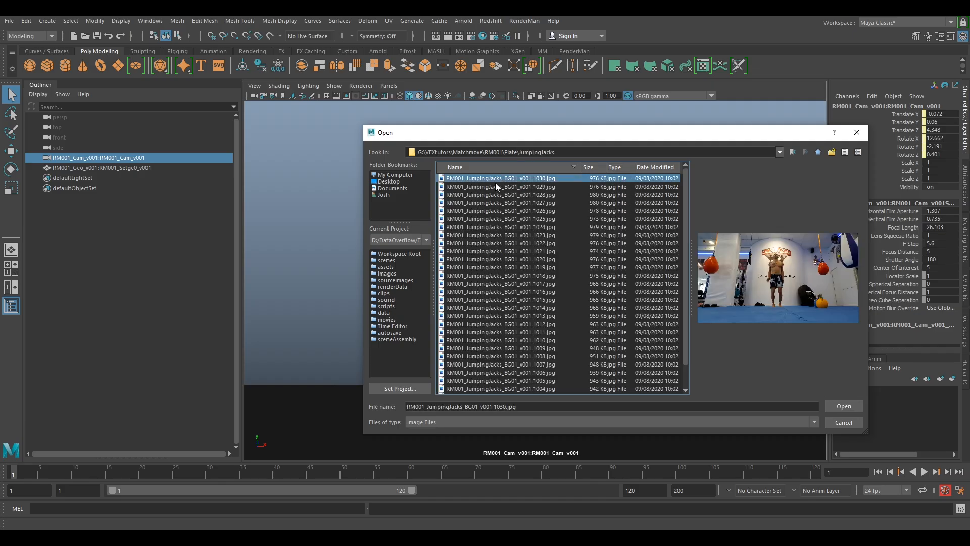
{"action": "left_click", "coordinate": [845, 402]}
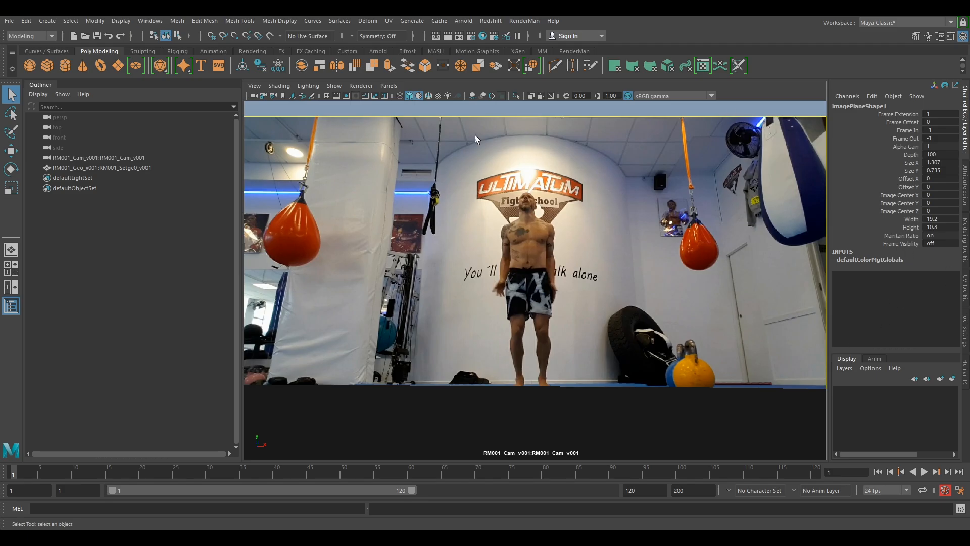
Set the image plane's alpha gain to 0.7 and enable Use Image Sequence
{"action": "left_click", "coordinate": [965, 190]}
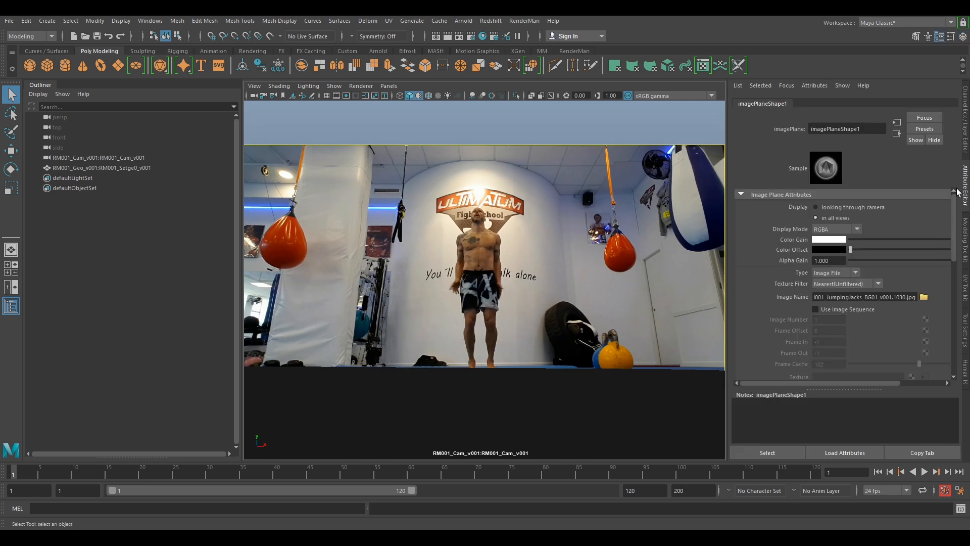
{"action": "left_click", "coordinate": [829, 261]}
{"action": "type", "text": "0.7"}
{"action": "key", "text": "Return"}
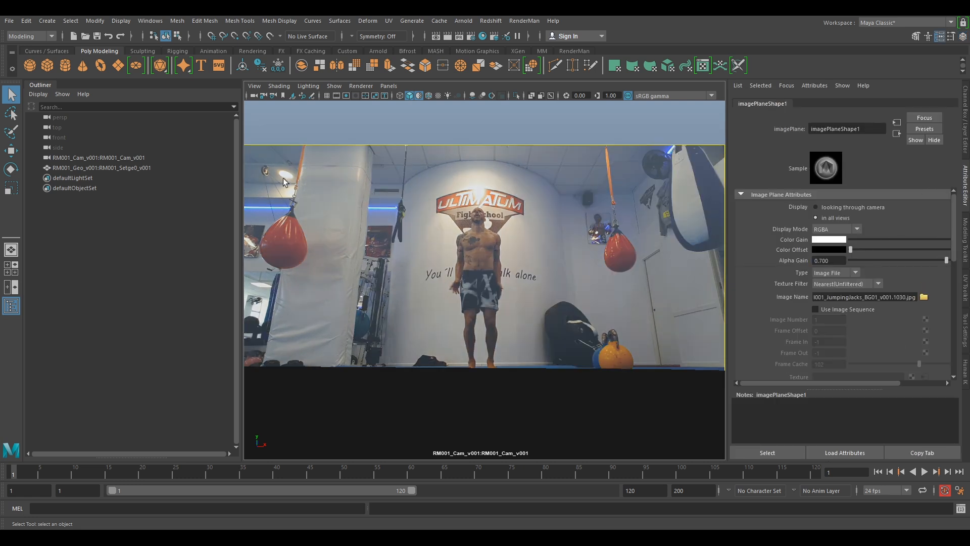
{"action": "left_click", "coordinate": [814, 310]}
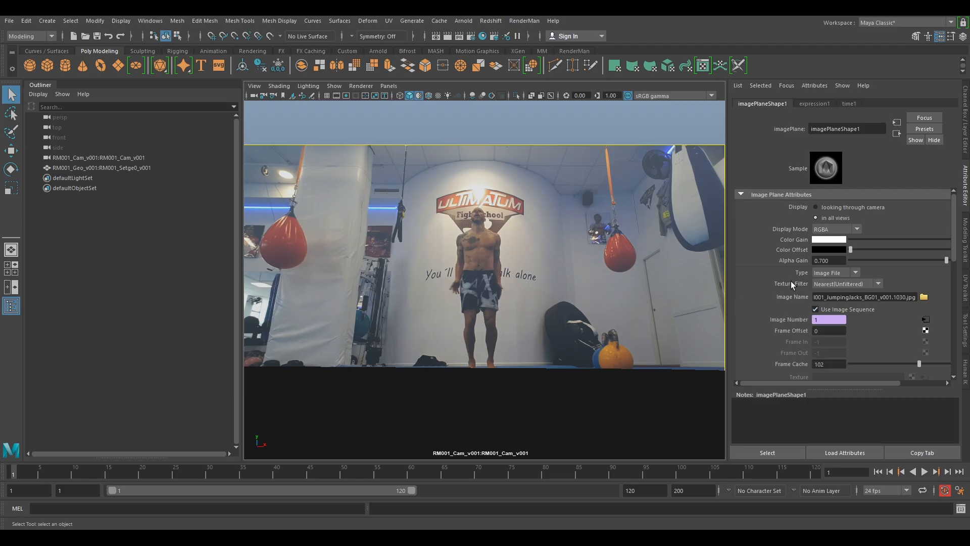
Set the image plane's placement depth to 1 and select the ground geometry in front of it
{"action": "scroll", "coordinate": [808, 298], "scroll_direction": "down", "scroll_amount": 5}
{"action": "scroll", "coordinate": [838, 283], "scroll_direction": "down", "scroll_amount": 2}
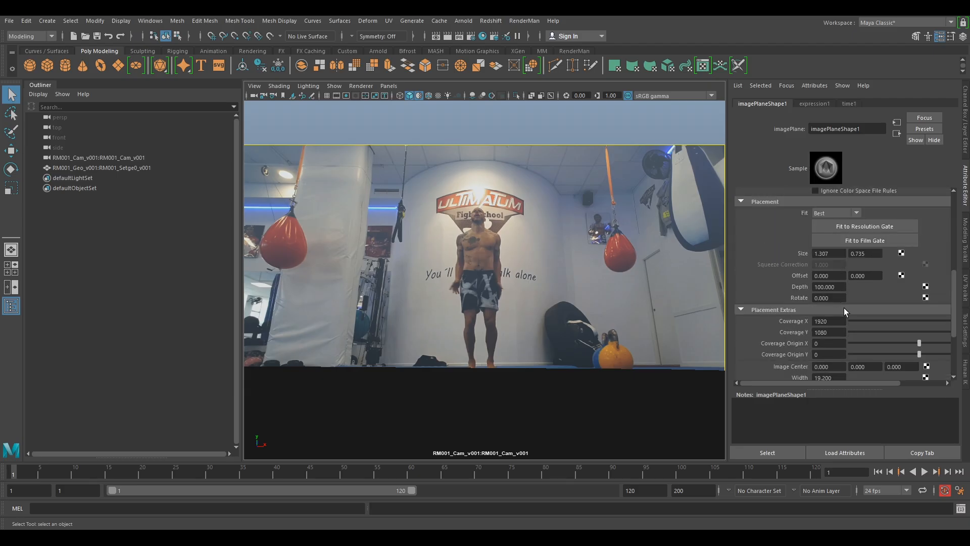
{"action": "left_click", "coordinate": [839, 287]}
{"action": "type", "text": "1"}
{"action": "key", "text": "Return"}
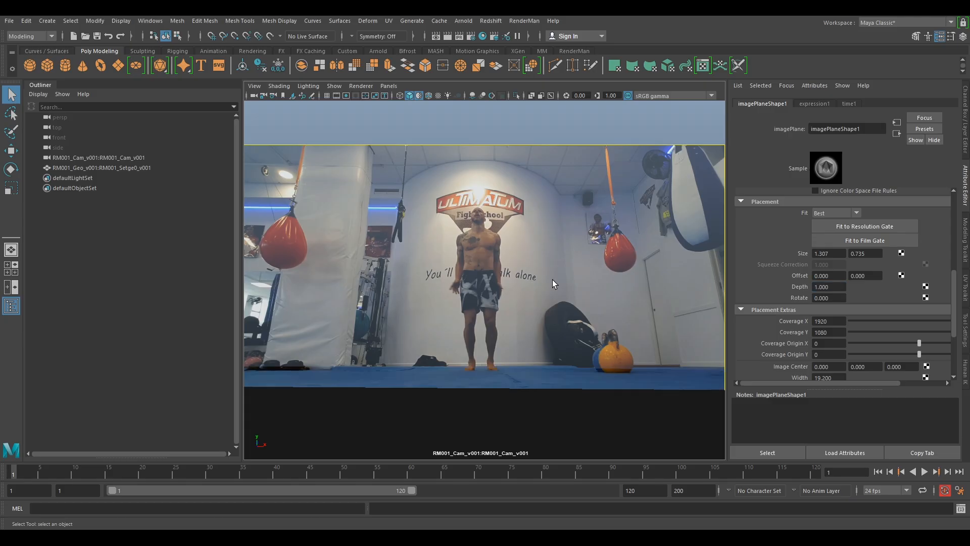
{"action": "left_click", "coordinate": [472, 413]}
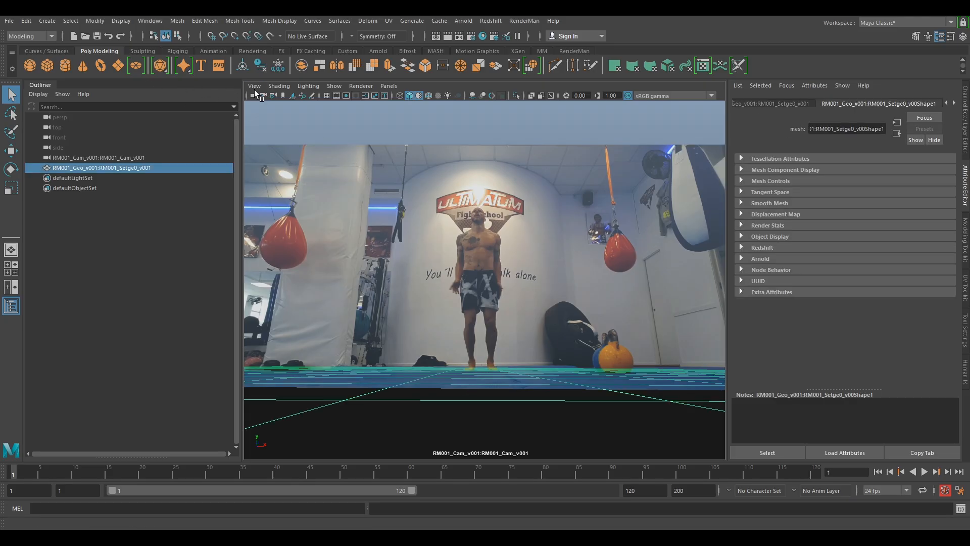
Set the playback range to frames 1001–1030 and the animation start to frame 1001
{"action": "left_click", "coordinate": [79, 494]}
{"action": "type", "text": "001"}
{"action": "key", "text": "Return"}
{"action": "key", "text": "Tab"}
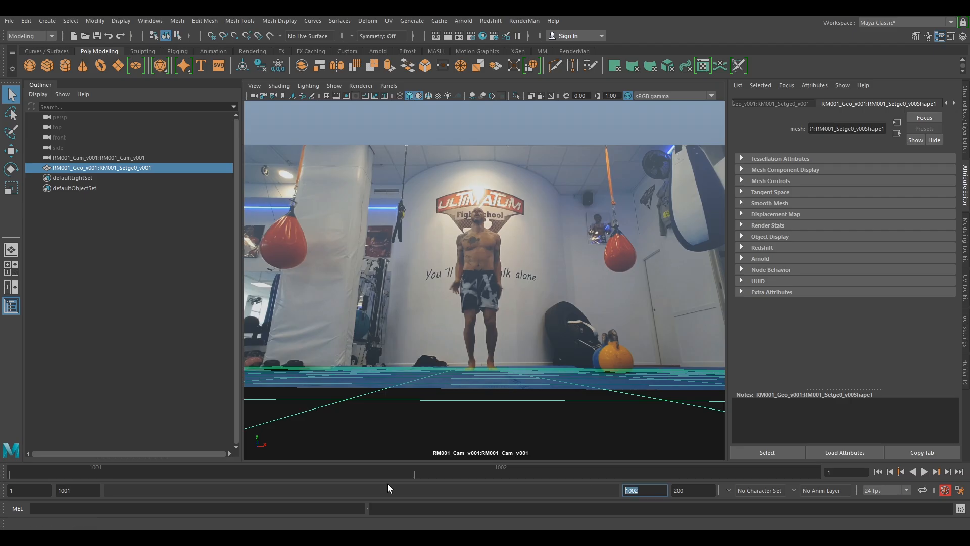
{"action": "type", "text": "1030"}
{"action": "key", "text": "Return"}
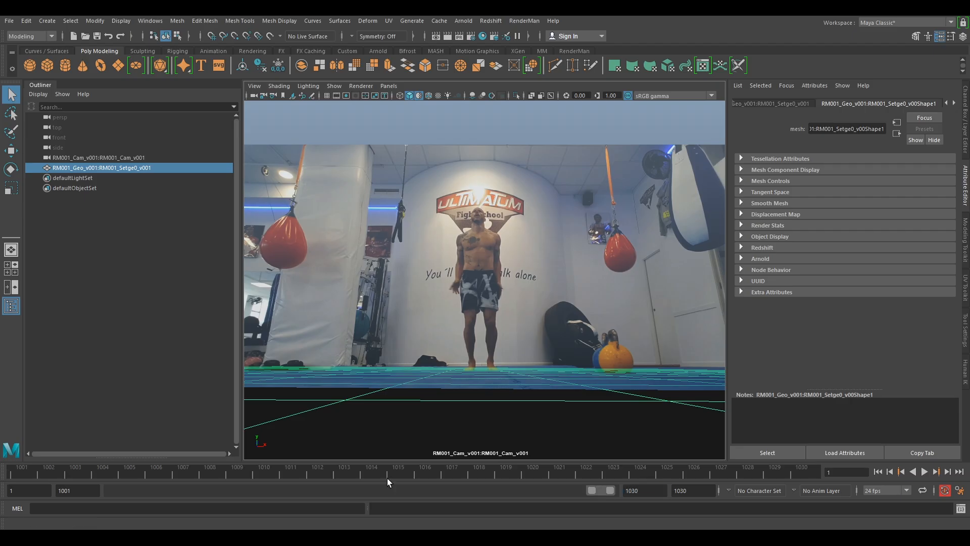
{"action": "left_click", "coordinate": [39, 490]}
{"action": "key", "text": "Return"}
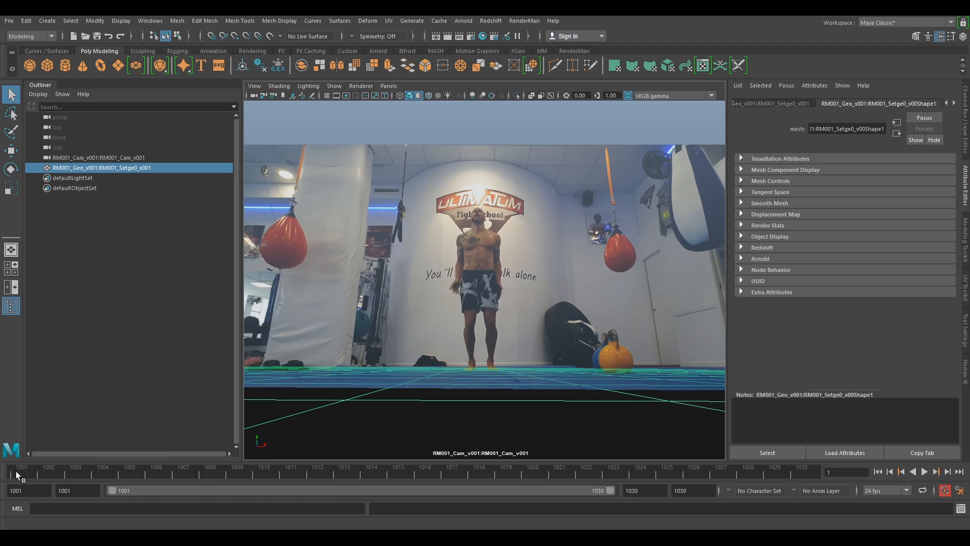
Play back the plate footage and scrub the timeline to frame 1011
{"action": "key", "text": "alt+v"}
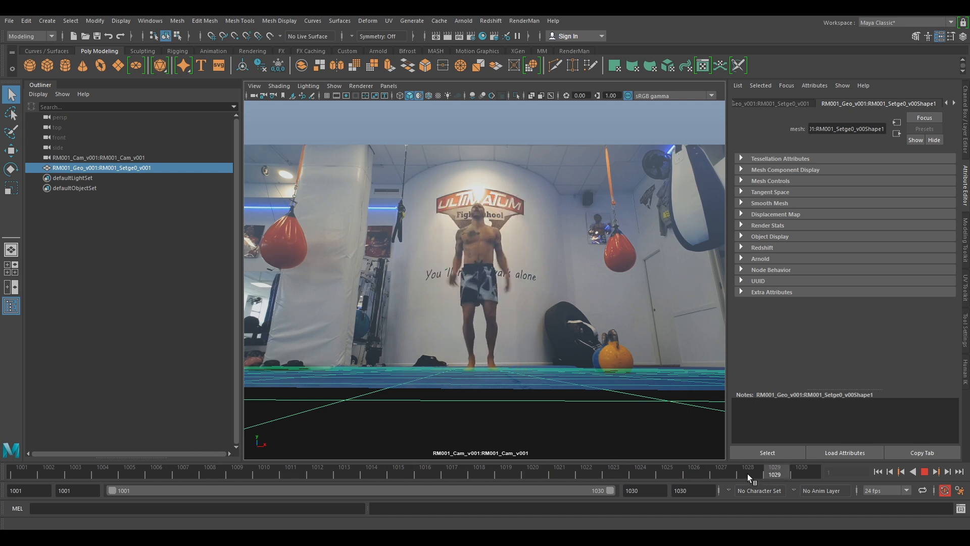
{"action": "left_click", "coordinate": [299, 474]}
{"action": "mouse_move", "coordinate": [303, 476]}
{"action": "left_mouse_down"}
{"action": "mouse_move", "coordinate": [629, 468]}
{"action": "mouse_move", "coordinate": [62, 474]}
{"action": "mouse_move", "coordinate": [735, 477]}
{"action": "mouse_move", "coordinate": [436, 469]}
{"action": "mouse_move", "coordinate": [347, 484]}
{"action": "mouse_move", "coordinate": [708, 495]}
{"action": "mouse_move", "coordinate": [678, 501]}
{"action": "mouse_move", "coordinate": [126, 490]}
{"action": "mouse_move", "coordinate": [290, 483]}
{"action": "left_mouse_up"}
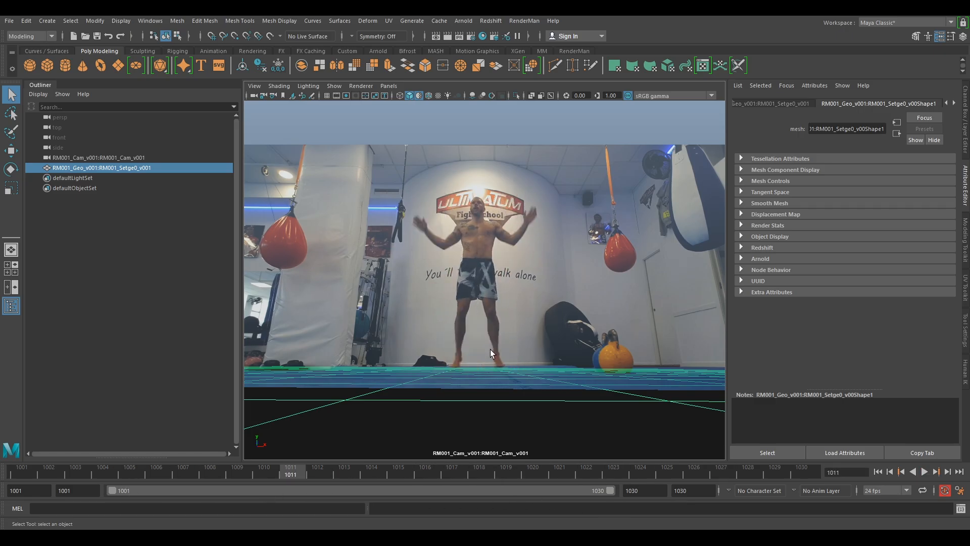
Import the character rig Freeman_HumanIK.ma from the RM001 Data\RotoManRig\RotoManHumanIK folder
{"action": "left_click", "coordinate": [9, 20]}
{"action": "left_click", "coordinate": [47, 132]}
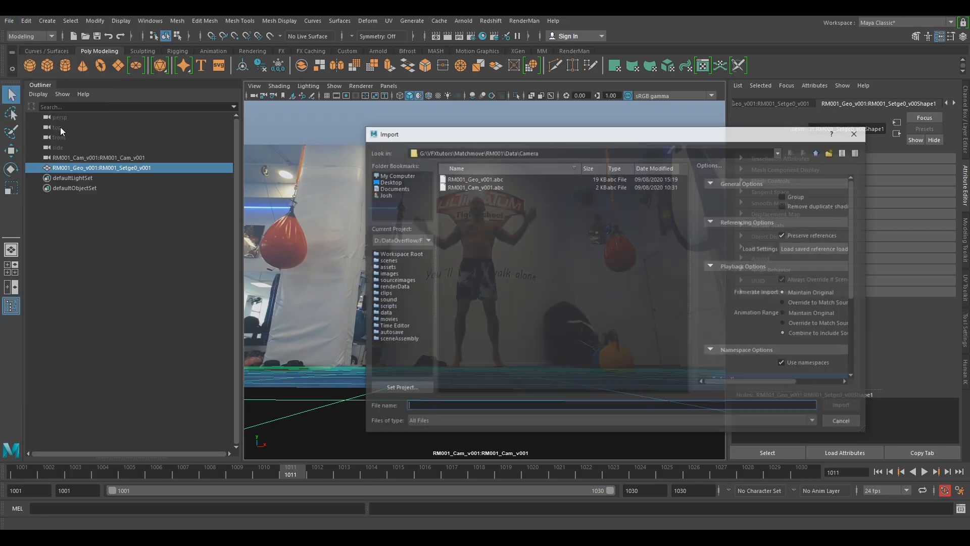
{"action": "left_click", "coordinate": [819, 152]}
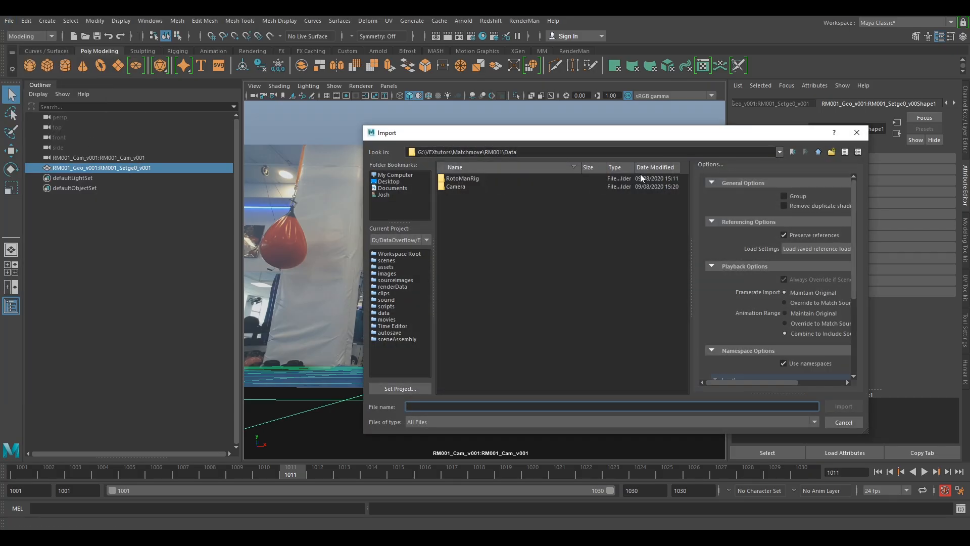
{"action": "double_click", "coordinate": [463, 178]}
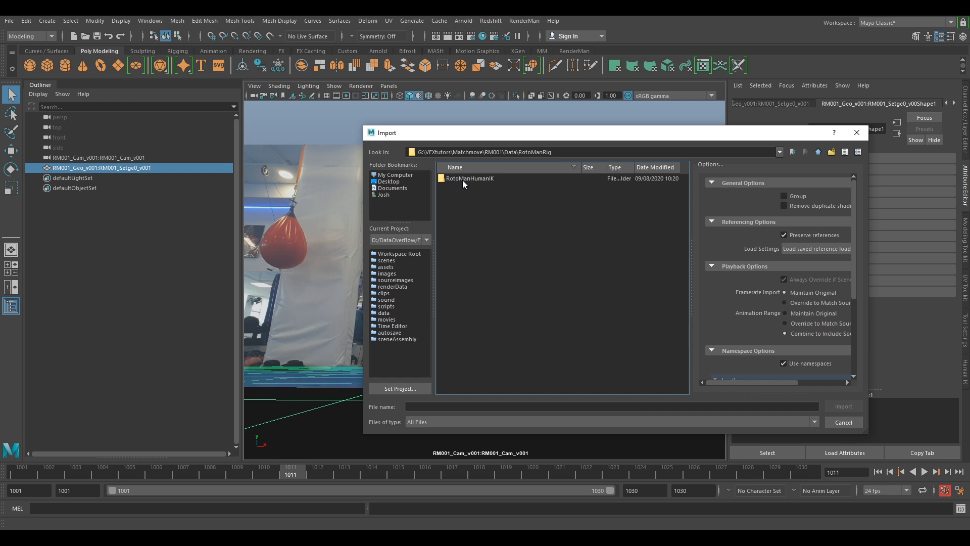
{"action": "double_click", "coordinate": [462, 179]}
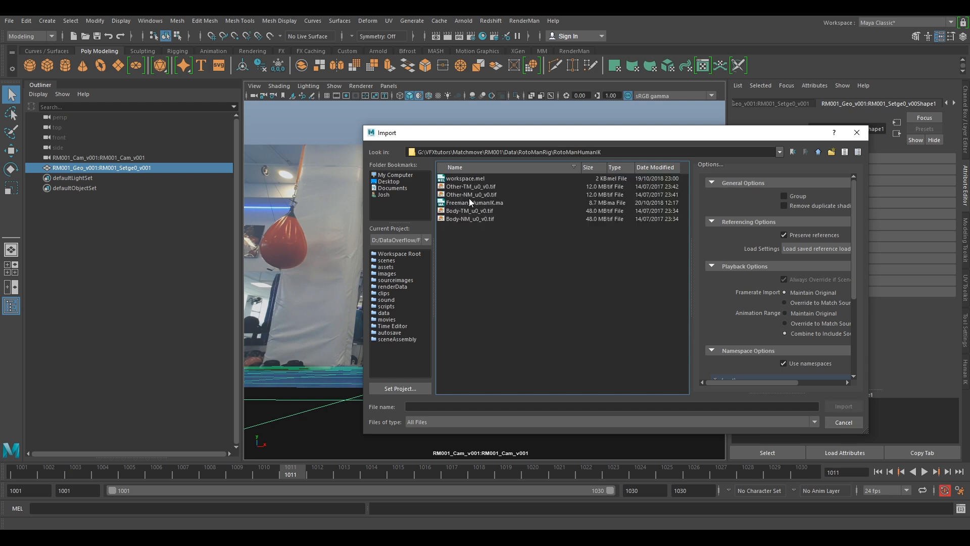
{"action": "left_click", "coordinate": [483, 204]}
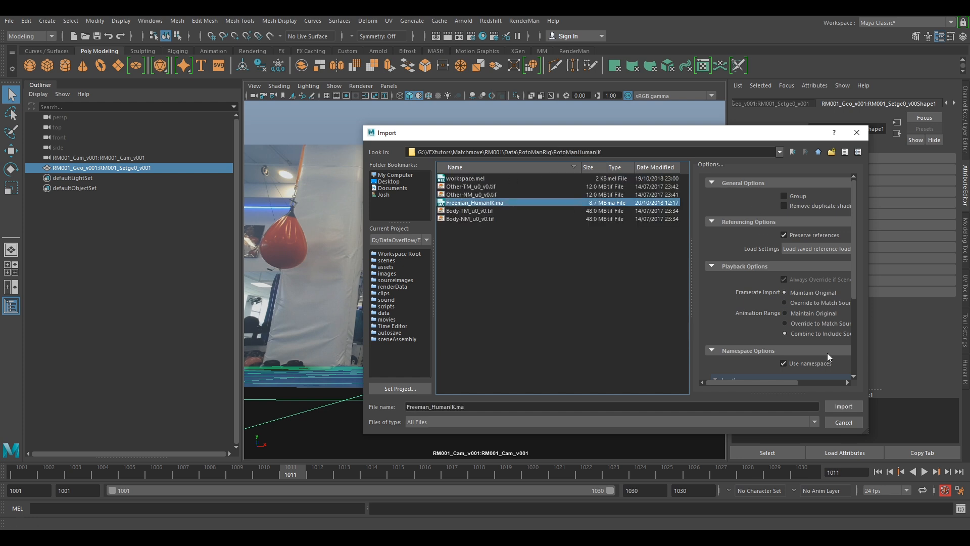
{"action": "left_click", "coordinate": [838, 406]}
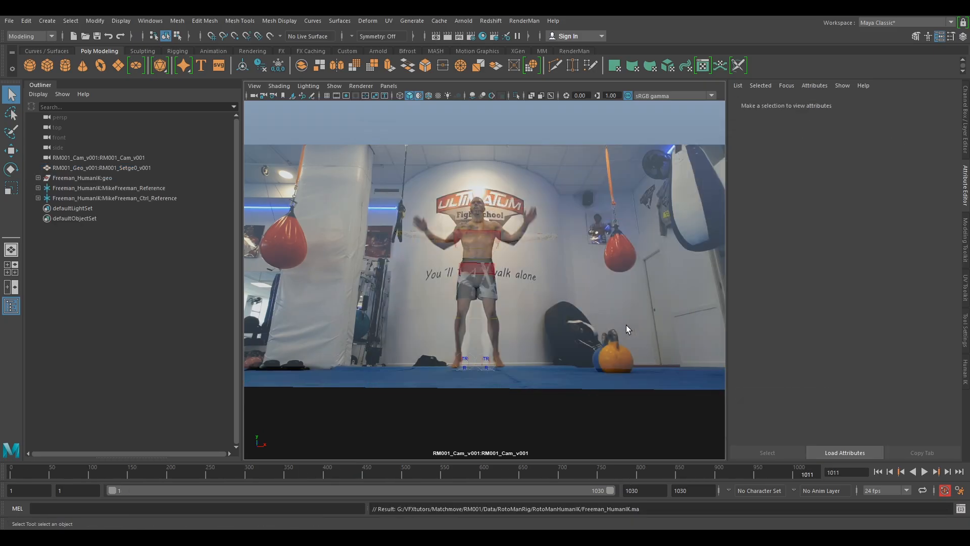
Turn on wireframe-on-shaded display in the tracked camera view and select the rig's left forearm control
{"action": "left_click", "coordinate": [279, 86]}
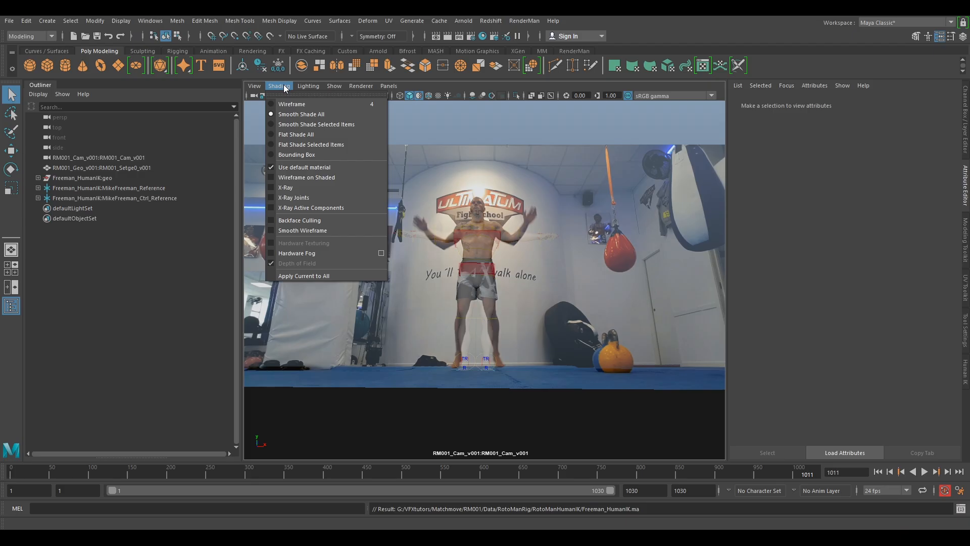
{"action": "left_click", "coordinate": [327, 178]}
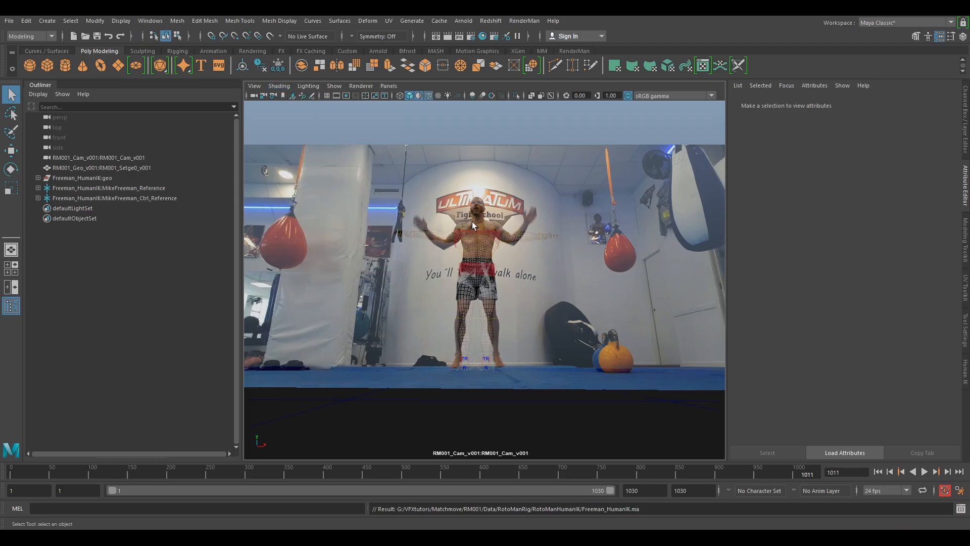
{"action": "left_click", "coordinate": [532, 236]}
Set the playback start and animation start back to frame 1001 and go to frame 1001
{"action": "left_click", "coordinate": [74, 491]}
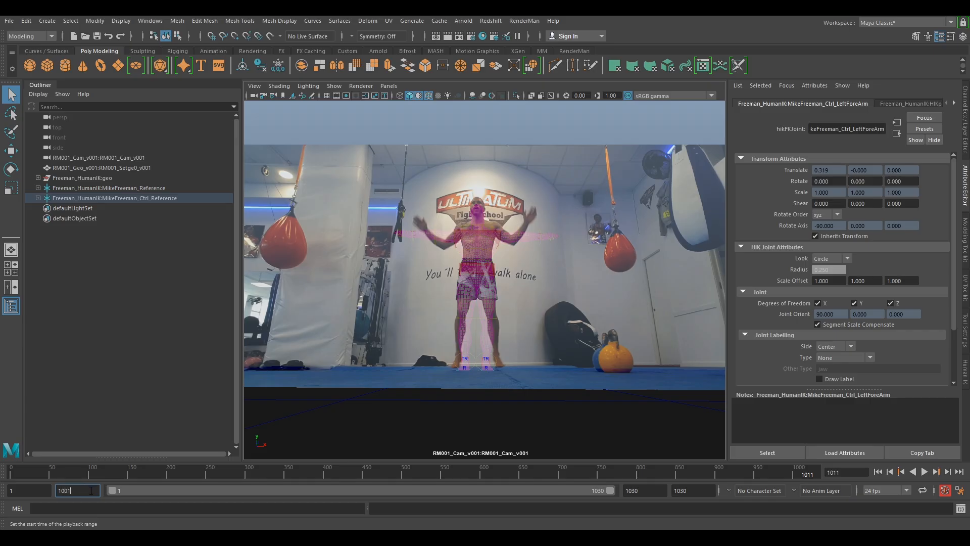
{"action": "type", "text": "1001"}
{"action": "key", "text": "Return"}
{"action": "left_click", "coordinate": [43, 491]}
{"action": "type", "text": "1001"}
{"action": "key", "text": "Return"}
{"action": "left_click", "coordinate": [19, 469]}
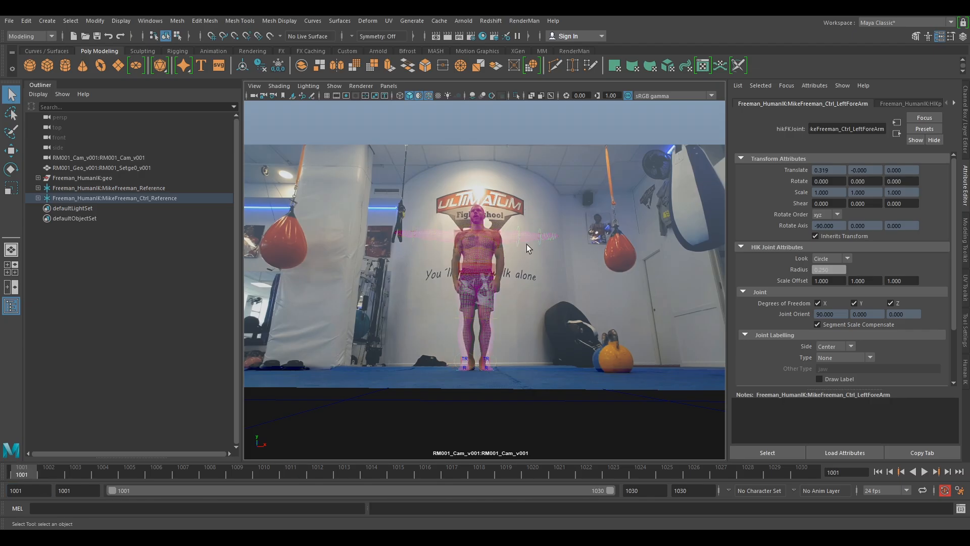
Switch the viewport to the persp camera, framed on the character rig, and turn off wireframe-on-shaded display
{"action": "left_click", "coordinate": [389, 86]}
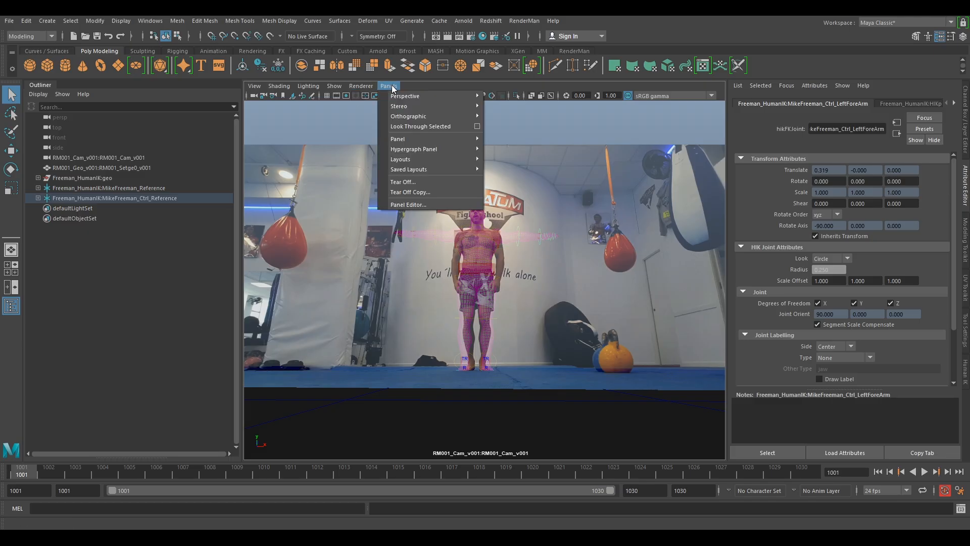
{"action": "mouse_move", "coordinate": [409, 96]}
{"action": "left_click", "coordinate": [511, 106]}
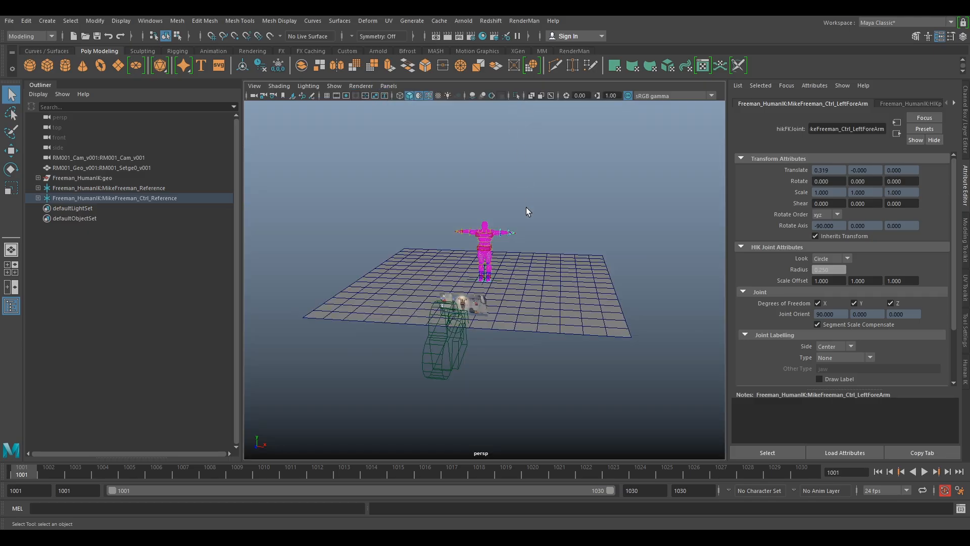
{"action": "right_click_drag", "start_coordinate": [526, 207], "coordinate": [560, 173], "text": "alt"}
{"action": "middle_click_drag", "start_coordinate": [560, 173], "coordinate": [557, 312], "text": "alt"}
{"action": "left_click_drag", "start_coordinate": [546, 305], "coordinate": [589, 304], "text": "alt"}
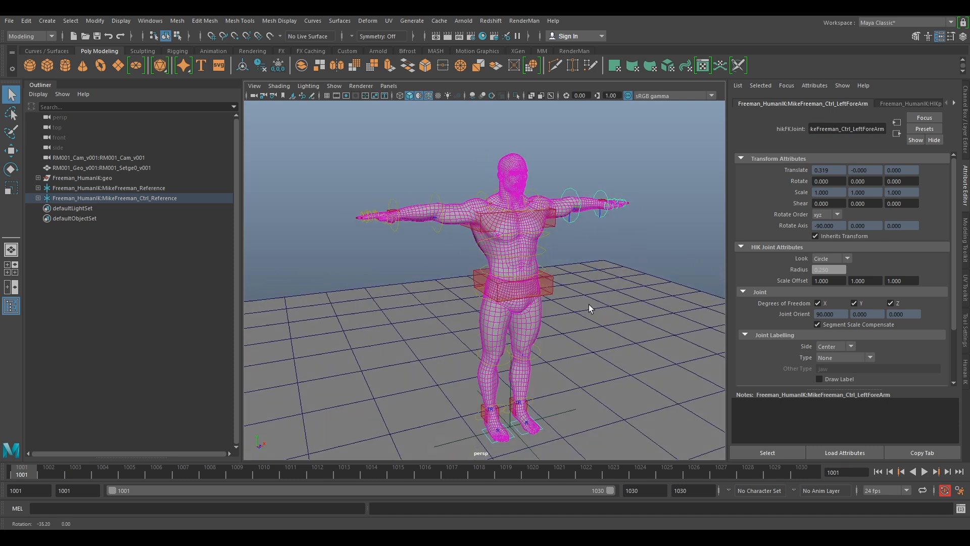
{"action": "left_click", "coordinate": [288, 87]}
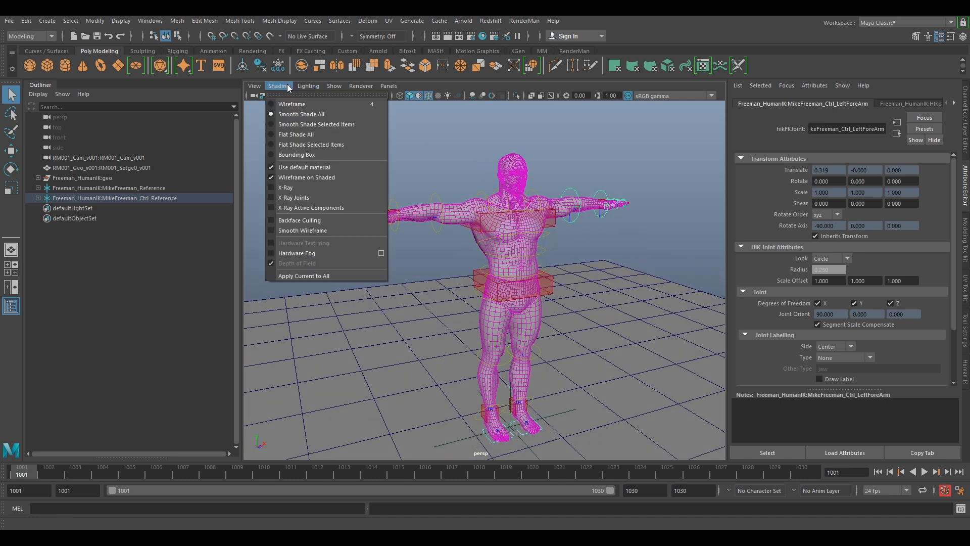
{"action": "left_click", "coordinate": [308, 178]}
Examine the character rig's body proportions and its HumanIK controls from the front and both sides
{"action": "mouse_move", "coordinate": [669, 145]}
{"action": "left_mouse_down", "text": "alt"}
{"action": "mouse_move", "coordinate": [615, 163]}
{"action": "mouse_move", "coordinate": [570, 160]}
{"action": "mouse_move", "coordinate": [583, 157]}
{"action": "left_mouse_up", "text": "alt"}
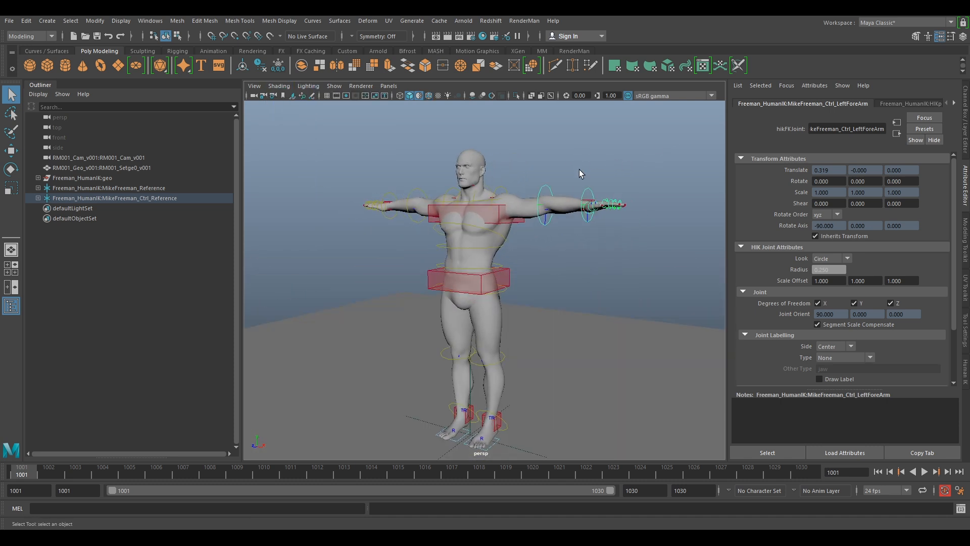
{"action": "right_click_drag", "start_coordinate": [581, 172], "coordinate": [584, 217], "text": "alt"}
{"action": "left_click_drag", "start_coordinate": [588, 244], "coordinate": [682, 249], "text": "alt"}
{"action": "middle_click_drag", "start_coordinate": [682, 249], "coordinate": [612, 235], "text": "alt"}
{"action": "scroll", "coordinate": [612, 237], "scroll_direction": "down", "scroll_amount": 5}
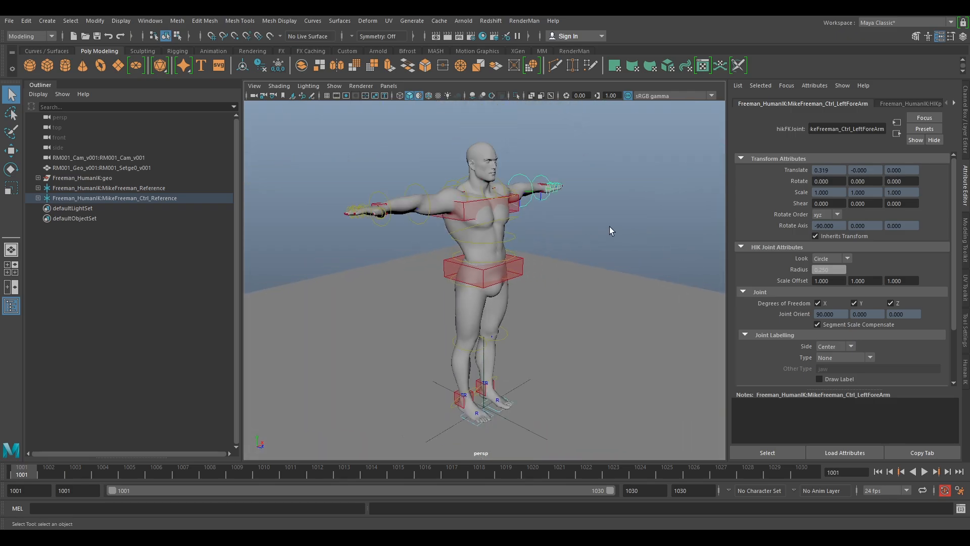
{"action": "left_click_drag", "start_coordinate": [598, 236], "coordinate": [537, 220], "text": "alt"}
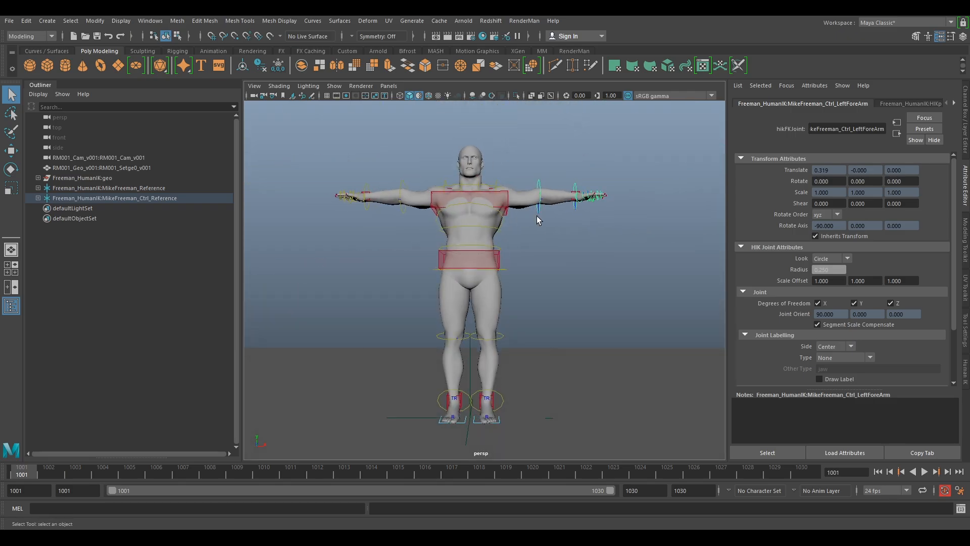
{"action": "left_click_drag", "start_coordinate": [414, 216], "coordinate": [470, 229], "text": "alt"}
{"action": "scroll", "coordinate": [471, 226], "scroll_direction": "up", "scroll_amount": 5}
{"action": "middle_click_drag", "start_coordinate": [479, 220], "coordinate": [497, 307], "text": "alt"}
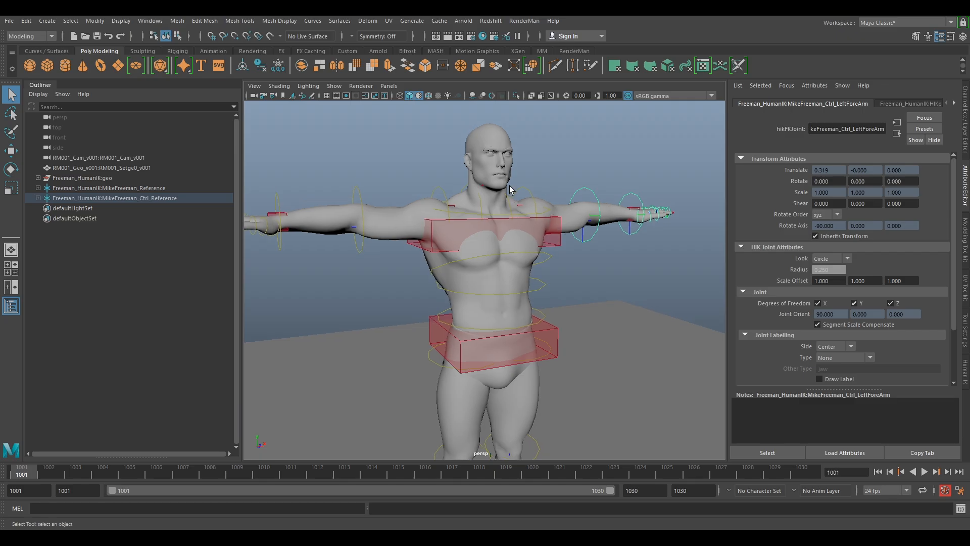
{"action": "left_click_drag", "start_coordinate": [632, 240], "coordinate": [551, 248], "text": "alt"}
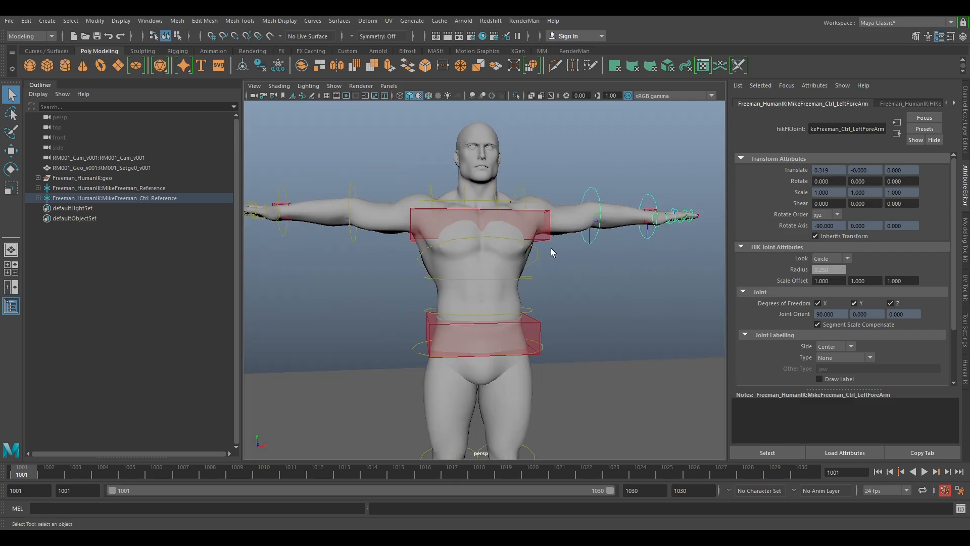
{"action": "left_click_drag", "start_coordinate": [403, 234], "coordinate": [477, 238], "text": "alt"}
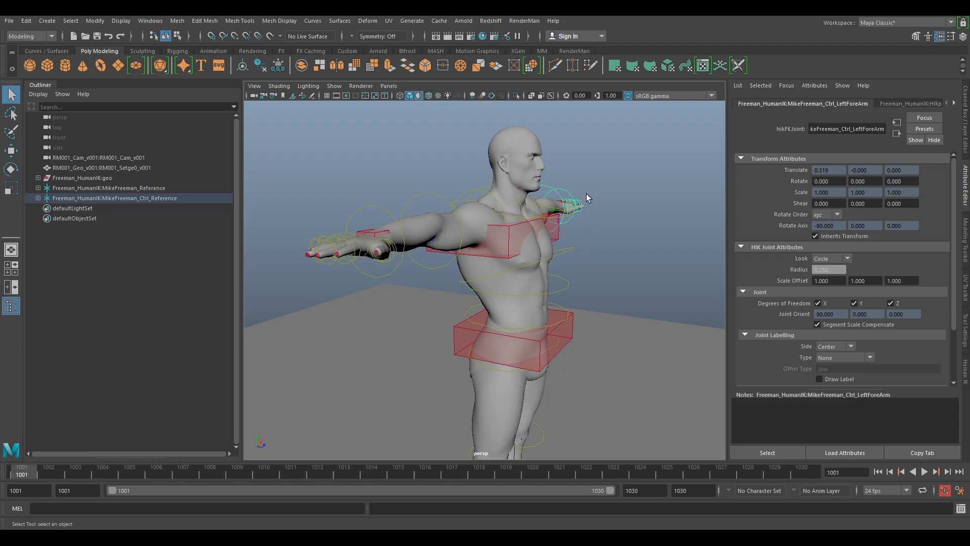
{"action": "left_click_drag", "start_coordinate": [616, 251], "coordinate": [566, 262], "text": "alt"}
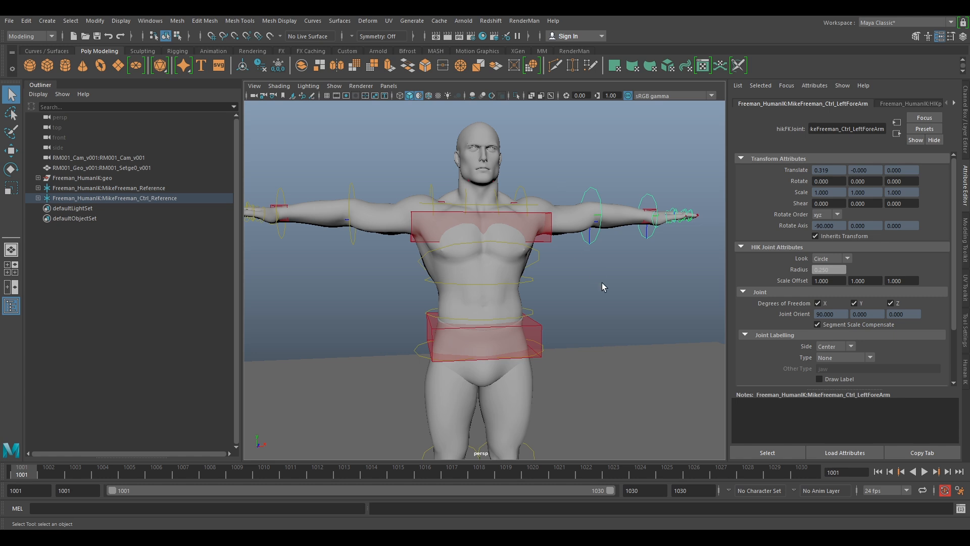
{"action": "left_click_drag", "start_coordinate": [620, 276], "coordinate": [561, 217], "text": "alt"}
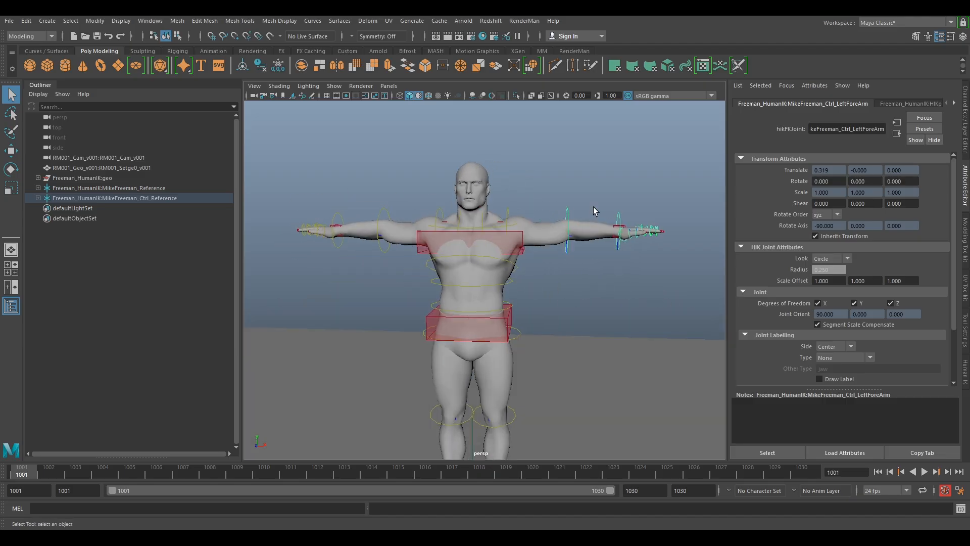
{"action": "left_click_drag", "start_coordinate": [561, 291], "coordinate": [522, 310], "text": "alt"}
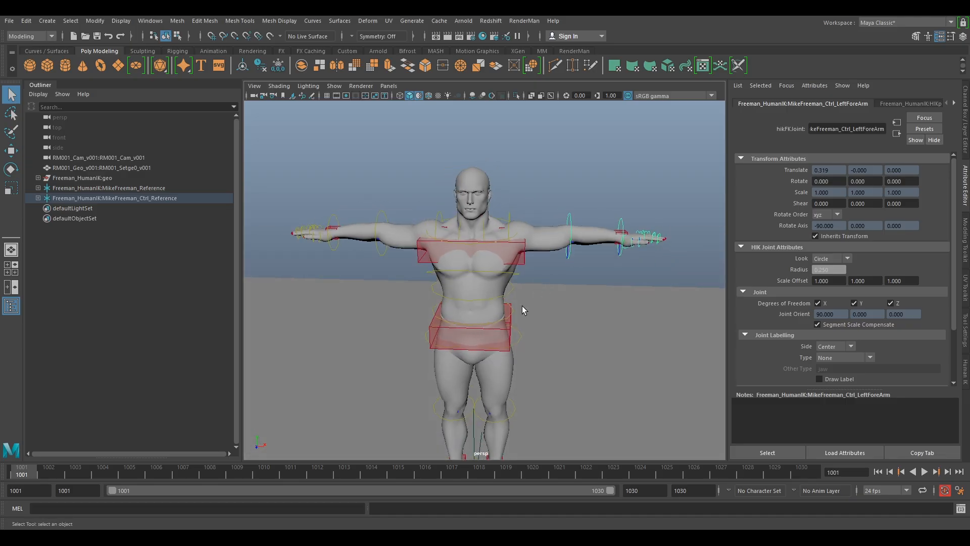
Try moving the rig's hips control to test how the body follows, and undo the moves
{"action": "middle_click_drag", "start_coordinate": [522, 310], "coordinate": [530, 259], "text": "alt"}
{"action": "left_click", "coordinate": [498, 285]}
{"action": "key", "text": "w"}
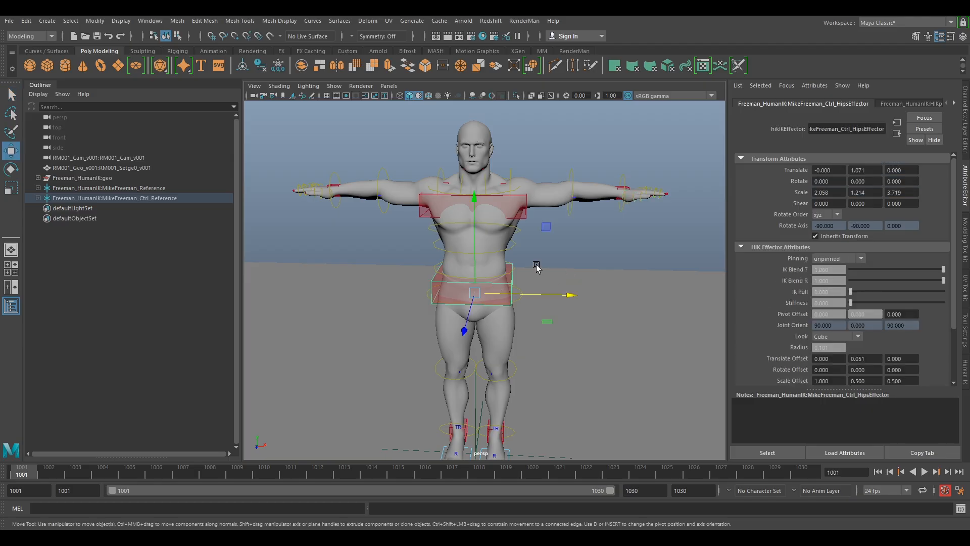
{"action": "left_click_drag", "start_coordinate": [478, 262], "coordinate": [482, 313]}
{"action": "middle_click_drag", "start_coordinate": [509, 323], "coordinate": [516, 251], "text": "alt"}
{"action": "left_click_drag", "start_coordinate": [516, 253], "coordinate": [585, 275], "text": "alt"}
{"action": "left_click_drag", "start_coordinate": [484, 213], "coordinate": [574, 276]}
{"action": "key", "text": "ctrl+z"}
{"action": "key", "text": "ctrl+z"}
Try rotating the rig's chest control to test how the upper body bends
{"action": "middle_click_drag", "start_coordinate": [574, 201], "coordinate": [569, 293], "text": "alt"}
{"action": "left_click", "coordinate": [524, 250]}
{"action": "key", "text": "e"}
{"action": "left_click_drag", "start_coordinate": [524, 255], "coordinate": [498, 374]}
{"action": "left_click_drag", "start_coordinate": [673, 231], "coordinate": [606, 275], "text": "alt"}
{"action": "left_click_drag", "start_coordinate": [610, 334], "coordinate": [623, 353], "text": "alt"}
{"action": "scroll", "coordinate": [519, 304], "scroll_direction": "down", "scroll_amount": 3}
{"action": "middle_click_drag", "start_coordinate": [576, 303], "coordinate": [628, 267], "text": "alt"}
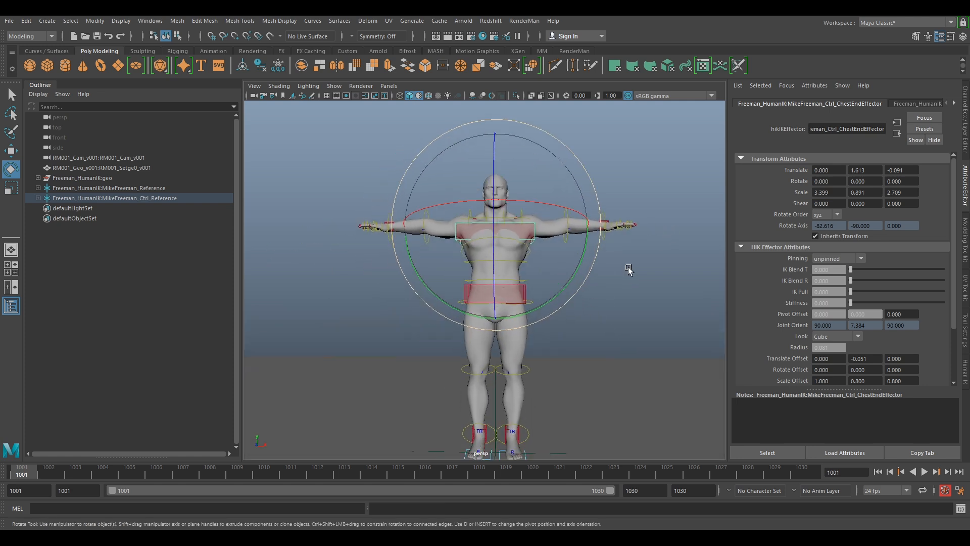
Look through the RM001_Cam_v001 camera and turn on wireframe-on-shaded display for the rig
{"action": "left_click_drag", "start_coordinate": [355, 176], "coordinate": [372, 195], "text": "alt"}
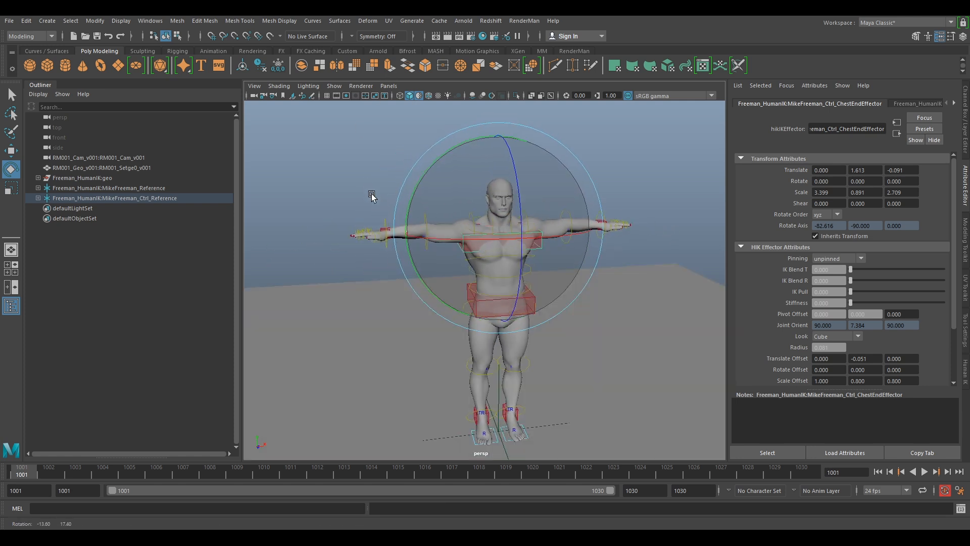
{"action": "left_click", "coordinate": [390, 86]}
{"action": "mouse_move", "coordinate": [407, 96]}
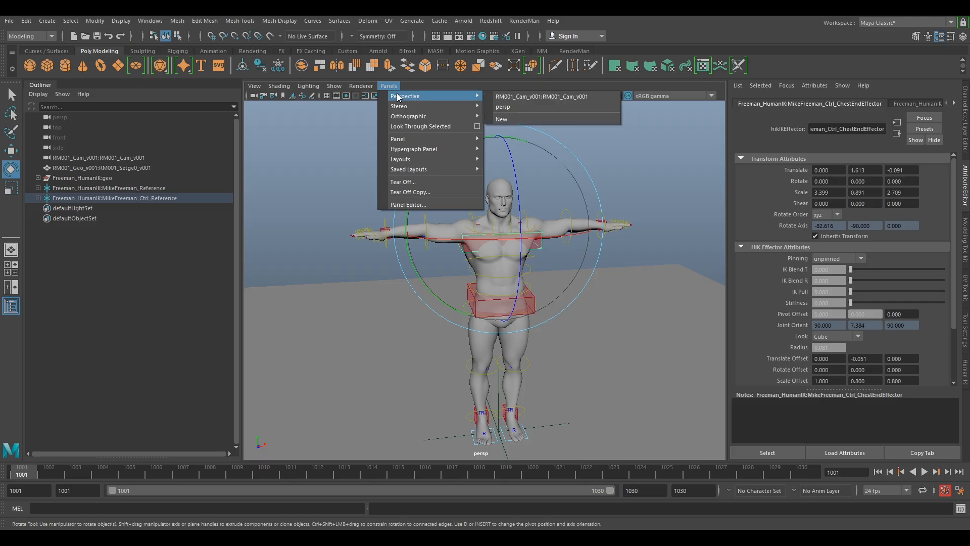
{"action": "left_click", "coordinate": [509, 97]}
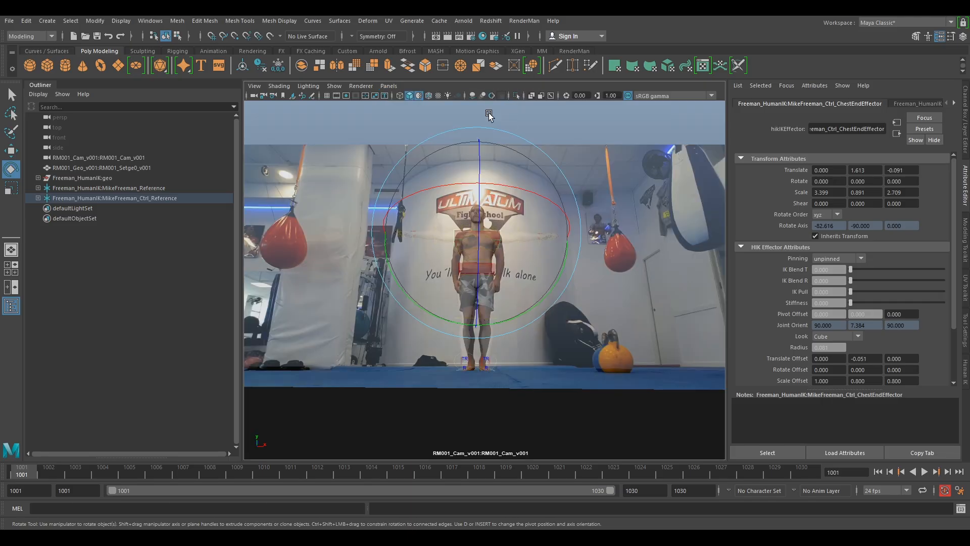
{"action": "left_click", "coordinate": [280, 87]}
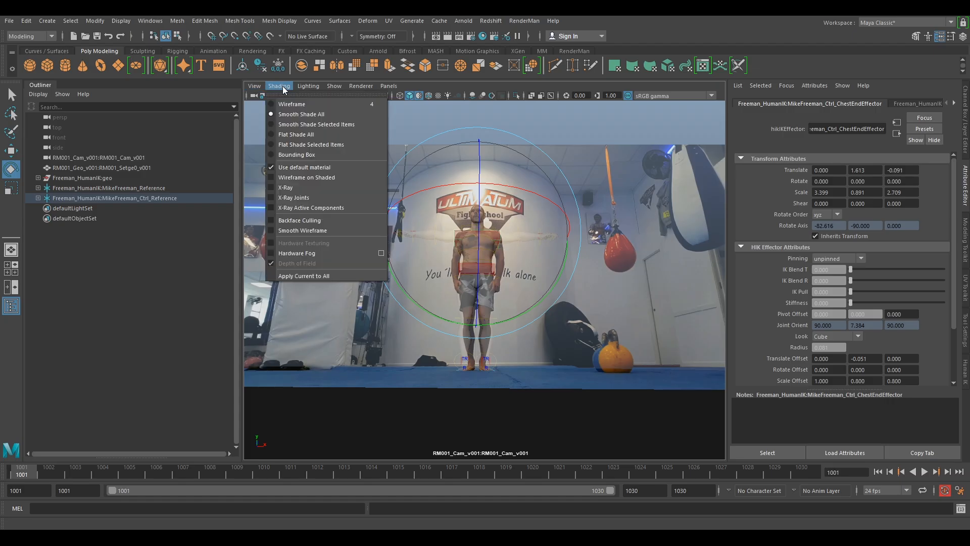
{"action": "left_click", "coordinate": [301, 177]}
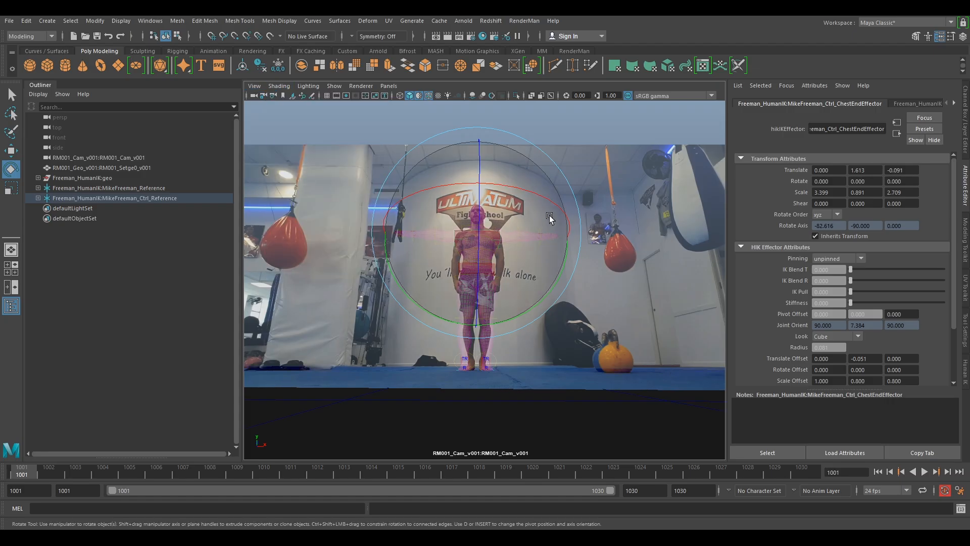
Zoom in on the performer with 2D Pan/Zoom in the tracked camera view and scrub to frame 1007
{"action": "key", "text": "backslash"}
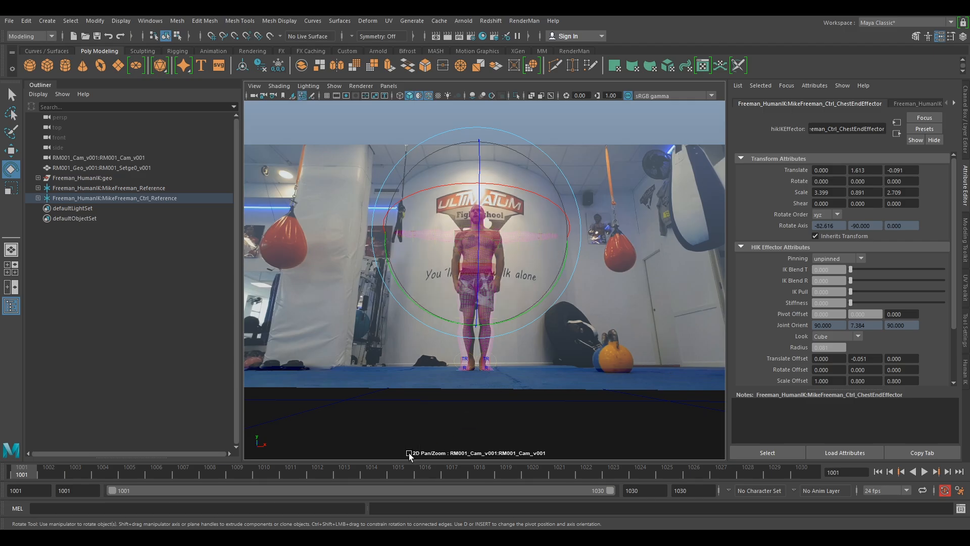
{"action": "right_click_drag", "start_coordinate": [506, 349], "coordinate": [745, 450]}
{"action": "middle_click_drag", "start_coordinate": [520, 332], "coordinate": [553, 338]}
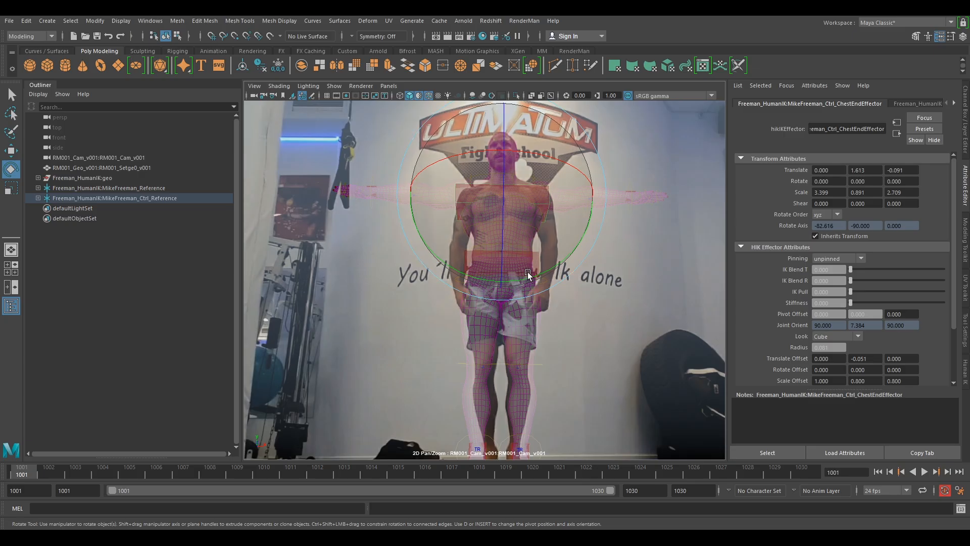
{"action": "left_click", "coordinate": [56, 470]}
{"action": "left_click_drag", "start_coordinate": [55, 470], "coordinate": [183, 473]}
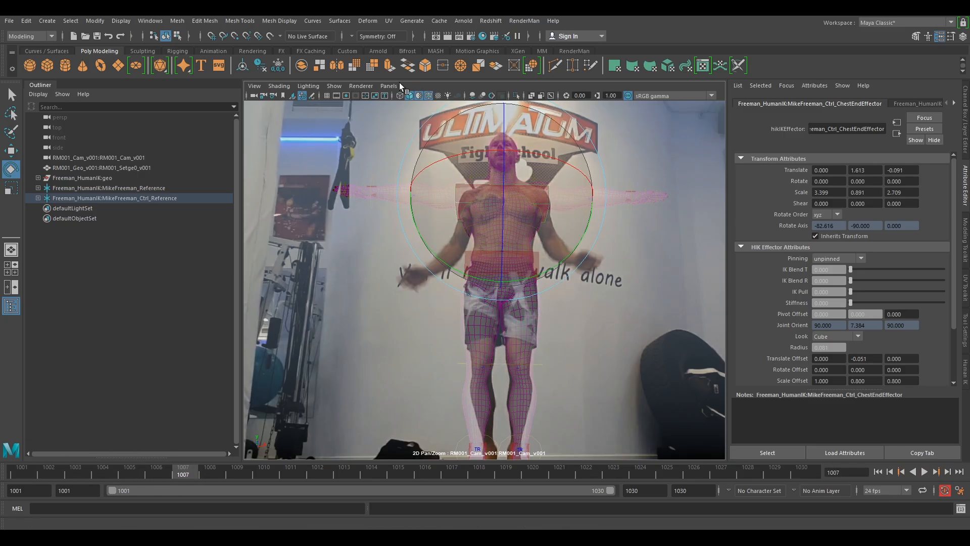
Hide the Attribute Editor and reframe the performer's full body with 2D Pan/Zoom in the widened viewport
{"action": "left_click", "coordinate": [965, 199]}
{"action": "right_click_drag", "start_coordinate": [802, 247], "coordinate": [675, 210]}
{"action": "middle_click_drag", "start_coordinate": [762, 217], "coordinate": [712, 193]}
{"action": "right_click_drag", "start_coordinate": [713, 196], "coordinate": [696, 199]}
{"action": "middle_click_drag", "start_coordinate": [740, 204], "coordinate": [724, 208]}
{"action": "key", "text": "q"}
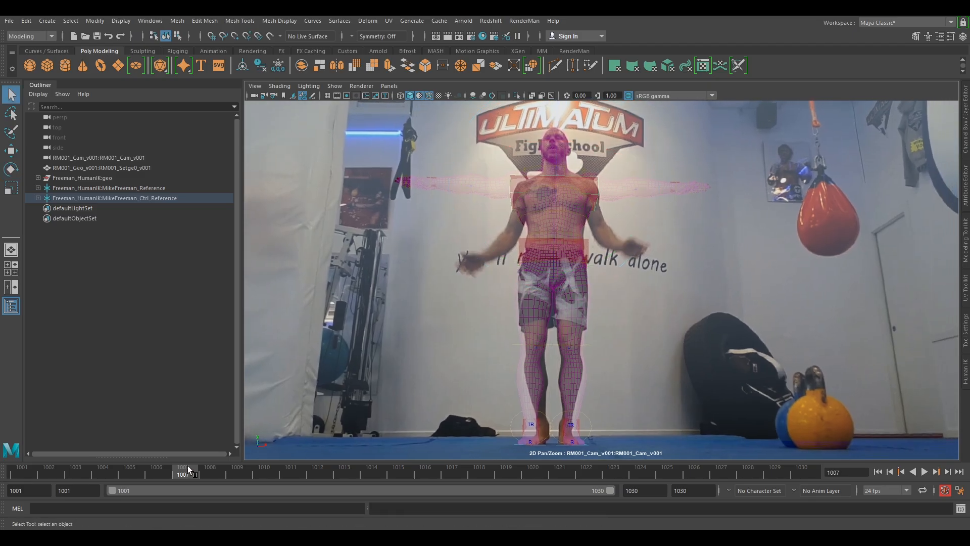
Scrub and play the jumping-jacks footage to study the performer's key poses against the rig, ending on frame 1019
{"action": "left_click_drag", "start_coordinate": [200, 469], "coordinate": [399, 478]}
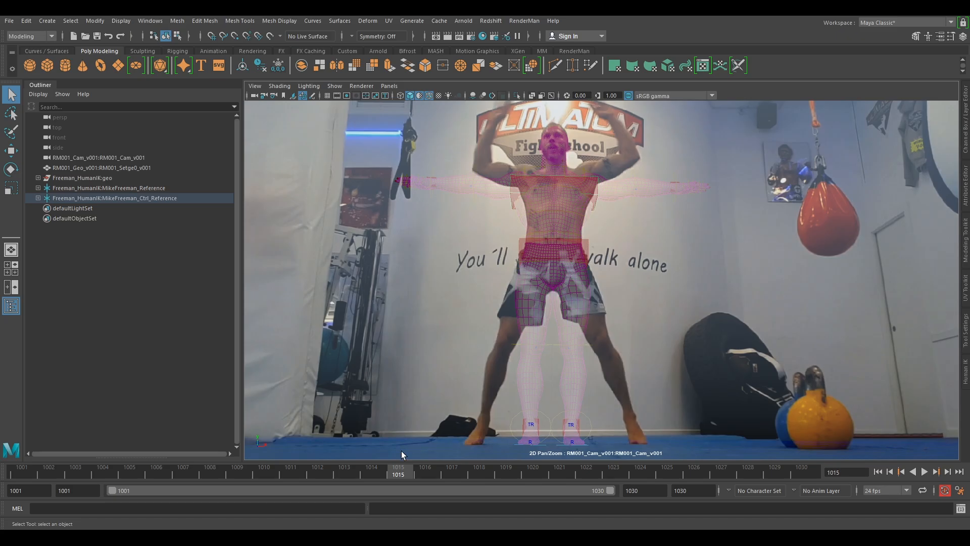
{"action": "mouse_move", "coordinate": [411, 472]}
{"action": "left_mouse_down"}
{"action": "mouse_move", "coordinate": [768, 475]}
{"action": "mouse_move", "coordinate": [613, 474]}
{"action": "left_mouse_up"}
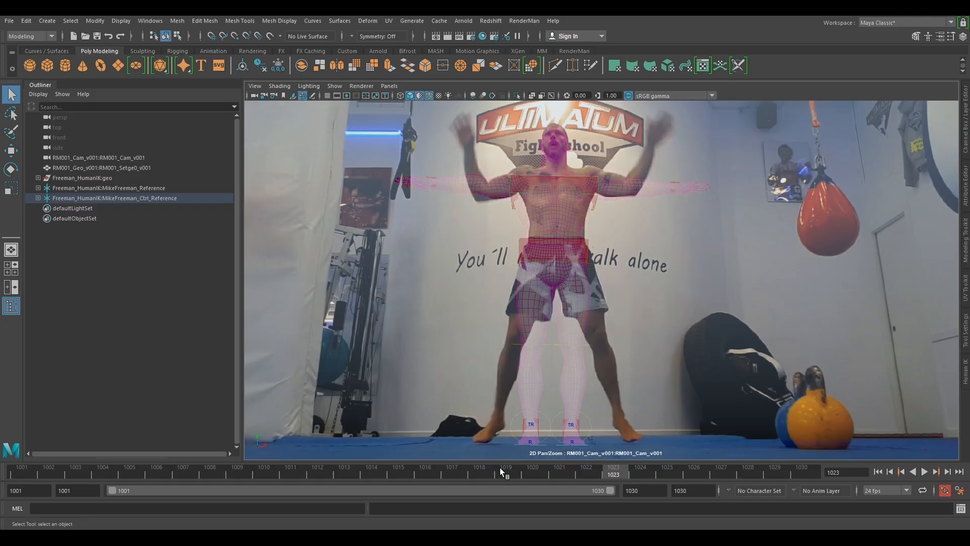
{"action": "left_click_drag", "start_coordinate": [505, 470], "coordinate": [478, 468]}
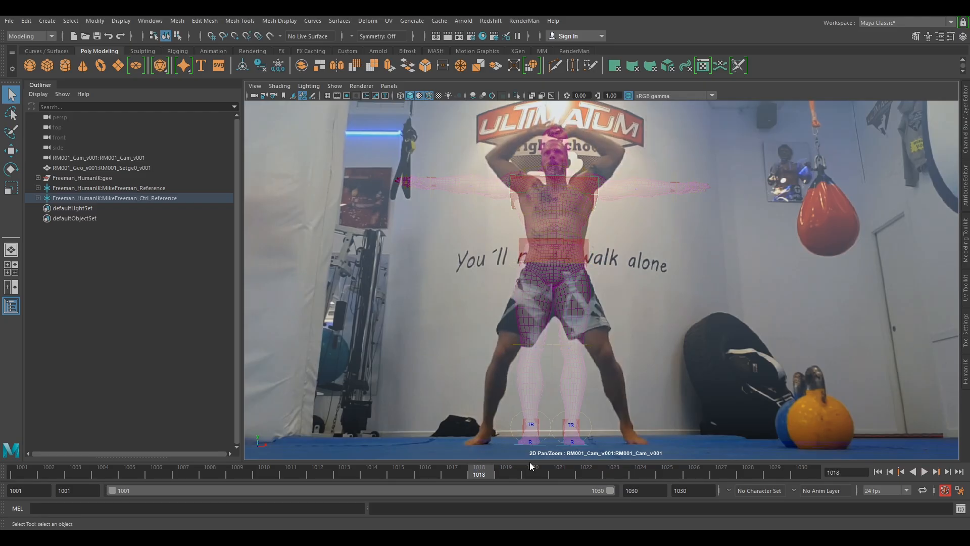
{"action": "left_click_drag", "start_coordinate": [508, 472], "coordinate": [538, 469]}
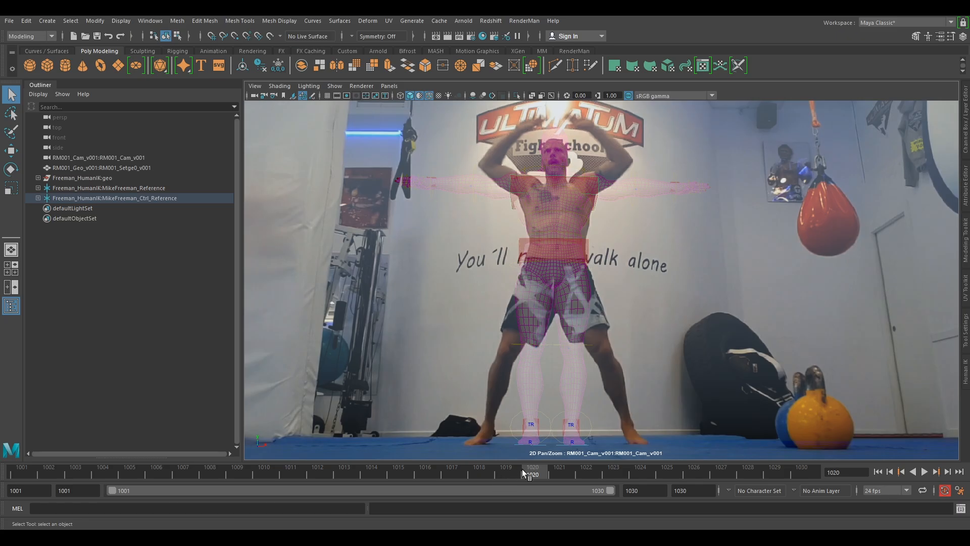
{"action": "left_click_drag", "start_coordinate": [500, 471], "coordinate": [317, 472]}
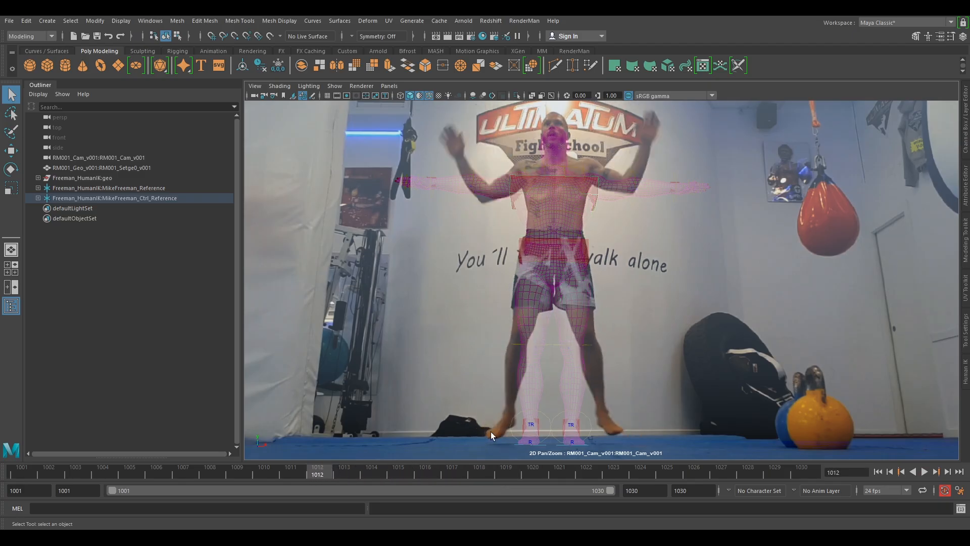
{"action": "key", "text": "alt+v"}
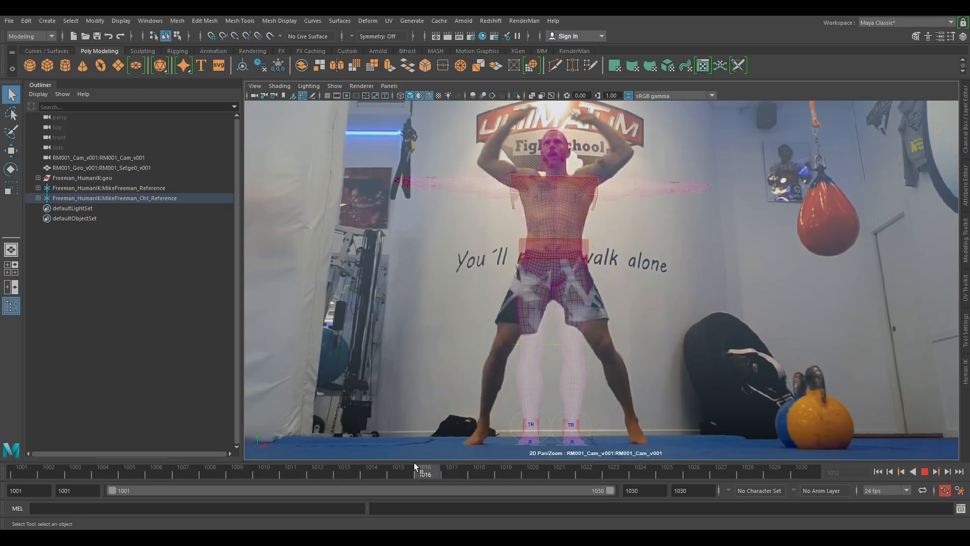
{"action": "mouse_move", "coordinate": [347, 475]}
{"action": "left_mouse_down"}
{"action": "mouse_move", "coordinate": [521, 475]}
{"action": "mouse_move", "coordinate": [501, 474]}
{"action": "left_mouse_up"}
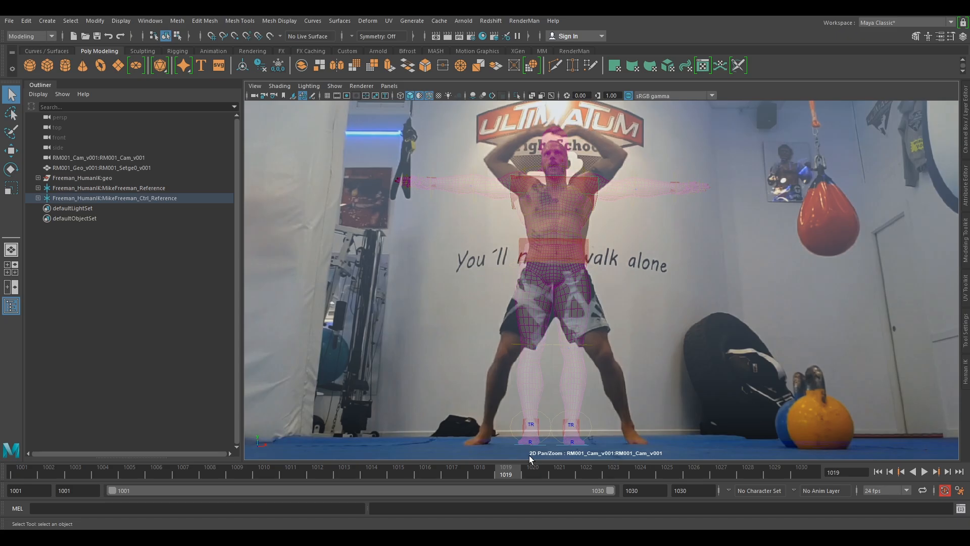
Scrub and play the jumping-jack footage between frames 1002 and 1020, settling on frame 1020 with the performer's arms overhead
{"action": "mouse_move", "coordinate": [532, 469]}
{"action": "left_mouse_down"}
{"action": "mouse_move", "coordinate": [388, 465]}
{"action": "mouse_move", "coordinate": [411, 471]}
{"action": "left_mouse_up"}
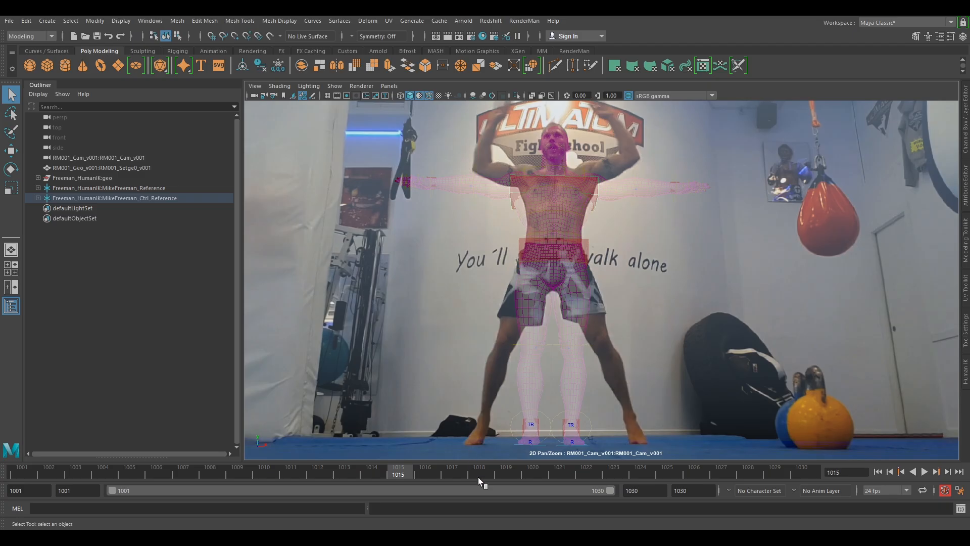
{"action": "left_click_drag", "start_coordinate": [414, 471], "coordinate": [499, 472]}
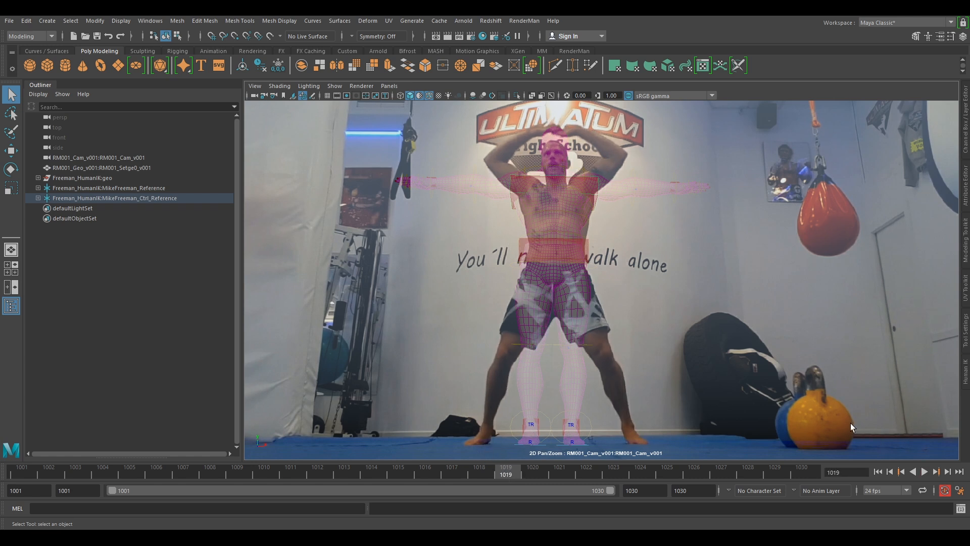
{"action": "left_click_drag", "start_coordinate": [513, 472], "coordinate": [64, 463]}
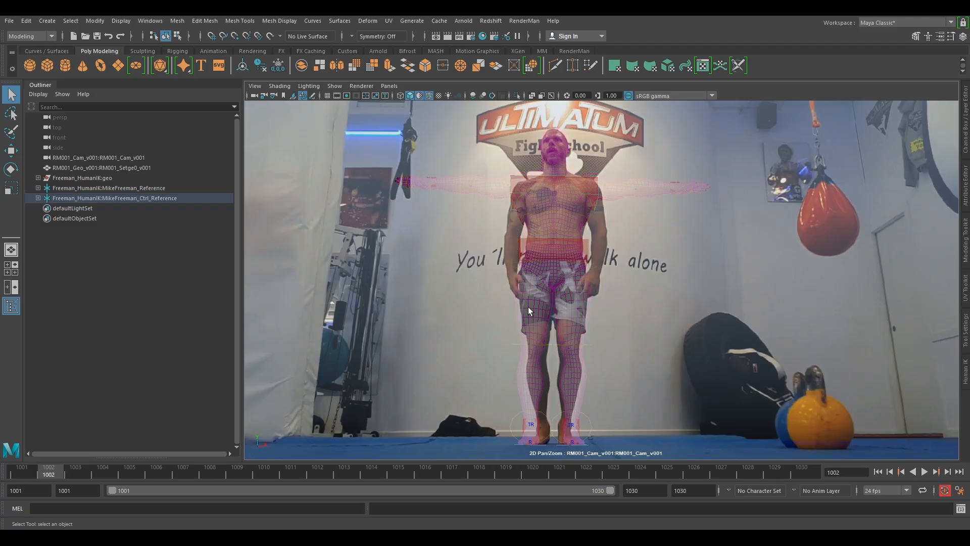
{"action": "left_click_drag", "start_coordinate": [81, 473], "coordinate": [533, 471]}
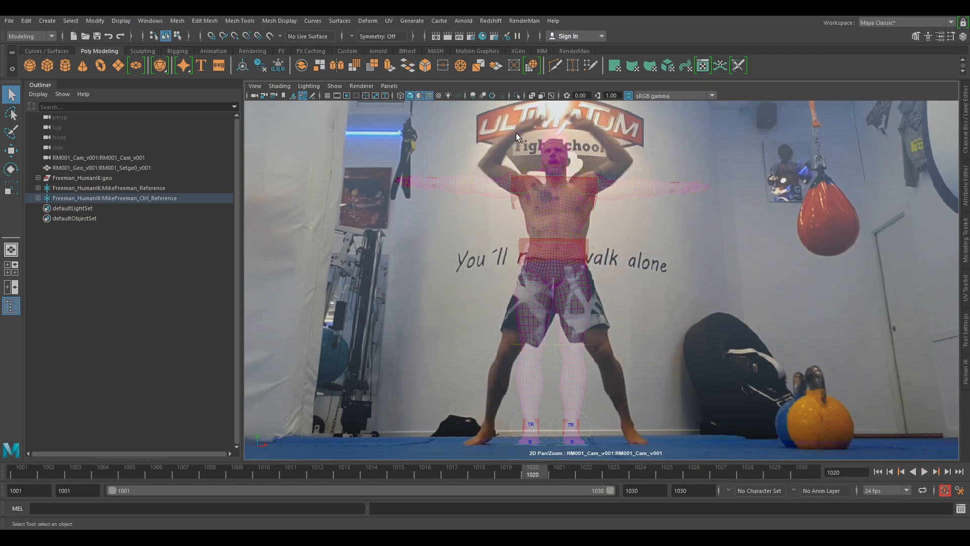
{"action": "mouse_move", "coordinate": [553, 475]}
{"action": "left_mouse_down"}
{"action": "mouse_move", "coordinate": [571, 473]}
{"action": "mouse_move", "coordinate": [505, 468]}
{"action": "mouse_move", "coordinate": [548, 471]}
{"action": "left_mouse_up"}
{"action": "left_click_drag", "start_coordinate": [550, 476], "coordinate": [550, 476]}
{"action": "left_click", "coordinate": [681, 446]}
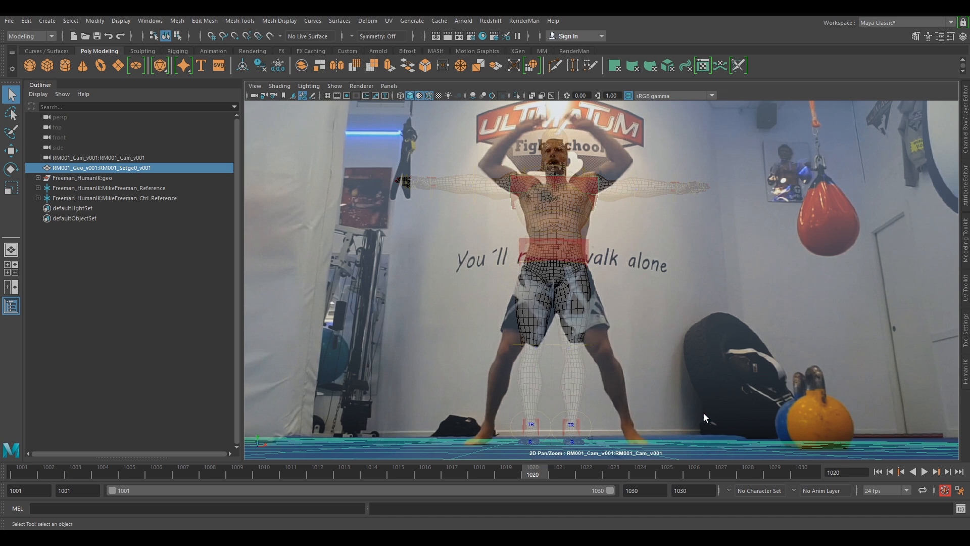
{"action": "key", "text": "alt+v"}
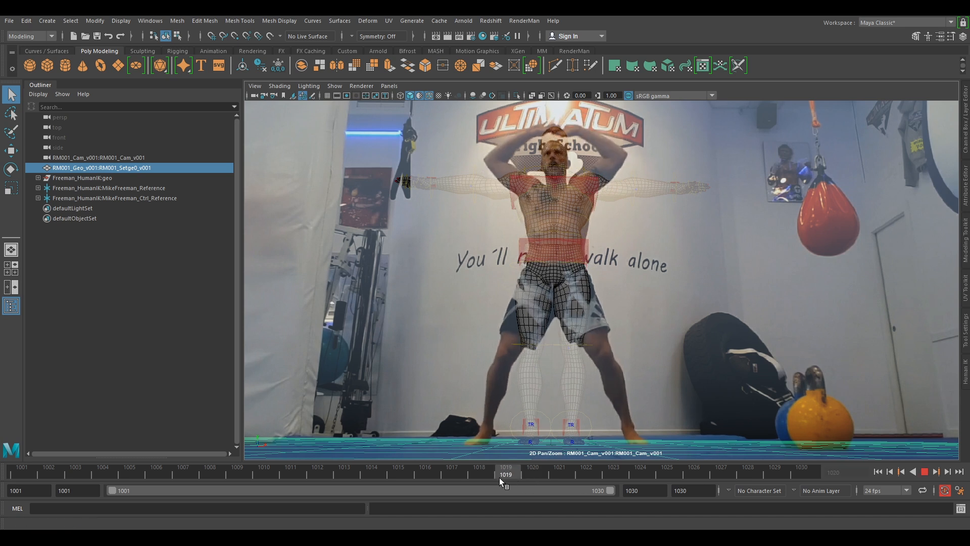
{"action": "key", "text": "alt+v"}
{"action": "left_click", "coordinate": [578, 423]}
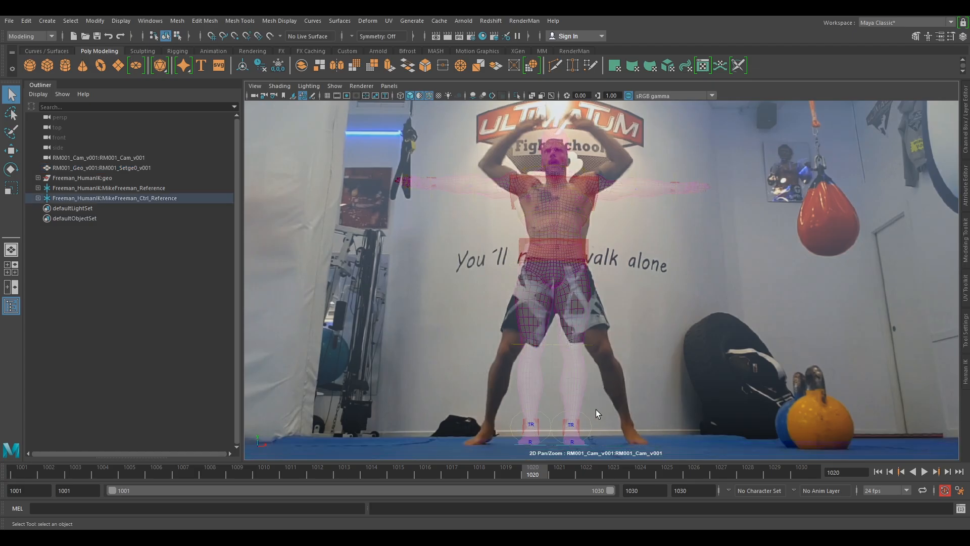
Tear off a copy of the tracked camera view and place the floating window over the right part of the viewport
{"action": "left_click", "coordinate": [389, 86]}
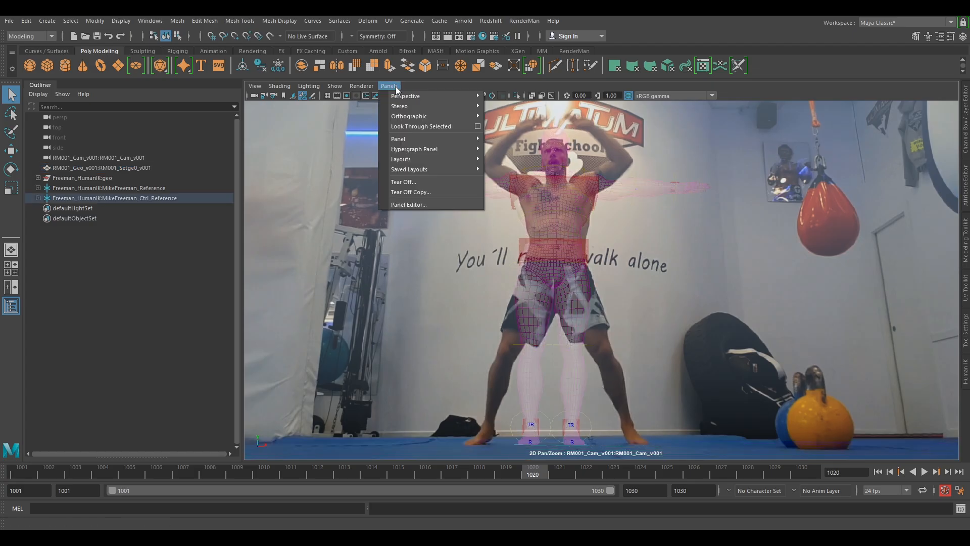
{"action": "mouse_move", "coordinate": [417, 98]}
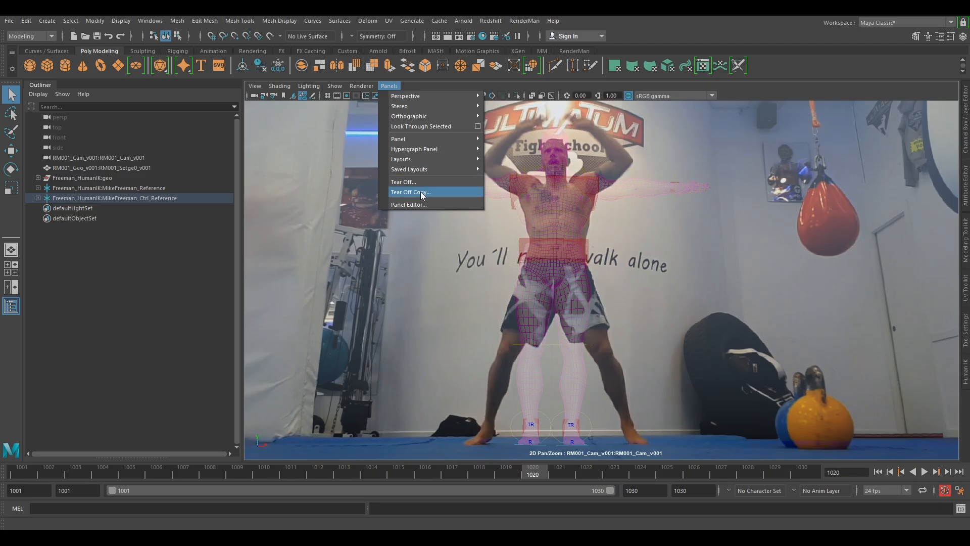
{"action": "left_click", "coordinate": [421, 193]}
{"action": "left_click_drag", "start_coordinate": [614, 171], "coordinate": [436, 120]}
{"action": "left_click_drag", "start_coordinate": [552, 132], "coordinate": [591, 158]}
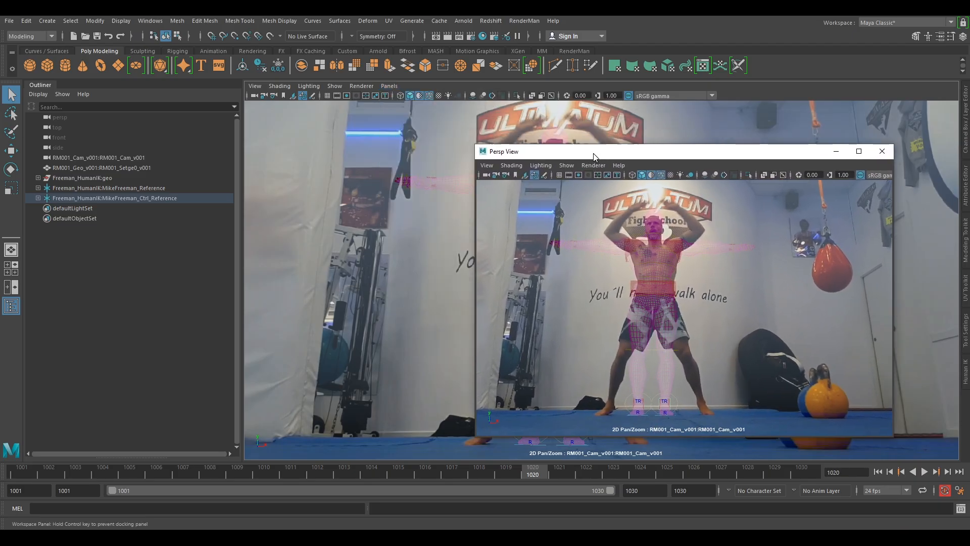
Switch the main viewport to the persp camera and turn off wireframe-on-shaded display there
{"action": "left_click", "coordinate": [389, 86]}
{"action": "mouse_move", "coordinate": [403, 98]}
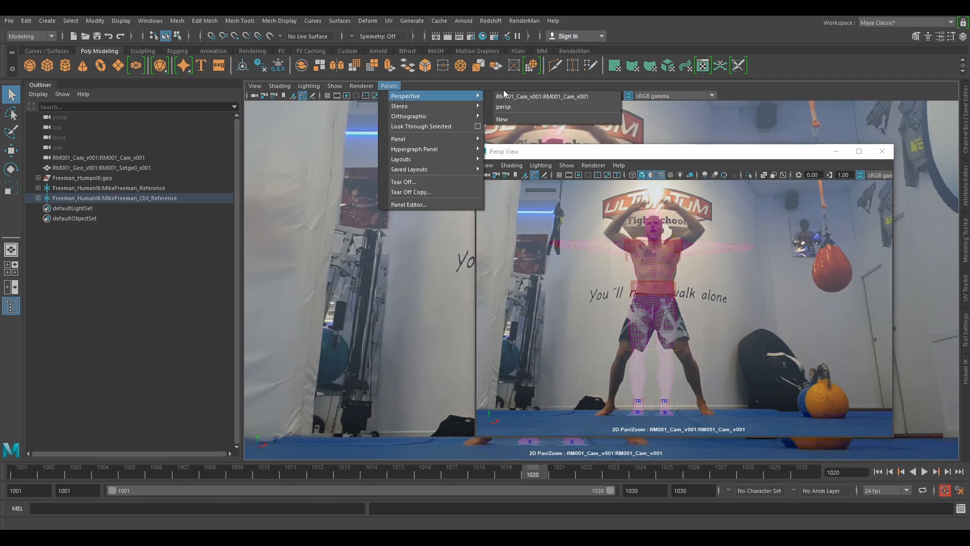
{"action": "left_click", "coordinate": [504, 106]}
{"action": "mouse_move", "coordinate": [403, 209]}
{"action": "left_mouse_down", "text": "alt"}
{"action": "mouse_move", "coordinate": [439, 240]}
{"action": "mouse_move", "coordinate": [475, 247]}
{"action": "mouse_move", "coordinate": [455, 238]}
{"action": "left_mouse_up", "text": "alt"}
{"action": "left_click", "coordinate": [288, 87]}
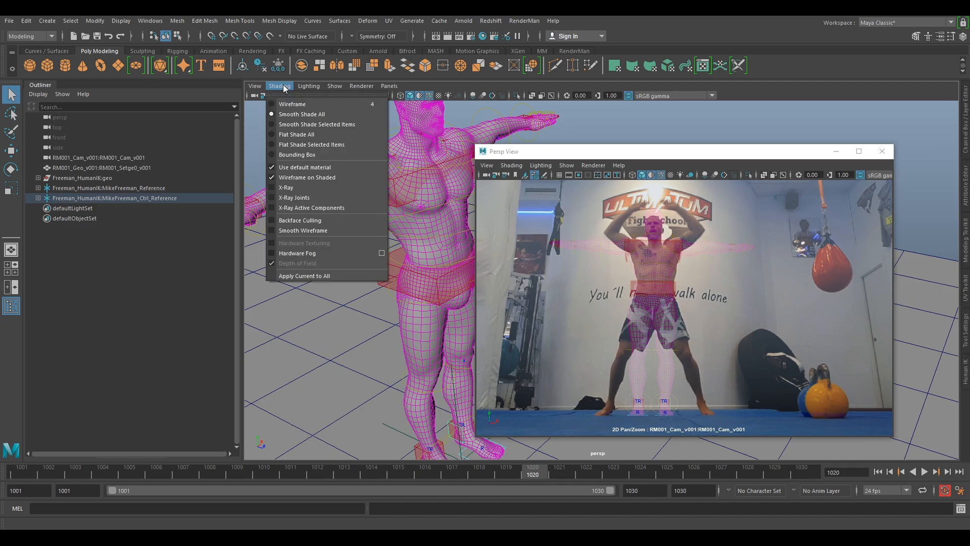
{"action": "left_click", "coordinate": [303, 179]}
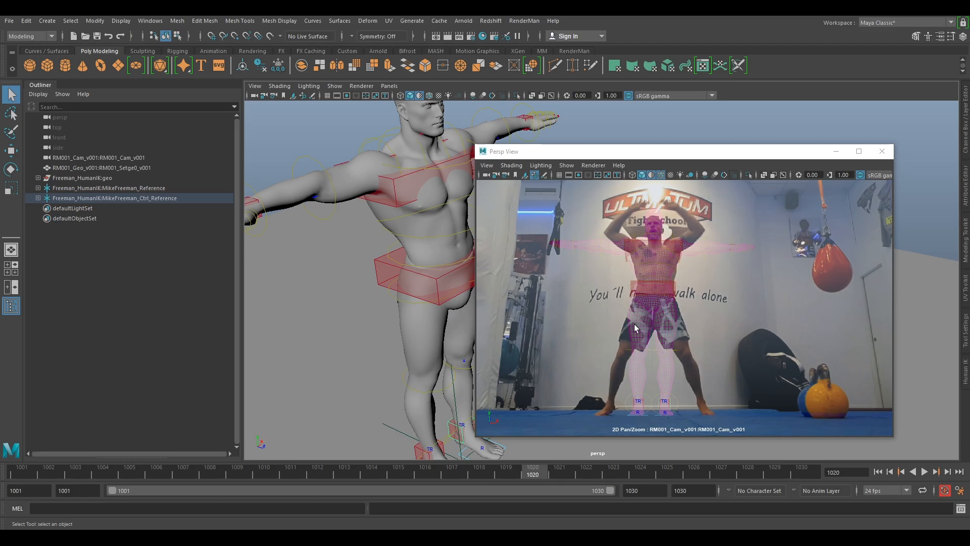
Lower the rig's hip control to about Y 1.037 with the Move tool, comparing it with the performer's shorts
{"action": "left_click_drag", "start_coordinate": [388, 298], "coordinate": [345, 283], "text": "alt"}
{"action": "middle_click_drag", "start_coordinate": [414, 302], "coordinate": [426, 268], "text": "alt"}
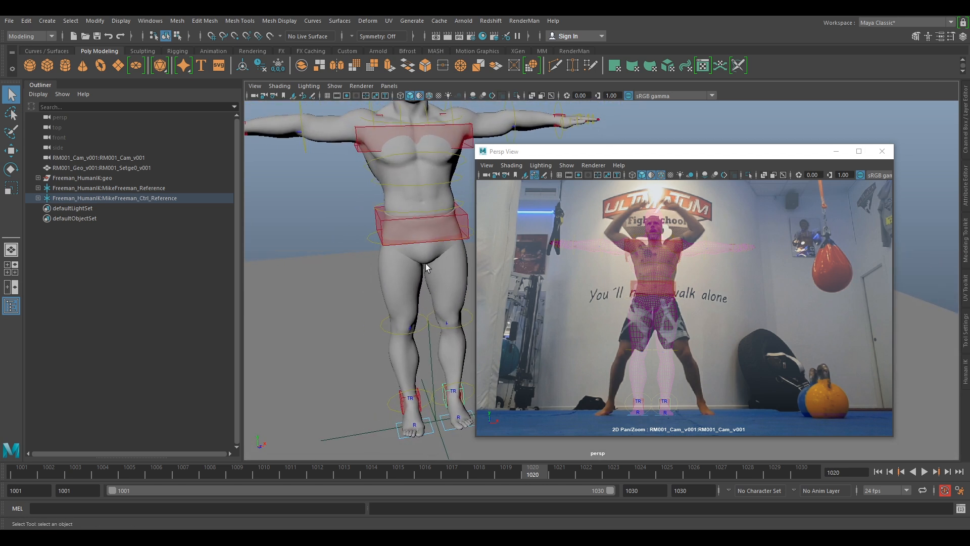
{"action": "left_click_drag", "start_coordinate": [380, 318], "coordinate": [419, 295], "text": "alt"}
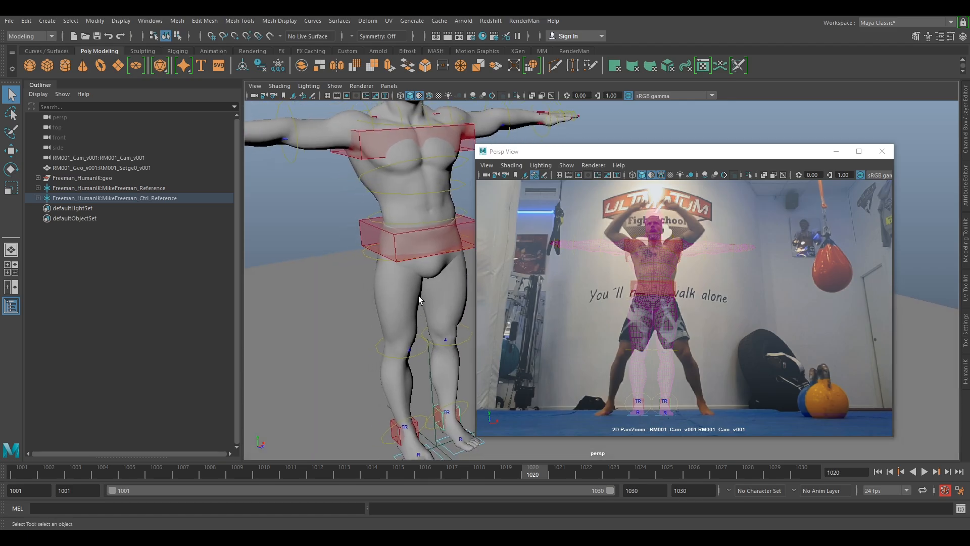
{"action": "left_click", "coordinate": [400, 252]}
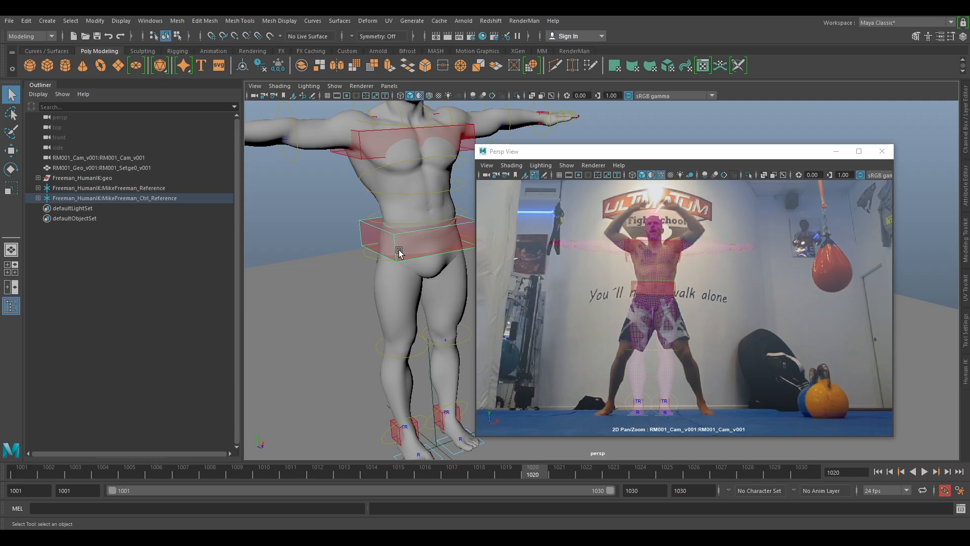
{"action": "key", "text": "w"}
{"action": "left_click_drag", "start_coordinate": [414, 212], "coordinate": [417, 209]}
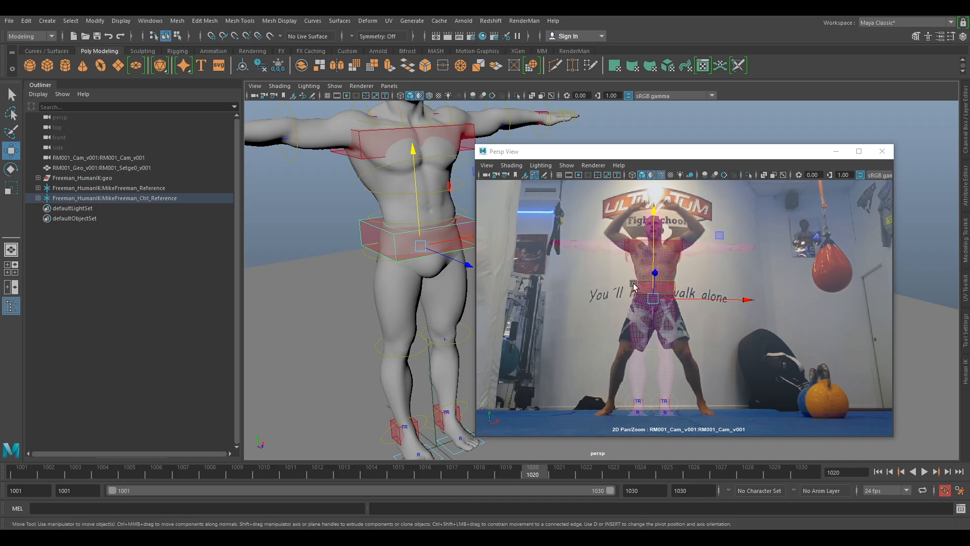
{"action": "scroll", "coordinate": [634, 285], "scroll_direction": "up", "scroll_amount": 4}
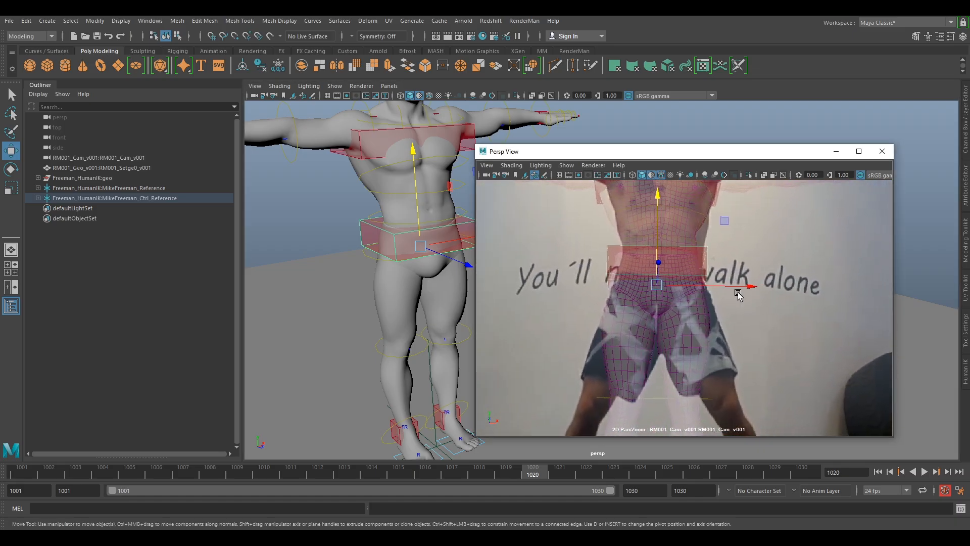
{"action": "scroll", "coordinate": [662, 293], "scroll_direction": "up", "scroll_amount": 2}
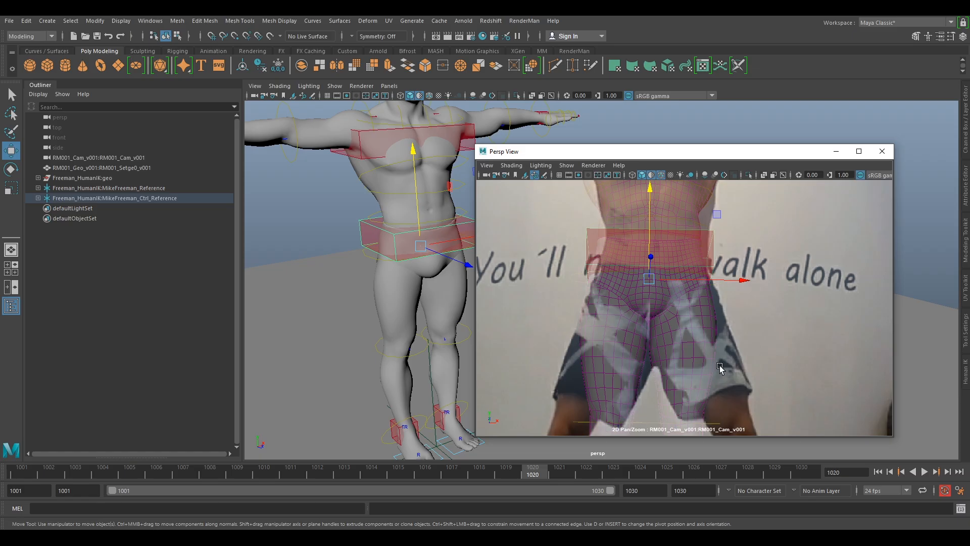
{"action": "scroll", "coordinate": [720, 368], "scroll_direction": "down", "scroll_amount": 3}
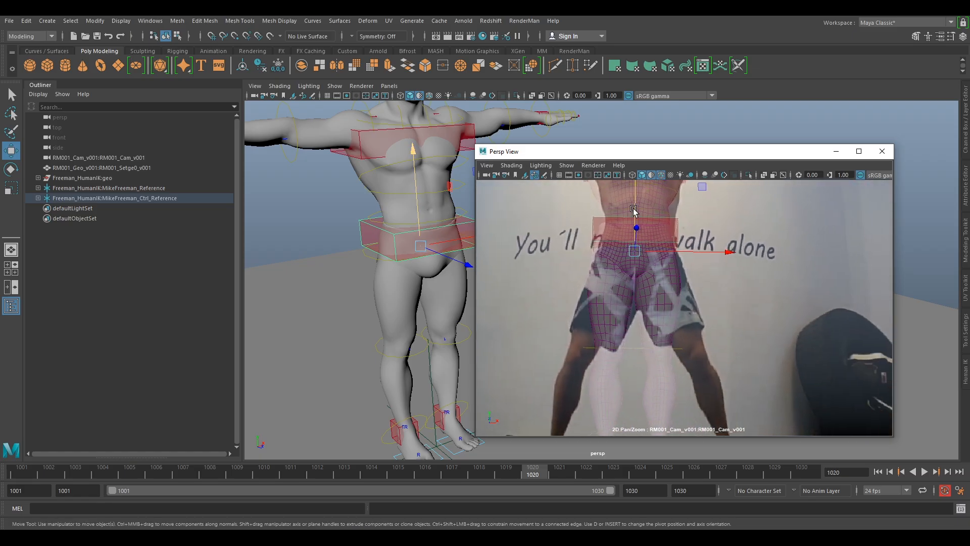
{"action": "left_click_drag", "start_coordinate": [418, 202], "coordinate": [420, 209]}
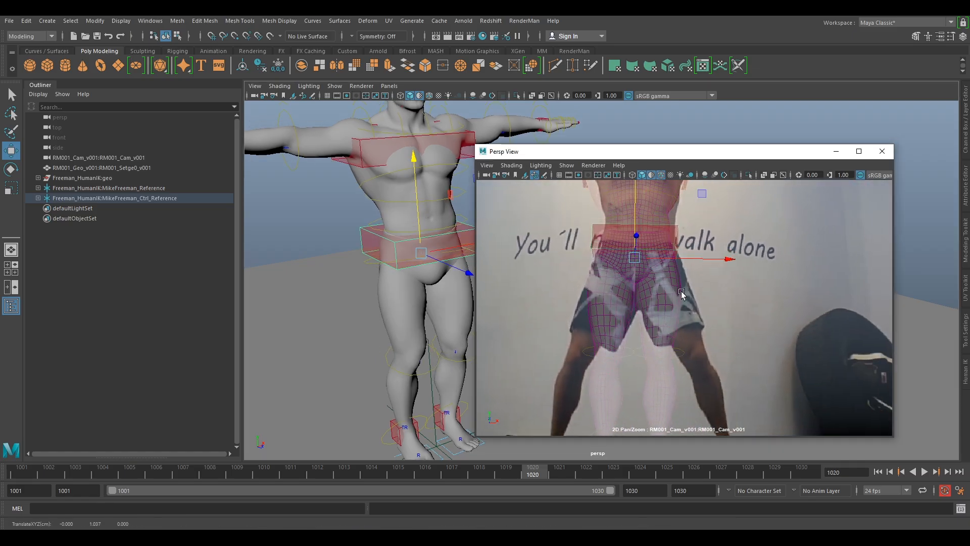
Fine-tune the hip control's height to about Y 1.031, checking the torso and waist against the performer in the camera view
{"action": "right_click_drag", "start_coordinate": [684, 294], "coordinate": [626, 255]}
{"action": "middle_click_drag", "start_coordinate": [743, 240], "coordinate": [739, 311]}
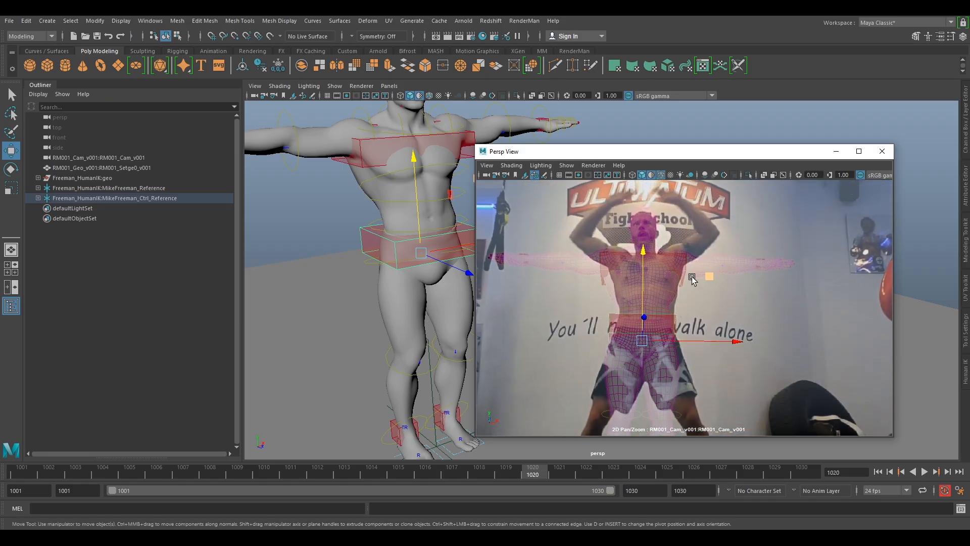
{"action": "scroll", "coordinate": [633, 247], "scroll_direction": "up", "scroll_amount": 1}
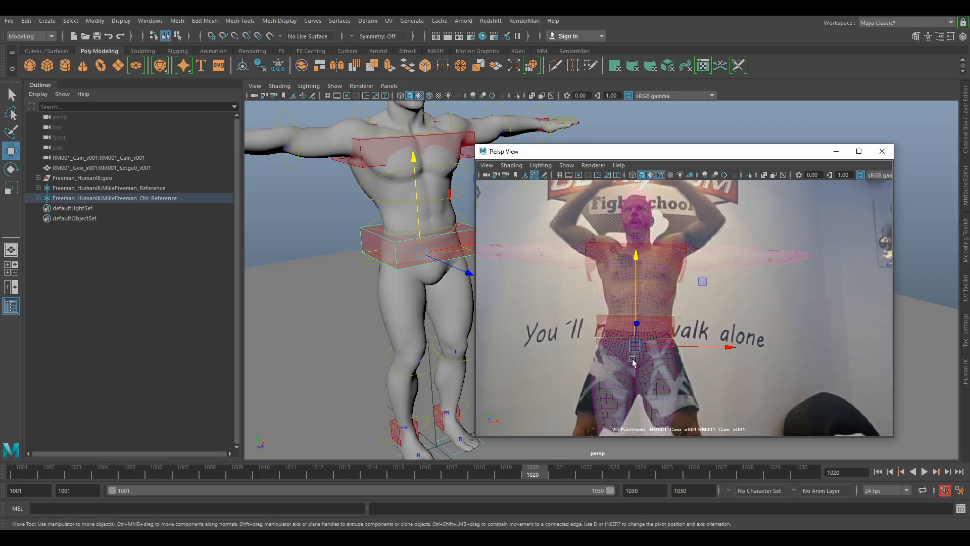
{"action": "right_click_drag", "start_coordinate": [737, 400], "coordinate": [719, 366]}
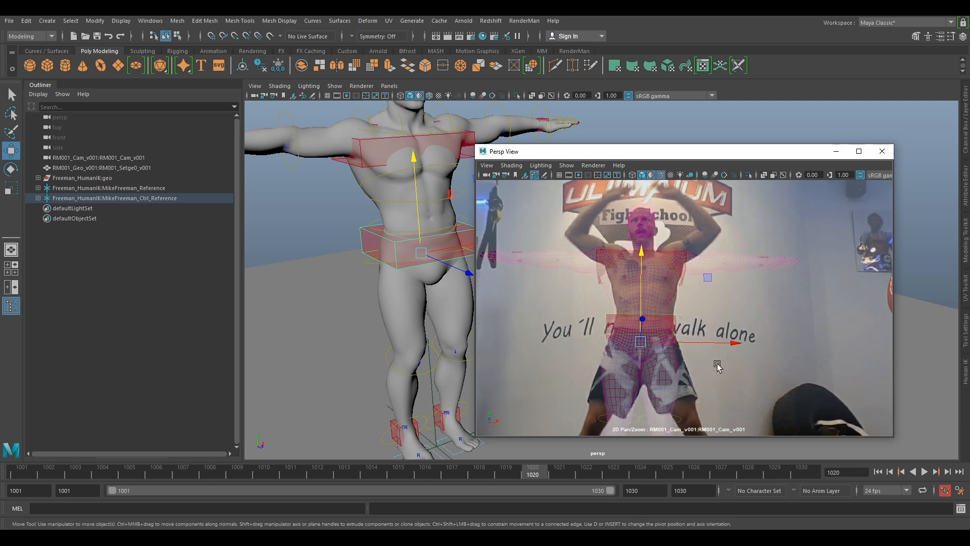
{"action": "middle_click_drag", "start_coordinate": [719, 366], "coordinate": [722, 352]}
{"action": "left_click_drag", "start_coordinate": [414, 220], "coordinate": [441, 229]}
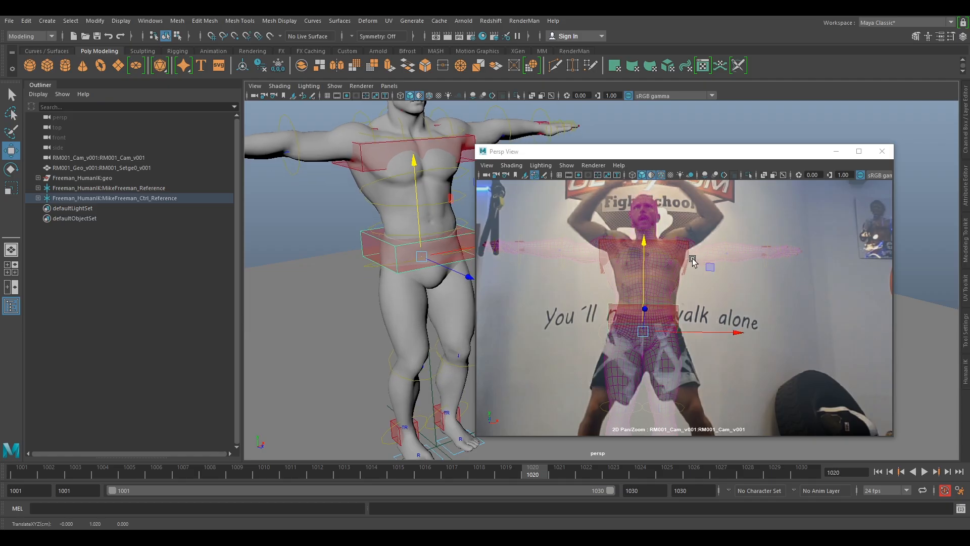
{"action": "left_click_drag", "start_coordinate": [641, 296], "coordinate": [642, 290]}
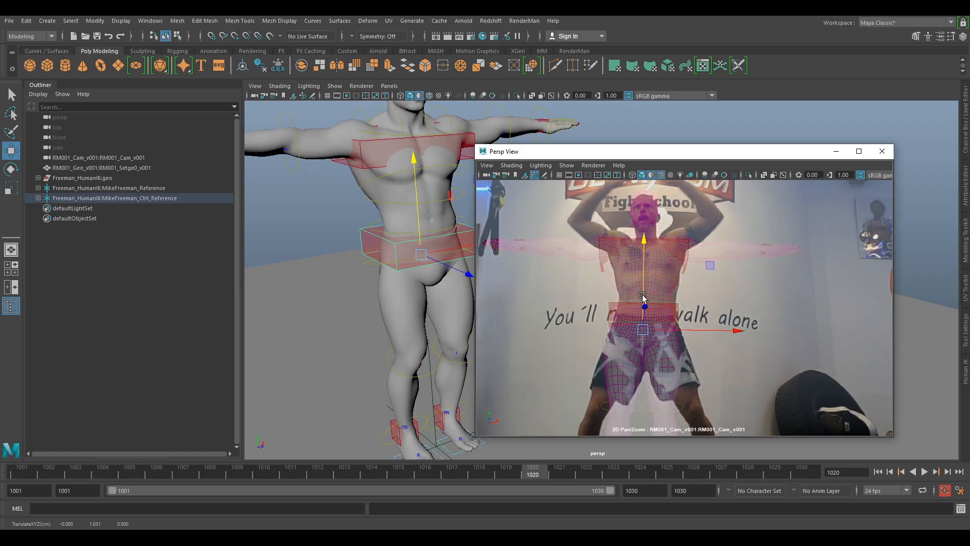
Shift the hip control sideways to about X 0.031 and rotate it to match the performer's pelvis orientation
{"action": "left_click_drag", "start_coordinate": [662, 328], "coordinate": [668, 328]}
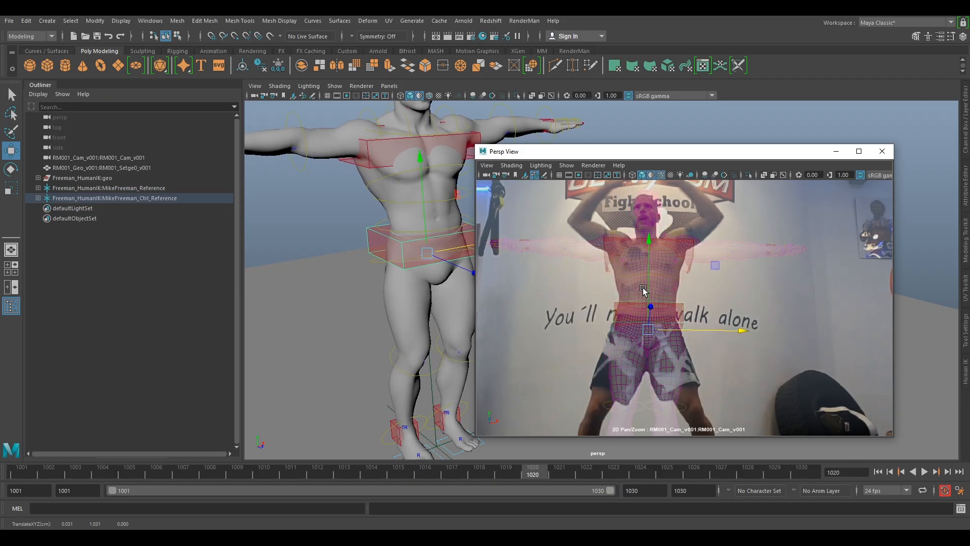
{"action": "key", "text": "e"}
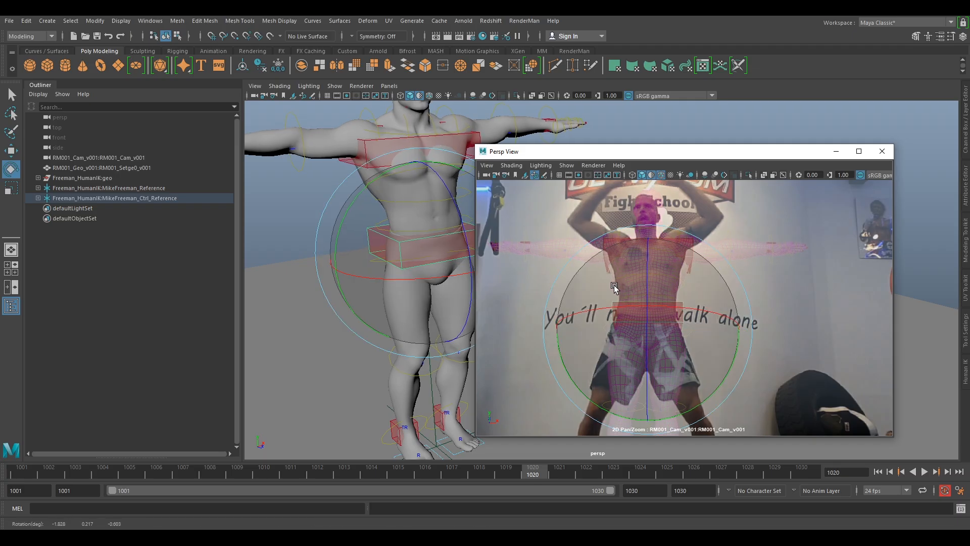
{"action": "left_click_drag", "start_coordinate": [582, 385], "coordinate": [683, 392]}
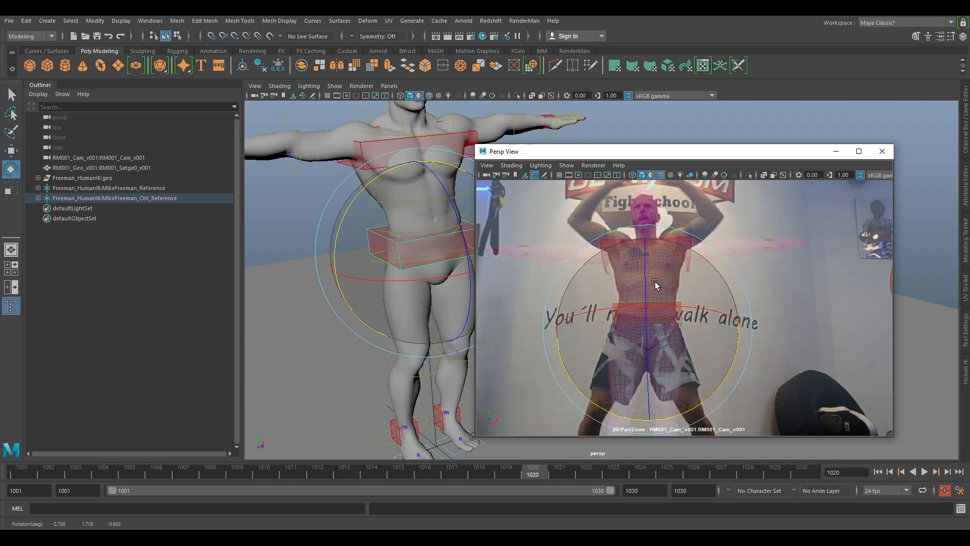
Rotate the rig's head control slightly to match the tilt of the performer's head at frame 1020
{"action": "right_click_drag", "start_coordinate": [686, 236], "coordinate": [797, 305]}
{"action": "middle_click_drag", "start_coordinate": [716, 252], "coordinate": [733, 349]}
{"action": "right_click_drag", "start_coordinate": [633, 210], "coordinate": [721, 286]}
{"action": "left_click", "coordinate": [617, 242]}
{"action": "left_click", "coordinate": [613, 219]}
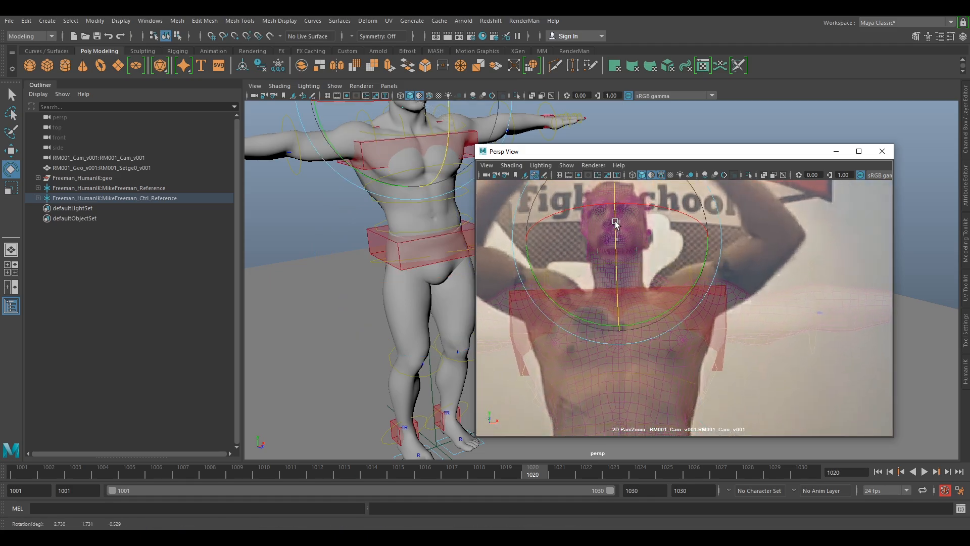
{"action": "middle_click_drag", "start_coordinate": [414, 164], "coordinate": [414, 239]}
{"action": "mouse_move", "coordinate": [448, 157]}
{"action": "left_mouse_down"}
{"action": "mouse_move", "coordinate": [445, 192]}
{"action": "mouse_move", "coordinate": [441, 158]}
{"action": "left_mouse_up"}
Move the whole HumanIK control rig in depth to about Z -0.083 using its reference node
{"action": "scroll", "coordinate": [663, 258], "scroll_direction": "down", "scroll_amount": 1}
{"action": "middle_click_drag", "start_coordinate": [662, 257], "coordinate": [676, 306]}
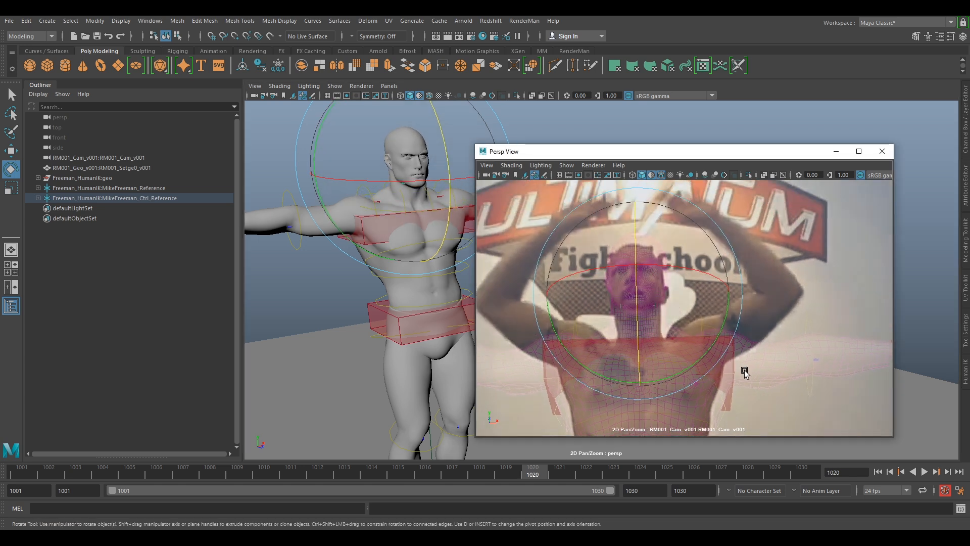
{"action": "middle_click_drag", "start_coordinate": [743, 352], "coordinate": [743, 262]}
{"action": "scroll", "coordinate": [680, 266], "scroll_direction": "down", "scroll_amount": 5}
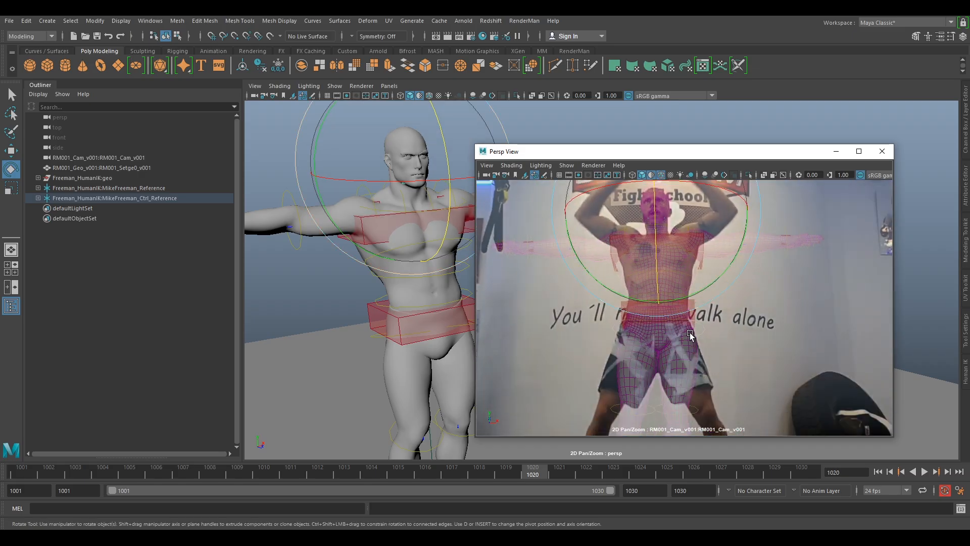
{"action": "mouse_move", "coordinate": [668, 339]}
{"action": "middle_mouse_down"}
{"action": "mouse_move", "coordinate": [667, 298]}
{"action": "mouse_move", "coordinate": [667, 330]}
{"action": "middle_mouse_up"}
{"action": "scroll", "coordinate": [386, 339], "scroll_direction": "down", "scroll_amount": 2}
{"action": "middle_click_drag", "start_coordinate": [424, 346], "coordinate": [359, 229]}
{"action": "left_click", "coordinate": [424, 404]}
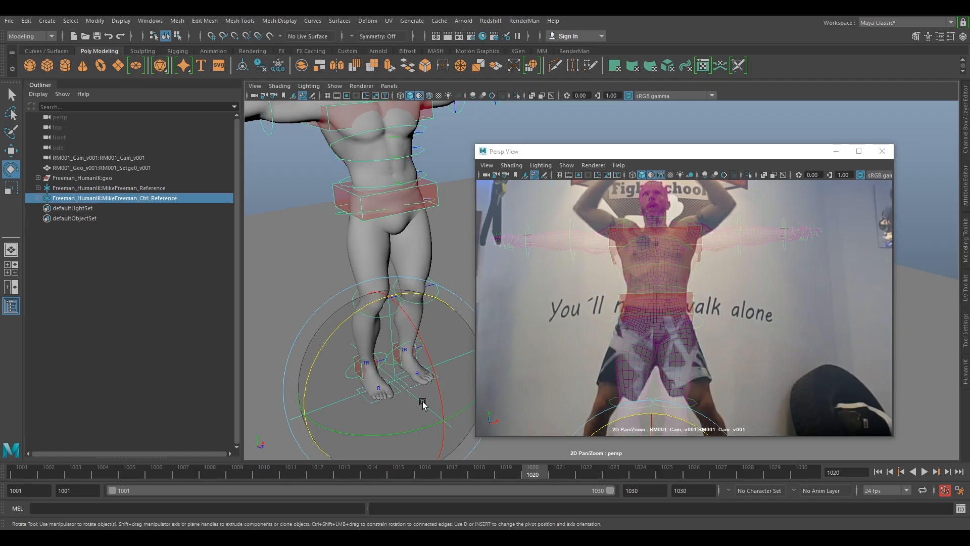
{"action": "key", "text": "w"}
{"action": "mouse_move", "coordinate": [431, 413]}
{"action": "left_mouse_down"}
{"action": "mouse_move", "coordinate": [421, 412]}
{"action": "mouse_move", "coordinate": [431, 412]}
{"action": "left_mouse_up"}
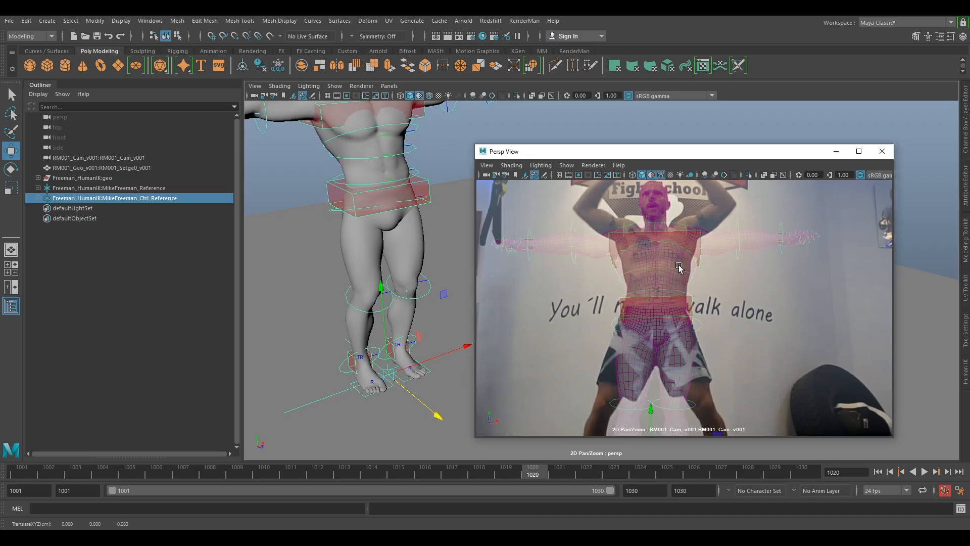
Zoom in on the performer's face in the camera view to compare the rig's head size and position with the plate
{"action": "right_click_drag", "start_coordinate": [680, 268], "coordinate": [739, 250]}
{"action": "middle_click_drag", "start_coordinate": [719, 235], "coordinate": [717, 316]}
{"action": "right_click_drag", "start_coordinate": [690, 298], "coordinate": [758, 326]}
{"action": "middle_click_drag", "start_coordinate": [657, 243], "coordinate": [693, 310]}
{"action": "right_click_drag", "start_coordinate": [662, 263], "coordinate": [689, 273]}
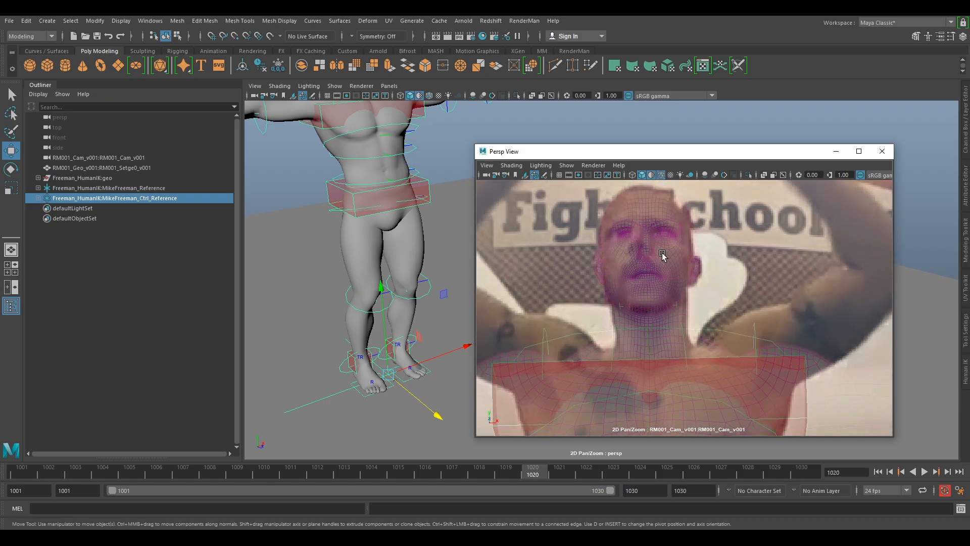
Rotate the head control so the rig's facial features and jaw line up with the performer's face at frame 1020
{"action": "left_click", "coordinate": [662, 256]}
{"action": "key", "text": "e"}
{"action": "left_click_drag", "start_coordinate": [666, 279], "coordinate": [657, 275]}
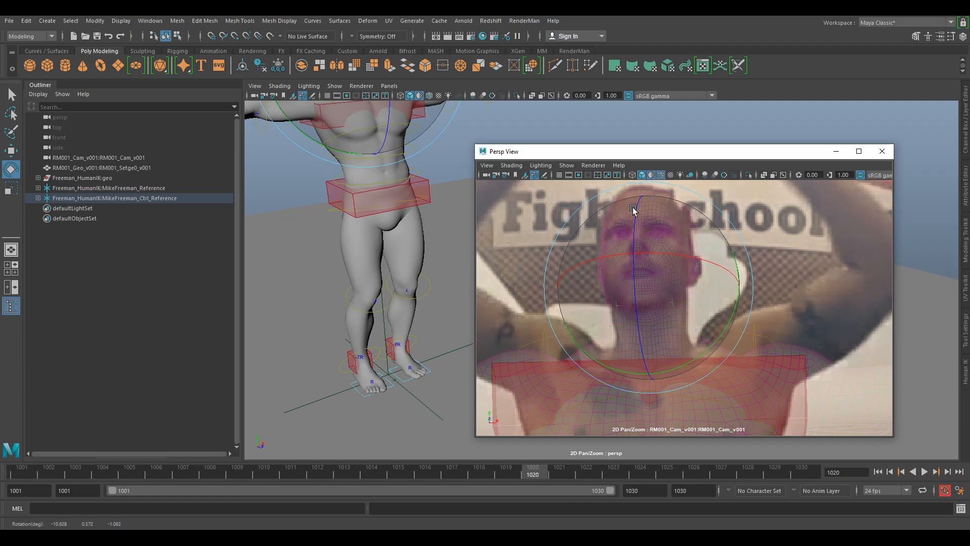
{"action": "right_click_drag", "start_coordinate": [632, 212], "coordinate": [652, 219]}
{"action": "middle_click_drag", "start_coordinate": [636, 219], "coordinate": [682, 283]}
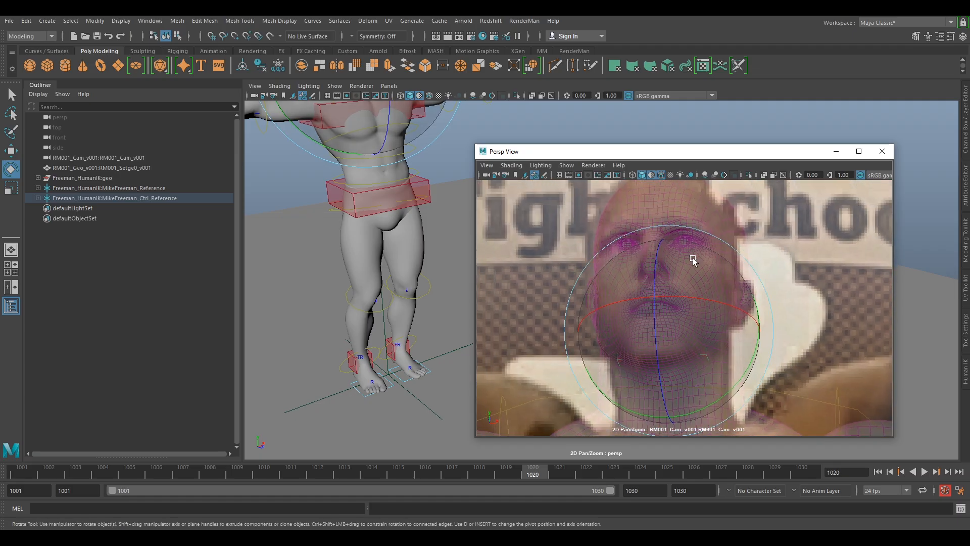
{"action": "right_click_drag", "start_coordinate": [718, 343], "coordinate": [661, 296]}
{"action": "mouse_move", "coordinate": [714, 349]}
{"action": "left_mouse_down"}
{"action": "mouse_move", "coordinate": [697, 362]}
{"action": "mouse_move", "coordinate": [711, 335]}
{"action": "left_mouse_up"}
{"action": "left_click_drag", "start_coordinate": [739, 282], "coordinate": [709, 371]}
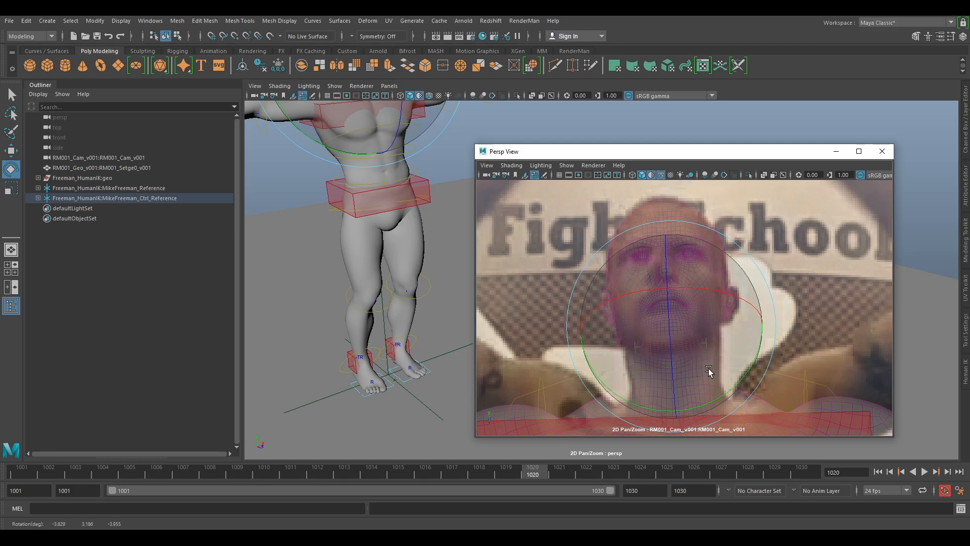
{"action": "scroll", "coordinate": [738, 293], "scroll_direction": "down", "scroll_amount": 6}
{"action": "middle_click_drag", "start_coordinate": [738, 292], "coordinate": [697, 234]}
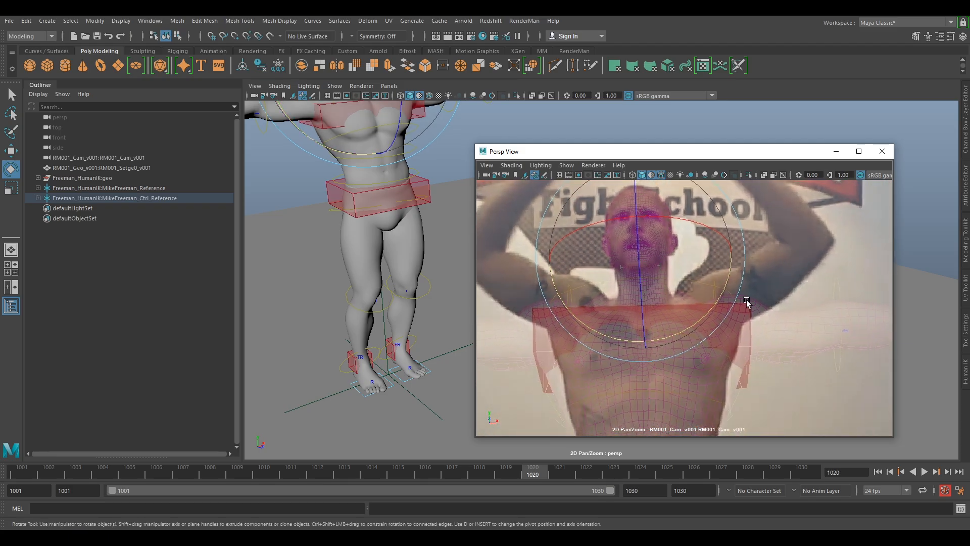
{"action": "right_click_drag", "start_coordinate": [819, 354], "coordinate": [765, 328]}
{"action": "middle_click_drag", "start_coordinate": [765, 328], "coordinate": [751, 282]}
{"action": "right_click_drag", "start_coordinate": [796, 309], "coordinate": [757, 285]}
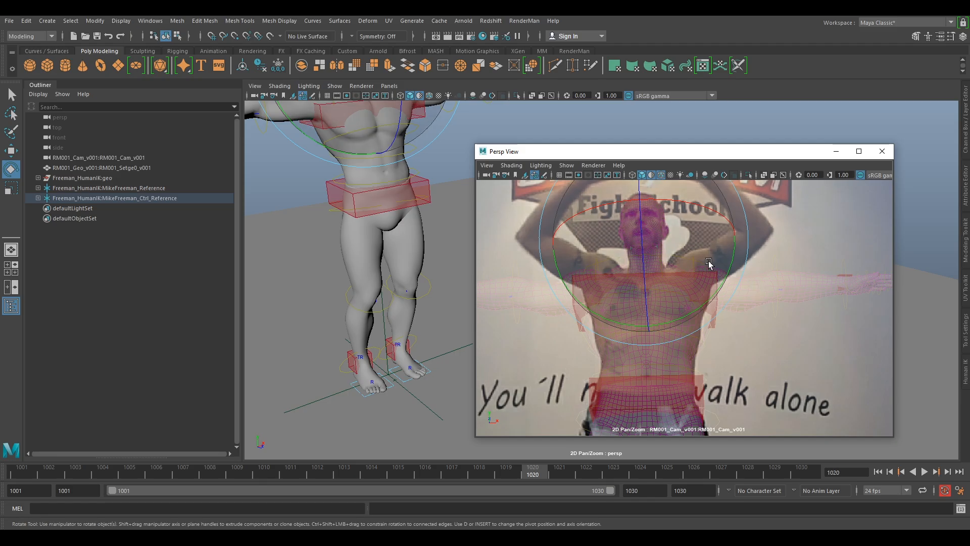
Group the tracked camera RM001_Cam_v001 and the set geometry together and name the group MM
{"action": "left_click", "coordinate": [425, 407]}
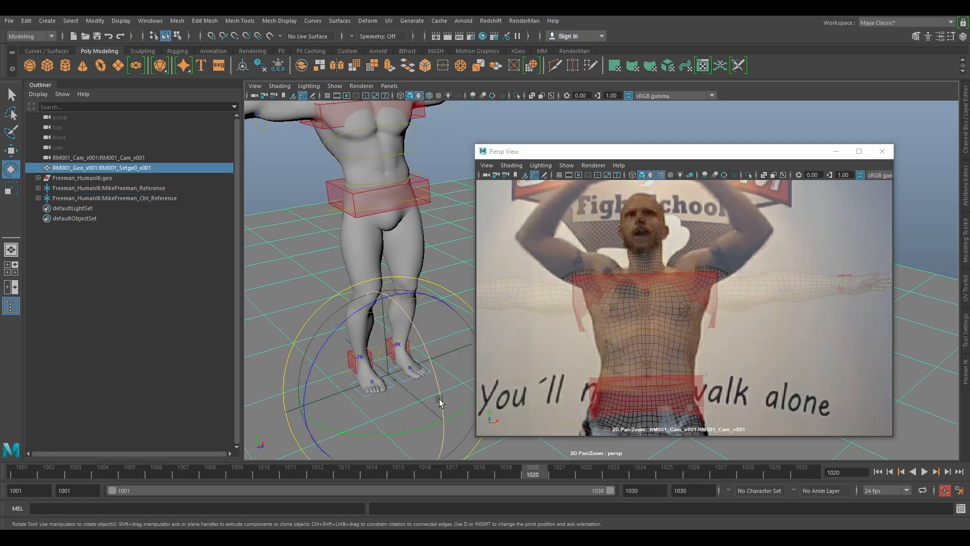
{"action": "left_click", "coordinate": [75, 158], "text": "ctrl"}
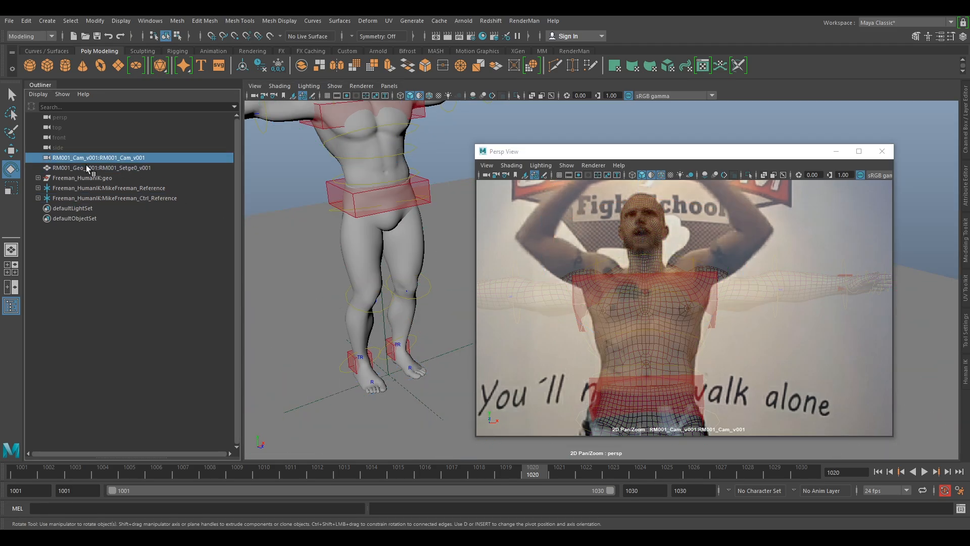
{"action": "key", "text": "ctrl+g"}
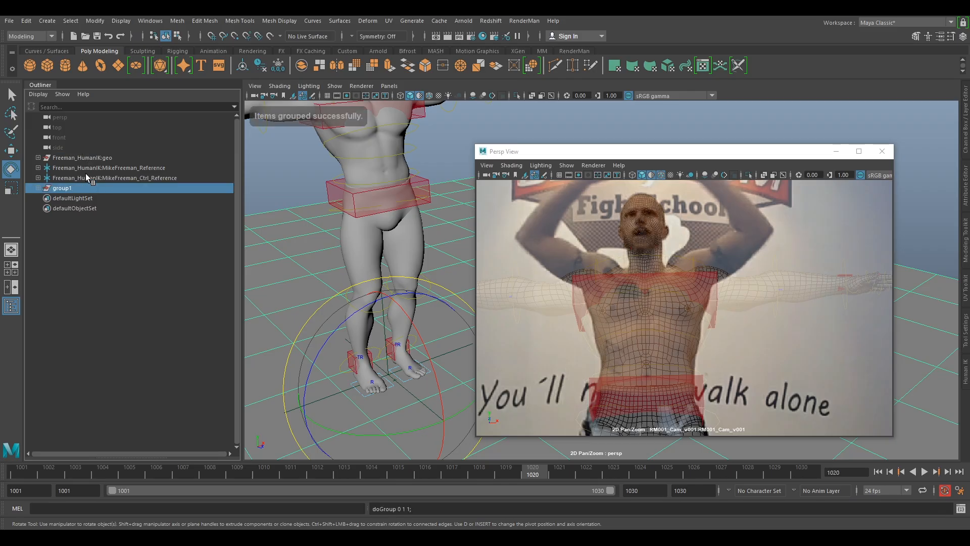
{"action": "double_click", "coordinate": [62, 188]}
{"action": "type", "text": "M"}
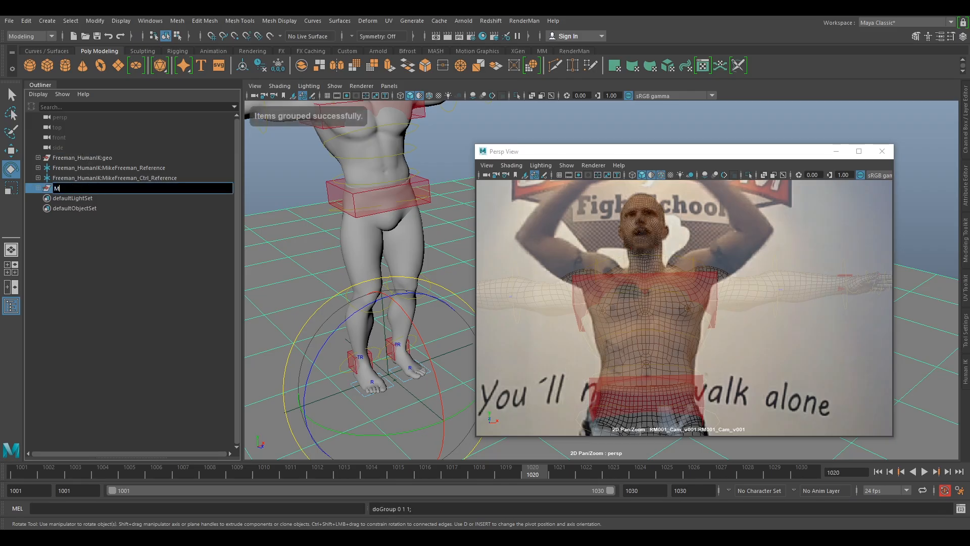
{"action": "type", "text": "M"}
{"action": "key", "text": "Return"}
Lock the translate, rotate, scale and visibility channels of the tracked camera inside the MM group
{"action": "left_click", "coordinate": [37, 189]}
{"action": "left_click", "coordinate": [85, 199]}
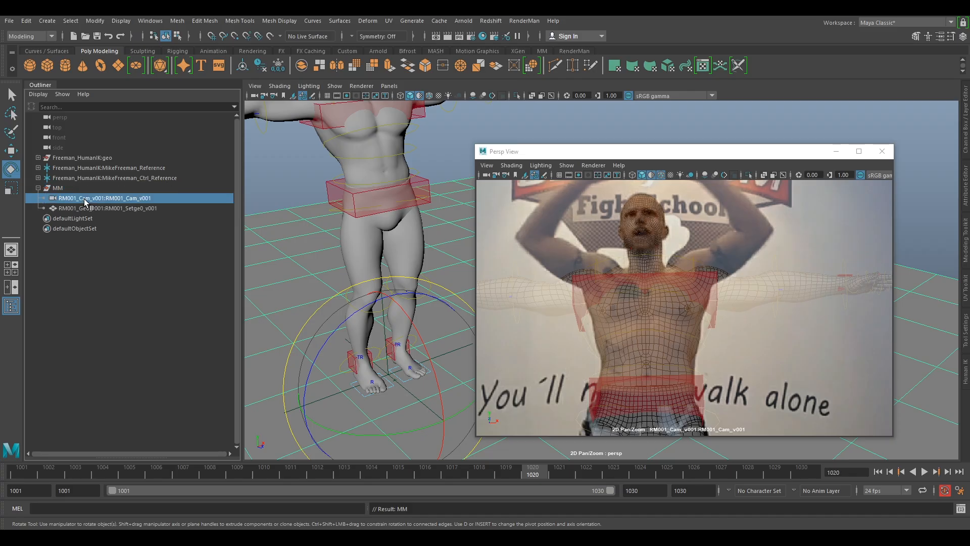
{"action": "left_click", "coordinate": [965, 136]}
{"action": "key", "text": "w"}
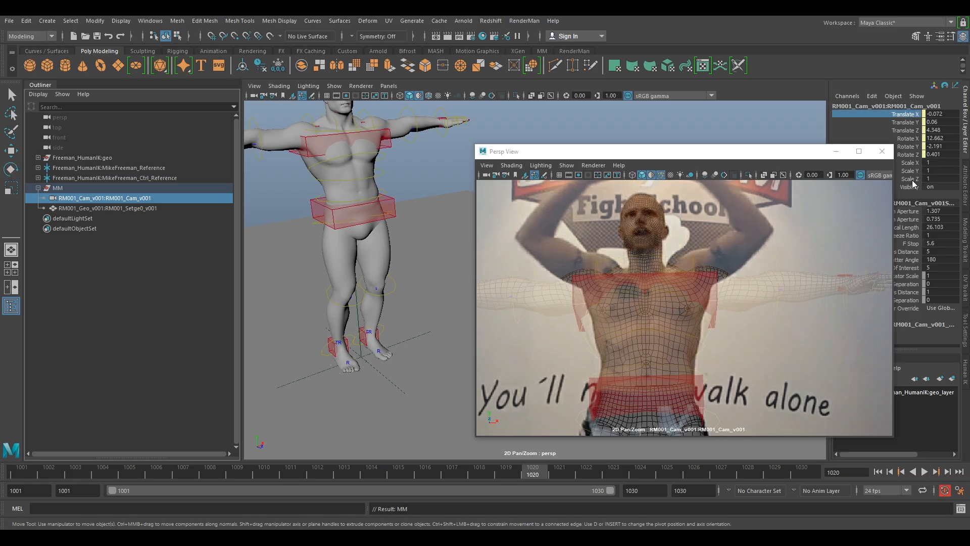
{"action": "left_click", "coordinate": [912, 179], "text": "shift"}
{"action": "right_click", "coordinate": [913, 186]}
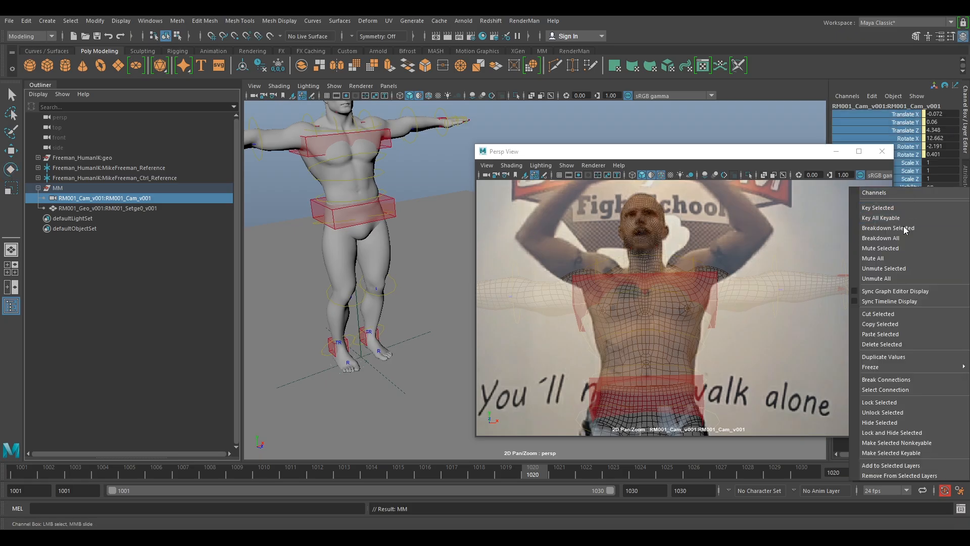
{"action": "left_click", "coordinate": [881, 403]}
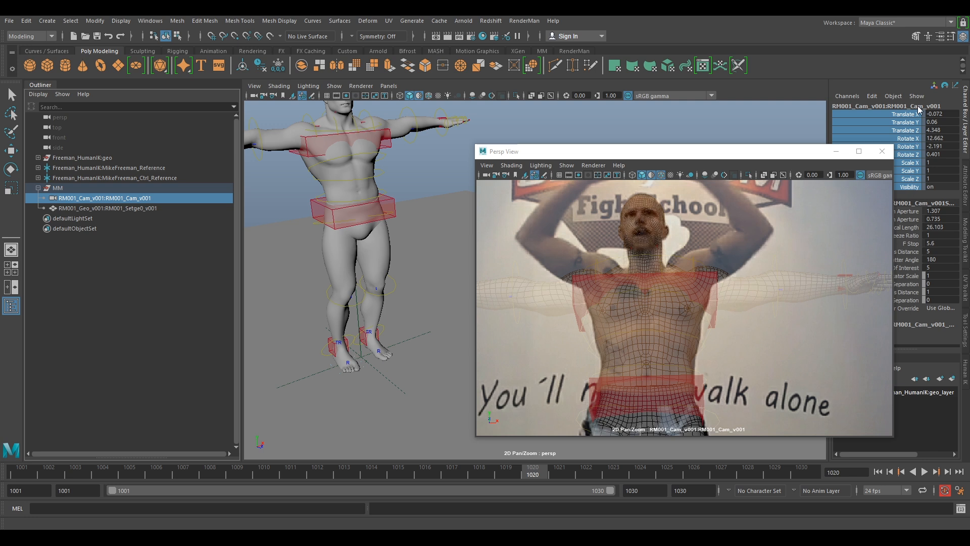
Lock the same transform and visibility channels on the set geometry, then deselect it and collapse the MM group
{"action": "left_click", "coordinate": [99, 207]}
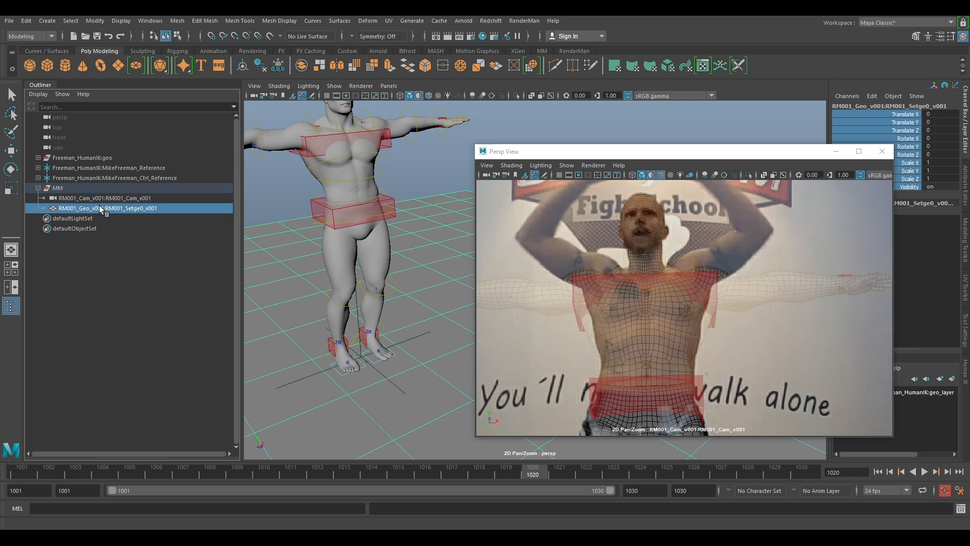
{"action": "right_click", "coordinate": [910, 163]}
{"action": "left_click", "coordinate": [882, 374]}
{"action": "key", "text": "e"}
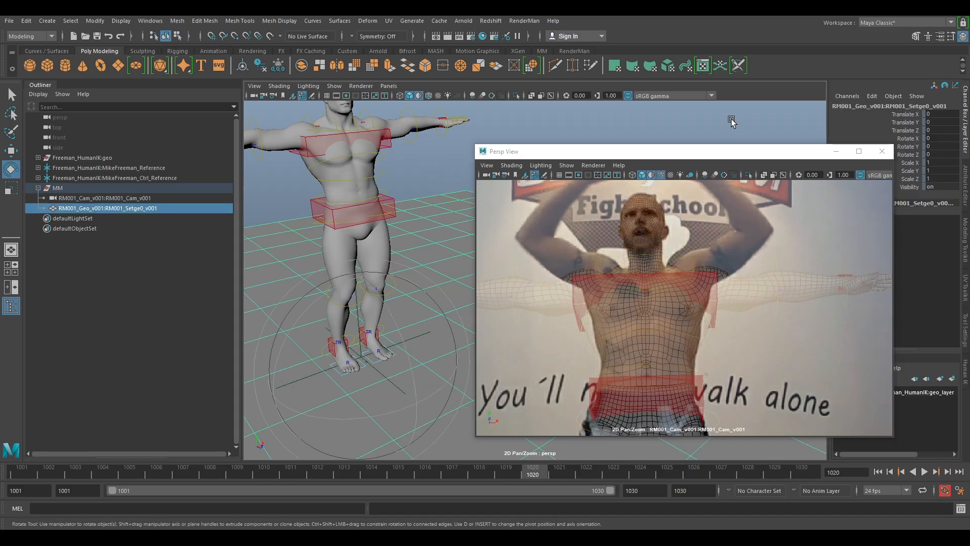
{"action": "left_click", "coordinate": [635, 129]}
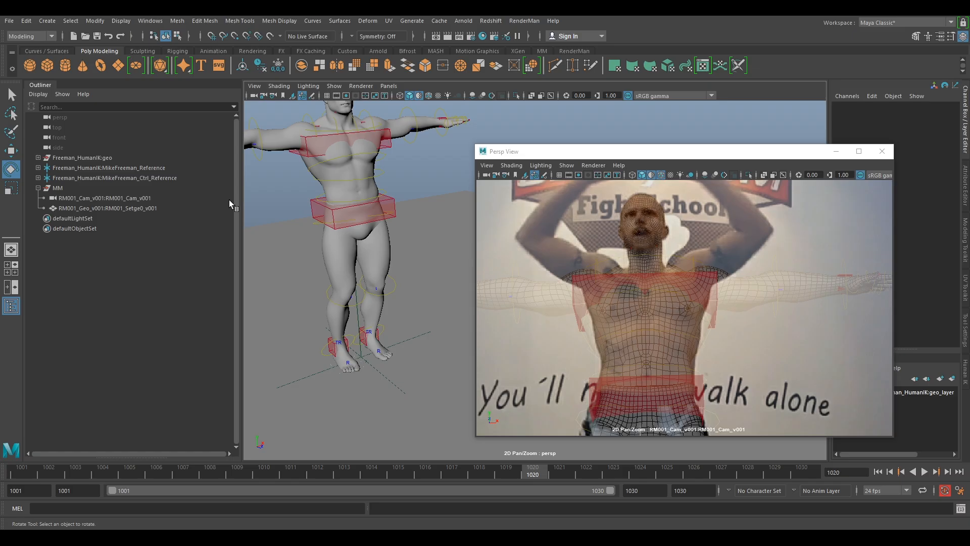
{"action": "left_click", "coordinate": [38, 187]}
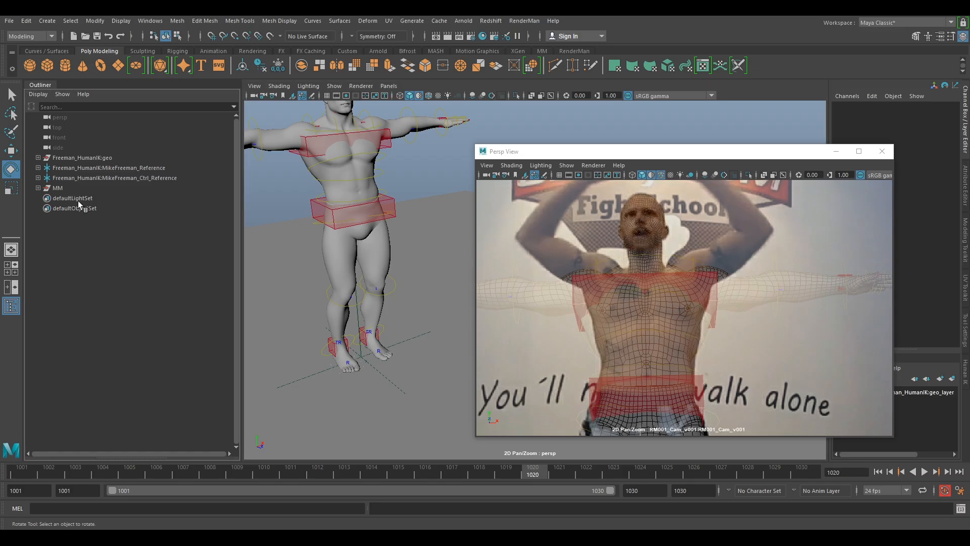
Examine how the rig lines up with the performer from head to feet in the camera view and from the side
{"action": "left_click_drag", "start_coordinate": [766, 325], "coordinate": [696, 308]}
{"action": "middle_click_drag", "start_coordinate": [682, 250], "coordinate": [684, 281]}
{"action": "right_click_drag", "start_coordinate": [684, 281], "coordinate": [747, 283]}
{"action": "middle_click_drag", "start_coordinate": [717, 252], "coordinate": [740, 370]}
{"action": "right_click_drag", "start_coordinate": [741, 369], "coordinate": [820, 386]}
{"action": "middle_click_drag", "start_coordinate": [690, 290], "coordinate": [698, 328]}
{"action": "right_click_drag", "start_coordinate": [813, 370], "coordinate": [761, 353]}
{"action": "middle_click_drag", "start_coordinate": [729, 294], "coordinate": [666, 136]}
{"action": "middle_click_drag", "start_coordinate": [713, 331], "coordinate": [732, 254]}
{"action": "right_click_drag", "start_coordinate": [753, 331], "coordinate": [727, 297]}
{"action": "middle_click_drag", "start_coordinate": [710, 298], "coordinate": [683, 182]}
{"action": "right_click_drag", "start_coordinate": [736, 357], "coordinate": [671, 292]}
{"action": "middle_click_drag", "start_coordinate": [669, 288], "coordinate": [710, 407]}
{"action": "middle_click_drag", "start_coordinate": [680, 250], "coordinate": [685, 270]}
{"action": "left_click", "coordinate": [372, 271]}
{"action": "left_click_drag", "start_coordinate": [354, 301], "coordinate": [423, 285], "text": "alt"}
{"action": "right_click_drag", "start_coordinate": [859, 339], "coordinate": [800, 323]}
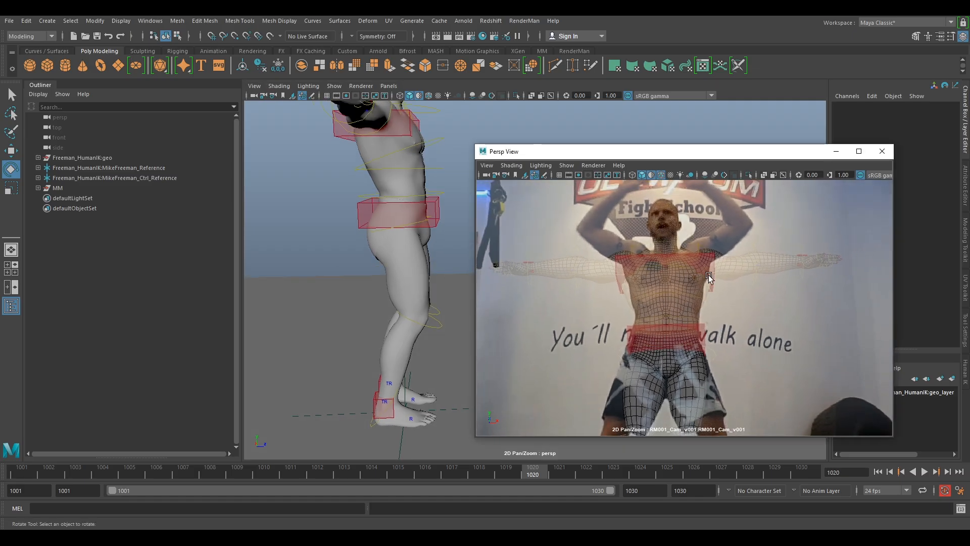
Refine the head control's rotation against the performer's face to about X -11.7, Y 2.9, Z -3.5
{"action": "right_click_drag", "start_coordinate": [602, 194], "coordinate": [669, 192]}
{"action": "middle_click_drag", "start_coordinate": [668, 192], "coordinate": [680, 291]}
{"action": "right_click_drag", "start_coordinate": [541, 264], "coordinate": [606, 262]}
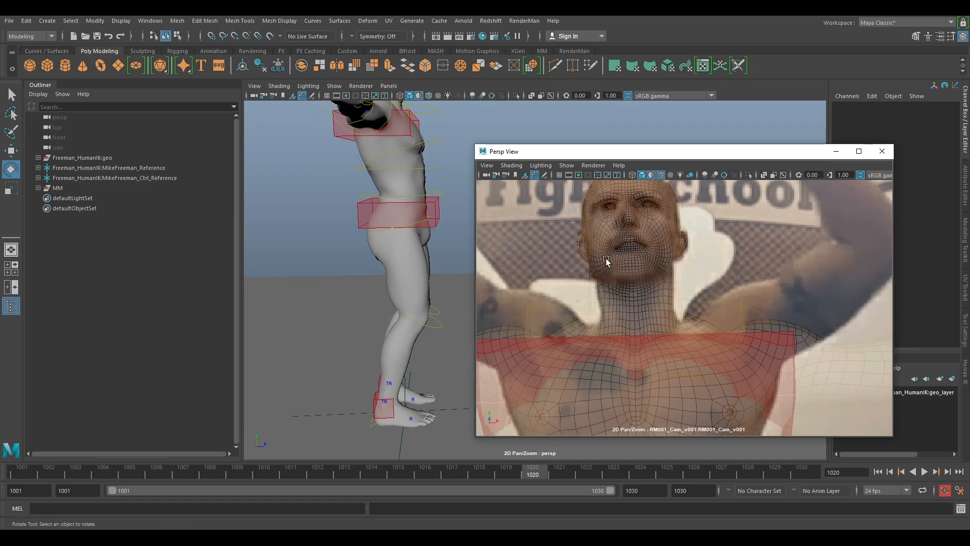
{"action": "left_click", "coordinate": [636, 231]}
{"action": "left_click_drag", "start_coordinate": [647, 282], "coordinate": [728, 312]}
{"action": "right_click_drag", "start_coordinate": [773, 304], "coordinate": [738, 282]}
{"action": "middle_click_drag", "start_coordinate": [748, 276], "coordinate": [753, 327]}
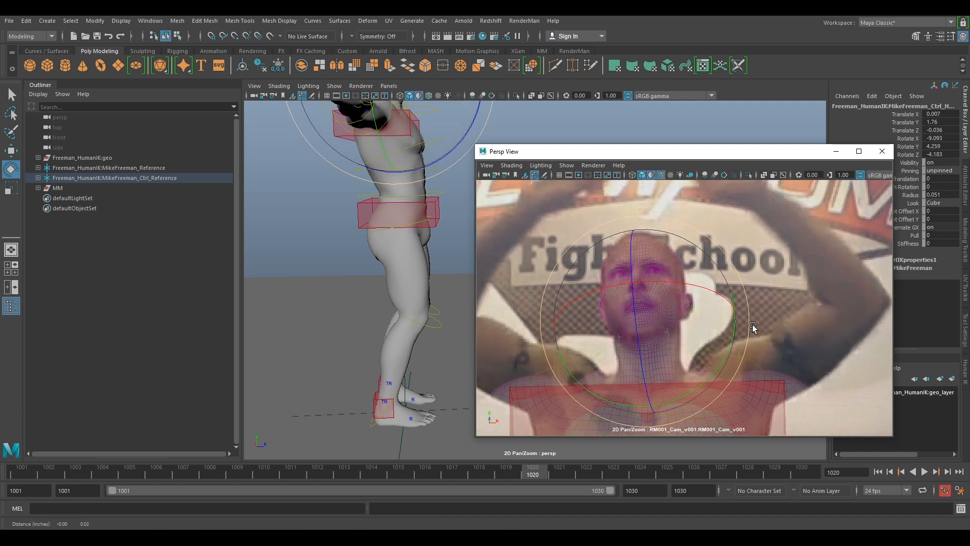
{"action": "right_click_drag", "start_coordinate": [763, 303], "coordinate": [765, 362]}
{"action": "left_click_drag", "start_coordinate": [701, 357], "coordinate": [698, 359]}
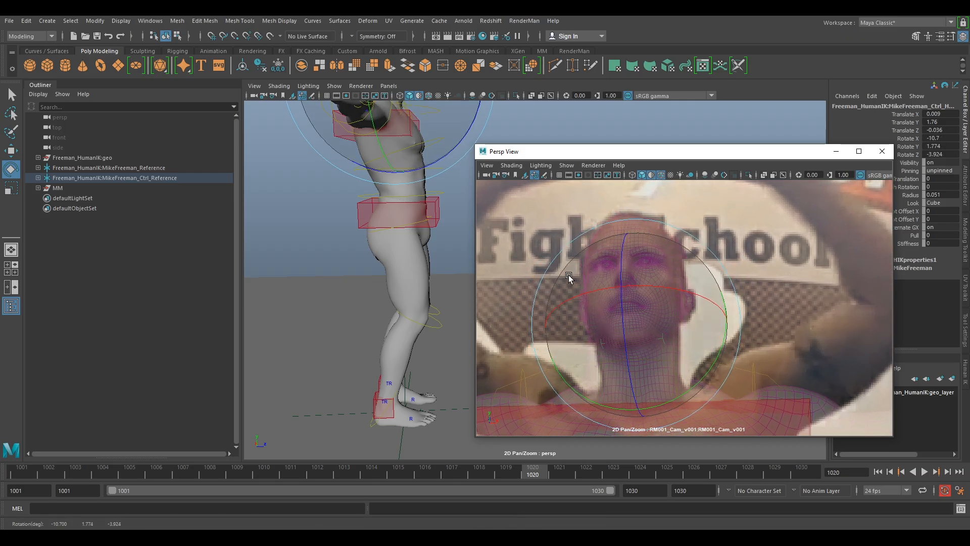
{"action": "left_click_drag", "start_coordinate": [570, 279], "coordinate": [568, 279]}
Move the left ankle control outward onto the performer's foot, to about X 0.477 and Y 0.12
{"action": "left_click_drag", "start_coordinate": [397, 210], "coordinate": [377, 205], "text": "alt"}
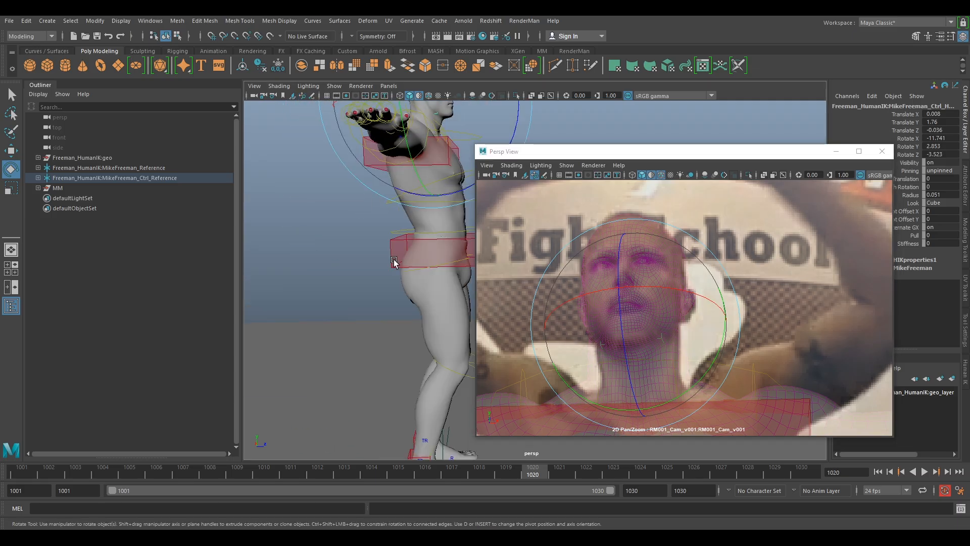
{"action": "scroll", "coordinate": [394, 262], "scroll_direction": "down", "scroll_amount": 5}
{"action": "left_click_drag", "start_coordinate": [438, 291], "coordinate": [393, 268], "text": "alt"}
{"action": "left_click_drag", "start_coordinate": [801, 345], "coordinate": [696, 283]}
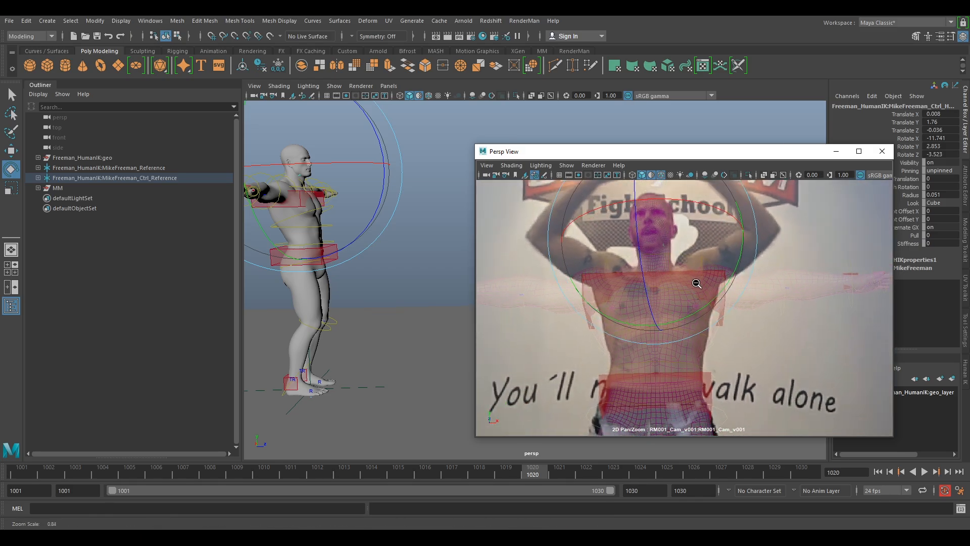
{"action": "left_click_drag", "start_coordinate": [756, 320], "coordinate": [759, 246]}
{"action": "mouse_move", "coordinate": [736, 328]}
{"action": "left_mouse_down"}
{"action": "mouse_move", "coordinate": [672, 263]}
{"action": "mouse_move", "coordinate": [708, 283]}
{"action": "mouse_move", "coordinate": [737, 344]}
{"action": "left_mouse_up"}
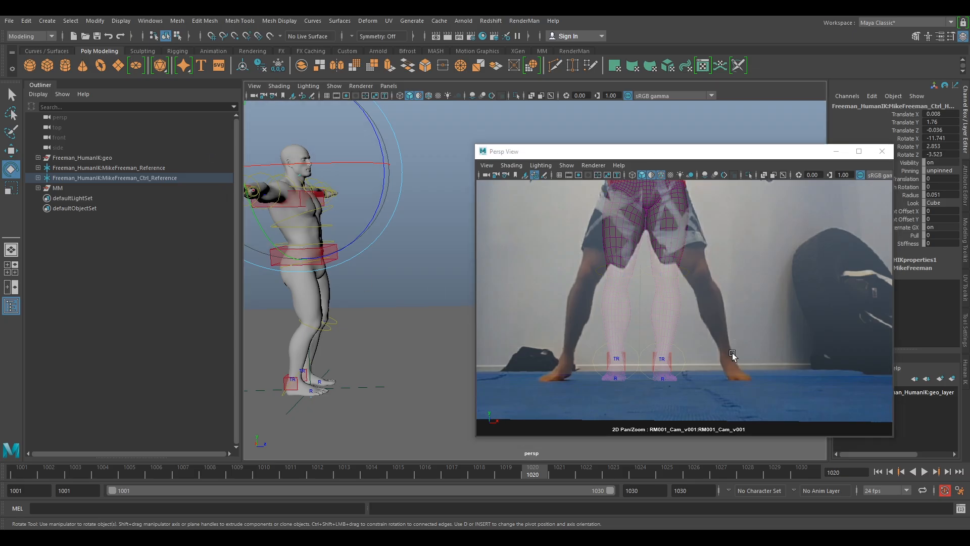
{"action": "left_click_drag", "start_coordinate": [622, 199], "coordinate": [659, 325]}
{"action": "left_click", "coordinate": [660, 324]}
{"action": "key", "text": "w"}
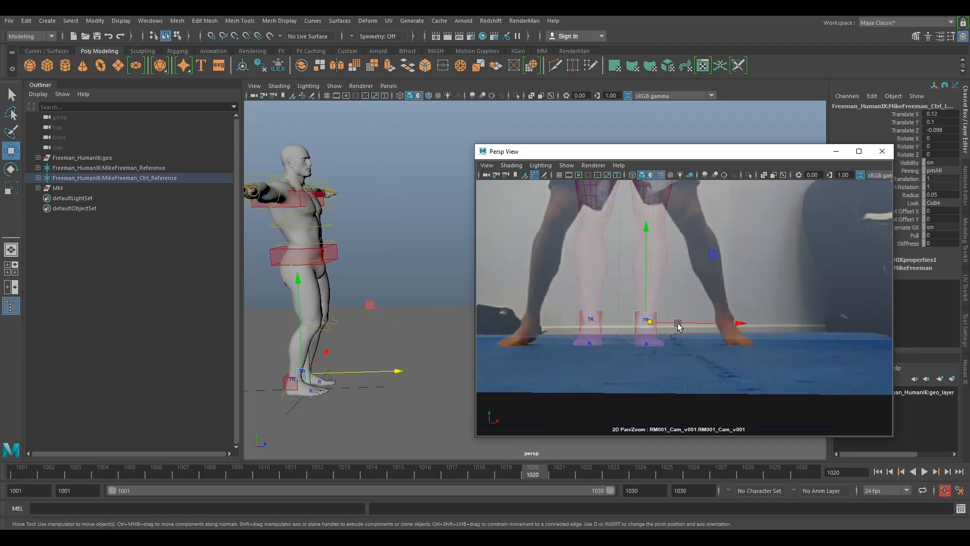
{"action": "left_click_drag", "start_coordinate": [683, 322], "coordinate": [764, 324]}
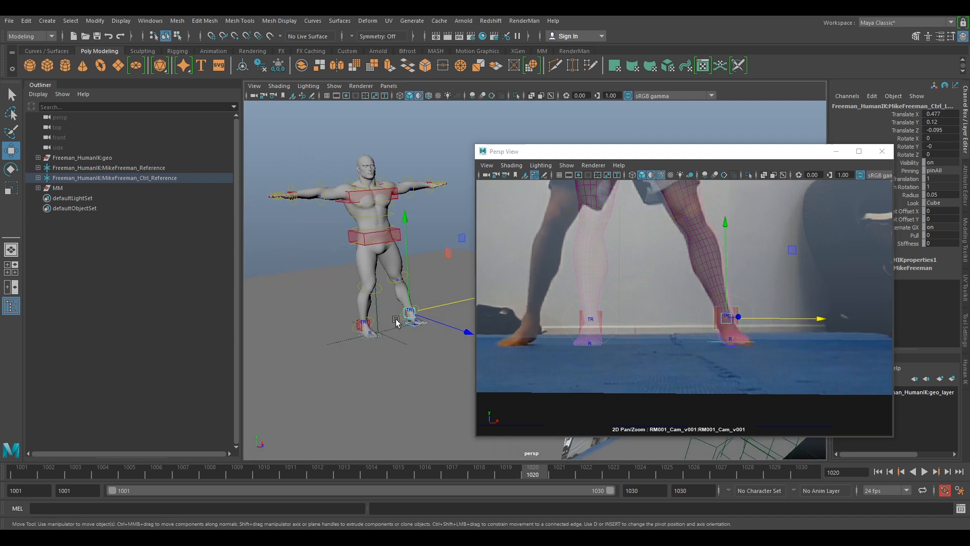
Nudge the left ankle control to about X 0.488, Y 0.124 and frame the foot for a closer check
{"action": "scroll", "coordinate": [397, 322], "scroll_direction": "up", "scroll_amount": 5}
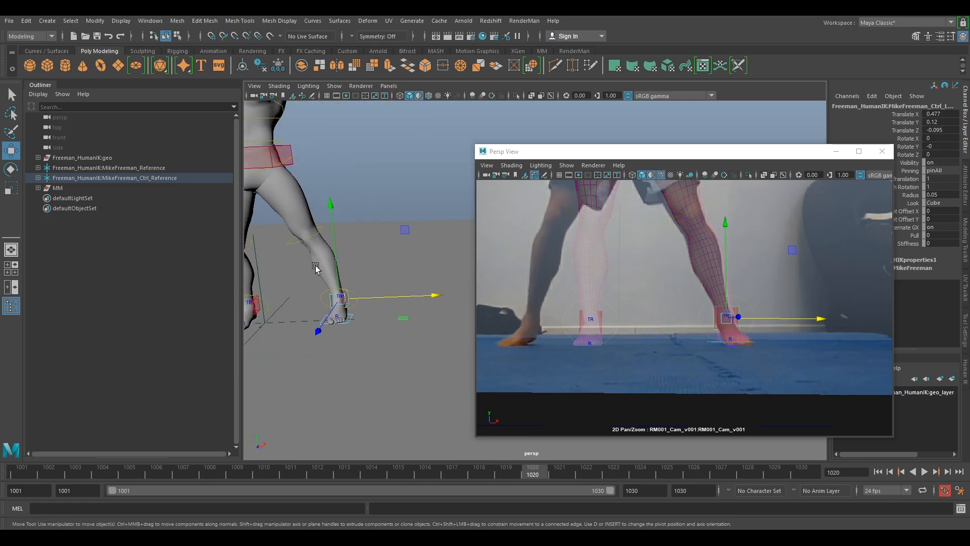
{"action": "left_click_drag", "start_coordinate": [316, 268], "coordinate": [370, 255], "text": "alt"}
{"action": "left_click_drag", "start_coordinate": [381, 298], "coordinate": [387, 321]}
{"action": "key", "text": "f"}
{"action": "scroll", "coordinate": [393, 326], "scroll_direction": "up", "scroll_amount": 3}
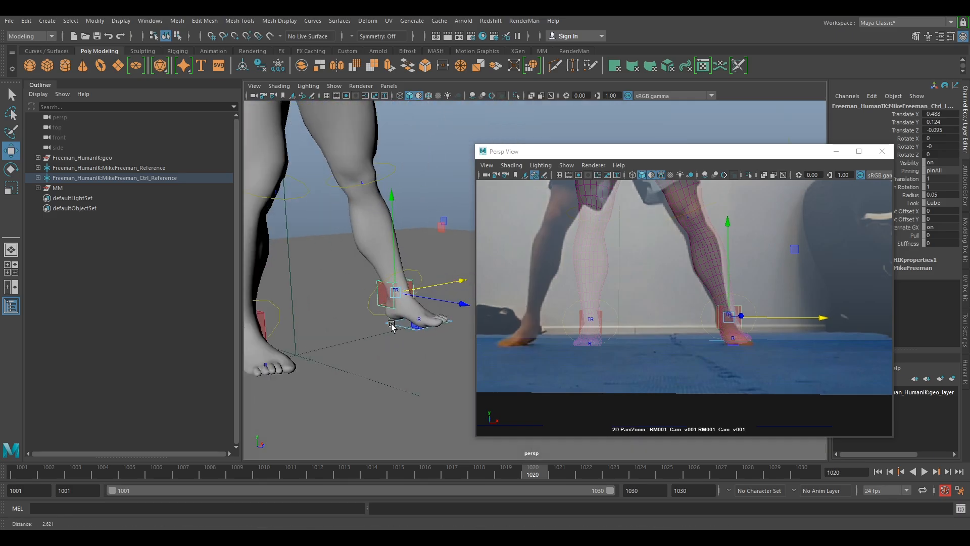
Lower the hip control to about Y 0.976 and shift it sideways to about X 0.018 to match the performer's pelvis
{"action": "scroll", "coordinate": [392, 326], "scroll_direction": "down", "scroll_amount": 5}
{"action": "left_click_drag", "start_coordinate": [392, 263], "coordinate": [428, 254], "text": "alt"}
{"action": "left_click", "coordinate": [389, 250]}
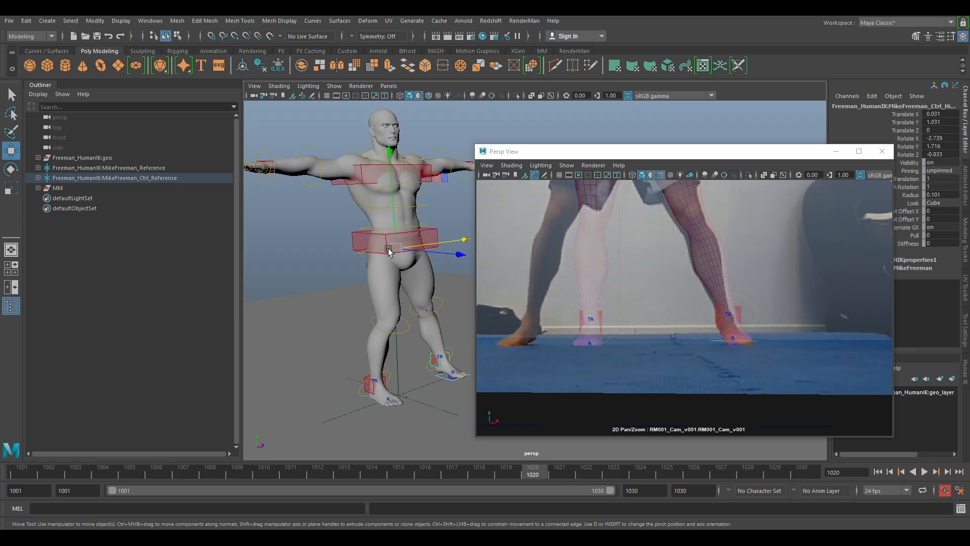
{"action": "key", "text": "ctrl+z"}
{"action": "left_click_drag", "start_coordinate": [395, 199], "coordinate": [396, 205]}
{"action": "key", "text": "backslash"}
{"action": "right_click_drag", "start_coordinate": [571, 248], "coordinate": [709, 245]}
{"action": "middle_click_drag", "start_coordinate": [709, 245], "coordinate": [732, 326]}
{"action": "right_click_drag", "start_coordinate": [683, 287], "coordinate": [708, 318]}
{"action": "middle_click_drag", "start_coordinate": [709, 319], "coordinate": [713, 305]}
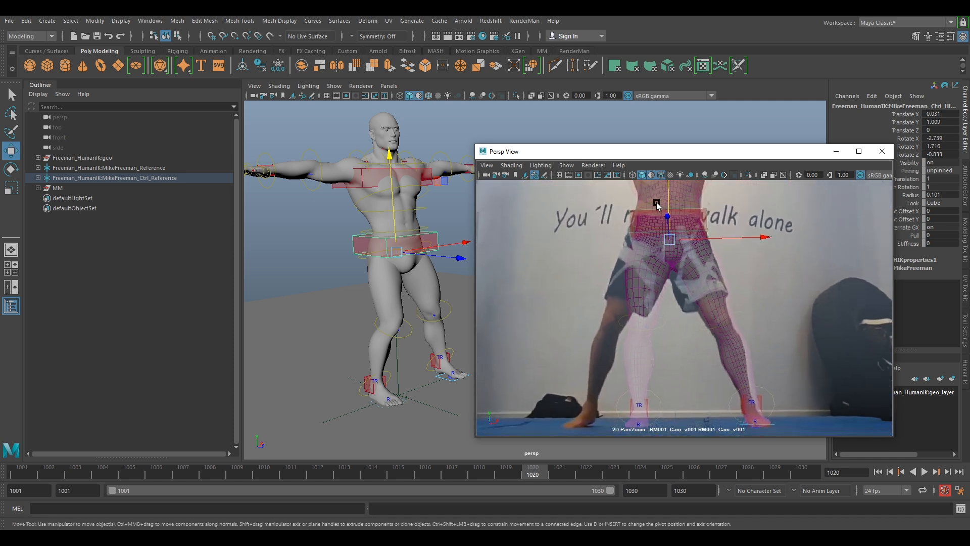
{"action": "left_click_drag", "start_coordinate": [671, 201], "coordinate": [673, 209]}
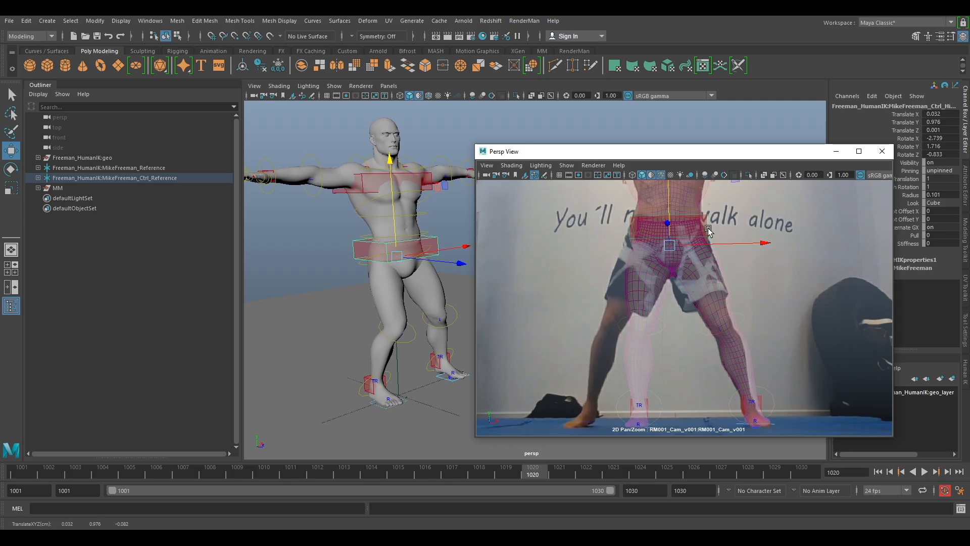
{"action": "left_click_drag", "start_coordinate": [710, 247], "coordinate": [707, 248]}
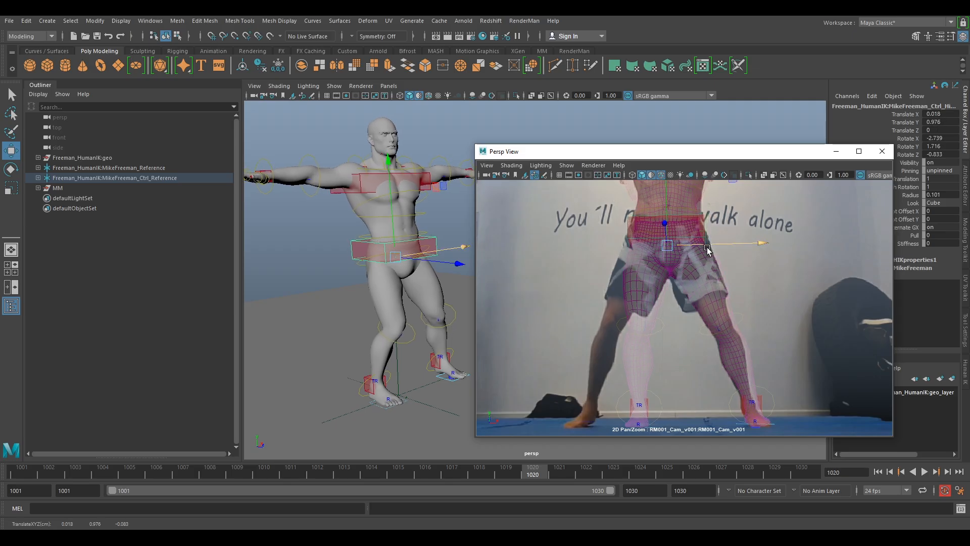
Move the right ankle control outward to about X -0.393 so the leg matches the performer's stance
{"action": "left_click_drag", "start_coordinate": [407, 309], "coordinate": [382, 323], "text": "alt"}
{"action": "middle_click_drag", "start_coordinate": [382, 323], "coordinate": [428, 292], "text": "alt"}
{"action": "left_click_drag", "start_coordinate": [427, 292], "coordinate": [442, 292], "text": "alt"}
{"action": "left_click_drag", "start_coordinate": [380, 286], "coordinate": [397, 305], "text": "alt"}
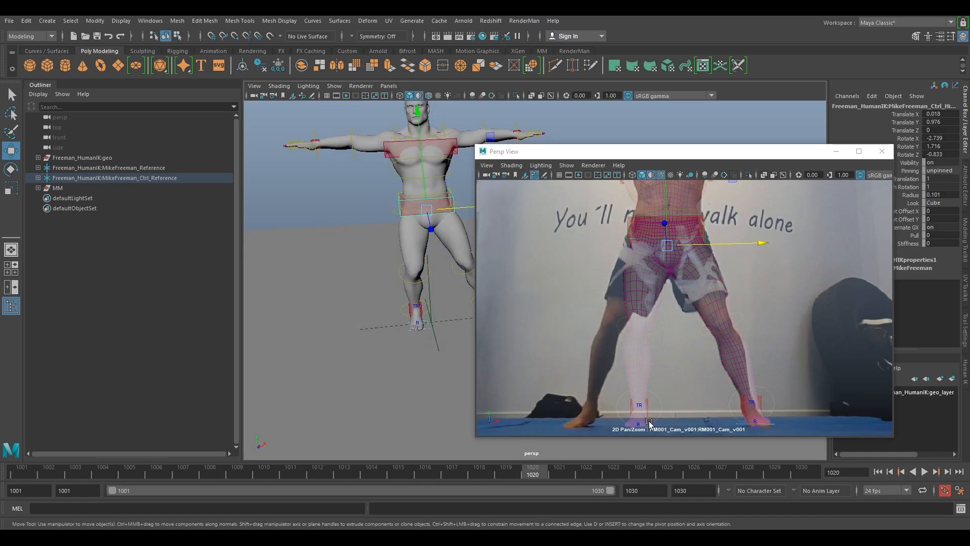
{"action": "left_click", "coordinate": [647, 406]}
{"action": "left_click_drag", "start_coordinate": [660, 404], "coordinate": [616, 409]}
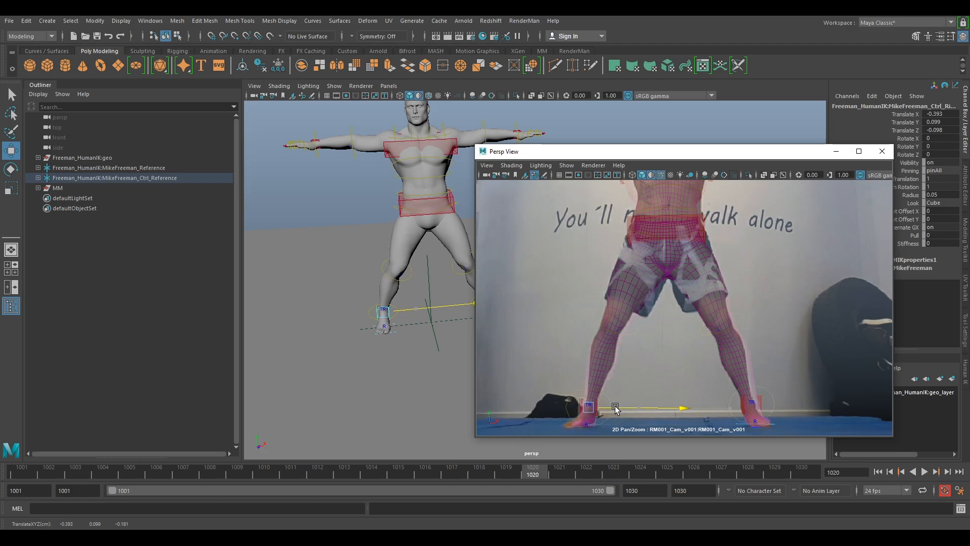
{"action": "middle_click_drag", "start_coordinate": [667, 379], "coordinate": [704, 283]}
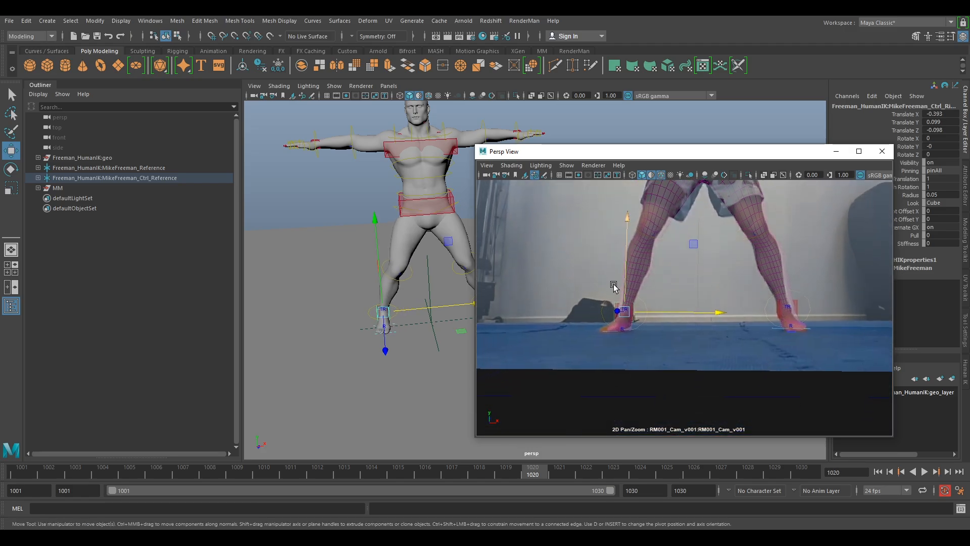
Rotate the right ankle control to about X 1.6, Y 12, Z 3.3 to align the foot with the performer's
{"action": "right_click_drag", "start_coordinate": [613, 285], "coordinate": [674, 283]}
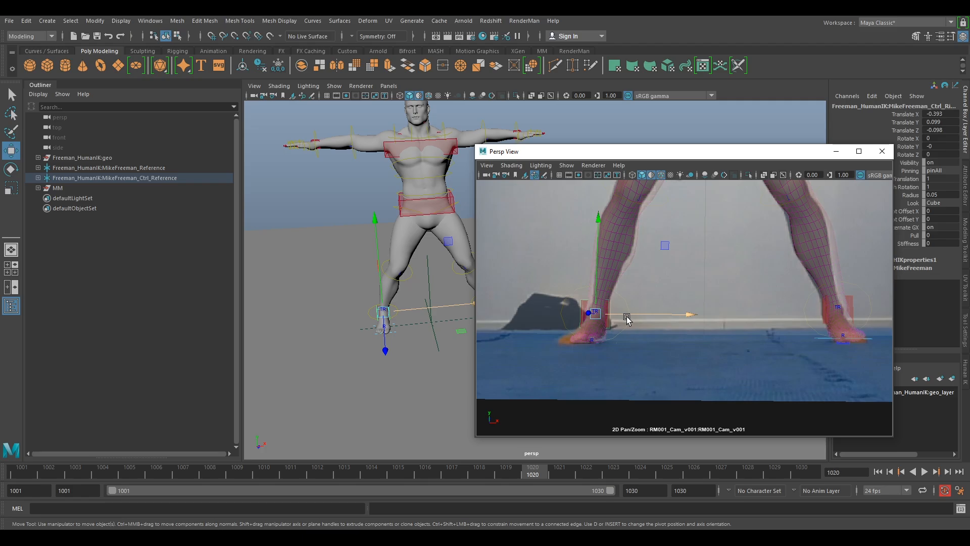
{"action": "key", "text": "e"}
{"action": "left_click_drag", "start_coordinate": [622, 369], "coordinate": [599, 373]}
{"action": "left_click_drag", "start_coordinate": [555, 297], "coordinate": [556, 301]}
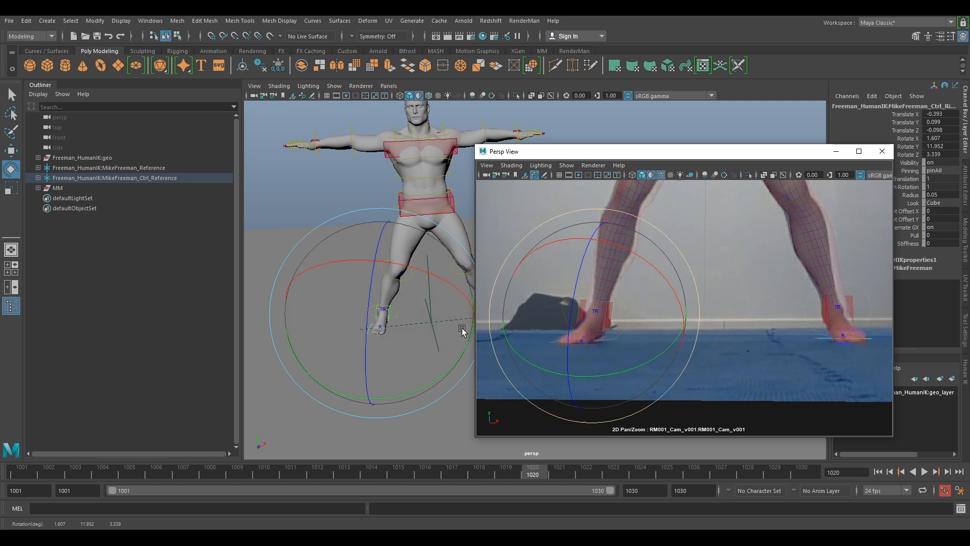
{"action": "left_click_drag", "start_coordinate": [395, 346], "coordinate": [421, 338], "text": "alt"}
{"action": "key", "text": "w"}
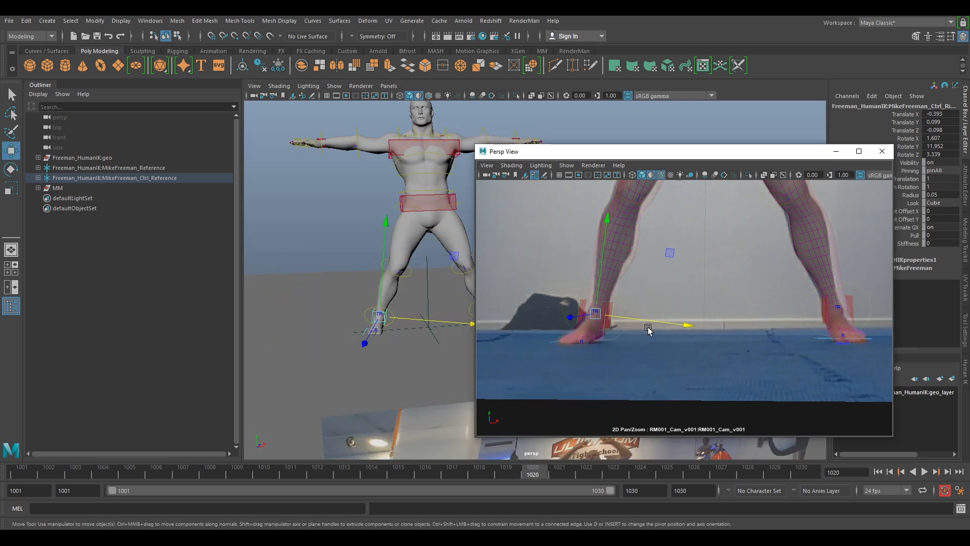
Shift the left ankle control inward to about X 0.472, Y 0.121 and tilt it slightly, to about Z 2.65 rotation
{"action": "scroll", "coordinate": [797, 260], "scroll_direction": "down", "scroll_amount": 2}
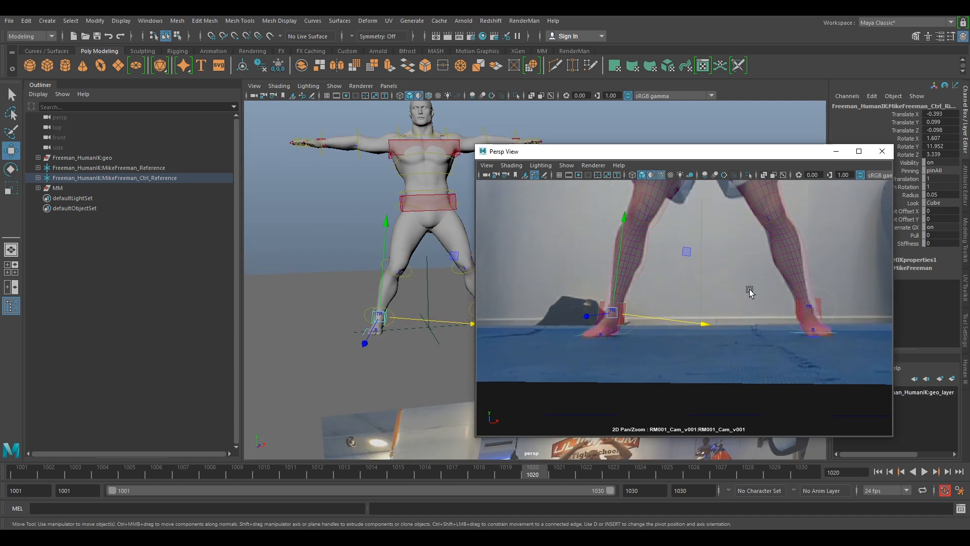
{"action": "left_click", "coordinate": [781, 332]}
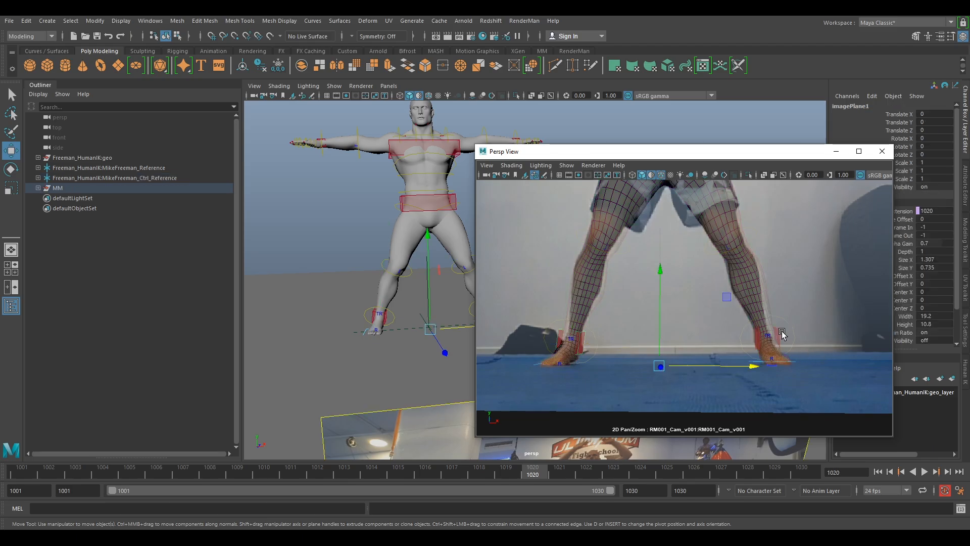
{"action": "left_click", "coordinate": [775, 333]}
{"action": "middle_click_drag", "start_coordinate": [809, 327], "coordinate": [758, 309], "text": "alt"}
{"action": "scroll", "coordinate": [758, 312], "scroll_direction": "up", "scroll_amount": 3}
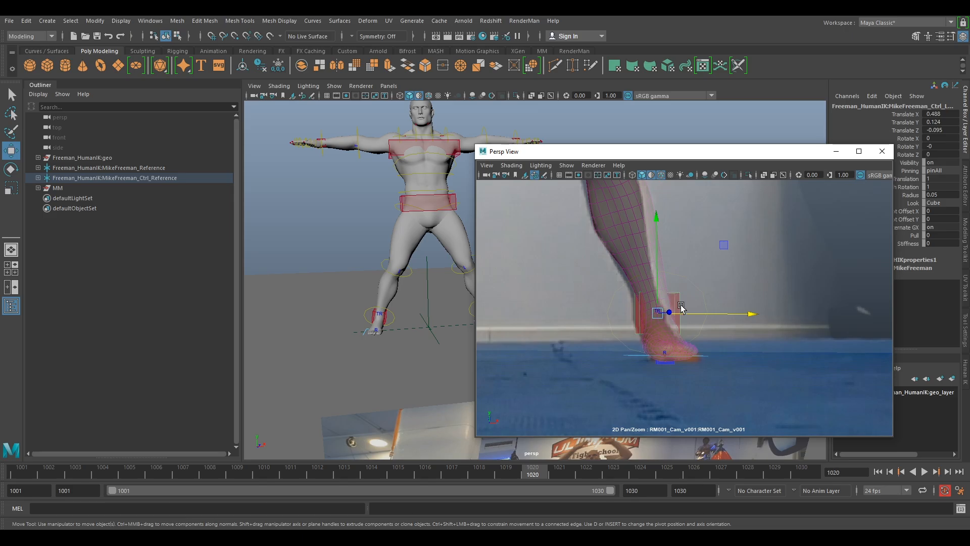
{"action": "key", "text": "e"}
{"action": "mouse_move", "coordinate": [678, 310]}
{"action": "left_mouse_down"}
{"action": "mouse_move", "coordinate": [669, 320]}
{"action": "mouse_move", "coordinate": [677, 316]}
{"action": "left_mouse_up"}
{"action": "key", "text": "w"}
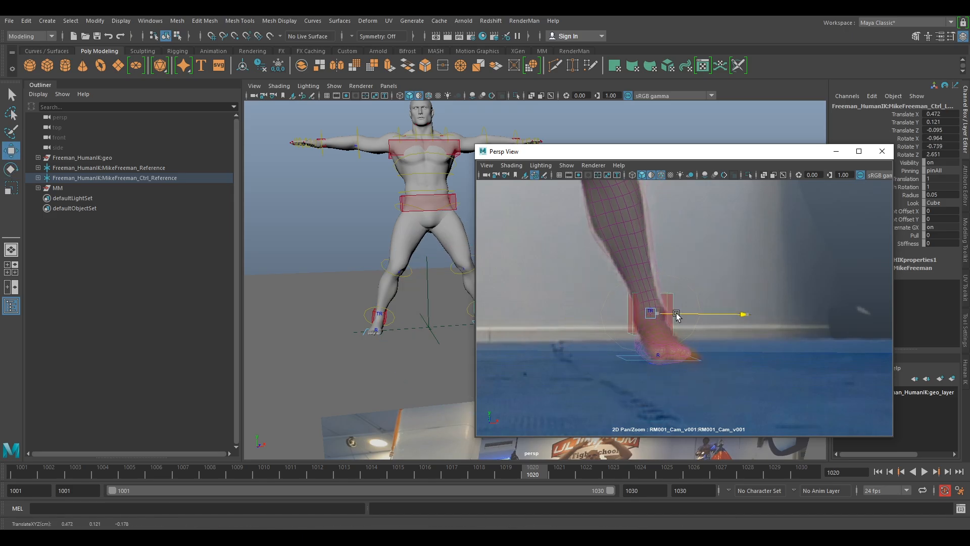
Rotate the left ankle control to about X 10.5, Y -8.5, Z 3.0 so the foot matches the footage
{"action": "key", "text": "e"}
{"action": "left_click_drag", "start_coordinate": [578, 273], "coordinate": [573, 303]}
{"action": "left_click_drag", "start_coordinate": [628, 361], "coordinate": [654, 335]}
{"action": "right_click_drag", "start_coordinate": [693, 348], "coordinate": [617, 278]}
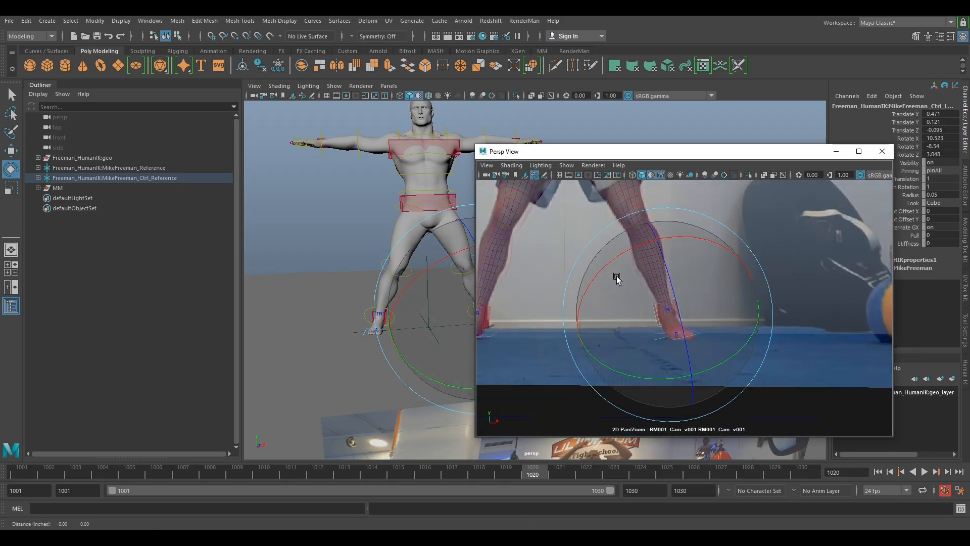
Lower the right ankle control to about Y 0.094 and rotate it to about X 0.7, Y 12, Z -0.8
{"action": "middle_click_drag", "start_coordinate": [617, 278], "coordinate": [735, 357]}
{"action": "right_click_drag", "start_coordinate": [735, 358], "coordinate": [711, 361]}
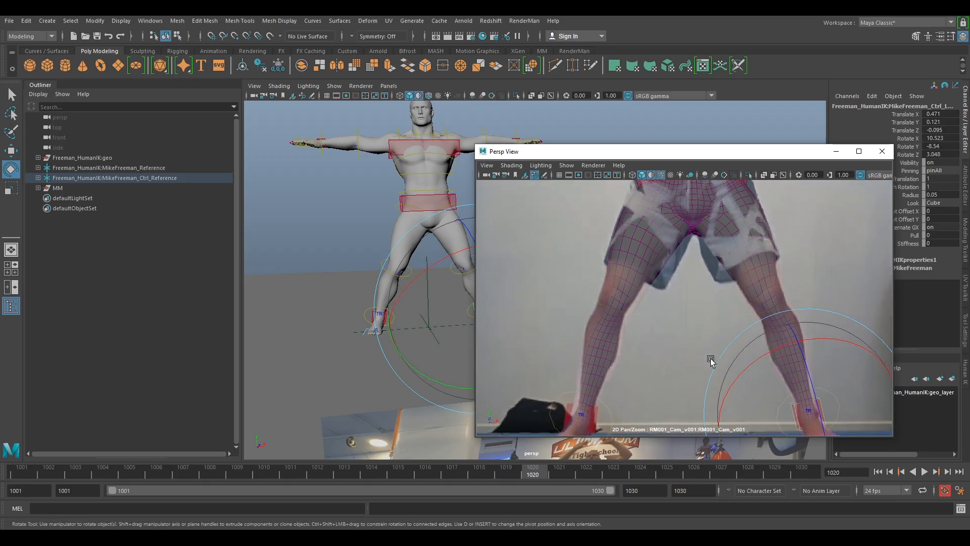
{"action": "middle_click_drag", "start_coordinate": [559, 407], "coordinate": [631, 264]}
{"action": "right_click_drag", "start_coordinate": [631, 264], "coordinate": [756, 347]}
{"action": "left_click", "coordinate": [651, 266]}
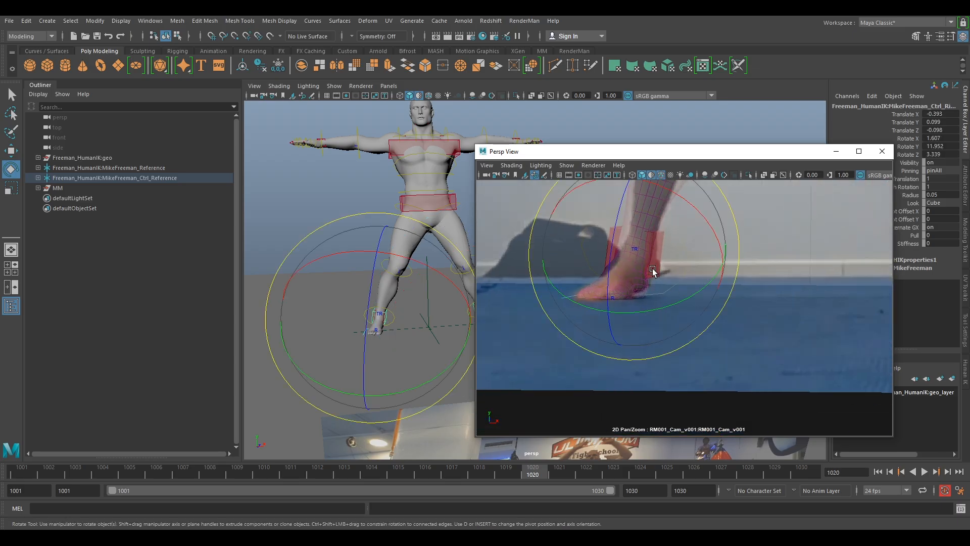
{"action": "key", "text": "w"}
{"action": "left_click_drag", "start_coordinate": [638, 244], "coordinate": [609, 247]}
{"action": "key", "text": "e"}
Rotate the hip control to about X -2.4, Y 2.2, Z 9.4 to follow the performer's torso
{"action": "middle_click_drag", "start_coordinate": [633, 262], "coordinate": [645, 386]}
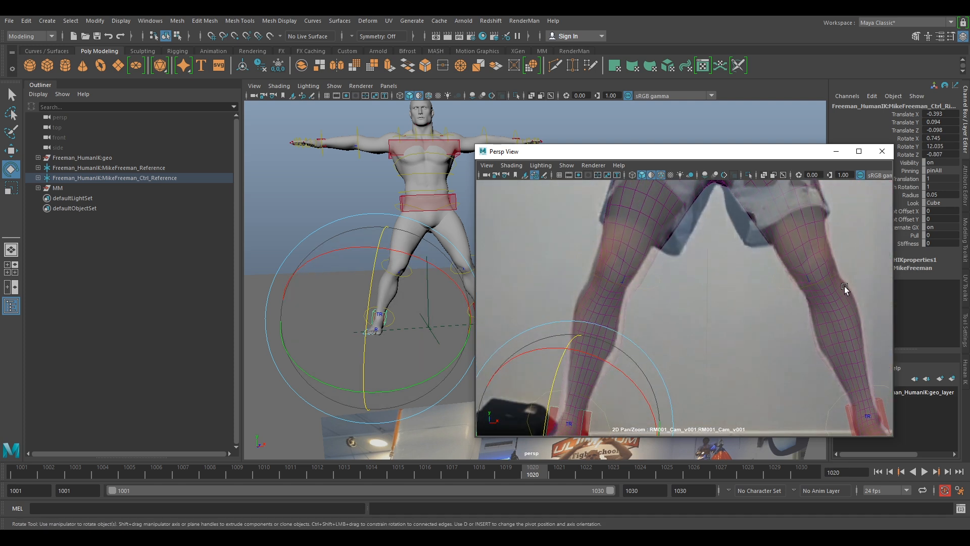
{"action": "middle_click_drag", "start_coordinate": [832, 249], "coordinate": [787, 303]}
{"action": "middle_click_drag", "start_coordinate": [710, 265], "coordinate": [727, 325]}
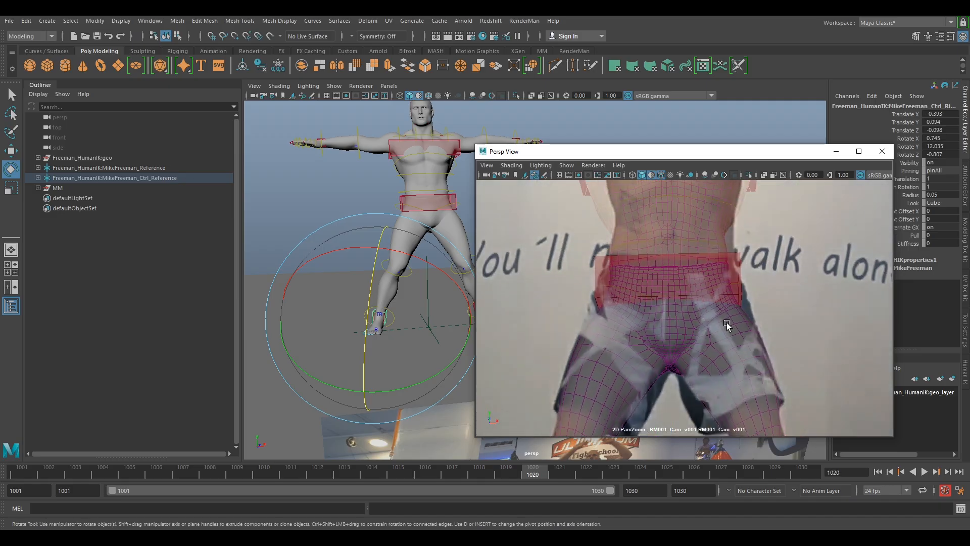
{"action": "middle_click_drag", "start_coordinate": [741, 259], "coordinate": [745, 340]}
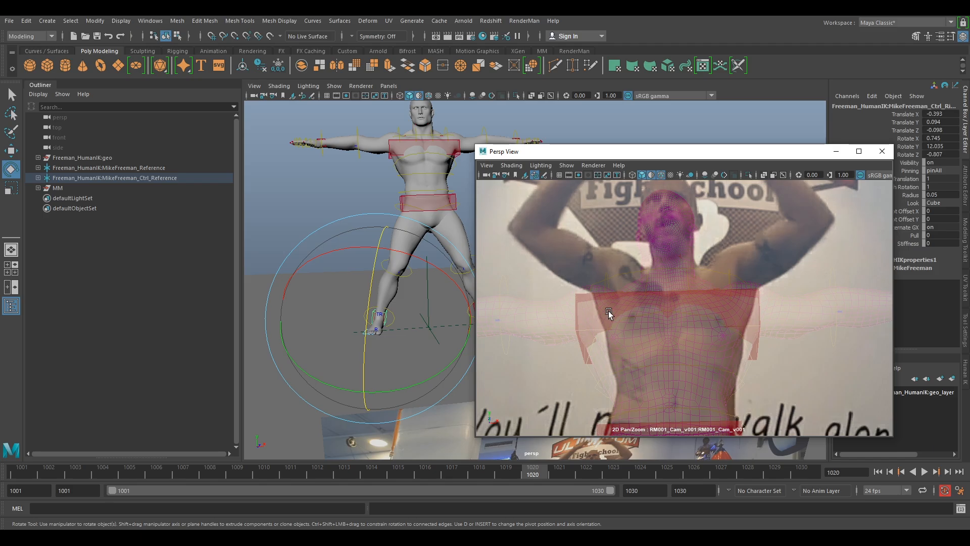
{"action": "right_click_drag", "start_coordinate": [740, 348], "coordinate": [693, 302]}
{"action": "middle_click_drag", "start_coordinate": [731, 374], "coordinate": [731, 309]}
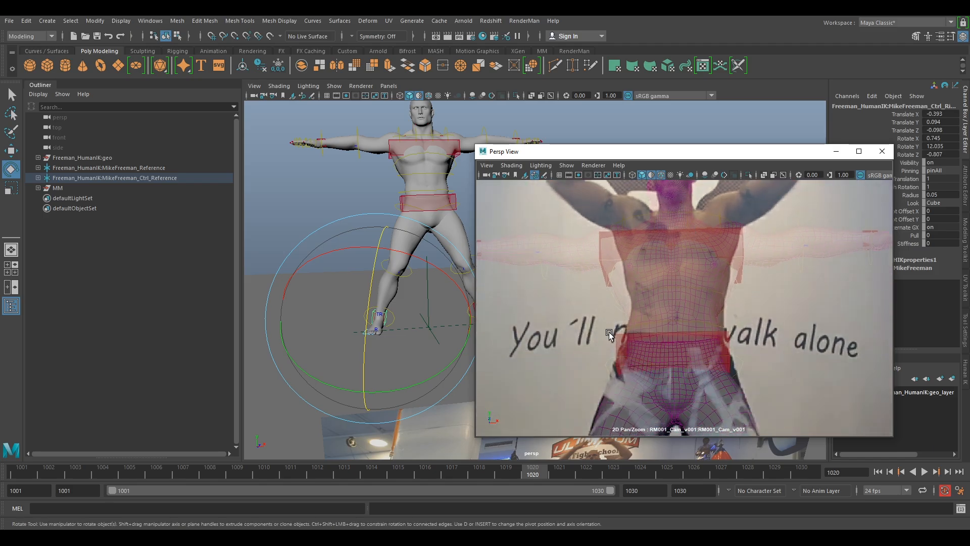
{"action": "left_click_drag", "start_coordinate": [396, 267], "coordinate": [378, 263], "text": "alt"}
{"action": "middle_click_drag", "start_coordinate": [411, 231], "coordinate": [461, 234], "text": "alt"}
{"action": "scroll", "coordinate": [373, 257], "scroll_direction": "up", "scroll_amount": 3}
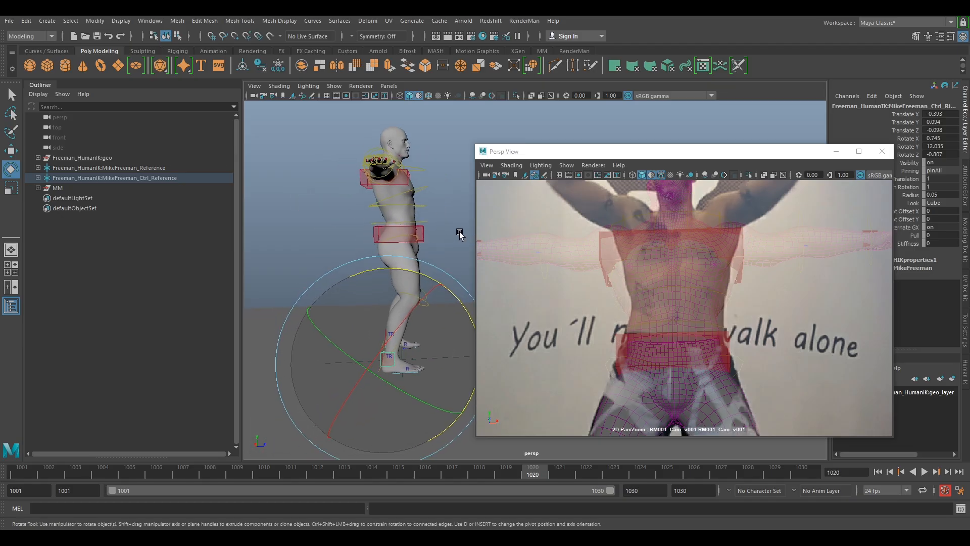
{"action": "left_click", "coordinate": [415, 234]}
{"action": "left_click_drag", "start_coordinate": [676, 314], "coordinate": [674, 317]}
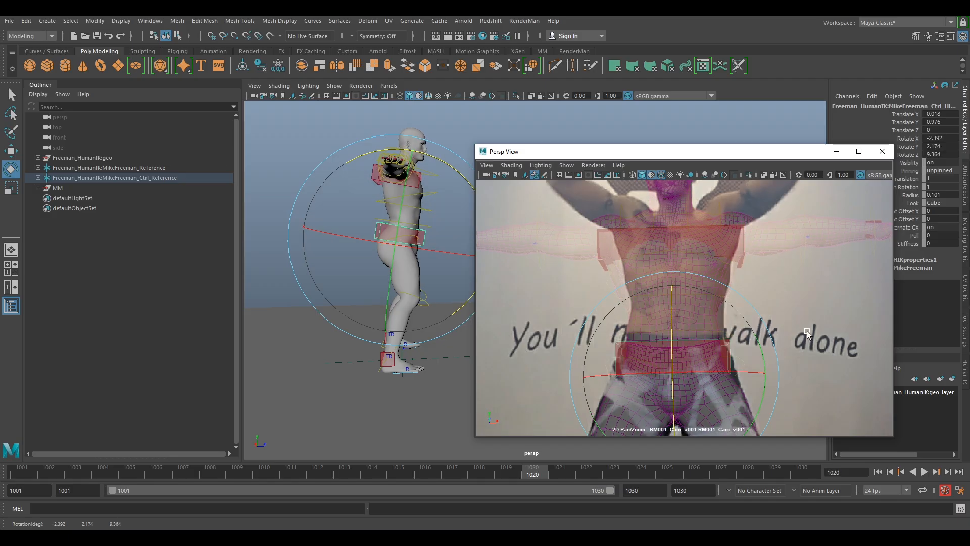
Rotate the head control to about X -7.0, Y 0.2, Z -5.6 to match the performer's face
{"action": "right_click_drag", "start_coordinate": [809, 334], "coordinate": [755, 265]}
{"action": "middle_click_drag", "start_coordinate": [791, 254], "coordinate": [794, 321]}
{"action": "right_click_drag", "start_coordinate": [720, 294], "coordinate": [735, 291]}
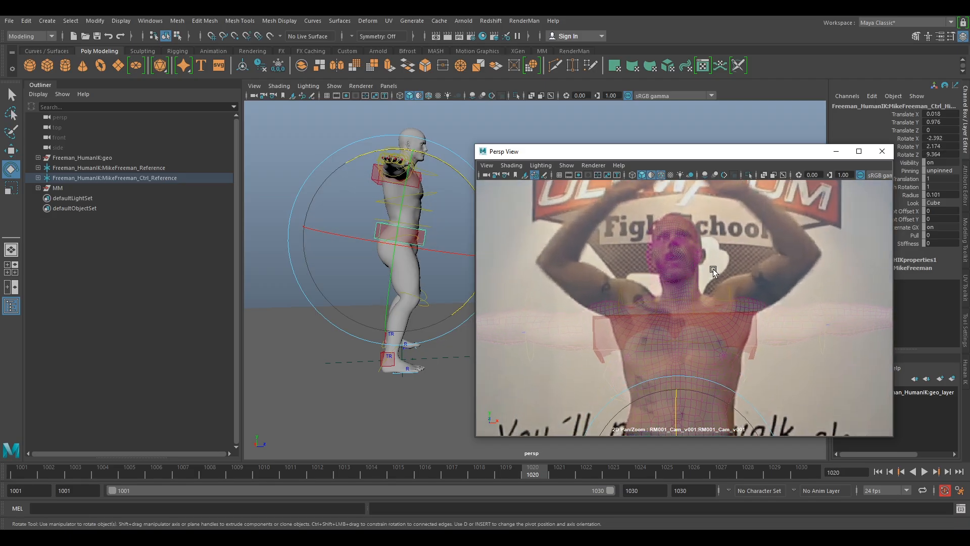
{"action": "middle_click_drag", "start_coordinate": [712, 288], "coordinate": [705, 296]}
{"action": "scroll", "coordinate": [680, 273], "scroll_direction": "up", "scroll_amount": 3}
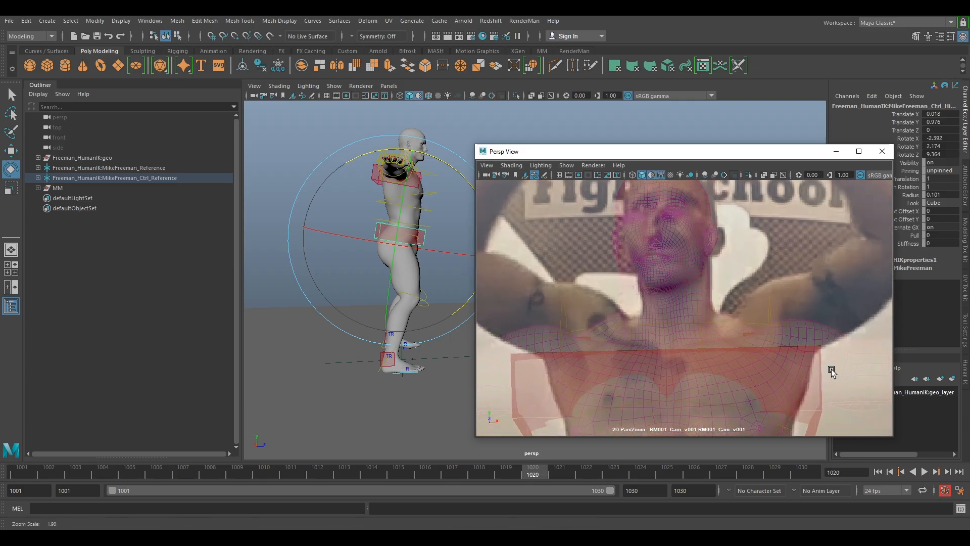
{"action": "left_click", "coordinate": [661, 254]}
{"action": "left_click_drag", "start_coordinate": [695, 226], "coordinate": [726, 329]}
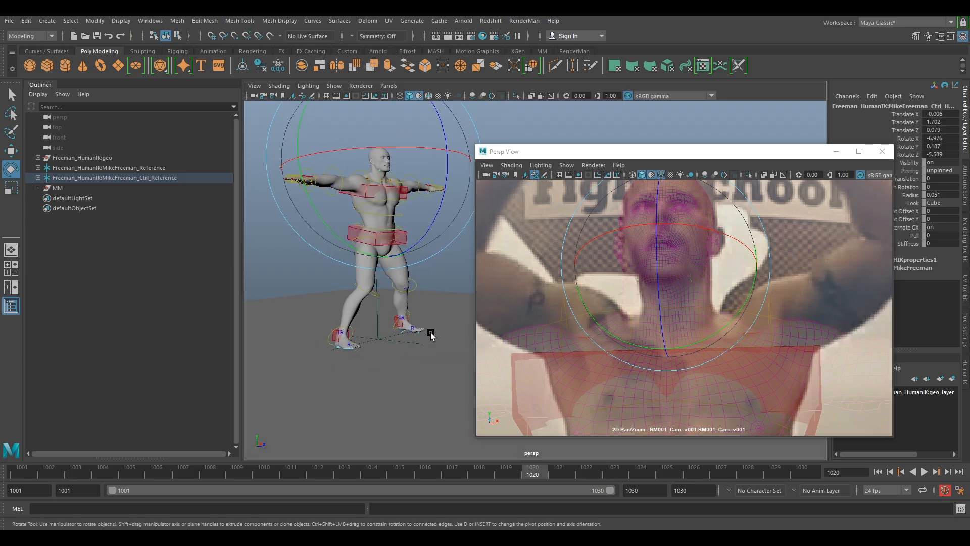
Raise the hip control to about Y 0.988 to fit the performer's pelvis
{"action": "middle_click_drag", "start_coordinate": [750, 350], "coordinate": [766, 299]}
{"action": "right_click_drag", "start_coordinate": [766, 299], "coordinate": [735, 336]}
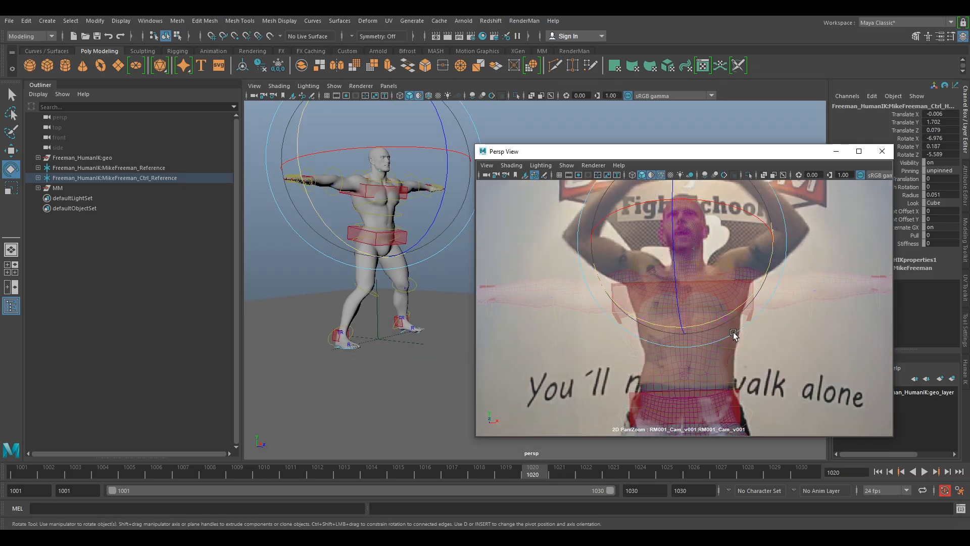
{"action": "middle_click_drag", "start_coordinate": [735, 335], "coordinate": [744, 284]}
{"action": "left_click", "coordinate": [723, 345]}
{"action": "middle_click_drag", "start_coordinate": [758, 336], "coordinate": [778, 251]}
{"action": "key", "text": "w"}
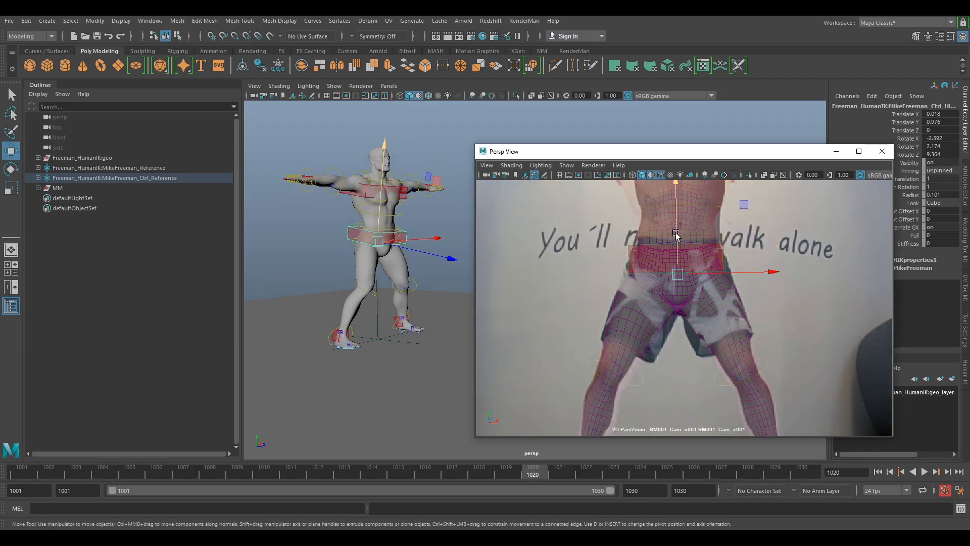
{"action": "left_click_drag", "start_coordinate": [676, 234], "coordinate": [676, 226]}
Rotate the chest control to about X -2.65, Y 0.83, Z 9.41 to align it with the performer's shoulders
{"action": "right_click_drag", "start_coordinate": [777, 231], "coordinate": [792, 251]}
{"action": "middle_click_drag", "start_coordinate": [792, 251], "coordinate": [769, 408]}
{"action": "middle_click_drag", "start_coordinate": [733, 262], "coordinate": [743, 288]}
{"action": "right_click_drag", "start_coordinate": [742, 288], "coordinate": [823, 356]}
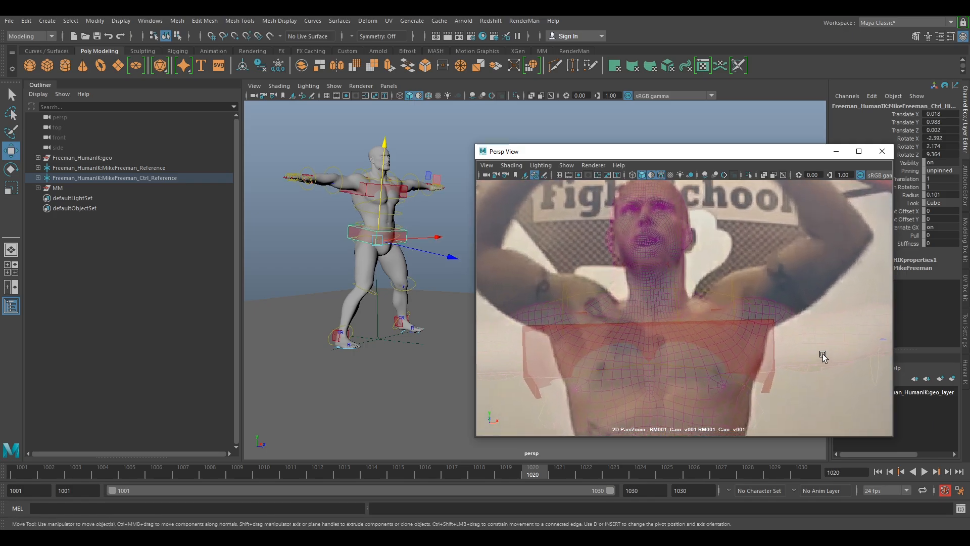
{"action": "left_click", "coordinate": [738, 326]}
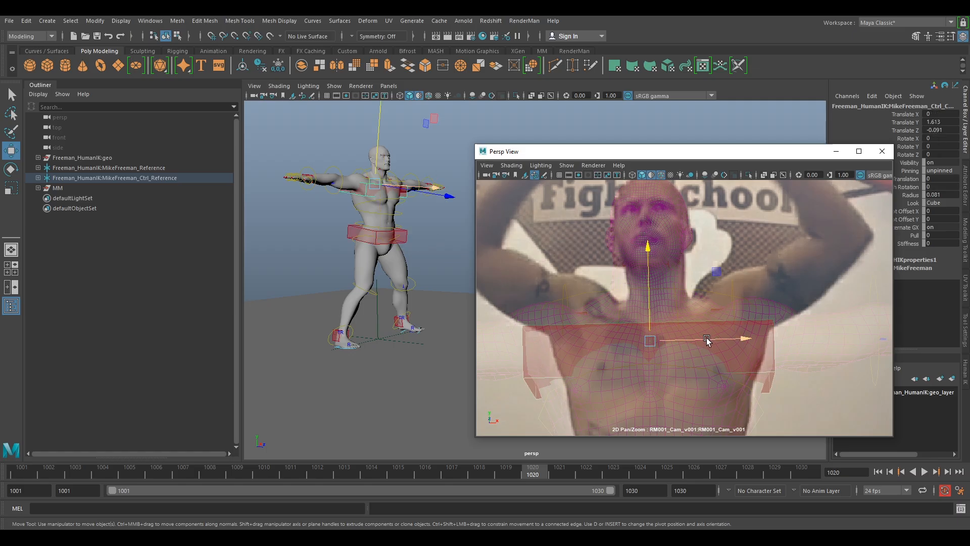
{"action": "key", "text": "e"}
{"action": "left_click_drag", "start_coordinate": [738, 364], "coordinate": [739, 364]}
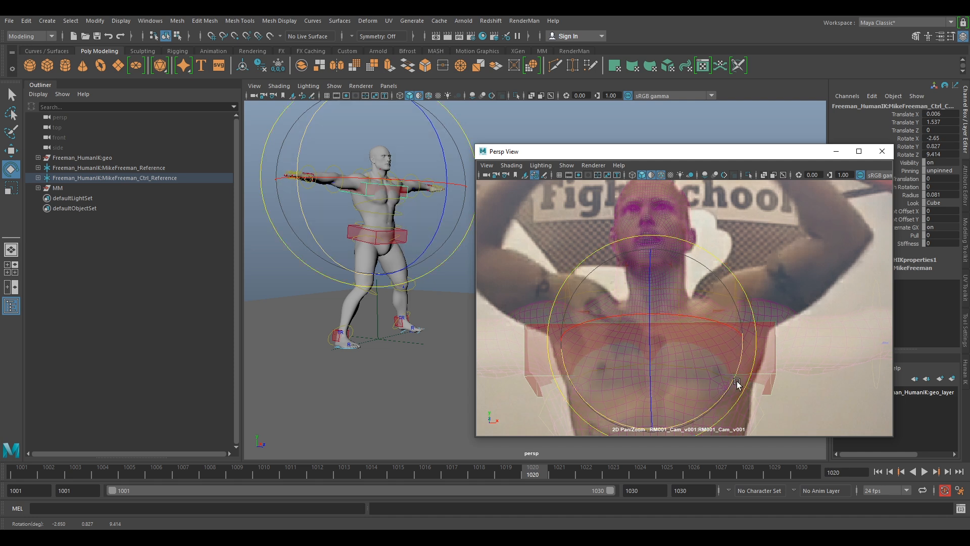
{"action": "left_click", "coordinate": [720, 390]}
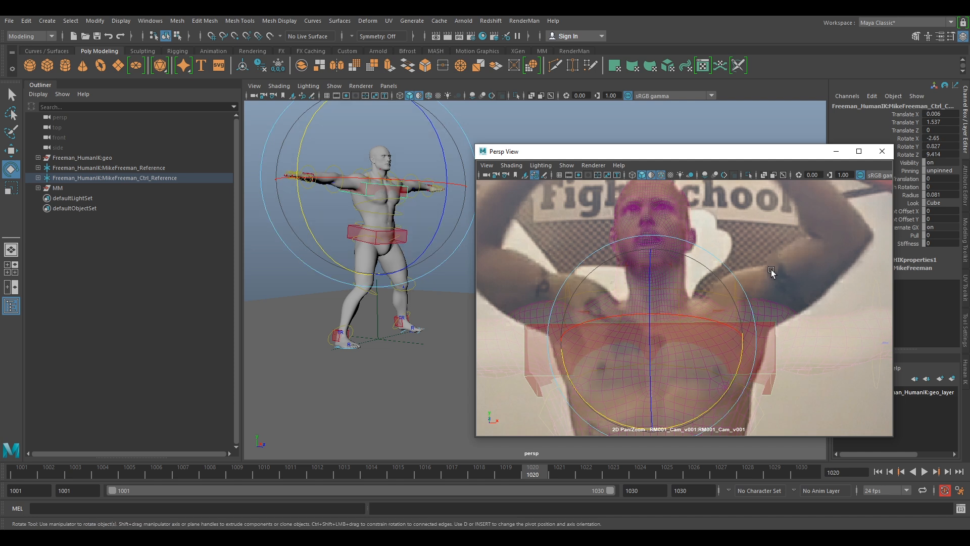
Rotate the head control to about X -5.6, Y 1.5, Z -3.9 to realign the face after the chest change
{"action": "right_click_drag", "start_coordinate": [809, 326], "coordinate": [757, 269]}
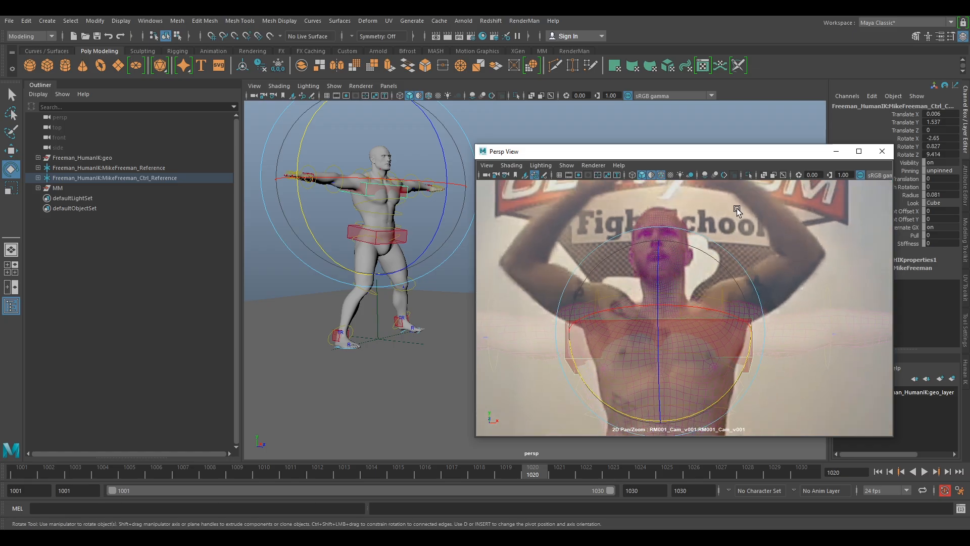
{"action": "middle_click_drag", "start_coordinate": [665, 198], "coordinate": [674, 226]}
{"action": "right_click_drag", "start_coordinate": [747, 303], "coordinate": [822, 337]}
{"action": "left_click", "coordinate": [648, 248]}
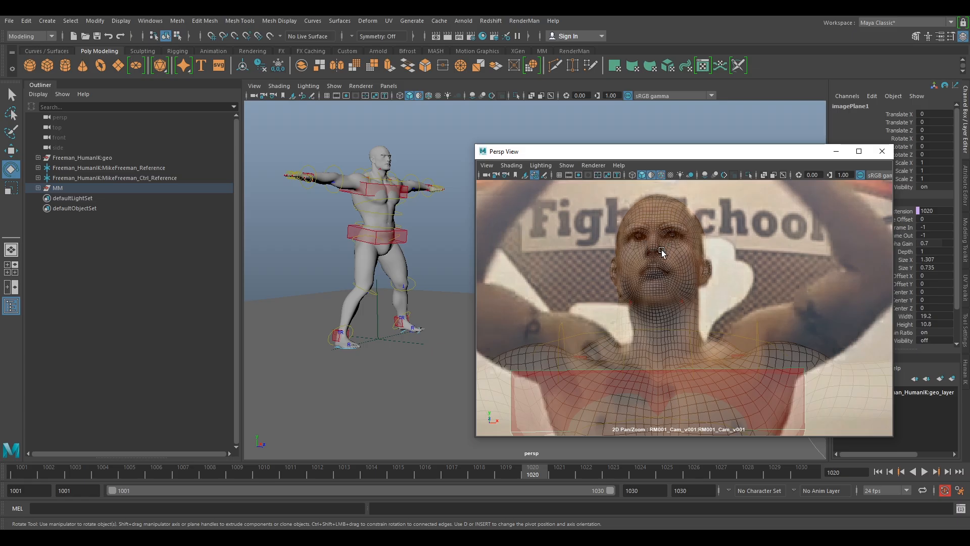
{"action": "left_click", "coordinate": [656, 254]}
{"action": "left_click_drag", "start_coordinate": [711, 341], "coordinate": [718, 344]}
{"action": "left_click_drag", "start_coordinate": [691, 303], "coordinate": [657, 303]}
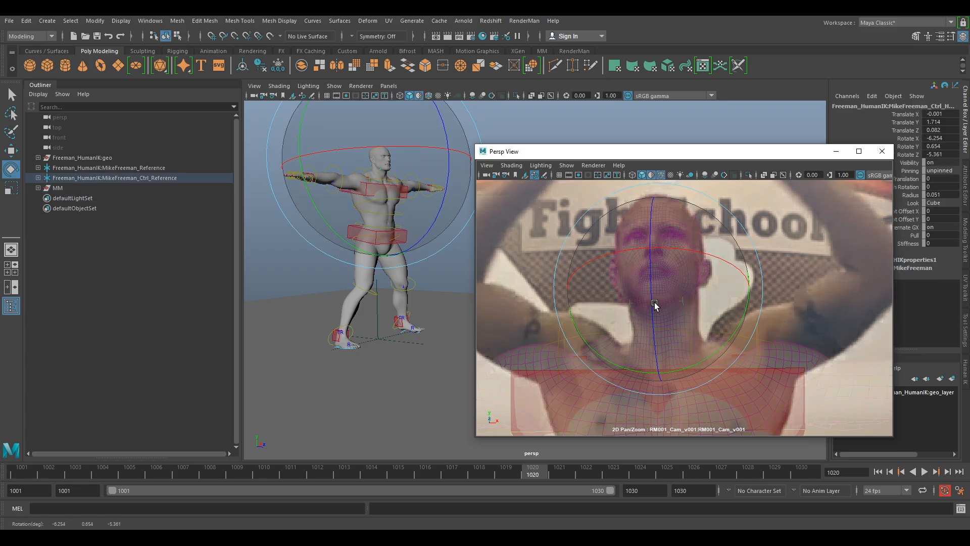
Move the head control sideways to about X 0.006 and rotate it to about X -7.3, Y 1.0, Z -4.9
{"action": "key", "text": "w"}
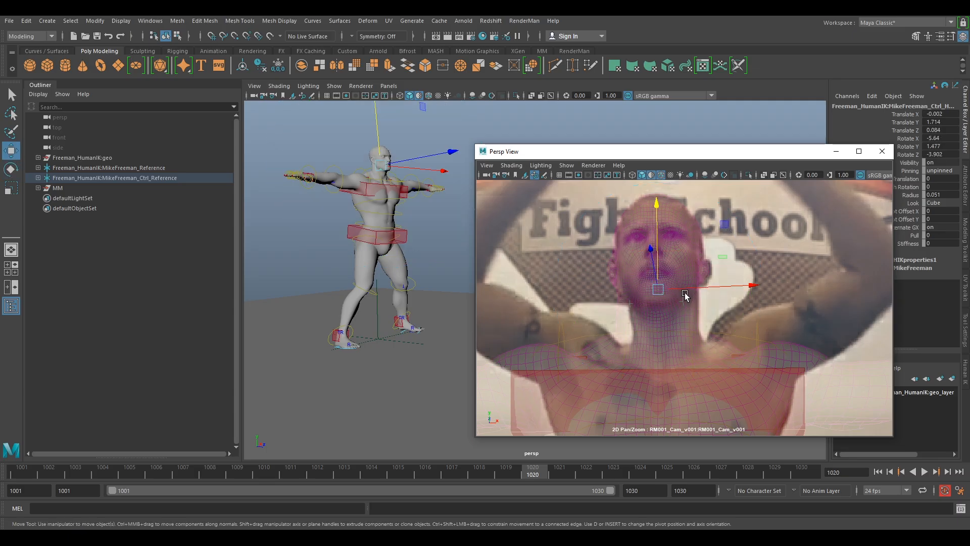
{"action": "left_click_drag", "start_coordinate": [688, 293], "coordinate": [690, 291]}
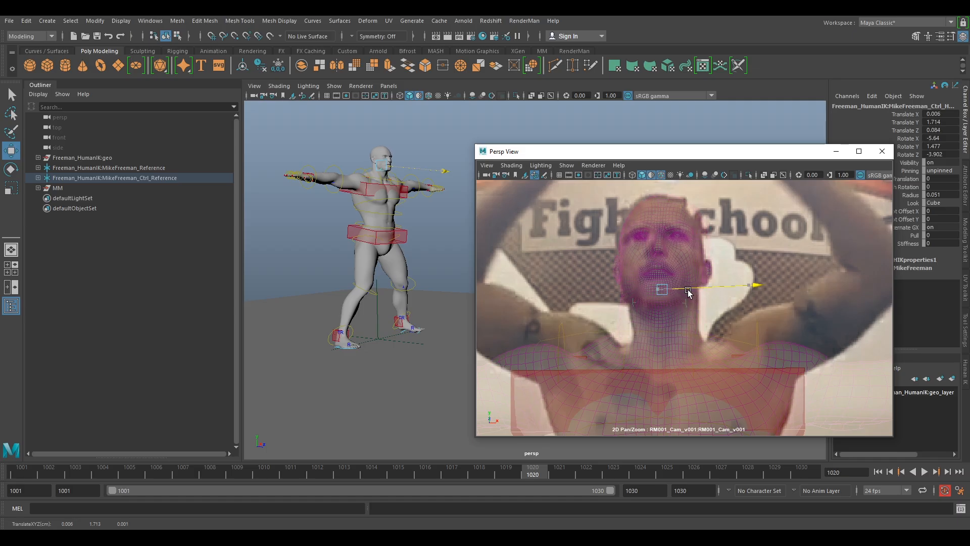
{"action": "key", "text": "e"}
{"action": "left_click_drag", "start_coordinate": [730, 334], "coordinate": [710, 324]}
{"action": "left_click_drag", "start_coordinate": [646, 228], "coordinate": [643, 228]}
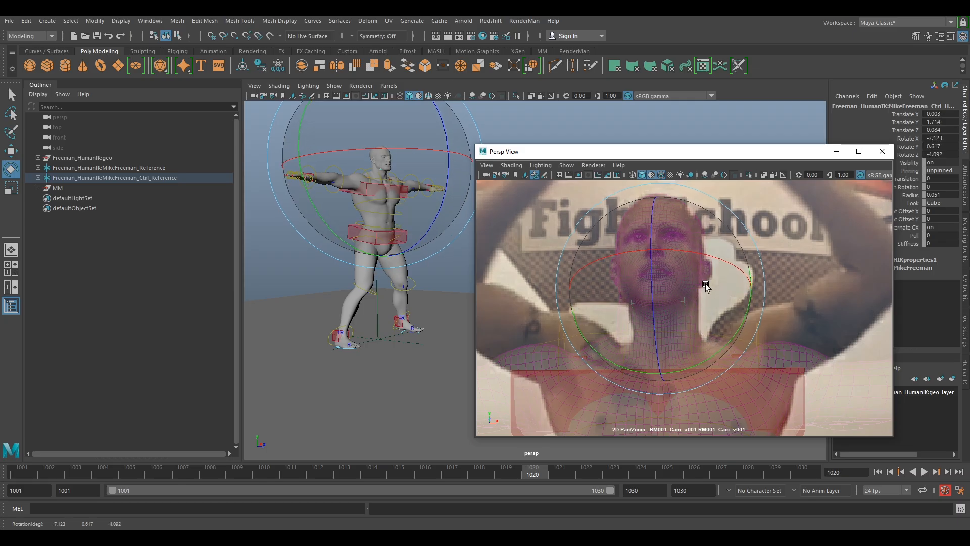
Rotate the right knee control to about X 14.8, Z 26.4 so the leg lines up with the performer's
{"action": "scroll", "coordinate": [723, 317], "scroll_direction": "down", "scroll_amount": 3}
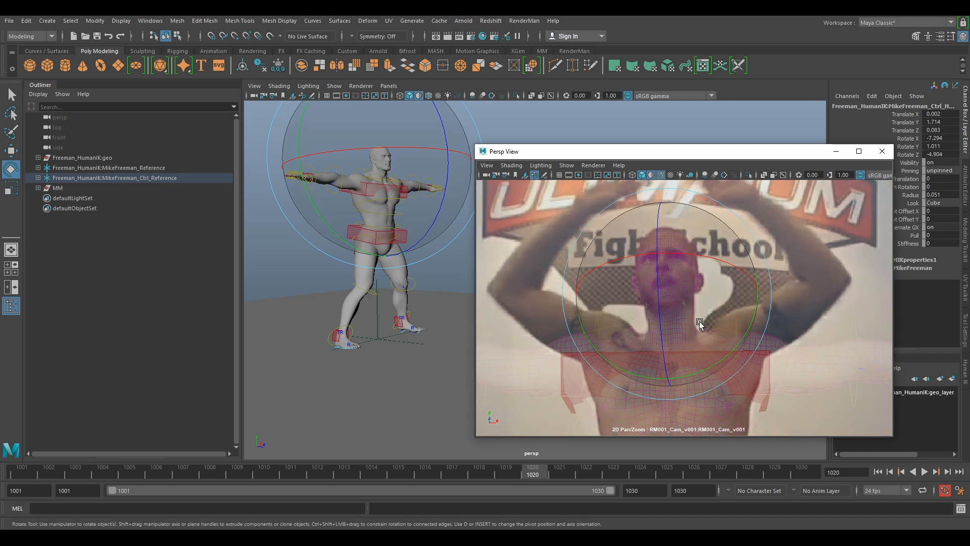
{"action": "scroll", "coordinate": [743, 304], "scroll_direction": "up", "scroll_amount": 3}
{"action": "scroll", "coordinate": [717, 270], "scroll_direction": "down", "scroll_amount": 1}
{"action": "scroll", "coordinate": [695, 281], "scroll_direction": "down", "scroll_amount": 3}
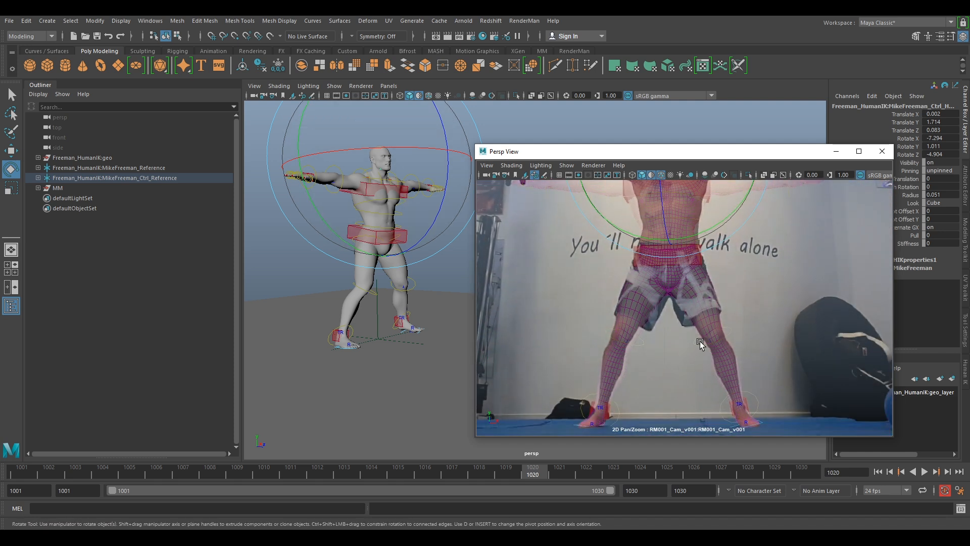
{"action": "scroll", "coordinate": [700, 341], "scroll_direction": "up", "scroll_amount": 3}
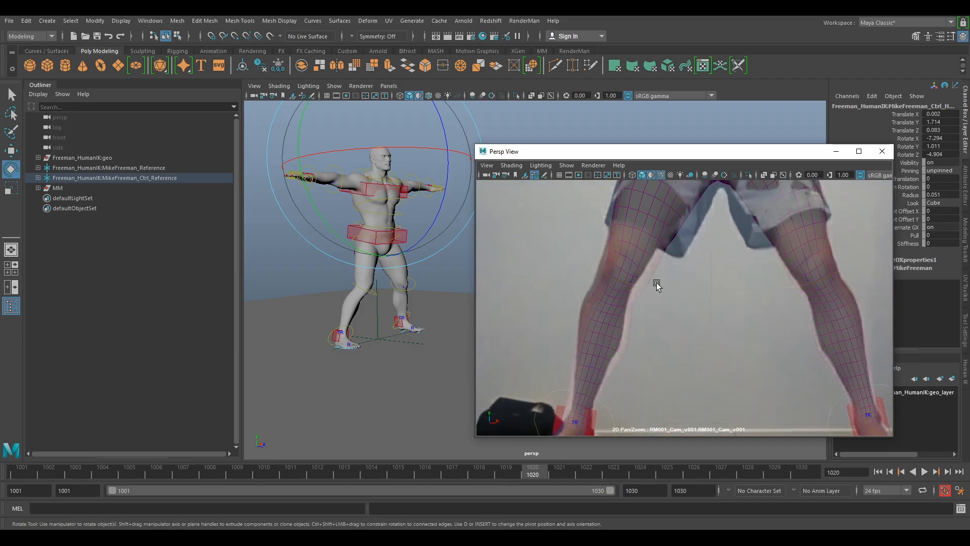
{"action": "left_click", "coordinate": [658, 286]}
{"action": "left_click", "coordinate": [657, 285]}
{"action": "left_click_drag", "start_coordinate": [657, 302], "coordinate": [740, 296]}
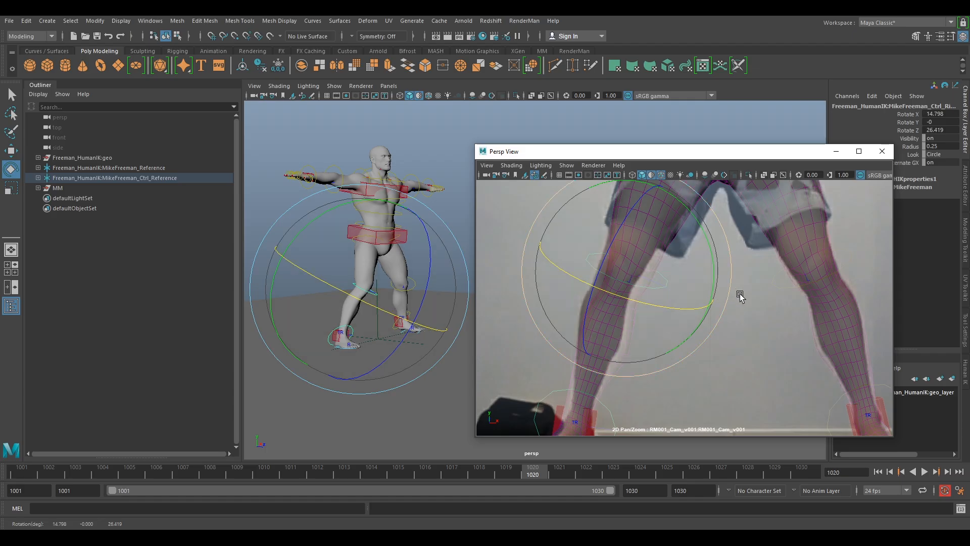
Raise the right foot control to about Y 0.109 and rotate it to about X 0.5, Y 10.3, Z 4.9
{"action": "middle_click_drag", "start_coordinate": [807, 311], "coordinate": [799, 392], "text": "alt"}
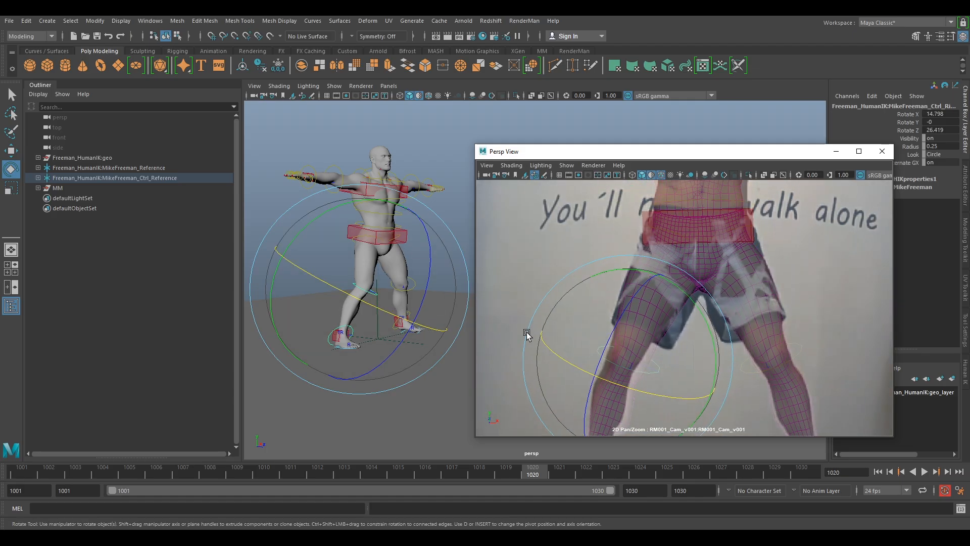
{"action": "middle_click_drag", "start_coordinate": [748, 306], "coordinate": [701, 263], "text": "alt"}
{"action": "key", "text": "w"}
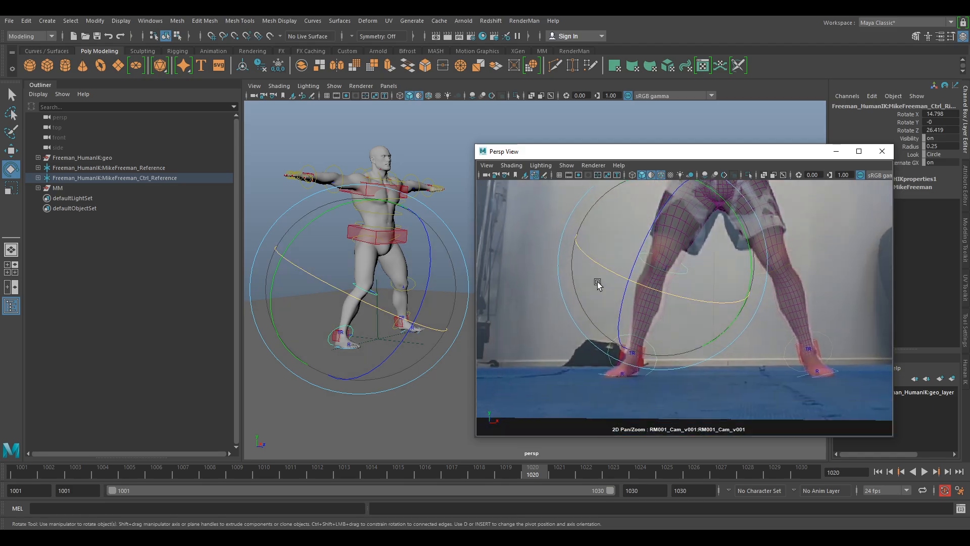
{"action": "left_click_drag", "start_coordinate": [623, 337], "coordinate": [630, 351]}
{"action": "left_click", "coordinate": [676, 271]}
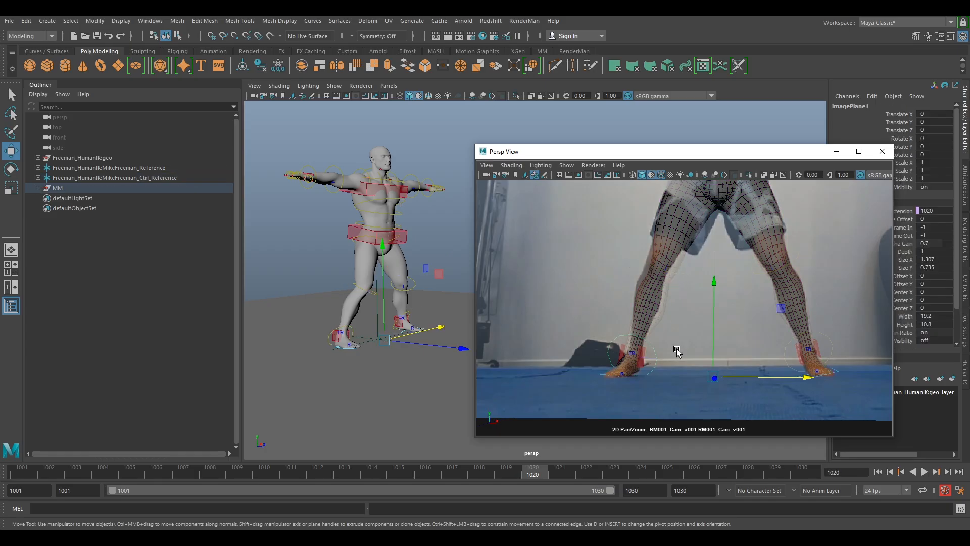
{"action": "left_click", "coordinate": [644, 355]}
{"action": "key", "text": "e"}
{"action": "left_click_drag", "start_coordinate": [665, 399], "coordinate": [663, 400]}
{"action": "key", "text": "w"}
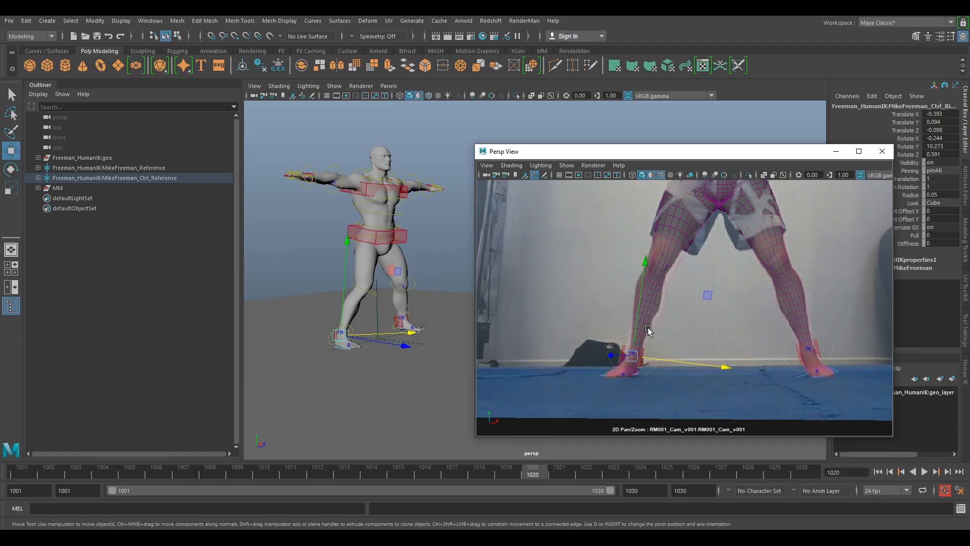
{"action": "left_click_drag", "start_coordinate": [637, 325], "coordinate": [644, 323]}
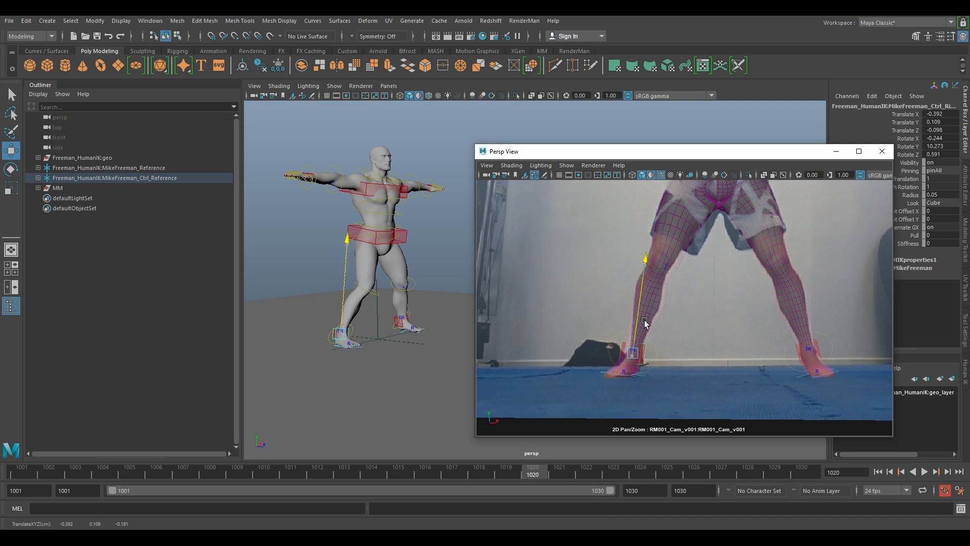
{"action": "key", "text": "e"}
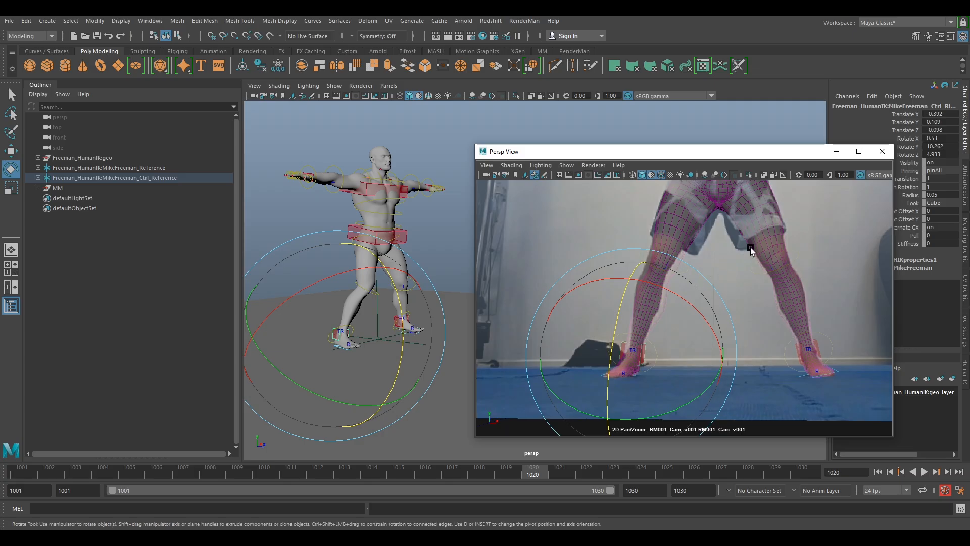
Rotate the right knee control to about X 0.2, Z 32.2 to line the leg up with the performer's
{"action": "mouse_move", "coordinate": [702, 217]}
{"action": "middle_mouse_down"}
{"action": "mouse_move", "coordinate": [698, 288]}
{"action": "mouse_move", "coordinate": [697, 207]}
{"action": "middle_mouse_up"}
{"action": "middle_click_drag", "start_coordinate": [708, 344], "coordinate": [707, 233]}
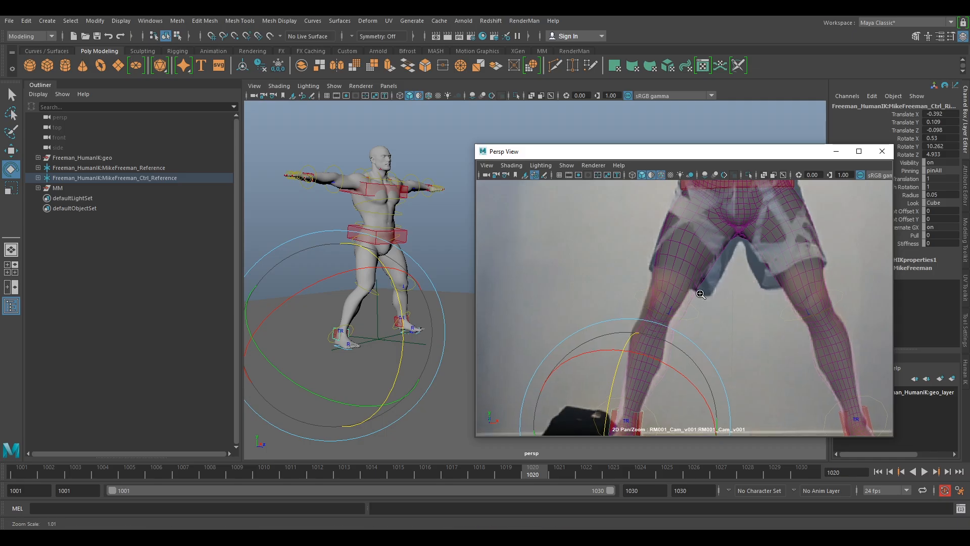
{"action": "left_click", "coordinate": [684, 326]}
{"action": "left_click", "coordinate": [694, 321]}
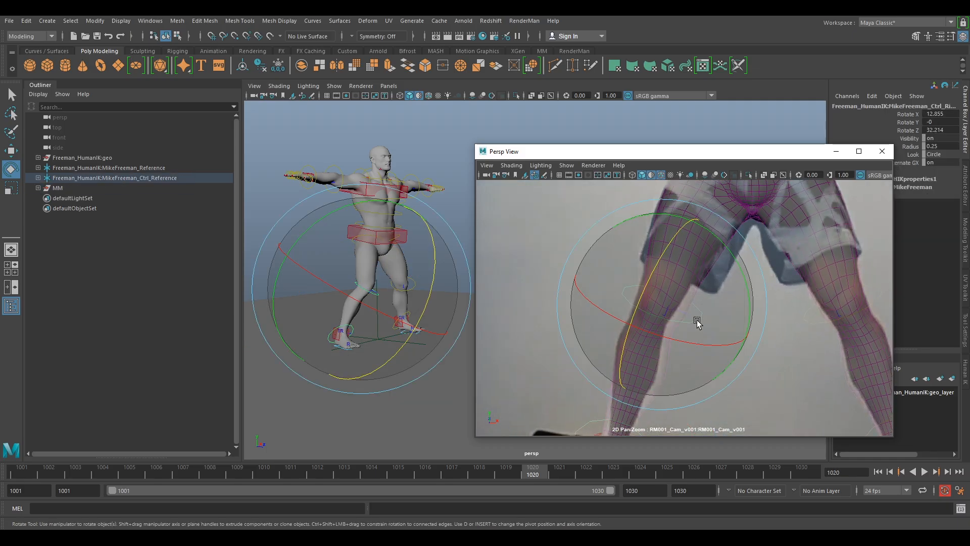
{"action": "key", "text": "w"}
{"action": "key", "text": "e"}
{"action": "mouse_move", "coordinate": [697, 336]}
{"action": "left_mouse_down"}
{"action": "mouse_move", "coordinate": [676, 343]}
{"action": "mouse_move", "coordinate": [701, 349]}
{"action": "left_mouse_up"}
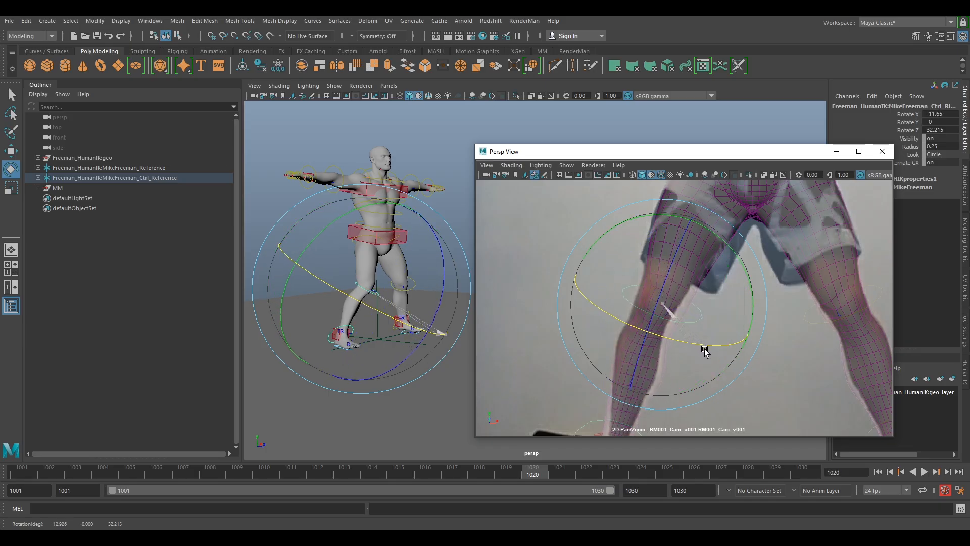
{"action": "left_click_drag", "start_coordinate": [706, 352], "coordinate": [700, 349]}
Check the overlay of the legs, hips, torso and head against the performer in the tracked camera view
{"action": "right_click_drag", "start_coordinate": [824, 335], "coordinate": [756, 296]}
{"action": "middle_click_drag", "start_coordinate": [830, 266], "coordinate": [814, 272]}
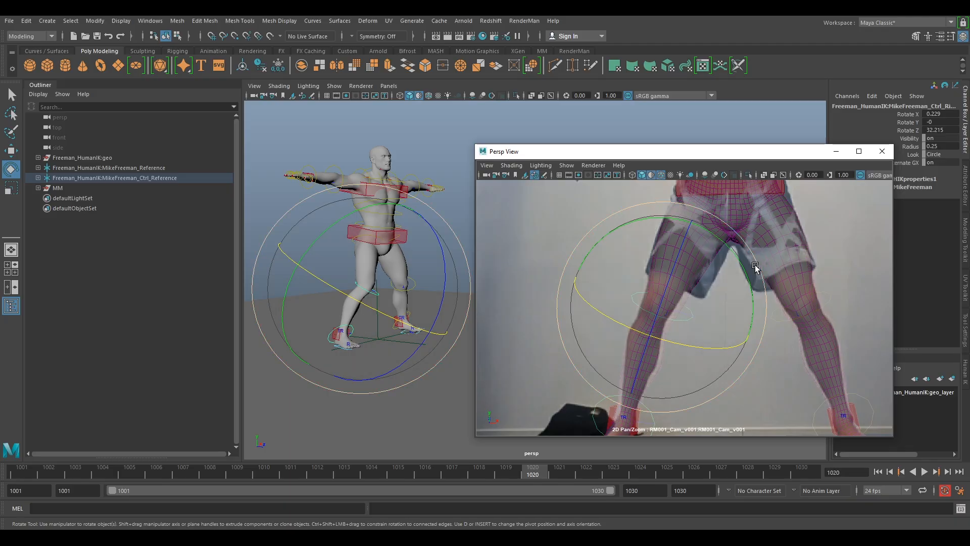
{"action": "middle_click_drag", "start_coordinate": [756, 267], "coordinate": [628, 333]}
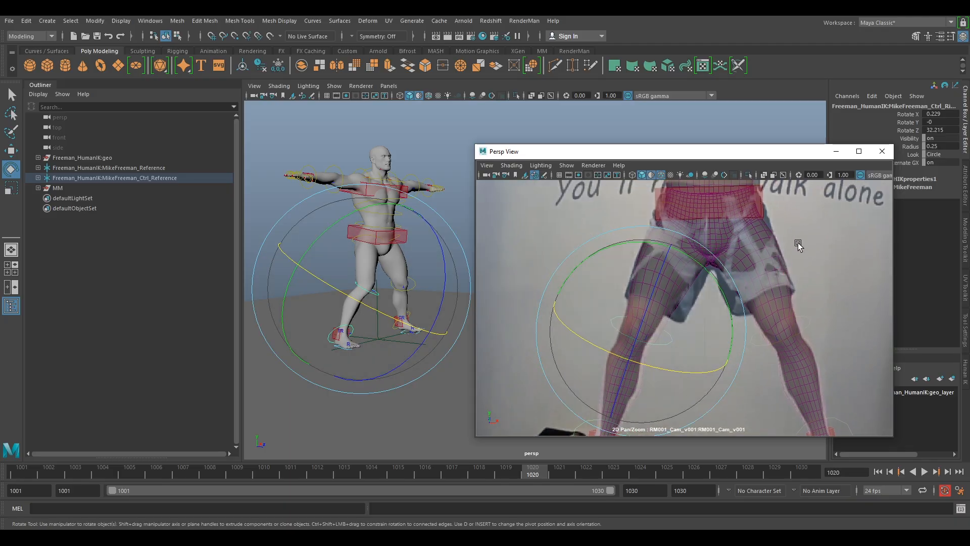
{"action": "middle_click_drag", "start_coordinate": [797, 245], "coordinate": [763, 368]}
{"action": "middle_click_drag", "start_coordinate": [720, 268], "coordinate": [680, 259]}
{"action": "right_click_drag", "start_coordinate": [771, 356], "coordinate": [678, 268]}
{"action": "middle_click_drag", "start_coordinate": [742, 359], "coordinate": [733, 260]}
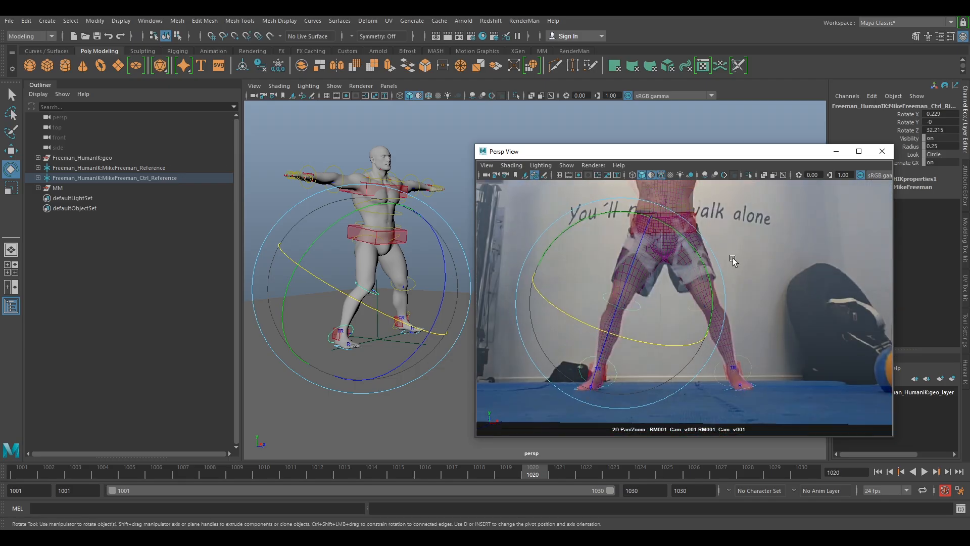
{"action": "middle_click_drag", "start_coordinate": [709, 229], "coordinate": [685, 286]}
{"action": "middle_click_drag", "start_coordinate": [652, 222], "coordinate": [650, 237]}
{"action": "right_click_drag", "start_coordinate": [637, 298], "coordinate": [818, 384]}
{"action": "middle_click_drag", "start_coordinate": [734, 276], "coordinate": [749, 310]}
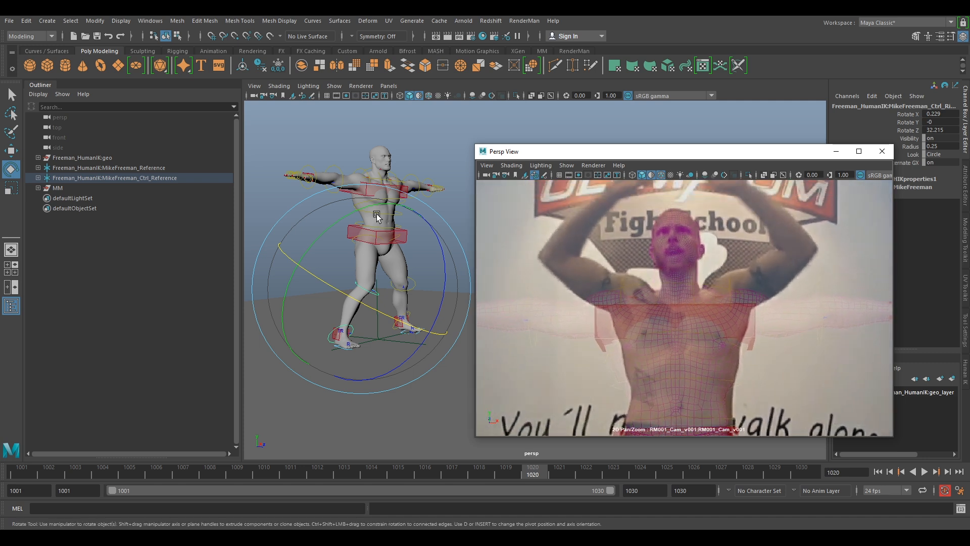
Raise the right wrist control out of the T-pose to about X -0.449, Y 1.791, Z 0.022
{"action": "scroll", "coordinate": [369, 188], "scroll_direction": "down", "scroll_amount": 3}
{"action": "scroll", "coordinate": [377, 188], "scroll_direction": "up", "scroll_amount": 8}
{"action": "middle_click_drag", "start_coordinate": [369, 167], "coordinate": [472, 307], "text": "alt"}
{"action": "left_click_drag", "start_coordinate": [472, 307], "coordinate": [401, 308], "text": "alt"}
{"action": "middle_click_drag", "start_coordinate": [389, 298], "coordinate": [442, 295], "text": "alt"}
{"action": "left_click_drag", "start_coordinate": [442, 295], "coordinate": [409, 278], "text": "alt"}
{"action": "left_click", "coordinate": [410, 278]}
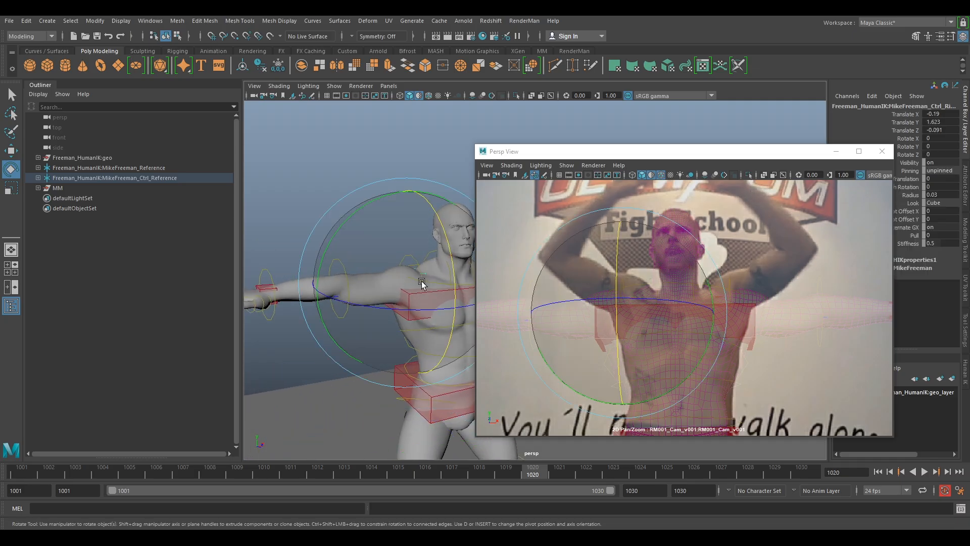
{"action": "left_click_drag", "start_coordinate": [313, 201], "coordinate": [364, 191], "text": "alt"}
{"action": "left_click", "coordinate": [329, 272]}
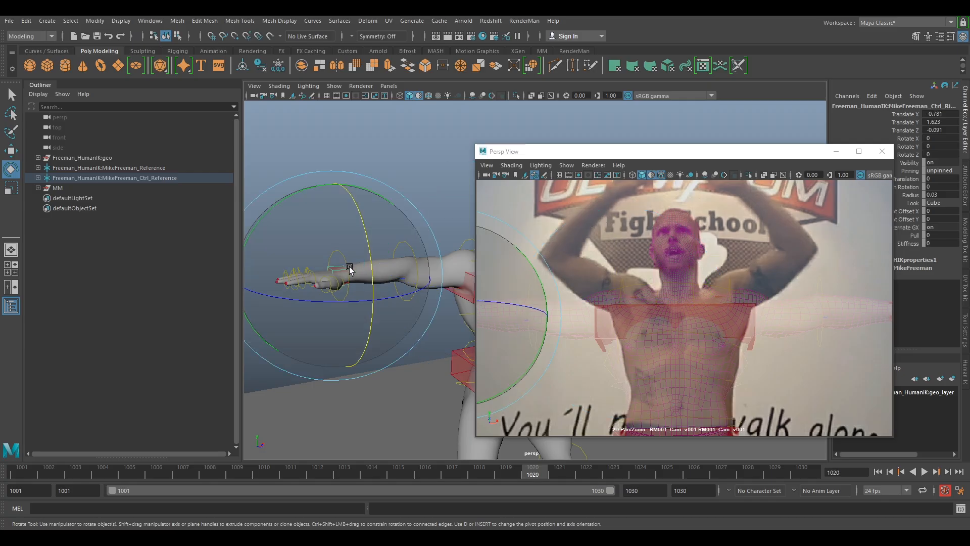
{"action": "key", "text": "w"}
{"action": "left_click_drag", "start_coordinate": [335, 259], "coordinate": [428, 186]}
Move the right wrist control outward and forward to about X -0.538, Y 1.836, Z 0.206
{"action": "left_click_drag", "start_coordinate": [394, 295], "coordinate": [446, 292], "text": "alt"}
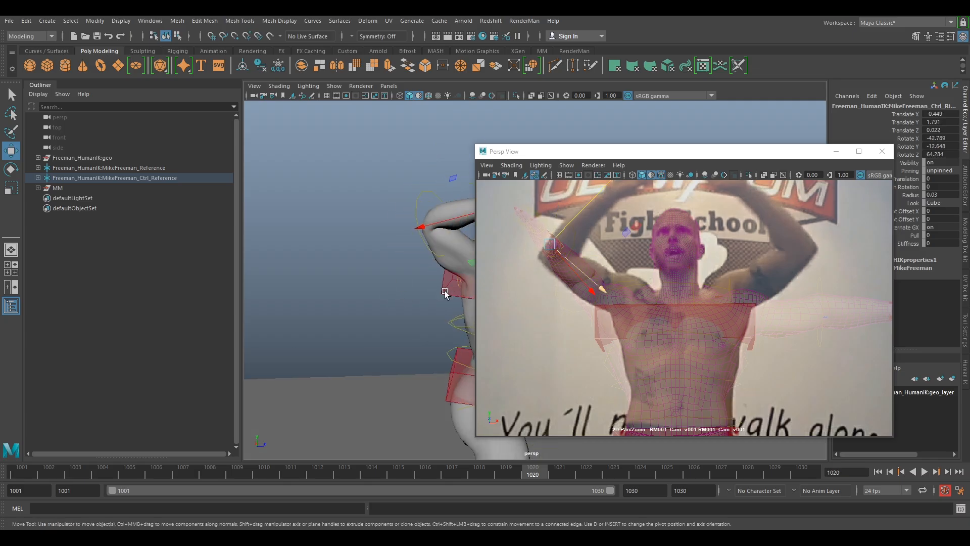
{"action": "middle_click_drag", "start_coordinate": [446, 292], "coordinate": [349, 304], "text": "alt"}
{"action": "left_click_drag", "start_coordinate": [367, 269], "coordinate": [420, 270]}
{"action": "left_click_drag", "start_coordinate": [422, 306], "coordinate": [410, 305]}
{"action": "left_click_drag", "start_coordinate": [411, 305], "coordinate": [353, 303], "text": "alt"}
{"action": "left_click_drag", "start_coordinate": [404, 286], "coordinate": [434, 286], "text": "alt"}
{"action": "middle_click_drag", "start_coordinate": [408, 281], "coordinate": [414, 324], "text": "alt"}
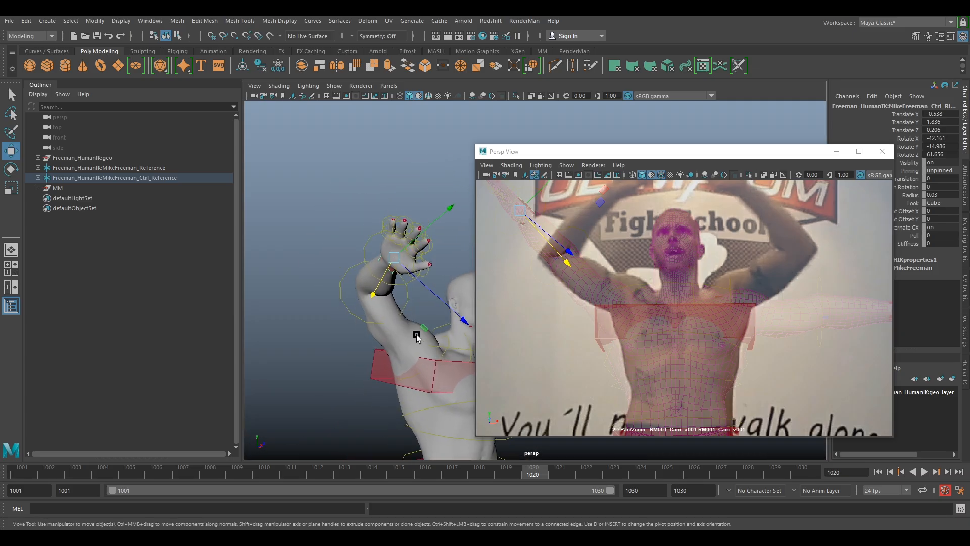
Rotate the right elbow control to about Y 84.9, Z 62.8 so the bent arm follows the performer's
{"action": "left_click_drag", "start_coordinate": [414, 336], "coordinate": [463, 274], "text": "alt"}
{"action": "left_click", "coordinate": [344, 301]}
{"action": "key", "text": "e"}
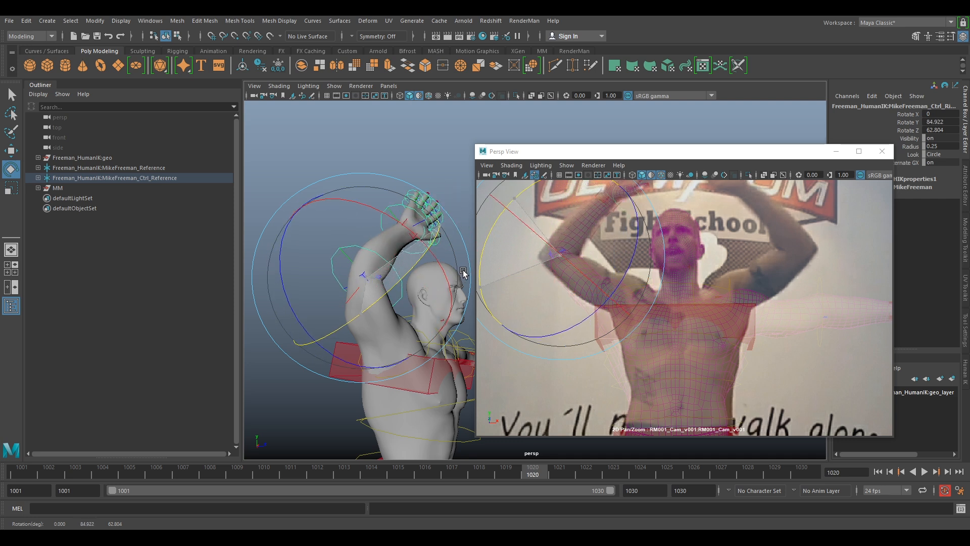
{"action": "scroll", "coordinate": [766, 309], "scroll_direction": "up", "scroll_amount": 2}
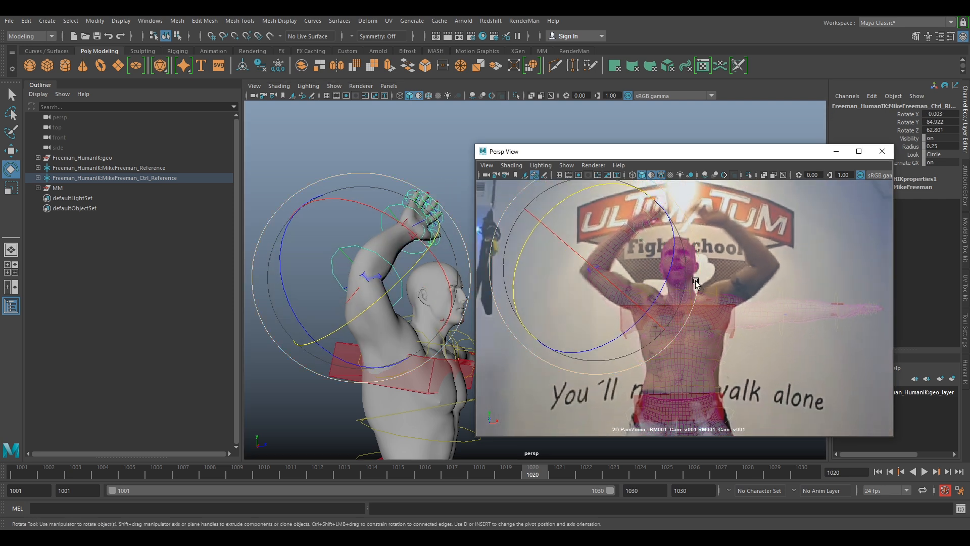
{"action": "scroll", "coordinate": [766, 309], "scroll_direction": "up", "scroll_amount": 4}
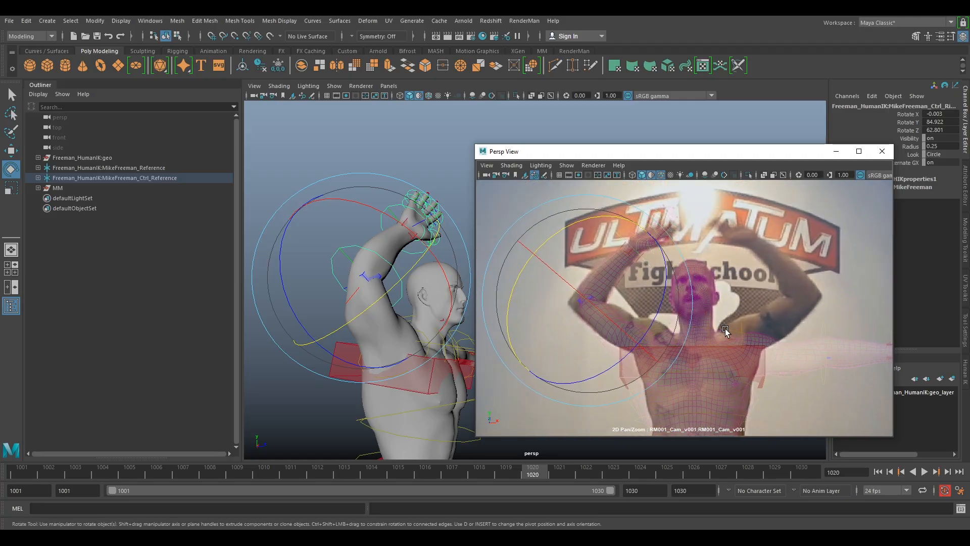
Rotate the chest control to about X -2.64, Y 0.93, Z 9.88 to match the performer's torso
{"action": "left_click_drag", "start_coordinate": [367, 342], "coordinate": [440, 307], "text": "alt"}
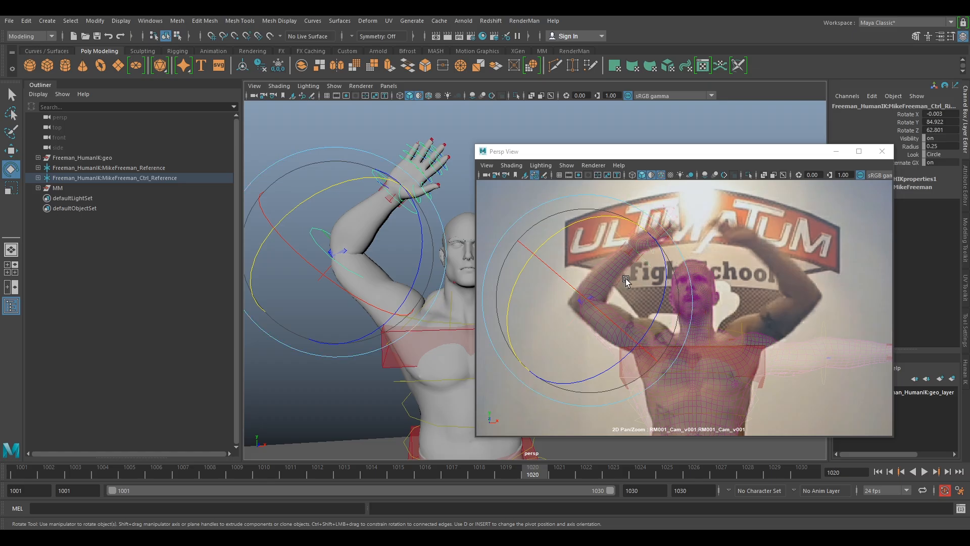
{"action": "left_click", "coordinate": [427, 330]}
{"action": "mouse_move", "coordinate": [697, 299]}
{"action": "left_mouse_down"}
{"action": "mouse_move", "coordinate": [697, 318]}
{"action": "mouse_move", "coordinate": [701, 303]}
{"action": "left_mouse_up"}
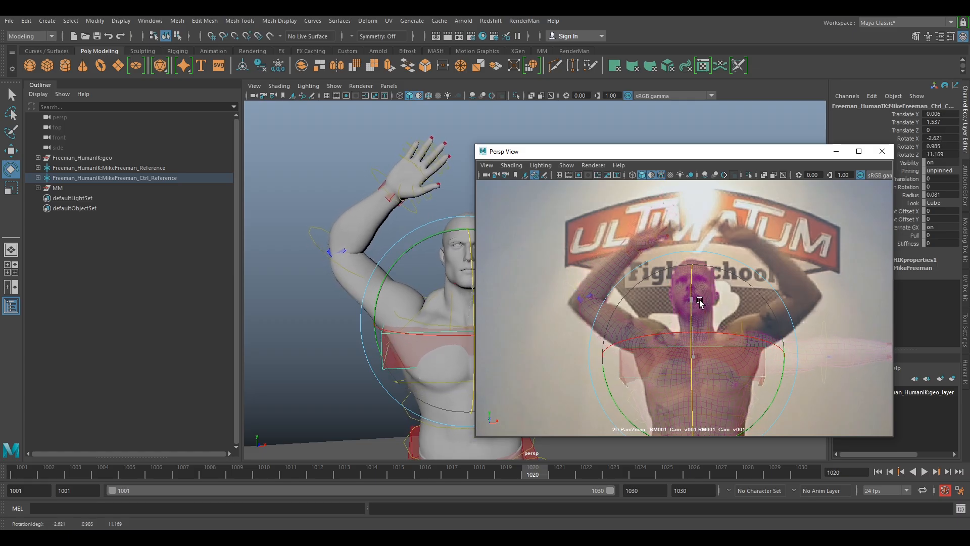
{"action": "left_click_drag", "start_coordinate": [313, 369], "coordinate": [425, 296], "text": "alt"}
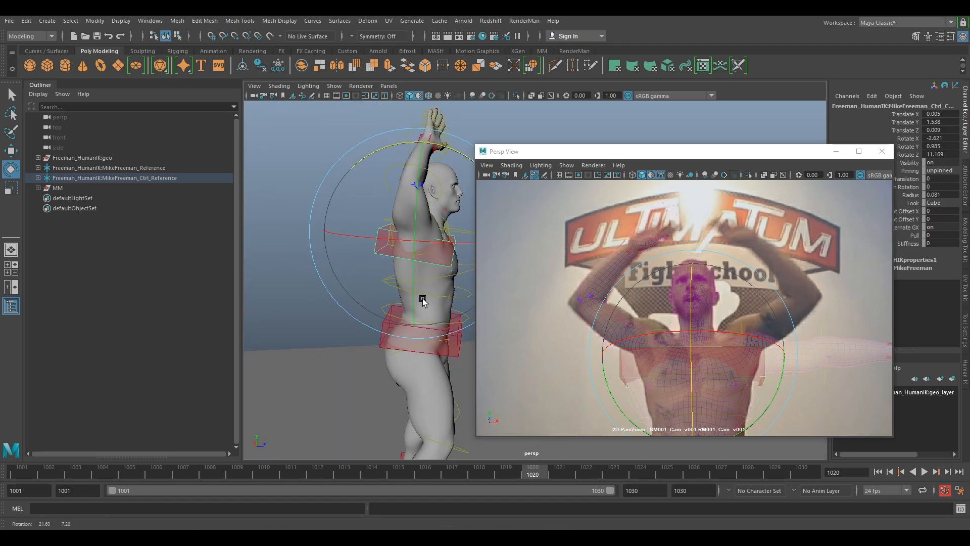
{"action": "left_click_drag", "start_coordinate": [698, 287], "coordinate": [609, 290]}
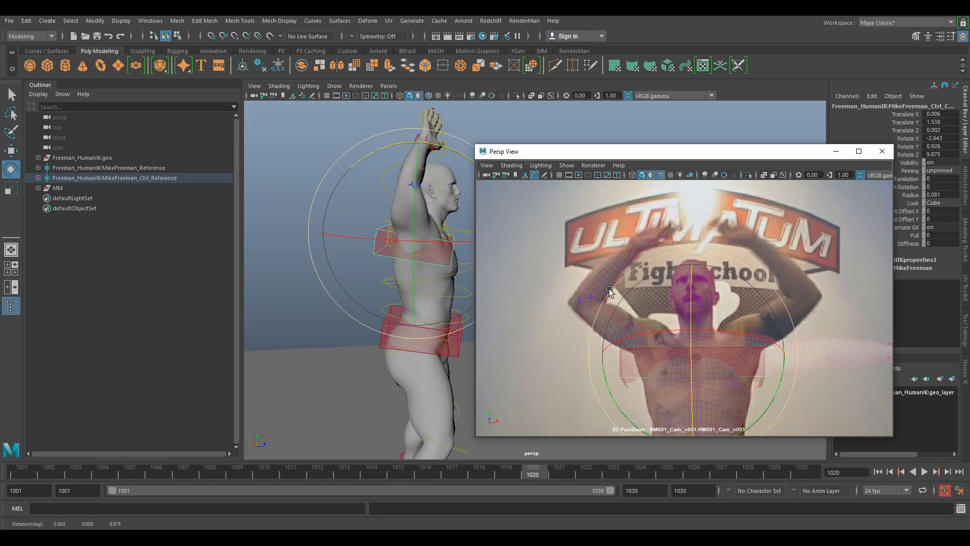
Move the right wrist control to about X -0.242, Y 1.953, Z 0.039 and rotate it to about X 31.4, Y -140.6, Z 3.5
{"action": "left_click", "coordinate": [630, 248]}
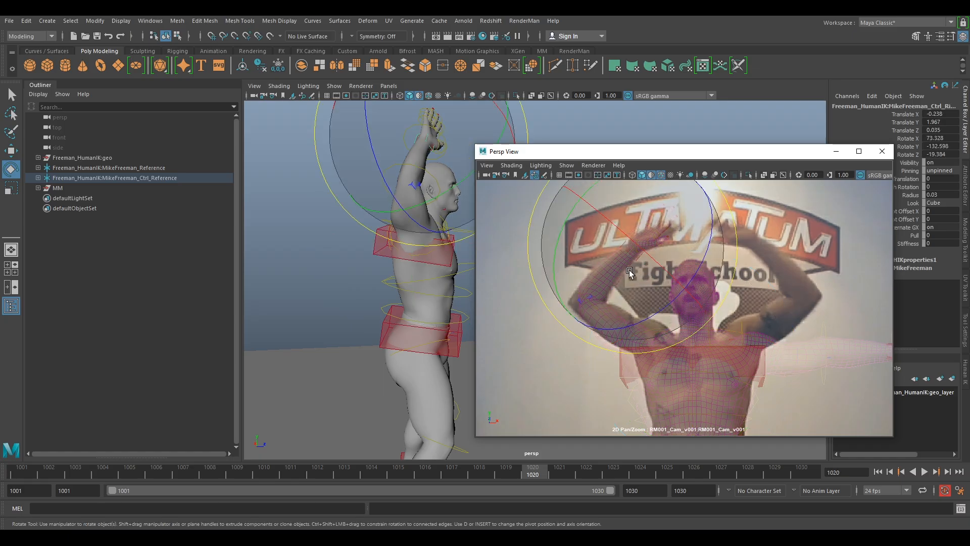
{"action": "left_click_drag", "start_coordinate": [606, 244], "coordinate": [645, 202]}
{"action": "left_click_drag", "start_coordinate": [602, 266], "coordinate": [634, 253]}
{"action": "key", "text": "w"}
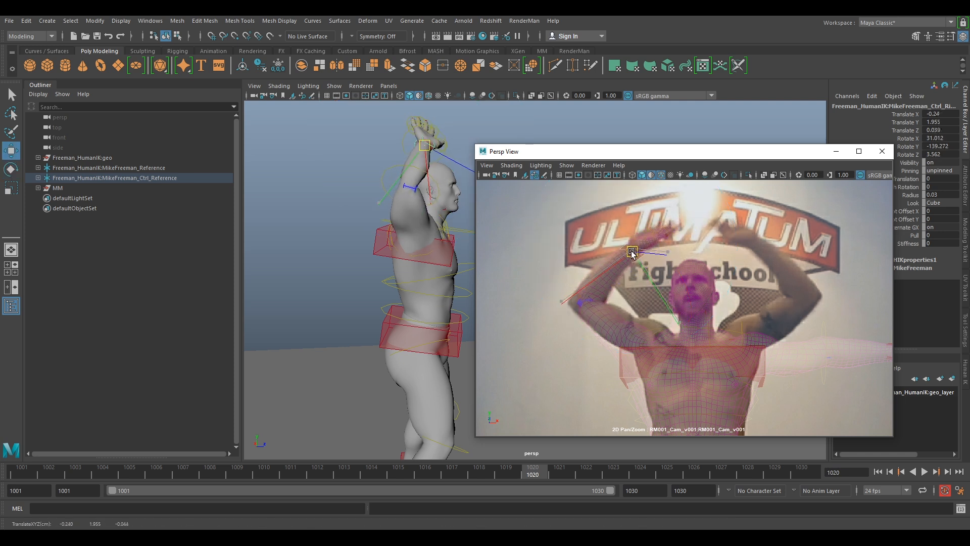
{"action": "left_click_drag", "start_coordinate": [488, 315], "coordinate": [339, 310], "text": "alt"}
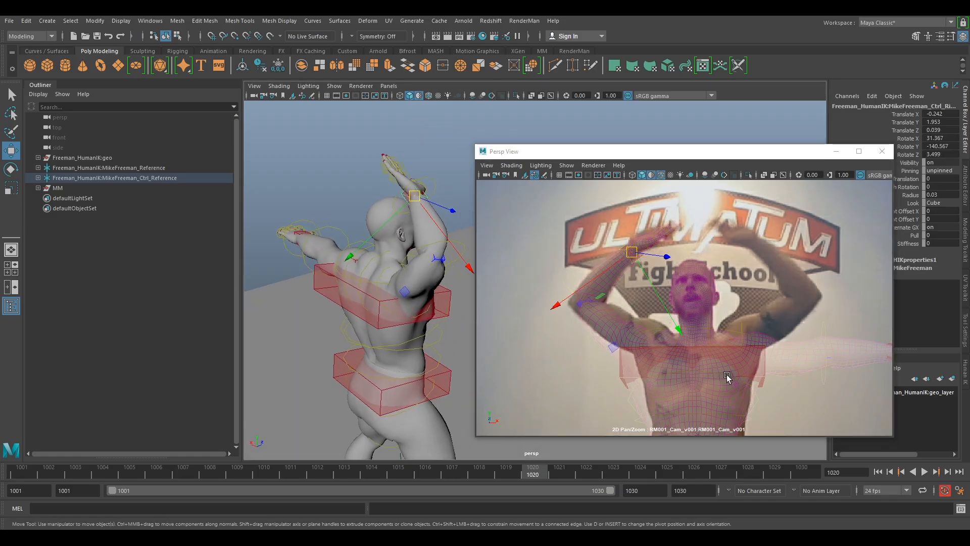
{"action": "left_click_drag", "start_coordinate": [391, 334], "coordinate": [407, 340], "text": "alt"}
Move the right shoulder control to about X -0.175, Y 1.583, Z 0.003 and rotate it to about X 1.5, Y -34.9, Z 7.0
{"action": "left_click", "coordinate": [409, 319]}
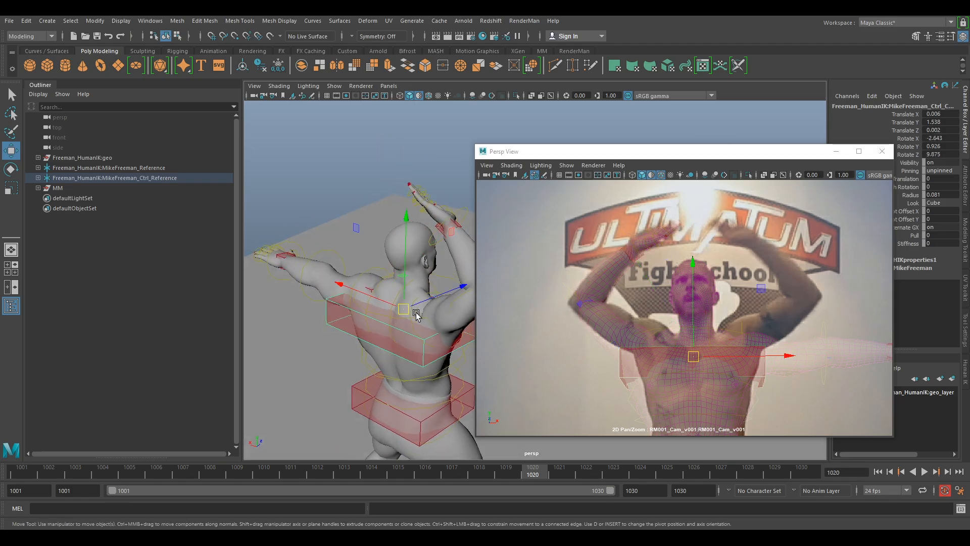
{"action": "left_click", "coordinate": [445, 329]}
{"action": "key", "text": "e"}
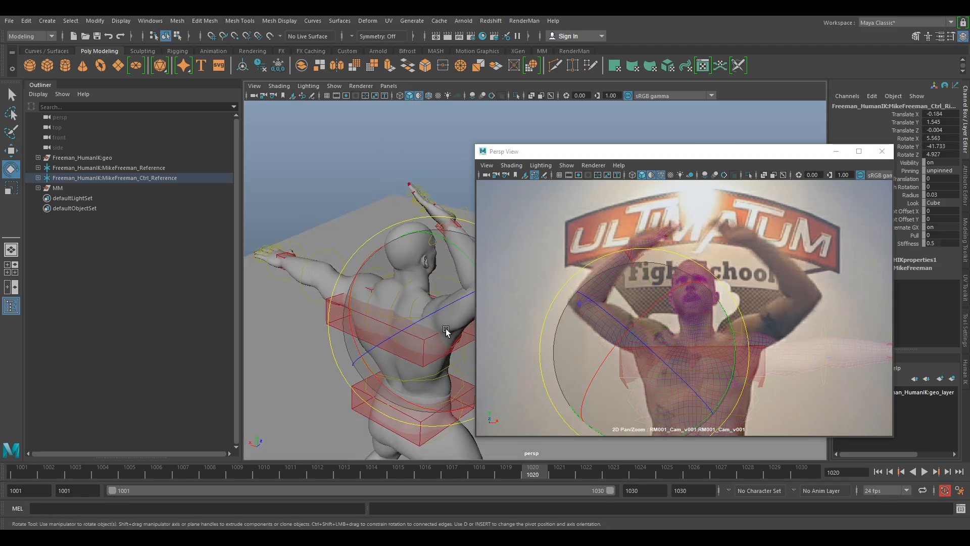
{"action": "left_click_drag", "start_coordinate": [428, 330], "coordinate": [424, 331]}
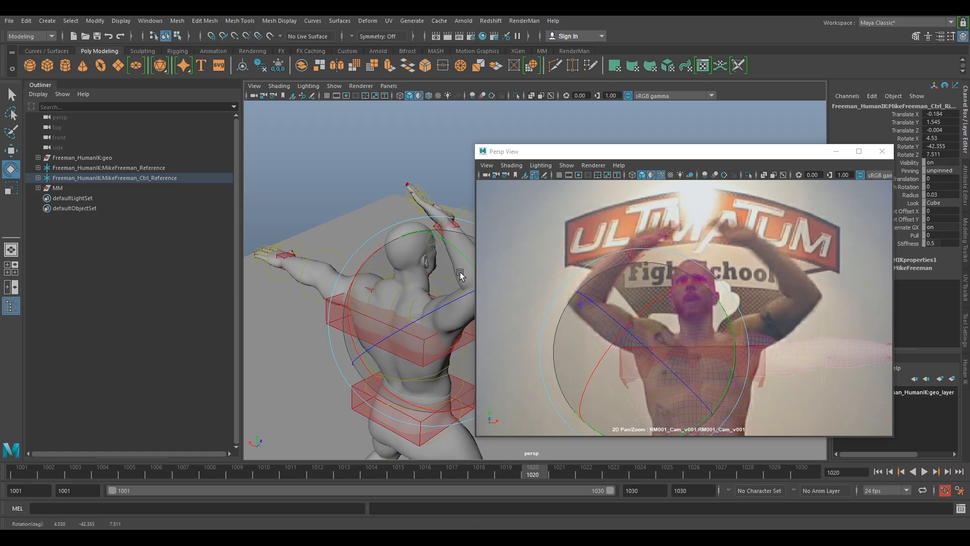
{"action": "key", "text": "w"}
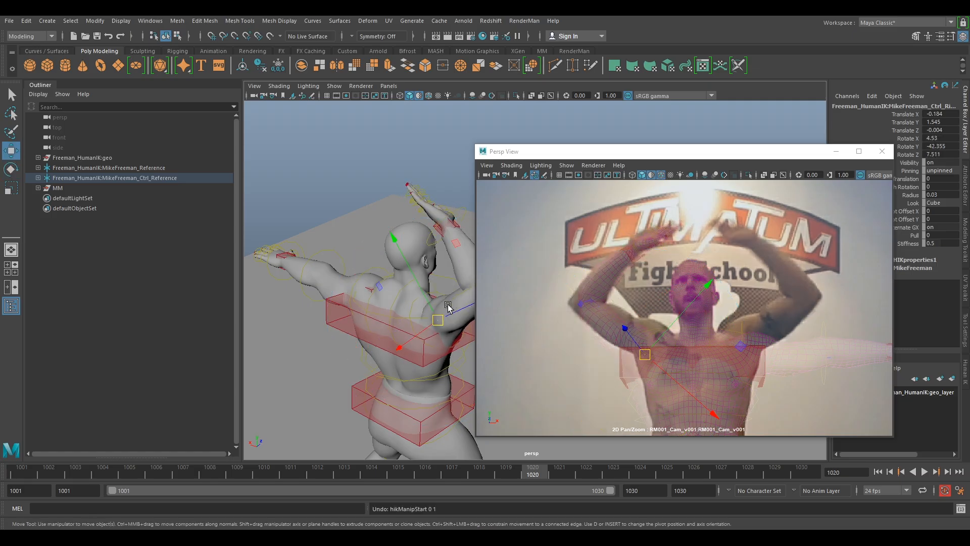
{"action": "left_click_drag", "start_coordinate": [433, 310], "coordinate": [433, 302]}
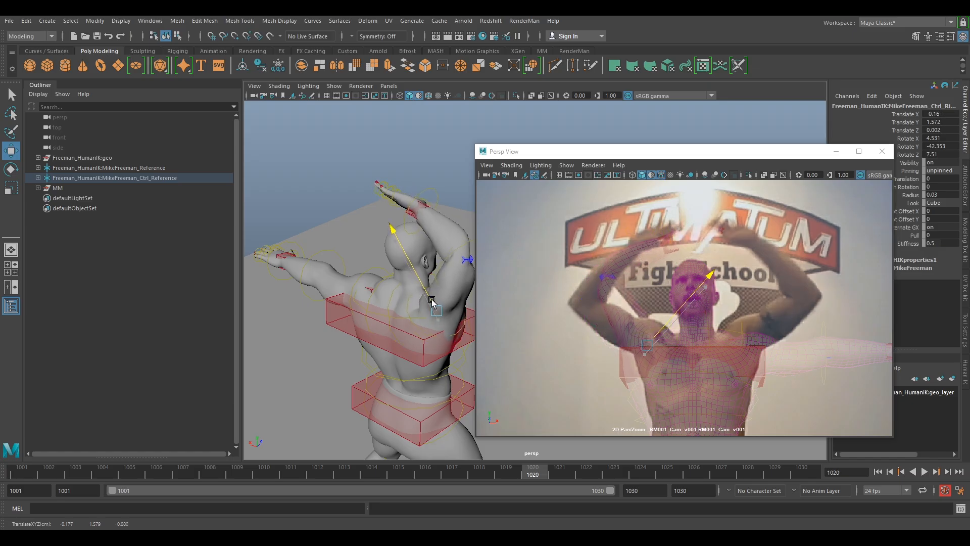
{"action": "key", "text": "e"}
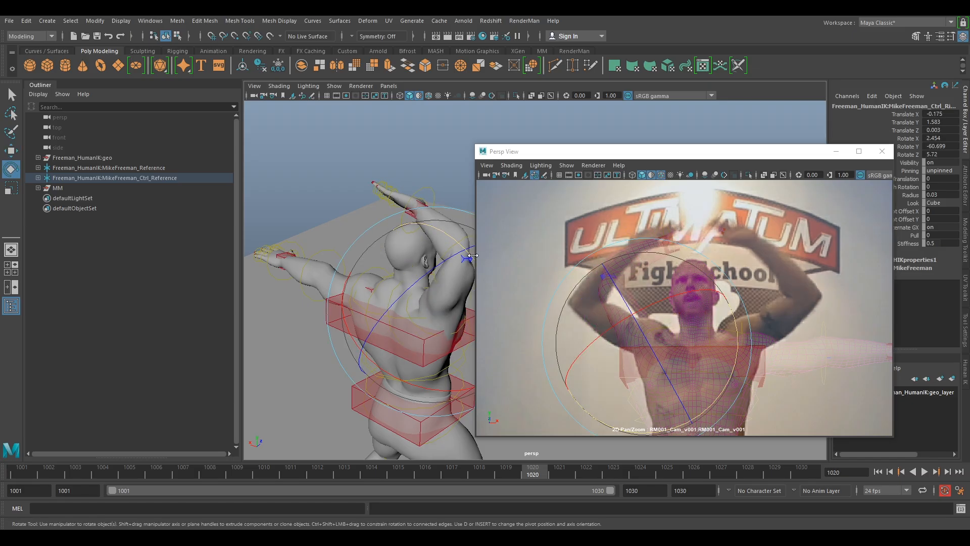
{"action": "middle_click_drag", "start_coordinate": [456, 287], "coordinate": [399, 287], "text": "alt"}
{"action": "left_click_drag", "start_coordinate": [406, 273], "coordinate": [424, 316]}
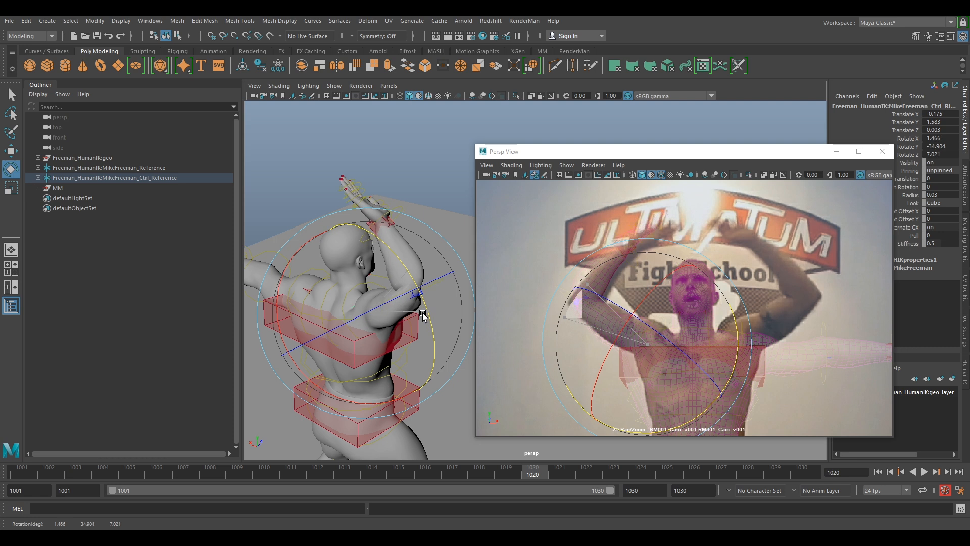
Adjust the right wrist control to about X -0.251, Y 1.957, Z 0.039, rotated about X 42.3, Y -144.5, Z -1.0
{"action": "left_click_drag", "start_coordinate": [438, 268], "coordinate": [414, 227], "text": "alt"}
{"action": "left_click", "coordinate": [350, 192]}
{"action": "left_click", "coordinate": [374, 210]}
{"action": "key", "text": "w"}
{"action": "key", "text": "e"}
{"action": "left_click_drag", "start_coordinate": [372, 263], "coordinate": [385, 286], "text": "alt"}
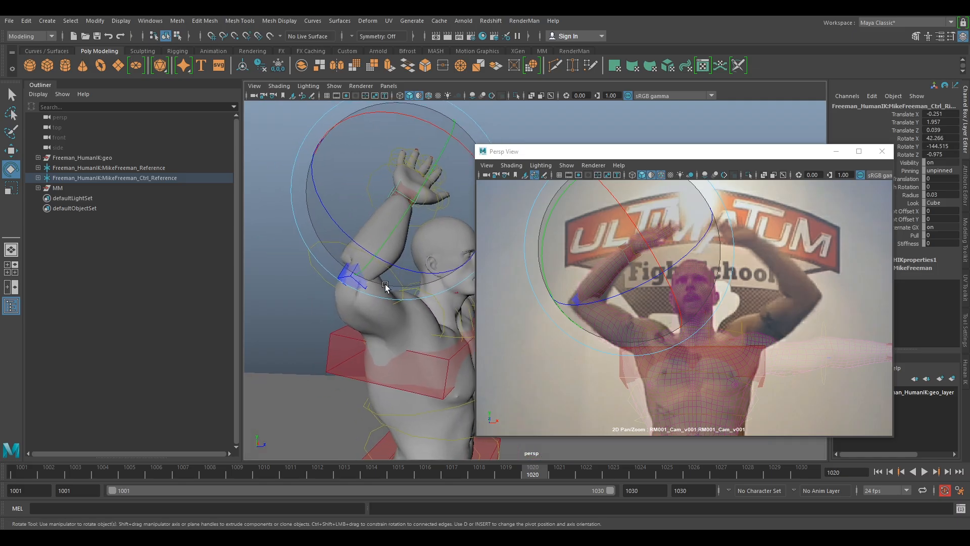
Try rotating the right elbow's circle control to about X -89.0, Y 100.7, Z -24.7 to bend the forearm
{"action": "left_click", "coordinate": [270, 314]}
{"action": "left_click", "coordinate": [320, 241]}
{"action": "left_click_drag", "start_coordinate": [397, 245], "coordinate": [264, 217]}
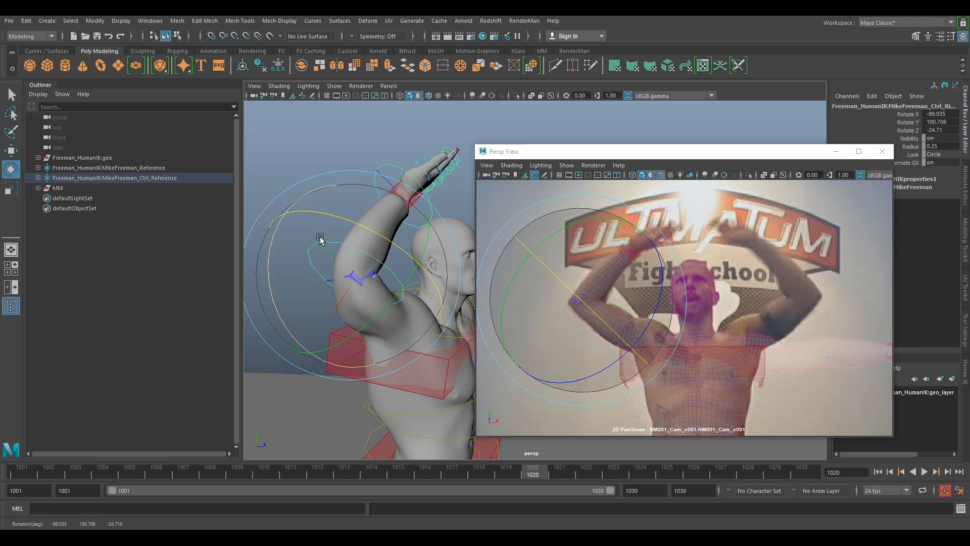
{"action": "left_click_drag", "start_coordinate": [380, 241], "coordinate": [264, 225]}
{"action": "left_click_drag", "start_coordinate": [389, 260], "coordinate": [347, 269], "text": "alt"}
{"action": "key", "text": "ctrl+z"}
{"action": "key", "text": "ctrl+z"}
{"action": "key", "text": "ctrl+z"}
{"action": "key", "text": "ctrl+z"}
Set the right elbow circle control's Rotate Y and Rotate X to 0
{"action": "left_click_drag", "start_coordinate": [421, 264], "coordinate": [642, 227], "text": "alt"}
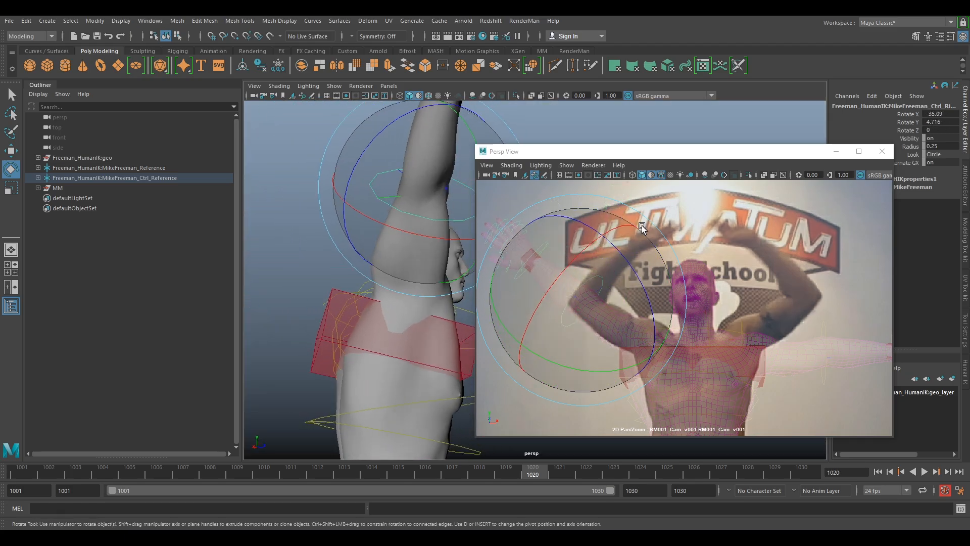
{"action": "type", "text": "0"}
{"action": "key", "text": "Return"}
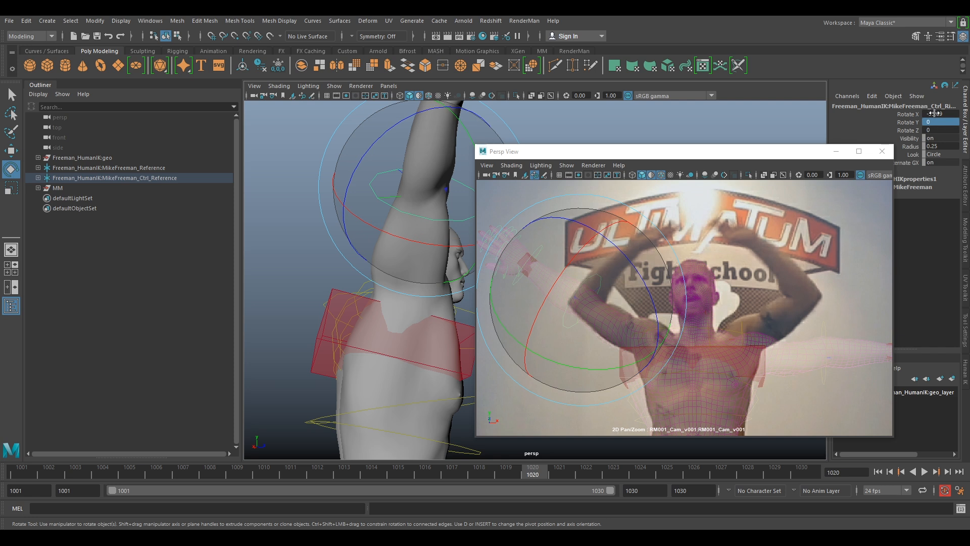
{"action": "type", "text": "0"}
{"action": "key", "text": "Return"}
Reset the right wrist circle control's rotation to 0 on X, Y and Z
{"action": "left_click_drag", "start_coordinate": [405, 260], "coordinate": [336, 352], "text": "alt"}
{"action": "left_click", "coordinate": [291, 175]}
{"action": "left_click", "coordinate": [313, 222]}
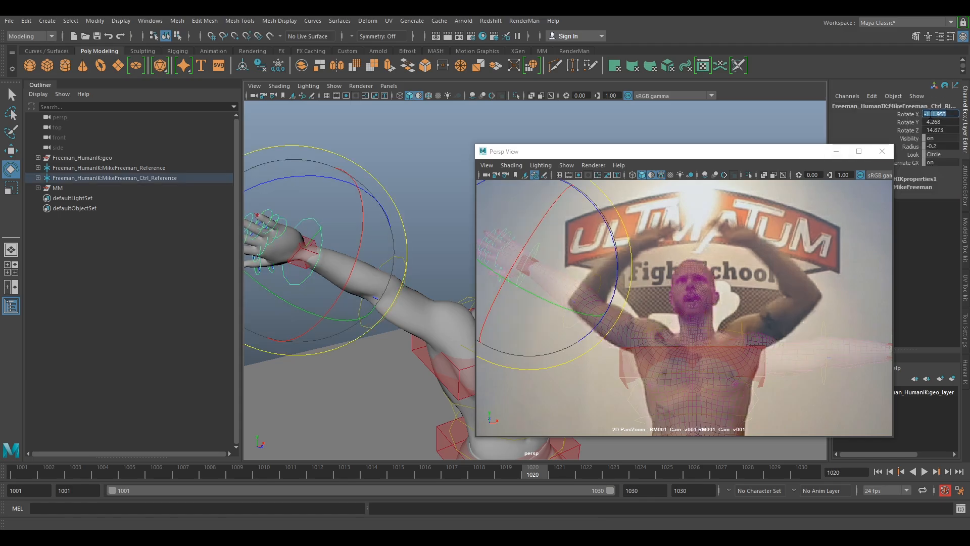
{"action": "type", "text": "0"}
{"action": "key", "text": "Return"}
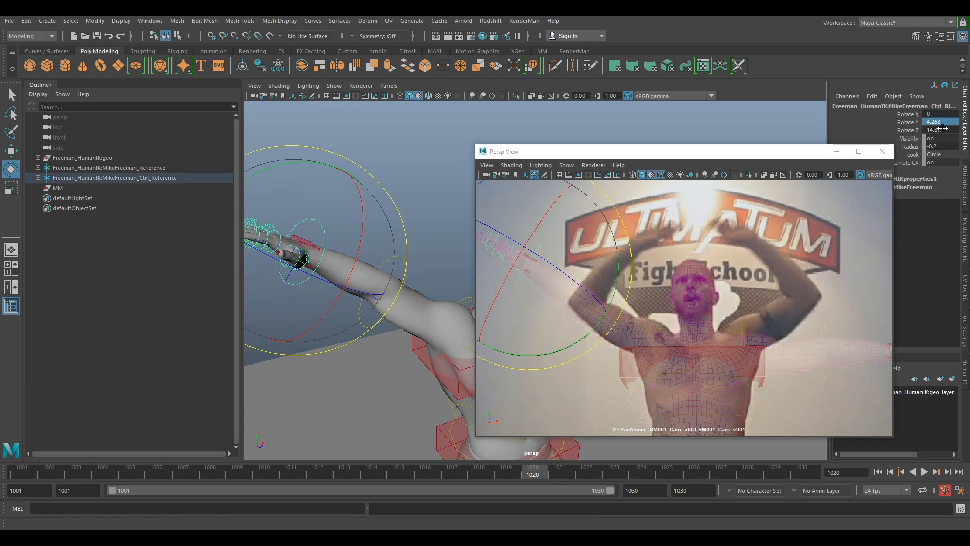
{"action": "type", "text": "0"}
{"action": "key", "text": "Return"}
{"action": "left_click", "coordinate": [943, 122]}
{"action": "type", "text": "0"}
{"action": "key", "text": "Return"}
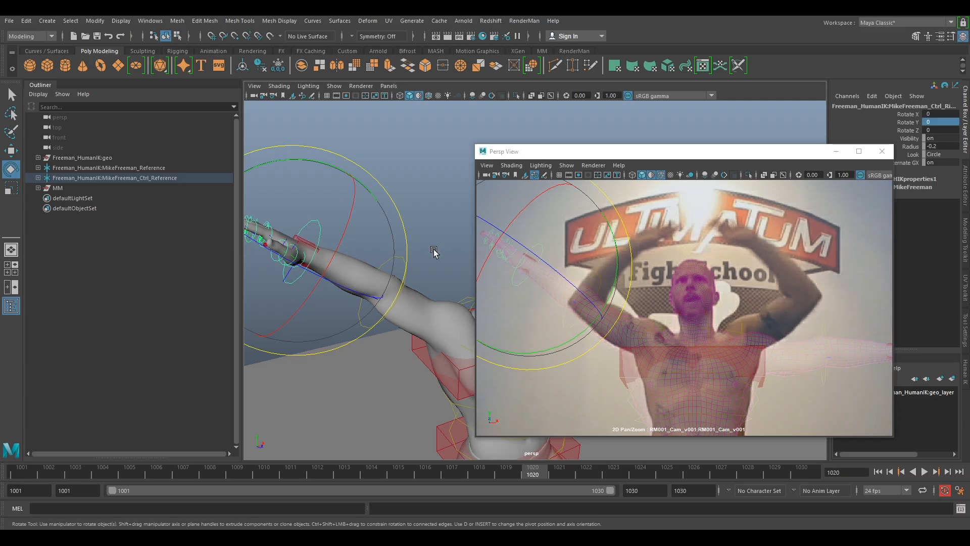
Rotate the right shoulder control to about X -82.7, Y -36.7, Z 4.5 to align the upper arm with the performer
{"action": "left_click_drag", "start_coordinate": [411, 270], "coordinate": [420, 292], "text": "alt"}
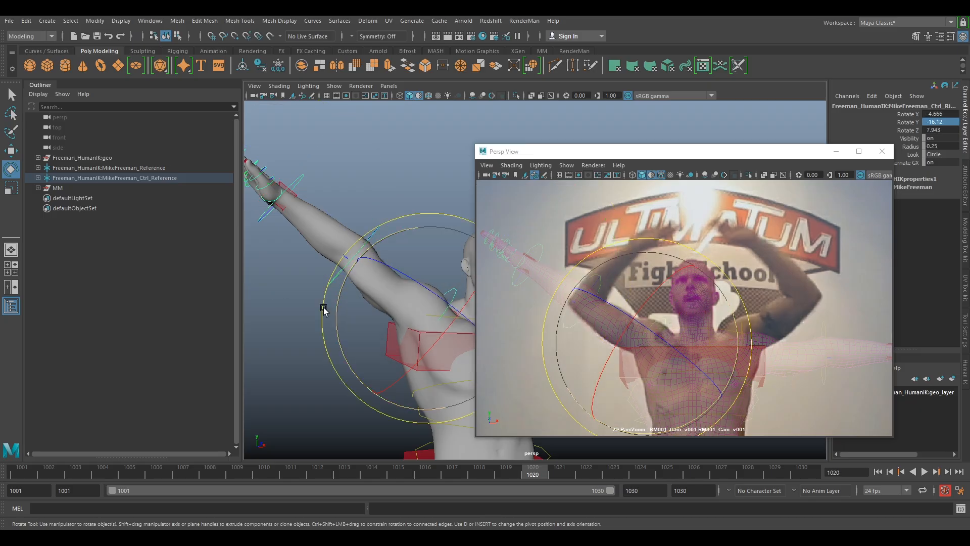
{"action": "left_click", "coordinate": [399, 311]}
{"action": "left_click", "coordinate": [418, 310]}
{"action": "left_click_drag", "start_coordinate": [339, 312], "coordinate": [338, 314]}
{"action": "left_click_drag", "start_coordinate": [338, 312], "coordinate": [412, 376]}
{"action": "key", "text": "ctrl+z"}
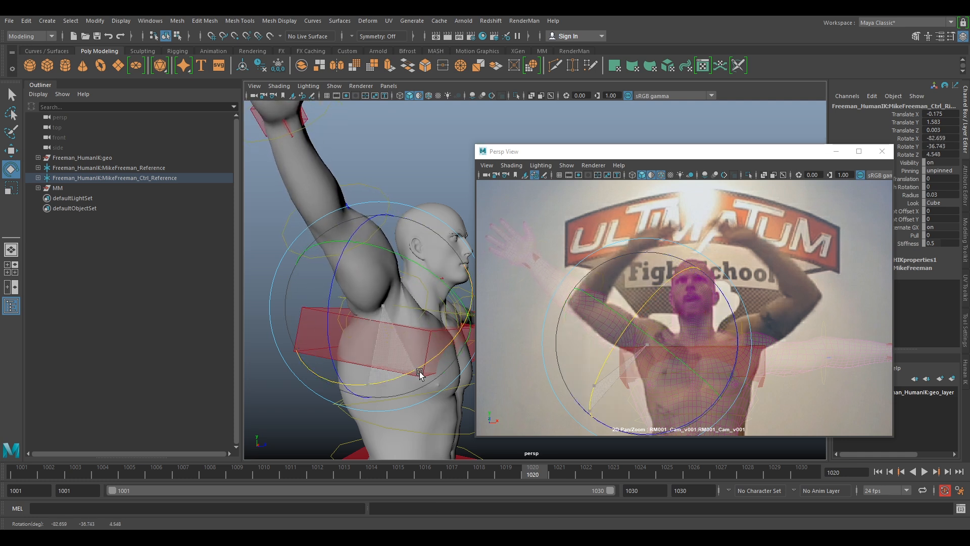
Move the right wrist control to about X -0.225, Y 1.966, Z 0.053 and rotate it to about X 55, Y -139, Z -18
{"action": "left_click_drag", "start_coordinate": [372, 362], "coordinate": [353, 182], "text": "alt"}
{"action": "left_click", "coordinate": [338, 208]}
{"action": "middle_click_drag", "start_coordinate": [353, 182], "coordinate": [329, 269], "text": "alt"}
{"action": "left_click_drag", "start_coordinate": [329, 269], "coordinate": [331, 212], "text": "alt"}
{"action": "left_click", "coordinate": [380, 217]}
{"action": "key", "text": "w"}
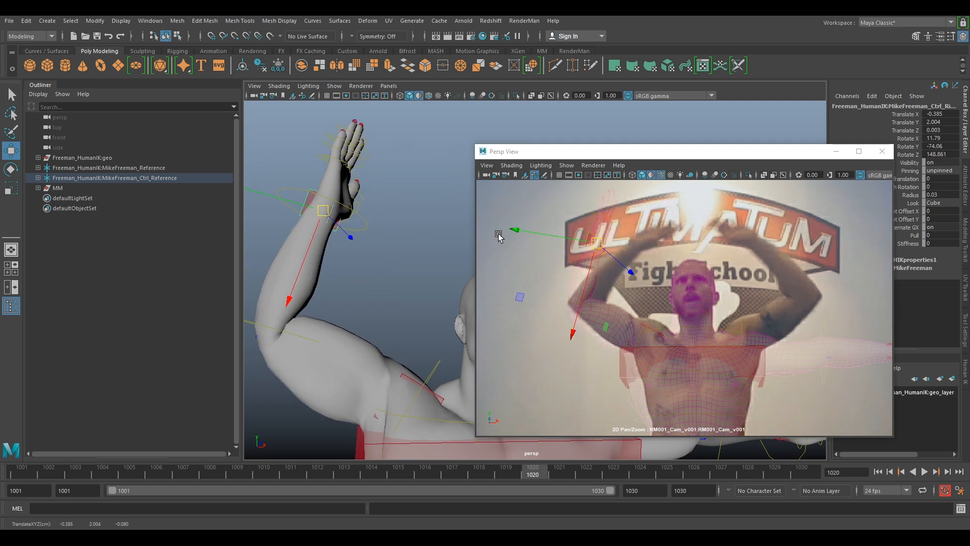
{"action": "left_click_drag", "start_coordinate": [323, 210], "coordinate": [399, 231]}
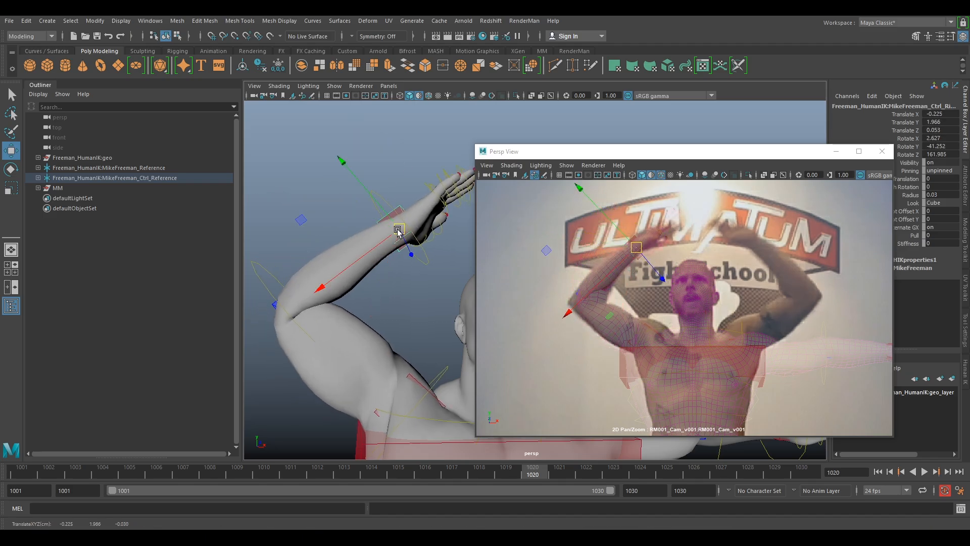
{"action": "key", "text": "e"}
{"action": "left_click_drag", "start_coordinate": [423, 289], "coordinate": [401, 207]}
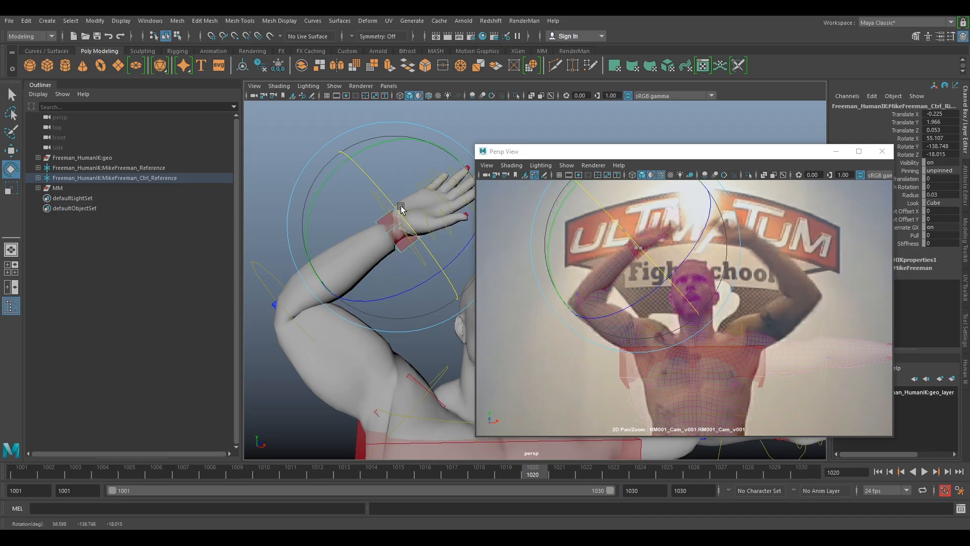
Nudge the right wrist control and reposition the right elbow control to match the performer's bent arm
{"action": "key", "text": "w"}
{"action": "left_click_drag", "start_coordinate": [638, 252], "coordinate": [640, 250]}
{"action": "left_click_drag", "start_coordinate": [373, 265], "coordinate": [410, 265], "text": "alt"}
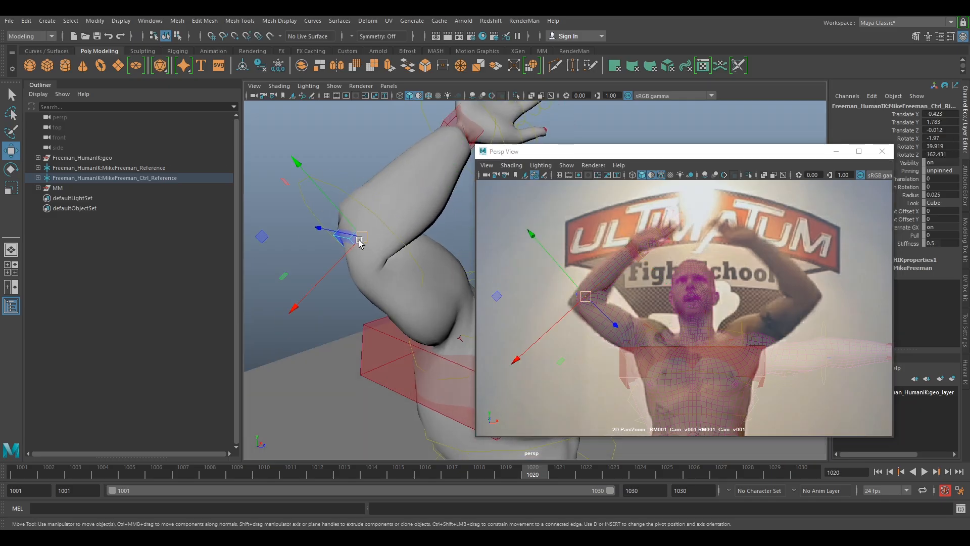
{"action": "left_click_drag", "start_coordinate": [351, 238], "coordinate": [427, 171]}
Adjust the right wrist control to about X -0.237, Y 1.931, Z 0.096, rotated about X 43.6, Y -145.3, Z -11.4
{"action": "left_click", "coordinate": [423, 166]}
{"action": "key", "text": "e"}
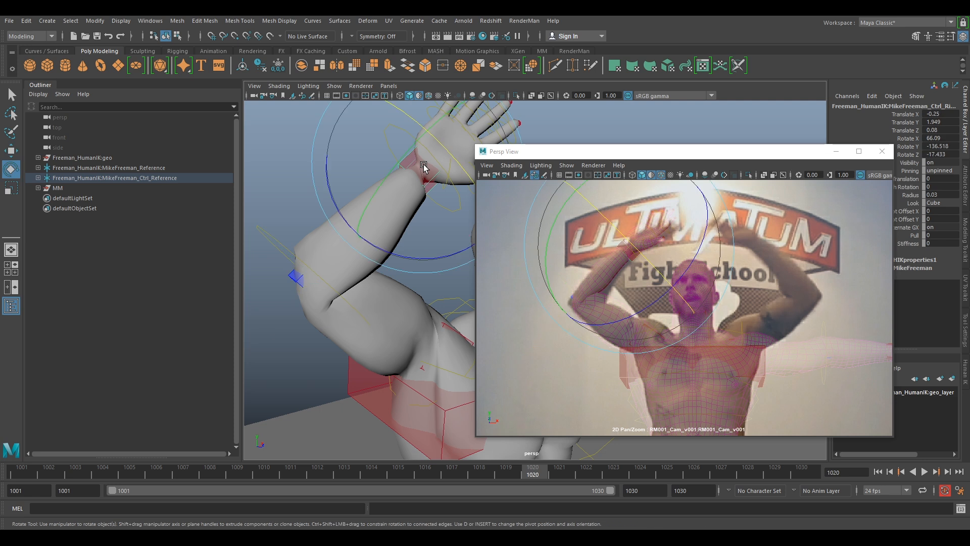
{"action": "key", "text": "w"}
{"action": "mouse_move", "coordinate": [626, 233]}
{"action": "left_mouse_down"}
{"action": "mouse_move", "coordinate": [641, 255]}
{"action": "mouse_move", "coordinate": [606, 235]}
{"action": "left_mouse_up"}
{"action": "key", "text": "e"}
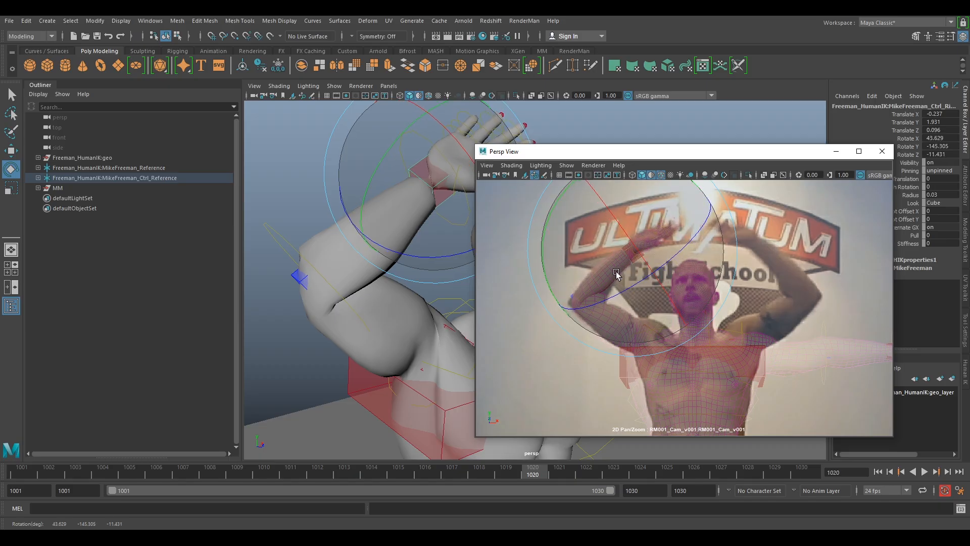
Try raising the left arm by rotating the shoulder's circle control to about Y -26.3
{"action": "right_click_drag", "start_coordinate": [756, 314], "coordinate": [704, 333]}
{"action": "middle_click_drag", "start_coordinate": [704, 333], "coordinate": [706, 301]}
{"action": "right_click_drag", "start_coordinate": [639, 296], "coordinate": [680, 315]}
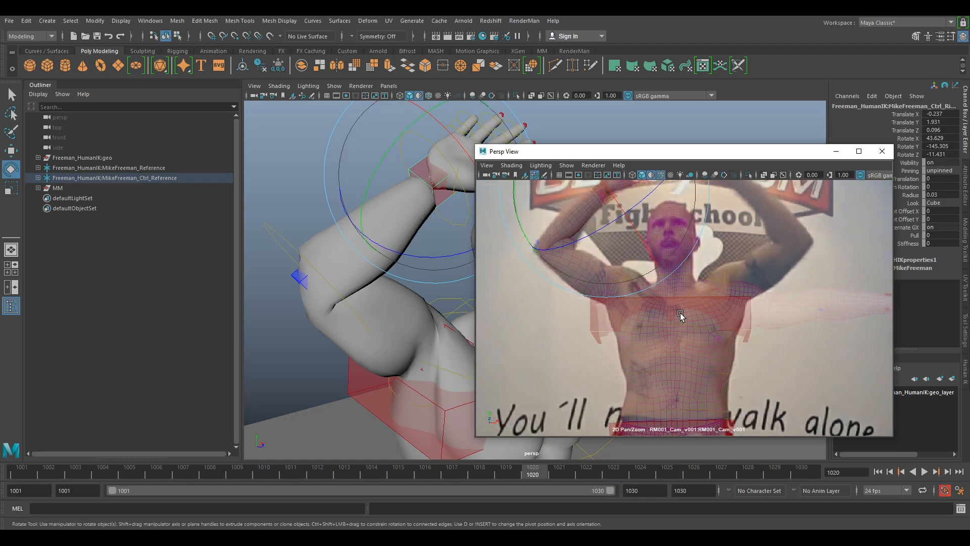
{"action": "left_click_drag", "start_coordinate": [566, 242], "coordinate": [380, 331]}
{"action": "right_click_drag", "start_coordinate": [829, 356], "coordinate": [596, 320]}
{"action": "right_click_drag", "start_coordinate": [791, 362], "coordinate": [829, 323]}
{"action": "middle_click_drag", "start_coordinate": [704, 302], "coordinate": [783, 299]}
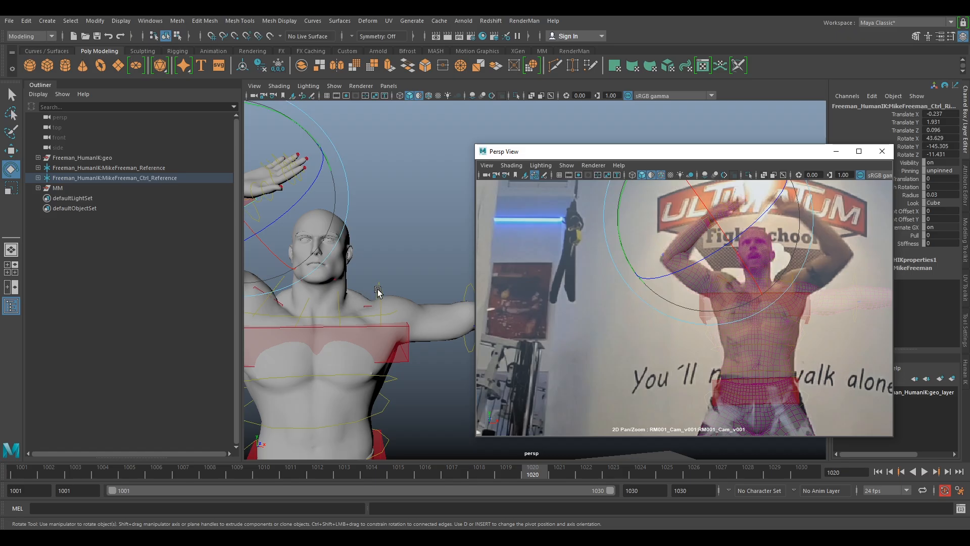
{"action": "left_click", "coordinate": [390, 296]}
{"action": "left_click_drag", "start_coordinate": [349, 241], "coordinate": [278, 259]}
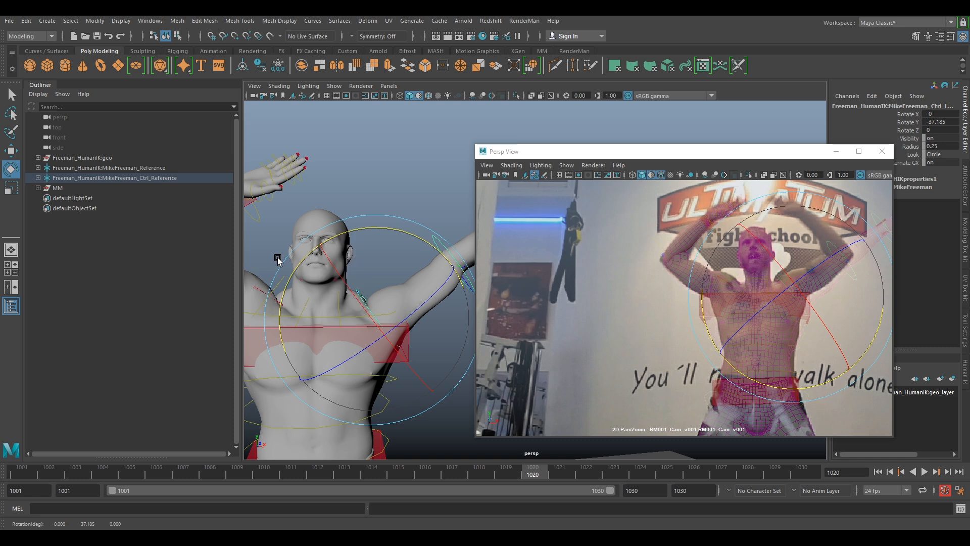
{"action": "left_click_drag", "start_coordinate": [350, 232], "coordinate": [370, 232]}
{"action": "key", "text": "w"}
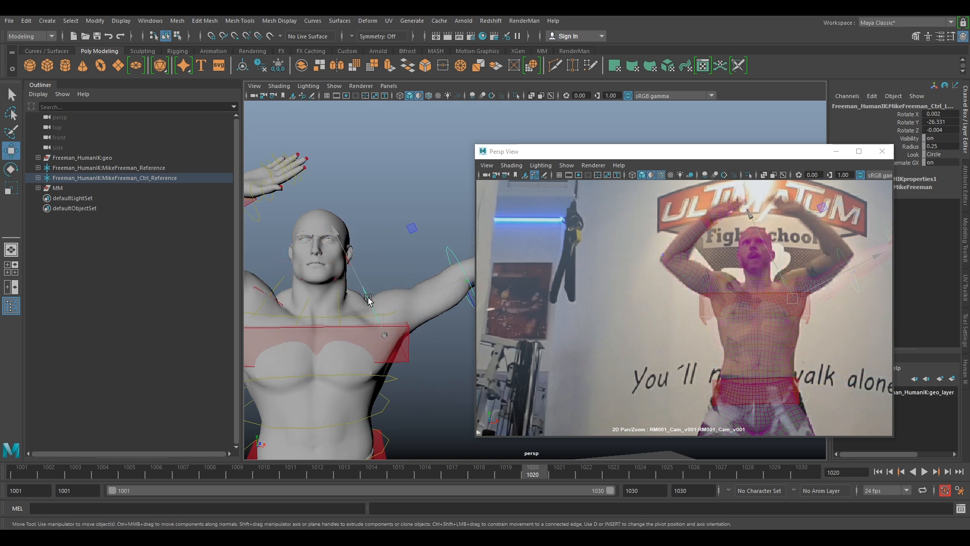
{"action": "key", "text": "ctrl+z"}
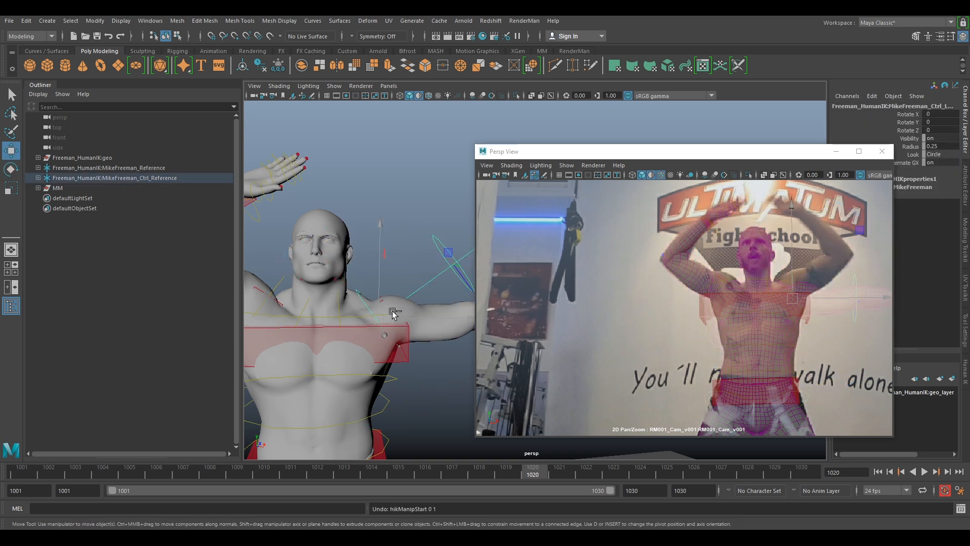
Move the left shoulder control to about X 0.179, Y 1.597, Z 0.021 and rotate it to about X -53.2, Y -31.9, Z -8.8
{"action": "left_click", "coordinate": [393, 314]}
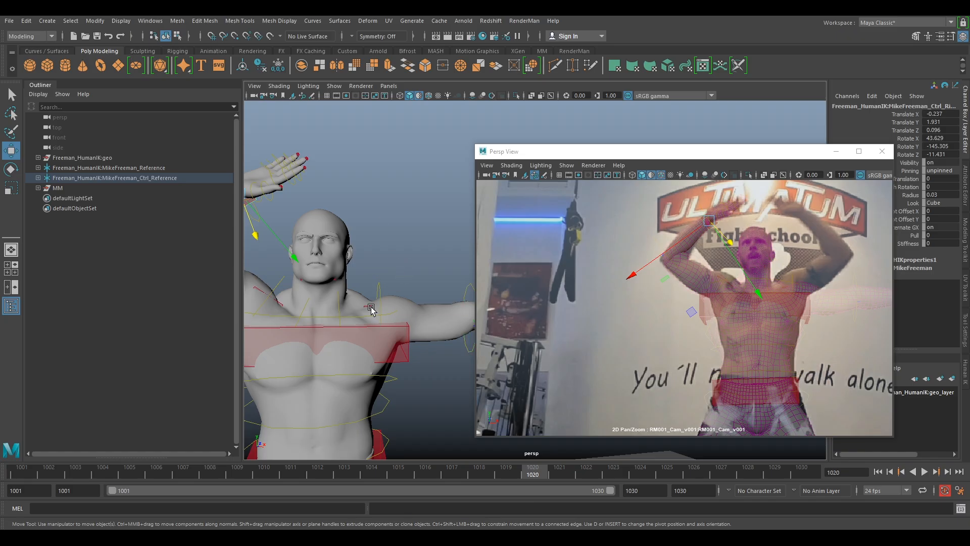
{"action": "left_click_drag", "start_coordinate": [379, 296], "coordinate": [357, 281]}
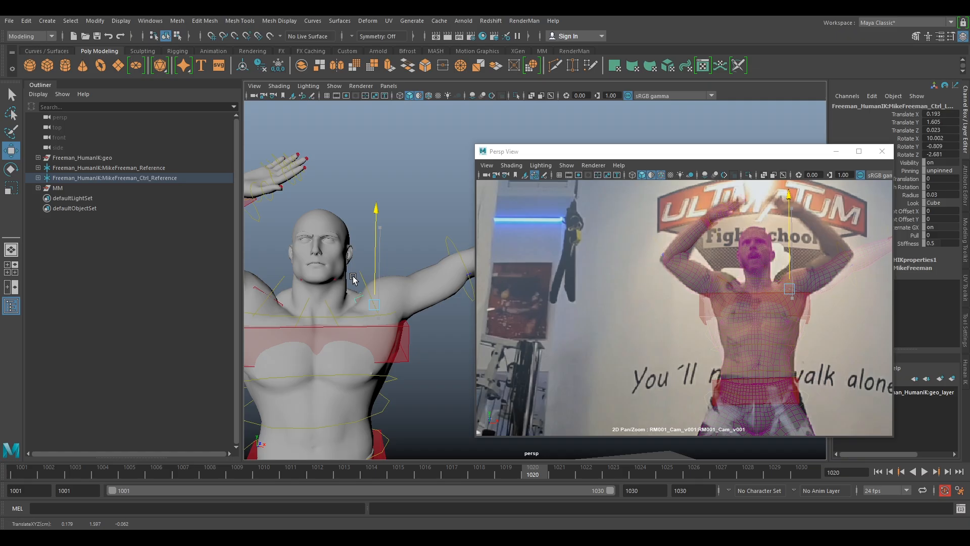
{"action": "key", "text": "e"}
{"action": "left_click_drag", "start_coordinate": [382, 210], "coordinate": [382, 244]}
{"action": "left_click_drag", "start_coordinate": [411, 279], "coordinate": [455, 321], "text": "alt"}
{"action": "left_click_drag", "start_coordinate": [304, 319], "coordinate": [246, 243]}
{"action": "left_click_drag", "start_coordinate": [385, 323], "coordinate": [362, 277], "text": "alt"}
{"action": "mouse_move", "coordinate": [357, 377]}
{"action": "left_mouse_down"}
{"action": "mouse_move", "coordinate": [344, 378]}
{"action": "mouse_move", "coordinate": [335, 360]}
{"action": "mouse_move", "coordinate": [373, 372]}
{"action": "left_mouse_up"}
Bend the left forearm by rotating the elbow's circle control to about X -78.9, Y 21.6, Z 102.9
{"action": "left_click", "coordinate": [428, 319]}
{"action": "left_click", "coordinate": [431, 306]}
{"action": "left_click_drag", "start_coordinate": [431, 307], "coordinate": [499, 349], "text": "alt"}
{"action": "right_click_drag", "start_coordinate": [446, 322], "coordinate": [464, 357], "text": "alt"}
{"action": "left_click_drag", "start_coordinate": [388, 335], "coordinate": [275, 255], "text": "alt"}
{"action": "left_click_drag", "start_coordinate": [303, 329], "coordinate": [314, 347], "text": "alt"}
{"action": "right_click_drag", "start_coordinate": [314, 347], "coordinate": [362, 362], "text": "alt"}
{"action": "left_click_drag", "start_coordinate": [343, 290], "coordinate": [307, 222]}
{"action": "left_click_drag", "start_coordinate": [368, 333], "coordinate": [447, 360], "text": "alt"}
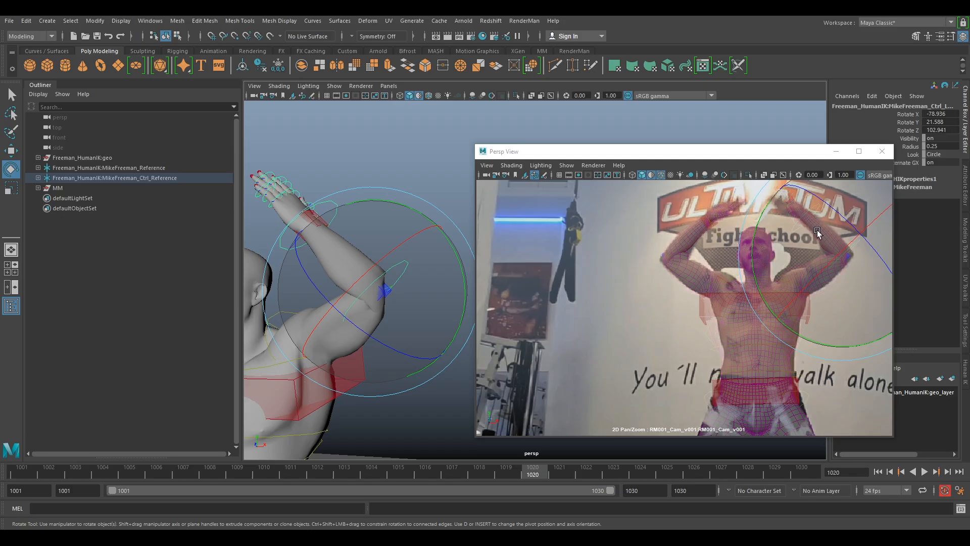
Fine-tune the left elbow circle control's rotation to about X -79.0, Y 20.1, Z 102.6 against the footage
{"action": "middle_click_drag", "start_coordinate": [818, 221], "coordinate": [697, 281]}
{"action": "right_click_drag", "start_coordinate": [697, 281], "coordinate": [815, 338]}
{"action": "left_click_drag", "start_coordinate": [751, 286], "coordinate": [745, 300]}
{"action": "left_click_drag", "start_coordinate": [430, 304], "coordinate": [363, 305], "text": "alt"}
{"action": "right_click_drag", "start_coordinate": [364, 305], "coordinate": [407, 305], "text": "alt"}
{"action": "middle_click_drag", "start_coordinate": [407, 304], "coordinate": [415, 348], "text": "alt"}
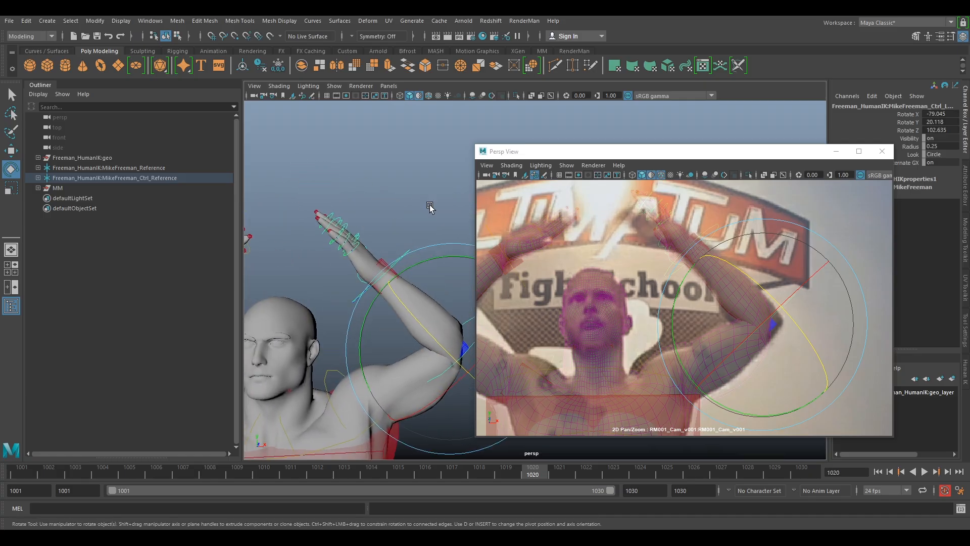
Rotate the left wrist control to about X -32.5, Y 145.1, Z 3.9 and move it to about X 0.255, Y 1.955, Z 0.108
{"action": "left_click", "coordinate": [386, 265]}
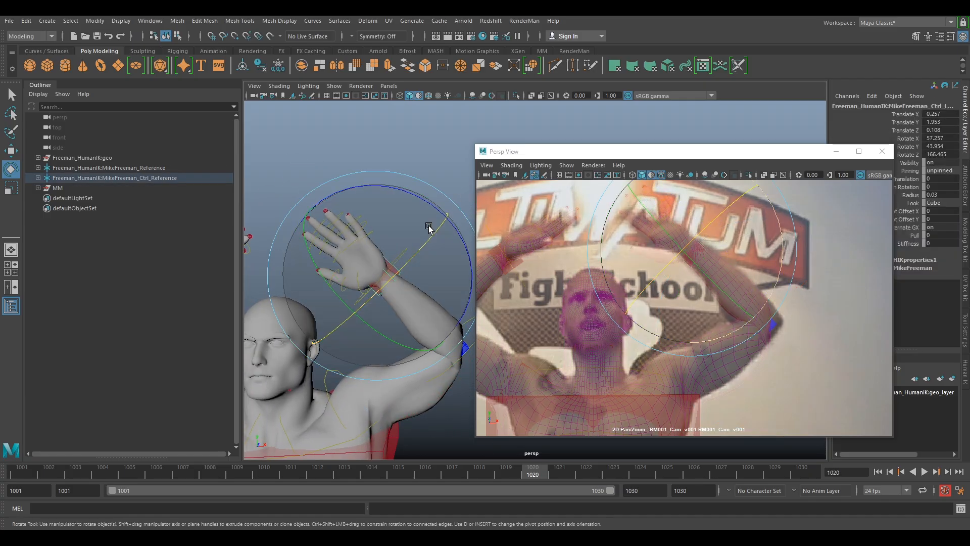
{"action": "left_click_drag", "start_coordinate": [390, 281], "coordinate": [434, 252]}
{"action": "key", "text": "ctrl+z"}
{"action": "left_click_drag", "start_coordinate": [380, 283], "coordinate": [459, 248]}
{"action": "left_click_drag", "start_coordinate": [771, 236], "coordinate": [761, 221]}
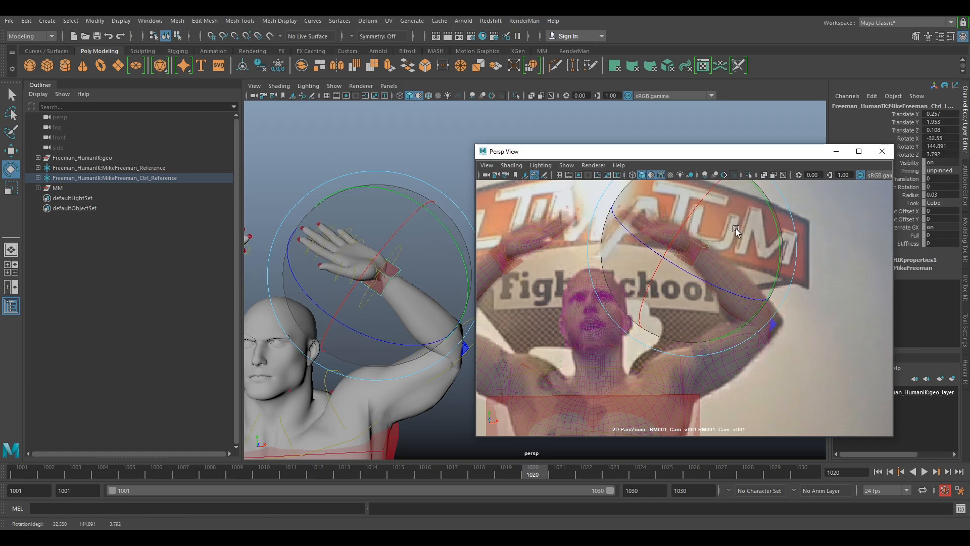
{"action": "key", "text": "w"}
{"action": "scroll", "coordinate": [353, 278], "scroll_direction": "down", "scroll_amount": 5}
{"action": "left_click_drag", "start_coordinate": [353, 277], "coordinate": [403, 254], "text": "alt"}
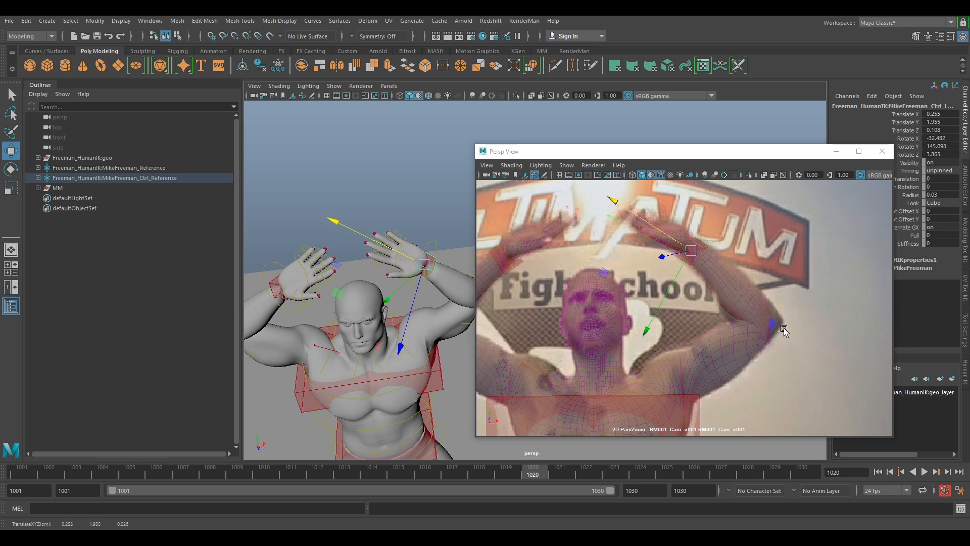
Examine the left arm and shoulder from several angles and compare the hand's alignment with the footage
{"action": "left_click_drag", "start_coordinate": [437, 343], "coordinate": [403, 307], "text": "alt"}
{"action": "middle_click_drag", "start_coordinate": [403, 306], "coordinate": [332, 275], "text": "alt"}
{"action": "right_click_drag", "start_coordinate": [332, 276], "coordinate": [408, 290], "text": "alt"}
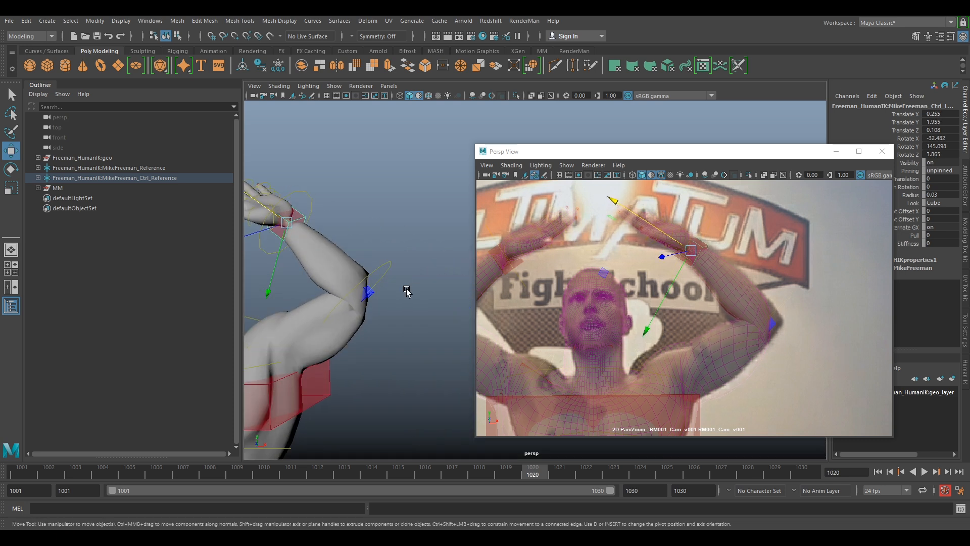
{"action": "left_click_drag", "start_coordinate": [407, 290], "coordinate": [382, 320], "text": "alt"}
{"action": "middle_click_drag", "start_coordinate": [382, 319], "coordinate": [530, 300], "text": "alt"}
{"action": "left_click_drag", "start_coordinate": [531, 300], "coordinate": [449, 335], "text": "alt"}
{"action": "middle_click_drag", "start_coordinate": [449, 336], "coordinate": [346, 329], "text": "alt"}
{"action": "mouse_move", "coordinate": [347, 330]}
{"action": "left_mouse_down", "text": "alt"}
{"action": "mouse_move", "coordinate": [373, 340]}
{"action": "mouse_move", "coordinate": [348, 327]}
{"action": "left_mouse_up", "text": "alt"}
{"action": "left_click", "coordinate": [297, 313]}
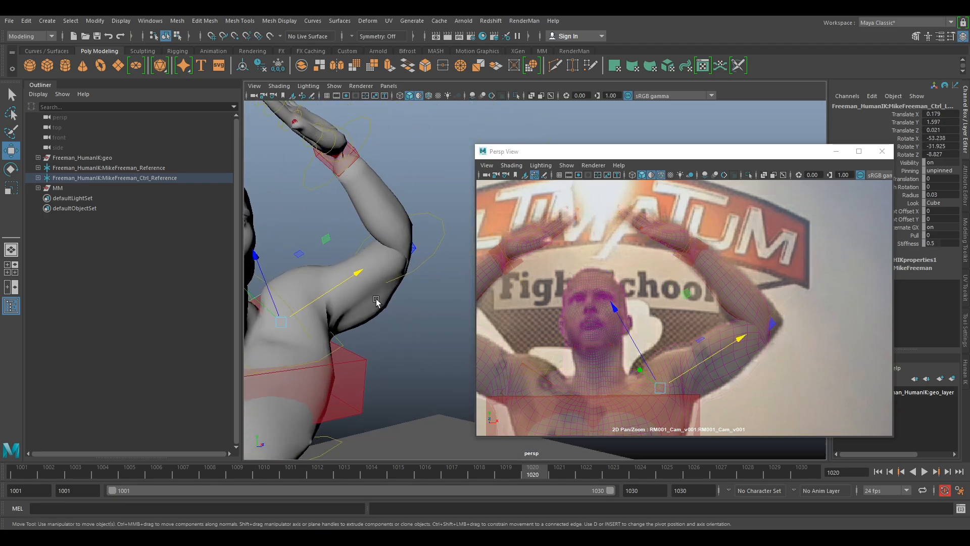
{"action": "right_click_drag", "start_coordinate": [813, 347], "coordinate": [723, 318]}
{"action": "middle_click_drag", "start_coordinate": [722, 318], "coordinate": [793, 295]}
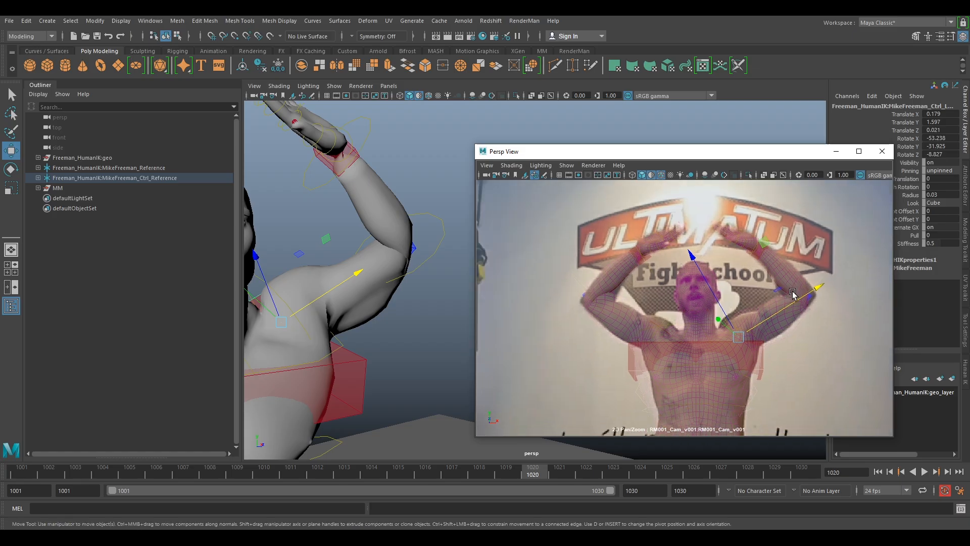
{"action": "right_click_drag", "start_coordinate": [738, 246], "coordinate": [791, 269]}
{"action": "middle_click_drag", "start_coordinate": [771, 254], "coordinate": [684, 325]}
{"action": "right_click_drag", "start_coordinate": [674, 260], "coordinate": [789, 339]}
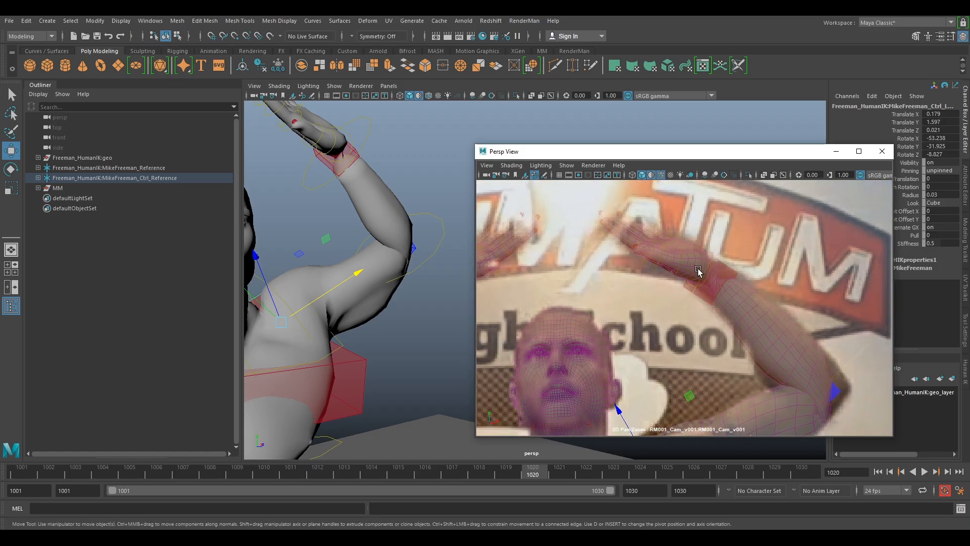
Try rotating the left wrist control to about X -37.4, comparing the body with the footage down to the feet
{"action": "left_click", "coordinate": [704, 295]}
{"action": "key", "text": "e"}
{"action": "left_click_drag", "start_coordinate": [687, 279], "coordinate": [690, 291]}
{"action": "right_click_drag", "start_coordinate": [789, 331], "coordinate": [728, 313]}
{"action": "right_click_drag", "start_coordinate": [863, 369], "coordinate": [788, 344]}
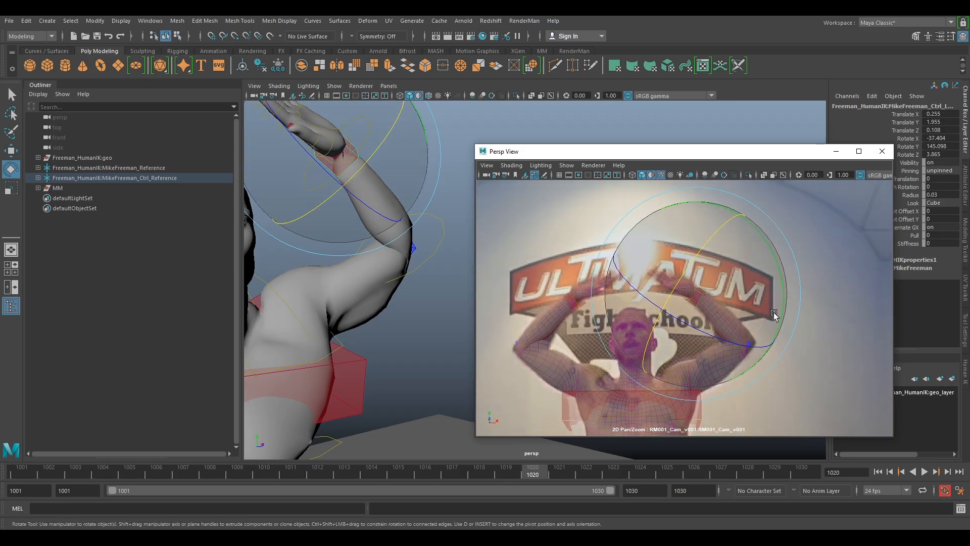
{"action": "middle_click_drag", "start_coordinate": [798, 339], "coordinate": [807, 217]}
{"action": "middle_click_drag", "start_coordinate": [597, 225], "coordinate": [607, 212]}
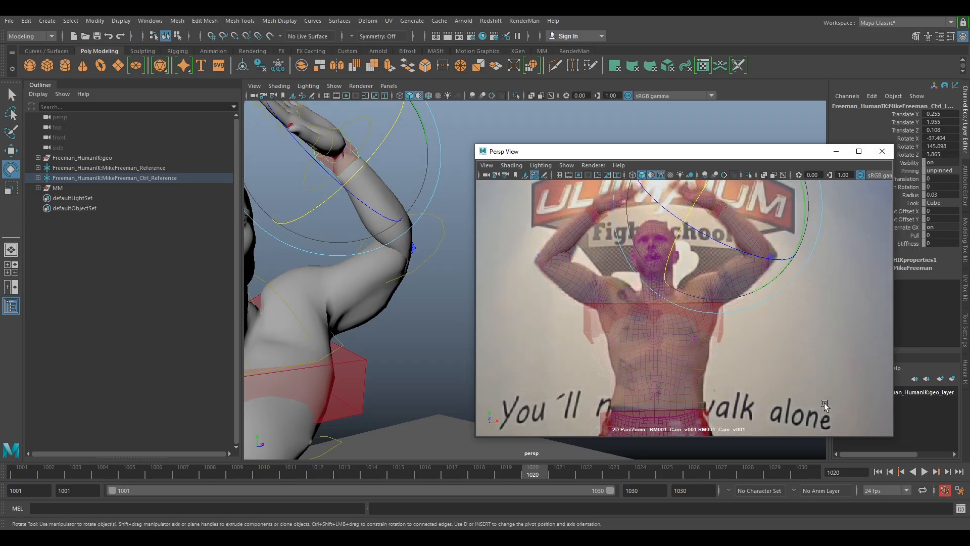
{"action": "middle_click_drag", "start_coordinate": [797, 393], "coordinate": [800, 279]}
{"action": "middle_click_drag", "start_coordinate": [764, 416], "coordinate": [784, 305]}
{"action": "middle_click_drag", "start_coordinate": [576, 343], "coordinate": [714, 249]}
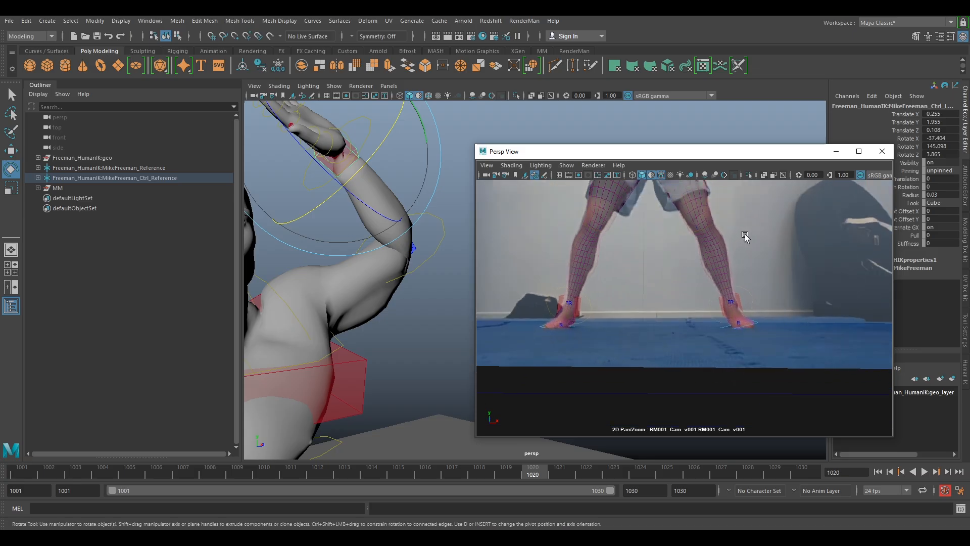
{"action": "key", "text": "ctrl+z"}
{"action": "key", "text": "ctrl+z"}
Select the image plane and examine how the hips, torso and raised arms line up with the footage
{"action": "left_click", "coordinate": [742, 285]}
{"action": "key", "text": "backslash"}
{"action": "right_click_drag", "start_coordinate": [705, 239], "coordinate": [781, 298]}
{"action": "middle_click_drag", "start_coordinate": [760, 244], "coordinate": [784, 333]}
{"action": "middle_click_drag", "start_coordinate": [728, 223], "coordinate": [744, 353]}
{"action": "middle_click_drag", "start_coordinate": [739, 251], "coordinate": [751, 373]}
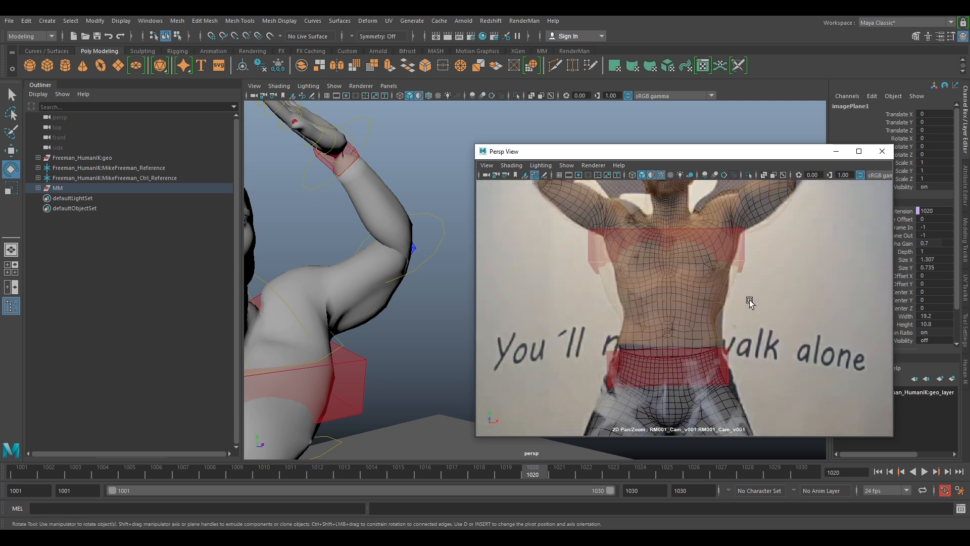
{"action": "middle_click_drag", "start_coordinate": [737, 246], "coordinate": [729, 337]}
{"action": "middle_click_drag", "start_coordinate": [714, 214], "coordinate": [719, 252]}
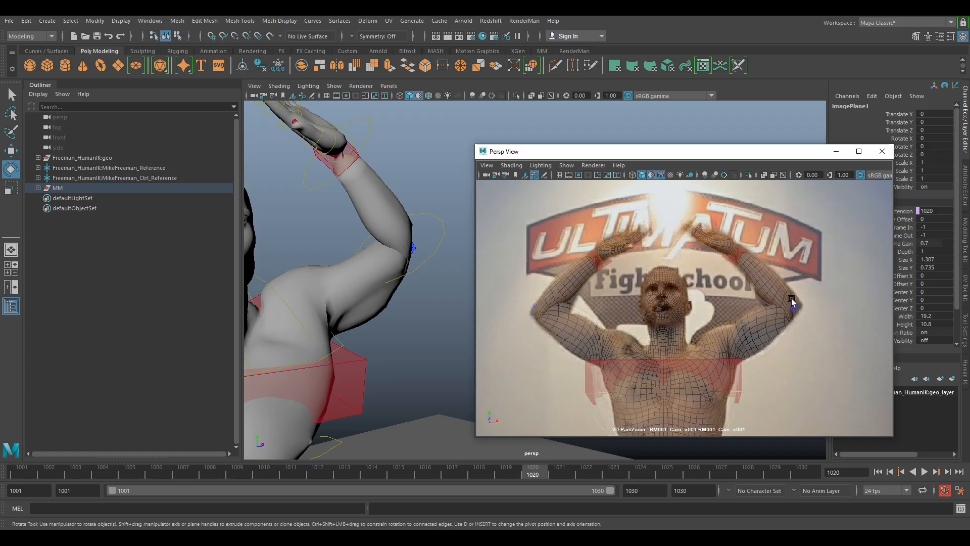
Compare the wireframe body with the footage in the camera view, from the raised arms down to the feet
{"action": "left_click_drag", "start_coordinate": [691, 340], "coordinate": [734, 282]}
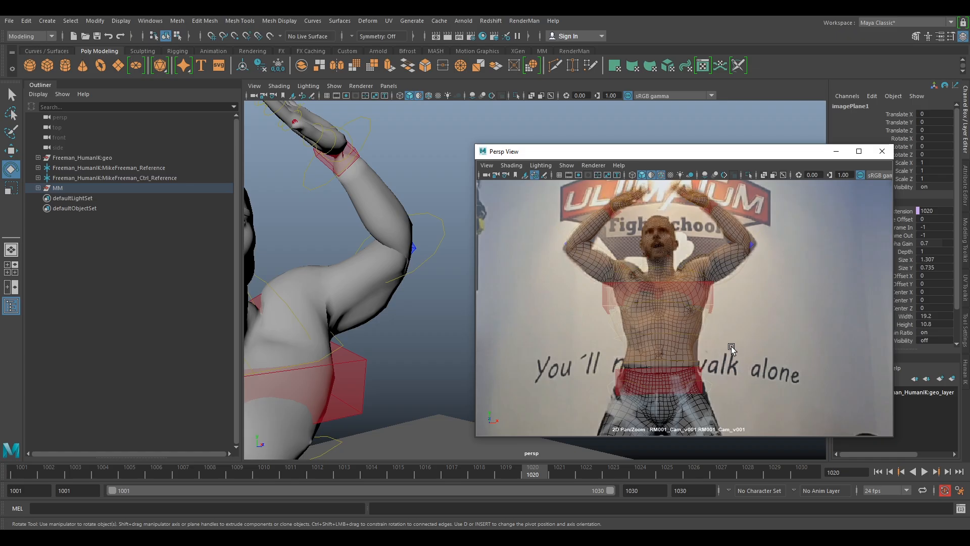
{"action": "scroll", "coordinate": [731, 338], "scroll_direction": "down", "scroll_amount": 2}
{"action": "left_click_drag", "start_coordinate": [731, 337], "coordinate": [689, 253]}
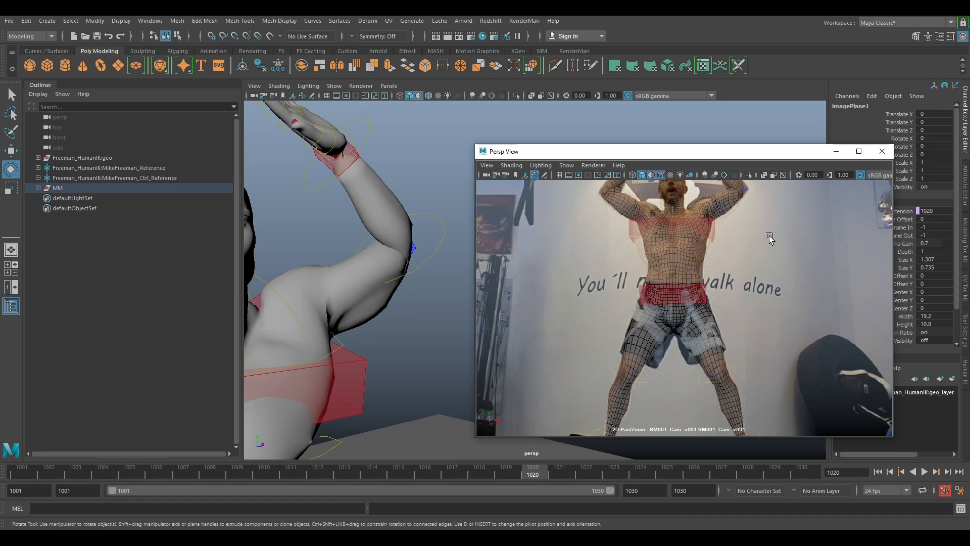
{"action": "scroll", "coordinate": [772, 243], "scroll_direction": "down", "scroll_amount": 3}
{"action": "left_click_drag", "start_coordinate": [753, 321], "coordinate": [753, 301]}
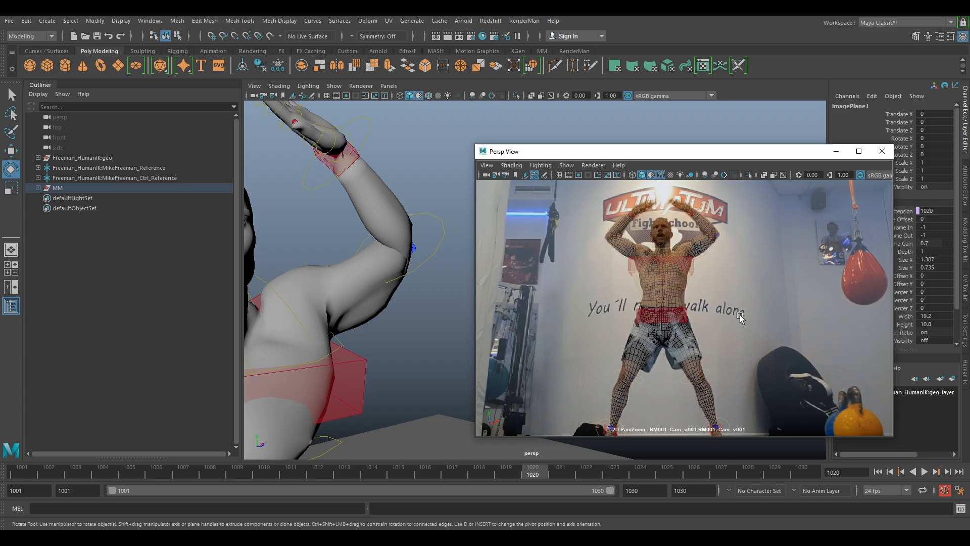
{"action": "left_click_drag", "start_coordinate": [757, 336], "coordinate": [727, 303]}
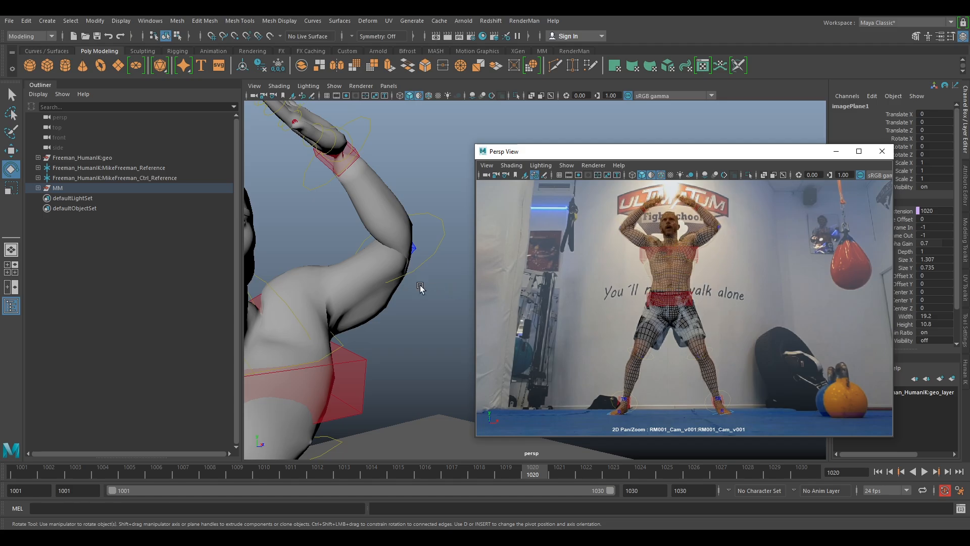
Examine the full body pose in the perspective view from the front and sides, from the raised arms to the feet
{"action": "right_click_drag", "start_coordinate": [388, 288], "coordinate": [417, 259], "text": "alt"}
{"action": "left_click_drag", "start_coordinate": [417, 260], "coordinate": [348, 287], "text": "alt"}
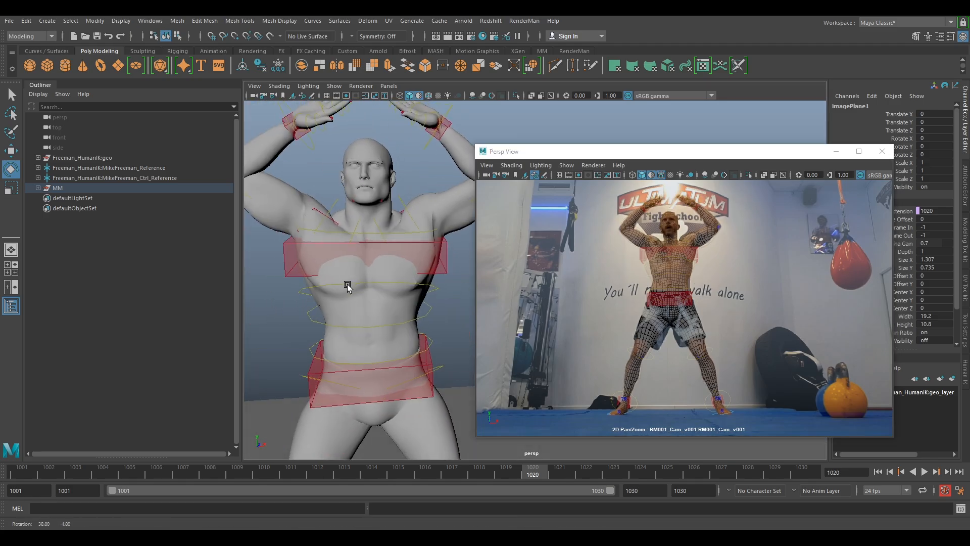
{"action": "left_click_drag", "start_coordinate": [441, 330], "coordinate": [412, 325], "text": "alt"}
{"action": "middle_click_drag", "start_coordinate": [412, 325], "coordinate": [422, 319], "text": "alt"}
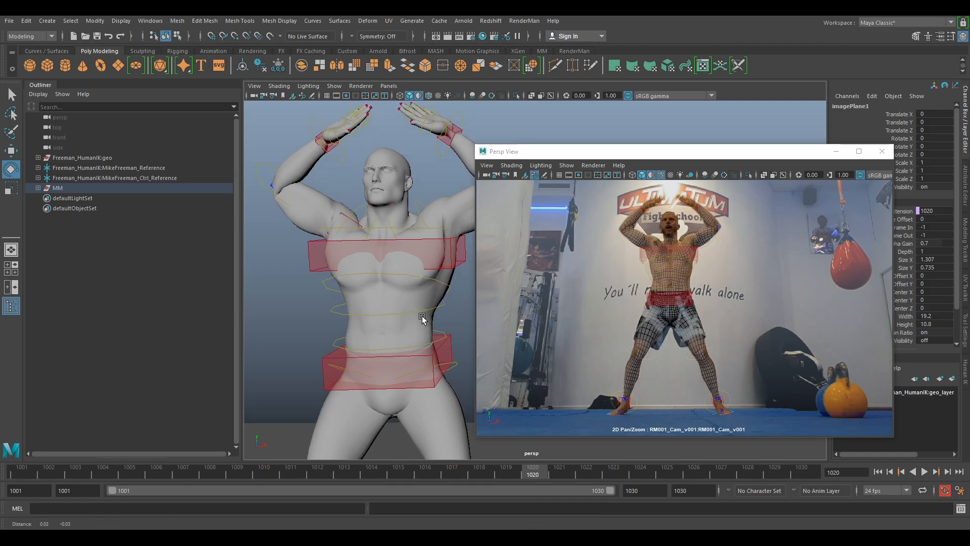
{"action": "right_click_drag", "start_coordinate": [422, 316], "coordinate": [425, 289], "text": "alt"}
{"action": "middle_click_drag", "start_coordinate": [424, 289], "coordinate": [405, 243], "text": "alt"}
{"action": "left_click_drag", "start_coordinate": [429, 276], "coordinate": [404, 288], "text": "alt"}
{"action": "middle_click_drag", "start_coordinate": [405, 288], "coordinate": [293, 287], "text": "alt"}
{"action": "left_click_drag", "start_coordinate": [292, 286], "coordinate": [426, 290], "text": "alt"}
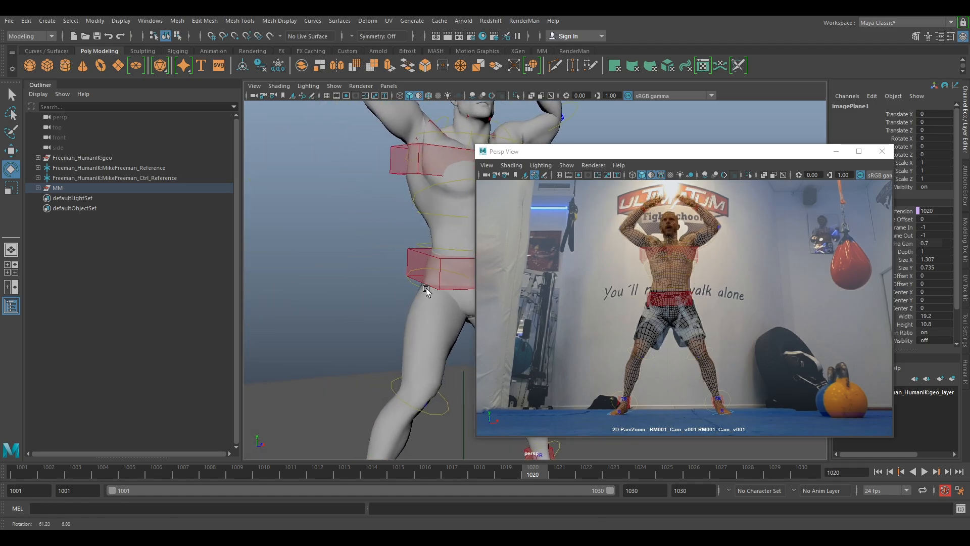
{"action": "right_click_drag", "start_coordinate": [426, 289], "coordinate": [428, 282], "text": "alt"}
{"action": "middle_click_drag", "start_coordinate": [428, 282], "coordinate": [331, 263], "text": "alt"}
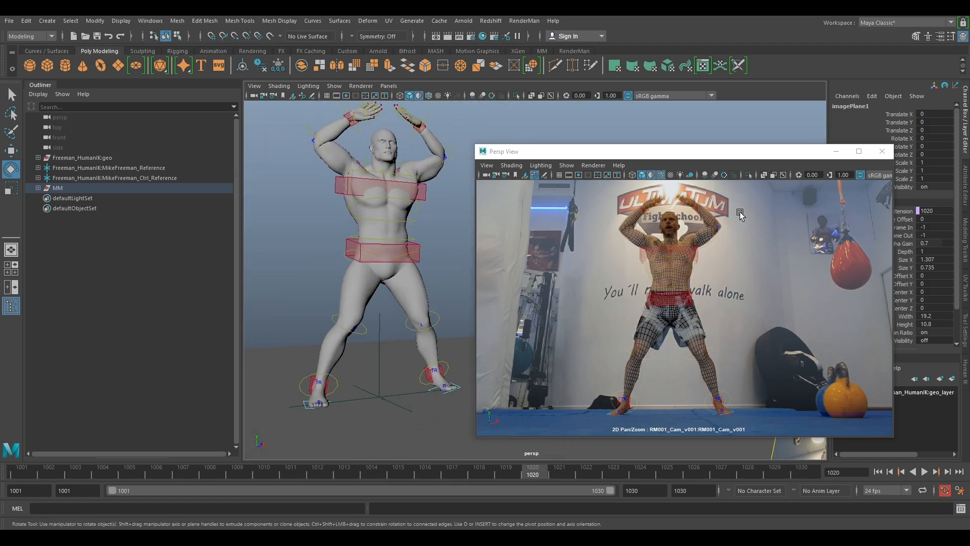
{"action": "left_click_drag", "start_coordinate": [398, 283], "coordinate": [441, 285], "text": "alt"}
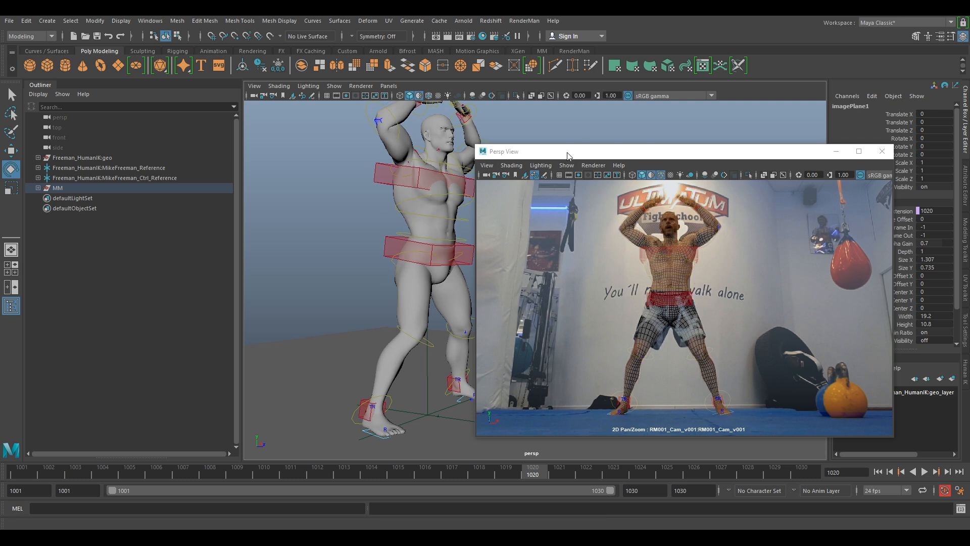
Move the camera view window aside and examine the raised arms, head and torso in the perspective view
{"action": "left_click_drag", "start_coordinate": [568, 156], "coordinate": [700, 163]}
{"action": "left_click_drag", "start_coordinate": [511, 232], "coordinate": [436, 278], "text": "alt"}
{"action": "middle_click_drag", "start_coordinate": [510, 274], "coordinate": [420, 259], "text": "alt"}
{"action": "right_click_drag", "start_coordinate": [465, 283], "coordinate": [524, 303], "text": "alt"}
{"action": "left_click_drag", "start_coordinate": [524, 304], "coordinate": [505, 314], "text": "alt"}
{"action": "middle_click_drag", "start_coordinate": [504, 298], "coordinate": [497, 202], "text": "alt"}
{"action": "mouse_move", "coordinate": [497, 202]}
{"action": "left_mouse_down", "text": "alt"}
{"action": "mouse_move", "coordinate": [506, 271]}
{"action": "mouse_move", "coordinate": [399, 245]}
{"action": "mouse_move", "coordinate": [479, 316]}
{"action": "mouse_move", "coordinate": [529, 314]}
{"action": "mouse_move", "coordinate": [496, 266]}
{"action": "mouse_move", "coordinate": [466, 282]}
{"action": "mouse_move", "coordinate": [496, 320]}
{"action": "mouse_move", "coordinate": [453, 313]}
{"action": "mouse_move", "coordinate": [430, 230]}
{"action": "mouse_move", "coordinate": [539, 206]}
{"action": "mouse_move", "coordinate": [509, 214]}
{"action": "left_mouse_up", "text": "alt"}
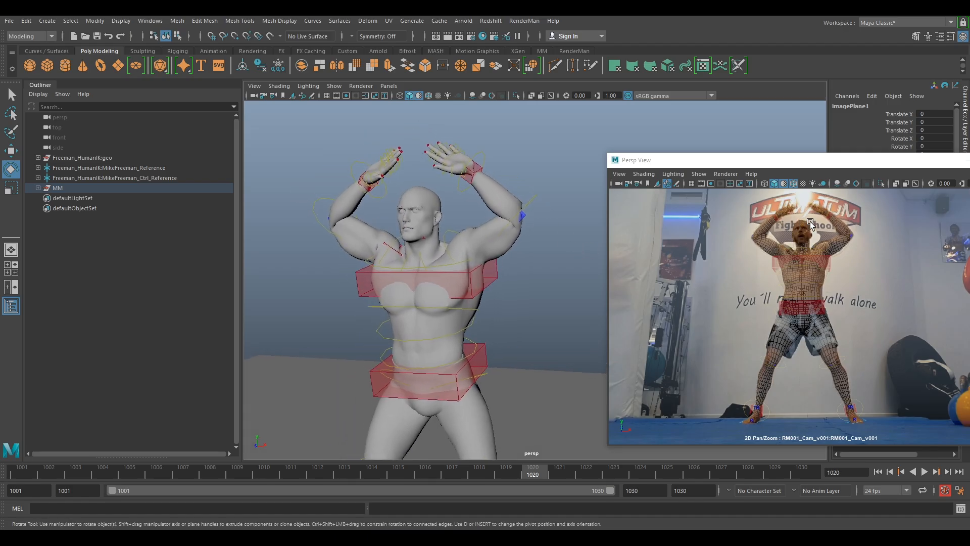
{"action": "middle_click_drag", "start_coordinate": [481, 179], "coordinate": [498, 224], "text": "alt"}
{"action": "right_click_drag", "start_coordinate": [498, 224], "coordinate": [511, 228], "text": "alt"}
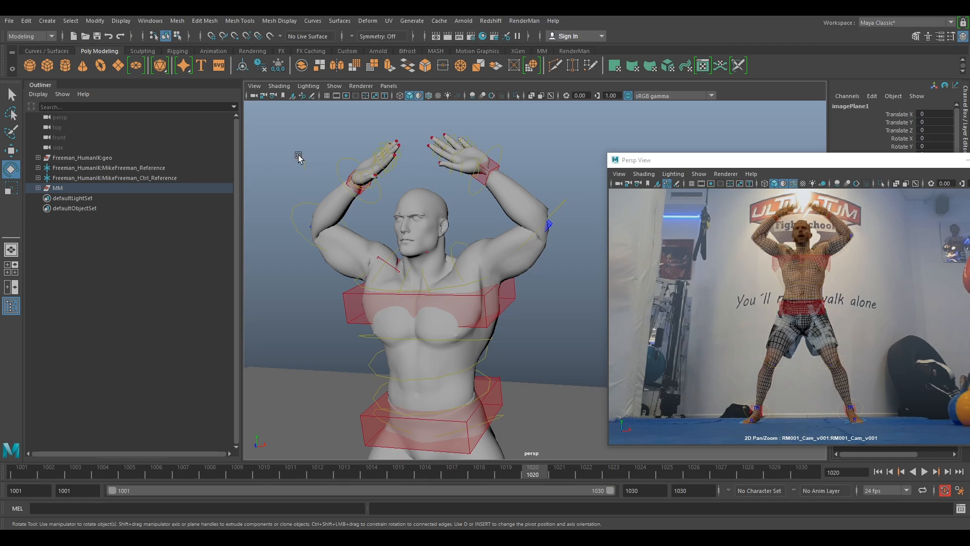
Hide the Freeman_HumanIK:geo group so only the rig controls remain, and clear the control selection
{"action": "left_click", "coordinate": [106, 158]}
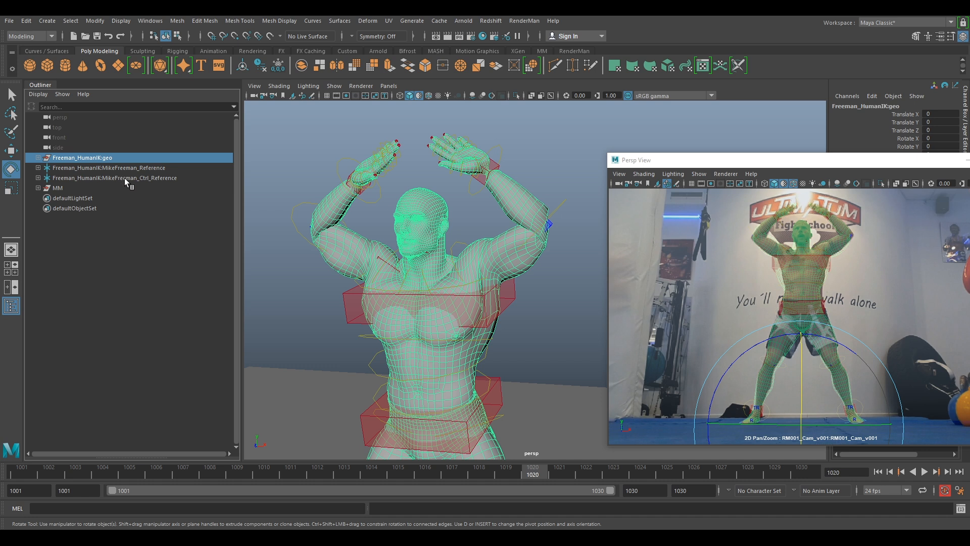
{"action": "key", "text": "ctrl+h"}
{"action": "left_click_drag", "start_coordinate": [414, 210], "coordinate": [561, 212], "text": "alt"}
{"action": "left_click", "coordinate": [546, 212]}
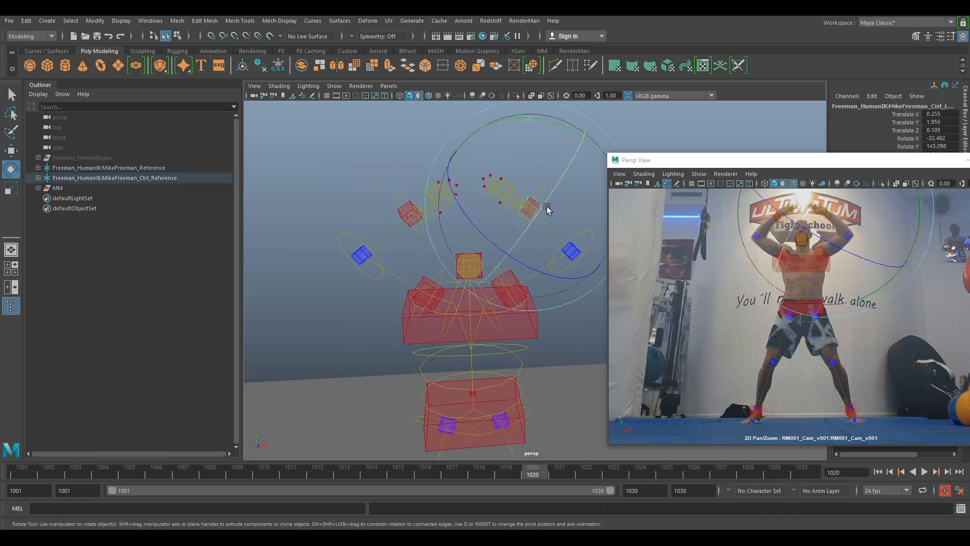
{"action": "left_click", "coordinate": [349, 174]}
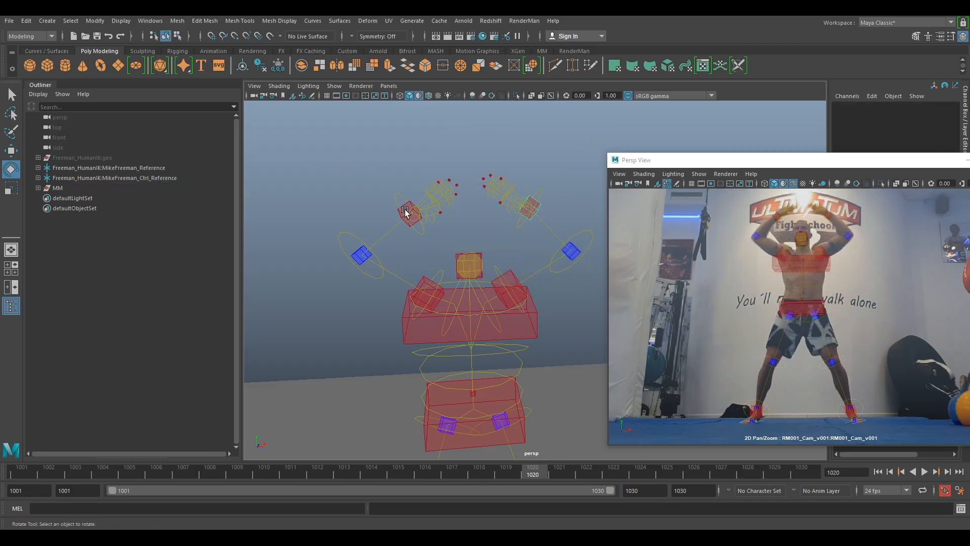
{"action": "left_click_drag", "start_coordinate": [450, 262], "coordinate": [429, 214], "text": "alt"}
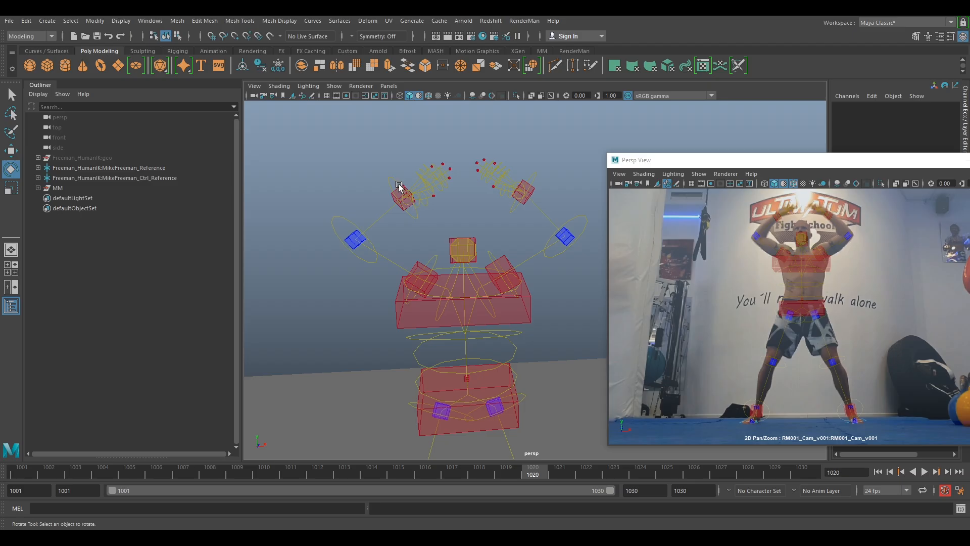
Select the wrist, elbow, shoulder, chest and hips controls together
{"action": "left_click", "coordinate": [405, 190]}
{"action": "key", "text": "q"}
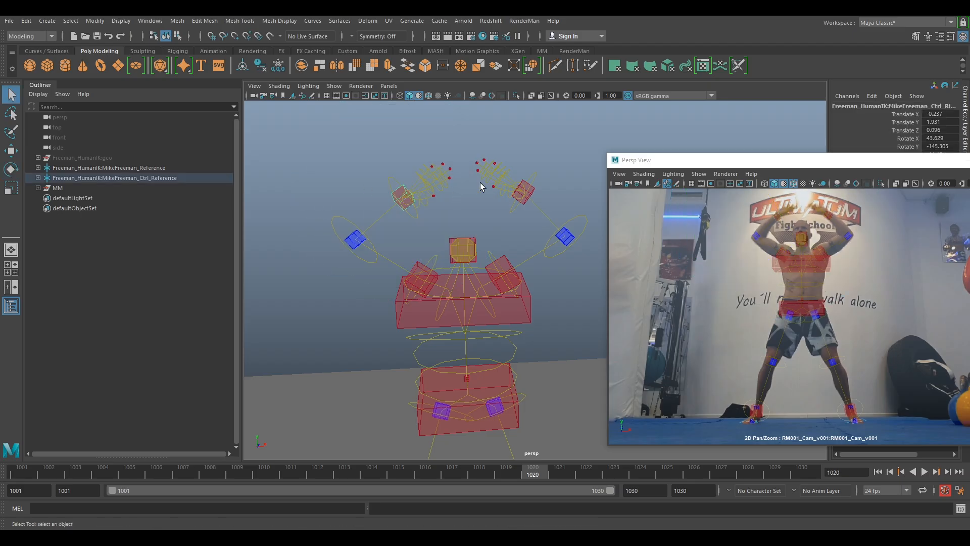
{"action": "left_click", "coordinate": [535, 192]}
{"action": "left_click", "coordinate": [529, 192], "text": "shift"}
{"action": "left_click", "coordinate": [569, 236]}
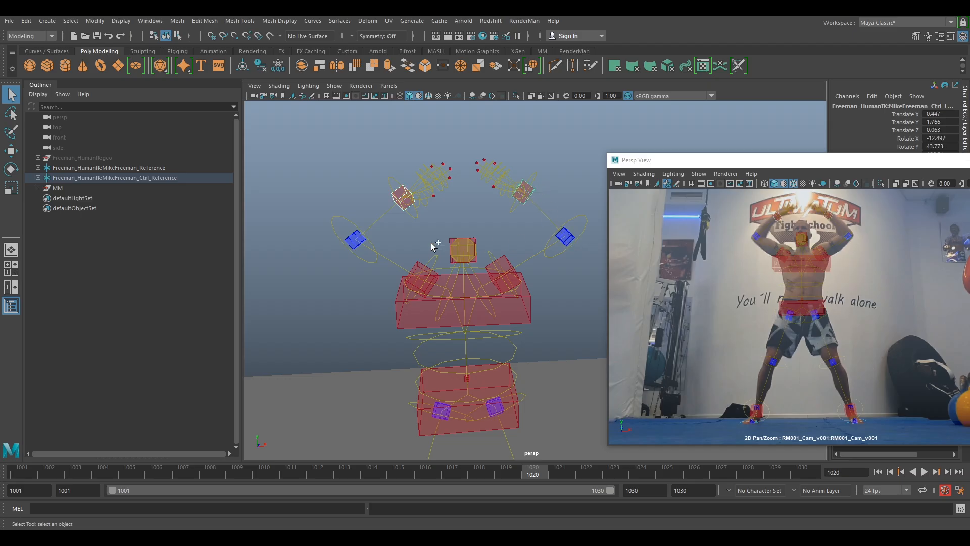
{"action": "left_click", "coordinate": [354, 240]}
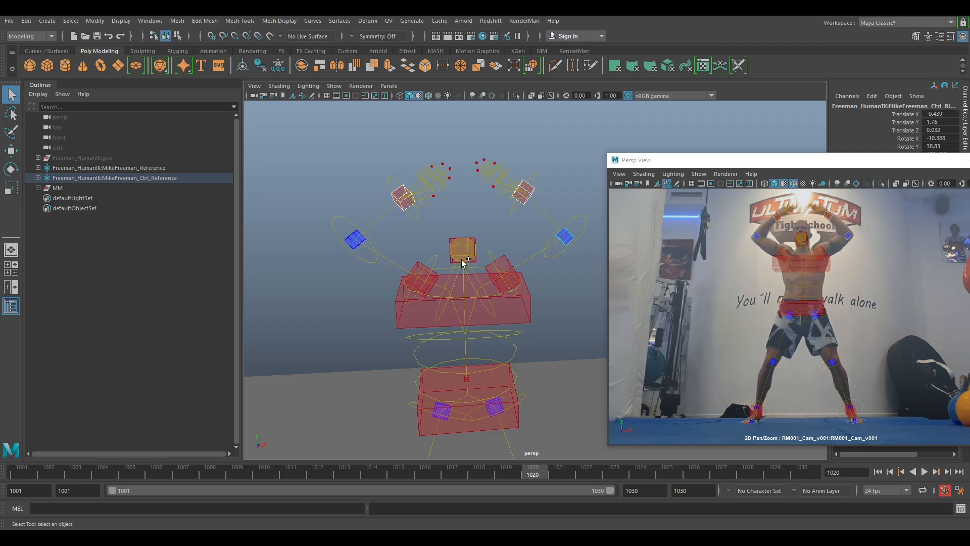
{"action": "left_click", "coordinate": [422, 270]}
{"action": "left_click", "coordinate": [526, 321]}
{"action": "left_click", "coordinate": [505, 377]}
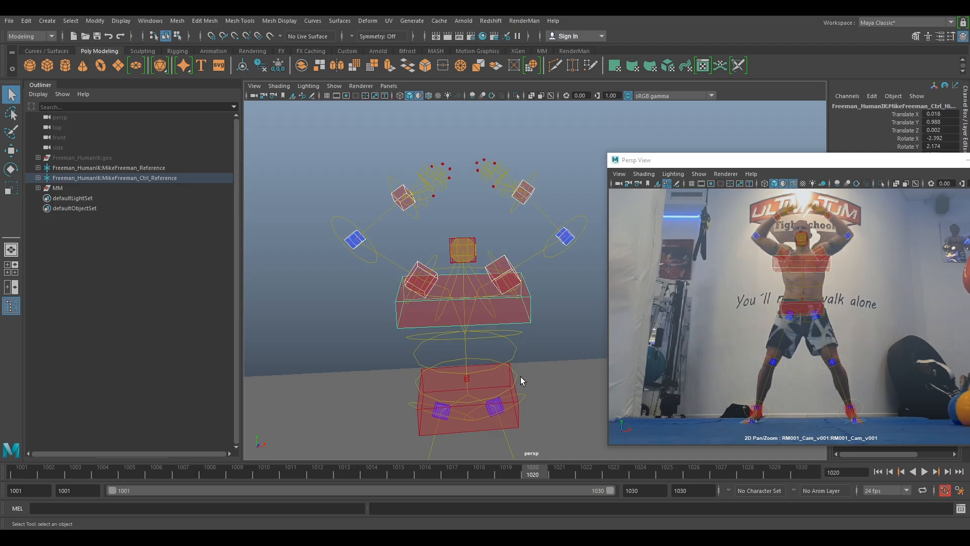
Add both knee controls and both ankle controls to the selection
{"action": "middle_click_drag", "start_coordinate": [511, 406], "coordinate": [489, 256], "text": "alt"}
{"action": "left_click_drag", "start_coordinate": [487, 323], "coordinate": [489, 280], "text": "alt"}
{"action": "middle_click_drag", "start_coordinate": [493, 326], "coordinate": [500, 264], "text": "alt"}
{"action": "left_click", "coordinate": [403, 305]}
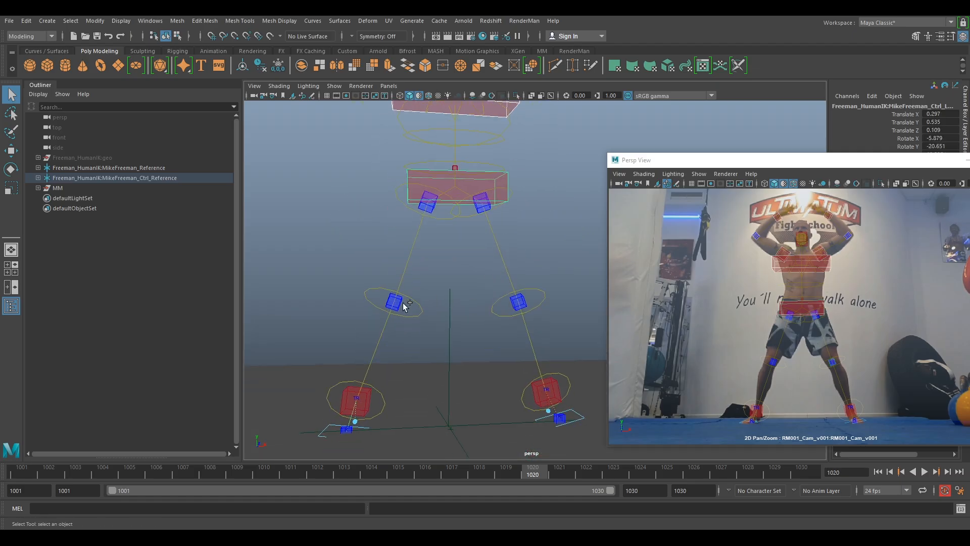
{"action": "left_click", "coordinate": [401, 303], "text": "shift"}
{"action": "left_click", "coordinate": [365, 397], "text": "shift"}
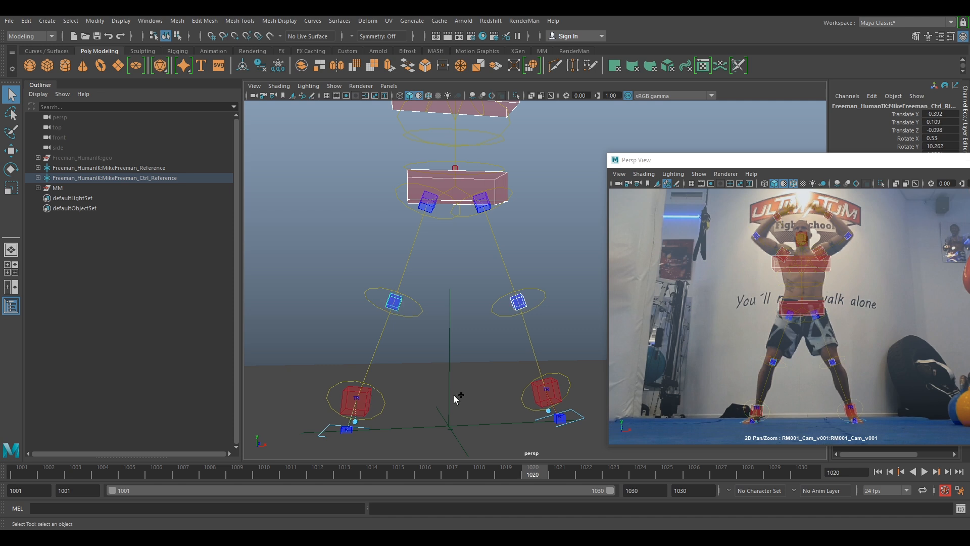
{"action": "left_click", "coordinate": [558, 389], "text": "shift"}
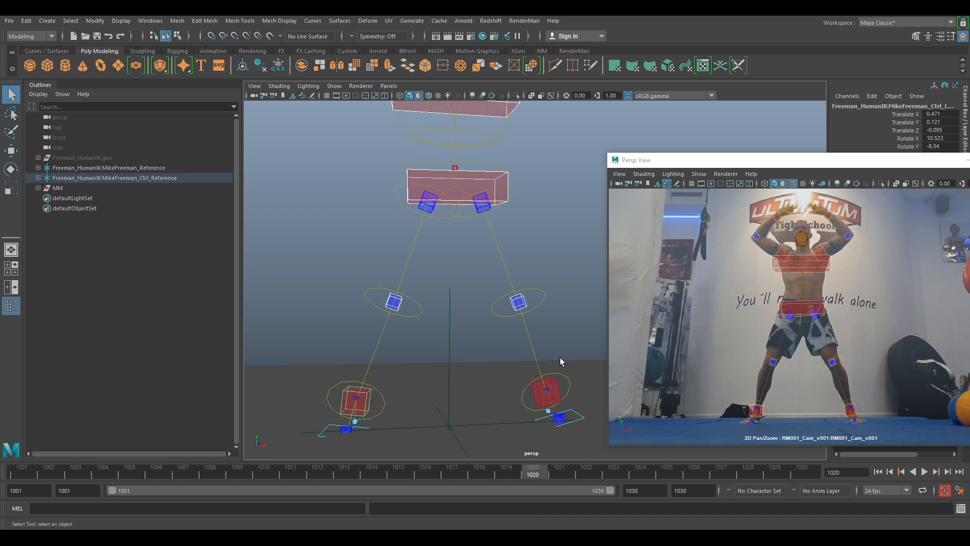
Add the head control to the selection and set a keyframe on all selected controls at frame 1020
{"action": "mouse_move", "coordinate": [537, 227]}
{"action": "middle_mouse_down", "text": "alt"}
{"action": "mouse_move", "coordinate": [526, 240]}
{"action": "mouse_move", "coordinate": [524, 336]}
{"action": "middle_mouse_up", "text": "alt"}
{"action": "middle_click_drag", "start_coordinate": [488, 181], "coordinate": [497, 247], "text": "alt"}
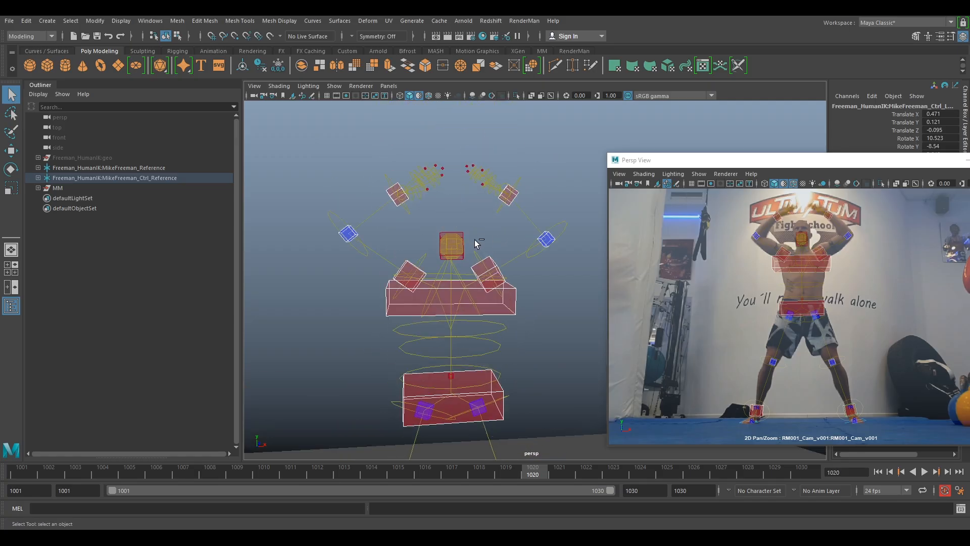
{"action": "left_click", "coordinate": [462, 235], "text": "shift"}
{"action": "left_click_drag", "start_coordinate": [484, 242], "coordinate": [462, 277], "text": "alt"}
{"action": "key", "text": "s"}
Uncover the channel values and check the keyed channels on the wrist and right elbow controls
{"action": "left_click_drag", "start_coordinate": [877, 165], "coordinate": [790, 227]}
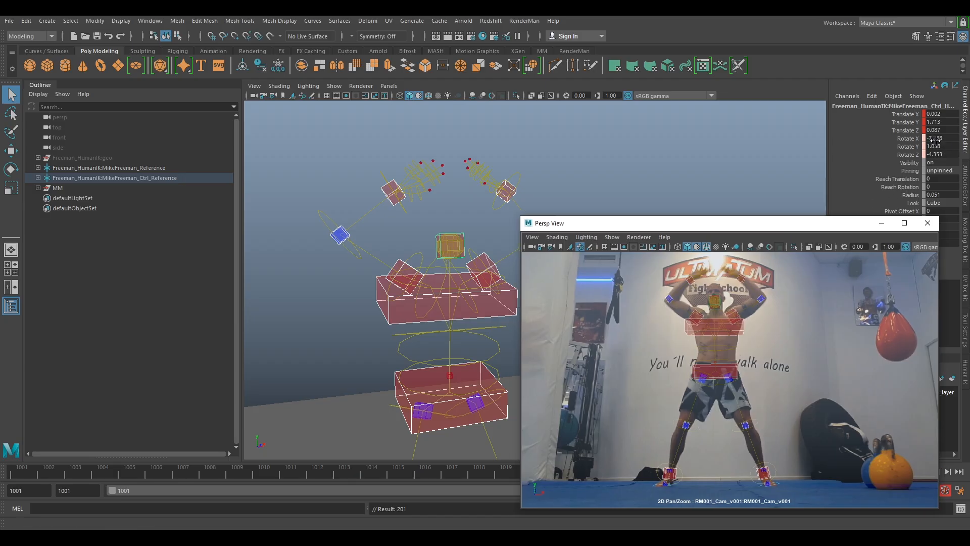
{"action": "left_click", "coordinate": [576, 168]}
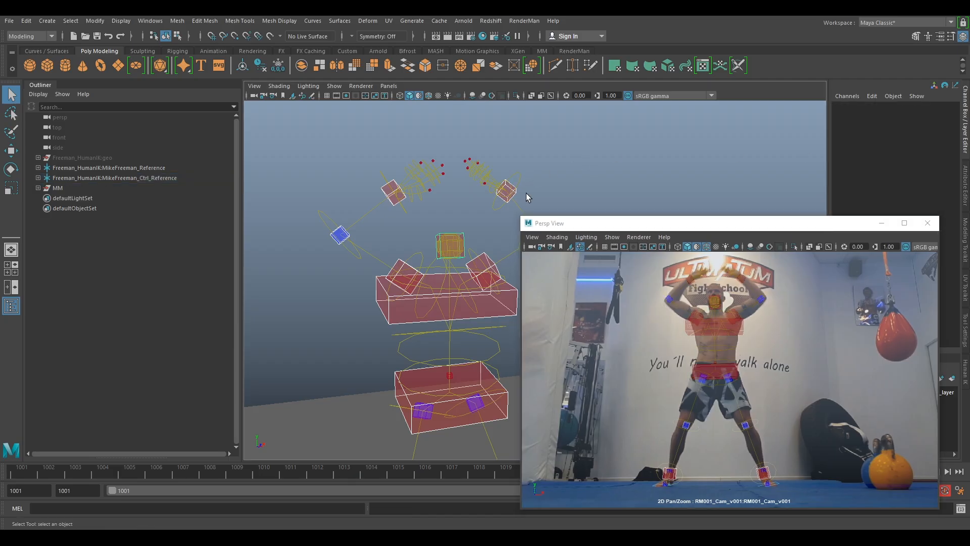
{"action": "left_click", "coordinate": [514, 194]}
{"action": "left_click", "coordinate": [391, 194]}
{"action": "left_click", "coordinate": [342, 232]}
Undo back to the full control selection before the keyframe, and key the selected controls again at frame 1020
{"action": "key", "text": "ctrl+z"}
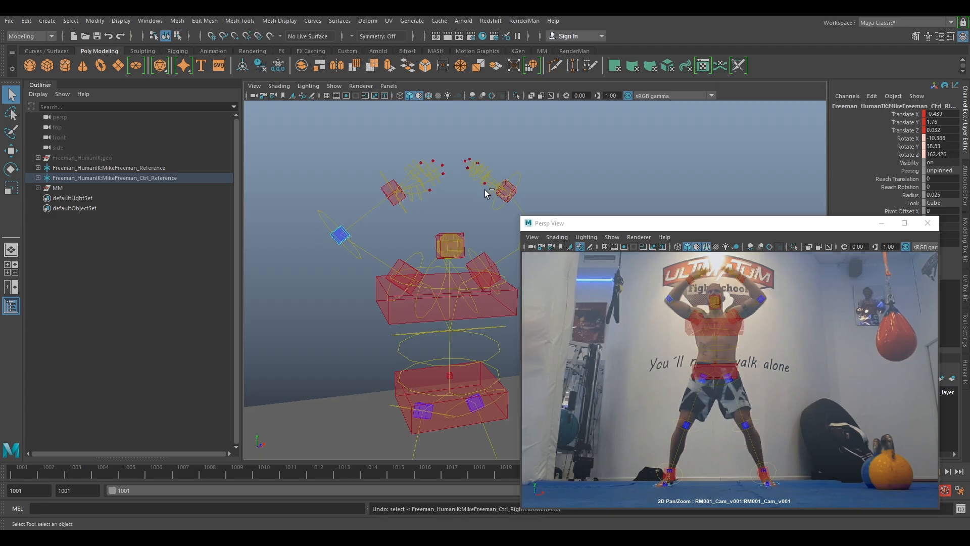
{"action": "key", "text": "ctrl+z"}
{"action": "key", "text": "ctrl+z"}
{"action": "key", "text": "ctrl+z"}
{"action": "key", "text": "ctrl+z"}
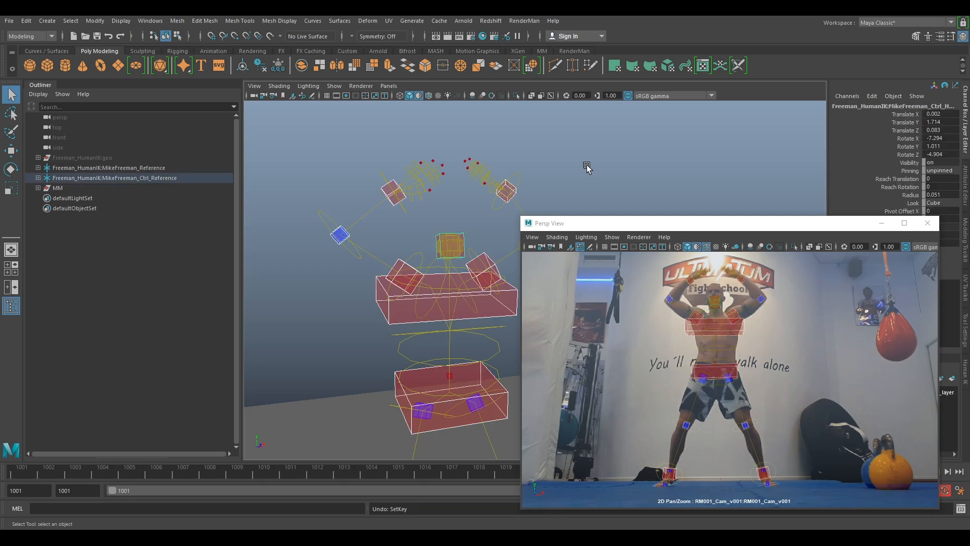
{"action": "key", "text": "w"}
{"action": "key", "text": "s"}
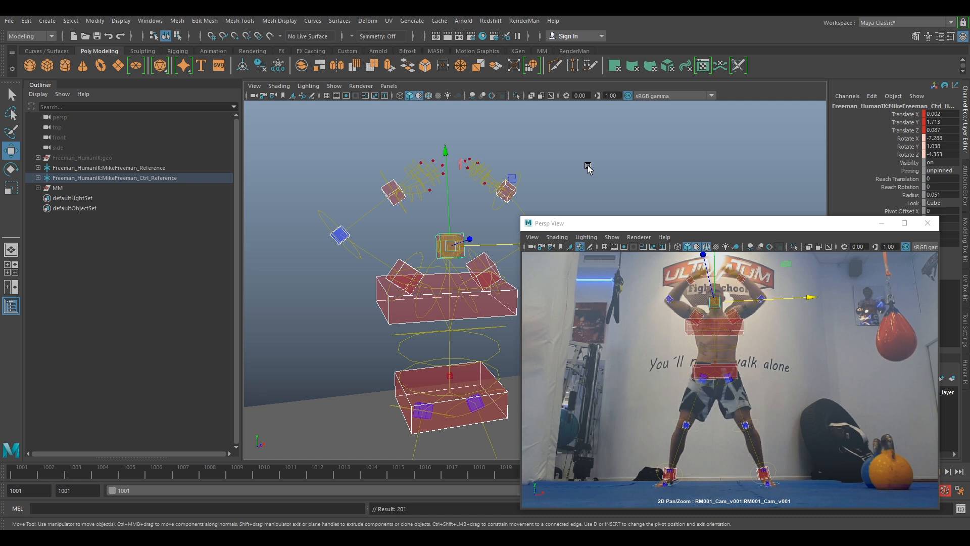
Select only the head control with the Rotate tool active, and move the camera view window clear of the timeline
{"action": "key", "text": "e"}
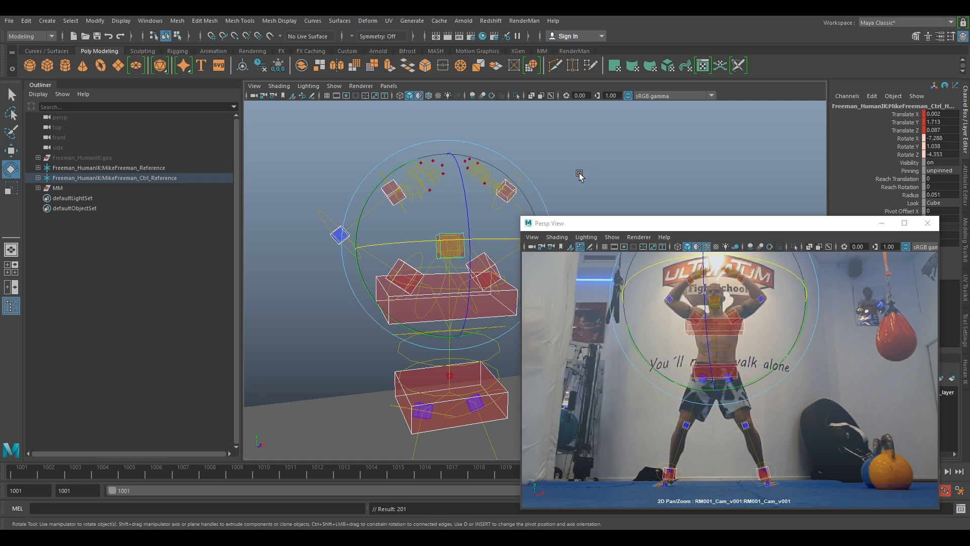
{"action": "left_click", "coordinate": [577, 174]}
{"action": "left_click", "coordinate": [440, 238]}
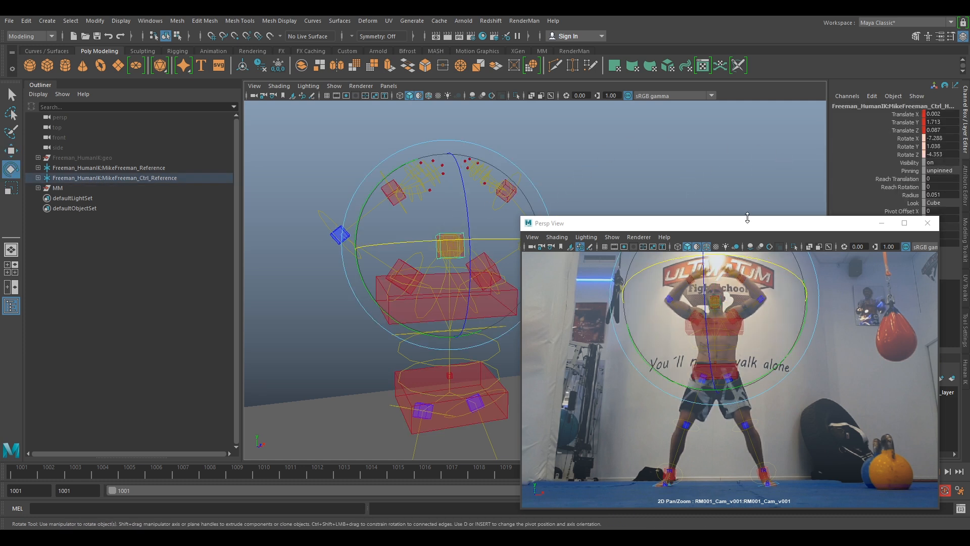
{"action": "left_click_drag", "start_coordinate": [770, 223], "coordinate": [781, 154]}
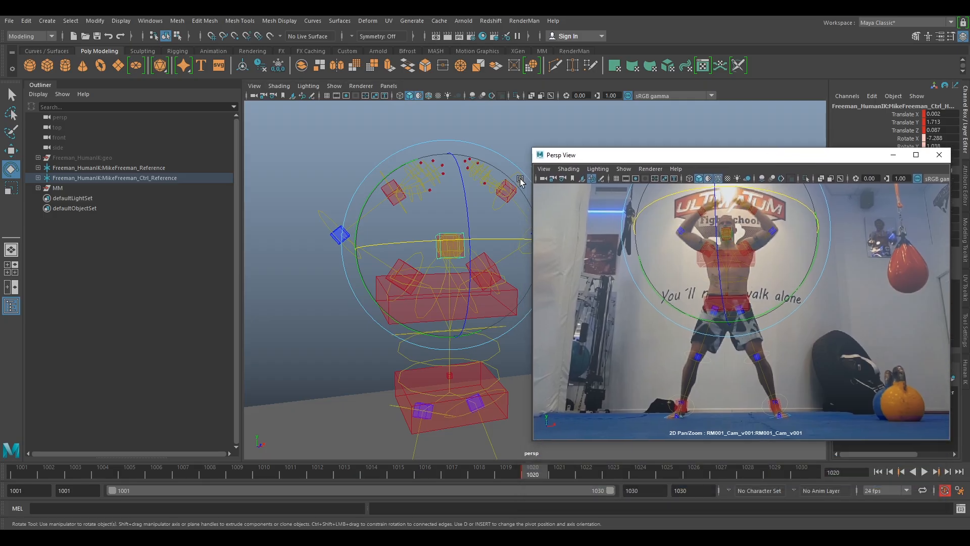
Show the Freeman_HumanIK:geo group again and review the body's pose from the front
{"action": "left_click", "coordinate": [93, 155]}
{"action": "key", "text": "h"}
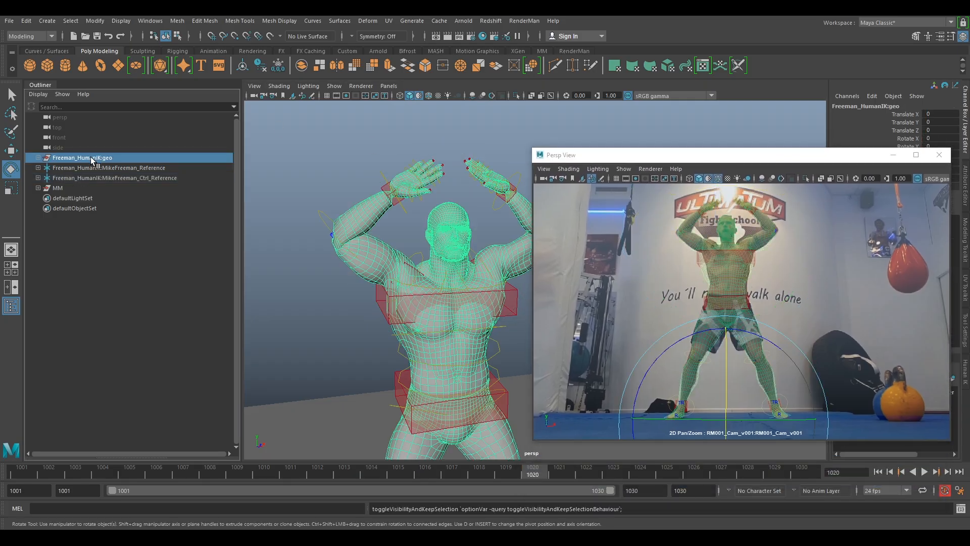
{"action": "middle_click_drag", "start_coordinate": [403, 199], "coordinate": [390, 173], "text": "alt"}
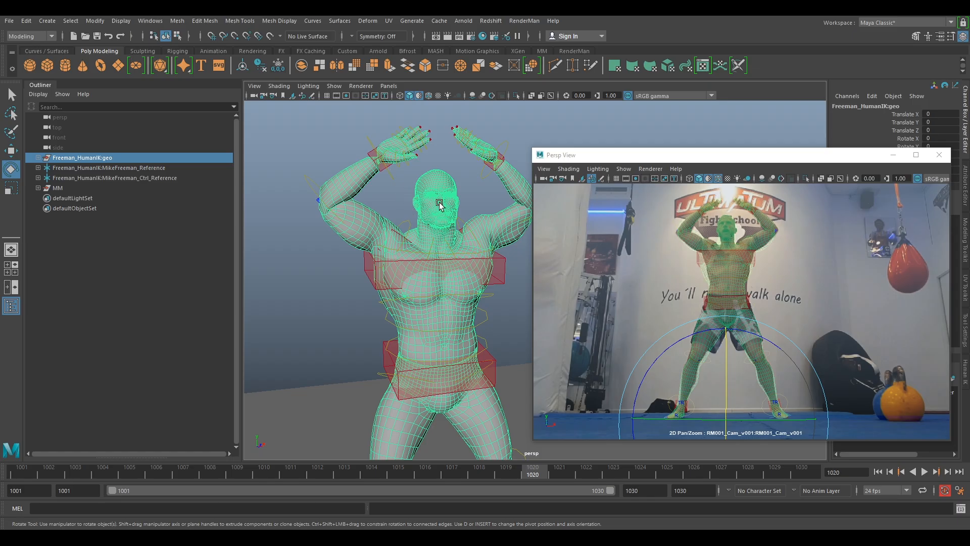
{"action": "left_click_drag", "start_coordinate": [447, 205], "coordinate": [427, 213], "text": "alt"}
{"action": "middle_click_drag", "start_coordinate": [452, 244], "coordinate": [455, 238], "text": "alt"}
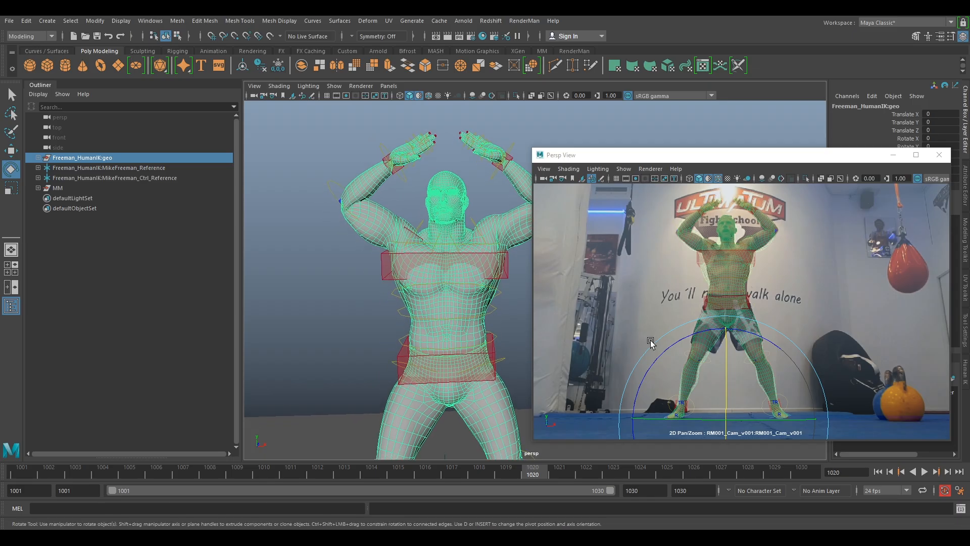
{"action": "middle_click_drag", "start_coordinate": [495, 397], "coordinate": [455, 367], "text": "alt"}
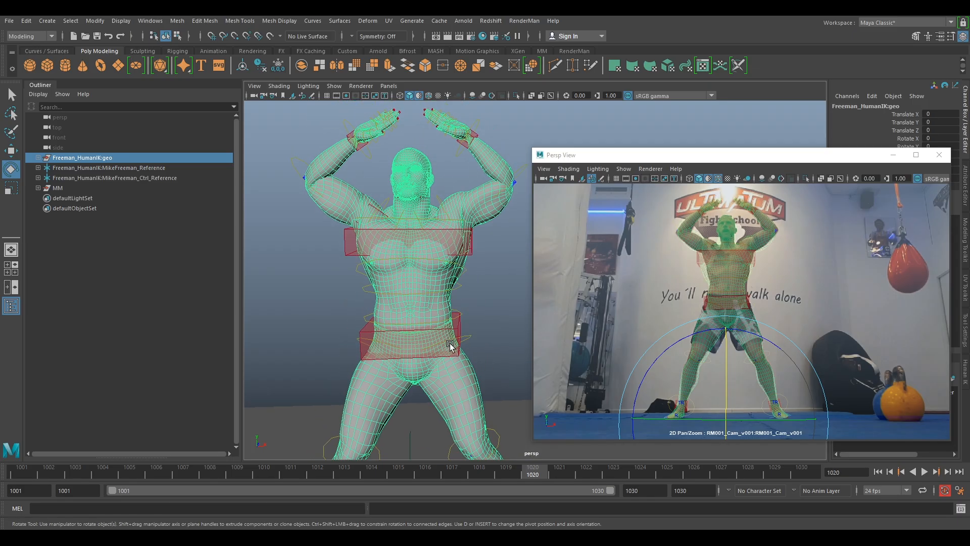
Examine the keyed channels of the hips and left ankle controls at frame 1020
{"action": "left_click", "coordinate": [348, 250]}
{"action": "left_click", "coordinate": [399, 333]}
{"action": "middle_click_drag", "start_coordinate": [461, 394], "coordinate": [430, 250], "text": "alt"}
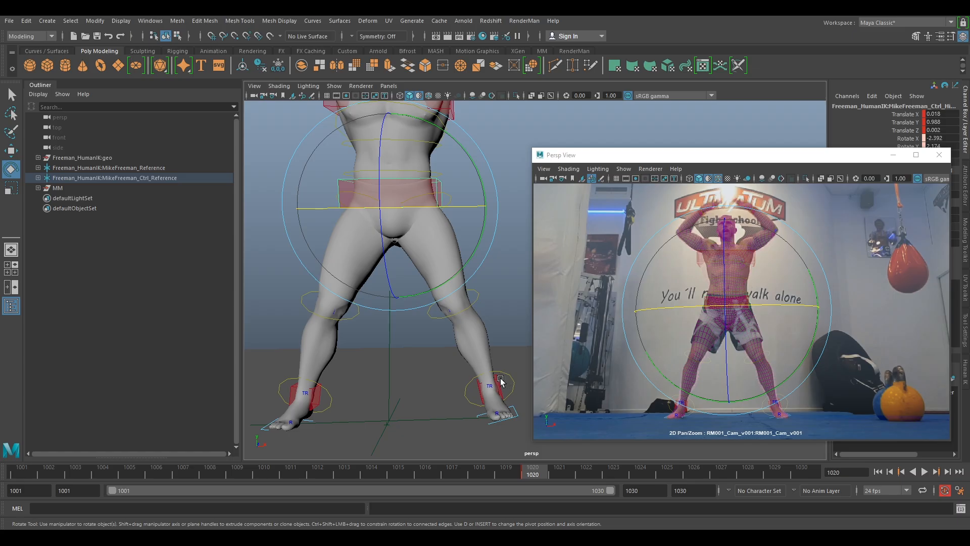
{"action": "left_click", "coordinate": [499, 380]}
{"action": "middle_click_drag", "start_coordinate": [475, 284], "coordinate": [484, 379], "text": "alt"}
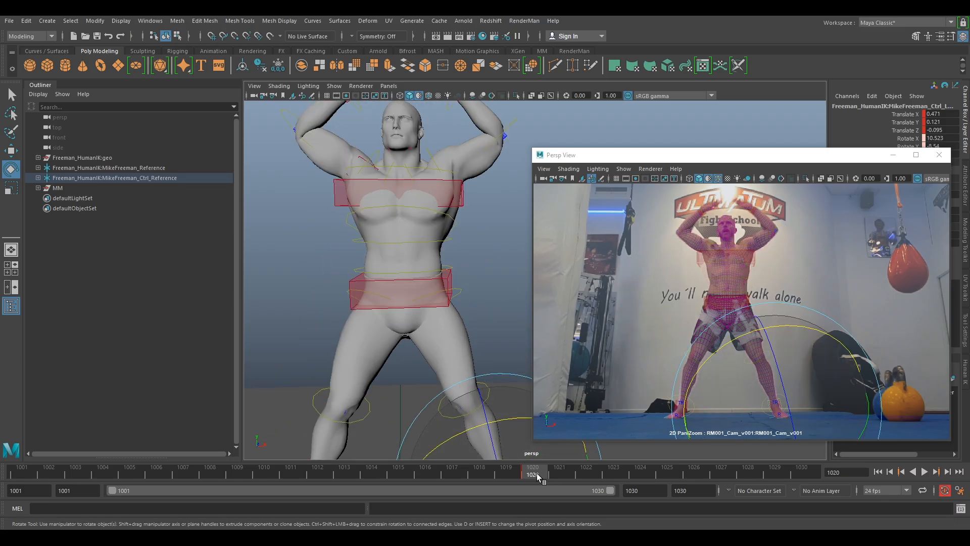
Play the sequence around frames 1020 to 1030, and set the current frame to 1025
{"action": "key", "text": "alt+v"}
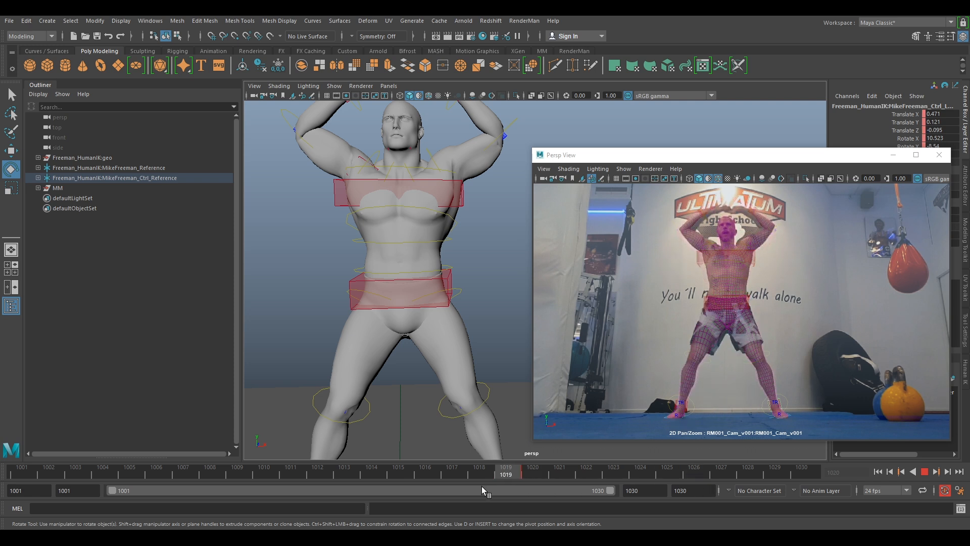
{"action": "left_click", "coordinate": [528, 474]}
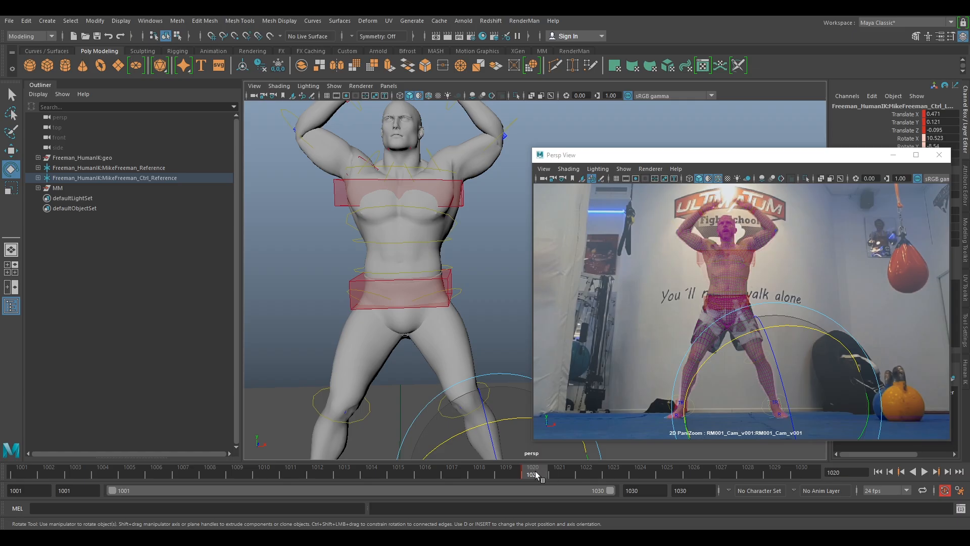
{"action": "key", "text": "alt+v"}
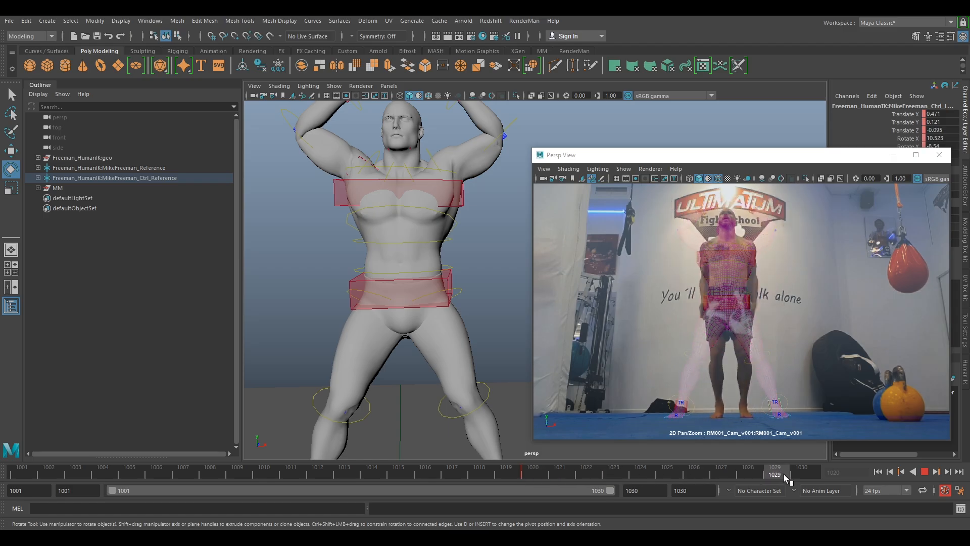
{"action": "left_click", "coordinate": [805, 474]}
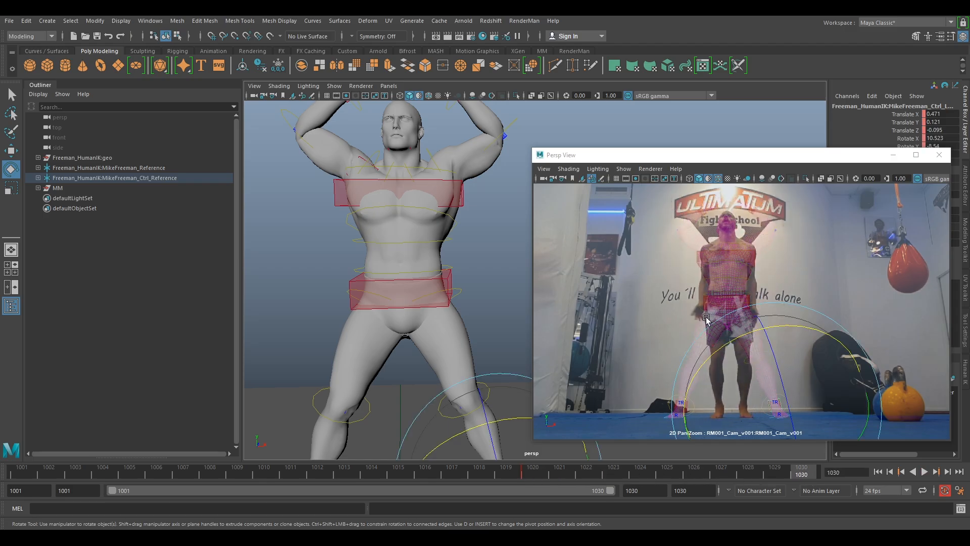
{"action": "left_click_drag", "start_coordinate": [798, 473], "coordinate": [668, 473]}
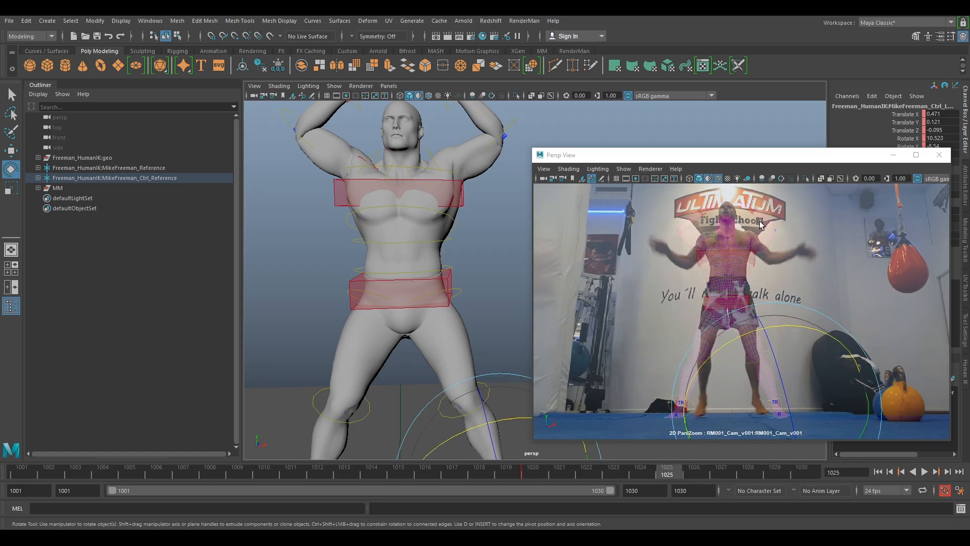
{"action": "left_click_drag", "start_coordinate": [586, 476], "coordinate": [662, 476]}
Move the hips control up at frame 1025 to a Translate Y of about 1.1, following the performer's jump
{"action": "scroll", "coordinate": [758, 243], "scroll_direction": "up", "scroll_amount": 3}
{"action": "middle_click_drag", "start_coordinate": [779, 253], "coordinate": [804, 302]}
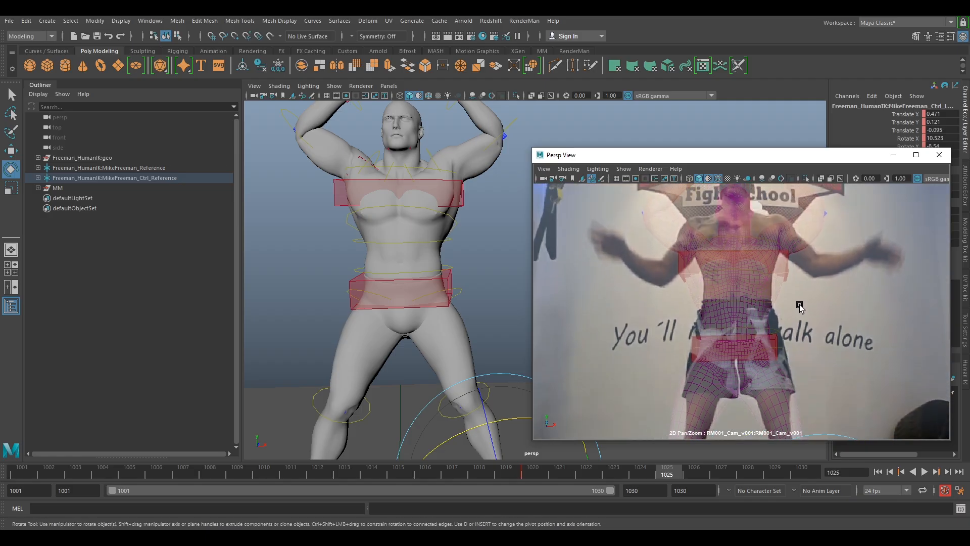
{"action": "left_click", "coordinate": [760, 338]}
{"action": "scroll", "coordinate": [835, 308], "scroll_direction": "down", "scroll_amount": 2}
{"action": "middle_click_drag", "start_coordinate": [835, 308], "coordinate": [837, 282]}
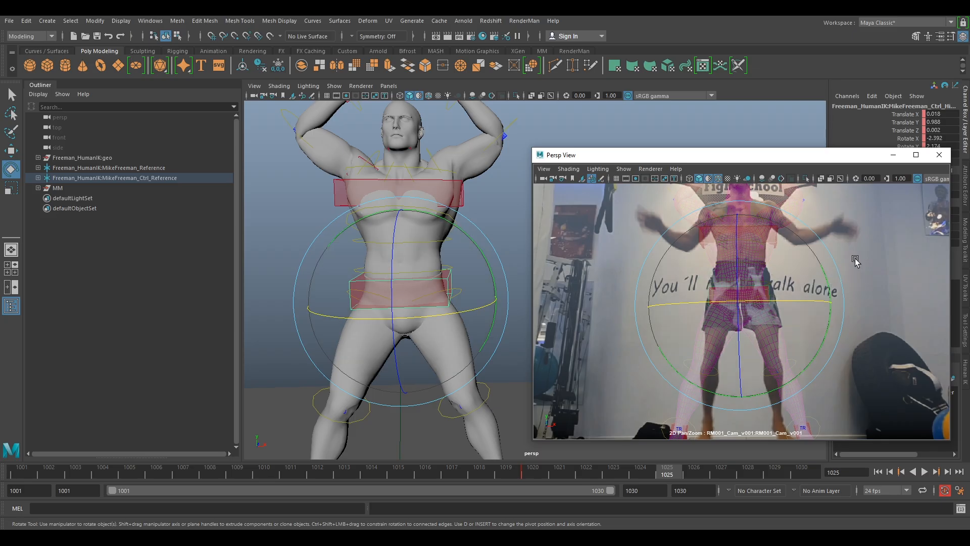
{"action": "middle_click_drag", "start_coordinate": [741, 250], "coordinate": [738, 245]}
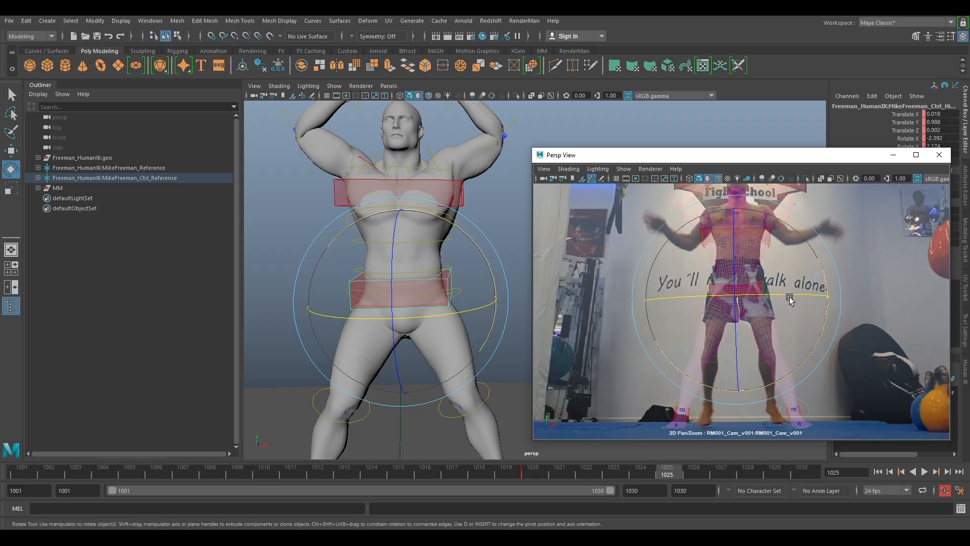
{"action": "key", "text": "w"}
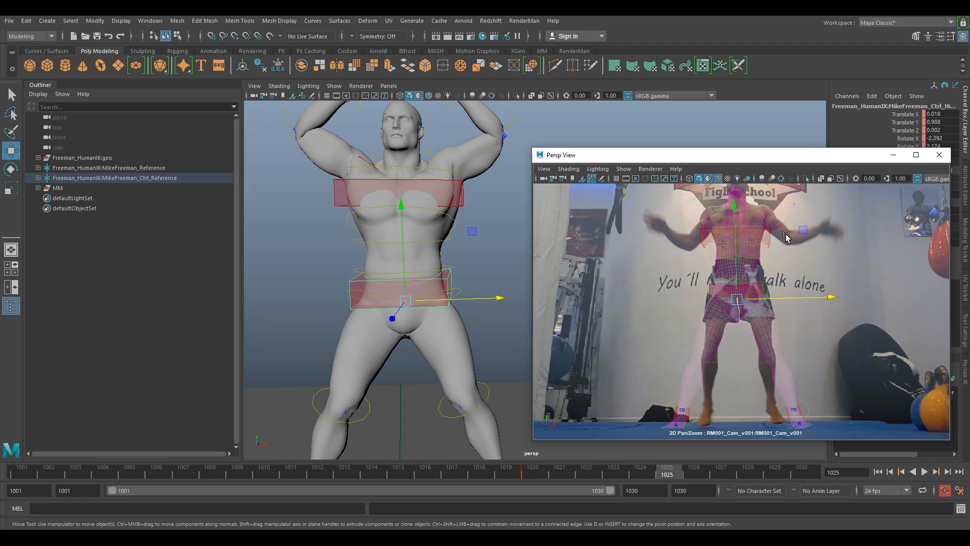
{"action": "scroll", "coordinate": [816, 258], "scroll_direction": "up", "scroll_amount": 2}
{"action": "left_click", "coordinate": [837, 273]}
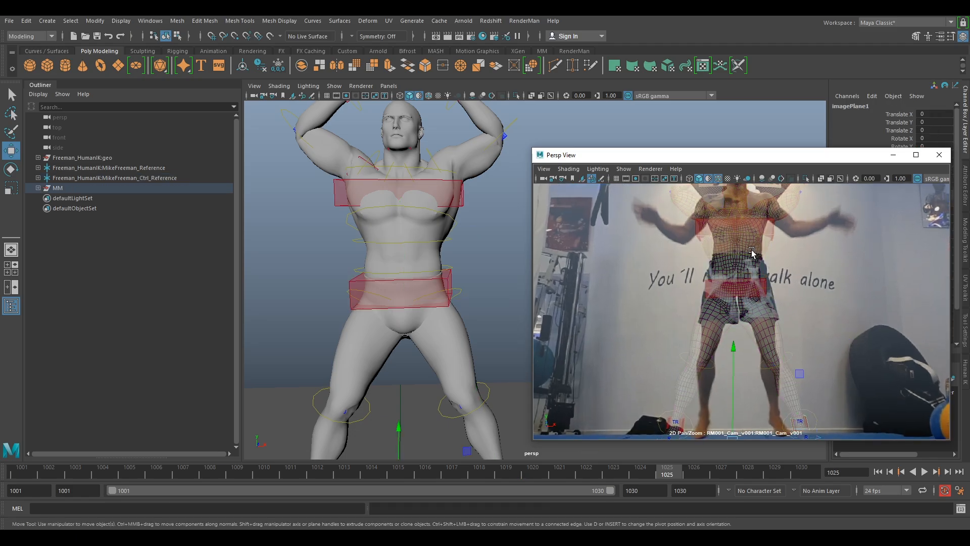
{"action": "left_click", "coordinate": [754, 283]}
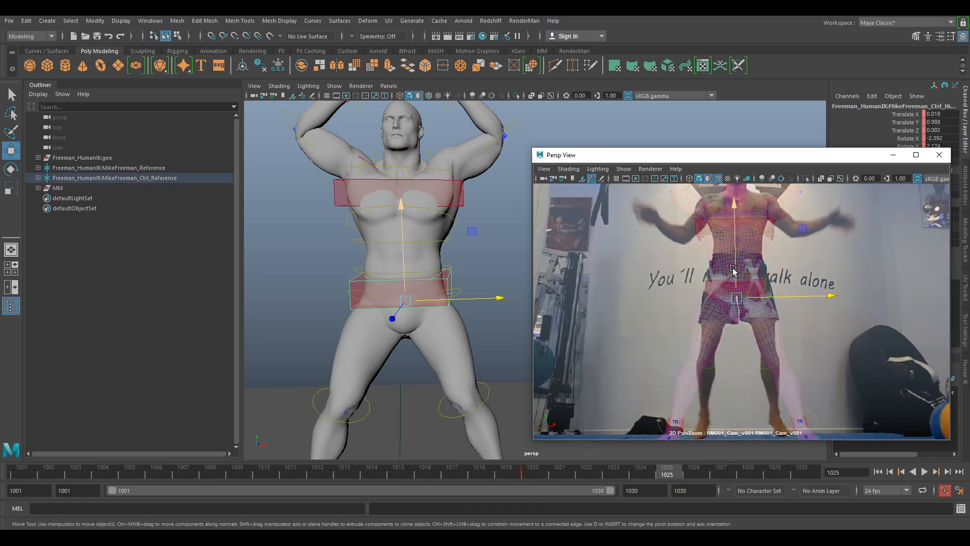
{"action": "left_click_drag", "start_coordinate": [733, 271], "coordinate": [732, 244]}
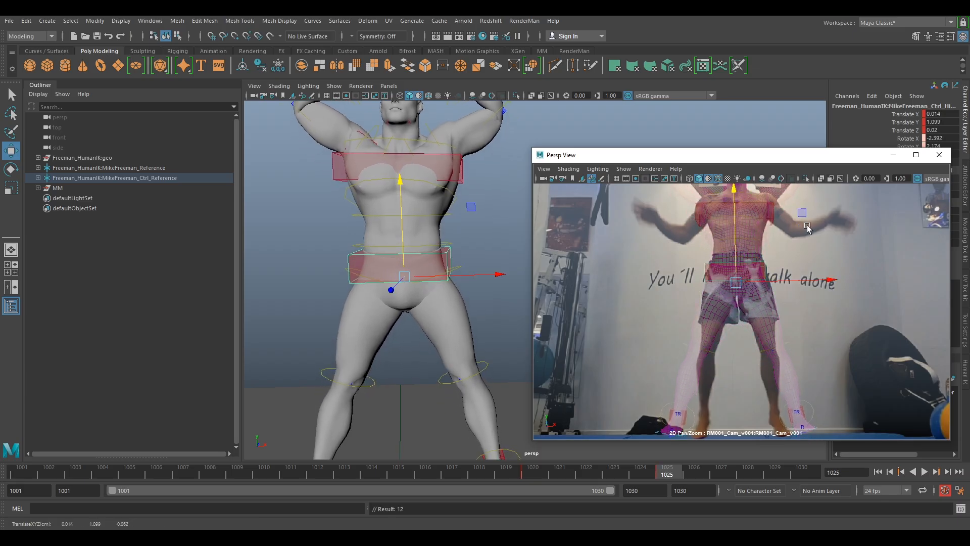
Nudge the hips control further up to a Translate Y of about 1.119 to line up with the performer's shorts
{"action": "scroll", "coordinate": [807, 229], "scroll_direction": "up", "scroll_amount": 2}
{"action": "left_click_drag", "start_coordinate": [723, 310], "coordinate": [724, 307]}
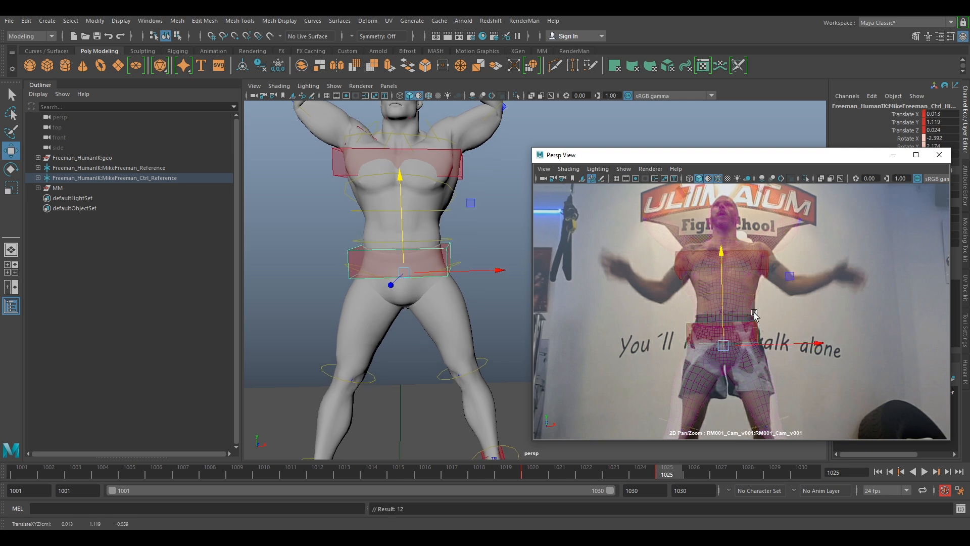
{"action": "left_click_drag", "start_coordinate": [723, 286], "coordinate": [723, 286]}
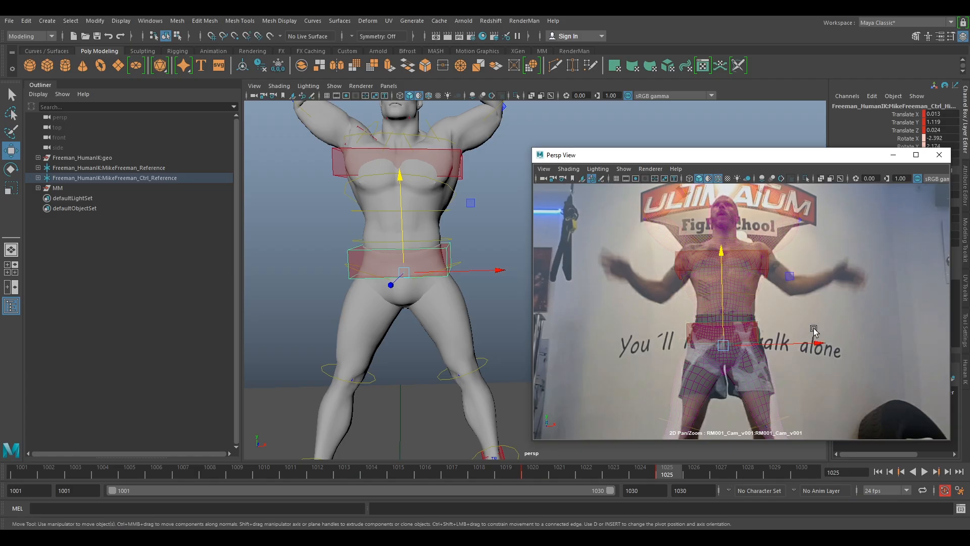
Flip repeatedly between the keys at frames 1020 and 1025 to compare the hips and waist fit against the performer
{"action": "key", "text": "comma"}
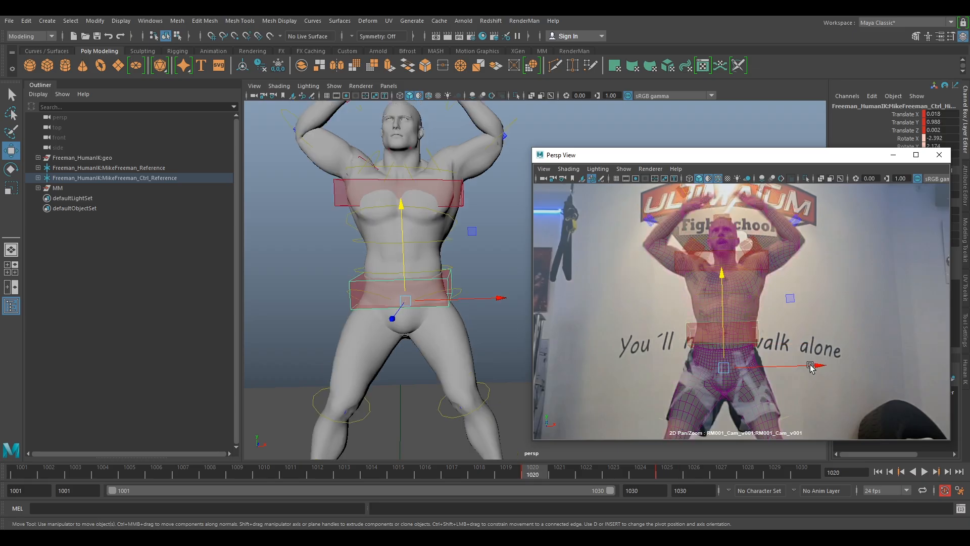
{"action": "key", "text": "period"}
{"action": "key", "text": "comma"}
{"action": "key", "text": "period"}
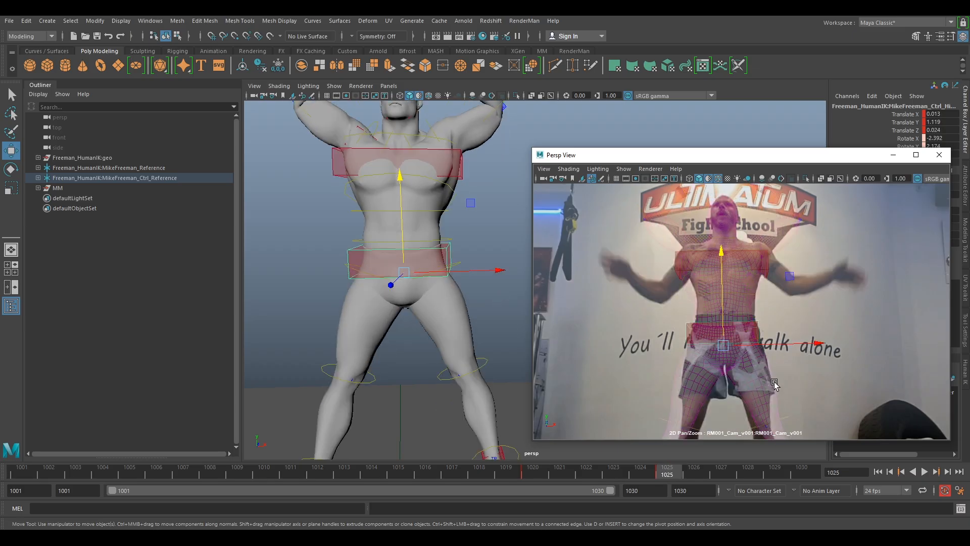
{"action": "key", "text": "comma"}
{"action": "key", "text": "period"}
{"action": "key", "text": "comma"}
{"action": "key", "text": "period"}
{"action": "scroll", "coordinate": [748, 313], "scroll_direction": "up", "scroll_amount": 5}
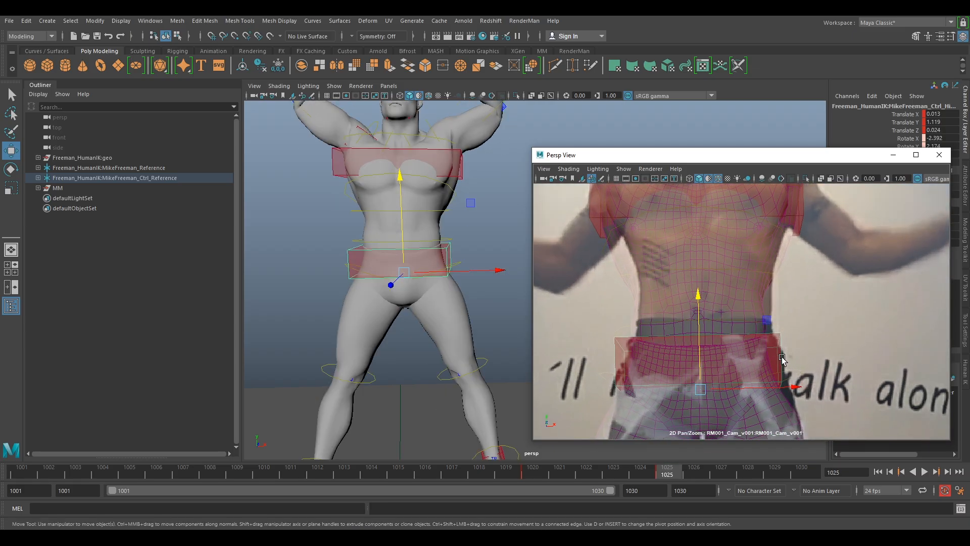
{"action": "key", "text": "comma"}
{"action": "key", "text": "period"}
{"action": "key", "text": "comma"}
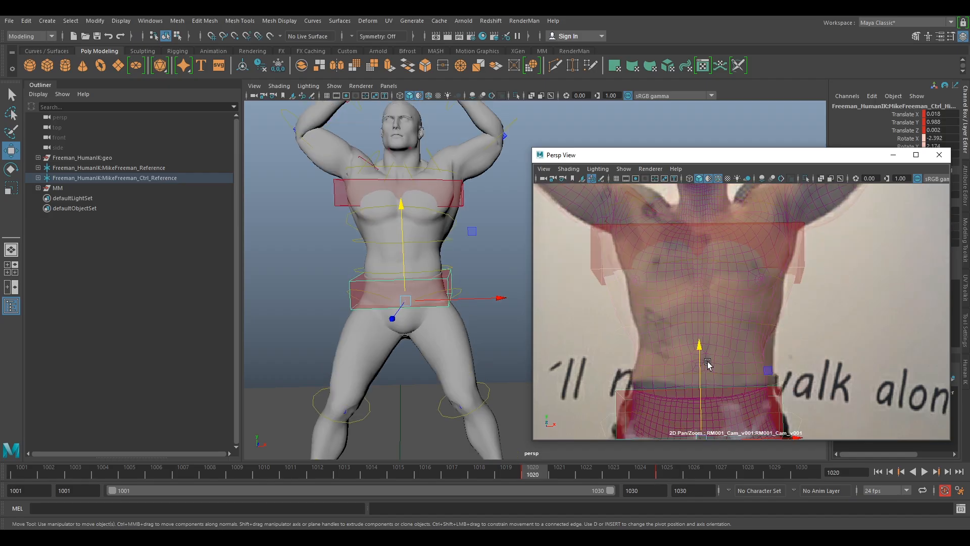
{"action": "key", "text": "period"}
{"action": "key", "text": "comma"}
{"action": "key", "text": "period"}
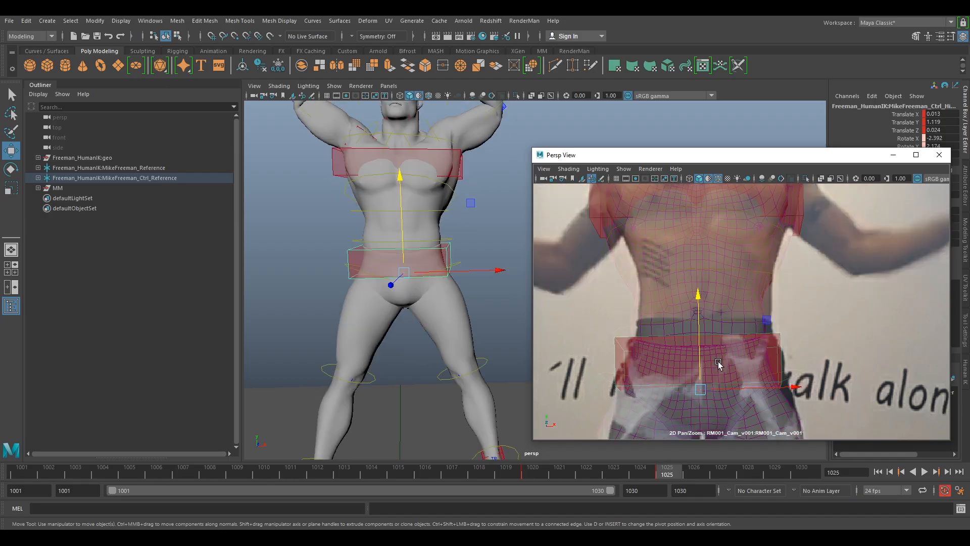
Raise the hips control slightly to a Translate Y of about 1.123, and review the torso fit at frame 1025
{"action": "left_click_drag", "start_coordinate": [700, 312], "coordinate": [698, 311]}
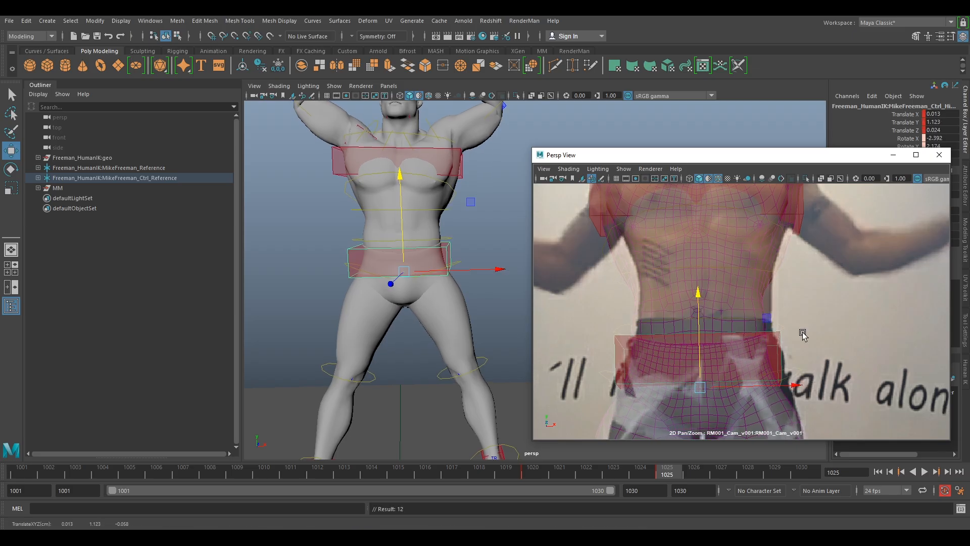
{"action": "right_click_drag", "start_coordinate": [822, 347], "coordinate": [762, 329]}
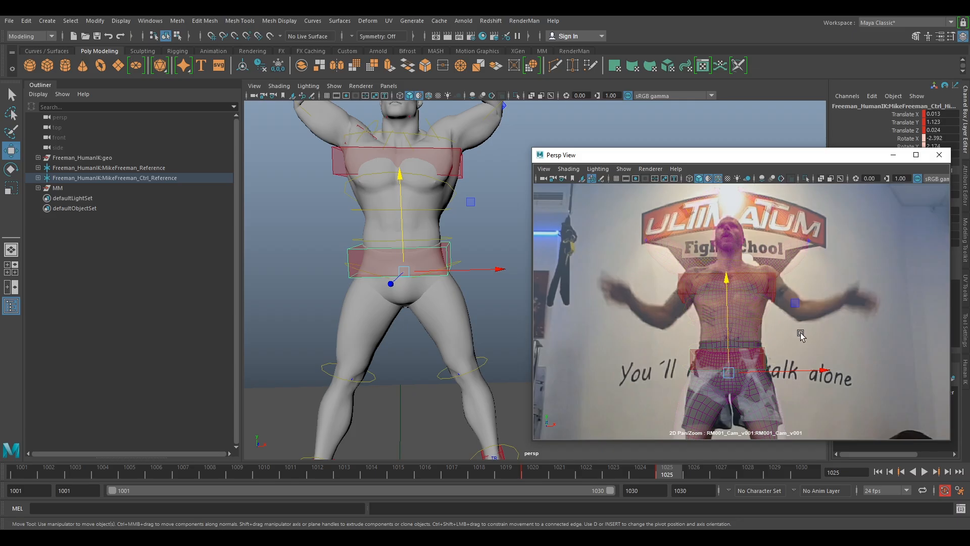
{"action": "right_click_drag", "start_coordinate": [856, 377], "coordinate": [812, 311]}
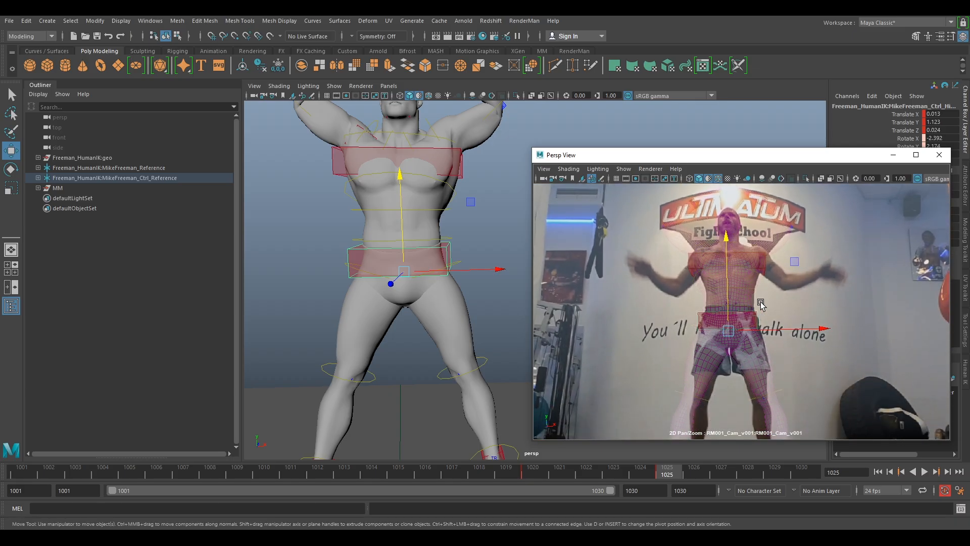
{"action": "right_click_drag", "start_coordinate": [819, 342], "coordinate": [807, 329]}
{"action": "middle_click_drag", "start_coordinate": [776, 302], "coordinate": [773, 283]}
{"action": "right_click_drag", "start_coordinate": [750, 260], "coordinate": [779, 295]}
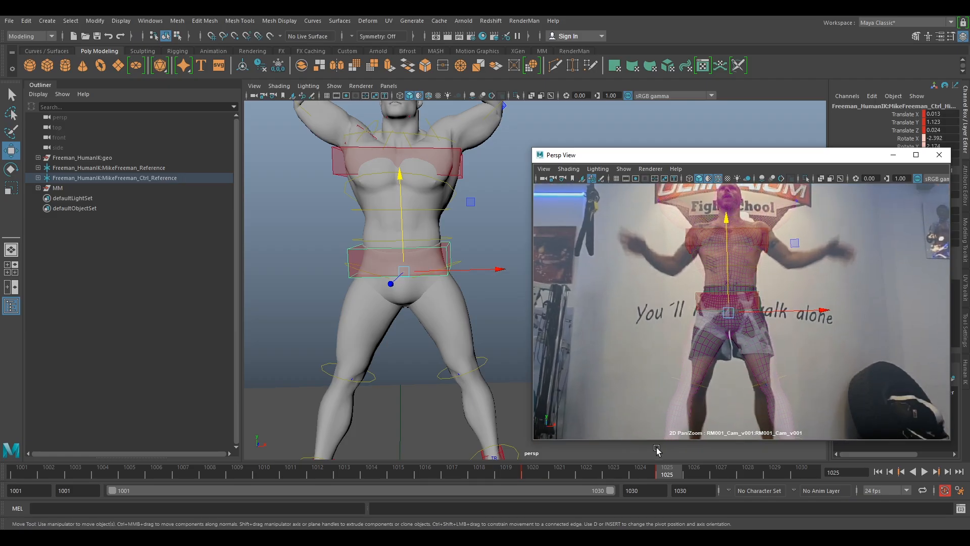
{"action": "right_click_drag", "start_coordinate": [780, 366], "coordinate": [754, 336]}
{"action": "middle_click_drag", "start_coordinate": [779, 321], "coordinate": [779, 341]}
{"action": "mouse_move", "coordinate": [663, 468]}
{"action": "left_mouse_down"}
{"action": "mouse_move", "coordinate": [545, 477]}
{"action": "mouse_move", "coordinate": [613, 481]}
{"action": "mouse_move", "coordinate": [535, 480]}
{"action": "mouse_move", "coordinate": [661, 482]}
{"action": "left_mouse_up"}
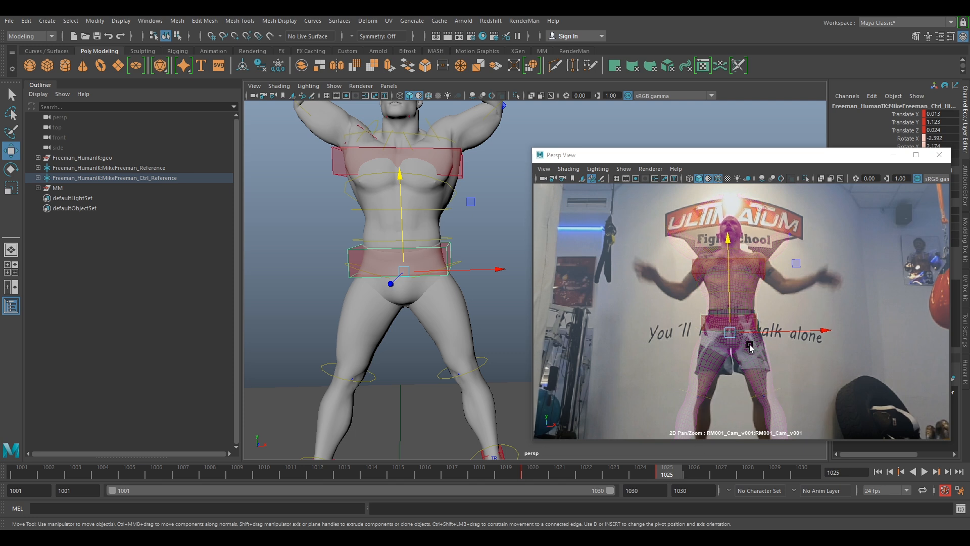
Move the body's right ankle control inward onto the performer's foot at frame 1025, and key it
{"action": "right_click_drag", "start_coordinate": [803, 372], "coordinate": [780, 349]}
{"action": "middle_click_drag", "start_coordinate": [780, 348], "coordinate": [782, 227]}
{"action": "right_click_drag", "start_coordinate": [762, 251], "coordinate": [785, 331]}
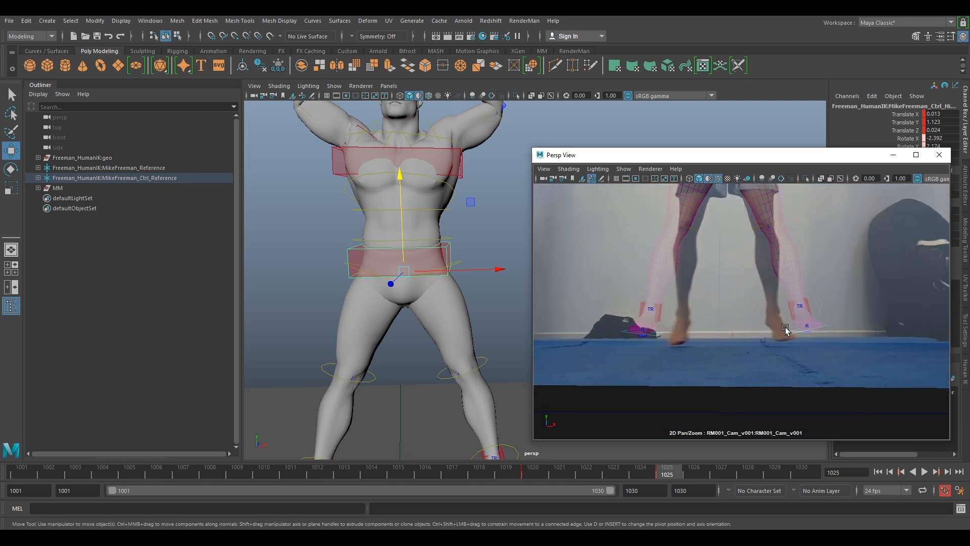
{"action": "left_click", "coordinate": [662, 309]}
{"action": "scroll", "coordinate": [662, 328], "scroll_direction": "up", "scroll_amount": 3}
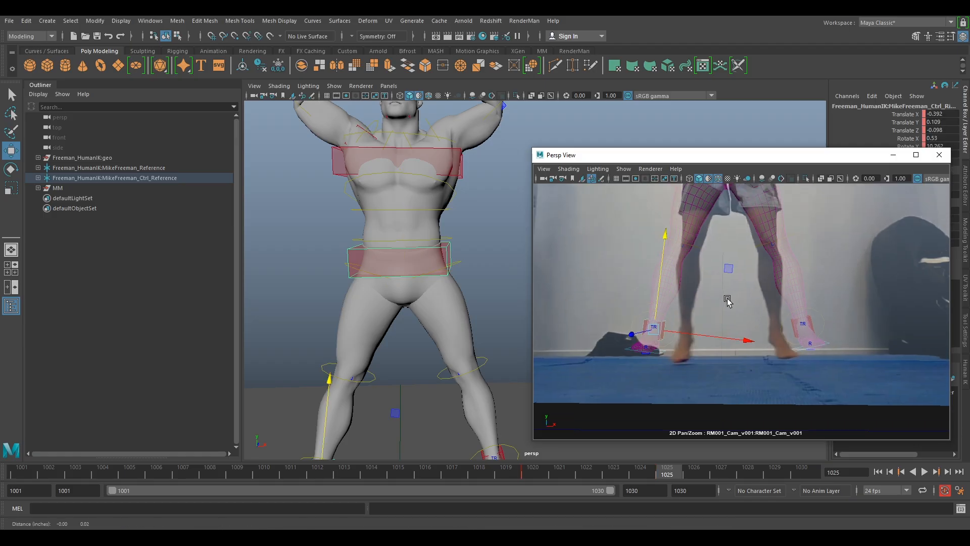
{"action": "left_click_drag", "start_coordinate": [662, 352], "coordinate": [707, 366]}
{"action": "key", "text": "s"}
Refine the right ankle control's position to about X -0.209, Y 0.165, and rotate it to about -5.5, -6.5, 15.2 degrees
{"action": "left_click", "coordinate": [682, 322]}
{"action": "left_click_drag", "start_coordinate": [693, 357], "coordinate": [681, 335]}
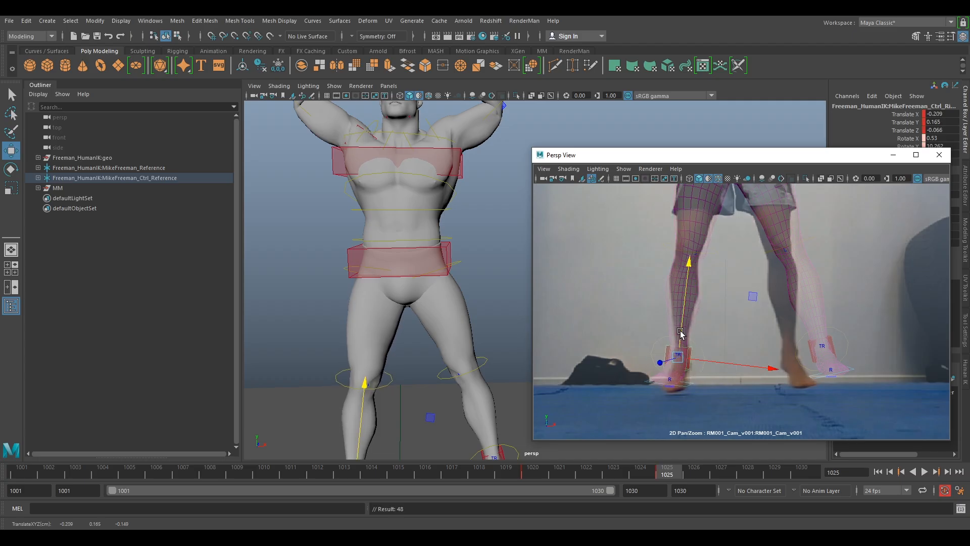
{"action": "key", "text": "e"}
{"action": "left_click_drag", "start_coordinate": [721, 407], "coordinate": [665, 390]}
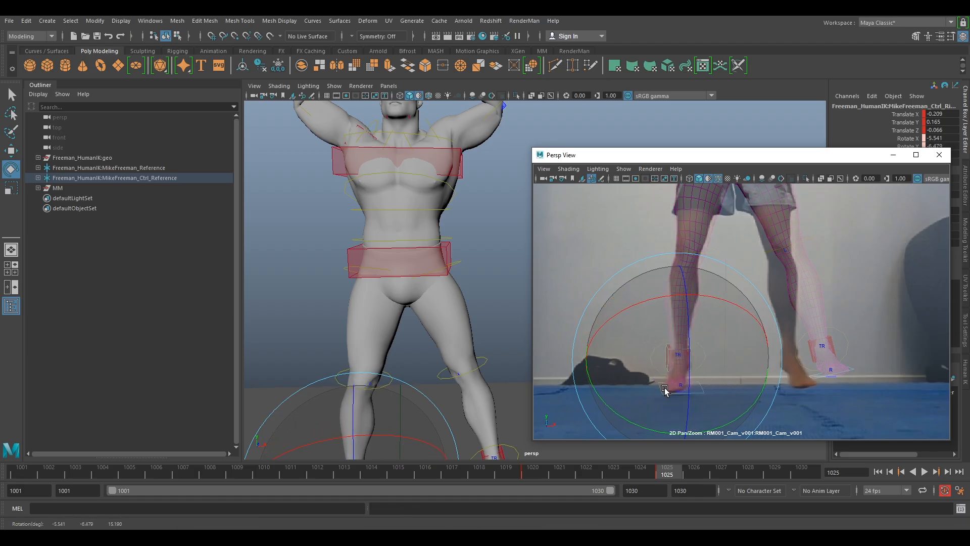
Select the left ankle control with the Move tool, and switch automatic keyframing off and on again
{"action": "key", "text": "w"}
{"action": "left_click", "coordinate": [832, 344]}
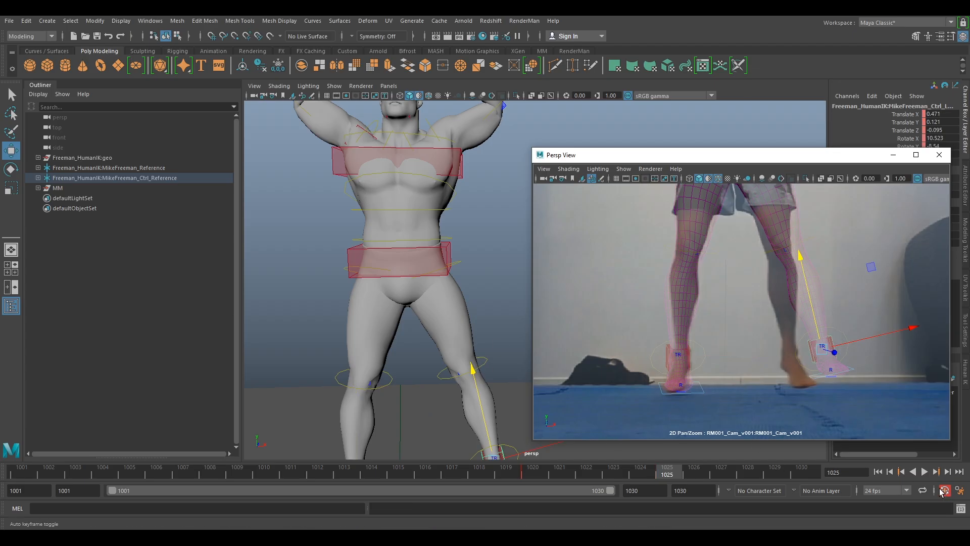
{"action": "left_click", "coordinate": [946, 491]}
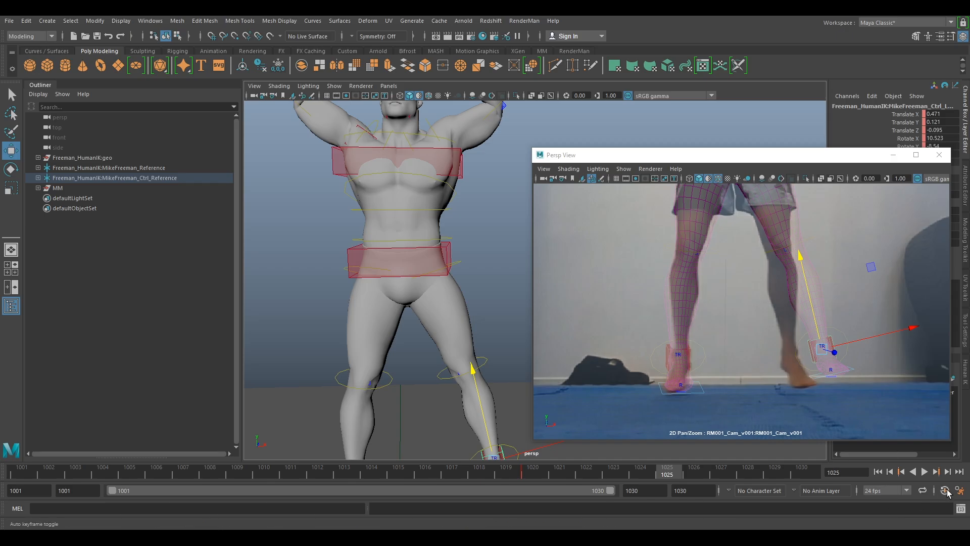
{"action": "left_click", "coordinate": [944, 490]}
Move the left ankle control to about X 0.3, Y 0.174, rotate it to about 6.6, -8, 12.8 degrees, and key it
{"action": "left_click_drag", "start_coordinate": [867, 338], "coordinate": [779, 391]}
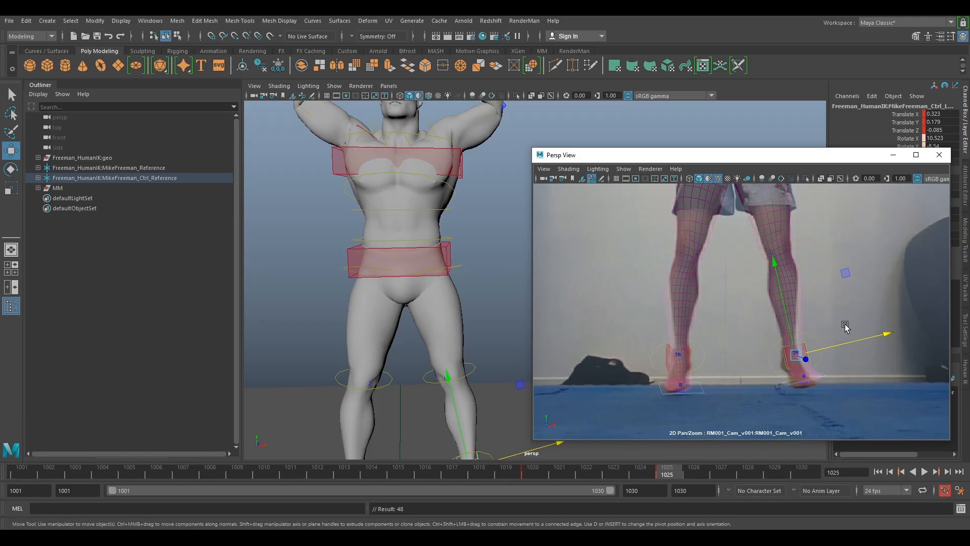
{"action": "left_click_drag", "start_coordinate": [850, 340], "coordinate": [830, 360]}
{"action": "key", "text": "e"}
{"action": "key", "text": "s"}
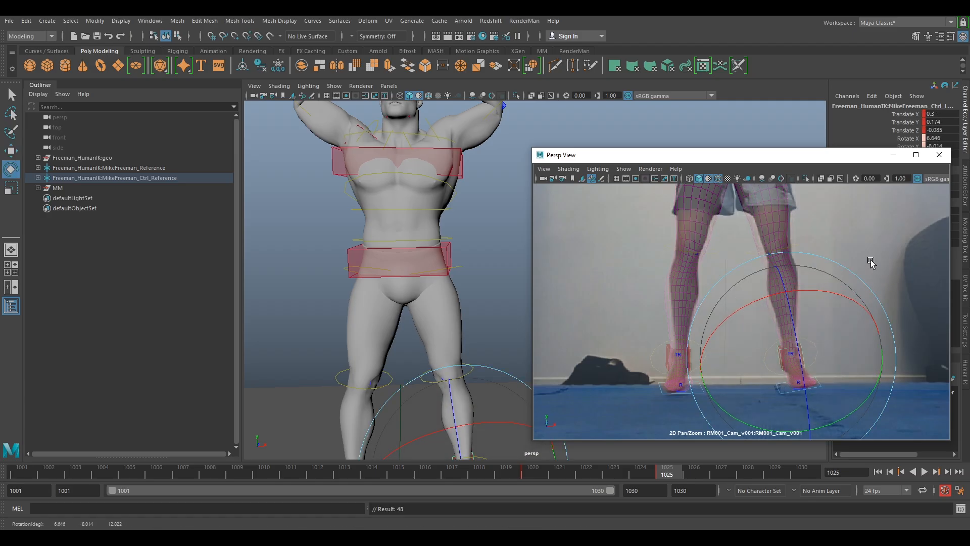
Adjust the hips control to about X 0.028, Y 1.124, Z 0.024 over the performer's shorts at frame 1025
{"action": "right_click_drag", "start_coordinate": [873, 263], "coordinate": [795, 247]}
{"action": "middle_click_drag", "start_coordinate": [813, 256], "coordinate": [819, 344]}
{"action": "left_click", "coordinate": [761, 260]}
{"action": "left_click_drag", "start_coordinate": [766, 267], "coordinate": [763, 271]}
{"action": "key", "text": "w"}
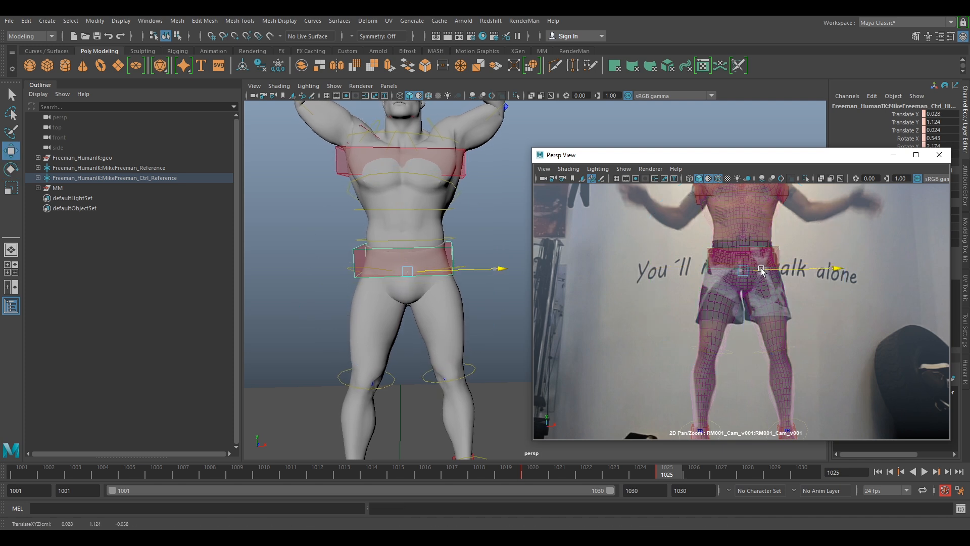
Adjust the left knee control to about X 0.222, Y 0.651, Z 0.009 at frame 1025, and key it
{"action": "left_click", "coordinate": [794, 348]}
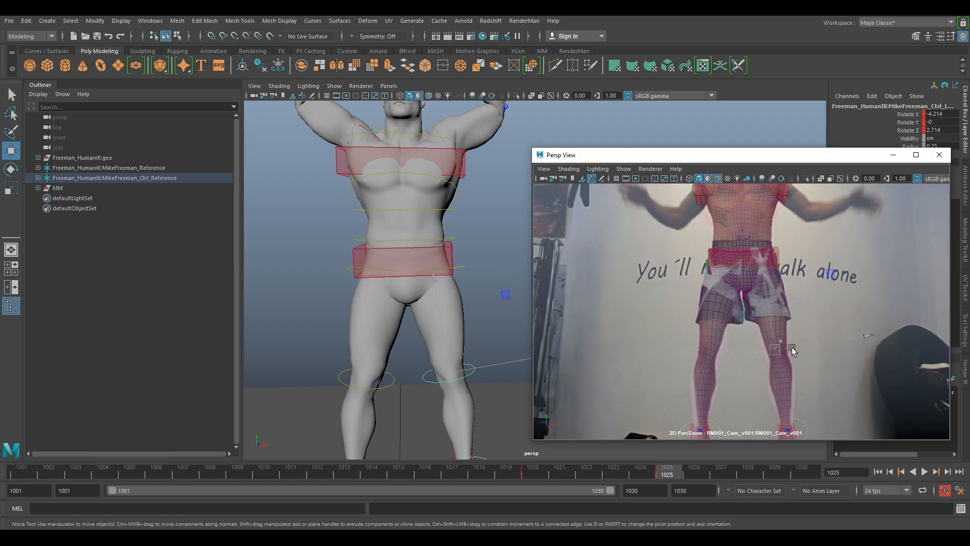
{"action": "key", "text": "e"}
{"action": "left_click", "coordinate": [784, 354]}
{"action": "left_click", "coordinate": [784, 355]}
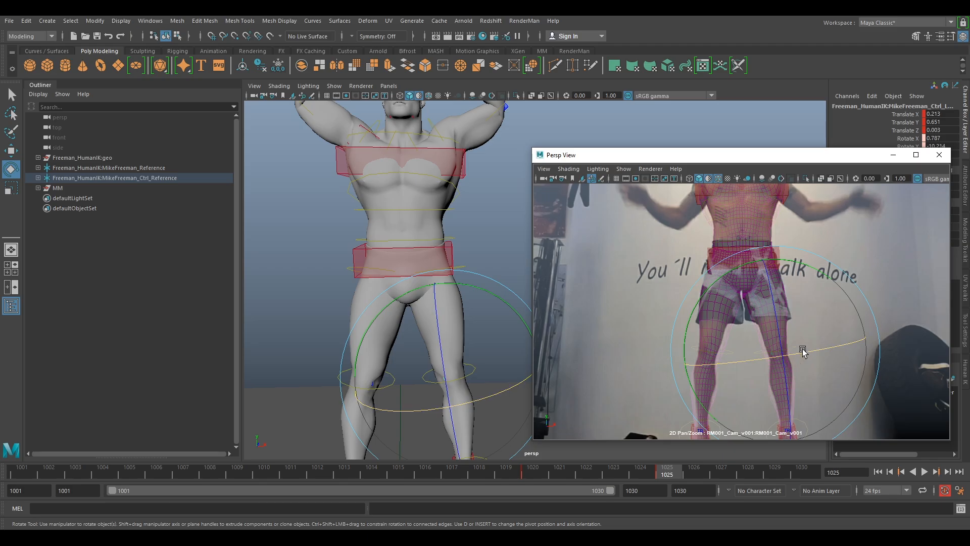
{"action": "key", "text": "w"}
{"action": "left_click_drag", "start_coordinate": [796, 356], "coordinate": [839, 342]}
{"action": "key", "text": "ctrl+z"}
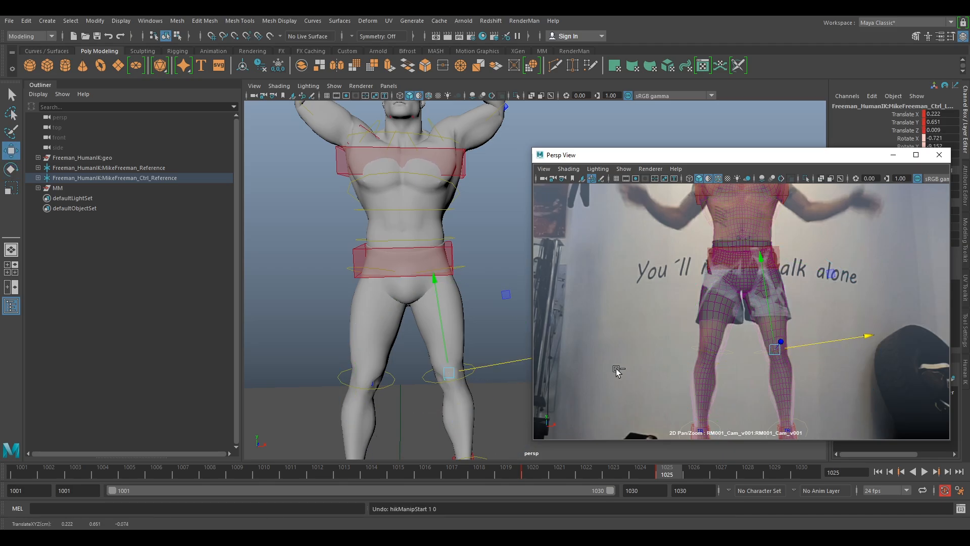
{"action": "left_click", "coordinate": [467, 373]}
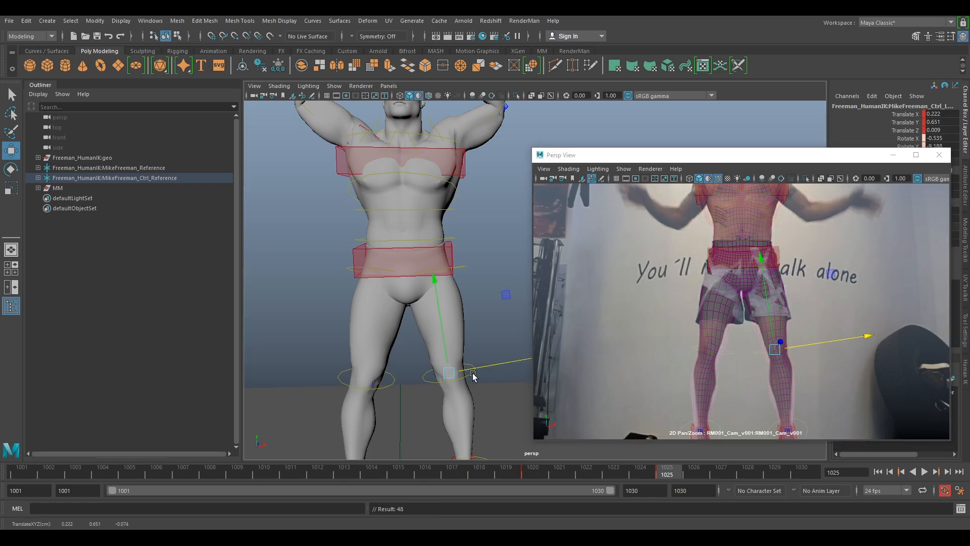
Try rotating the left knee's ring control, undo the rotation, and clear the selection
{"action": "left_click", "coordinate": [476, 368]}
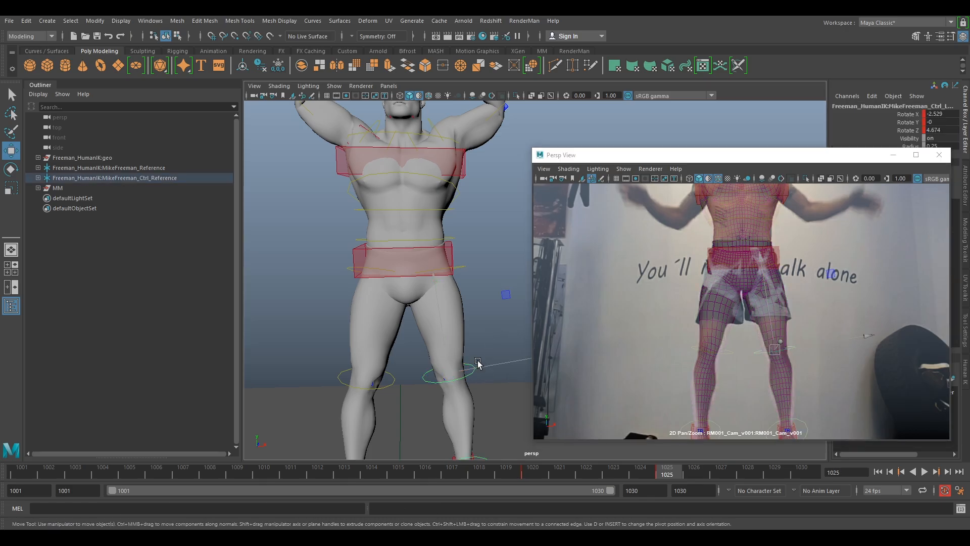
{"action": "key", "text": "e"}
{"action": "mouse_move", "coordinate": [491, 397]}
{"action": "left_mouse_down"}
{"action": "mouse_move", "coordinate": [509, 403]}
{"action": "mouse_move", "coordinate": [465, 399]}
{"action": "mouse_move", "coordinate": [473, 405]}
{"action": "mouse_move", "coordinate": [475, 389]}
{"action": "left_mouse_up"}
{"action": "key", "text": "ctrl+z"}
{"action": "left_click", "coordinate": [491, 233]}
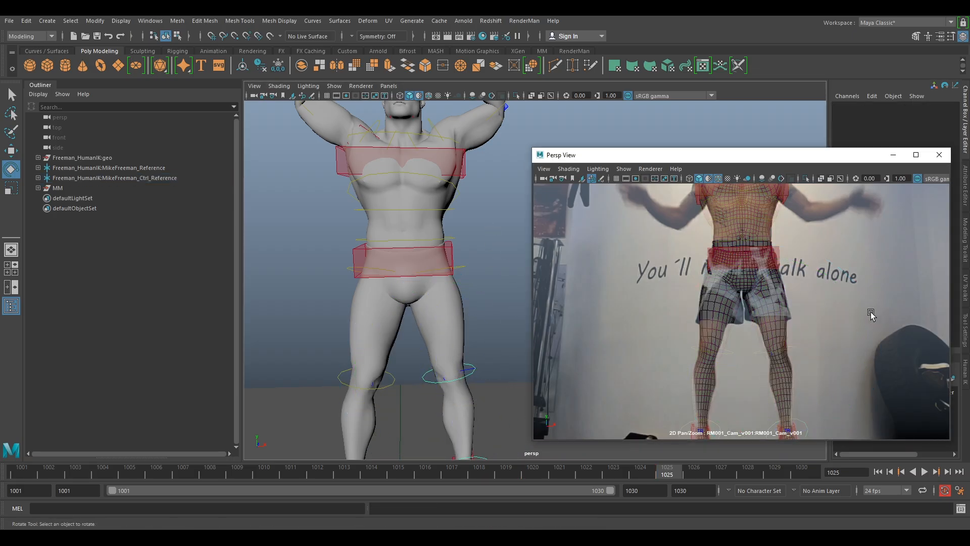
Move the head control to about X 0.01, Y 1.851, Z 0.092 onto the performer's head, and key it at frame 1025
{"action": "scroll", "coordinate": [743, 315], "scroll_direction": "down", "scroll_amount": 3}
{"action": "scroll", "coordinate": [780, 358], "scroll_direction": "up", "scroll_amount": 2}
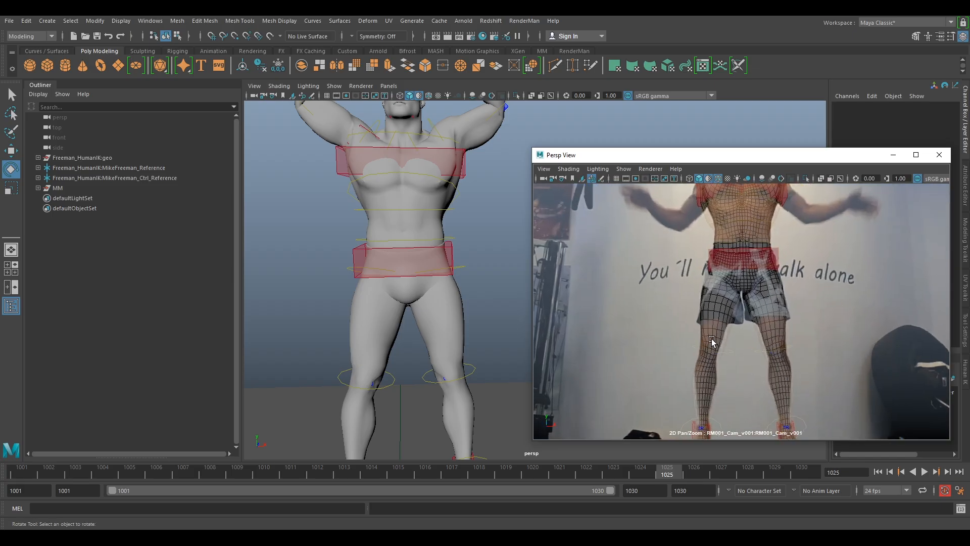
{"action": "middle_click_drag", "start_coordinate": [819, 235], "coordinate": [819, 336]}
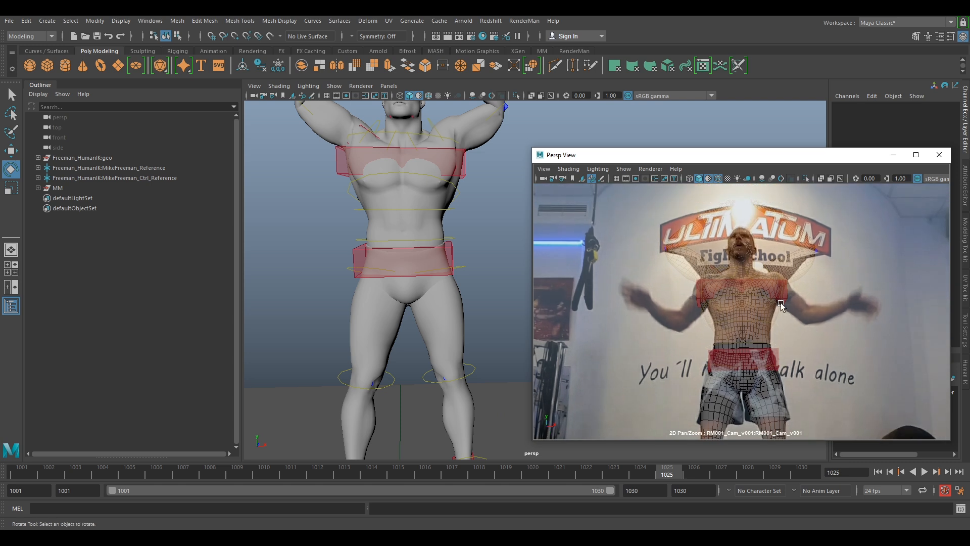
{"action": "right_click_drag", "start_coordinate": [780, 302], "coordinate": [856, 380]}
{"action": "middle_click_drag", "start_coordinate": [773, 246], "coordinate": [774, 298]}
{"action": "right_click_drag", "start_coordinate": [773, 297], "coordinate": [850, 346]}
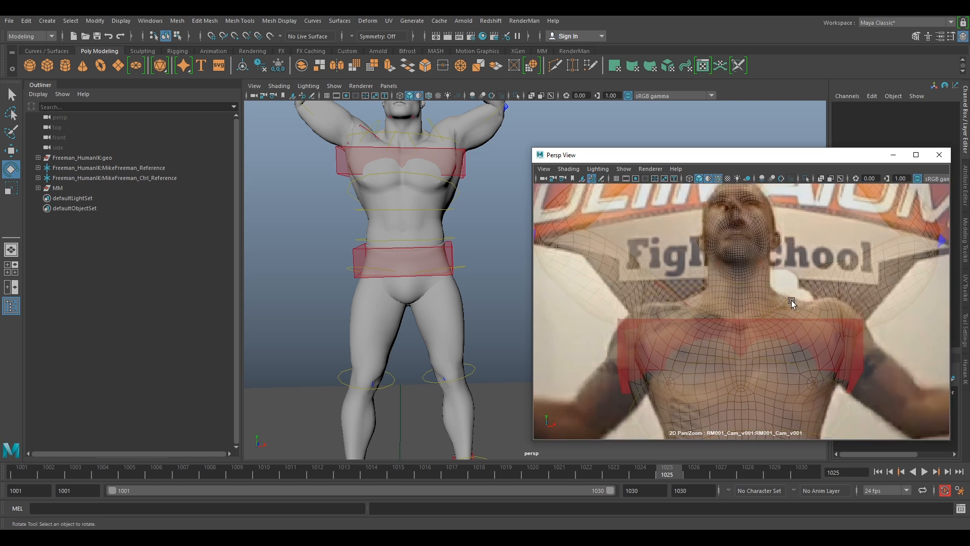
{"action": "middle_click_drag", "start_coordinate": [752, 236], "coordinate": [751, 302]}
{"action": "left_click", "coordinate": [735, 281]}
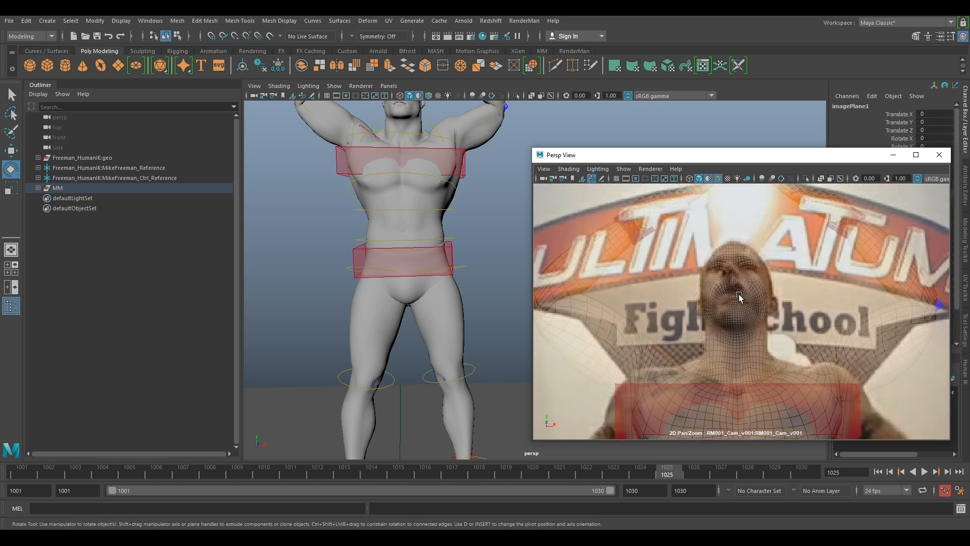
{"action": "left_click", "coordinate": [740, 286]}
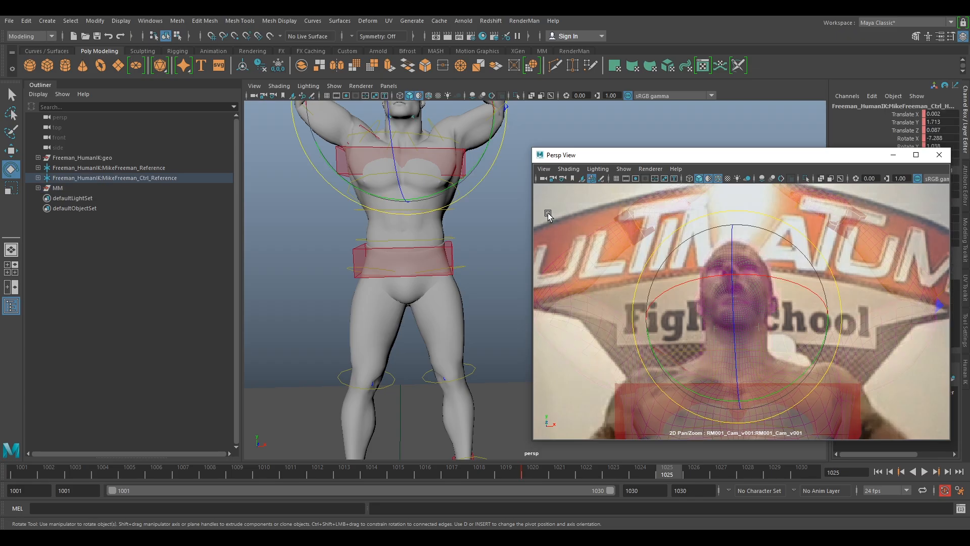
{"action": "left_click_drag", "start_coordinate": [740, 316], "coordinate": [797, 302]}
{"action": "left_click_drag", "start_coordinate": [778, 372], "coordinate": [777, 379]}
{"action": "key", "text": "s"}
Adjust the chest control to about X 0.011, Y 1.675, Z 0.036 over the performer's chest, and key it at frame 1025
{"action": "scroll", "coordinate": [837, 372], "scroll_direction": "down", "scroll_amount": 3}
{"action": "middle_click_drag", "start_coordinate": [829, 358], "coordinate": [830, 299]}
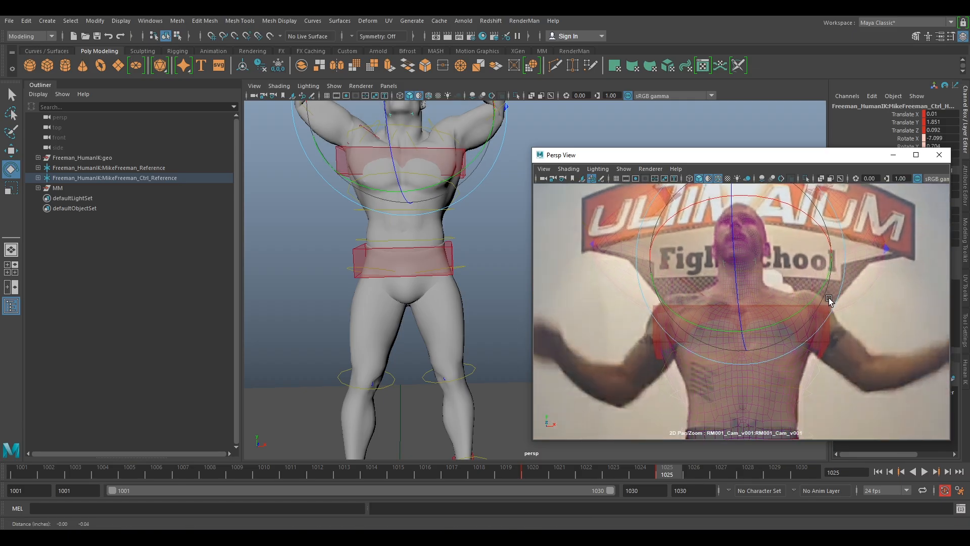
{"action": "left_click", "coordinate": [741, 317]}
{"action": "left_click_drag", "start_coordinate": [742, 321], "coordinate": [743, 325]}
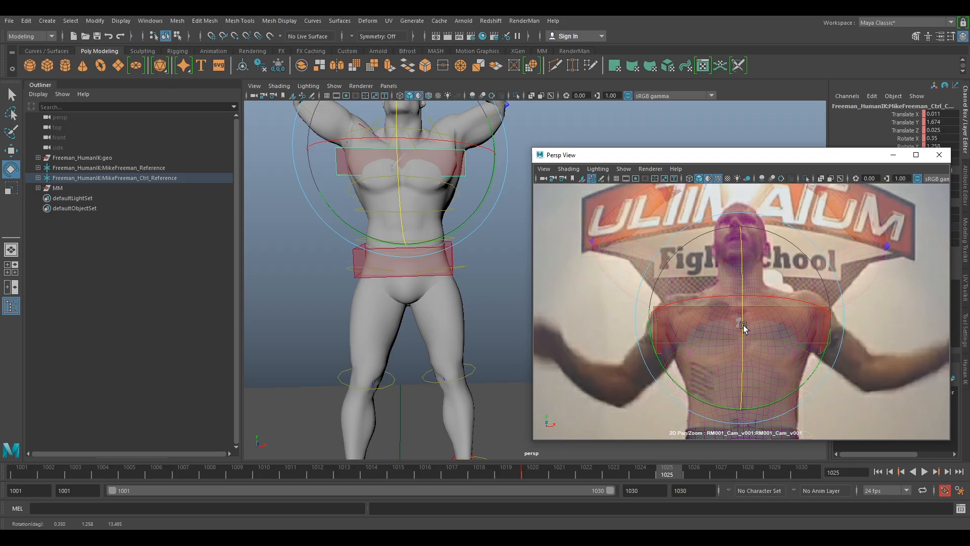
{"action": "left_click_drag", "start_coordinate": [744, 326], "coordinate": [852, 341]}
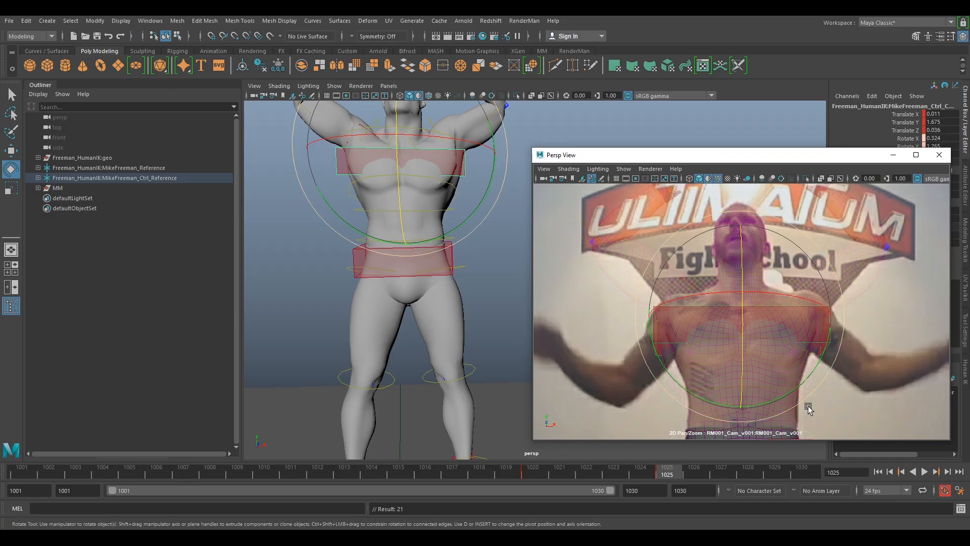
Step, scrub and play through the frames around 1022 to 1025 to check the body's alignment with the footage
{"action": "scroll", "coordinate": [830, 335], "scroll_direction": "down", "scroll_amount": 5}
{"action": "key", "text": "alt+comma"}
{"action": "key", "text": "alt+comma"}
{"action": "key", "text": "alt+comma"}
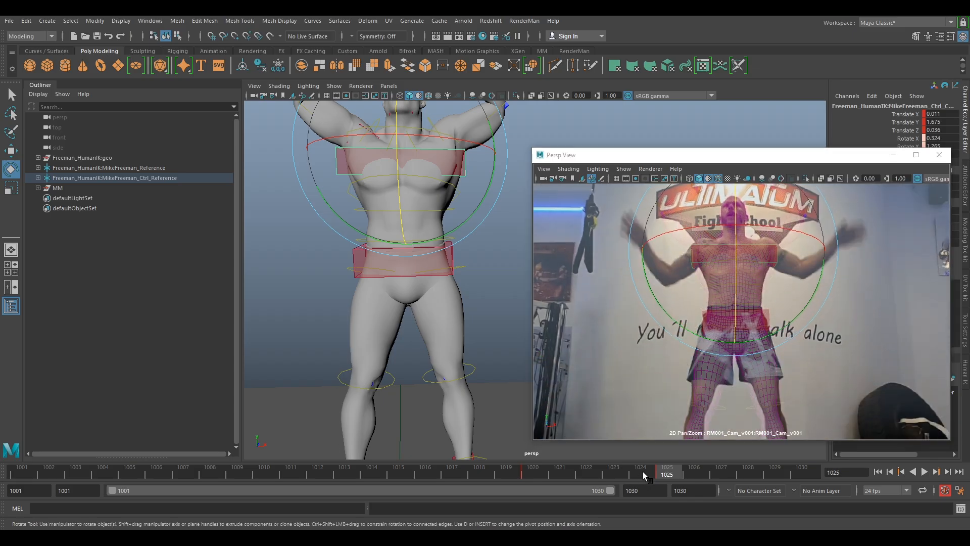
{"action": "scroll", "coordinate": [806, 388], "scroll_direction": "down", "scroll_amount": 4}
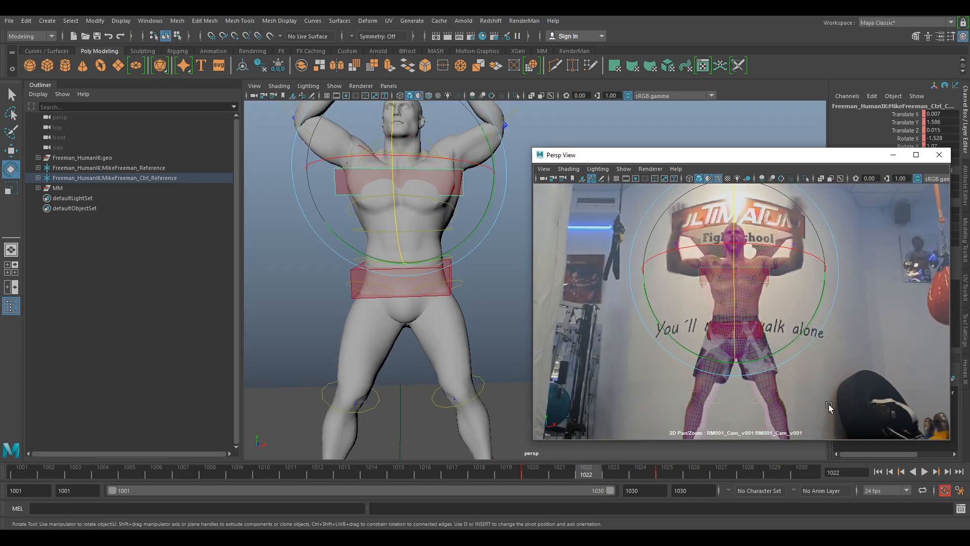
{"action": "mouse_move", "coordinate": [617, 473]}
{"action": "left_mouse_down"}
{"action": "mouse_move", "coordinate": [548, 471]}
{"action": "mouse_move", "coordinate": [672, 479]}
{"action": "mouse_move", "coordinate": [586, 474]}
{"action": "left_mouse_up"}
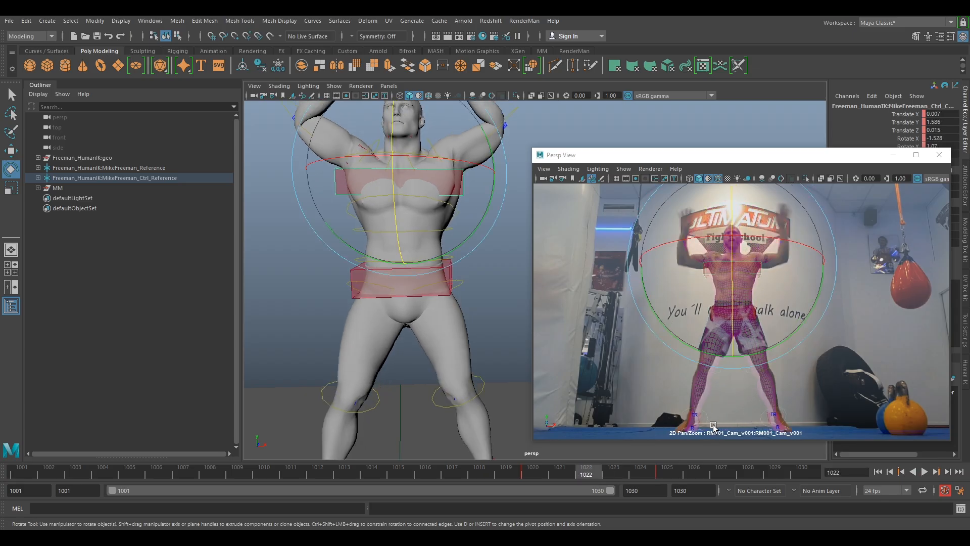
{"action": "key", "text": "alt+v"}
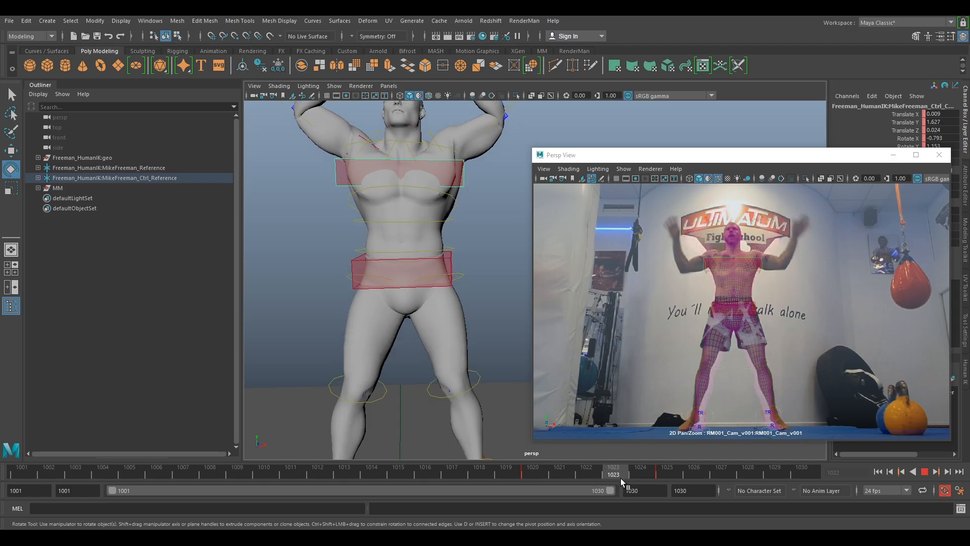
{"action": "left_click_drag", "start_coordinate": [621, 478], "coordinate": [596, 475]}
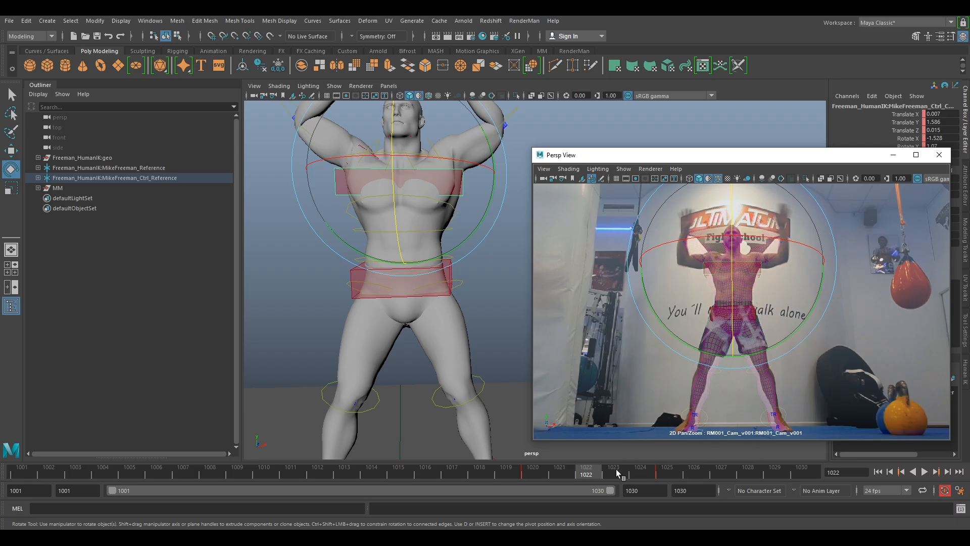
{"action": "key", "text": "alt+comma"}
{"action": "key", "text": "alt+comma"}
Return to frame 1025 and view the body's raised arms from an angle in the perspective view
{"action": "left_click", "coordinate": [661, 472]}
{"action": "scroll", "coordinate": [783, 282], "scroll_direction": "up", "scroll_amount": 6}
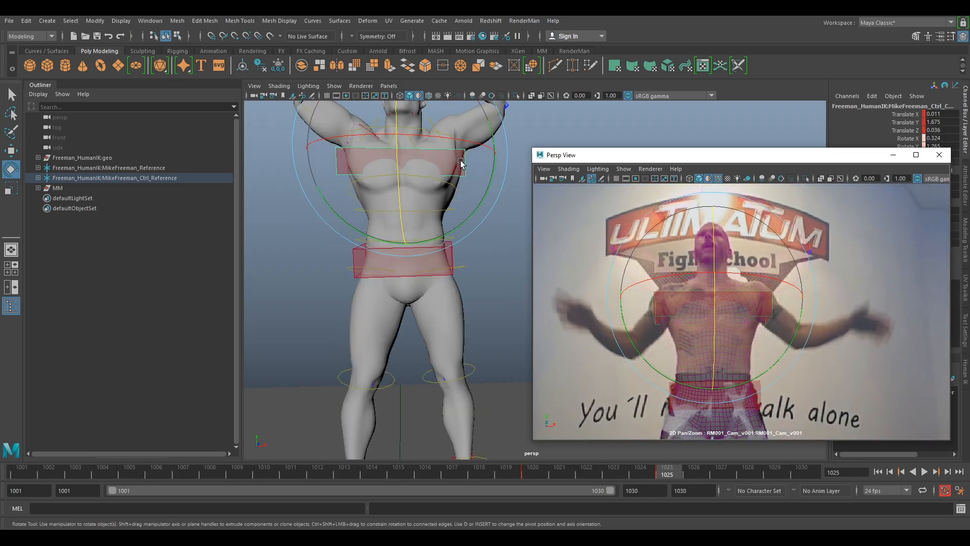
{"action": "scroll", "coordinate": [464, 278], "scroll_direction": "down", "scroll_amount": 3}
{"action": "left_click_drag", "start_coordinate": [463, 277], "coordinate": [292, 354], "text": "alt"}
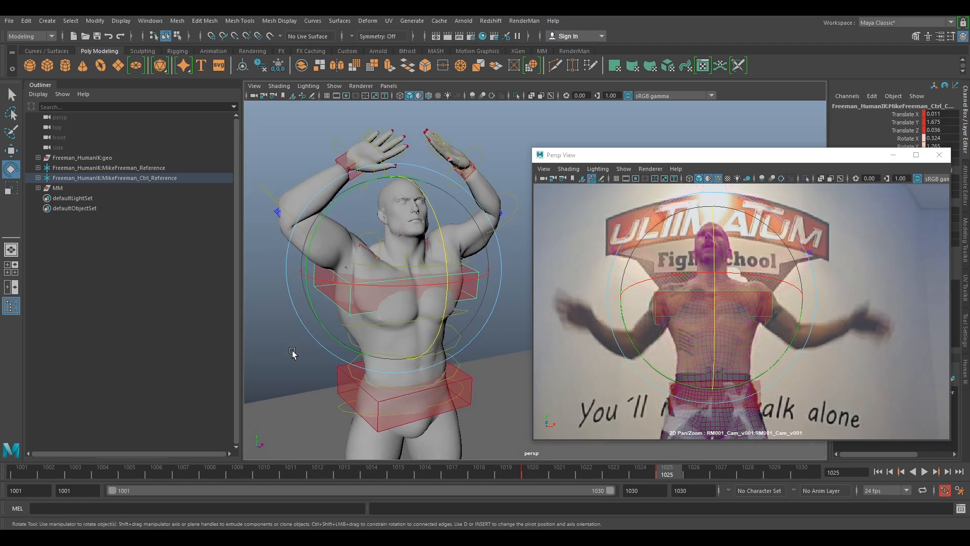
Try to rotate the character's right upper arm downward from the shoulder at frame 1025
{"action": "left_click", "coordinate": [371, 190]}
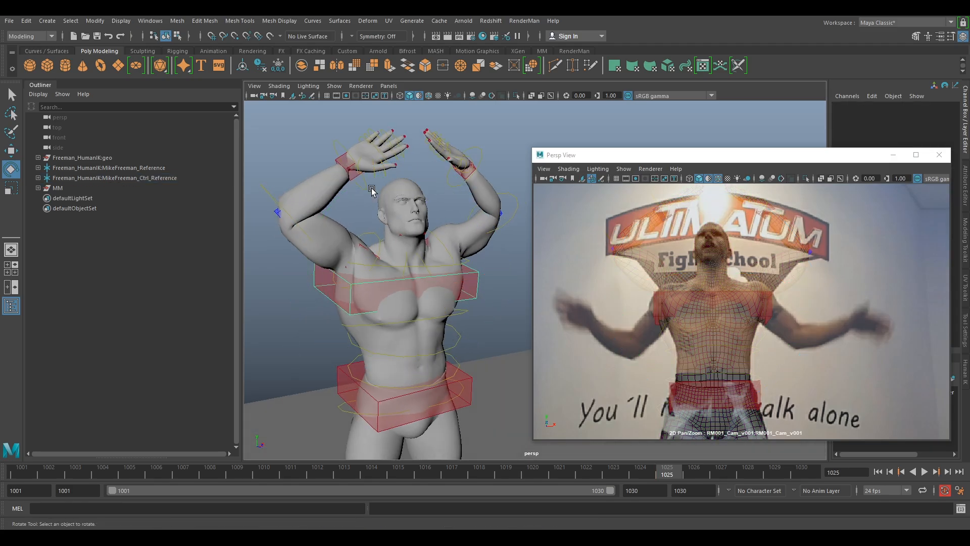
{"action": "left_click", "coordinate": [367, 259]}
{"action": "left_click_drag", "start_coordinate": [309, 250], "coordinate": [367, 408]}
{"action": "key", "text": "ctrl+z"}
{"action": "key", "text": "ctrl+z"}
{"action": "key", "text": "ctrl+z"}
{"action": "key", "text": "ctrl+z"}
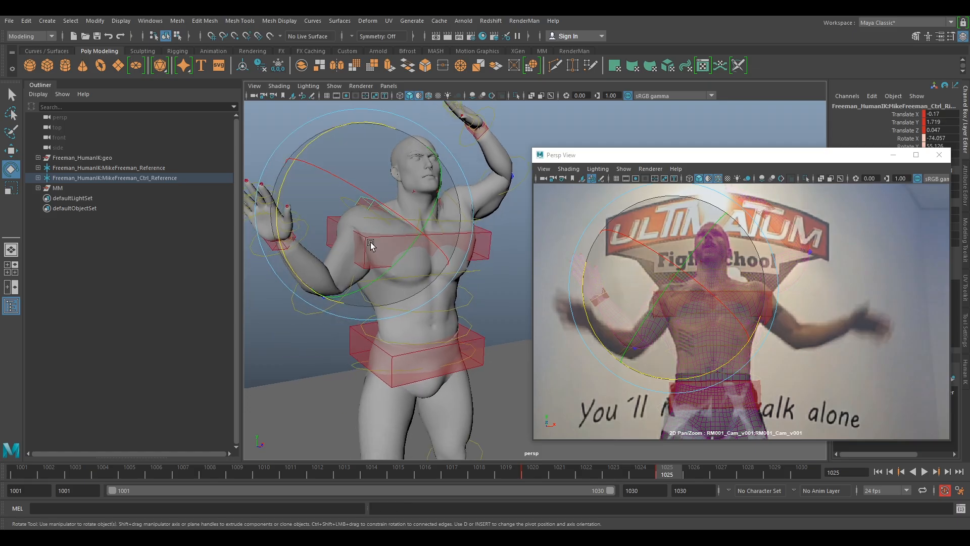
Reposition the right shoulder effector and rotate the upper arm down to about -78, 48, 4 degrees, following the reference footage
{"action": "key", "text": "w"}
{"action": "left_click_drag", "start_coordinate": [388, 194], "coordinate": [380, 211]}
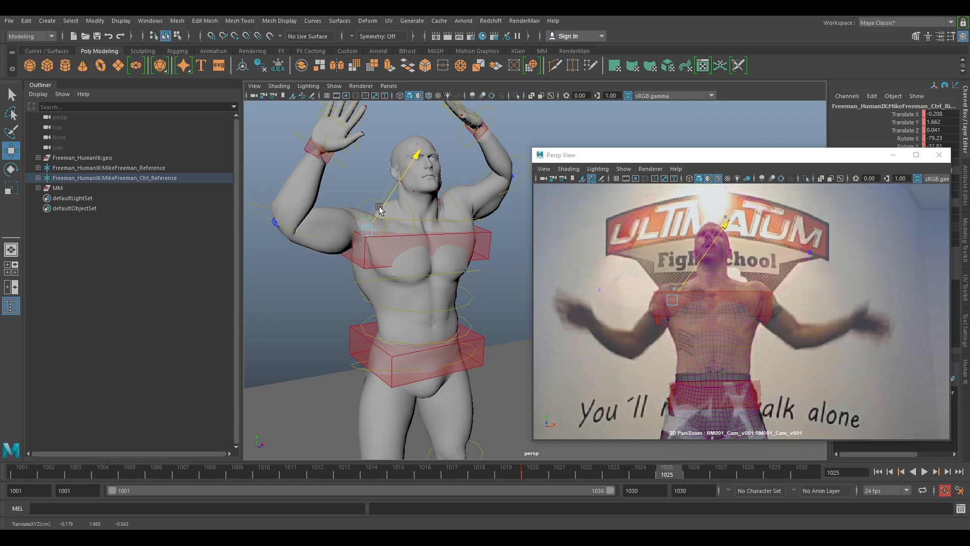
{"action": "key", "text": "e"}
{"action": "left_click_drag", "start_coordinate": [303, 172], "coordinate": [265, 286]}
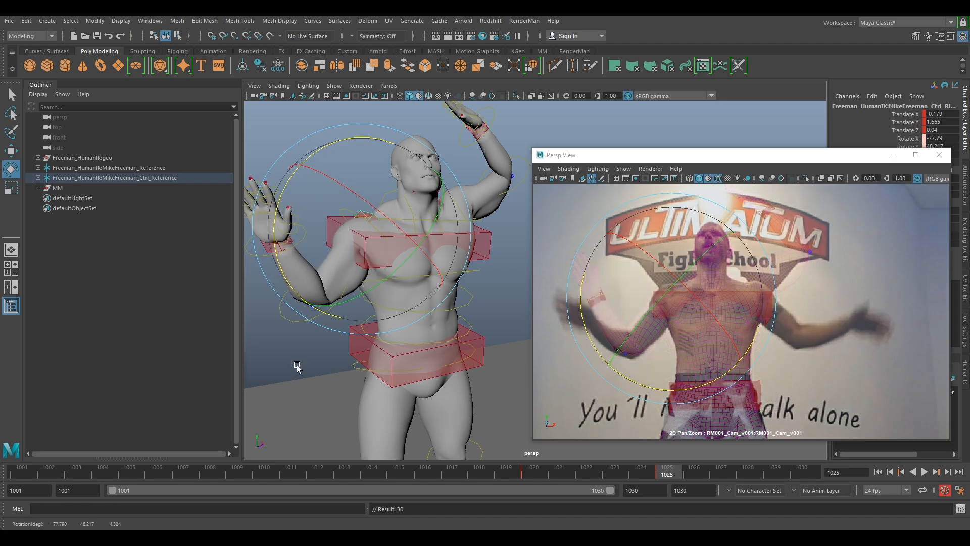
Rotate the right elbow effector to about -161 degrees in X and 27 in Y so the forearm swings outward, and key it at frame 1025
{"action": "left_click", "coordinate": [294, 344]}
{"action": "left_click", "coordinate": [318, 291]}
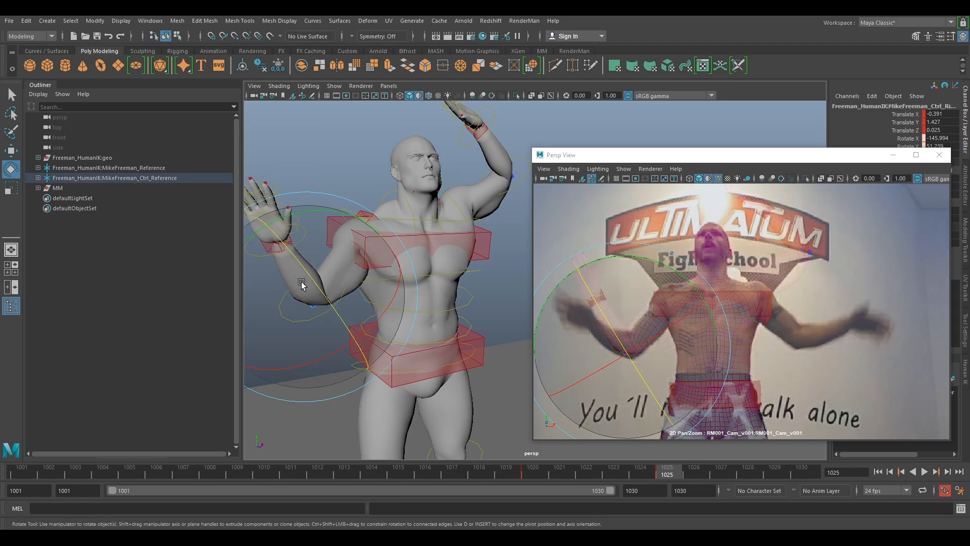
{"action": "left_click_drag", "start_coordinate": [284, 216], "coordinate": [249, 257]}
{"action": "key", "text": "s"}
{"action": "middle_click_drag", "start_coordinate": [578, 317], "coordinate": [693, 287]}
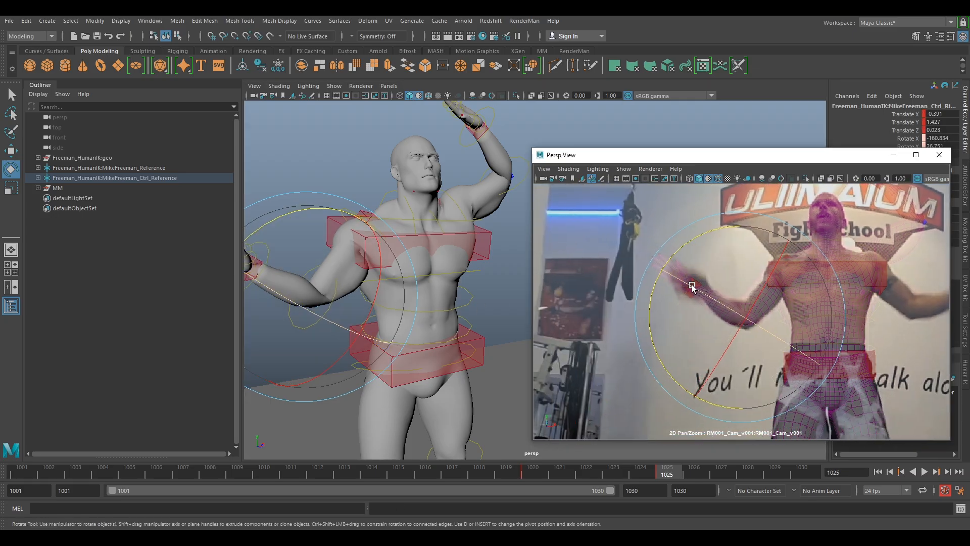
Try a further rotation of the right forearm at the elbow effector
{"action": "middle_click_drag", "start_coordinate": [380, 278], "coordinate": [463, 249], "text": "alt"}
{"action": "left_click_drag", "start_coordinate": [464, 249], "coordinate": [429, 312], "text": "alt"}
{"action": "key", "text": "ctrl+z"}
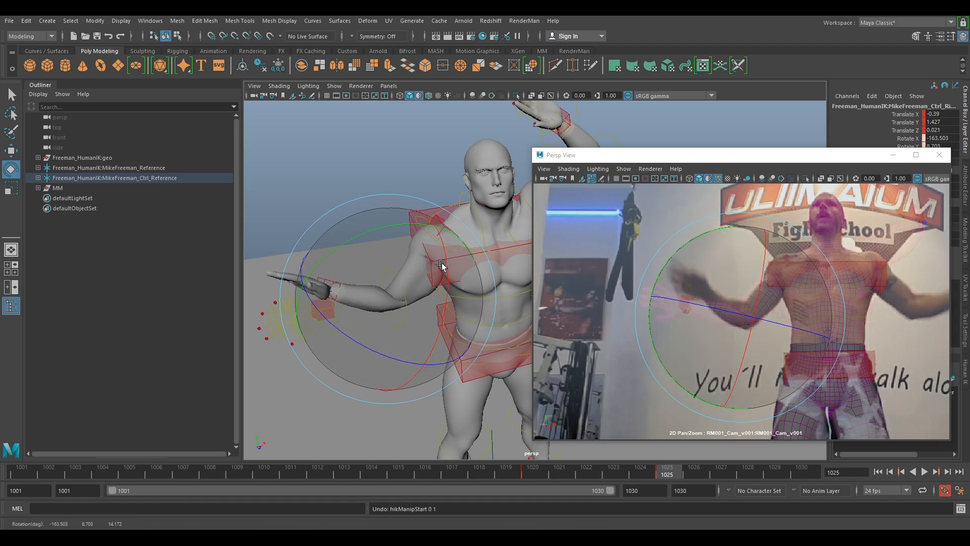
{"action": "middle_click_drag", "start_coordinate": [356, 282], "coordinate": [436, 281], "text": "alt"}
{"action": "left_click_drag", "start_coordinate": [360, 236], "coordinate": [370, 205], "text": "alt"}
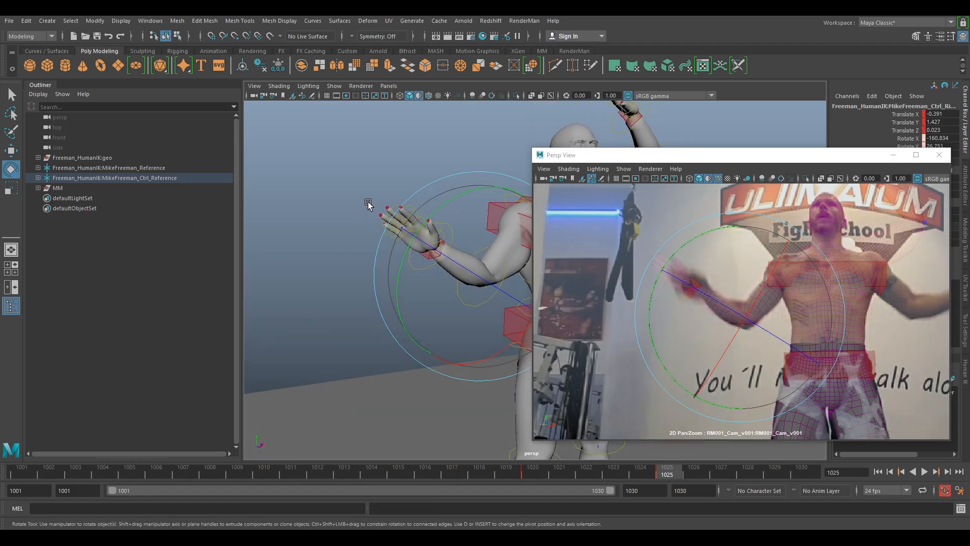
Twist the right hand's rotation control around its X axis to about -99.6 degrees
{"action": "left_click", "coordinate": [370, 205]}
{"action": "left_click", "coordinate": [424, 248]}
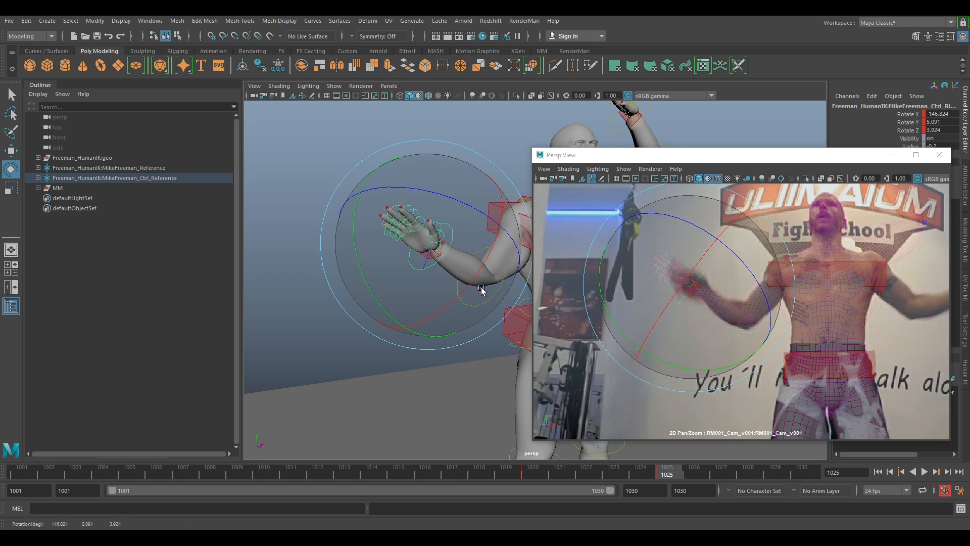
{"action": "left_click_drag", "start_coordinate": [511, 222], "coordinate": [504, 186]}
{"action": "key", "text": "ctrl+z"}
{"action": "right_click_drag", "start_coordinate": [385, 266], "coordinate": [415, 274], "text": "alt"}
{"action": "mouse_move", "coordinate": [415, 275]}
{"action": "left_mouse_down", "text": "alt"}
{"action": "mouse_move", "coordinate": [381, 278]}
{"action": "mouse_move", "coordinate": [408, 282]}
{"action": "left_mouse_up", "text": "alt"}
{"action": "left_click_drag", "start_coordinate": [391, 241], "coordinate": [469, 296]}
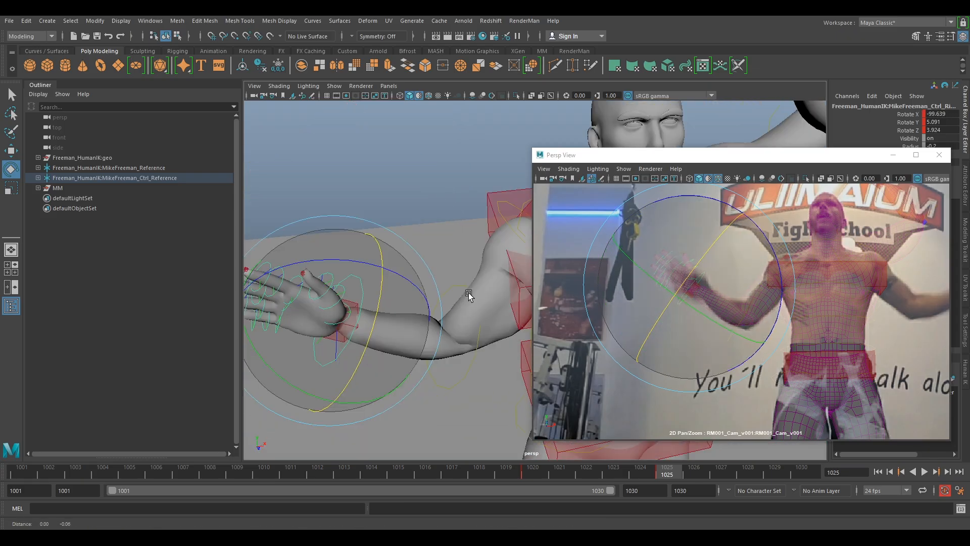
Rotate the right forearm control at the elbow to about -6, -6, 77 degrees
{"action": "middle_click_drag", "start_coordinate": [469, 296], "coordinate": [463, 231], "text": "alt"}
{"action": "left_click", "coordinate": [469, 288]}
{"action": "mouse_move", "coordinate": [496, 254]}
{"action": "left_mouse_down"}
{"action": "mouse_move", "coordinate": [490, 370]}
{"action": "mouse_move", "coordinate": [487, 278]}
{"action": "mouse_move", "coordinate": [493, 265]}
{"action": "mouse_move", "coordinate": [496, 310]}
{"action": "mouse_move", "coordinate": [502, 260]}
{"action": "left_mouse_up"}
{"action": "middle_click_drag", "start_coordinate": [417, 254], "coordinate": [449, 242], "text": "alt"}
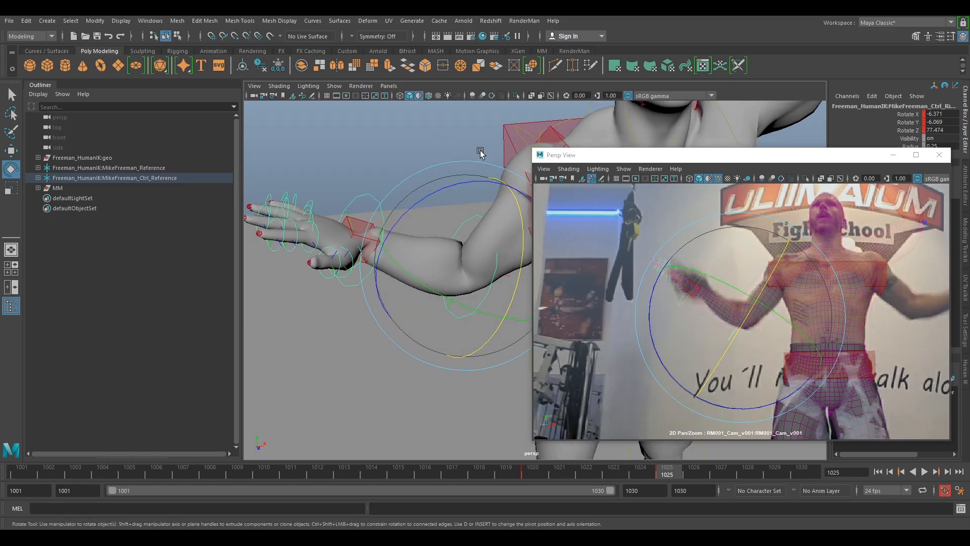
Move the right wrist and elbow effectors so the bent arm lines up with the fighter's arm in the footage
{"action": "left_click", "coordinate": [354, 226]}
{"action": "left_click_drag", "start_coordinate": [404, 256], "coordinate": [384, 256]}
{"action": "key", "text": "w"}
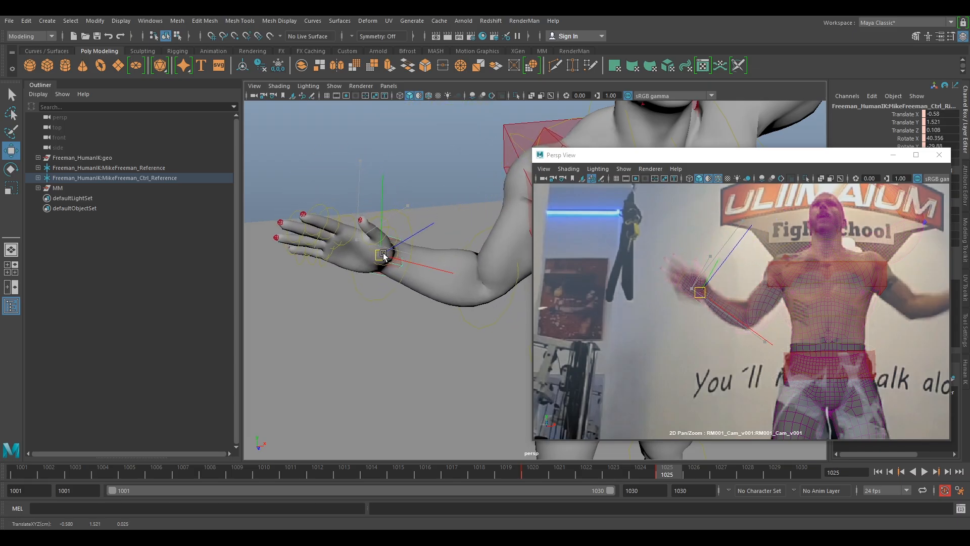
{"action": "left_click", "coordinate": [492, 286]}
{"action": "left_click_drag", "start_coordinate": [470, 263], "coordinate": [415, 269]}
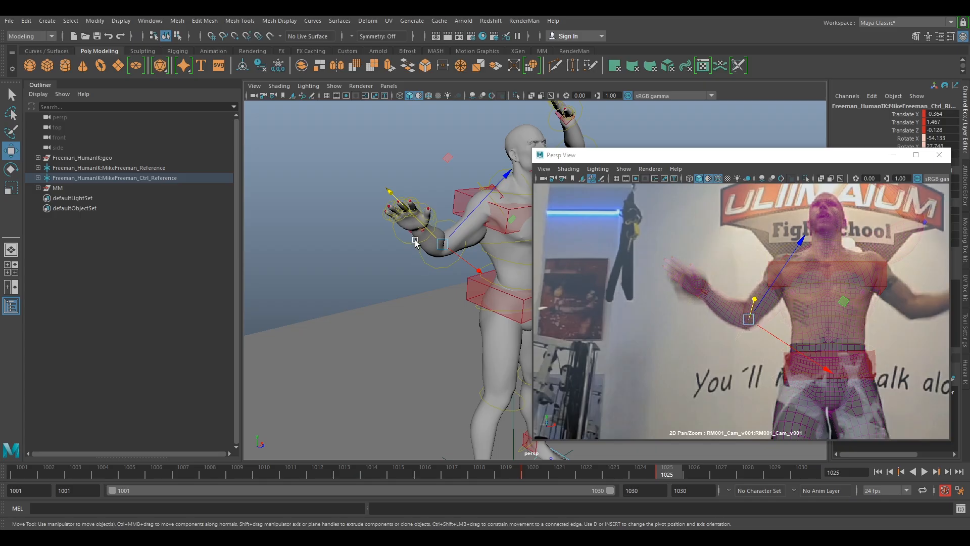
Move the right wrist effector to about -0.6, 1.581, -0.043 so the hand overlays the footage
{"action": "left_click", "coordinate": [423, 262]}
{"action": "left_click", "coordinate": [439, 266]}
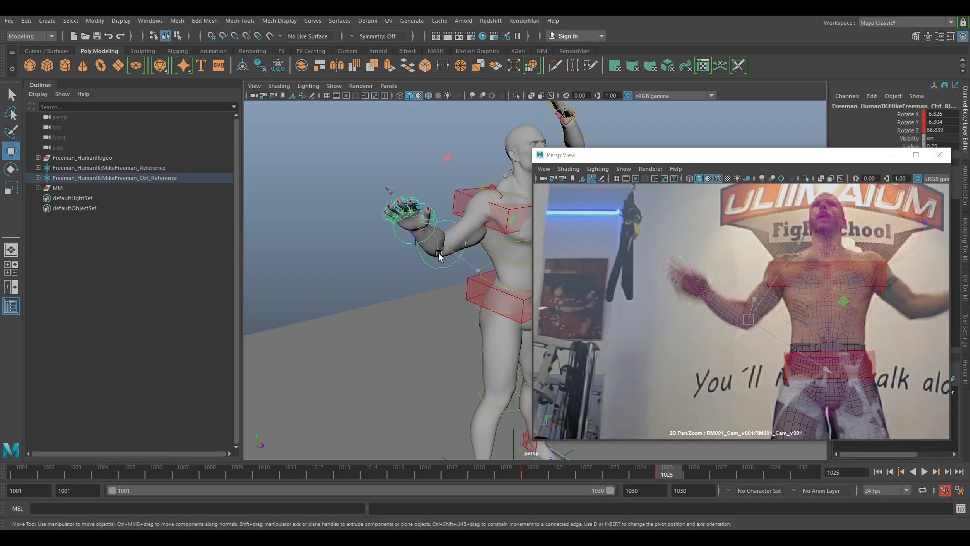
{"action": "left_click", "coordinate": [348, 291]}
{"action": "left_click", "coordinate": [412, 227]}
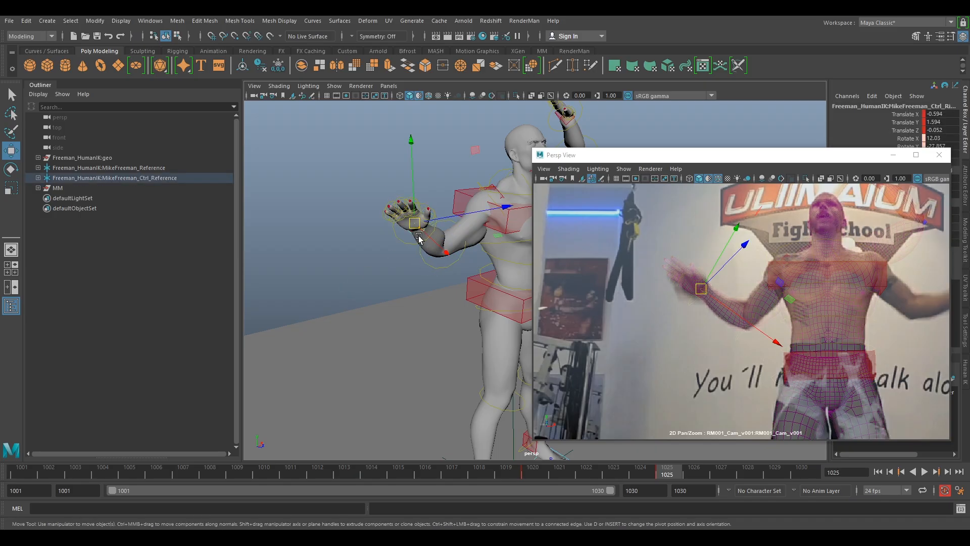
{"action": "left_click_drag", "start_coordinate": [413, 204], "coordinate": [415, 208]}
{"action": "left_click_drag", "start_coordinate": [694, 293], "coordinate": [703, 291]}
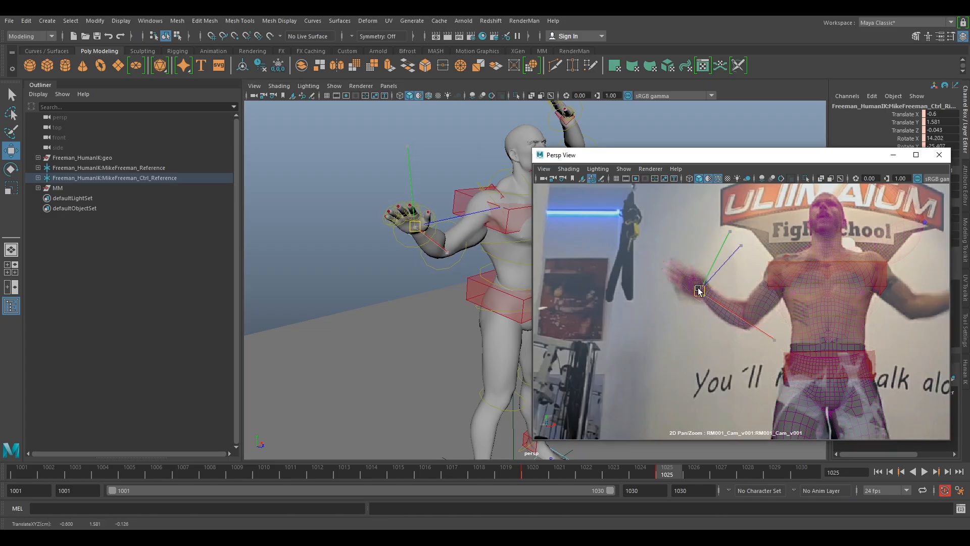
Lower the raised left arm and extend it sideways with its effectors to follow the fighter's other arm in the footage
{"action": "right_click_drag", "start_coordinate": [939, 325], "coordinate": [858, 292]}
{"action": "middle_click_drag", "start_coordinate": [857, 292], "coordinate": [743, 281]}
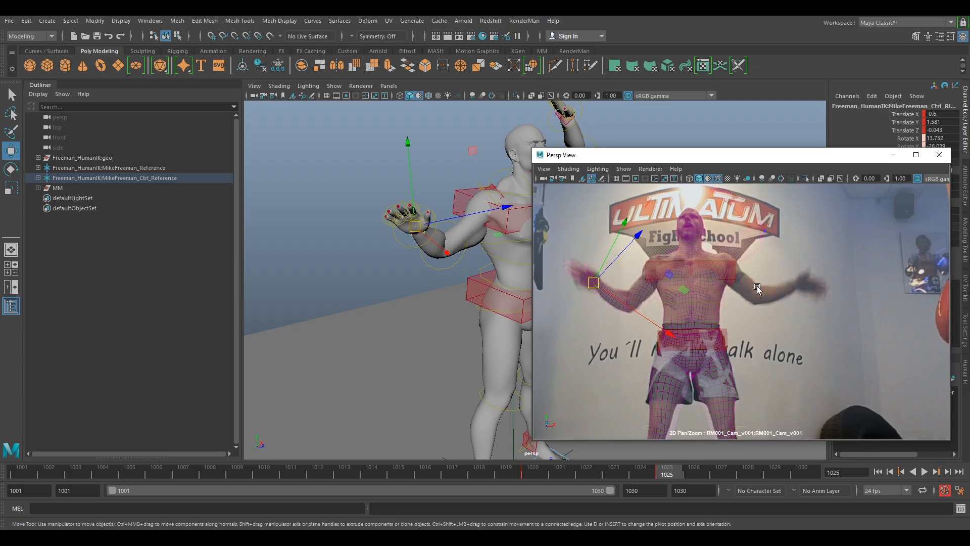
{"action": "left_click_drag", "start_coordinate": [489, 231], "coordinate": [385, 330], "text": "alt"}
{"action": "left_click", "coordinate": [370, 237]}
{"action": "key", "text": "e"}
{"action": "key", "text": "w"}
{"action": "left_click_drag", "start_coordinate": [374, 227], "coordinate": [391, 207], "text": "alt"}
{"action": "middle_click_drag", "start_coordinate": [414, 198], "coordinate": [421, 196]}
{"action": "left_click_drag", "start_coordinate": [421, 196], "coordinate": [424, 198]}
{"action": "key", "text": "e"}
{"action": "left_click_drag", "start_coordinate": [500, 188], "coordinate": [462, 311]}
Try another rotation of the left arm around the elbow effector
{"action": "left_click", "coordinate": [522, 325]}
{"action": "left_click", "coordinate": [481, 263]}
{"action": "left_click_drag", "start_coordinate": [480, 273], "coordinate": [448, 377], "text": "alt"}
{"action": "key", "text": "ctrl+z"}
{"action": "key", "text": "ctrl+z"}
{"action": "key", "text": "ctrl+z"}
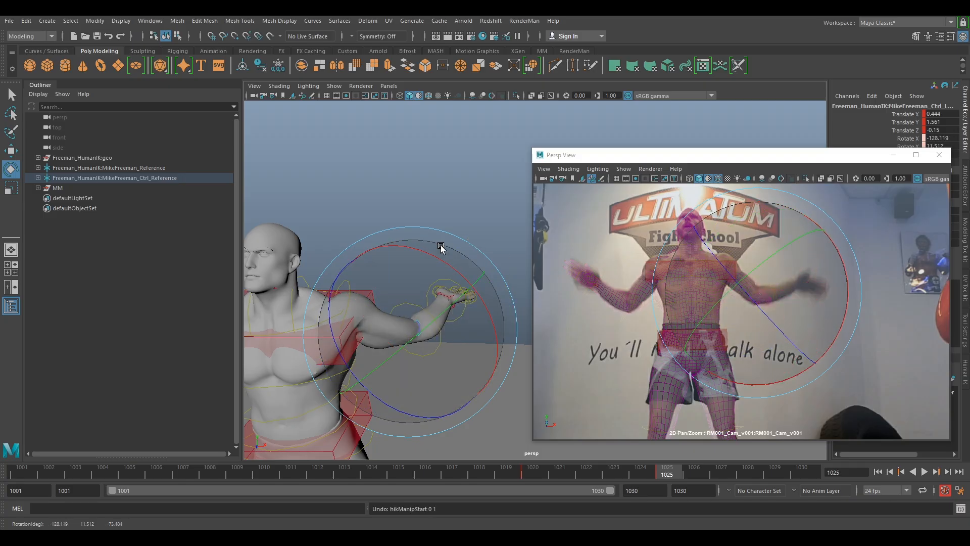
Rotate the left elbow effector to about -139, 18, -28 degrees to straighten the forearm's orientation
{"action": "left_click", "coordinate": [447, 229]}
{"action": "scroll", "coordinate": [440, 234], "scroll_direction": "up", "scroll_amount": 4}
{"action": "left_click_drag", "start_coordinate": [411, 273], "coordinate": [491, 273], "text": "alt"}
{"action": "left_click", "coordinate": [476, 245]}
{"action": "key", "text": "ctrl+z"}
{"action": "key", "text": "ctrl+z"}
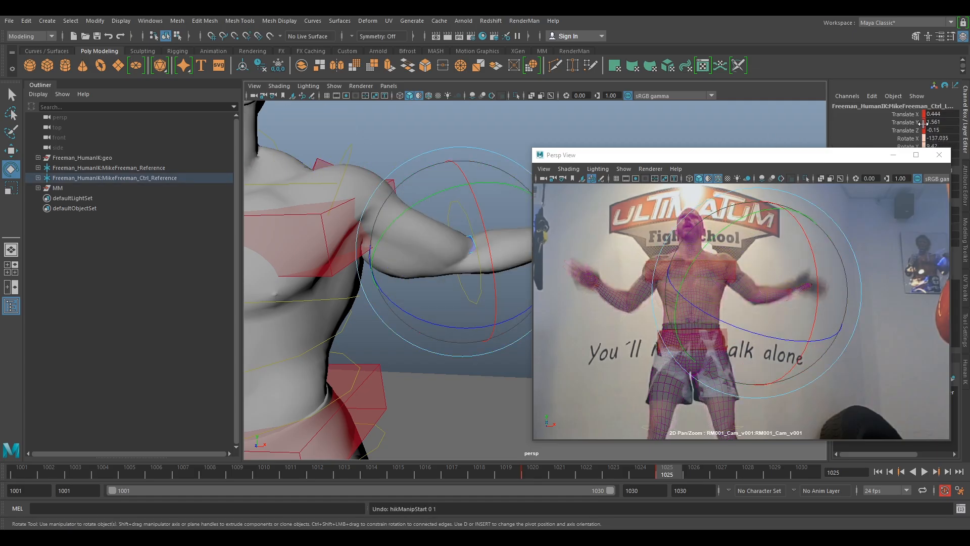
{"action": "left_click_drag", "start_coordinate": [474, 224], "coordinate": [453, 226]}
{"action": "left_click_drag", "start_coordinate": [424, 177], "coordinate": [486, 259]}
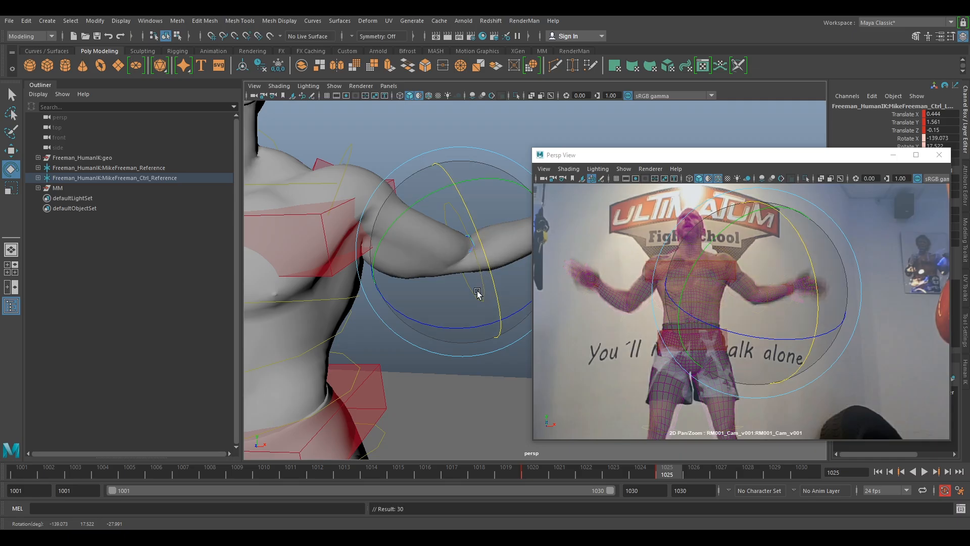
Twist the left forearm's rotation control around its X axis to about -42.9 degrees
{"action": "key", "text": "w"}
{"action": "key", "text": "e"}
{"action": "left_click_drag", "start_coordinate": [493, 282], "coordinate": [505, 326]}
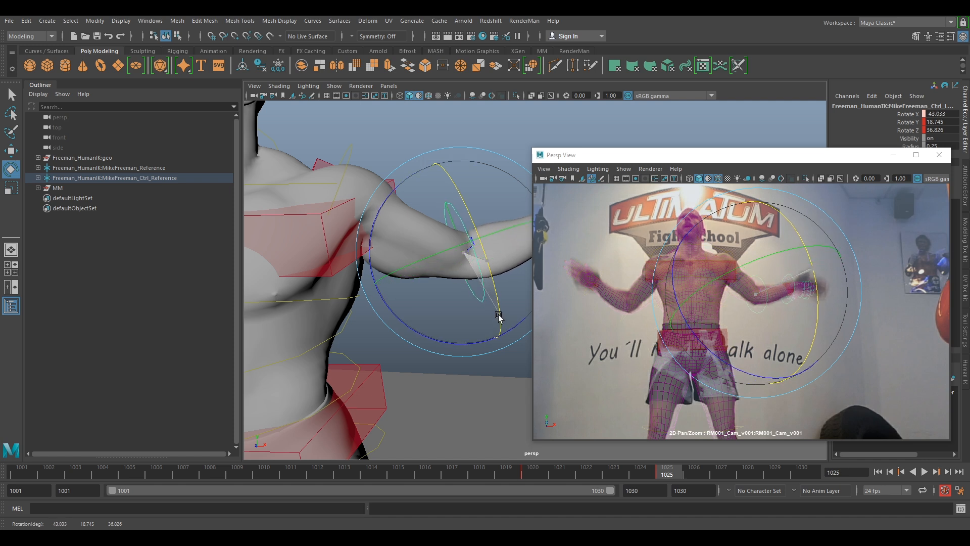
{"action": "left_click_drag", "start_coordinate": [500, 317], "coordinate": [500, 317]}
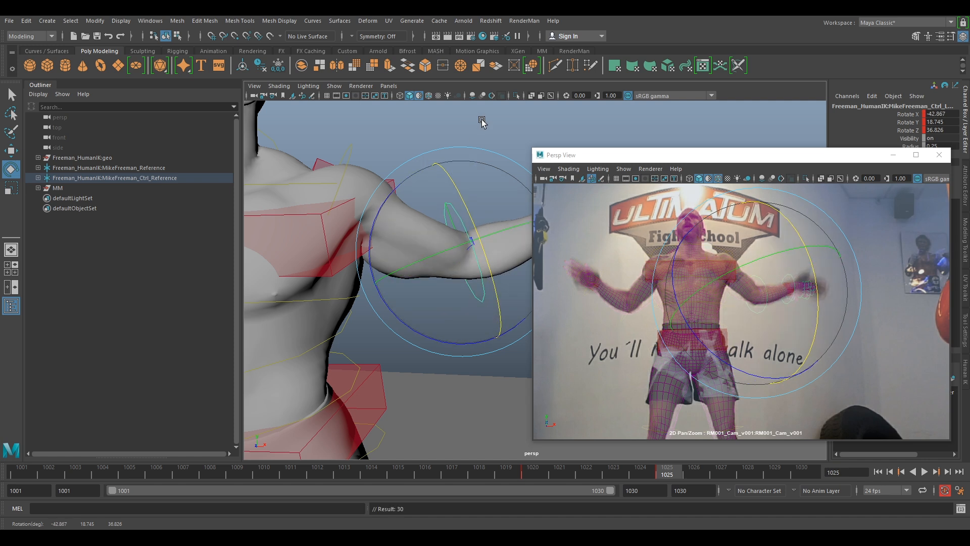
Rotate the left wrist effector to about -80.7 degrees in X and key it at frame 1025
{"action": "middle_click_drag", "start_coordinate": [520, 134], "coordinate": [434, 161], "text": "alt"}
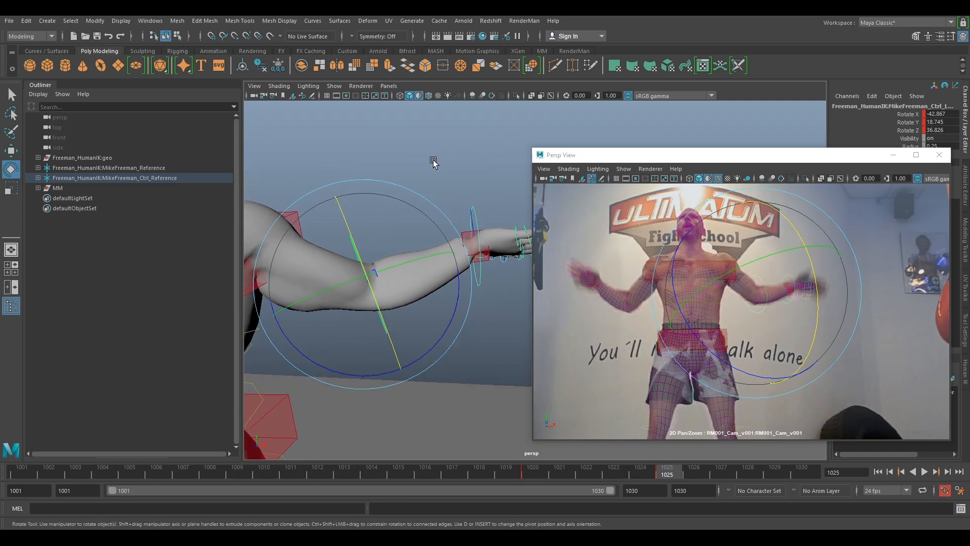
{"action": "left_click", "coordinate": [469, 231]}
{"action": "left_click", "coordinate": [469, 232]}
{"action": "left_click_drag", "start_coordinate": [466, 235], "coordinate": [429, 269]}
{"action": "key", "text": "s"}
Move the left wrist effector forward to about 0.713, 1.619, -0.036, checking the arm from above and against the footage
{"action": "left_click_drag", "start_coordinate": [404, 162], "coordinate": [425, 188], "text": "alt"}
{"action": "key", "text": "f"}
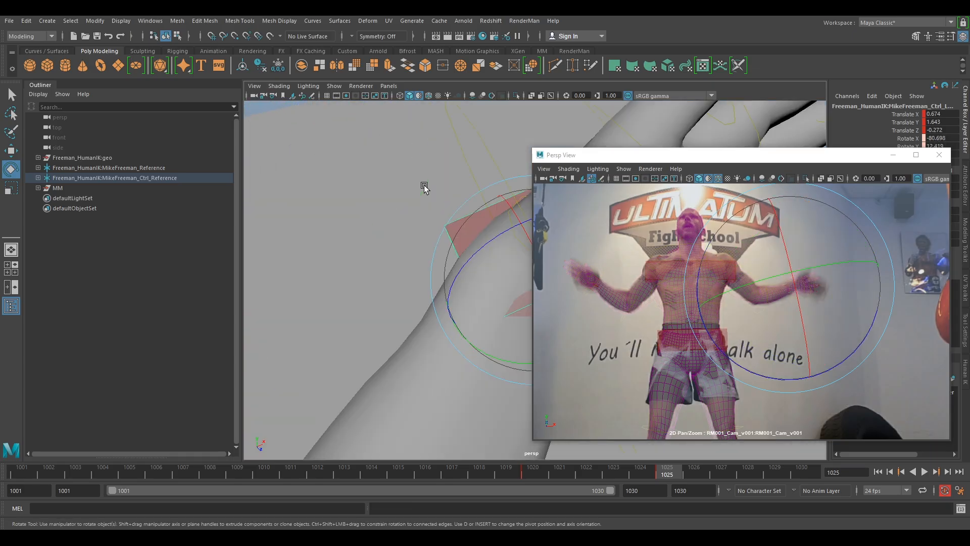
{"action": "scroll", "coordinate": [426, 191], "scroll_direction": "down", "scroll_amount": 8}
{"action": "middle_click_drag", "start_coordinate": [427, 196], "coordinate": [364, 130], "text": "alt"}
{"action": "left_click_drag", "start_coordinate": [364, 130], "coordinate": [465, 220], "text": "alt"}
{"action": "middle_click_drag", "start_coordinate": [464, 220], "coordinate": [462, 122], "text": "alt"}
{"action": "left_click_drag", "start_coordinate": [462, 121], "coordinate": [476, 187], "text": "alt"}
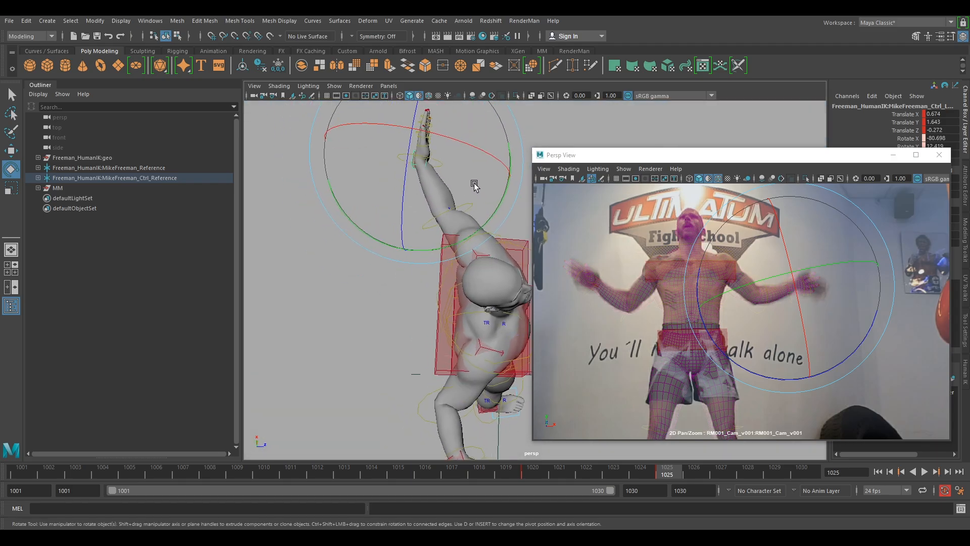
{"action": "key", "text": "w"}
{"action": "left_click_drag", "start_coordinate": [400, 159], "coordinate": [455, 163]}
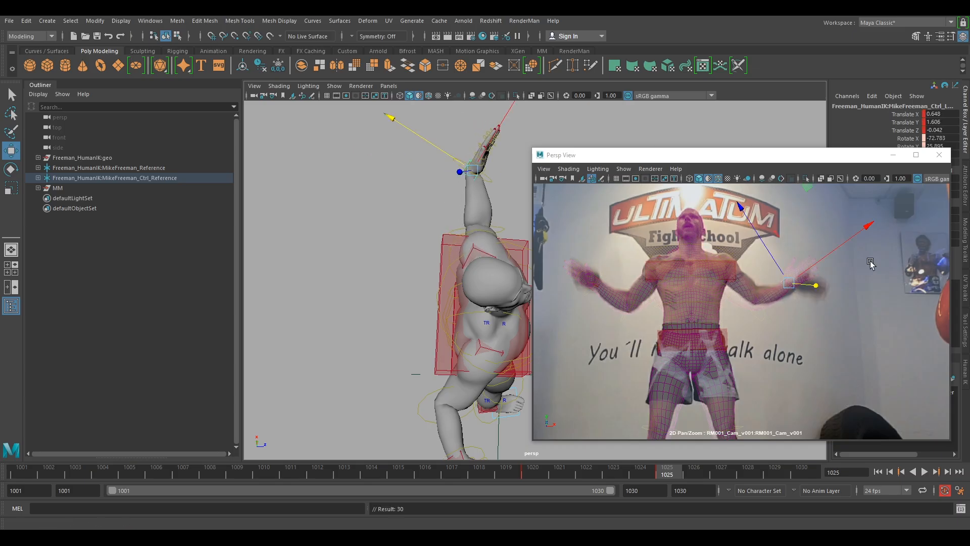
{"action": "left_click_drag", "start_coordinate": [798, 284], "coordinate": [861, 285]}
Rotate the left hand at the wrist effector to about -50 degrees in X and -16 in Y
{"action": "key", "text": "e"}
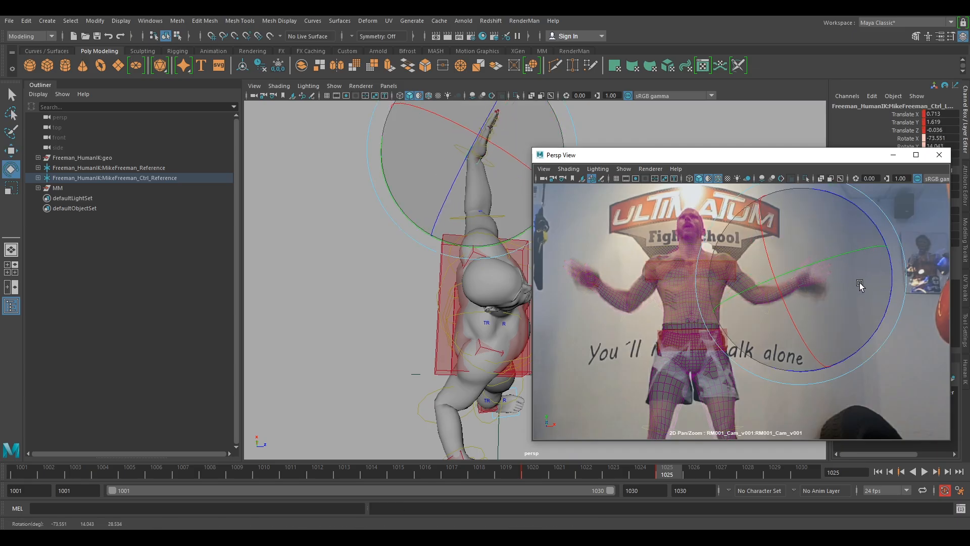
{"action": "left_click_drag", "start_coordinate": [808, 243], "coordinate": [831, 321]}
{"action": "left_click_drag", "start_coordinate": [761, 328], "coordinate": [865, 289]}
Fine-tune the left wrist effector's position to about 0.712, 1.608, -0.039 against the close-up footage
{"action": "key", "text": "w"}
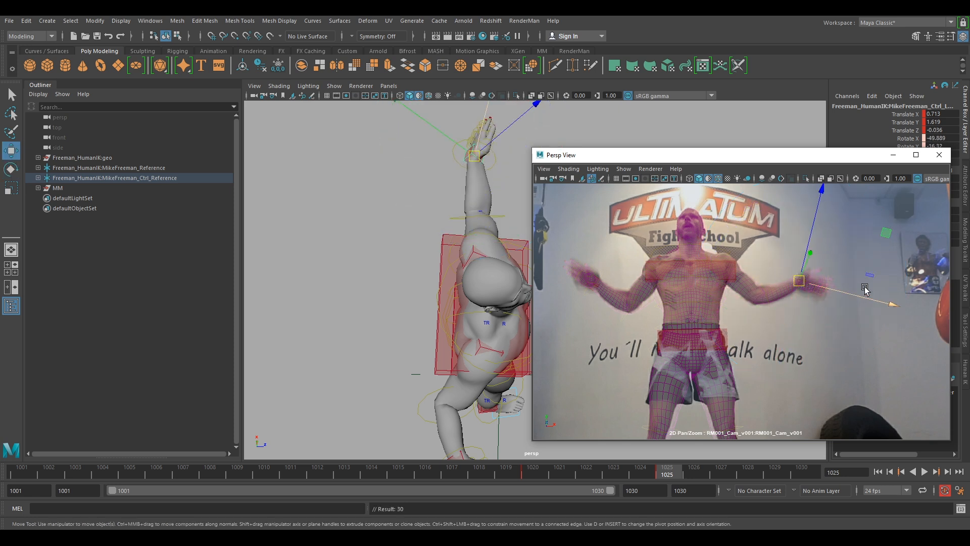
{"action": "left_click_drag", "start_coordinate": [795, 281], "coordinate": [794, 283]}
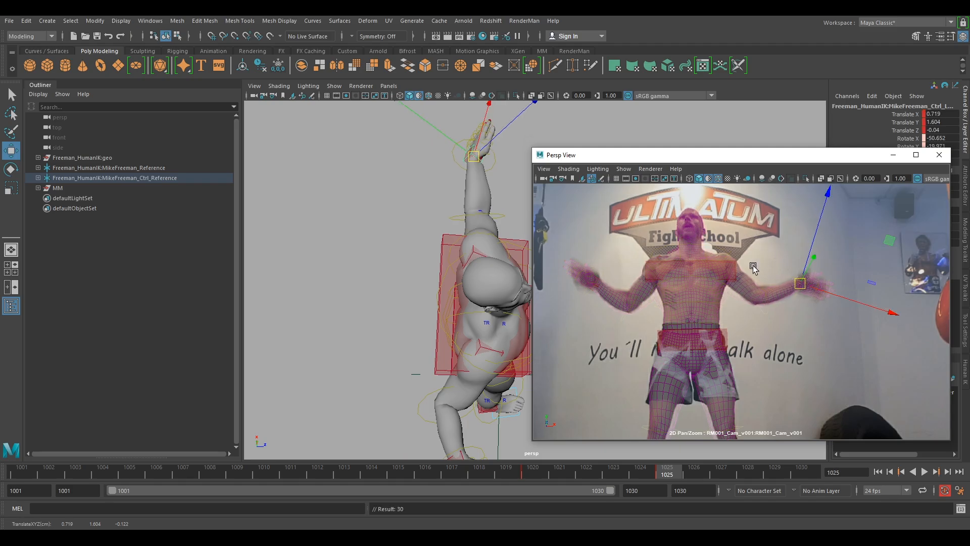
{"action": "scroll", "coordinate": [753, 268], "scroll_direction": "up", "scroll_amount": 5}
{"action": "right_click_drag", "start_coordinate": [798, 305], "coordinate": [903, 335]}
{"action": "left_click_drag", "start_coordinate": [789, 296], "coordinate": [770, 239]}
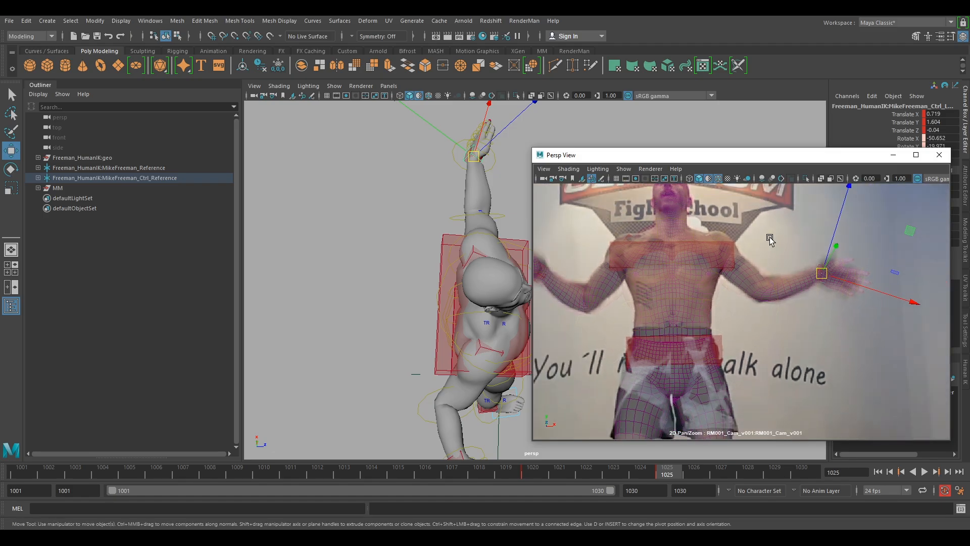
{"action": "scroll", "coordinate": [839, 253], "scroll_direction": "up", "scroll_amount": 2}
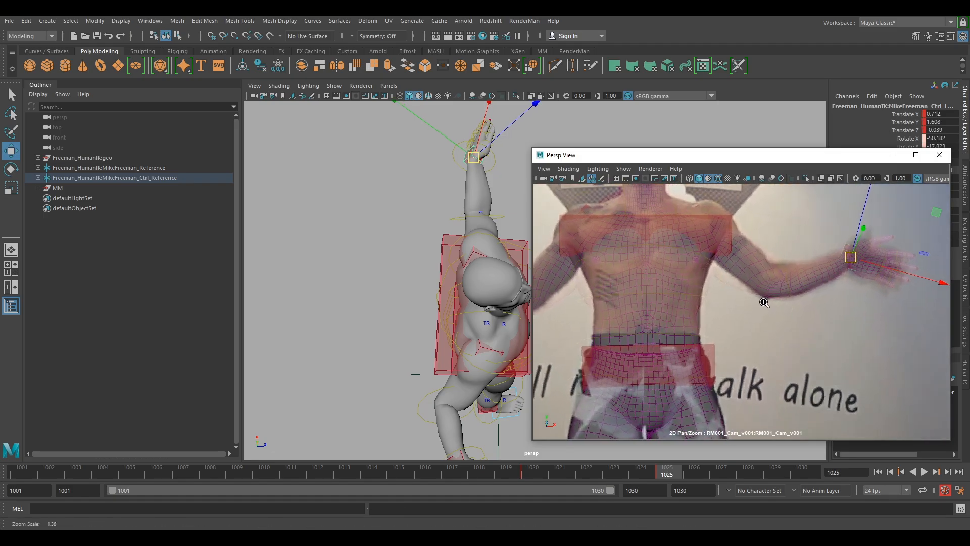
Bring the left wrist effector further forward in depth and realign it with the footage at about 0.691, 1.549, 0.164
{"action": "scroll", "coordinate": [712, 302], "scroll_direction": "down", "scroll_amount": 4}
{"action": "scroll", "coordinate": [712, 302], "scroll_direction": "down", "scroll_amount": 2}
{"action": "left_click_drag", "start_coordinate": [485, 323], "coordinate": [473, 257], "text": "alt"}
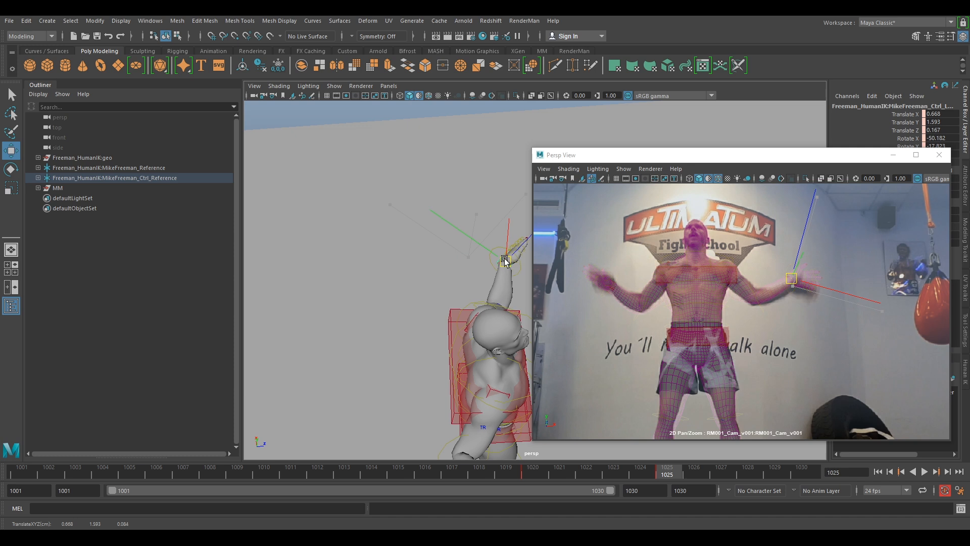
{"action": "left_click_drag", "start_coordinate": [795, 281], "coordinate": [792, 282]}
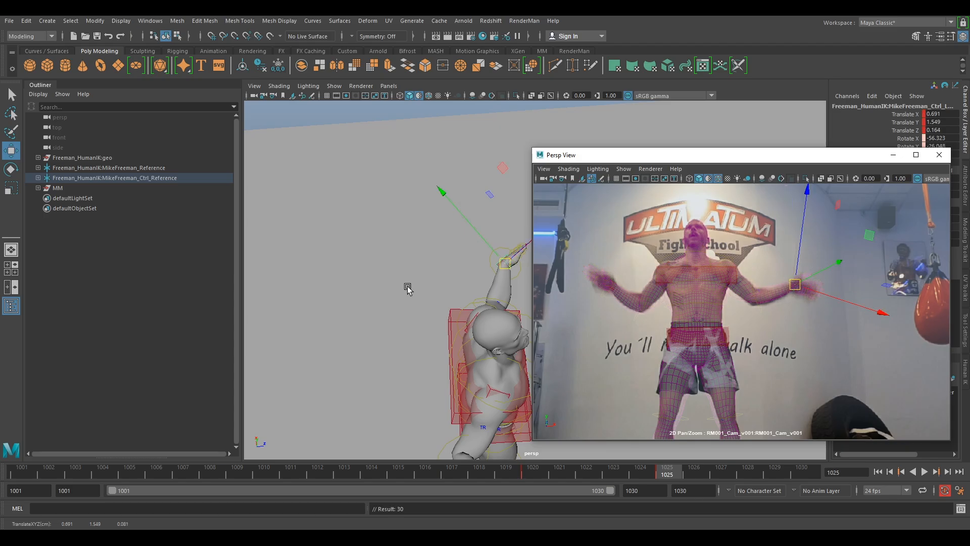
Move the right wrist effector forward to about -0.603, 1.548, 0.081, keeping the hand over the footage
{"action": "left_click_drag", "start_coordinate": [412, 292], "coordinate": [507, 437], "text": "alt"}
{"action": "left_click", "coordinate": [464, 398]}
{"action": "left_click_drag", "start_coordinate": [468, 397], "coordinate": [607, 285]}
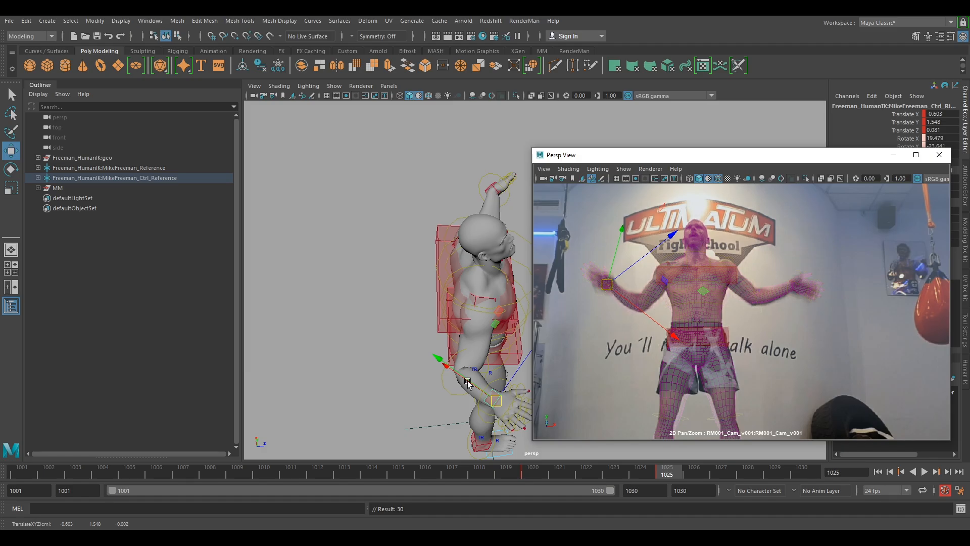
{"action": "left_click_drag", "start_coordinate": [445, 388], "coordinate": [505, 343], "text": "alt"}
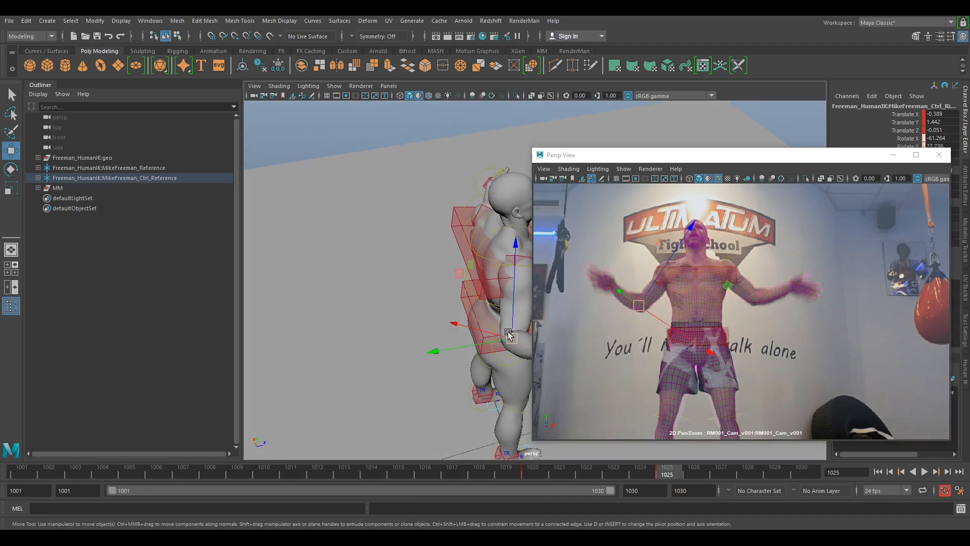
Move the right elbow effector inward to about -0.4, 1.453, -0.049 to follow the arm in the footage
{"action": "left_click_drag", "start_coordinate": [670, 298], "coordinate": [616, 321]}
{"action": "key", "text": "e"}
{"action": "scroll", "coordinate": [793, 342], "scroll_direction": "down", "scroll_amount": 4}
{"action": "middle_click_drag", "start_coordinate": [817, 329], "coordinate": [819, 290]}
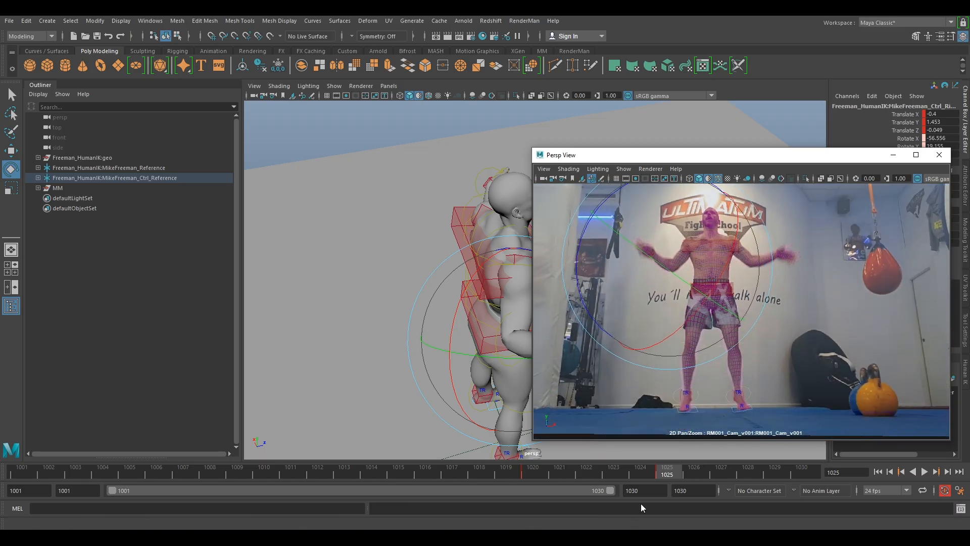
Scrub between frames 1025 and 1020 to compare the character's pose with the footage
{"action": "left_click_drag", "start_coordinate": [648, 469], "coordinate": [550, 484]}
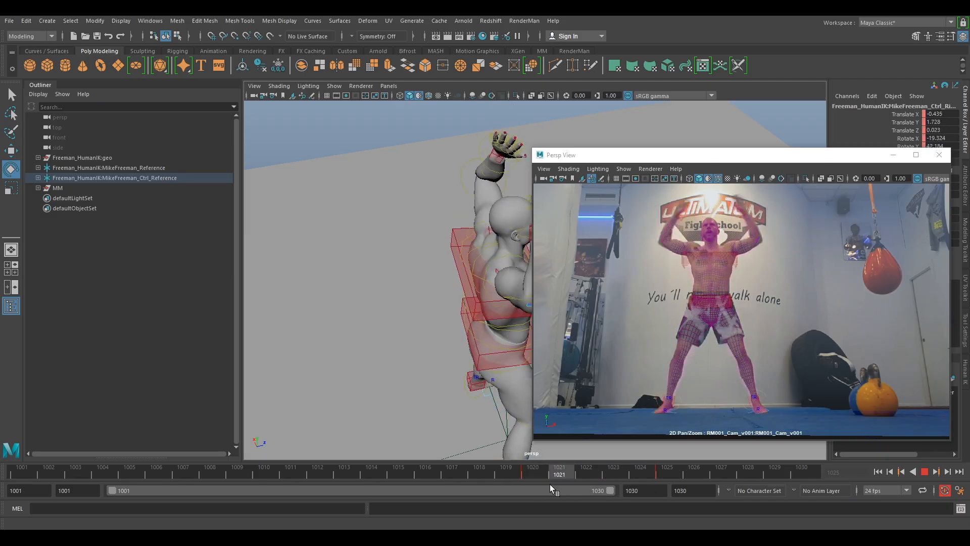
{"action": "key", "text": "period"}
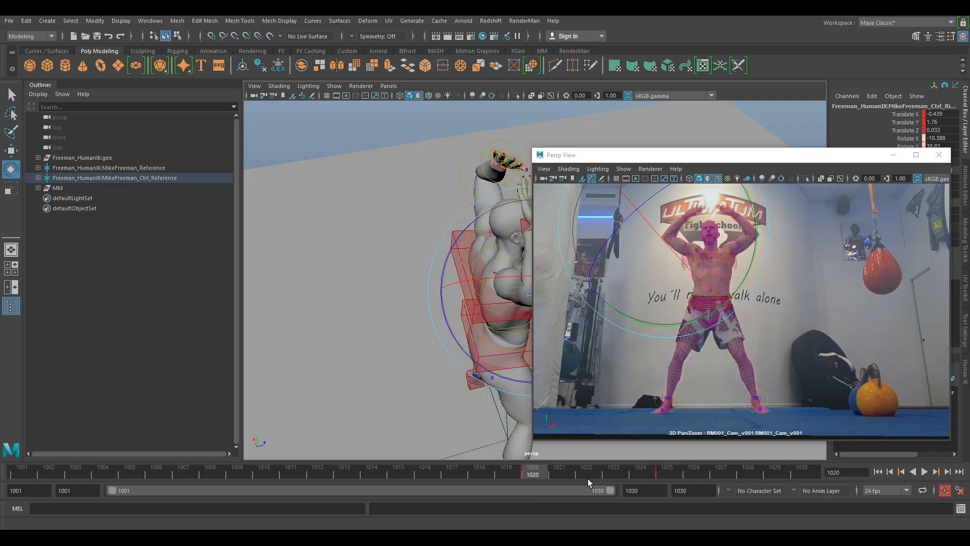
{"action": "key", "text": "comma"}
{"action": "mouse_move", "coordinate": [537, 476]}
{"action": "left_mouse_down"}
{"action": "mouse_move", "coordinate": [663, 480]}
{"action": "mouse_move", "coordinate": [541, 478]}
{"action": "left_mouse_up"}
{"action": "left_click_drag", "start_coordinate": [405, 329], "coordinate": [397, 243], "text": "alt"}
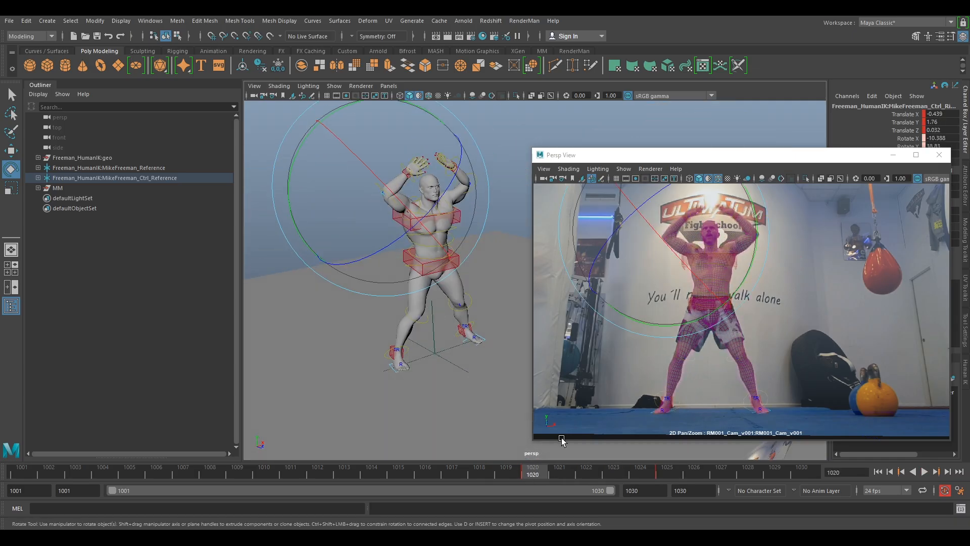
{"action": "key", "text": "alt+v"}
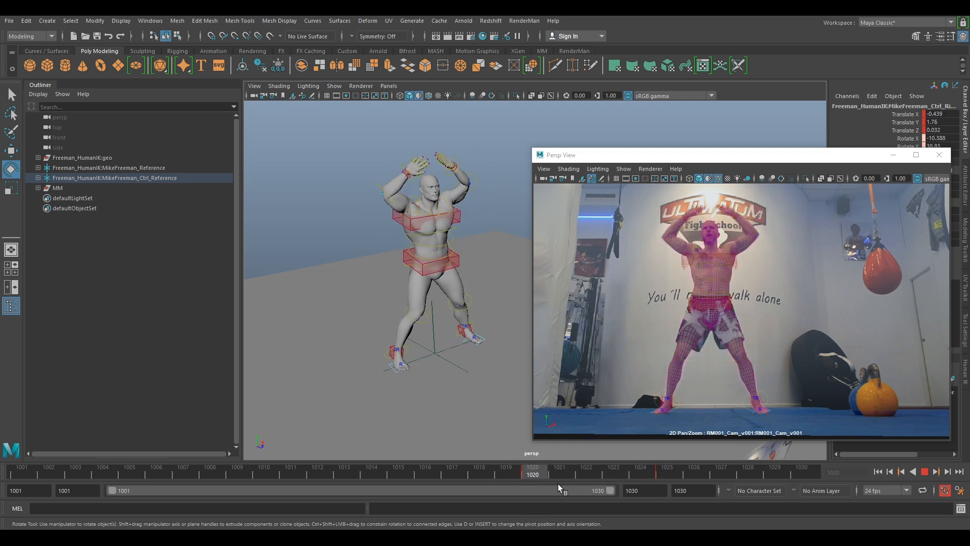
Scrub from frame 1025 to frame 1030 for the next pose
{"action": "left_click", "coordinate": [658, 478]}
{"action": "left_click_drag", "start_coordinate": [677, 471], "coordinate": [824, 475]}
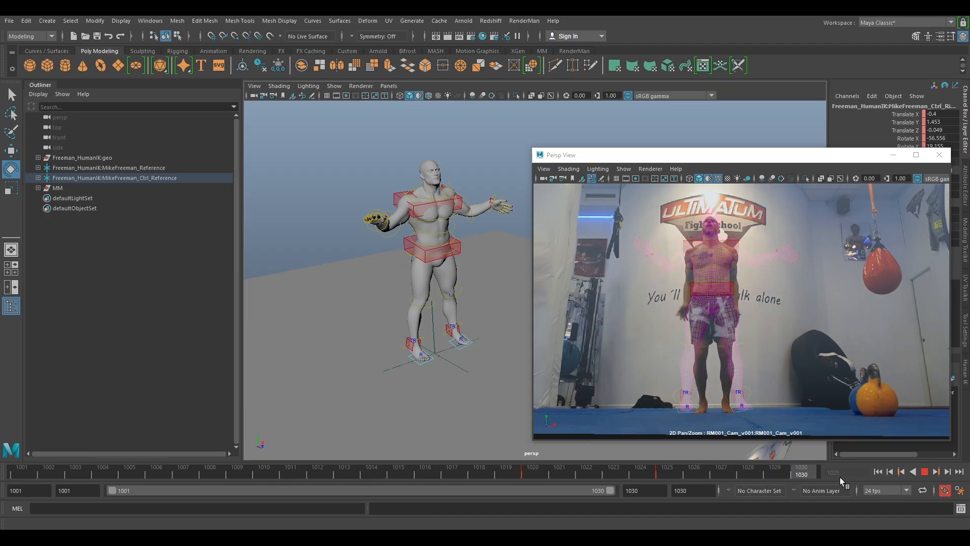
{"action": "key", "text": "Escape"}
Lower the hips effector to about 0.03, 1.076, 0.016 against the fighter's shorts at frame 1030
{"action": "middle_click_drag", "start_coordinate": [462, 264], "coordinate": [500, 265], "text": "alt"}
{"action": "scroll", "coordinate": [420, 263], "scroll_direction": "up", "scroll_amount": 3}
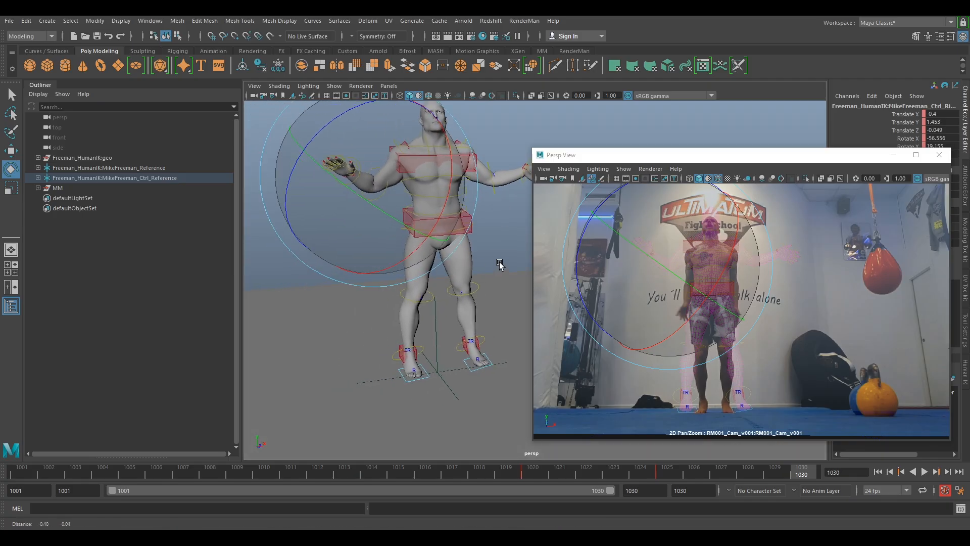
{"action": "scroll", "coordinate": [500, 265], "scroll_direction": "up", "scroll_amount": 3}
{"action": "left_click_drag", "start_coordinate": [460, 315], "coordinate": [422, 328], "text": "alt"}
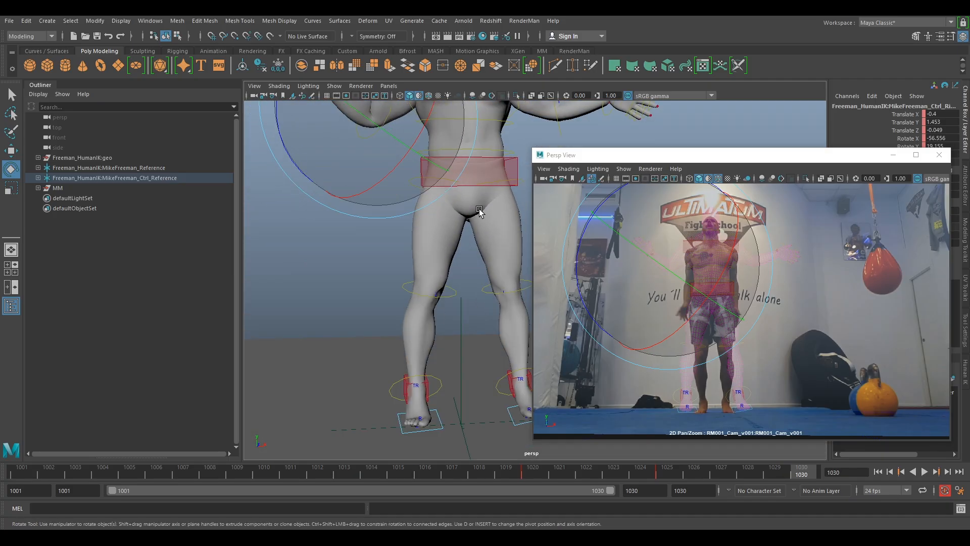
{"action": "left_click", "coordinate": [493, 175]}
{"action": "right_click_drag", "start_coordinate": [819, 262], "coordinate": [892, 273]}
{"action": "middle_click_drag", "start_coordinate": [708, 280], "coordinate": [768, 248]}
{"action": "right_click_drag", "start_coordinate": [825, 297], "coordinate": [774, 294]}
{"action": "key", "text": "w"}
{"action": "left_click_drag", "start_coordinate": [734, 231], "coordinate": [737, 247]}
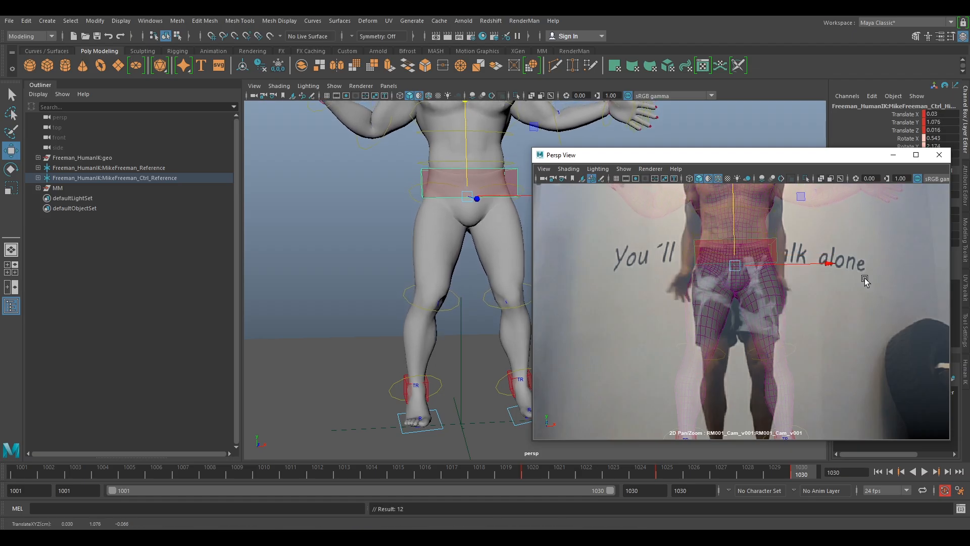
Fine-tune the hips effector's position to about 0.031, 1.04, 0.011, checking the torso alignment
{"action": "right_click_drag", "start_coordinate": [861, 280], "coordinate": [809, 268]}
{"action": "middle_click_drag", "start_coordinate": [784, 258], "coordinate": [785, 304]}
{"action": "right_click_drag", "start_coordinate": [763, 307], "coordinate": [782, 313]}
{"action": "left_click_drag", "start_coordinate": [741, 306], "coordinate": [740, 316]}
{"action": "key", "text": "backslash"}
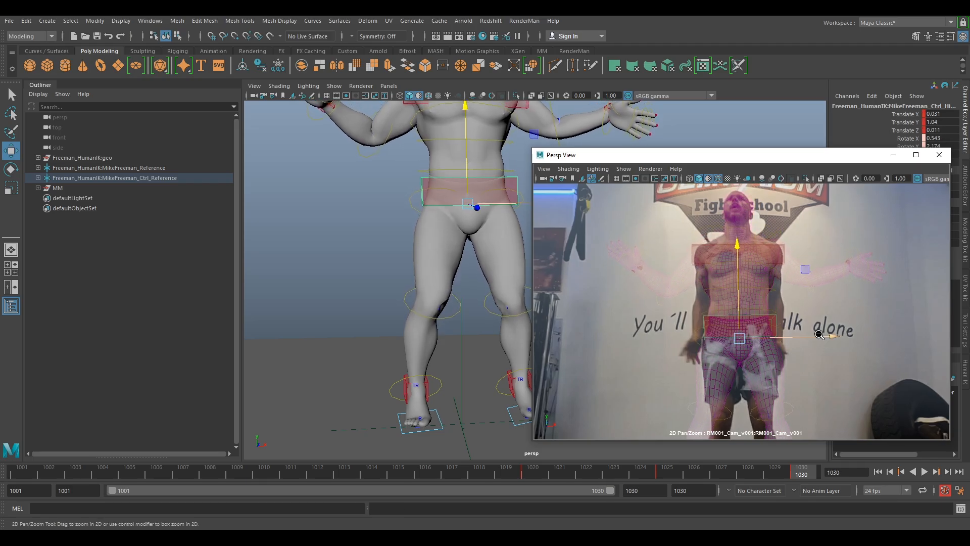
Move the right ankle effector inward to about -0.041, 0.17, -0.091 over the fighter's foot
{"action": "right_click_drag", "start_coordinate": [819, 334], "coordinate": [784, 328]}
{"action": "middle_click_drag", "start_coordinate": [773, 324], "coordinate": [773, 238]}
{"action": "right_click_drag", "start_coordinate": [753, 352], "coordinate": [773, 379]}
{"action": "middle_click_drag", "start_coordinate": [773, 379], "coordinate": [765, 332]}
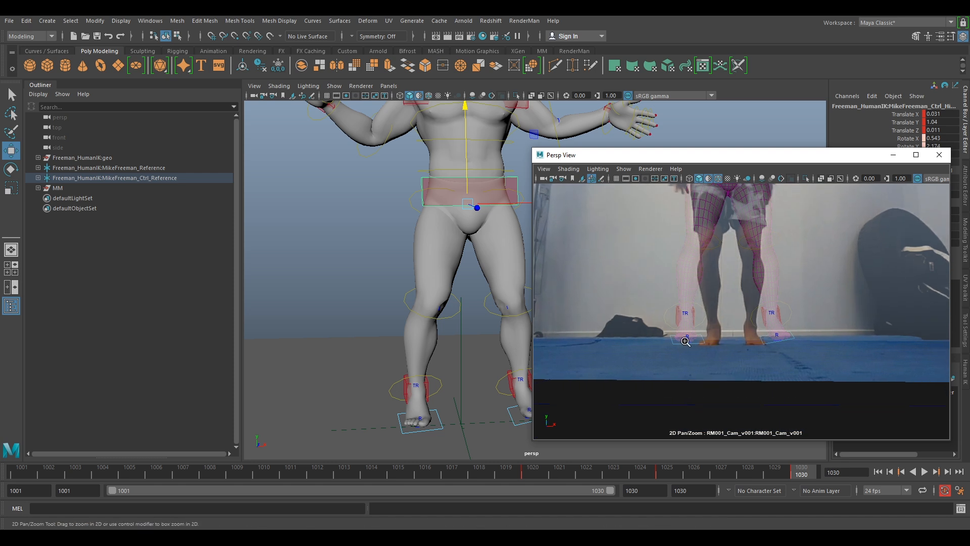
{"action": "right_click_drag", "start_coordinate": [686, 341], "coordinate": [713, 344]}
{"action": "left_click_drag", "start_coordinate": [669, 317], "coordinate": [725, 321]}
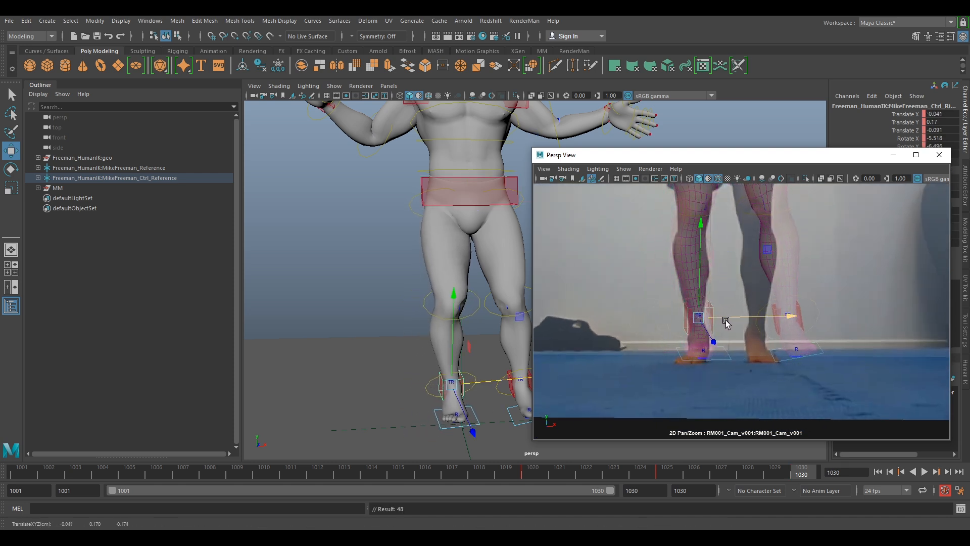
Lower the right ankle effector to about 0.096 in Y and rotate the foot flat on the floor, about -3.6 degrees in X
{"action": "left_click_drag", "start_coordinate": [466, 372], "coordinate": [481, 374], "text": "alt"}
{"action": "key", "text": "f"}
{"action": "scroll", "coordinate": [424, 367], "scroll_direction": "down", "scroll_amount": 5}
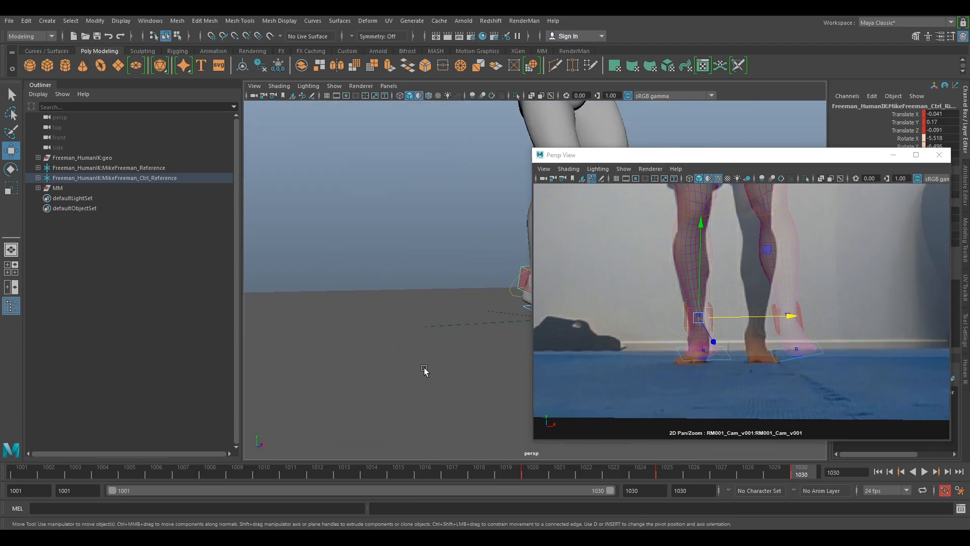
{"action": "middle_click_drag", "start_coordinate": [482, 375], "coordinate": [393, 351], "text": "alt"}
{"action": "scroll", "coordinate": [392, 351], "scroll_direction": "up", "scroll_amount": 3}
{"action": "left_click_drag", "start_coordinate": [370, 338], "coordinate": [421, 293], "text": "alt"}
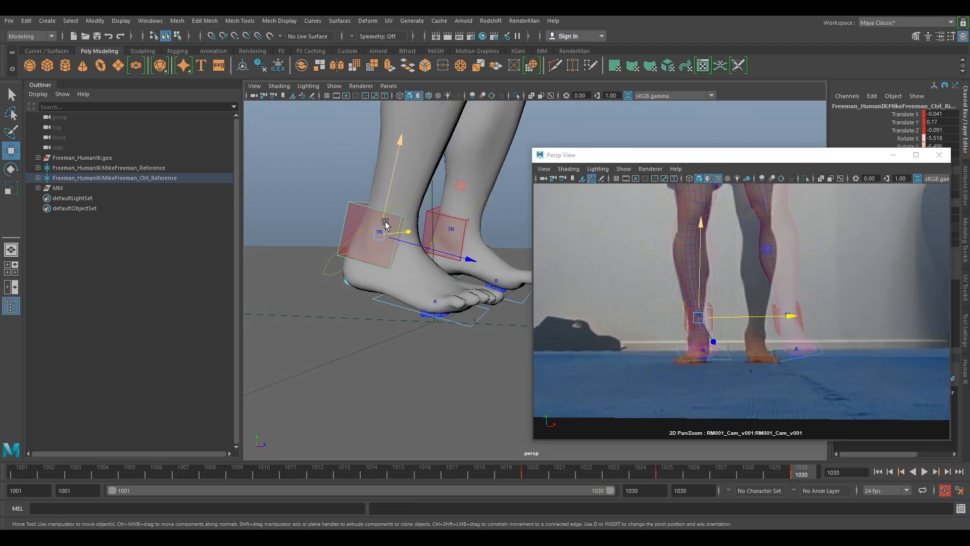
{"action": "left_click_drag", "start_coordinate": [385, 211], "coordinate": [389, 253]}
{"action": "key", "text": "e"}
{"action": "left_click_drag", "start_coordinate": [460, 268], "coordinate": [450, 248]}
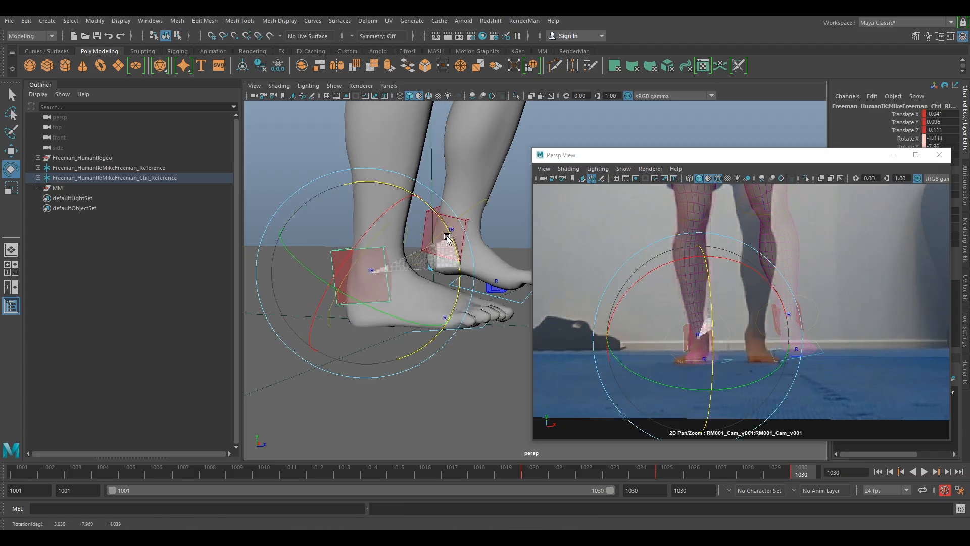
Raise the right ankle effector to 0.1 in Y and rotate the foot to about 6.7, 8.3, 1.4 degrees
{"action": "key", "text": "w"}
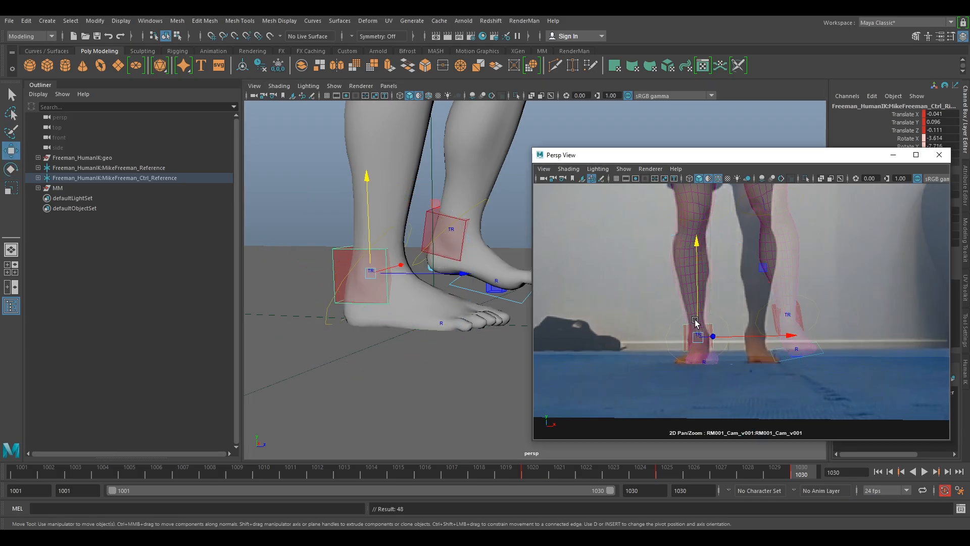
{"action": "key", "text": "e"}
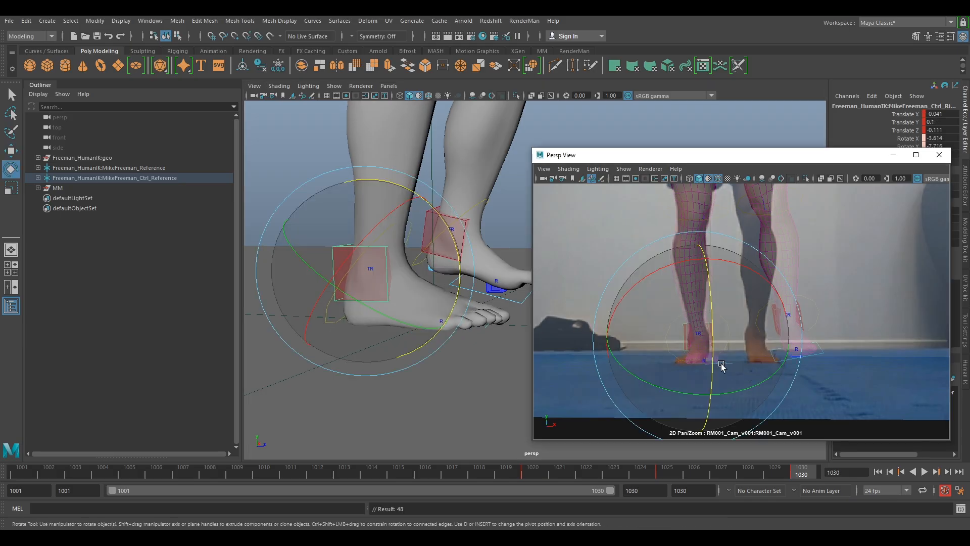
{"action": "left_click_drag", "start_coordinate": [729, 380], "coordinate": [622, 317]}
{"action": "left_click_drag", "start_coordinate": [743, 278], "coordinate": [726, 384]}
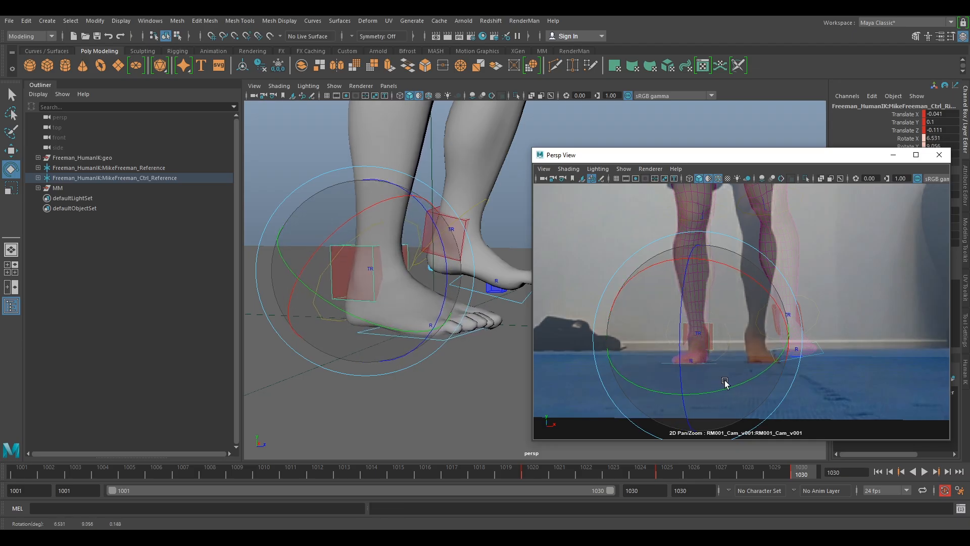
{"action": "left_click_drag", "start_coordinate": [674, 361], "coordinate": [678, 364]}
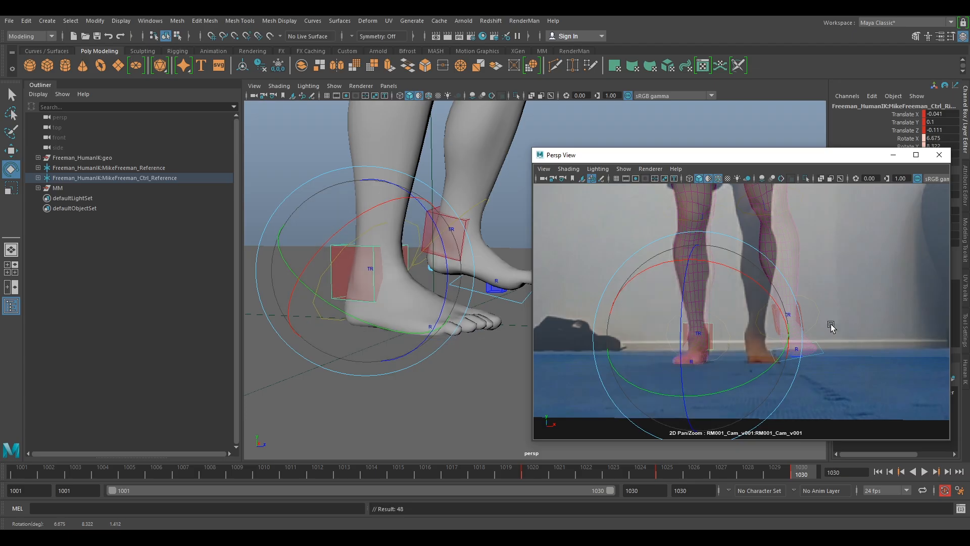
Move the left ankle effector to about 0.175, 0.099, -0.097 and rotate the foot to about 8.3 degrees in X and -6.3 in Y
{"action": "left_click_drag", "start_coordinate": [410, 327], "coordinate": [414, 317], "text": "alt"}
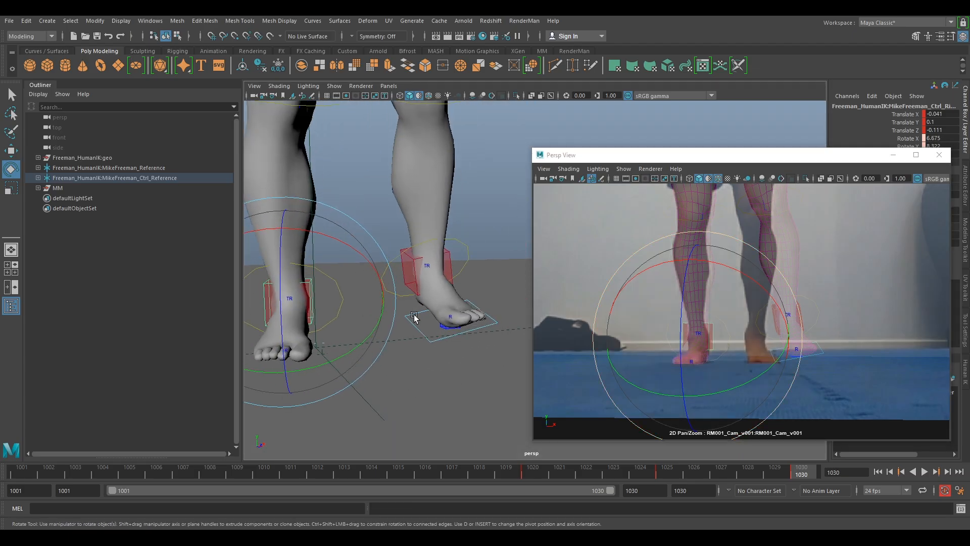
{"action": "left_click", "coordinate": [411, 266]}
{"action": "key", "text": "w"}
{"action": "left_click_drag", "start_coordinate": [440, 266], "coordinate": [404, 275]}
{"action": "left_click_drag", "start_coordinate": [755, 322], "coordinate": [757, 337]}
{"action": "left_click_drag", "start_coordinate": [324, 333], "coordinate": [388, 269], "text": "alt"}
{"action": "key", "text": "e"}
{"action": "key", "text": "w"}
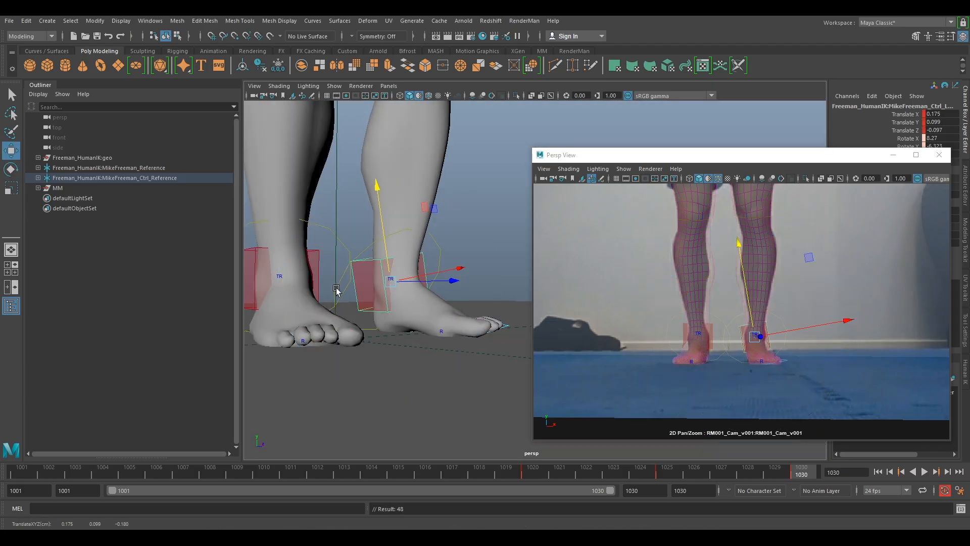
Nudge the right ankle effector up to 0.102 in Y
{"action": "left_click", "coordinate": [318, 275]}
{"action": "left_click_drag", "start_coordinate": [281, 250], "coordinate": [281, 249]}
{"action": "mouse_move", "coordinate": [483, 317]}
{"action": "left_mouse_down", "text": "alt"}
{"action": "mouse_move", "coordinate": [451, 327]}
{"action": "mouse_move", "coordinate": [479, 300]}
{"action": "left_mouse_up", "text": "alt"}
{"action": "scroll", "coordinate": [480, 279], "scroll_direction": "down", "scroll_amount": 3}
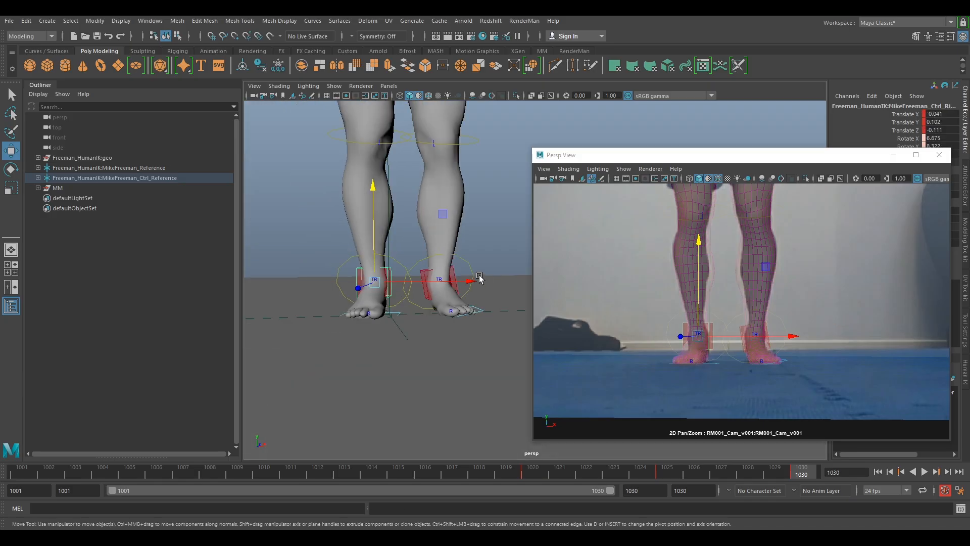
Examine how the legs, hips and torso line up with the fighter in the close-up camera footage
{"action": "middle_click_drag", "start_coordinate": [480, 277], "coordinate": [471, 359], "text": "alt"}
{"action": "right_click_drag", "start_coordinate": [887, 328], "coordinate": [799, 277]}
{"action": "middle_click_drag", "start_coordinate": [773, 280], "coordinate": [776, 331]}
{"action": "right_click_drag", "start_coordinate": [775, 331], "coordinate": [868, 361]}
{"action": "right_click_drag", "start_coordinate": [733, 282], "coordinate": [812, 314]}
{"action": "middle_click_drag", "start_coordinate": [729, 276], "coordinate": [721, 290]}
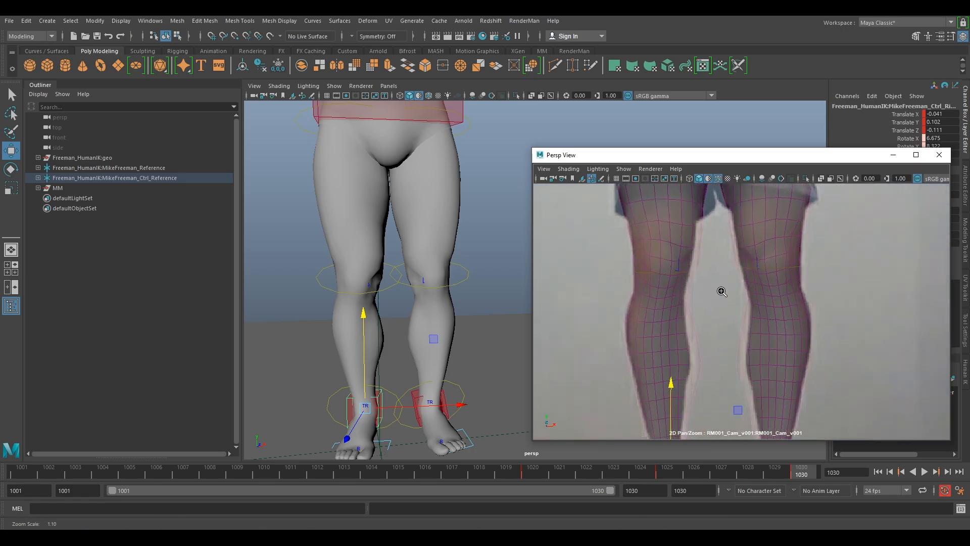
{"action": "right_click_drag", "start_coordinate": [721, 290], "coordinate": [814, 354]}
{"action": "middle_click_drag", "start_coordinate": [783, 325], "coordinate": [790, 359]}
{"action": "right_click_drag", "start_coordinate": [749, 303], "coordinate": [663, 240]}
{"action": "middle_click_drag", "start_coordinate": [769, 291], "coordinate": [775, 399]}
{"action": "right_click_drag", "start_coordinate": [774, 333], "coordinate": [715, 301]}
{"action": "middle_click_drag", "start_coordinate": [746, 257], "coordinate": [740, 346]}
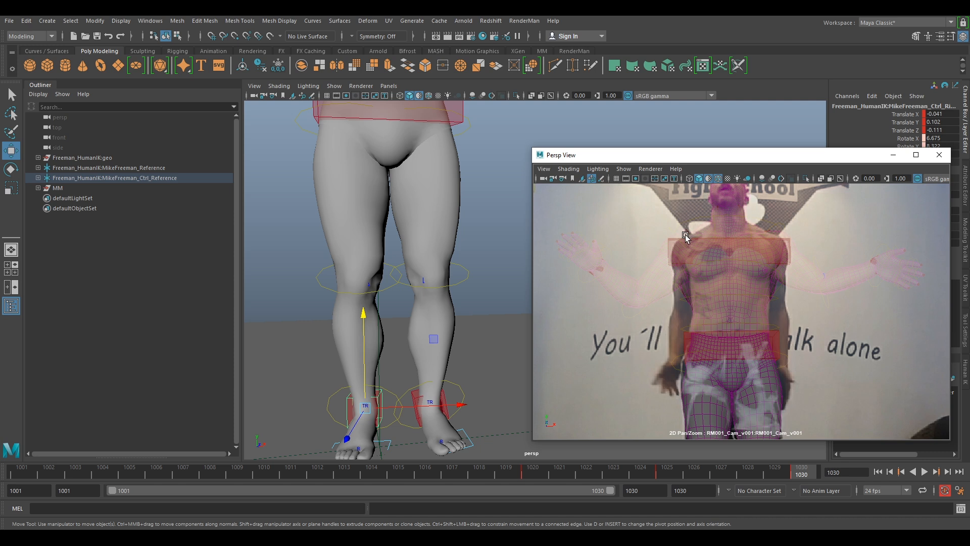
{"action": "right_click_drag", "start_coordinate": [740, 330], "coordinate": [689, 302]}
Rotate the right forearm downward at the elbow effector to about -64 degrees in X and -28 in Y, undoing the excess manipulation
{"action": "scroll", "coordinate": [425, 207], "scroll_direction": "up", "scroll_amount": 4}
{"action": "scroll", "coordinate": [425, 207], "scroll_direction": "down", "scroll_amount": 5}
{"action": "middle_click_drag", "start_coordinate": [447, 185], "coordinate": [507, 278], "text": "alt"}
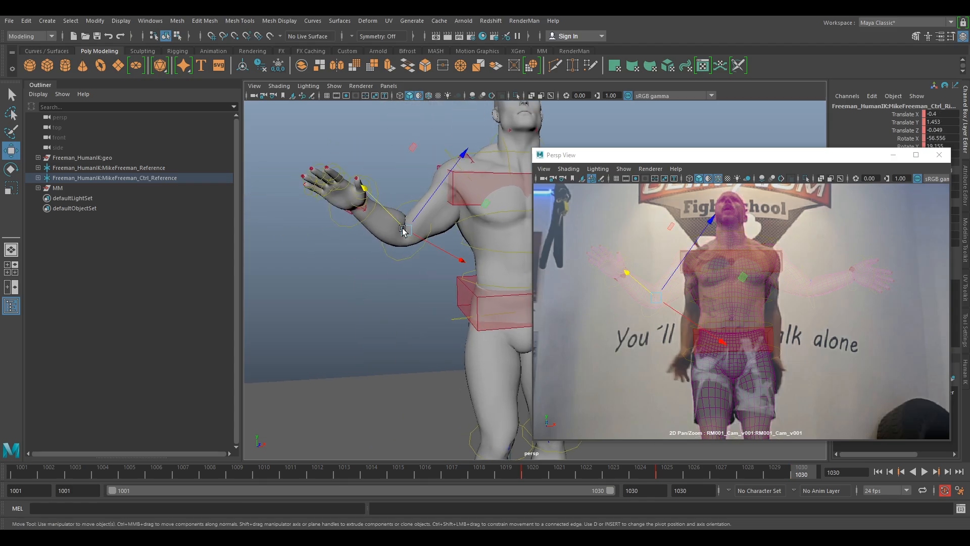
{"action": "key", "text": "e"}
{"action": "mouse_move", "coordinate": [369, 177]}
{"action": "left_mouse_down"}
{"action": "mouse_move", "coordinate": [325, 223]}
{"action": "mouse_move", "coordinate": [368, 211]}
{"action": "mouse_move", "coordinate": [331, 184]}
{"action": "mouse_move", "coordinate": [350, 181]}
{"action": "left_mouse_up"}
{"action": "key", "text": "ctrl+z"}
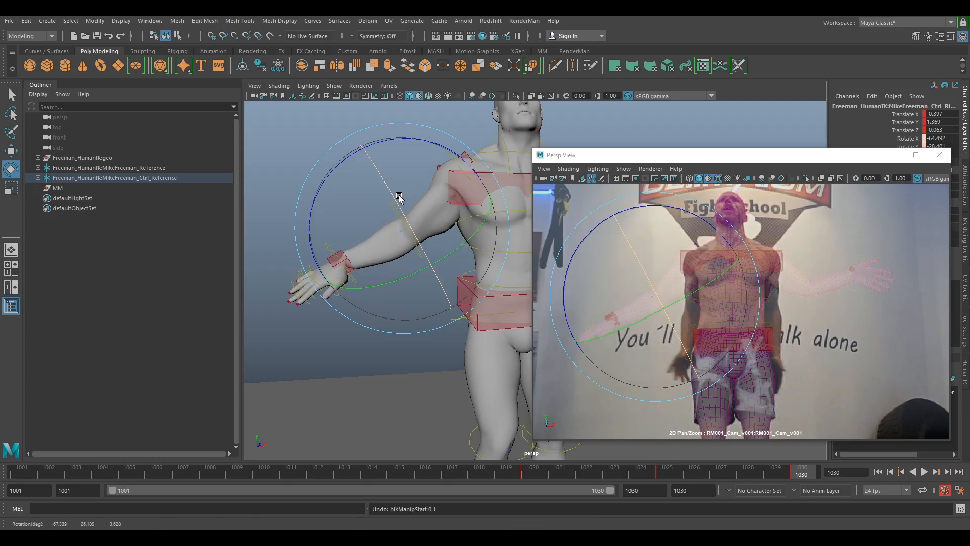
Rotate the right hand at the wrist effector to about 62.9, 33.1, 1.3 degrees
{"action": "left_click", "coordinate": [322, 341]}
{"action": "left_click", "coordinate": [333, 261]}
{"action": "left_click_drag", "start_coordinate": [334, 264], "coordinate": [324, 217]}
{"action": "left_click_drag", "start_coordinate": [338, 262], "coordinate": [317, 228]}
{"action": "left_click_drag", "start_coordinate": [344, 271], "coordinate": [427, 218]}
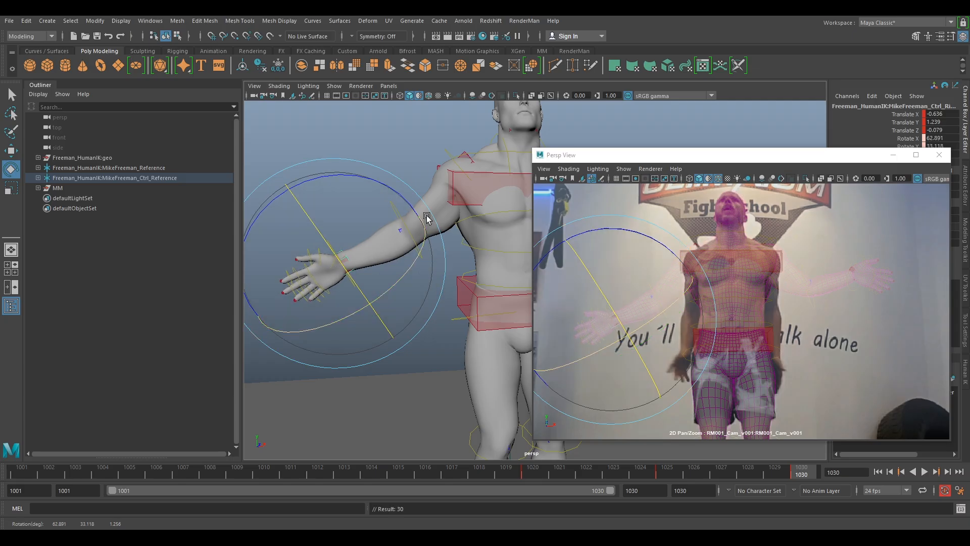
Select the right shoulder effector and rotate the arm down toward the body, to about -3.3 degrees in X and 59.8 in Y
{"action": "left_click", "coordinate": [424, 163]}
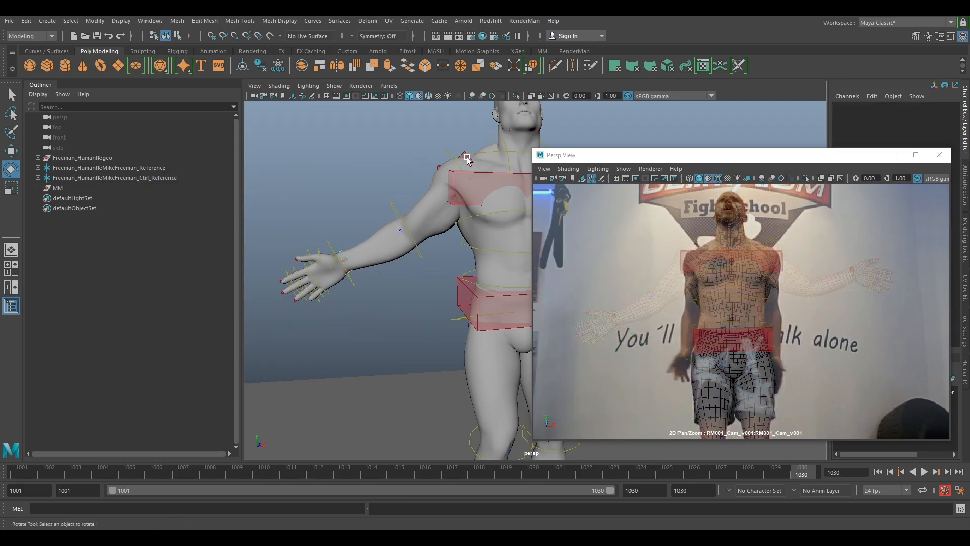
{"action": "left_click", "coordinate": [449, 153]}
{"action": "left_click_drag", "start_coordinate": [389, 143], "coordinate": [389, 248]}
{"action": "scroll", "coordinate": [732, 331], "scroll_direction": "up", "scroll_amount": 5}
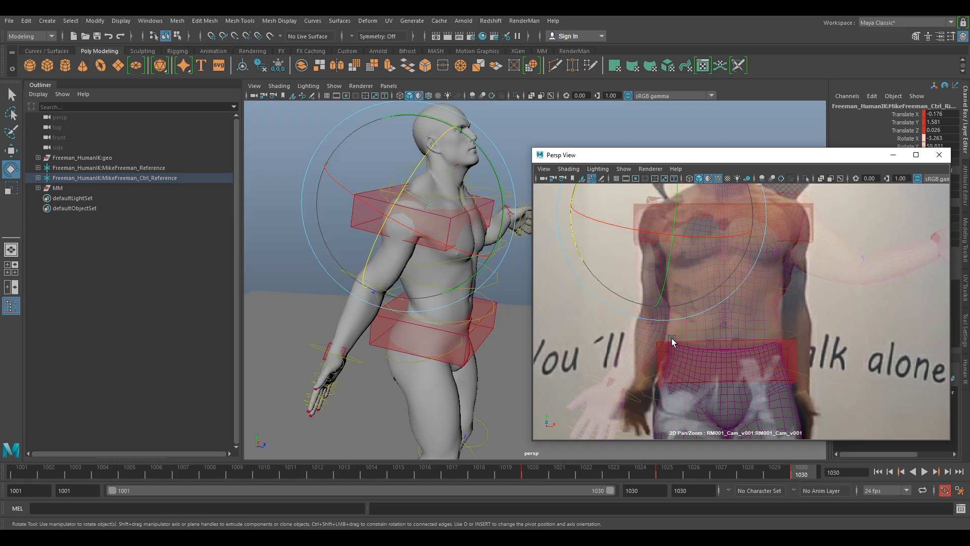
Rotate the right shoulder effector to about 52.5, 68.2, 76.4 degrees so the arm hangs beside the torso
{"action": "left_click_drag", "start_coordinate": [254, 332], "coordinate": [336, 336], "text": "alt"}
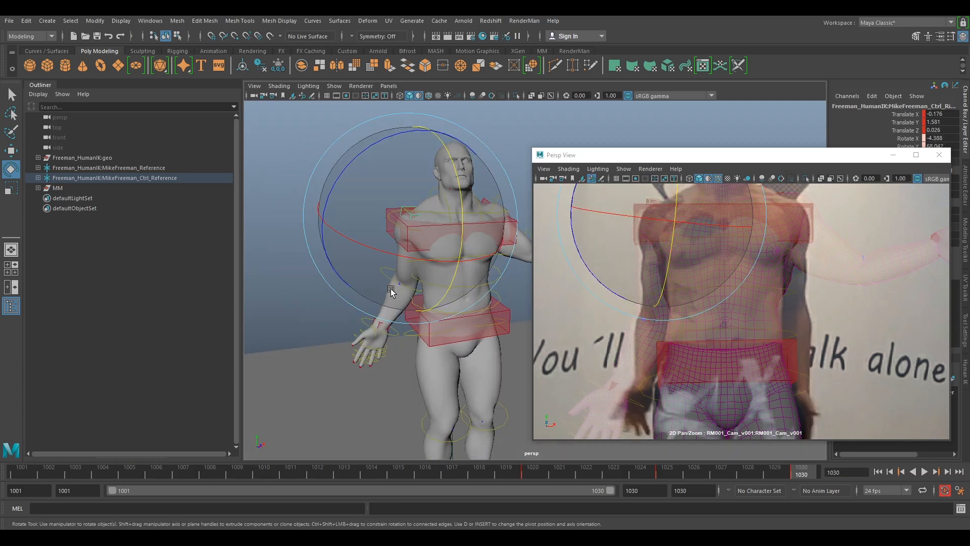
{"action": "left_click_drag", "start_coordinate": [407, 263], "coordinate": [528, 295]}
{"action": "key", "text": "s"}
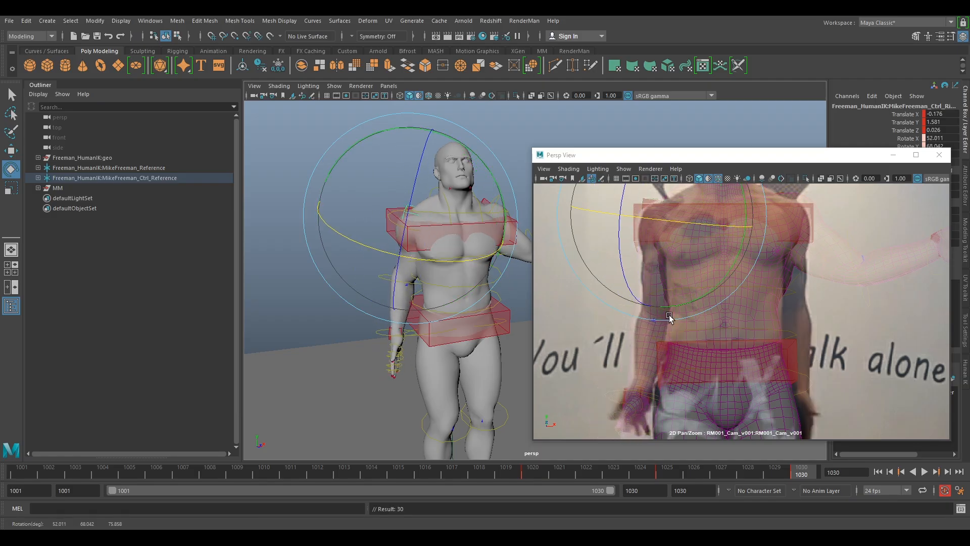
{"action": "left_click_drag", "start_coordinate": [651, 317], "coordinate": [708, 329]}
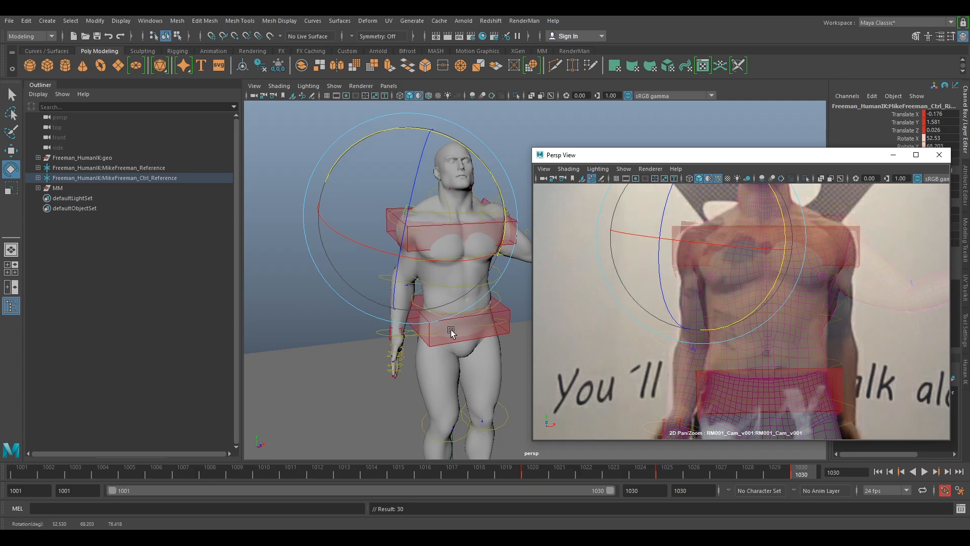
Adjust the right arm's placement and rotation so the forearm follows the fighter's lowered arm
{"action": "scroll", "coordinate": [697, 257], "scroll_direction": "down", "scroll_amount": 1}
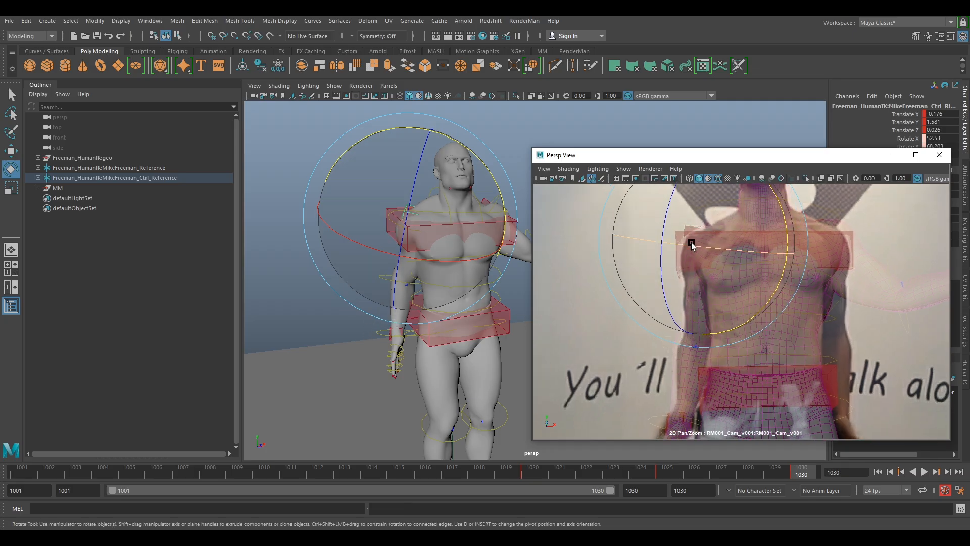
{"action": "key", "text": "w"}
{"action": "left_click_drag", "start_coordinate": [436, 247], "coordinate": [507, 268], "text": "alt"}
{"action": "left_click_drag", "start_coordinate": [419, 276], "coordinate": [428, 298]}
{"action": "key", "text": "e"}
{"action": "left_click_drag", "start_coordinate": [444, 339], "coordinate": [325, 301]}
{"action": "middle_click_drag", "start_coordinate": [371, 290], "coordinate": [426, 238], "text": "alt"}
Select the right wrist effector and move it slightly beside the hip, to about -0.233, 1.007, 0.03
{"action": "left_click", "coordinate": [433, 307]}
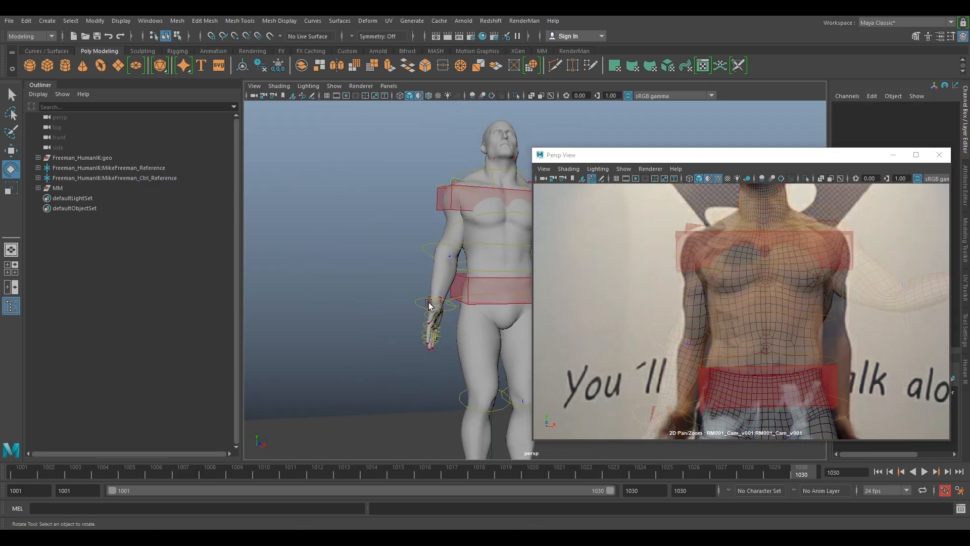
{"action": "left_click", "coordinate": [429, 305]}
{"action": "left_click_drag", "start_coordinate": [429, 306], "coordinate": [547, 340], "text": "alt"}
{"action": "key", "text": "w"}
{"action": "left_click_drag", "start_coordinate": [486, 323], "coordinate": [386, 301], "text": "alt"}
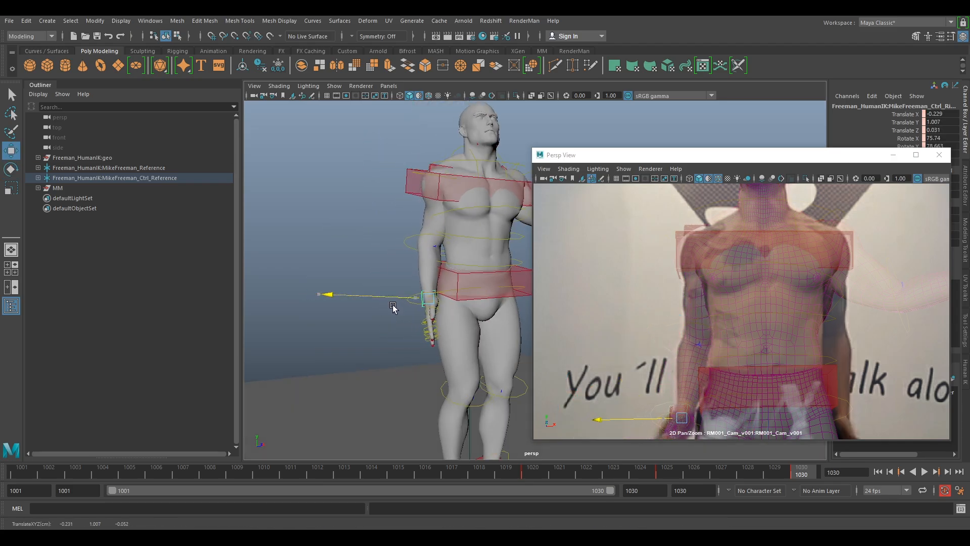
{"action": "right_click_drag", "start_coordinate": [712, 268], "coordinate": [668, 270]}
{"action": "middle_click_drag", "start_coordinate": [726, 282], "coordinate": [732, 218]}
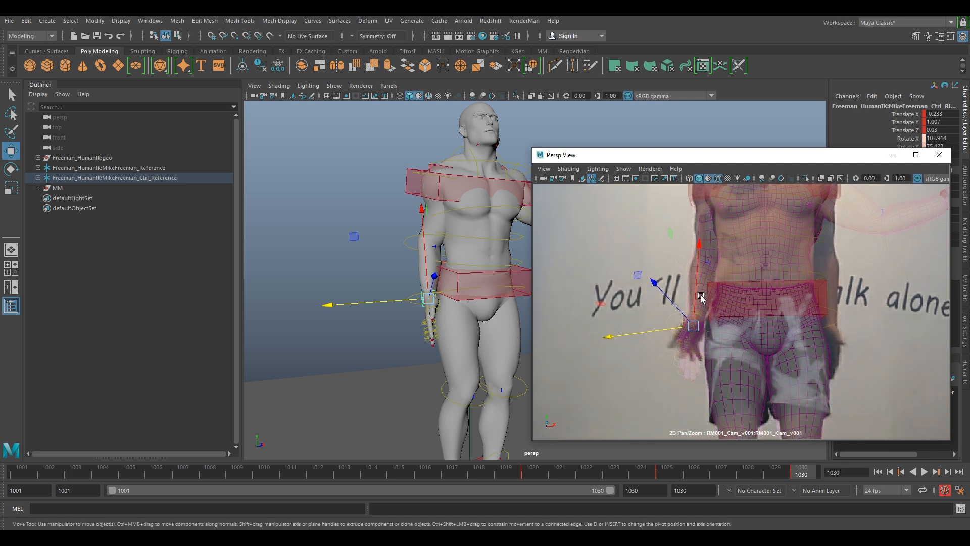
Rotate the right wrist effector to about 105.5, 73.5, 75.8 degrees so the hand follows the fighter's
{"action": "right_click_drag", "start_coordinate": [702, 298], "coordinate": [746, 352]}
{"action": "key", "text": "e"}
{"action": "mouse_move", "coordinate": [660, 349]}
{"action": "left_mouse_down"}
{"action": "mouse_move", "coordinate": [654, 328]}
{"action": "mouse_move", "coordinate": [736, 386]}
{"action": "mouse_move", "coordinate": [700, 374]}
{"action": "mouse_move", "coordinate": [720, 299]}
{"action": "mouse_move", "coordinate": [690, 277]}
{"action": "mouse_move", "coordinate": [668, 356]}
{"action": "left_mouse_up"}
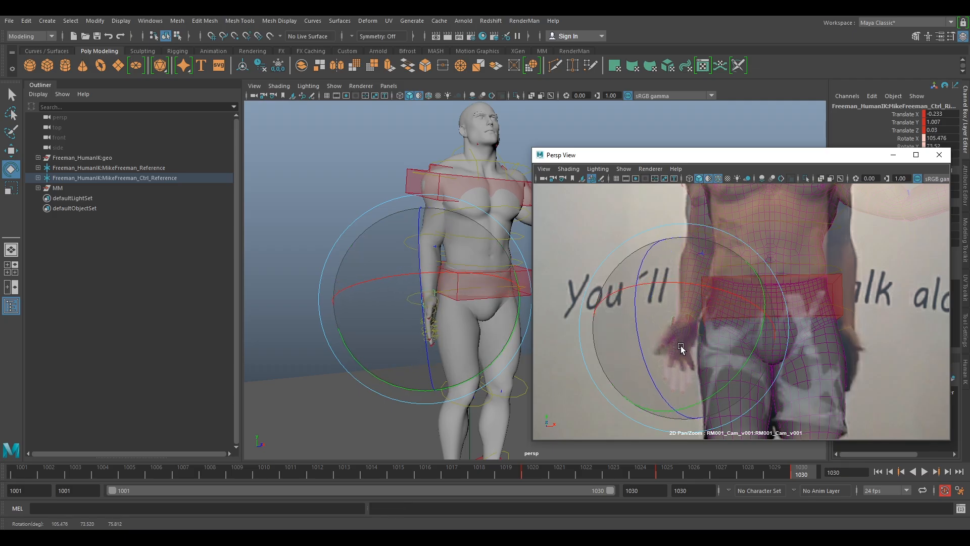
{"action": "scroll", "coordinate": [870, 363], "scroll_direction": "down", "scroll_amount": 3}
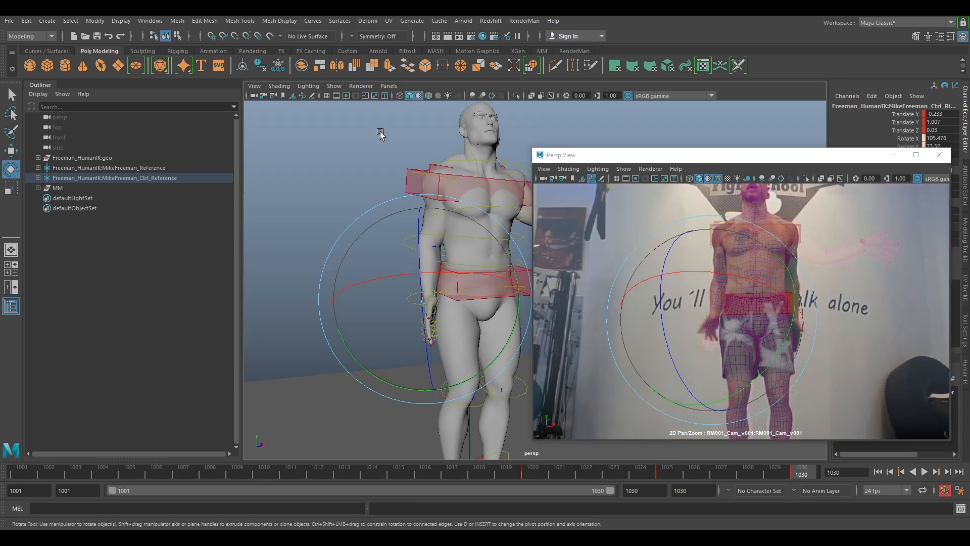
Select the left wrist effector and rotate the left hand to about -102.9, -3.9, -1.9 degrees
{"action": "left_click_drag", "start_coordinate": [483, 172], "coordinate": [420, 266], "text": "alt"}
{"action": "left_click", "coordinate": [455, 290]}
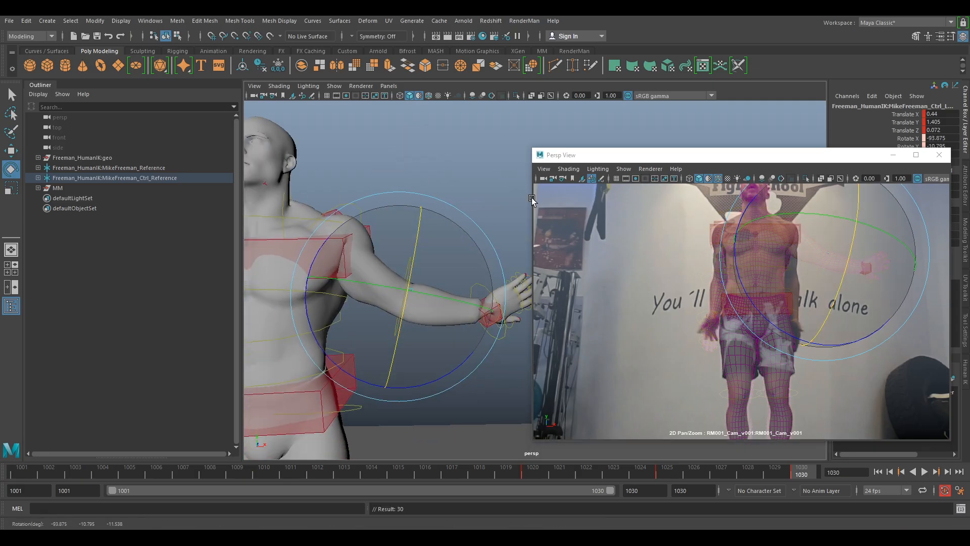
{"action": "left_click", "coordinate": [479, 309]}
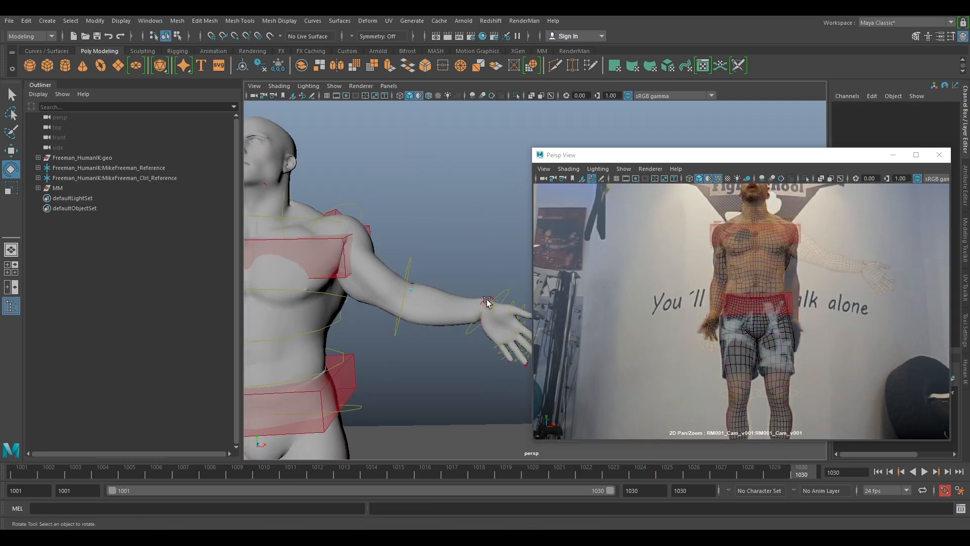
{"action": "left_click", "coordinate": [487, 302]}
{"action": "left_click_drag", "start_coordinate": [479, 399], "coordinate": [464, 301]}
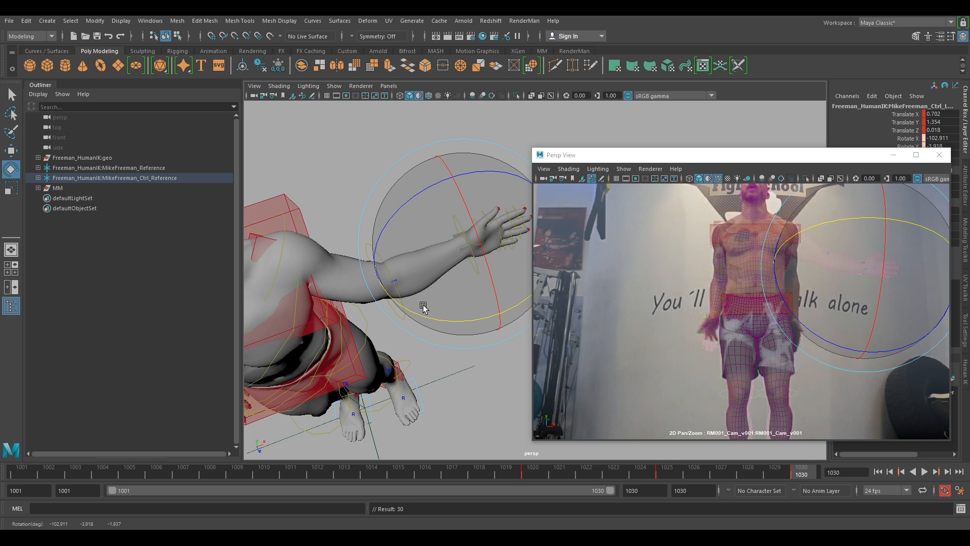
Select the left elbow effector and rotate the forearm to about -90.1, -20.3, -10.1 degrees
{"action": "left_click_drag", "start_coordinate": [411, 277], "coordinate": [450, 240], "text": "alt"}
{"action": "right_click_drag", "start_coordinate": [450, 241], "coordinate": [467, 242], "text": "alt"}
{"action": "middle_click_drag", "start_coordinate": [468, 242], "coordinate": [395, 307], "text": "alt"}
{"action": "left_click_drag", "start_coordinate": [394, 307], "coordinate": [377, 295], "text": "alt"}
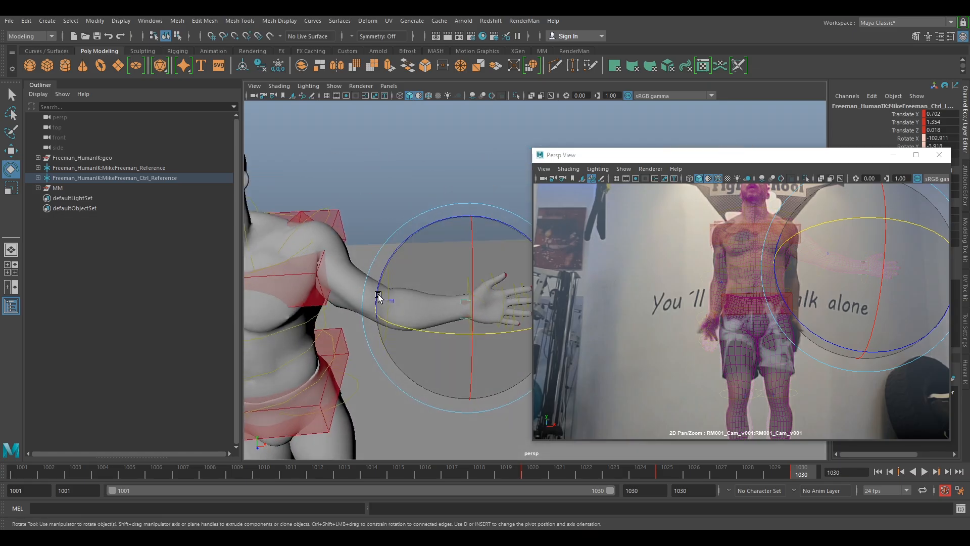
{"action": "middle_click_drag", "start_coordinate": [377, 295], "coordinate": [426, 224], "text": "alt"}
{"action": "left_click", "coordinate": [437, 260]}
{"action": "left_click", "coordinate": [433, 262]}
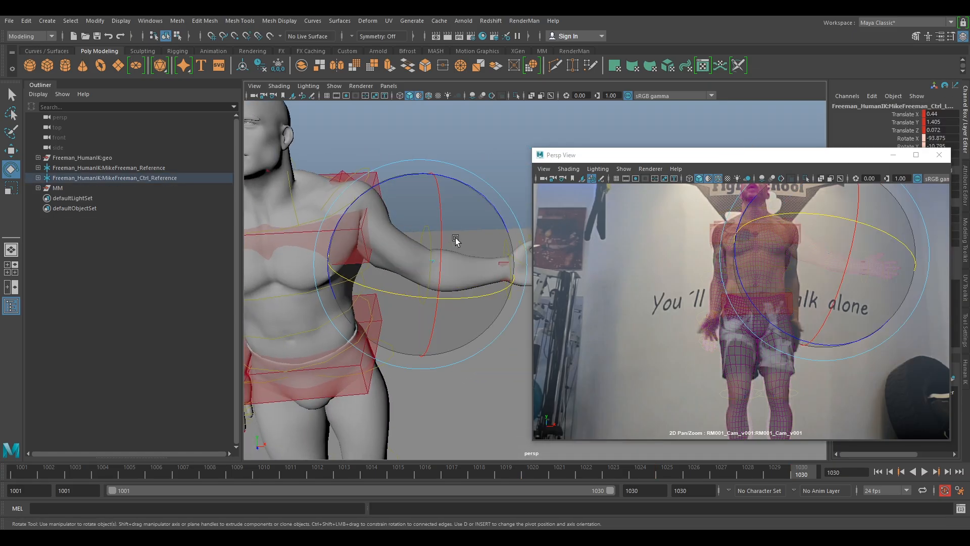
{"action": "left_click_drag", "start_coordinate": [424, 203], "coordinate": [431, 206]}
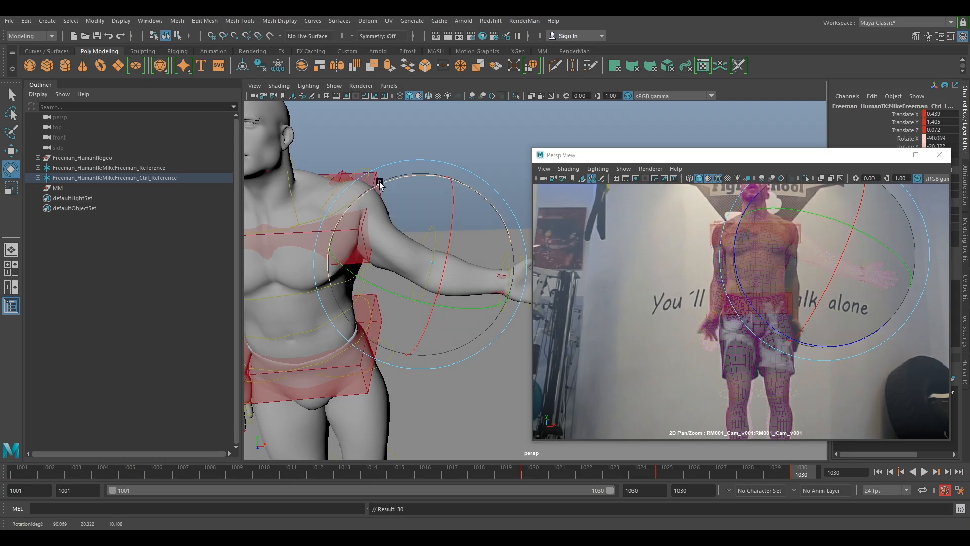
Select the left shoulder effector and rotate the arm down, to about -36.9 degrees in X and 74.7 in Y
{"action": "left_click", "coordinate": [382, 161]}
{"action": "left_click", "coordinate": [346, 175]}
{"action": "left_click_drag", "start_coordinate": [349, 177], "coordinate": [380, 250], "text": "alt"}
{"action": "left_click_drag", "start_coordinate": [381, 252], "coordinate": [439, 258], "text": "alt"}
{"action": "middle_click_drag", "start_coordinate": [329, 289], "coordinate": [449, 214], "text": "alt"}
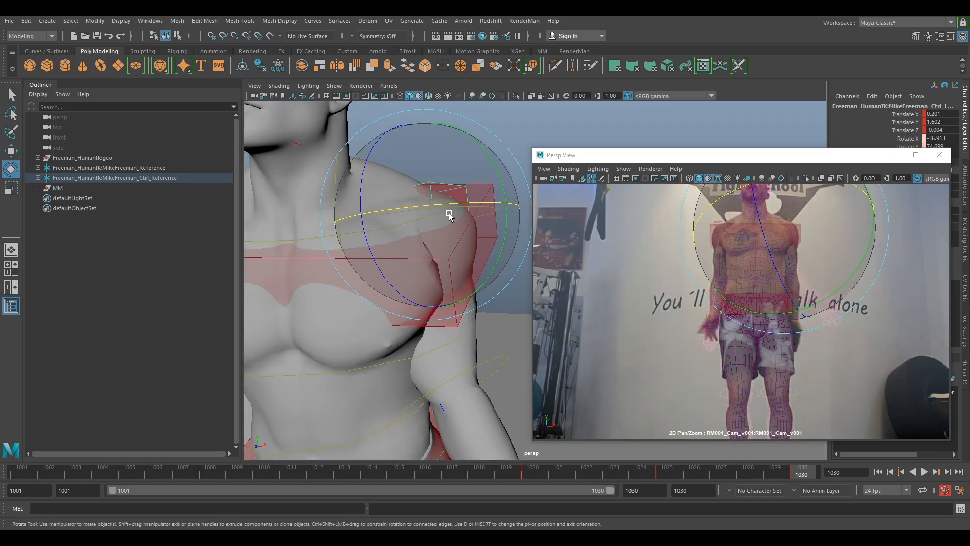
{"action": "scroll", "coordinate": [447, 215], "scroll_direction": "down", "scroll_amount": 5}
{"action": "left_click_drag", "start_coordinate": [454, 225], "coordinate": [279, 231], "text": "alt"}
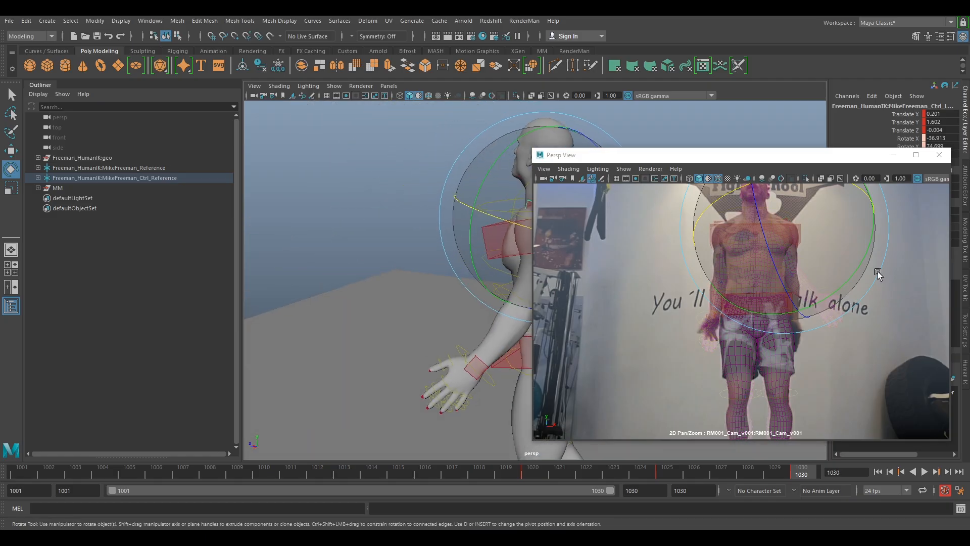
Rotate the left shoulder effector to about -76.8 degrees in X and 69 in Y, and key it
{"action": "scroll", "coordinate": [877, 271], "scroll_direction": "up", "scroll_amount": 5}
{"action": "middle_click_drag", "start_coordinate": [775, 308], "coordinate": [758, 322]}
{"action": "key", "text": "ctrl+z"}
{"action": "left_click_drag", "start_coordinate": [445, 324], "coordinate": [561, 334], "text": "alt"}
{"action": "middle_click_drag", "start_coordinate": [485, 328], "coordinate": [439, 306], "text": "alt"}
{"action": "left_click_drag", "start_coordinate": [484, 307], "coordinate": [465, 274], "text": "alt"}
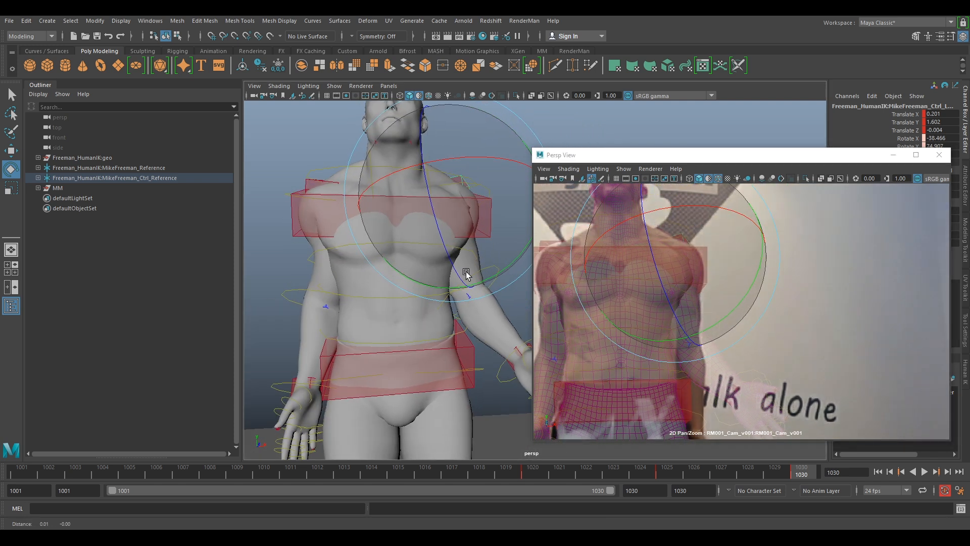
{"action": "middle_click_drag", "start_coordinate": [465, 274], "coordinate": [392, 359], "text": "alt"}
{"action": "mouse_move", "coordinate": [398, 272]}
{"action": "left_mouse_down"}
{"action": "mouse_move", "coordinate": [462, 266]}
{"action": "mouse_move", "coordinate": [454, 279]}
{"action": "mouse_move", "coordinate": [403, 288]}
{"action": "left_mouse_up"}
{"action": "key", "text": "s"}
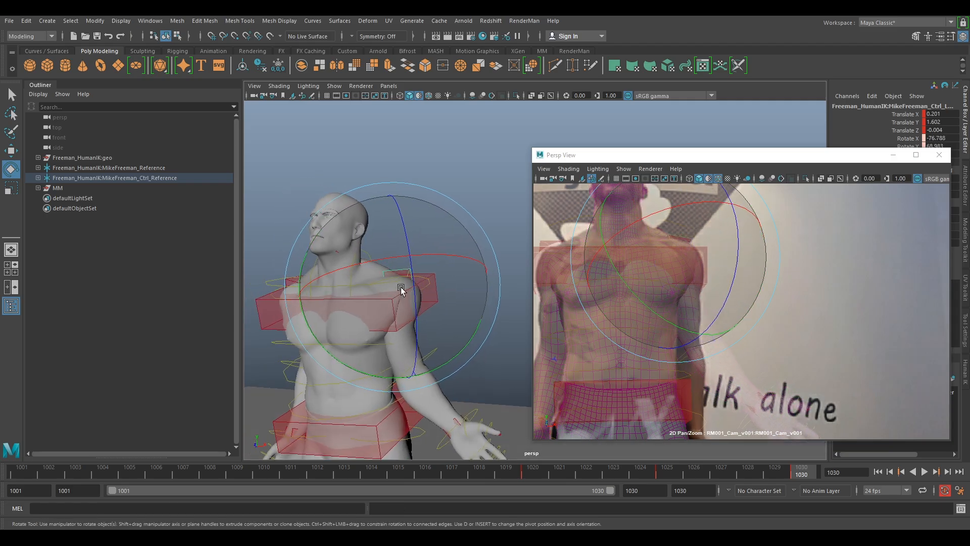
Raise the left shoulder effector slightly, to about 0.196, 1.623, -0.01
{"action": "middle_click_drag", "start_coordinate": [405, 298], "coordinate": [438, 263], "text": "alt"}
{"action": "left_click_drag", "start_coordinate": [438, 262], "coordinate": [488, 275], "text": "alt"}
{"action": "key", "text": "w"}
{"action": "mouse_move", "coordinate": [402, 259]}
{"action": "left_mouse_down"}
{"action": "mouse_move", "coordinate": [404, 247]}
{"action": "mouse_move", "coordinate": [413, 263]}
{"action": "mouse_move", "coordinate": [400, 251]}
{"action": "left_mouse_up"}
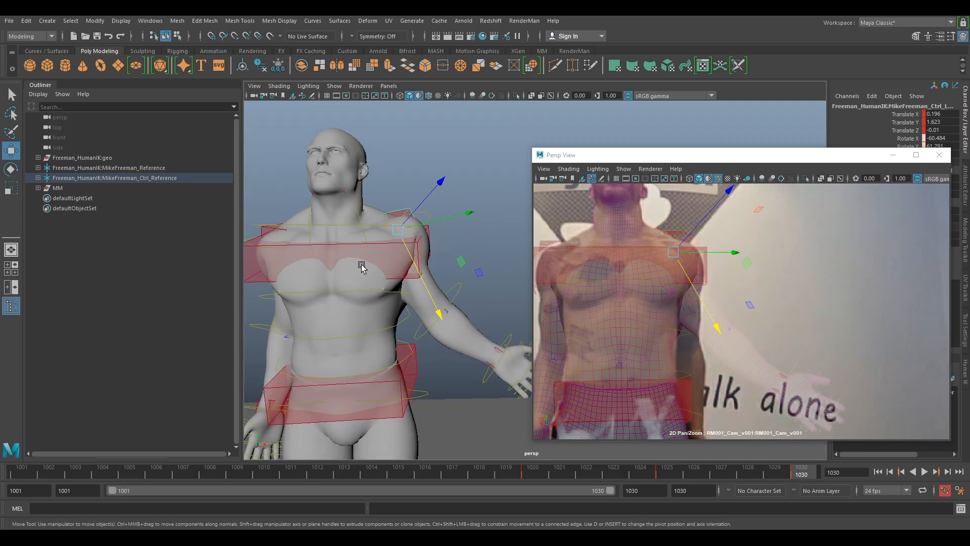
Try rotating the left elbow effector to bring the forearm down toward the body
{"action": "right_click_drag", "start_coordinate": [378, 256], "coordinate": [419, 284], "text": "alt"}
{"action": "left_click", "coordinate": [436, 303]}
{"action": "left_click", "coordinate": [431, 327]}
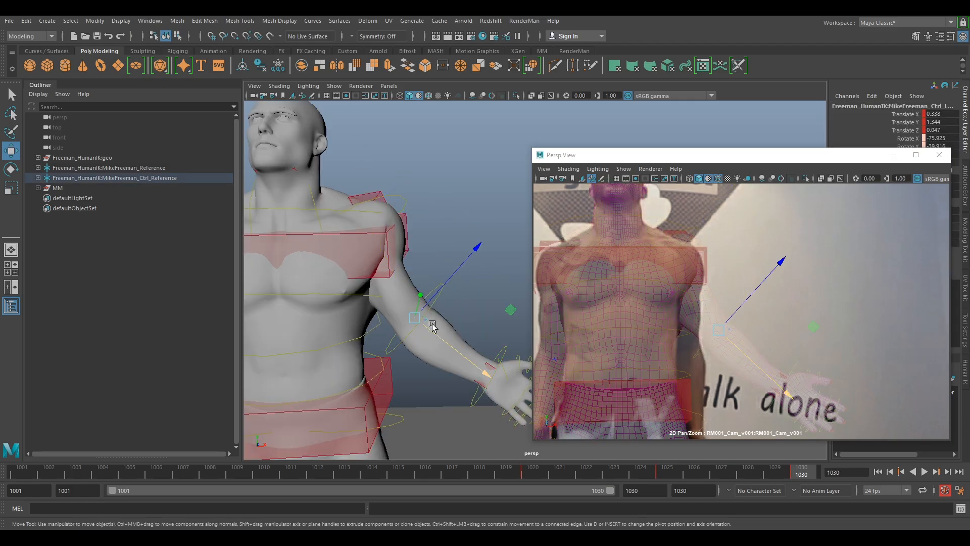
{"action": "key", "text": "e"}
{"action": "left_click_drag", "start_coordinate": [445, 325], "coordinate": [427, 400]}
{"action": "key", "text": "ctrl+z"}
Select the left wrist effector and move the hand down beside the hip, to about 0.326, 1.053, 0.077
{"action": "left_click", "coordinate": [459, 202]}
{"action": "left_click", "coordinate": [494, 349]}
{"action": "key", "text": "w"}
{"action": "left_click_drag", "start_coordinate": [422, 372], "coordinate": [451, 294], "text": "alt"}
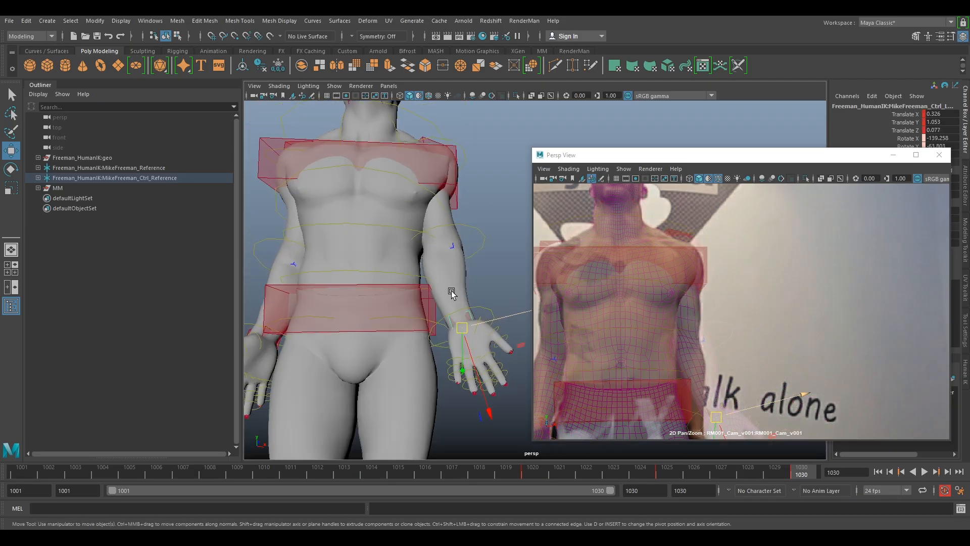
Rotate the left wrist effector to about 29.6, -83.1, -47.8 degrees so the fingers point down
{"action": "right_click_drag", "start_coordinate": [789, 370], "coordinate": [742, 353]}
{"action": "middle_click_drag", "start_coordinate": [742, 354], "coordinate": [739, 299]}
{"action": "key", "text": "e"}
{"action": "left_click_drag", "start_coordinate": [720, 313], "coordinate": [670, 367]}
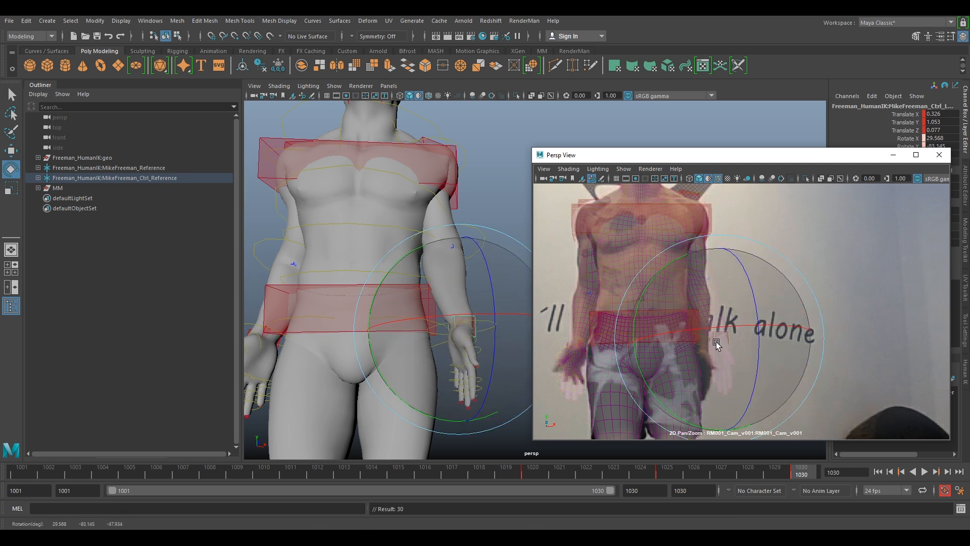
Move the left wrist effector inward against the fighter's hand, to about 0.267, 1.05, 0.024
{"action": "key", "text": "w"}
{"action": "left_click_drag", "start_coordinate": [717, 346], "coordinate": [712, 344]}
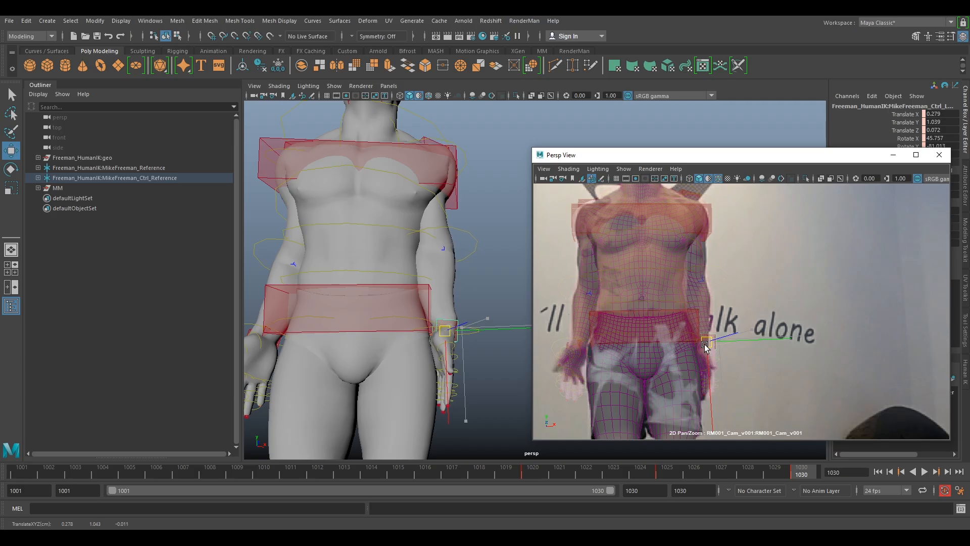
{"action": "left_click_drag", "start_coordinate": [465, 344], "coordinate": [401, 323], "text": "alt"}
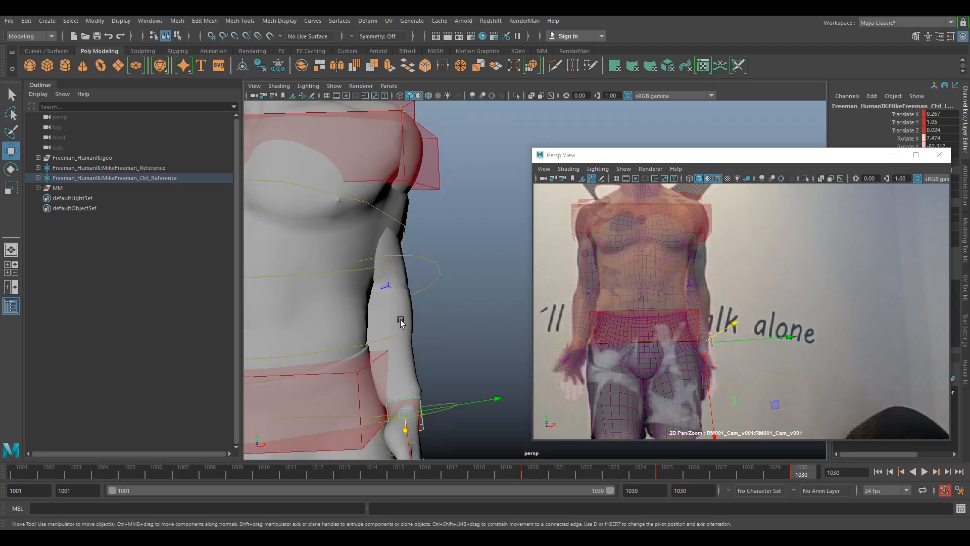
Rotate the left elbow effector to about -103.7 degrees in X and -52 in Y, and the left wrist to about -59.4 and -63.1
{"action": "left_click_drag", "start_coordinate": [403, 278], "coordinate": [457, 274]}
{"action": "key", "text": "e"}
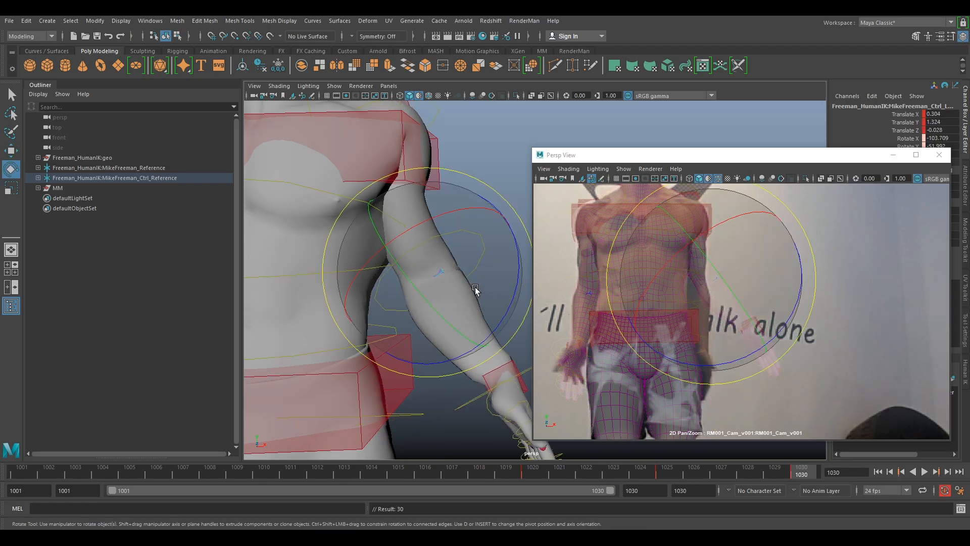
{"action": "mouse_move", "coordinate": [437, 229]}
{"action": "left_mouse_down"}
{"action": "mouse_move", "coordinate": [423, 225]}
{"action": "mouse_move", "coordinate": [447, 224]}
{"action": "left_mouse_up"}
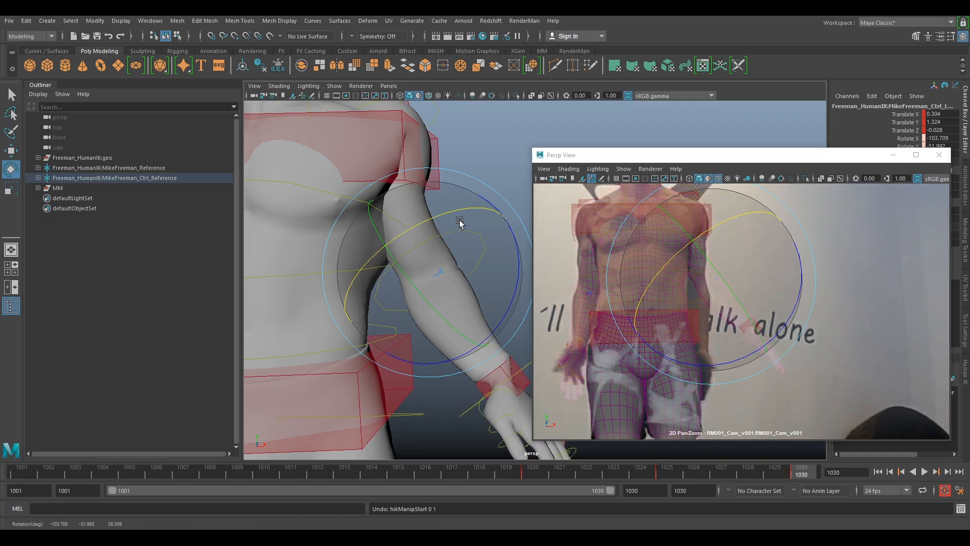
{"action": "left_click", "coordinate": [509, 165]}
{"action": "left_click", "coordinate": [491, 380]}
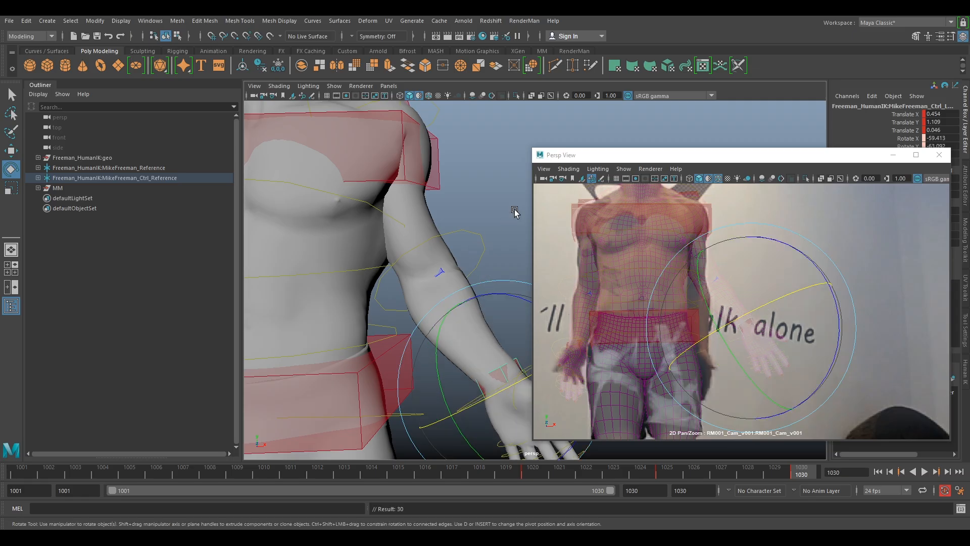
Select the left shoulder effector and rotate it to about -3.4 degrees in X and 70 in Y
{"action": "scroll", "coordinate": [436, 175], "scroll_direction": "down", "scroll_amount": 3}
{"action": "middle_click_drag", "start_coordinate": [453, 197], "coordinate": [477, 270], "text": "alt"}
{"action": "left_click", "coordinate": [435, 203]}
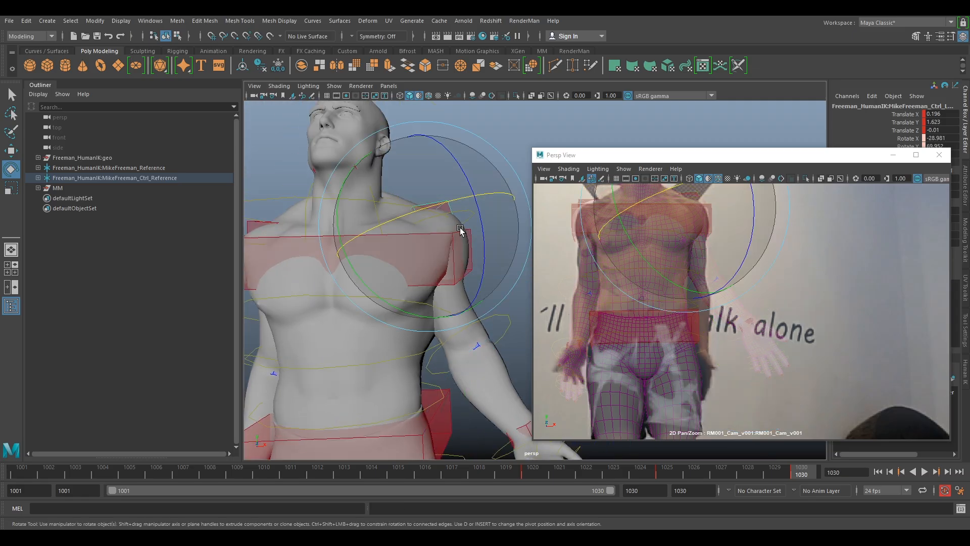
{"action": "left_click_drag", "start_coordinate": [445, 203], "coordinate": [444, 281]}
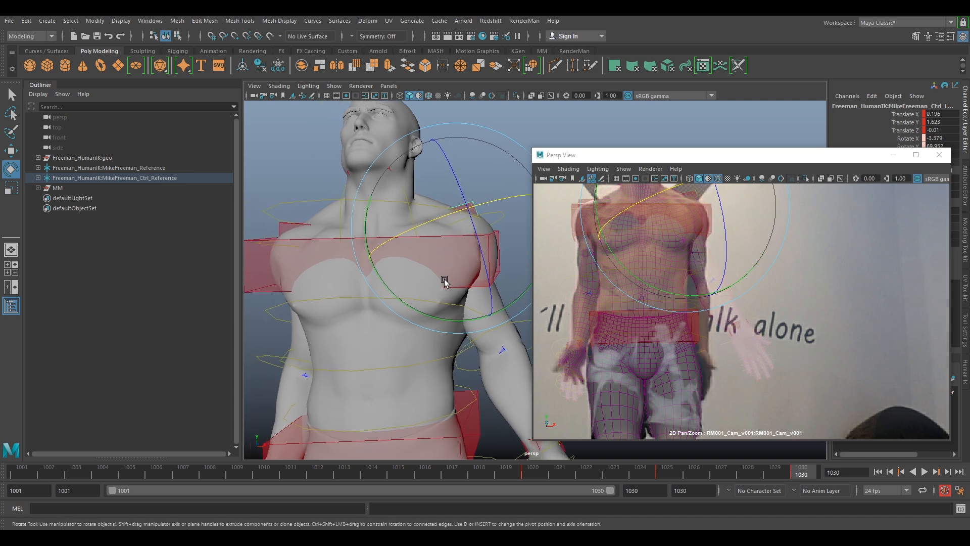
Rotate the left shoulder effector further so the arm hangs close beside the torso
{"action": "left_click_drag", "start_coordinate": [461, 329], "coordinate": [408, 298], "text": "alt"}
{"action": "left_click_drag", "start_coordinate": [480, 201], "coordinate": [452, 301]}
{"action": "right_click_drag", "start_coordinate": [452, 301], "coordinate": [425, 317], "text": "alt"}
{"action": "left_click_drag", "start_coordinate": [425, 317], "coordinate": [373, 366], "text": "alt"}
Reselect the left shoulder effector and move it to about 0.2, 1.623, 0.028
{"action": "left_click", "coordinate": [525, 131]}
{"action": "key", "text": "w"}
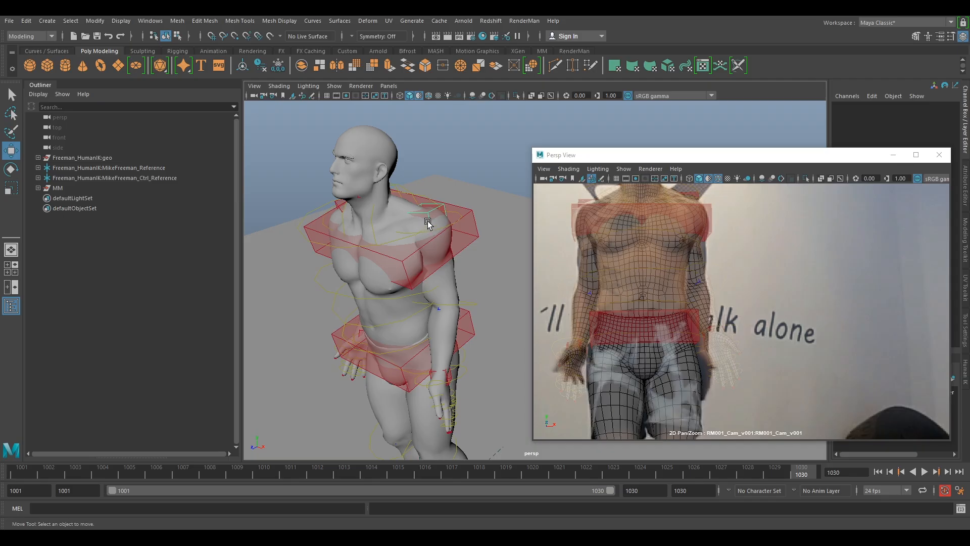
{"action": "left_click", "coordinate": [434, 216]}
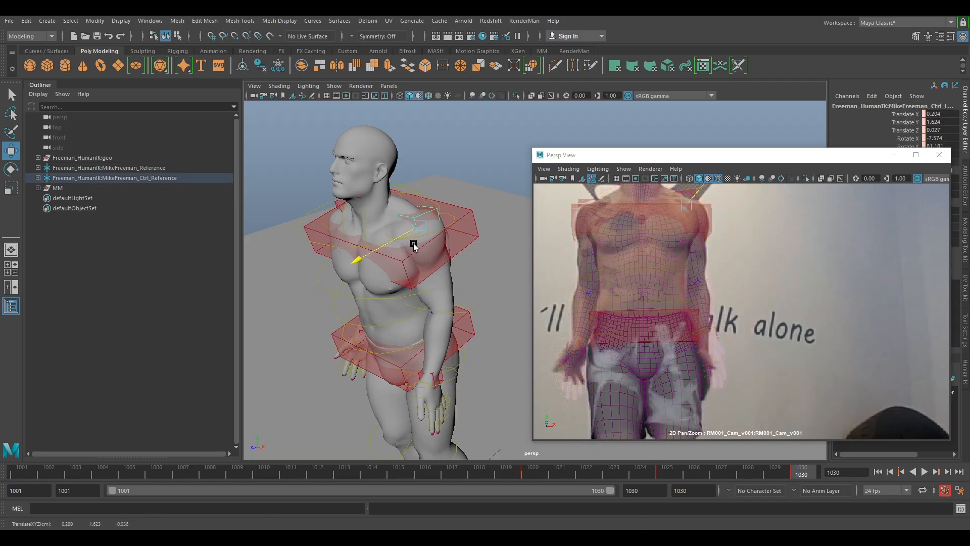
{"action": "left_click_drag", "start_coordinate": [414, 248], "coordinate": [414, 247]}
Rotate the left hand at the wrist effector to about 67.9 degrees in X and -80.7 in Y to match the footage
{"action": "right_click_drag", "start_coordinate": [725, 258], "coordinate": [707, 262]}
{"action": "middle_click_drag", "start_coordinate": [708, 262], "coordinate": [739, 275]}
{"action": "left_click_drag", "start_coordinate": [376, 272], "coordinate": [463, 238], "text": "alt"}
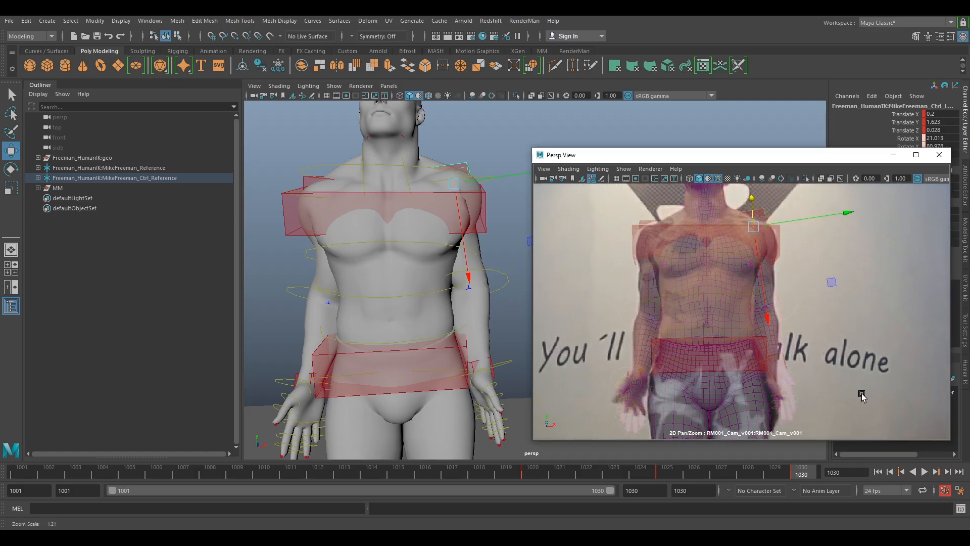
{"action": "scroll", "coordinate": [693, 259], "scroll_direction": "up", "scroll_amount": 4}
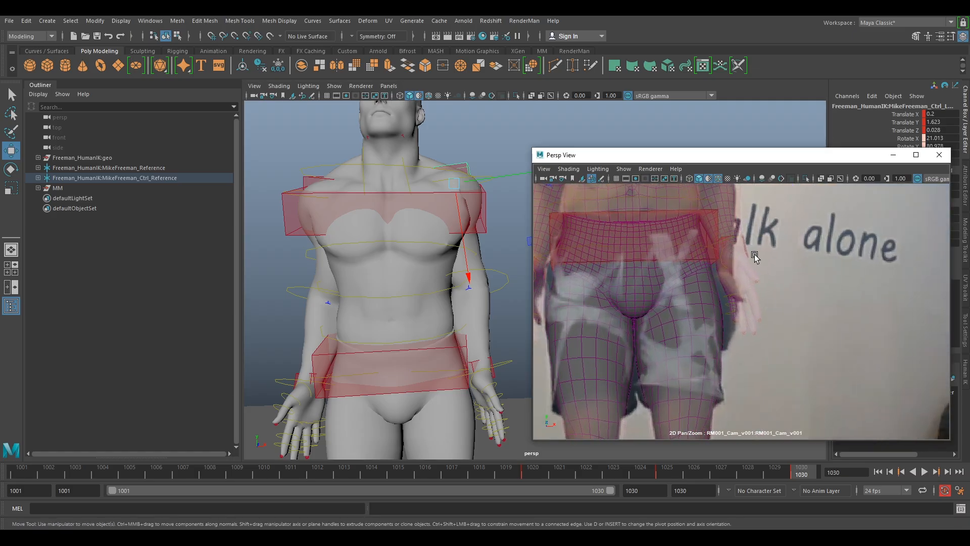
{"action": "key", "text": "e"}
{"action": "left_click_drag", "start_coordinate": [742, 270], "coordinate": [708, 286]}
Move the left wrist effector beside the thigh, to about 0.272, 1.063, 0.002
{"action": "left_click_drag", "start_coordinate": [445, 313], "coordinate": [347, 329], "text": "alt"}
{"action": "key", "text": "w"}
{"action": "left_click_drag", "start_coordinate": [446, 352], "coordinate": [440, 327]}
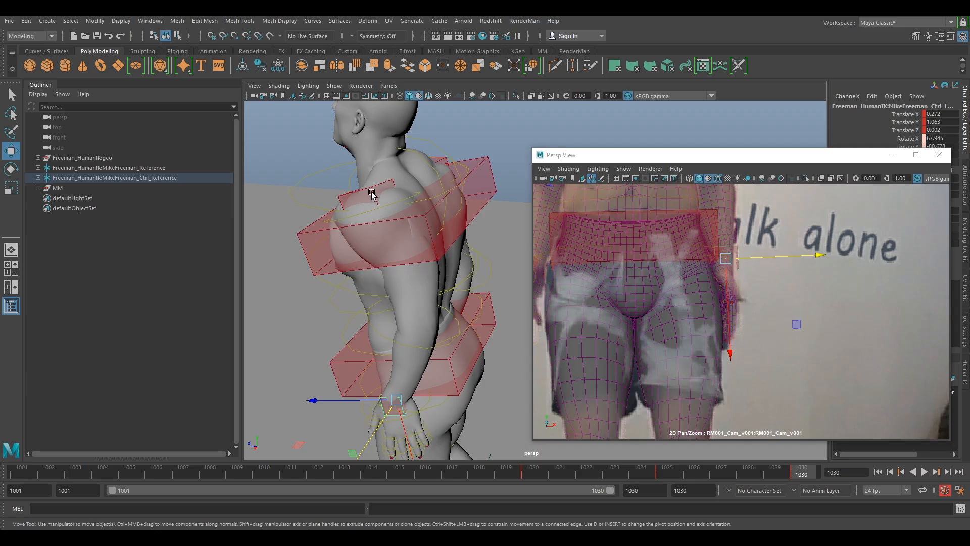
Rotate the left shoulder effector to about 69.1 degrees in X and 69.9 in Y, and try shifting the left elbow effector
{"action": "left_click", "coordinate": [383, 216]}
{"action": "key", "text": "e"}
{"action": "left_click_drag", "start_coordinate": [384, 213], "coordinate": [455, 319]}
{"action": "key", "text": "w"}
{"action": "key", "text": "ctrl+z"}
{"action": "key", "text": "ctrl+z"}
{"action": "key", "text": "ctrl+z"}
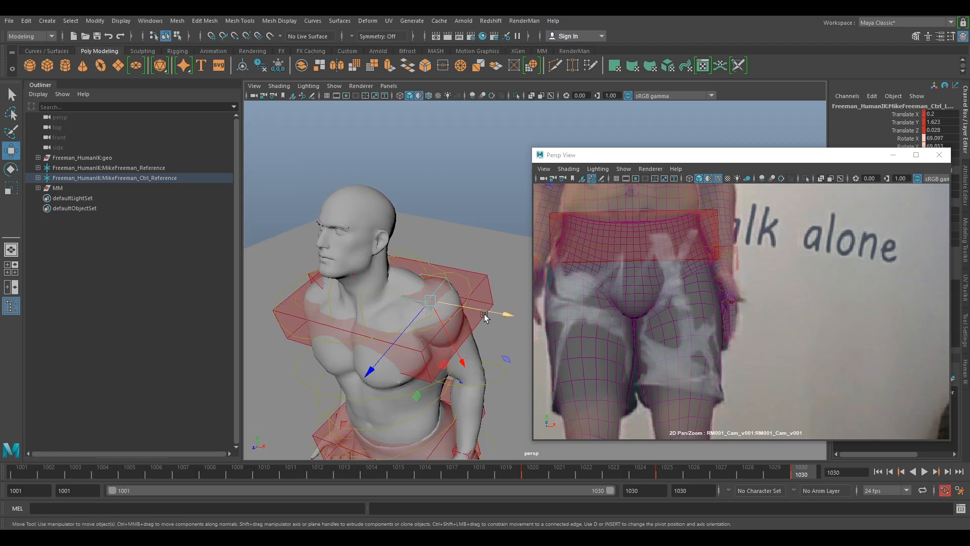
{"action": "left_click_drag", "start_coordinate": [450, 303], "coordinate": [469, 307]}
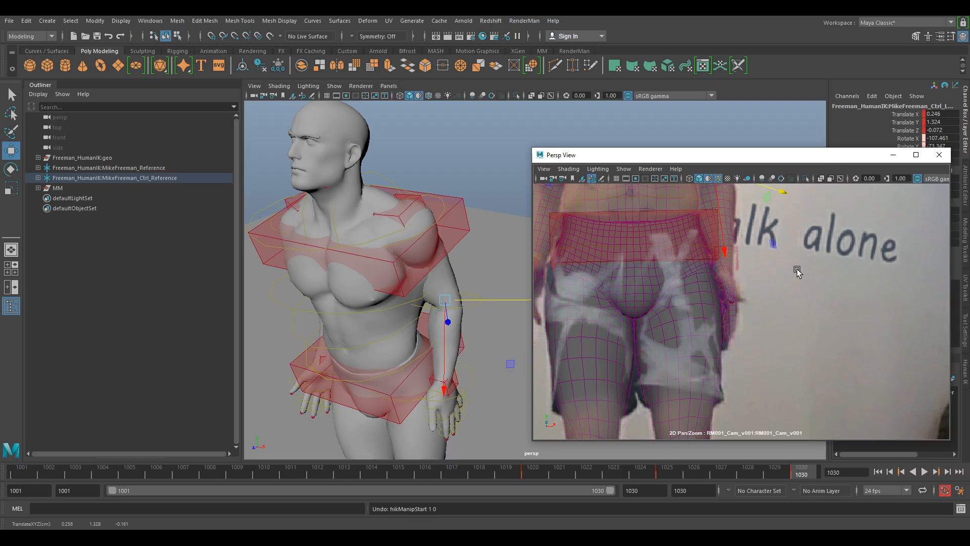
Rotate the left shoulder effector to about 72.4 degrees in X and 69.9 in Y to match the footage
{"action": "scroll", "coordinate": [797, 271], "scroll_direction": "down", "scroll_amount": 3}
{"action": "middle_click_drag", "start_coordinate": [797, 271], "coordinate": [724, 326], "text": "alt"}
{"action": "scroll", "coordinate": [723, 326], "scroll_direction": "up", "scroll_amount": 3}
{"action": "middle_click_drag", "start_coordinate": [763, 293], "coordinate": [837, 370], "text": "alt"}
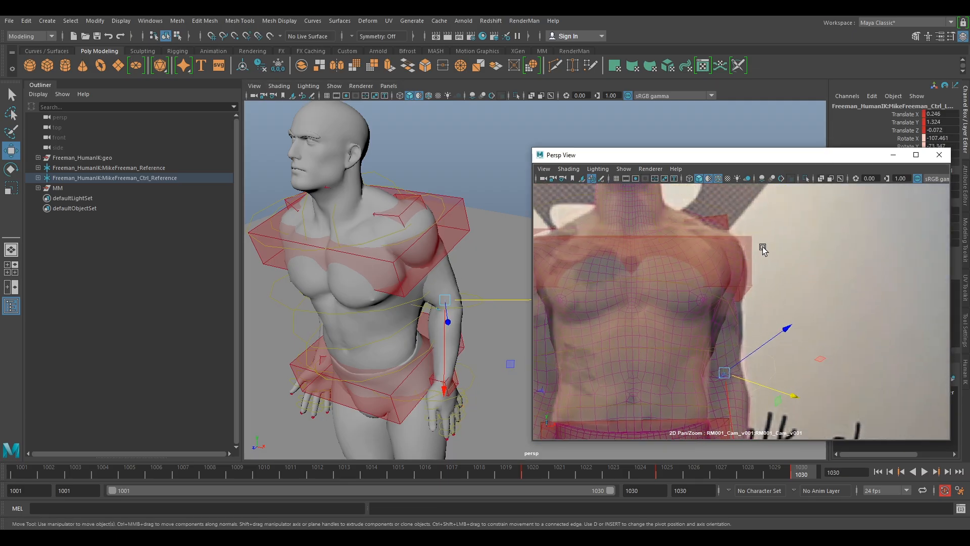
{"action": "left_click_drag", "start_coordinate": [432, 338], "coordinate": [462, 230], "text": "alt"}
{"action": "left_click", "coordinate": [459, 197]}
{"action": "key", "text": "e"}
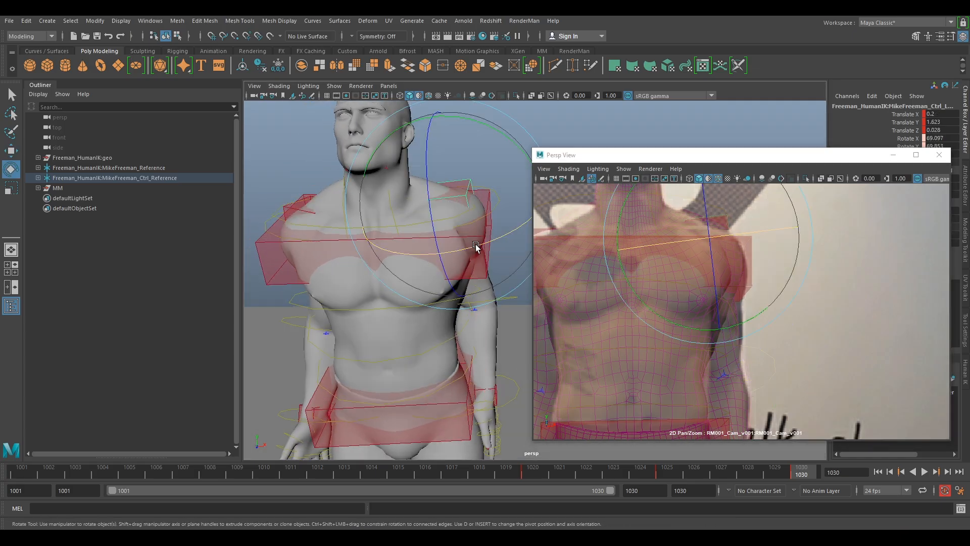
{"action": "mouse_move", "coordinate": [466, 251]}
{"action": "left_mouse_down"}
{"action": "mouse_move", "coordinate": [475, 253]}
{"action": "mouse_move", "coordinate": [463, 235]}
{"action": "left_mouse_up"}
{"action": "key", "text": "w"}
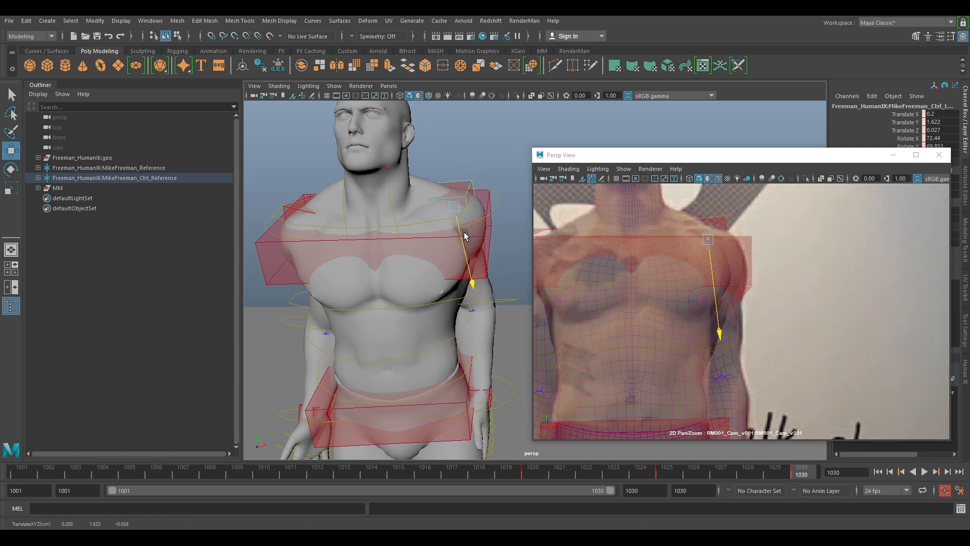
Fine-tune the chest effector's rotation against the footage and key it at frame 1030
{"action": "key", "text": "e"}
{"action": "left_click", "coordinate": [568, 237]}
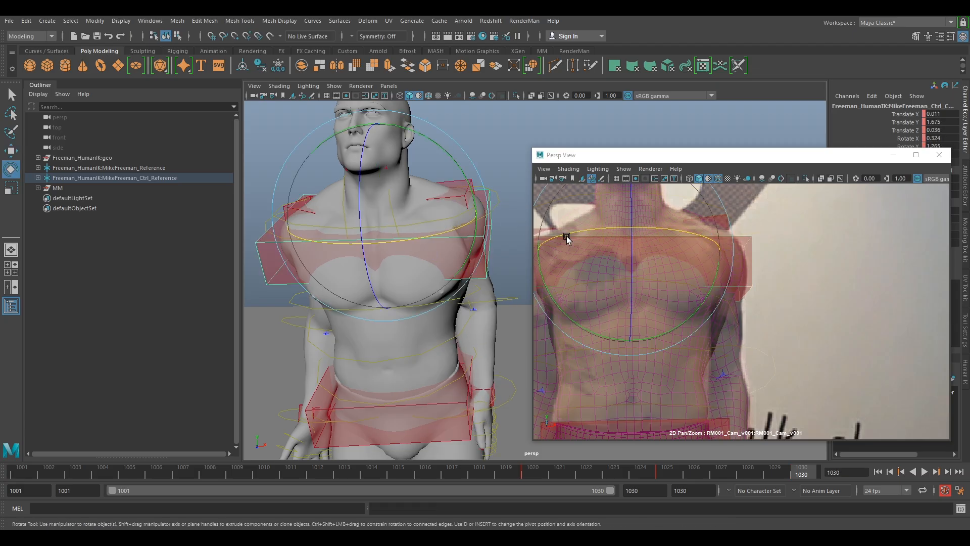
{"action": "left_click_drag", "start_coordinate": [715, 280], "coordinate": [714, 292]}
{"action": "right_click_drag", "start_coordinate": [787, 348], "coordinate": [687, 294]}
{"action": "mouse_move", "coordinate": [686, 294]}
{"action": "middle_mouse_down"}
{"action": "mouse_move", "coordinate": [714, 247]}
{"action": "mouse_move", "coordinate": [692, 286]}
{"action": "middle_mouse_up"}
{"action": "left_click_drag", "start_coordinate": [715, 328], "coordinate": [719, 334]}
{"action": "key", "text": "s"}
{"action": "left_click", "coordinate": [805, 303]}
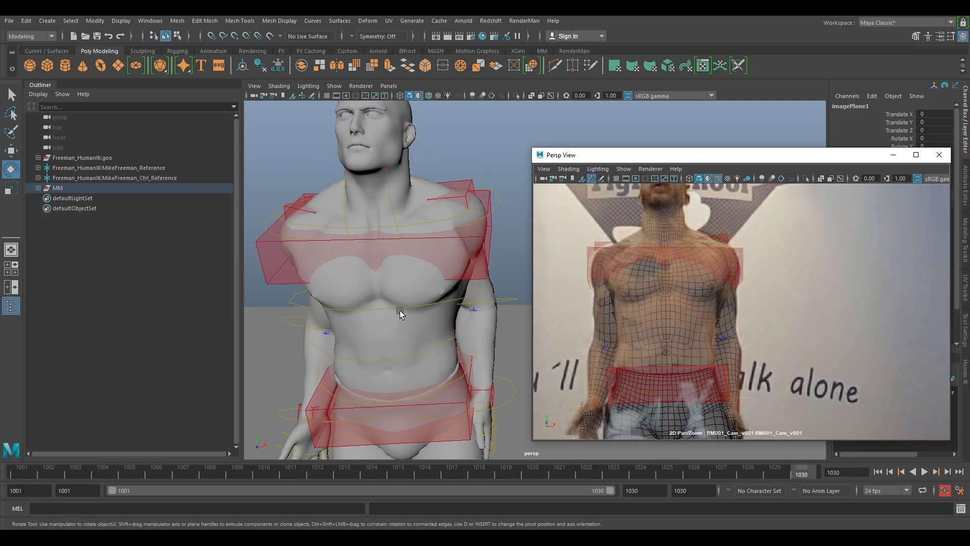
Move the left wrist effector slightly beside the hip and key its position at frame 1030
{"action": "left_click_drag", "start_coordinate": [400, 314], "coordinate": [311, 314], "text": "alt"}
{"action": "middle_click_drag", "start_coordinate": [372, 303], "coordinate": [397, 338], "text": "alt"}
{"action": "right_click_drag", "start_coordinate": [396, 338], "coordinate": [434, 358], "text": "alt"}
{"action": "middle_click_drag", "start_coordinate": [438, 357], "coordinate": [448, 292], "text": "alt"}
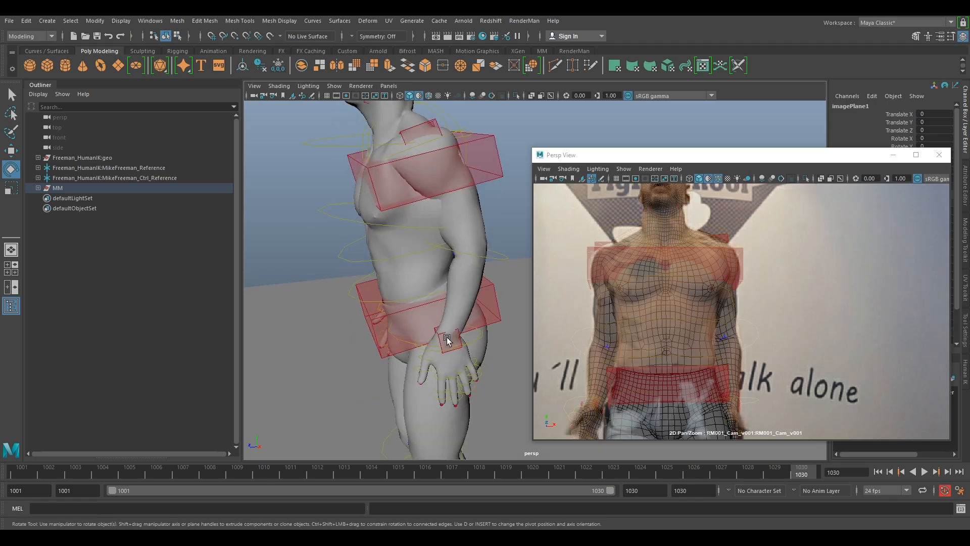
{"action": "left_click", "coordinate": [449, 340]}
{"action": "key", "text": "w"}
{"action": "left_click_drag", "start_coordinate": [430, 344], "coordinate": [445, 368]}
{"action": "key", "text": "s"}
{"action": "key", "text": "s"}
Rotate the left shoulder effector to about 70.9 degrees in X, 69.8 in Y and 64 in Z
{"action": "left_click_drag", "start_coordinate": [456, 288], "coordinate": [514, 234], "text": "alt"}
{"action": "left_click", "coordinate": [500, 276]}
{"action": "key", "text": "e"}
{"action": "left_click", "coordinate": [456, 241]}
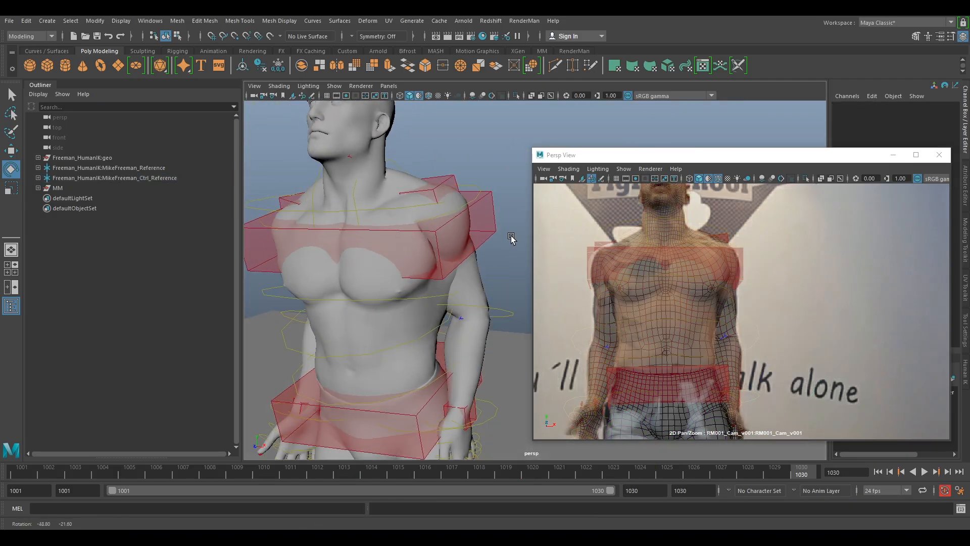
{"action": "left_click", "coordinate": [435, 178]}
{"action": "left_click_drag", "start_coordinate": [503, 170], "coordinate": [489, 240]}
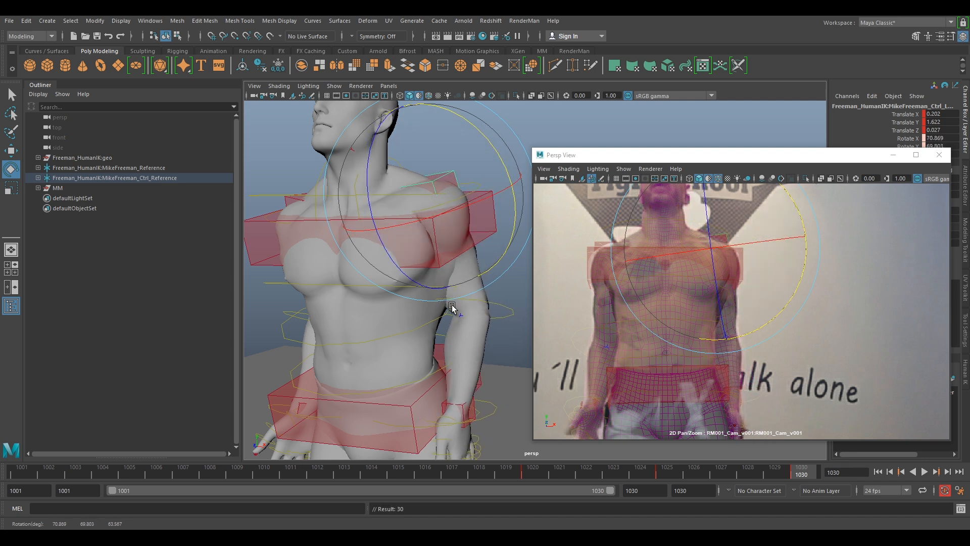
Select the right wrist effector in the camera view and adjust its rotation to match the fighter's hand
{"action": "left_click_drag", "start_coordinate": [458, 353], "coordinate": [509, 355], "text": "alt"}
{"action": "right_click_drag", "start_coordinate": [509, 356], "coordinate": [529, 362], "text": "alt"}
{"action": "middle_click_drag", "start_coordinate": [529, 363], "coordinate": [438, 299], "text": "alt"}
{"action": "left_click_drag", "start_coordinate": [438, 299], "coordinate": [436, 317], "text": "alt"}
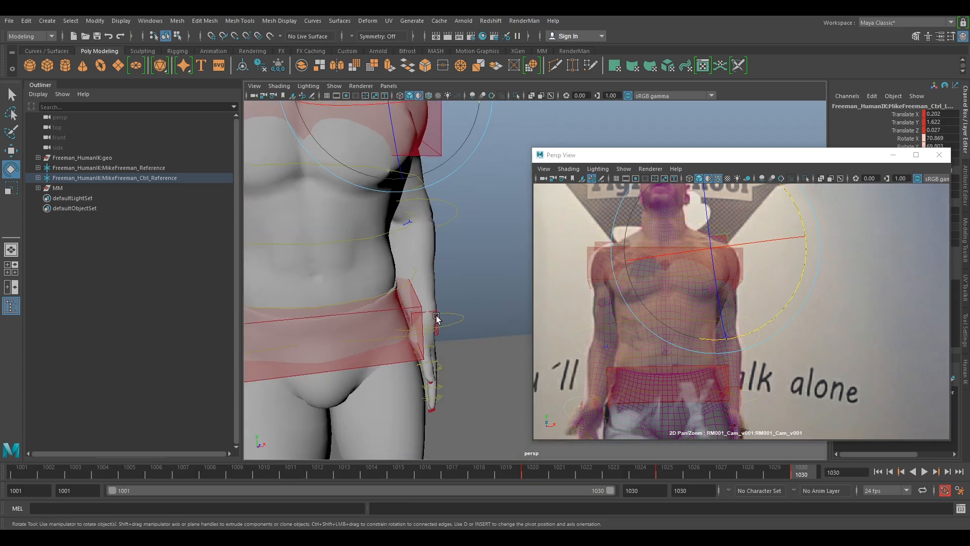
{"action": "middle_click", "coordinate": [748, 373]}
{"action": "right_click_drag", "start_coordinate": [795, 365], "coordinate": [702, 327]}
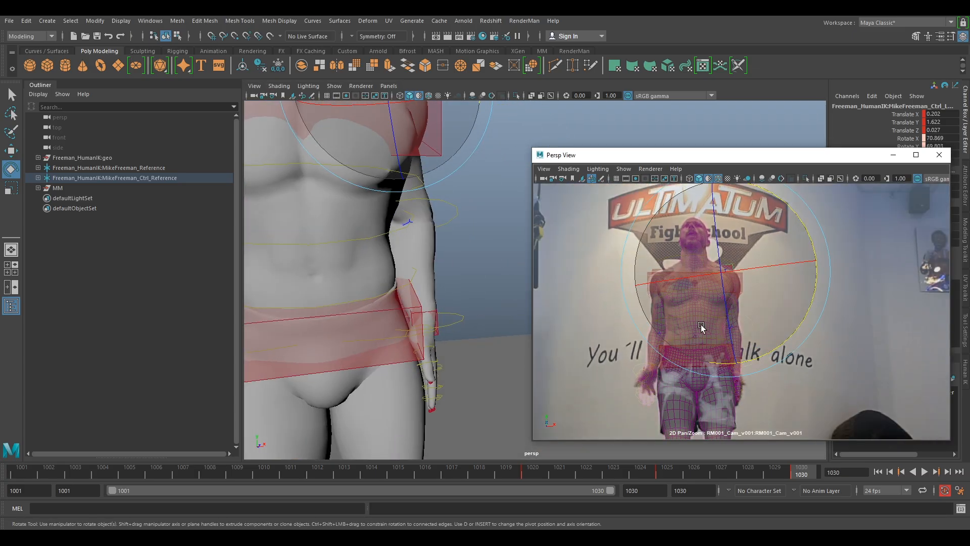
{"action": "middle_click_drag", "start_coordinate": [702, 327], "coordinate": [670, 280]}
{"action": "right_click_drag", "start_coordinate": [670, 280], "coordinate": [671, 317]}
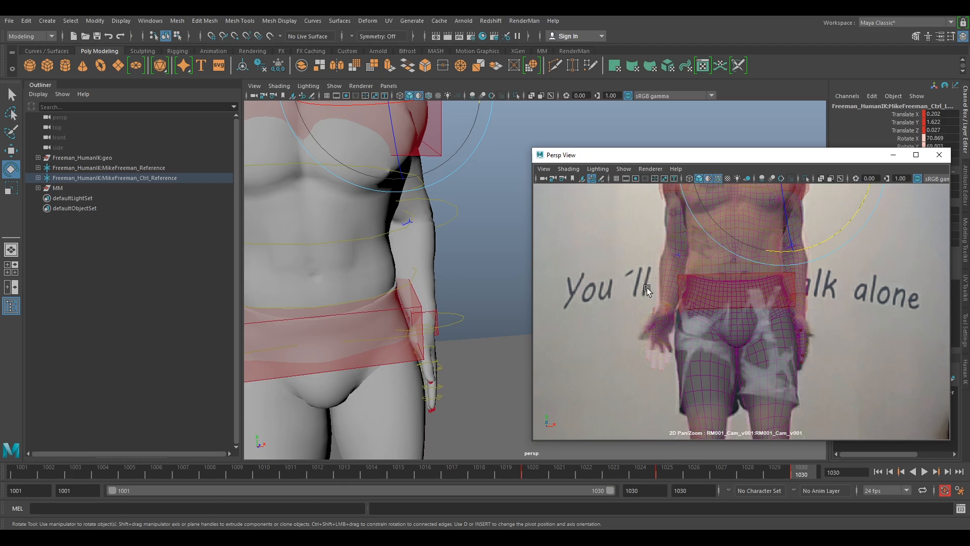
{"action": "left_click", "coordinate": [675, 310]}
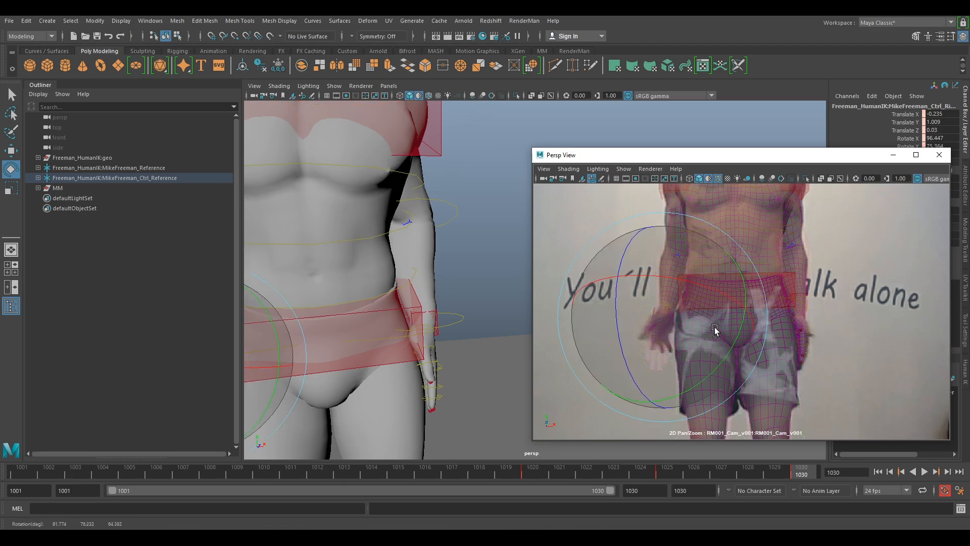
{"action": "left_click_drag", "start_coordinate": [704, 320], "coordinate": [828, 317]}
Lower the left wrist effector to about 0.266, 1.047, 0.028 and return the camera view to the full frame
{"action": "left_click", "coordinate": [801, 314]}
{"action": "key", "text": "w"}
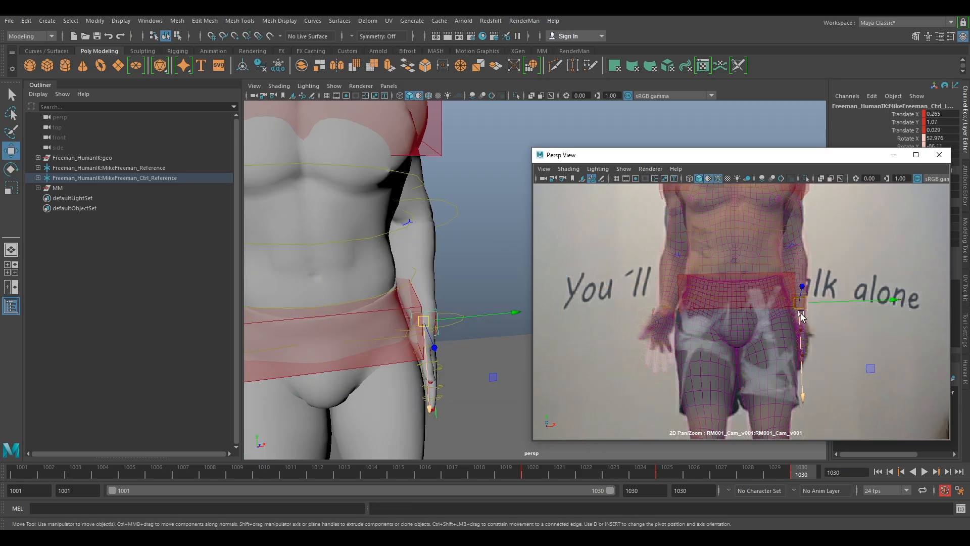
{"action": "left_click_drag", "start_coordinate": [803, 323], "coordinate": [803, 323]}
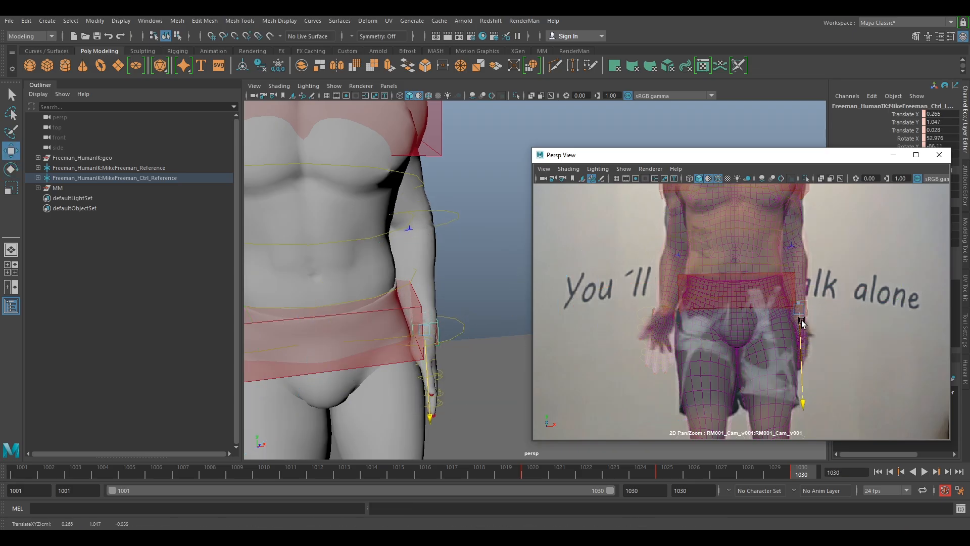
{"action": "left_click", "coordinate": [823, 314]}
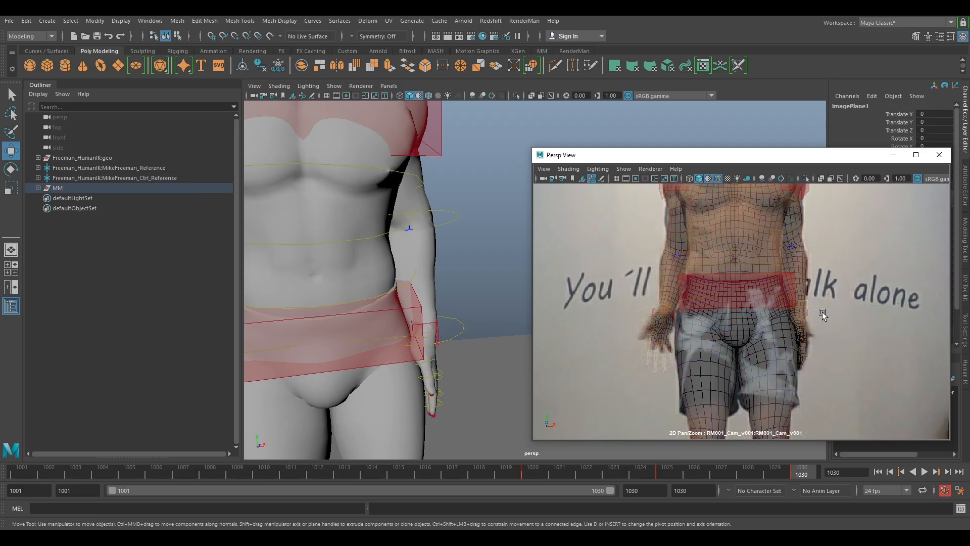
{"action": "key", "text": "backslash"}
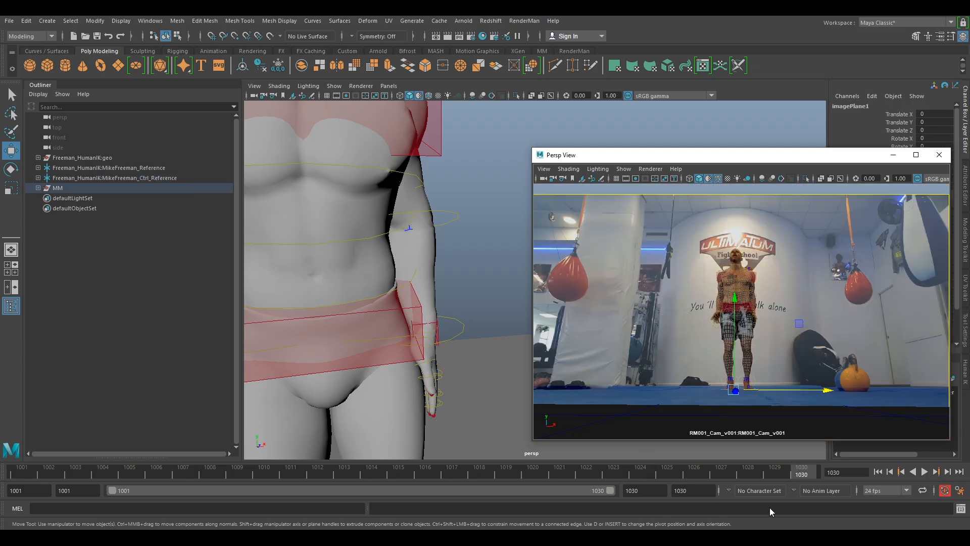
Reselect the left wrist effector, zoom the camera view in on the fighter and scrub back to frame 1015
{"action": "left_click", "coordinate": [436, 327]}
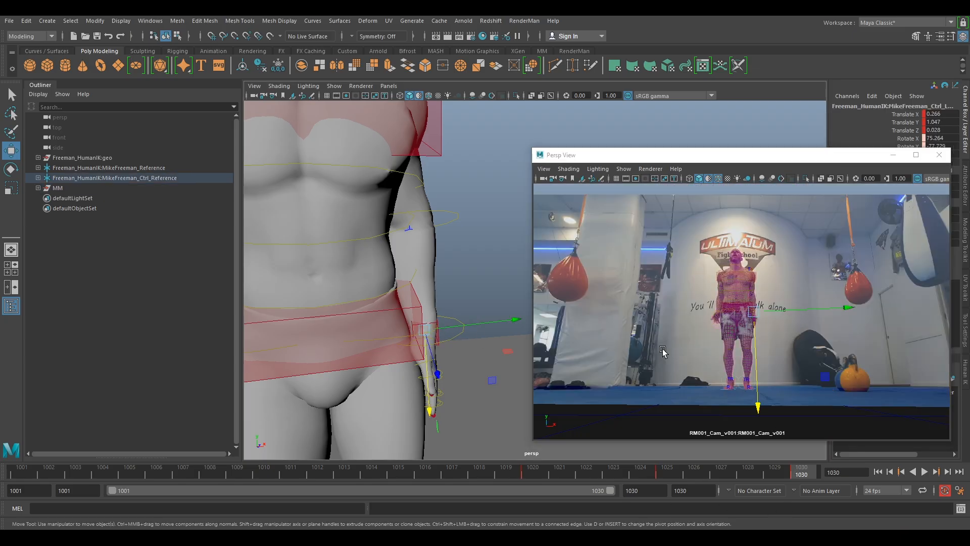
{"action": "mouse_move", "coordinate": [804, 471]}
{"action": "left_mouse_down"}
{"action": "mouse_move", "coordinate": [573, 474]}
{"action": "mouse_move", "coordinate": [806, 477]}
{"action": "left_mouse_up"}
{"action": "key", "text": "backslash"}
{"action": "right_click_drag", "start_coordinate": [717, 294], "coordinate": [574, 281]}
{"action": "right_click_drag", "start_coordinate": [813, 331], "coordinate": [785, 293]}
{"action": "middle_click_drag", "start_coordinate": [785, 293], "coordinate": [763, 332]}
{"action": "right_click_drag", "start_coordinate": [763, 332], "coordinate": [752, 353]}
{"action": "middle_click_drag", "start_coordinate": [751, 353], "coordinate": [752, 303]}
{"action": "left_click_drag", "start_coordinate": [795, 476], "coordinate": [402, 478]}
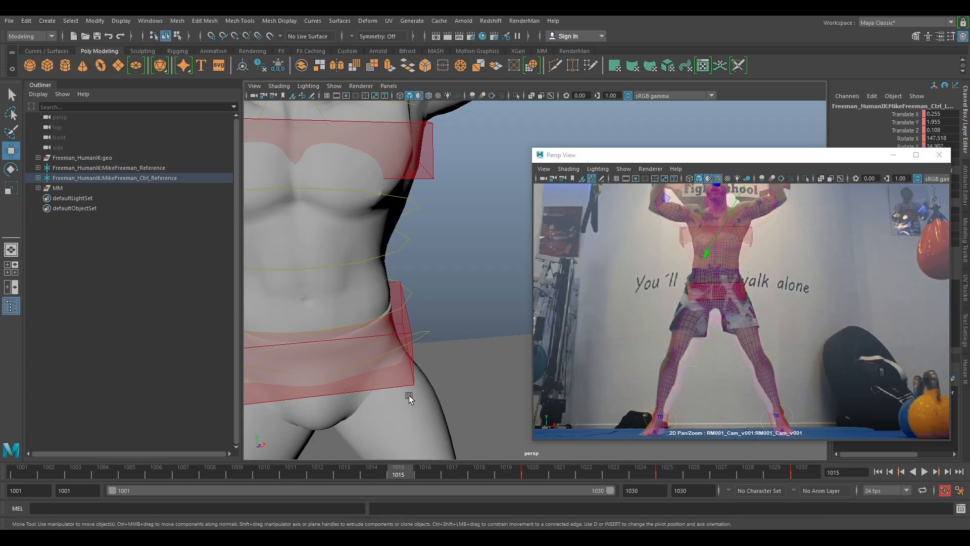
Move the hips effector to about 0.014, 1.092, 0.019 to match the fighter's pelvis at frame 1015
{"action": "right_click_drag", "start_coordinate": [766, 341], "coordinate": [701, 326]}
{"action": "middle_click_drag", "start_coordinate": [718, 325], "coordinate": [724, 331]}
{"action": "scroll", "coordinate": [745, 339], "scroll_direction": "up", "scroll_amount": 2}
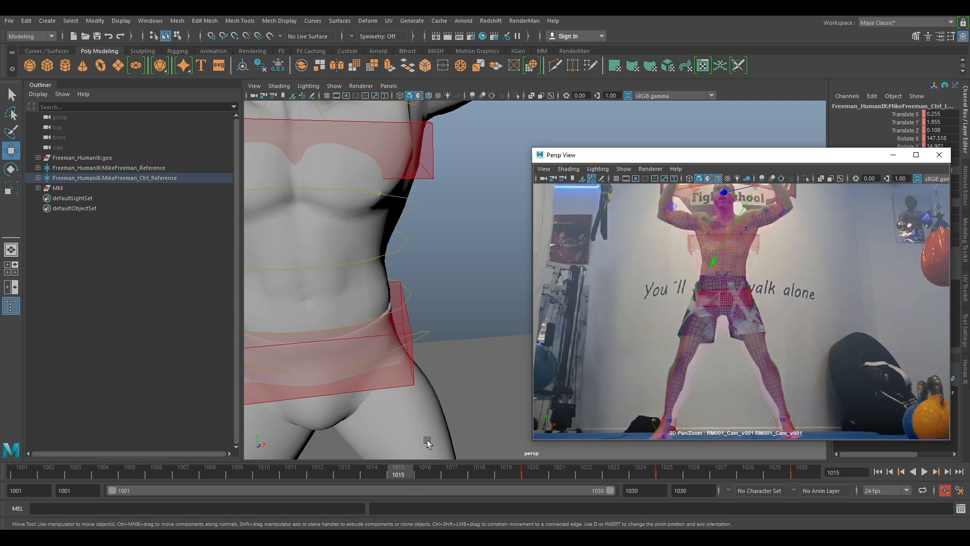
{"action": "scroll", "coordinate": [758, 294], "scroll_direction": "up", "scroll_amount": 3}
{"action": "left_click", "coordinate": [739, 344]}
{"action": "left_click_drag", "start_coordinate": [717, 326], "coordinate": [719, 297]}
Place the right ankle effector at about -0.408, 0.166, -0.096, rotated about 10.8 degrees in X and 10.2 in Y
{"action": "right_click_drag", "start_coordinate": [793, 310], "coordinate": [749, 324]}
{"action": "middle_click_drag", "start_coordinate": [735, 371], "coordinate": [763, 258]}
{"action": "right_click_drag", "start_coordinate": [762, 258], "coordinate": [776, 365]}
{"action": "right_click_drag", "start_coordinate": [751, 329], "coordinate": [776, 350]}
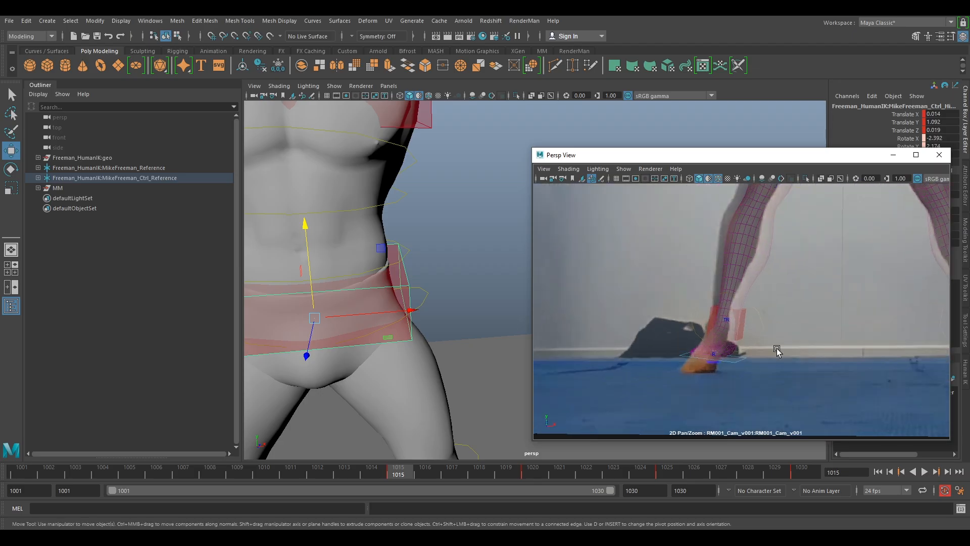
{"action": "left_click", "coordinate": [746, 316]}
{"action": "left_click", "coordinate": [737, 322]}
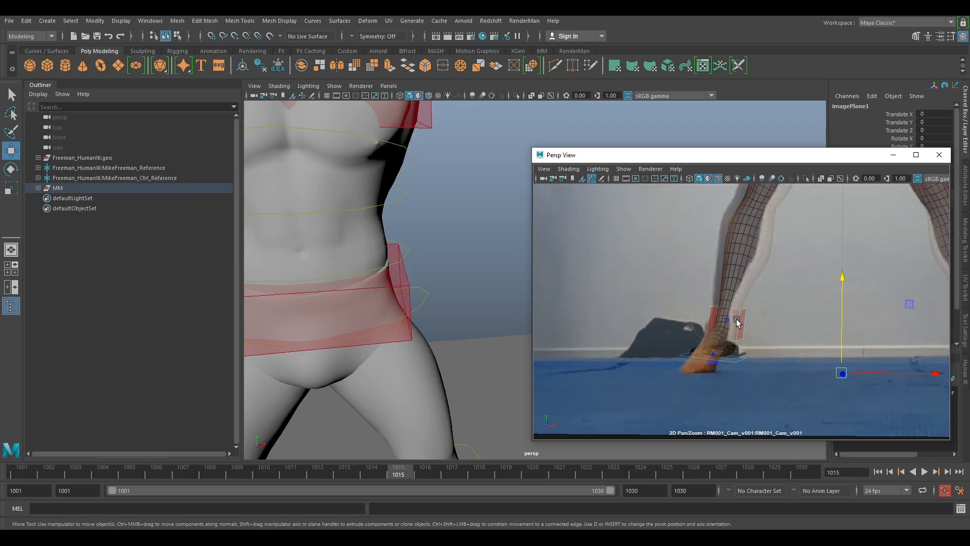
{"action": "left_click", "coordinate": [738, 315]}
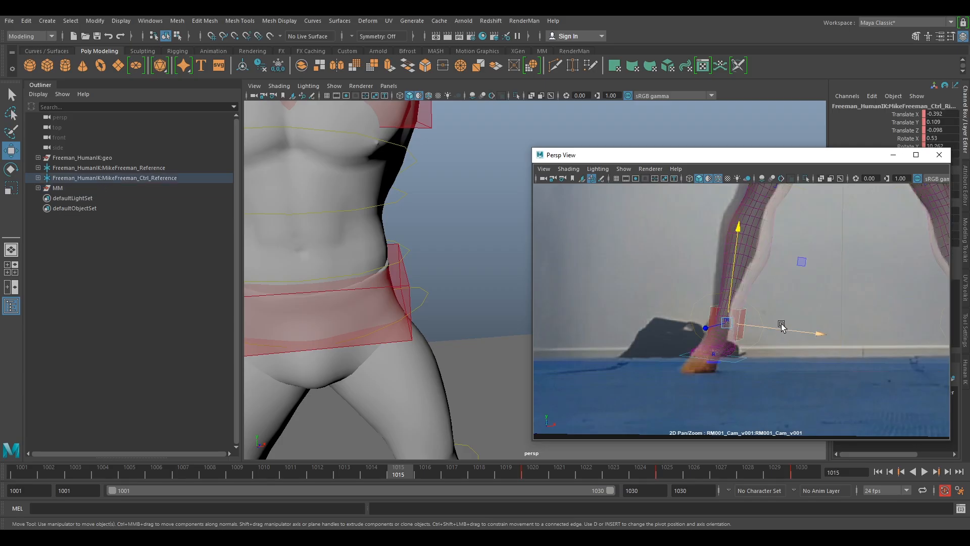
{"action": "key", "text": "e"}
{"action": "left_click_drag", "start_coordinate": [708, 326], "coordinate": [688, 357]}
Place the left ankle effector at about 0.476, 0.188, -0.087, rotated about 1.9, -13.4 and 46.6 degrees
{"action": "right_click_drag", "start_coordinate": [812, 364], "coordinate": [768, 328]}
{"action": "middle_click_drag", "start_coordinate": [767, 328], "coordinate": [690, 332]}
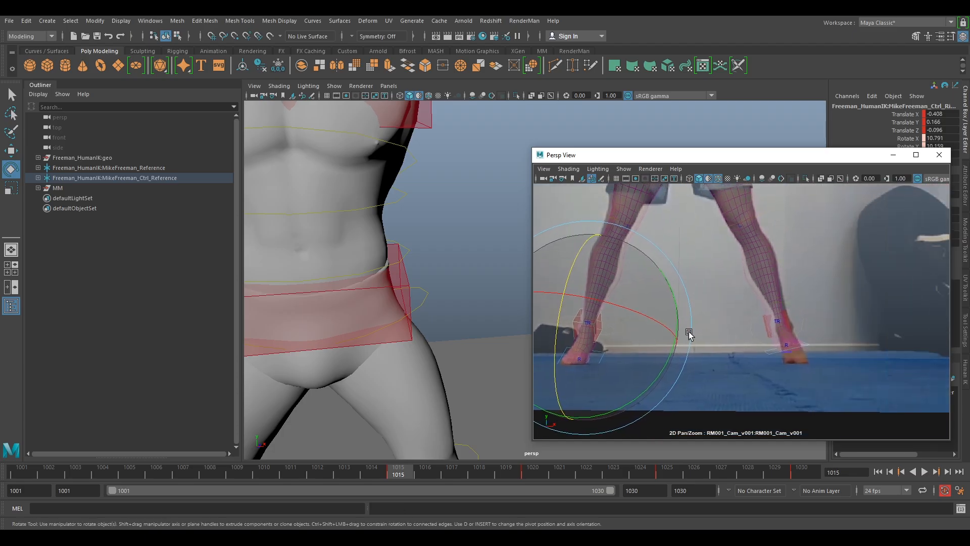
{"action": "right_click_drag", "start_coordinate": [689, 331], "coordinate": [748, 326]}
{"action": "left_click", "coordinate": [781, 323]}
{"action": "key", "text": "w"}
{"action": "left_click_drag", "start_coordinate": [820, 323], "coordinate": [819, 374]}
{"action": "key", "text": "e"}
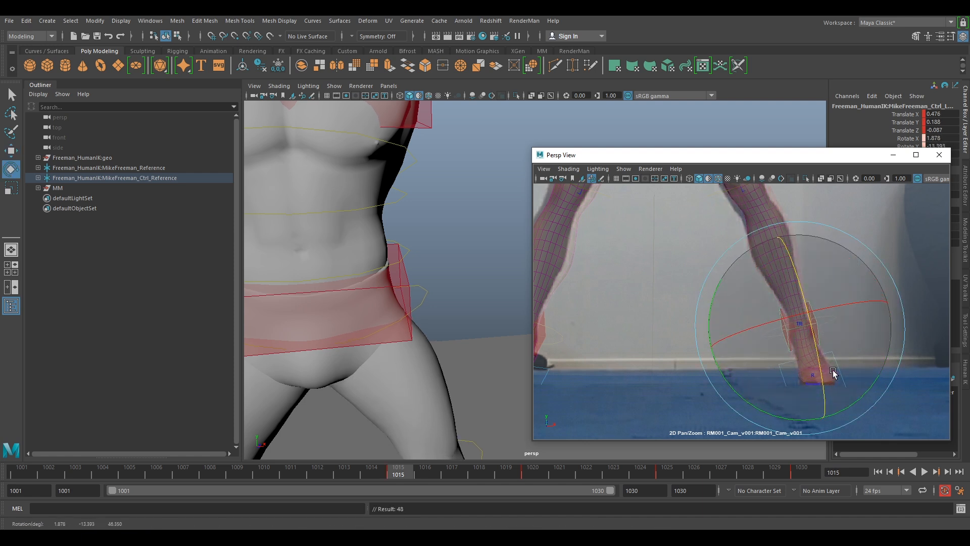
Shift the hips effector to about -0.003, 1.09, 0.018 to align the pelvis with the shorts
{"action": "right_click_drag", "start_coordinate": [832, 312], "coordinate": [771, 265]}
{"action": "middle_click_drag", "start_coordinate": [771, 265], "coordinate": [790, 354]}
{"action": "left_click", "coordinate": [739, 237]}
{"action": "key", "text": "w"}
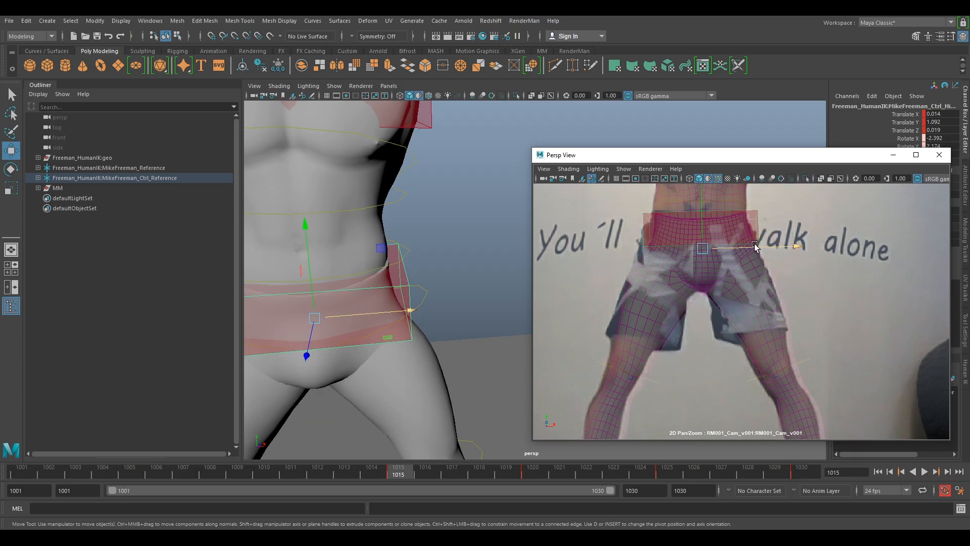
{"action": "left_click_drag", "start_coordinate": [755, 248], "coordinate": [753, 251]}
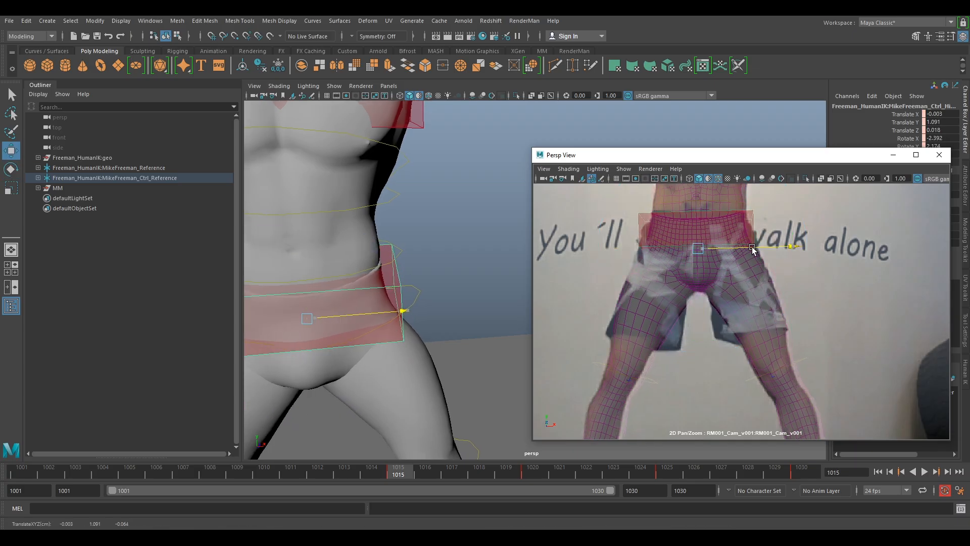
{"action": "left_click_drag", "start_coordinate": [700, 225], "coordinate": [700, 225]}
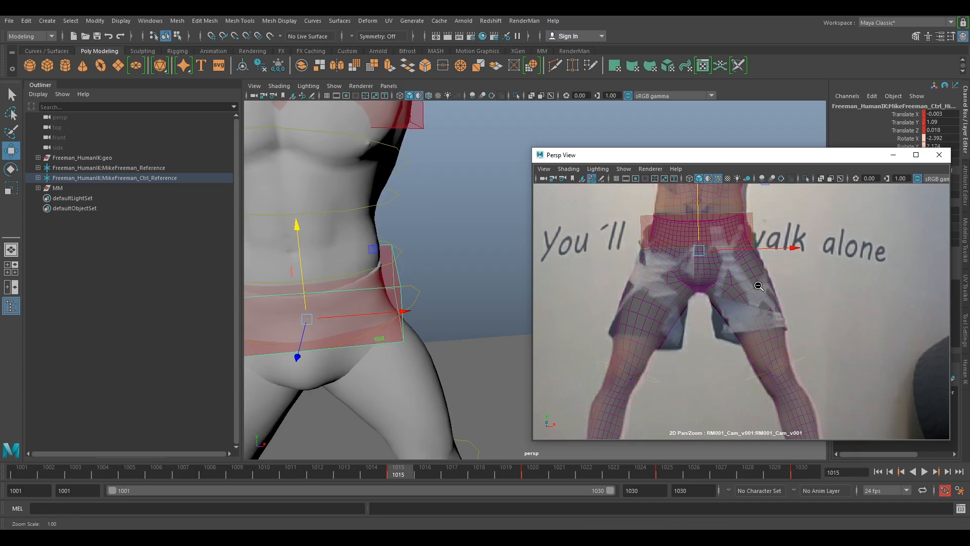
Rotate the chest effector to about -2.6 degrees in X and -1.7 in Y to line up the torso
{"action": "right_click_drag", "start_coordinate": [756, 283], "coordinate": [707, 271]}
{"action": "right_click_drag", "start_coordinate": [676, 373], "coordinate": [648, 333]}
{"action": "middle_click_drag", "start_coordinate": [684, 370], "coordinate": [680, 282]}
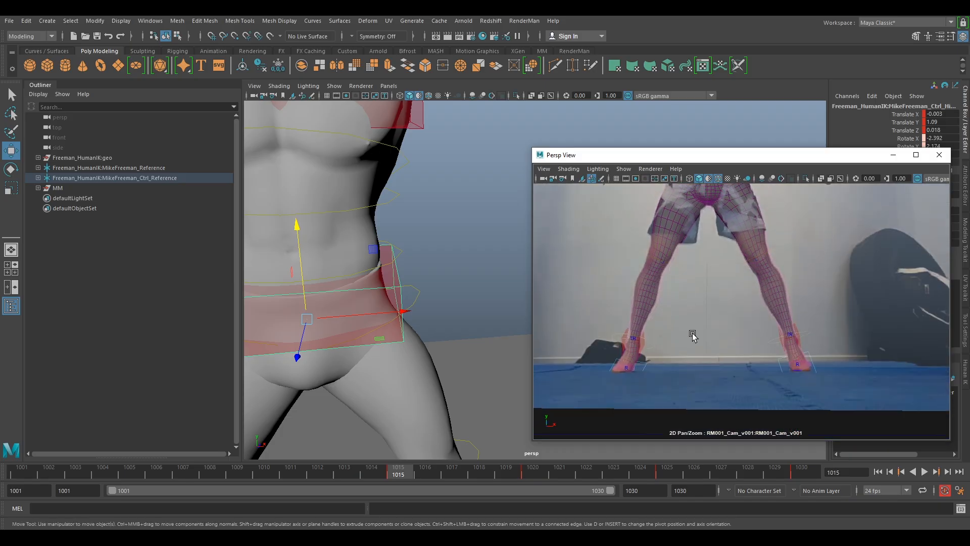
{"action": "middle_click_drag", "start_coordinate": [721, 247], "coordinate": [727, 361]}
{"action": "middle_click_drag", "start_coordinate": [734, 268], "coordinate": [729, 332]}
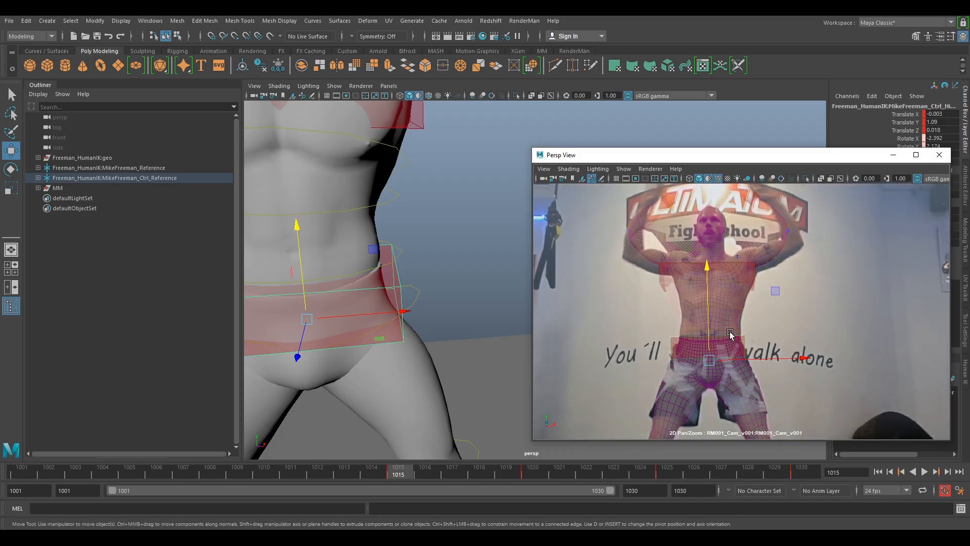
{"action": "middle_click_drag", "start_coordinate": [747, 272], "coordinate": [751, 296]}
{"action": "right_click_drag", "start_coordinate": [751, 315], "coordinate": [791, 341]}
{"action": "left_click", "coordinate": [756, 306]}
{"action": "key", "text": "e"}
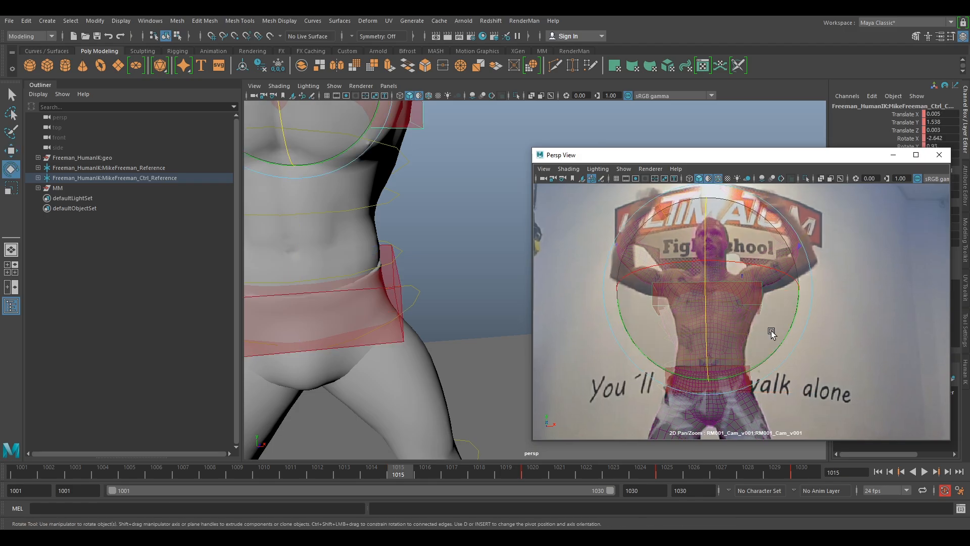
{"action": "left_click_drag", "start_coordinate": [783, 343], "coordinate": [782, 349]}
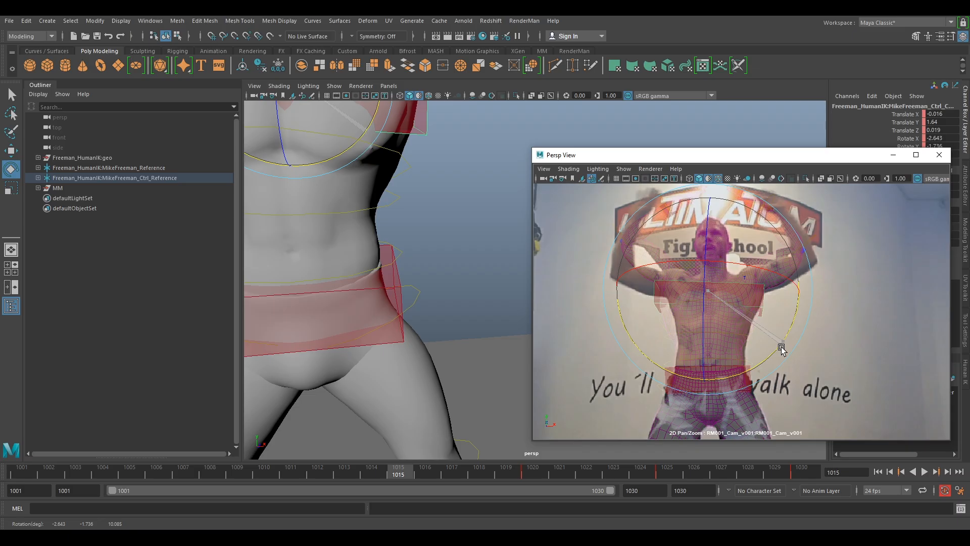
{"action": "middle_click_drag", "start_coordinate": [850, 271], "coordinate": [851, 295]}
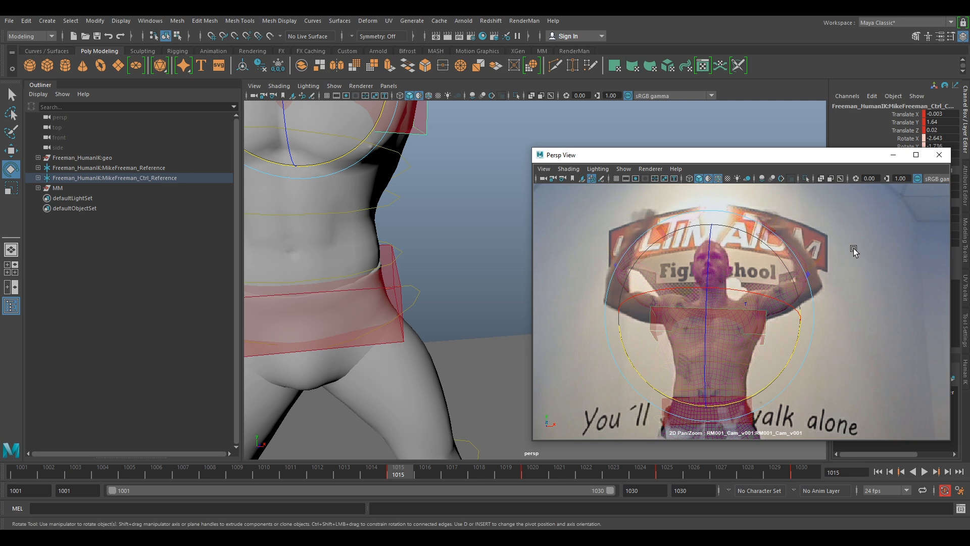
Move the raised left wrist effector to about 0.364, 2.022, 0.124 over the fighter's wrist
{"action": "left_click", "coordinate": [768, 233]}
{"action": "key", "text": "w"}
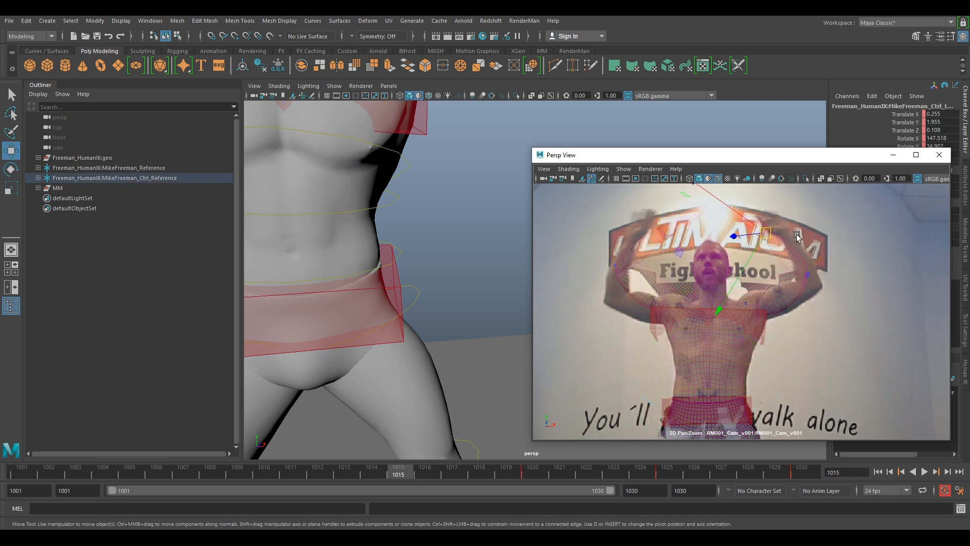
{"action": "left_click_drag", "start_coordinate": [765, 236], "coordinate": [772, 238]}
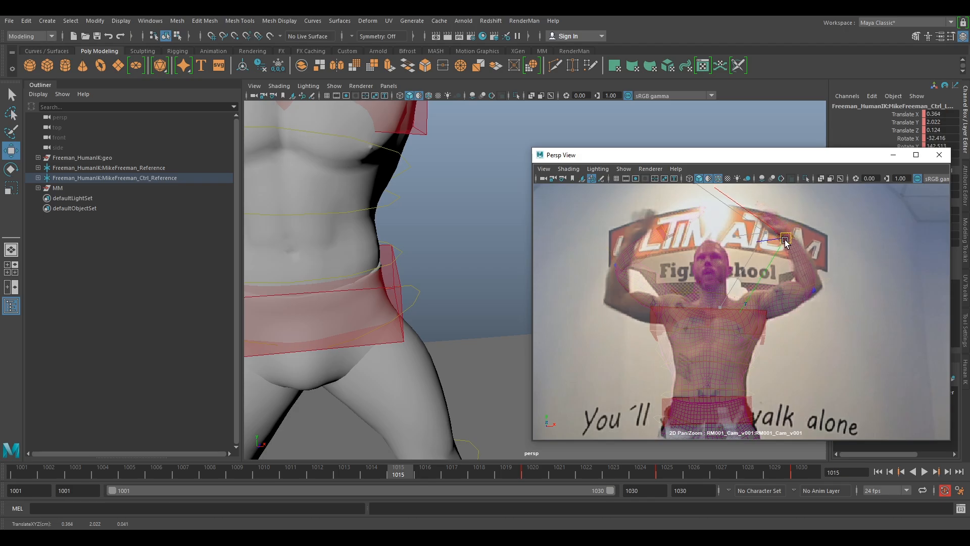
{"action": "middle_click_drag", "start_coordinate": [471, 184], "coordinate": [457, 334], "text": "alt"}
{"action": "right_click_drag", "start_coordinate": [457, 334], "coordinate": [454, 316], "text": "alt"}
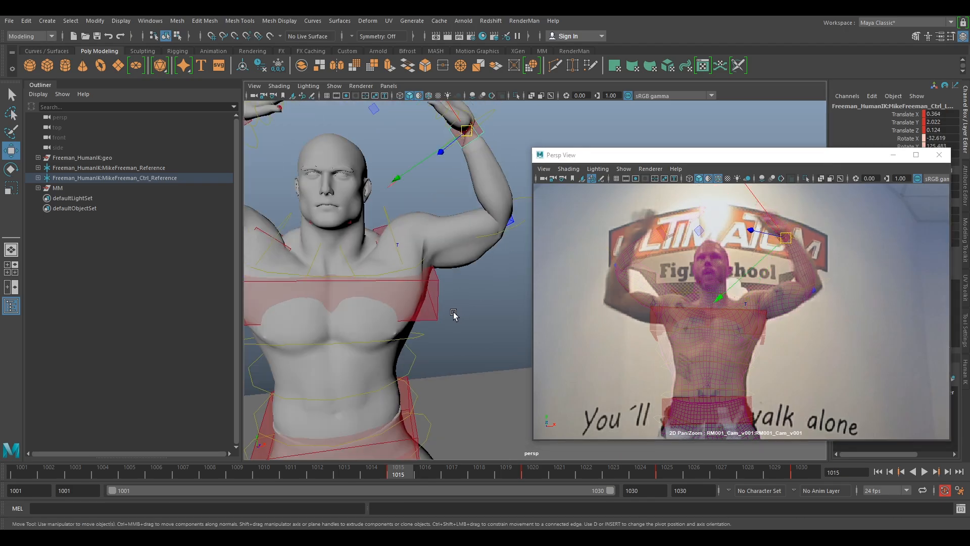
Rotate the left shoulder effector to about -54.6, -10.3 and -15.9 degrees and nudge its position to fit the raised shoulder
{"action": "left_click_drag", "start_coordinate": [454, 316], "coordinate": [424, 323], "text": "alt"}
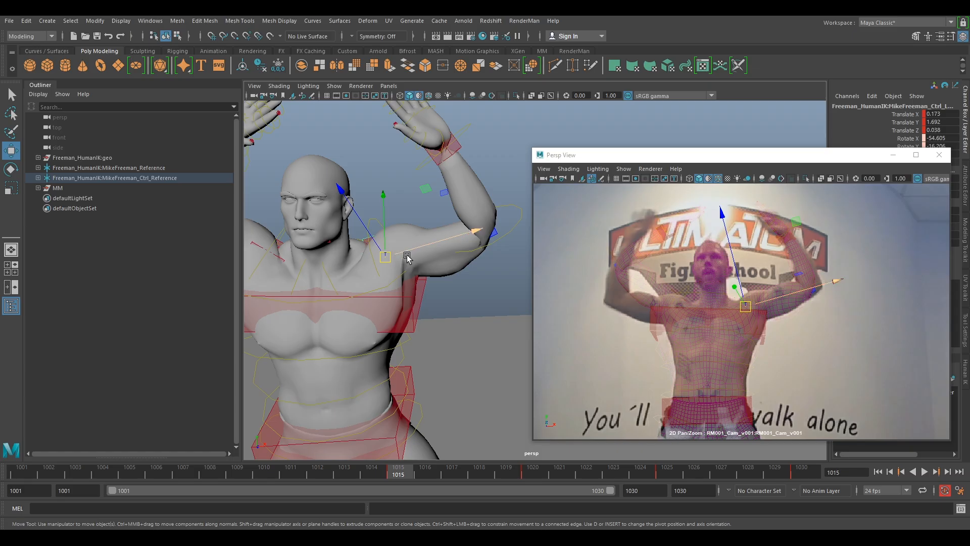
{"action": "key", "text": "e"}
{"action": "left_click_drag", "start_coordinate": [781, 316], "coordinate": [760, 317]}
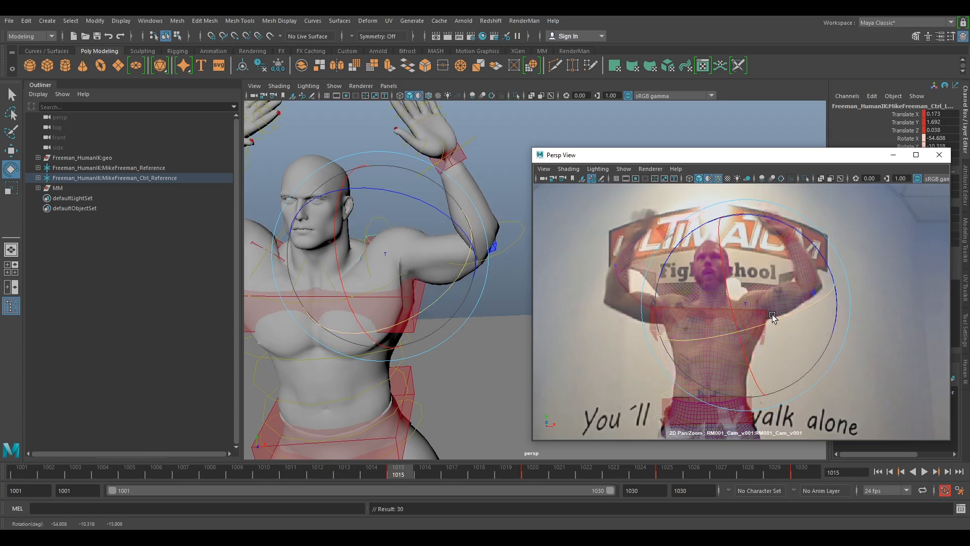
{"action": "key", "text": "w"}
{"action": "left_click_drag", "start_coordinate": [427, 252], "coordinate": [441, 249]}
Move the left wrist effector to about 0.38, 2, 0.179 and rotate the left shoulder effector to refine the raised arm
{"action": "left_click", "coordinate": [435, 156]}
{"action": "left_click_drag", "start_coordinate": [435, 140], "coordinate": [433, 136]}
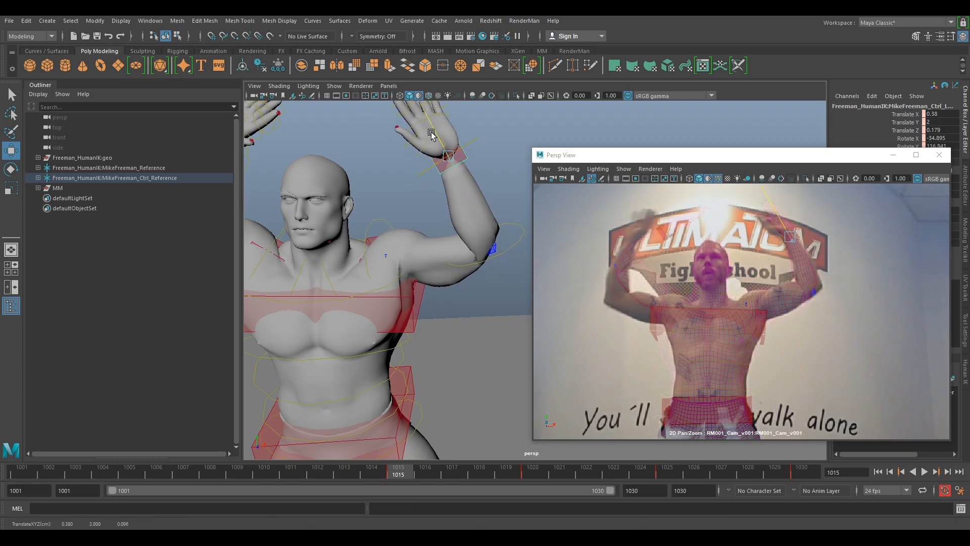
{"action": "left_click", "coordinate": [371, 241]}
{"action": "key", "text": "e"}
{"action": "left_click_drag", "start_coordinate": [422, 302], "coordinate": [457, 289]}
Rotate the left wrist effector to match the fighter's hand and move it to about 0.382, 2.006, 0.157
{"action": "left_click", "coordinate": [793, 230]}
{"action": "mouse_move", "coordinate": [804, 230]}
{"action": "left_mouse_down"}
{"action": "mouse_move", "coordinate": [835, 258]}
{"action": "mouse_move", "coordinate": [809, 242]}
{"action": "mouse_move", "coordinate": [738, 268]}
{"action": "mouse_move", "coordinate": [789, 240]}
{"action": "left_mouse_up"}
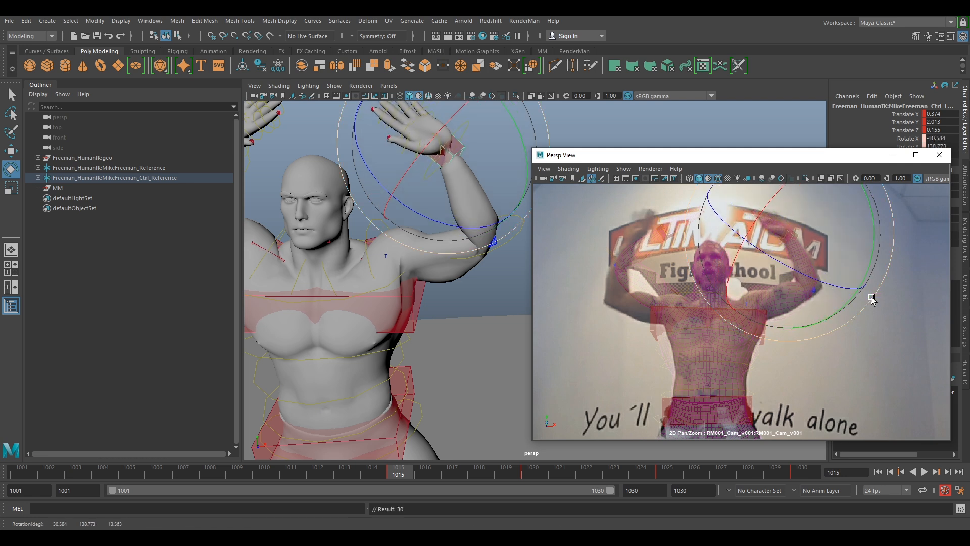
{"action": "key", "text": "w"}
{"action": "middle_click_drag", "start_coordinate": [429, 135], "coordinate": [432, 139]}
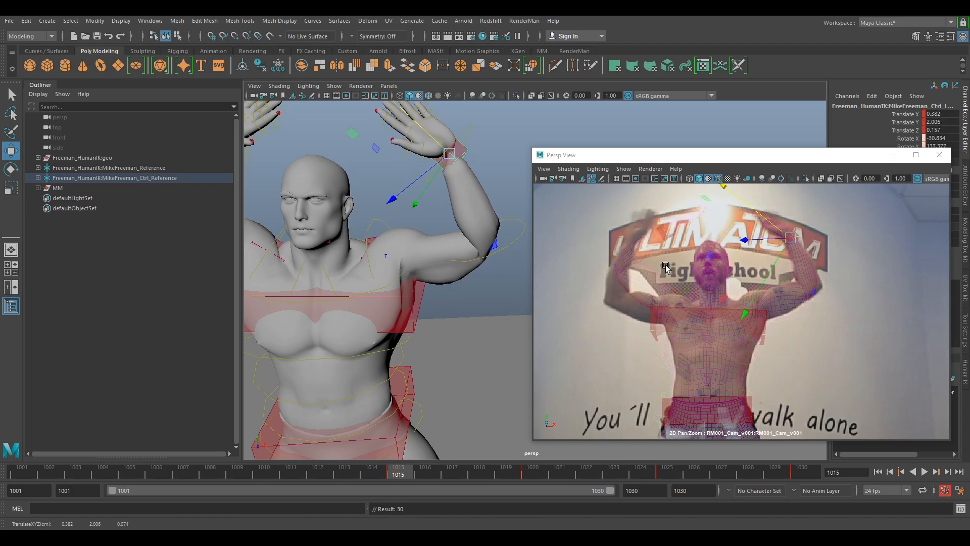
Move the right wrist effector to about -0.399, 1.983, 0.092 over the fighter's other raised wrist
{"action": "middle_click_drag", "start_coordinate": [812, 266], "coordinate": [835, 257]}
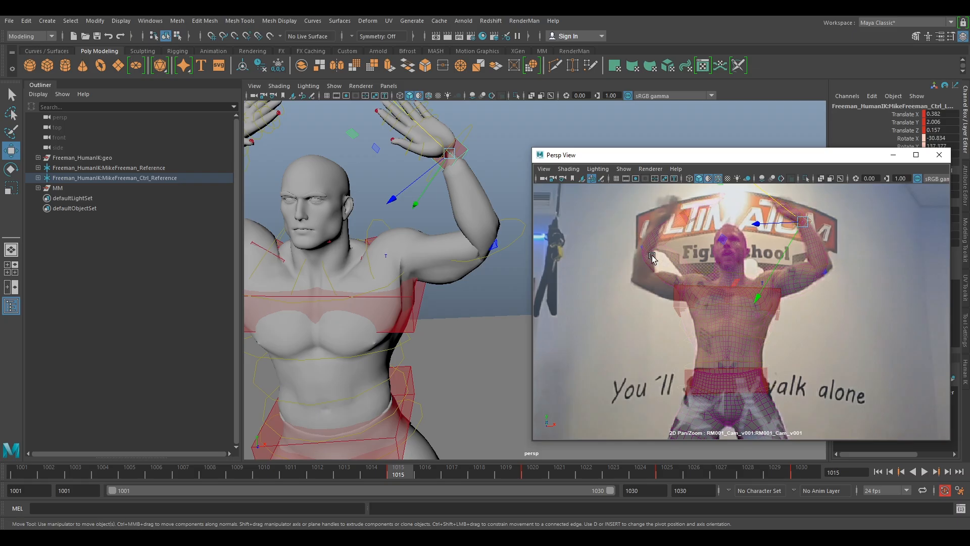
{"action": "middle_click_drag", "start_coordinate": [652, 257], "coordinate": [656, 222]}
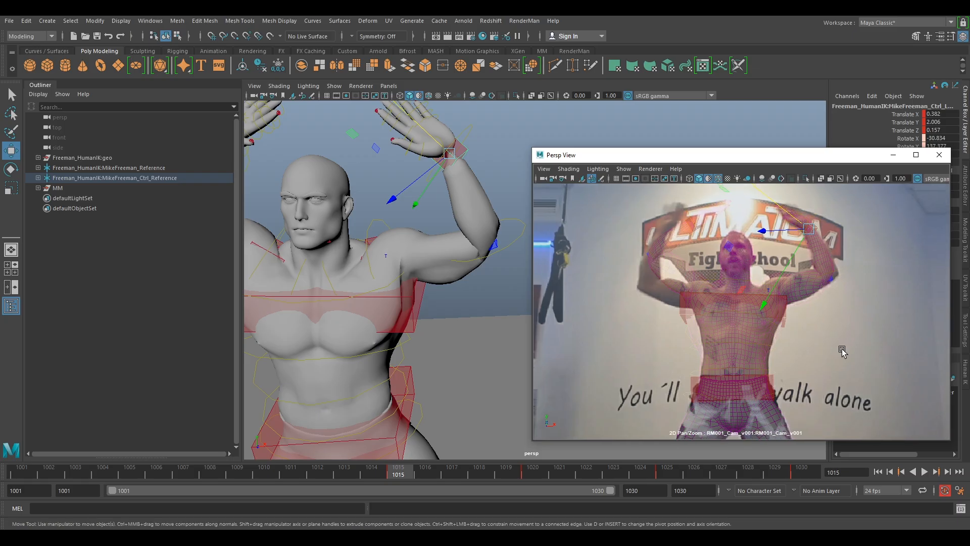
{"action": "scroll", "coordinate": [797, 310], "scroll_direction": "down", "scroll_amount": 3}
{"action": "scroll", "coordinate": [670, 249], "scroll_direction": "up", "scroll_amount": 4}
{"action": "left_click", "coordinate": [730, 265]}
{"action": "left_click_drag", "start_coordinate": [675, 282], "coordinate": [653, 292]}
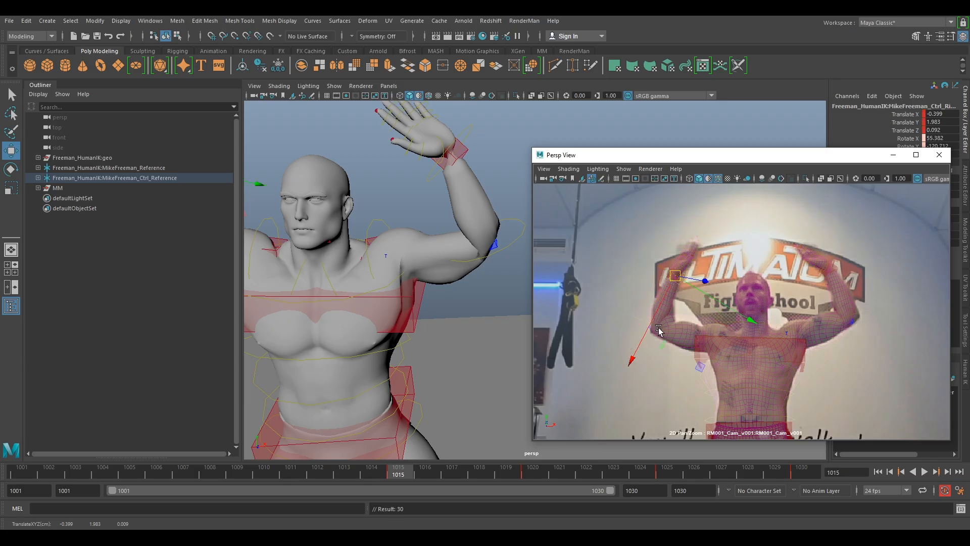
Rotate the right shoulder effector to line up with the fighter's shoulder and key the pose
{"action": "left_click_drag", "start_coordinate": [379, 309], "coordinate": [448, 277], "text": "alt"}
{"action": "left_click", "coordinate": [455, 302]}
{"action": "key", "text": "e"}
{"action": "left_click_drag", "start_coordinate": [458, 378], "coordinate": [436, 377]}
{"action": "left_click_drag", "start_coordinate": [792, 365], "coordinate": [754, 358]}
{"action": "key", "text": "s"}
Place the right wrist effector at about -0.41, 1.998, 0.019, rotated about 60.1, -117.6 and -26.1 degrees, and key it
{"action": "left_click", "coordinate": [288, 209]}
{"action": "left_click", "coordinate": [349, 226]}
{"action": "key", "text": "w"}
{"action": "left_click_drag", "start_coordinate": [385, 230], "coordinate": [378, 226]}
{"action": "key", "text": "e"}
{"action": "left_click_drag", "start_coordinate": [711, 270], "coordinate": [635, 223]}
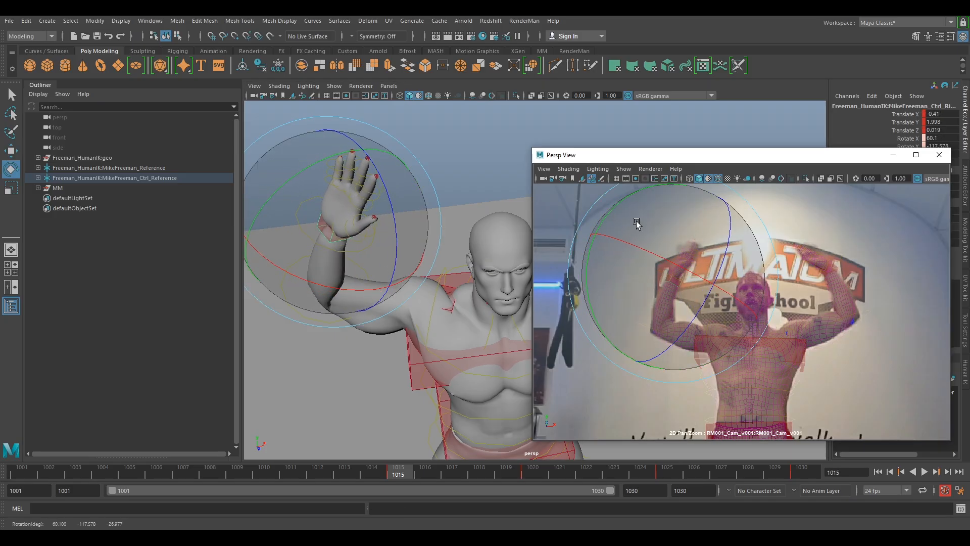
{"action": "key", "text": "s"}
Rotate the head effector to about -9.6, -1.7 and -2.7 degrees to match the fighter's face
{"action": "right_click_drag", "start_coordinate": [878, 312], "coordinate": [960, 337]}
{"action": "right_click_drag", "start_coordinate": [677, 263], "coordinate": [783, 289]}
{"action": "left_click", "coordinate": [773, 282]}
{"action": "left_click_drag", "start_coordinate": [765, 276], "coordinate": [744, 279]}
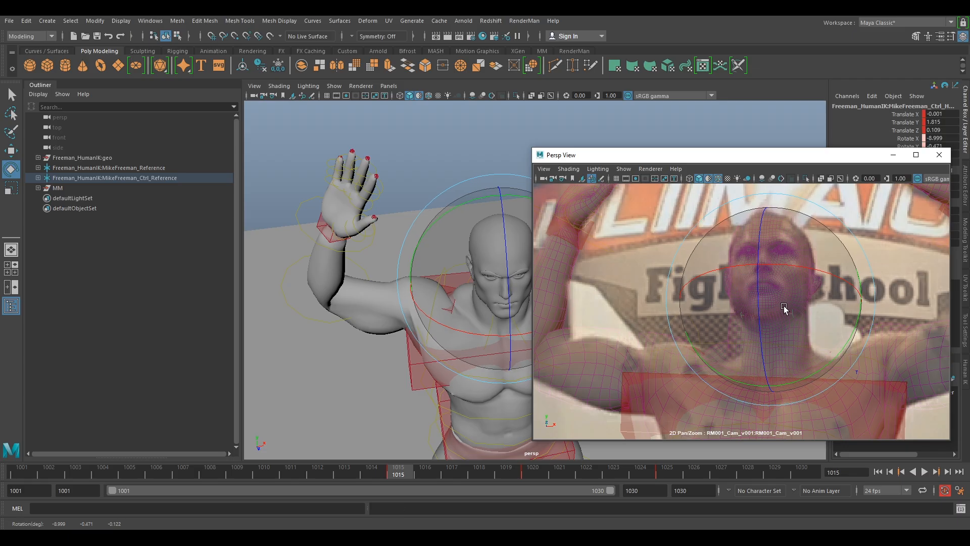
{"action": "left_click_drag", "start_coordinate": [784, 310], "coordinate": [783, 343]}
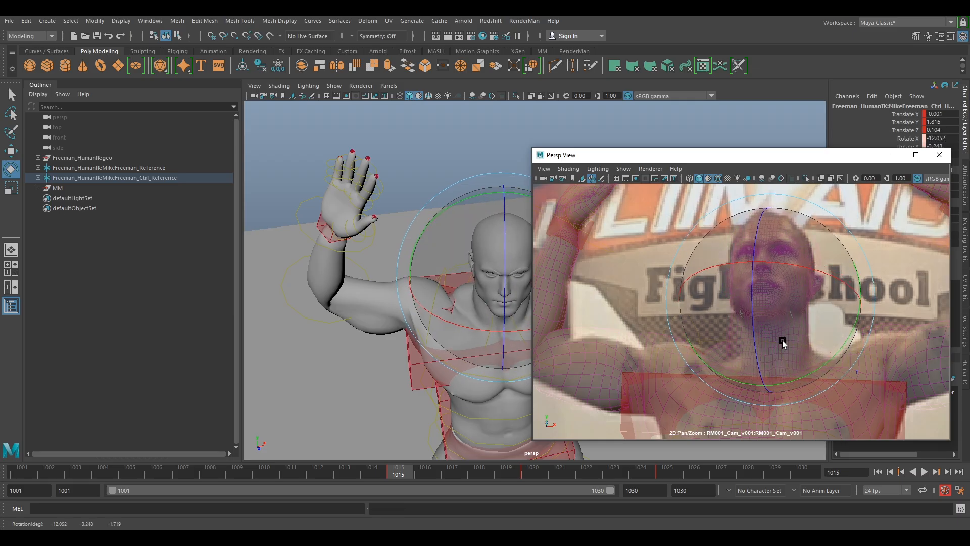
{"action": "left_click_drag", "start_coordinate": [796, 309], "coordinate": [799, 307]}
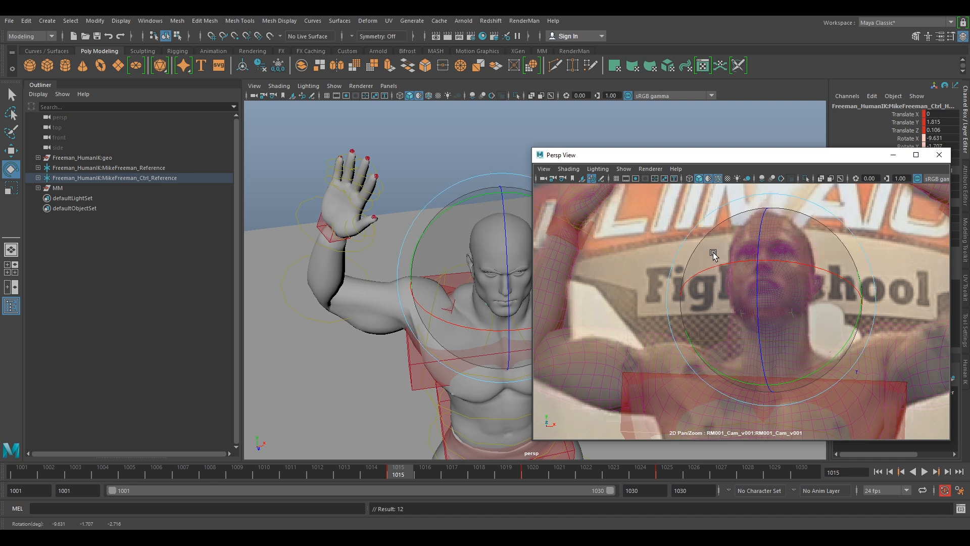
Rotate the chest effector to about -2.6, -1.3 and 7.5 degrees to align the upper torso
{"action": "left_click", "coordinate": [878, 381]}
{"action": "left_click_drag", "start_coordinate": [772, 353], "coordinate": [769, 347]}
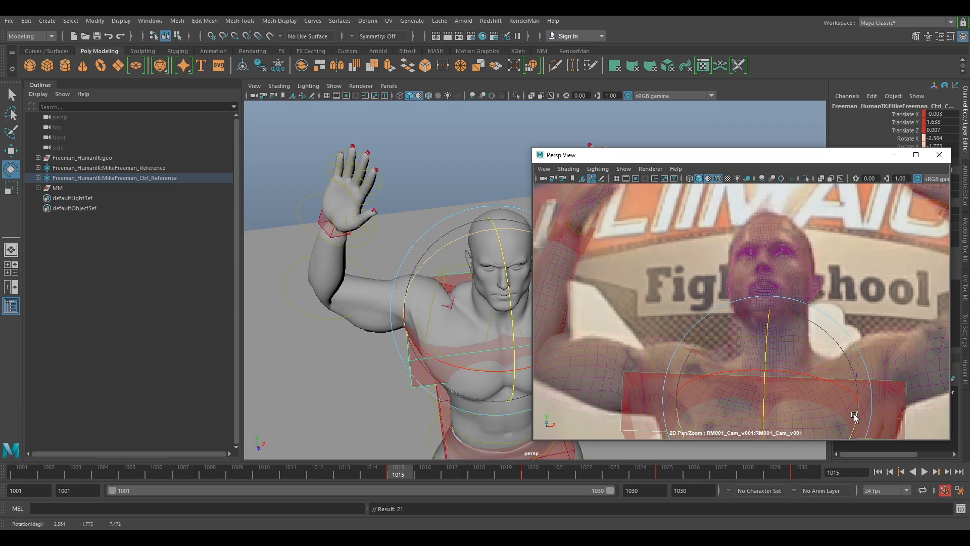
{"action": "left_click_drag", "start_coordinate": [854, 416], "coordinate": [856, 416]}
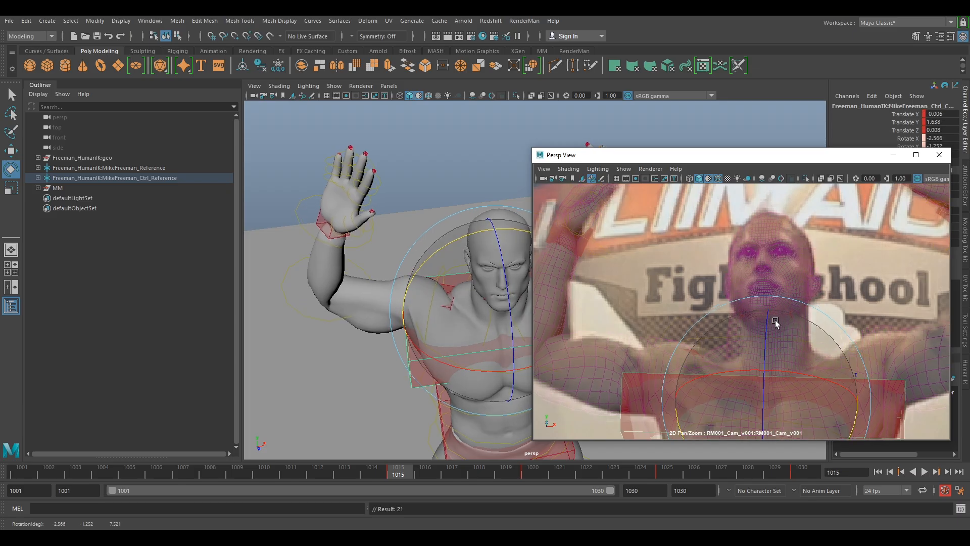
Move the right wrist effector to about -0.404, 2.014, -0.005 and rotate it to about 71.8, -114.2 and -31.7 degrees
{"action": "right_click_drag", "start_coordinate": [879, 307], "coordinate": [783, 258]}
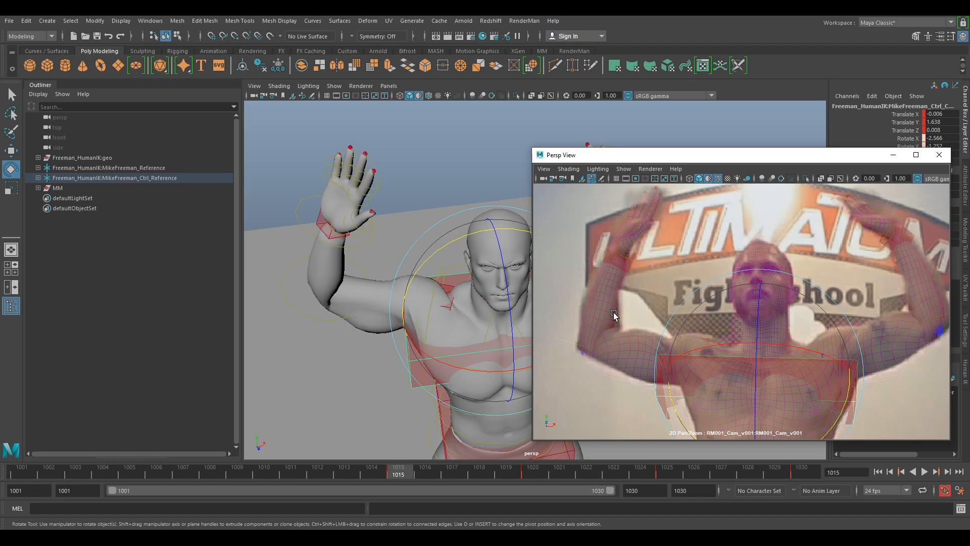
{"action": "left_click", "coordinate": [618, 264]}
{"action": "key", "text": "w"}
{"action": "left_click_drag", "start_coordinate": [619, 264], "coordinate": [608, 263]}
{"action": "key", "text": "e"}
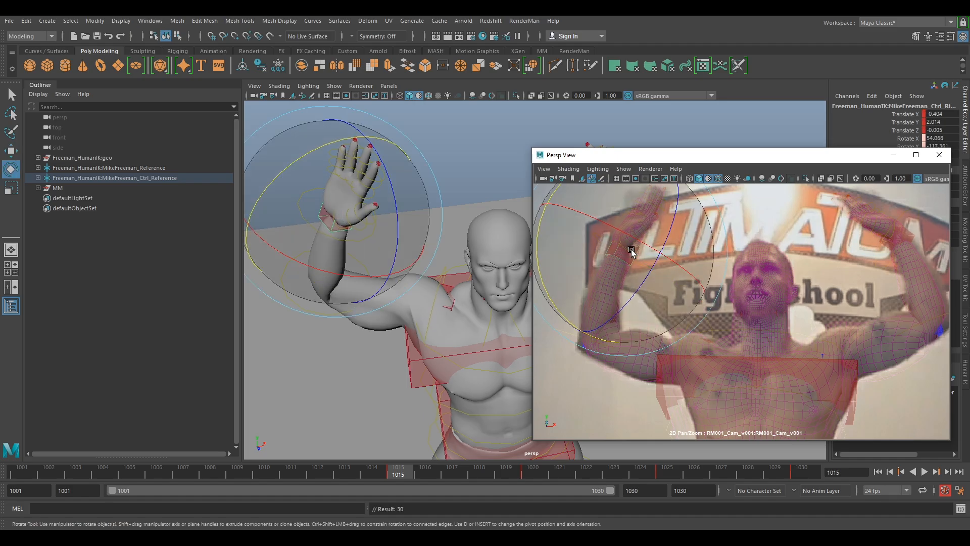
{"action": "left_click_drag", "start_coordinate": [561, 245], "coordinate": [602, 259]}
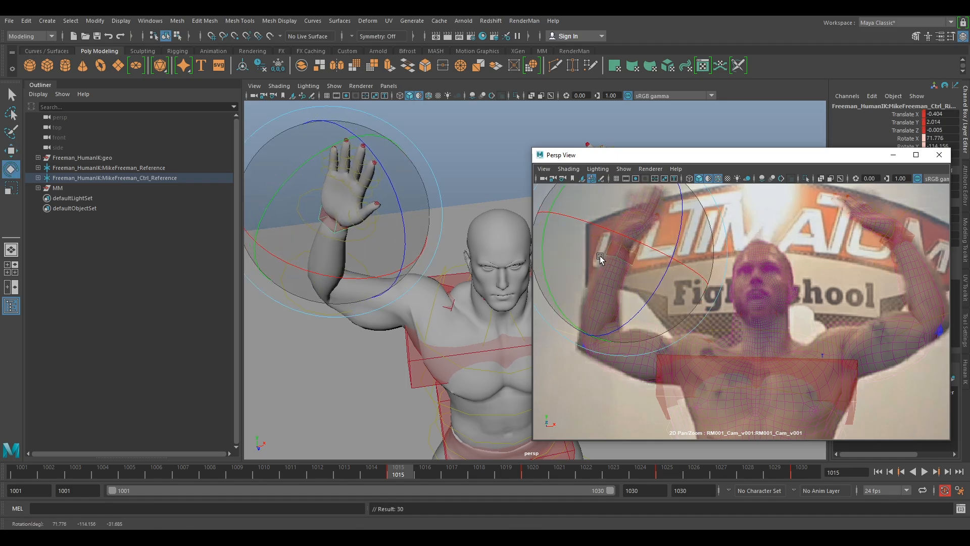
Move the left elbow effector to about 0.475, 1.764, 0.093 over the fighter's elbow
{"action": "middle_click_drag", "start_coordinate": [869, 275], "coordinate": [771, 274]}
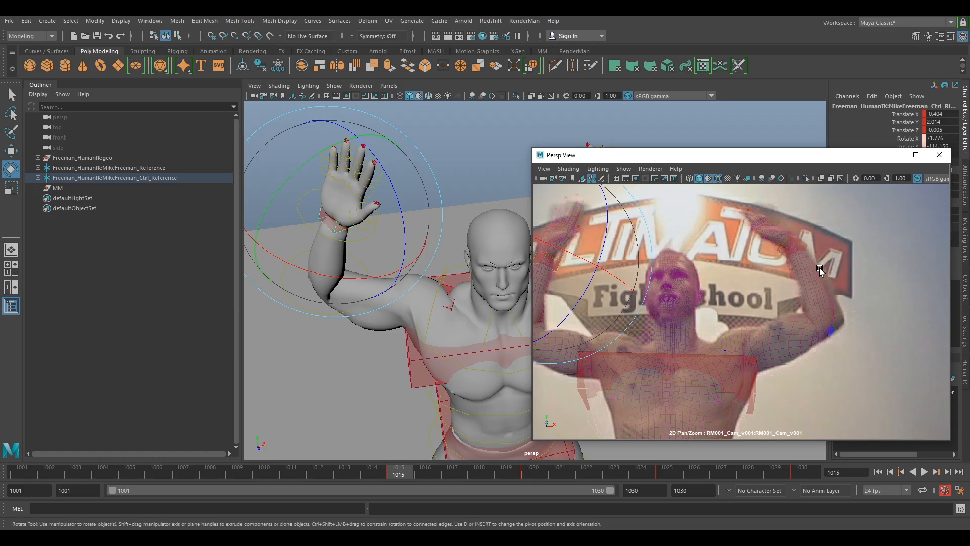
{"action": "left_click", "coordinate": [841, 330]}
{"action": "key", "text": "w"}
{"action": "left_click_drag", "start_coordinate": [828, 329], "coordinate": [828, 327]}
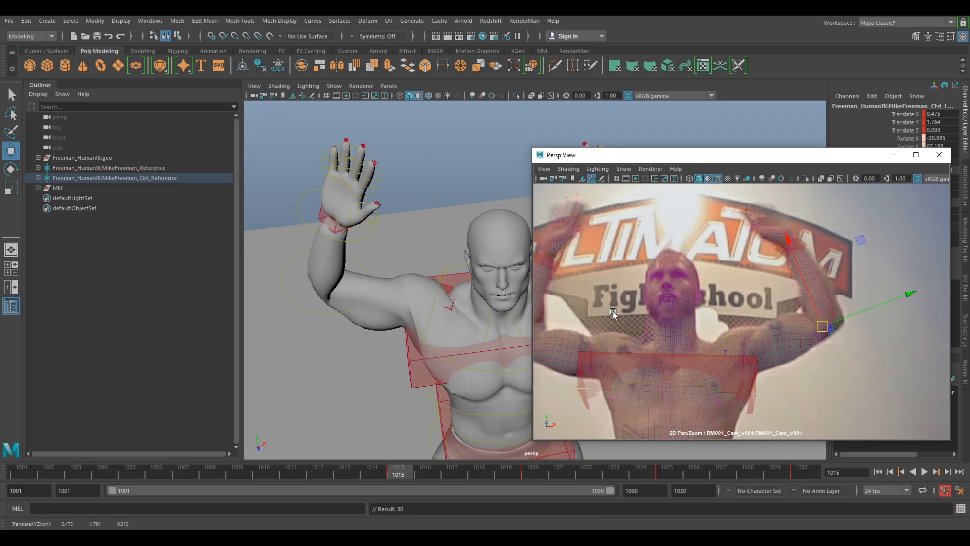
Rotate the left shoulder effector to about -57.4 degrees in X and -12.5 in Y
{"action": "left_click_drag", "start_coordinate": [456, 293], "coordinate": [429, 271], "text": "alt"}
{"action": "key", "text": "e"}
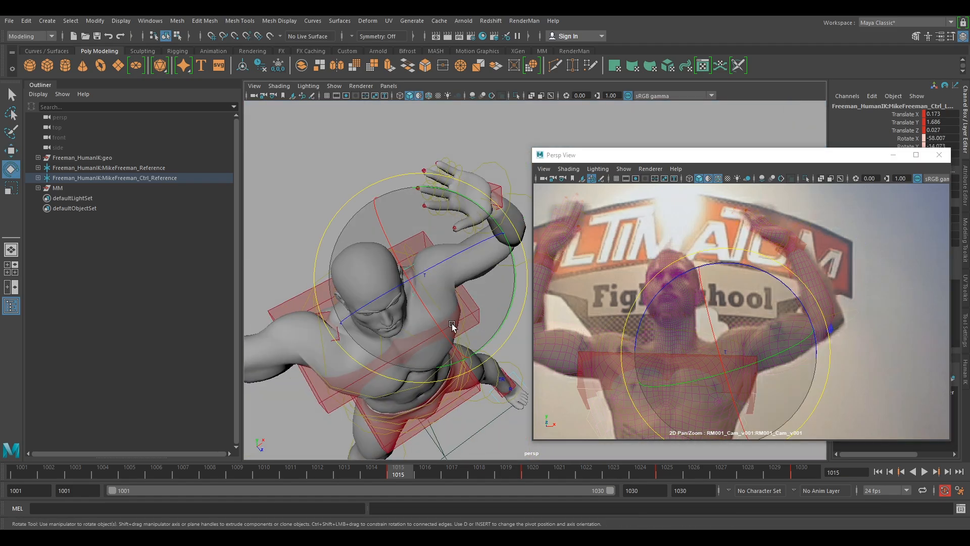
{"action": "left_click_drag", "start_coordinate": [488, 331], "coordinate": [474, 286]}
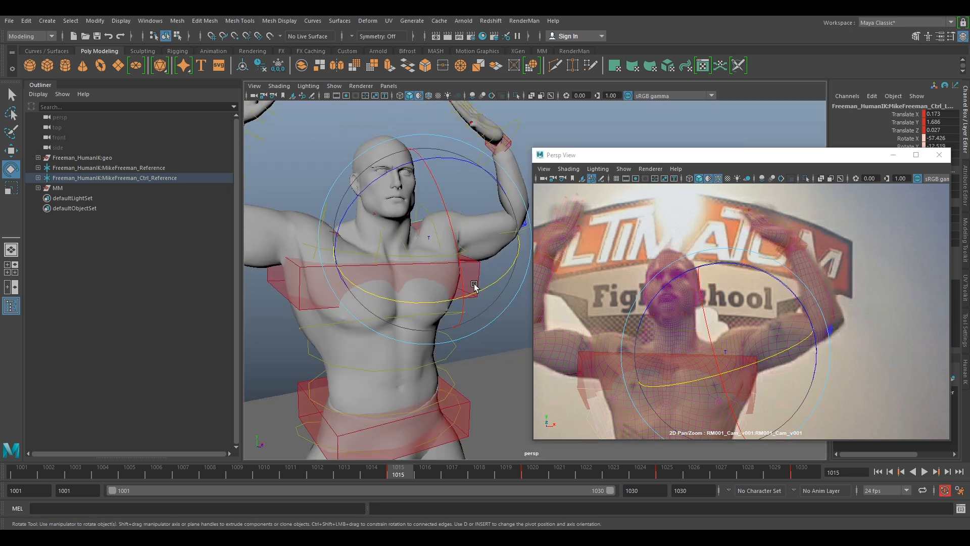
Try rotating the left elbow effector around its red axis, and undo the rotation
{"action": "middle_click_drag", "start_coordinate": [475, 286], "coordinate": [435, 310], "text": "alt"}
{"action": "left_click", "coordinate": [480, 290]}
{"action": "left_click", "coordinate": [444, 271]}
{"action": "left_click_drag", "start_coordinate": [463, 271], "coordinate": [418, 290]}
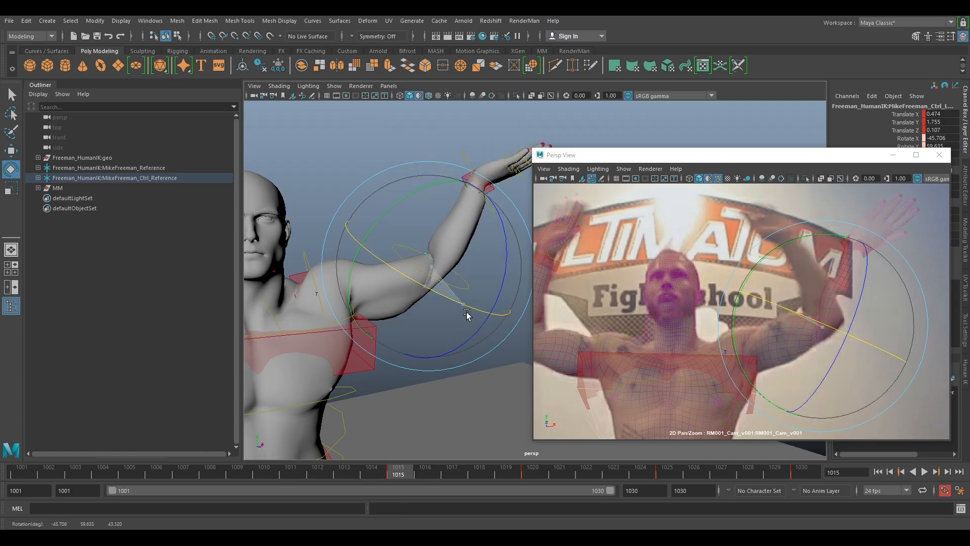
{"action": "key", "text": "ctrl+z"}
Reselect the left elbow effector and rotate it to adjust the twist of the bent arm
{"action": "left_click", "coordinate": [501, 347]}
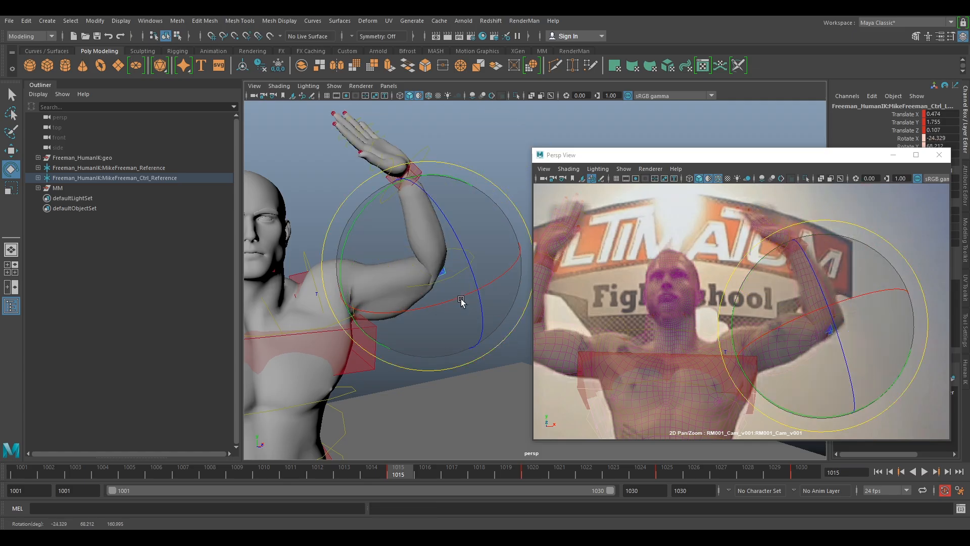
{"action": "left_click", "coordinate": [420, 262]}
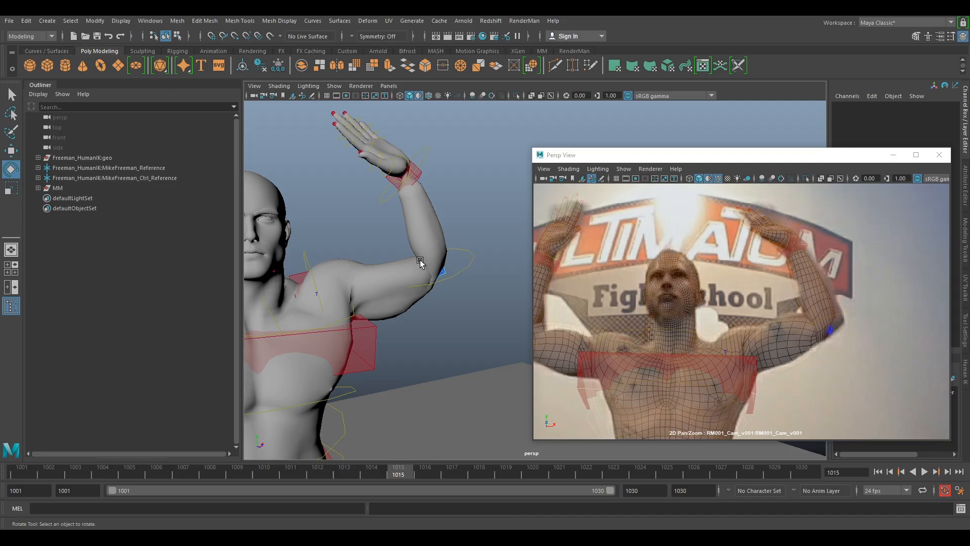
{"action": "left_click", "coordinate": [438, 287]}
{"action": "left_click_drag", "start_coordinate": [444, 275], "coordinate": [512, 313]}
Rotate the left wrist effector to about -28, 135.4 and 19.1 degrees to match the fighter's hand
{"action": "left_click", "coordinate": [410, 178]}
{"action": "left_click_drag", "start_coordinate": [453, 201], "coordinate": [340, 212]}
{"action": "left_click_drag", "start_coordinate": [689, 235], "coordinate": [845, 201]}
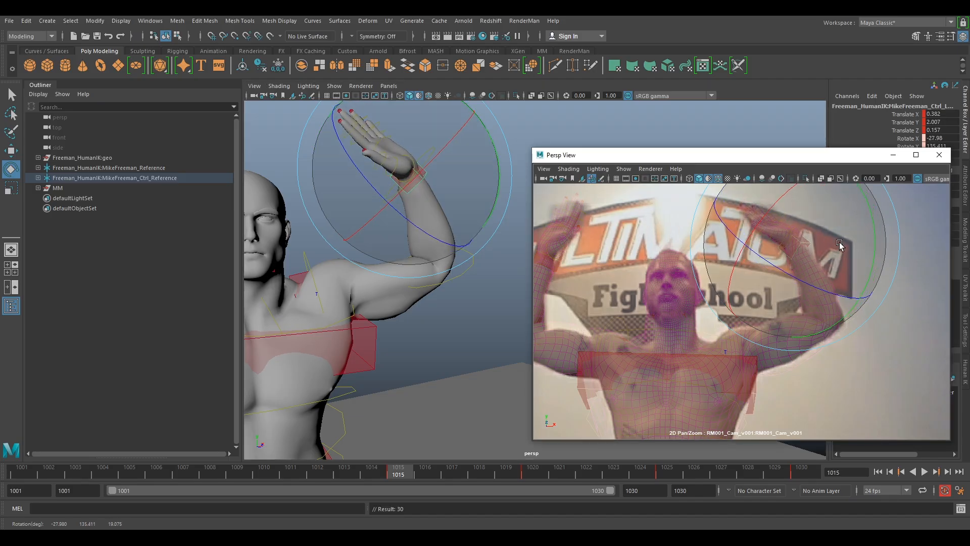
Try rotating the right elbow effector to match the bent arm, and undo the last rotation
{"action": "left_click_drag", "start_coordinate": [419, 301], "coordinate": [546, 296], "text": "alt"}
{"action": "left_click", "coordinate": [331, 281]}
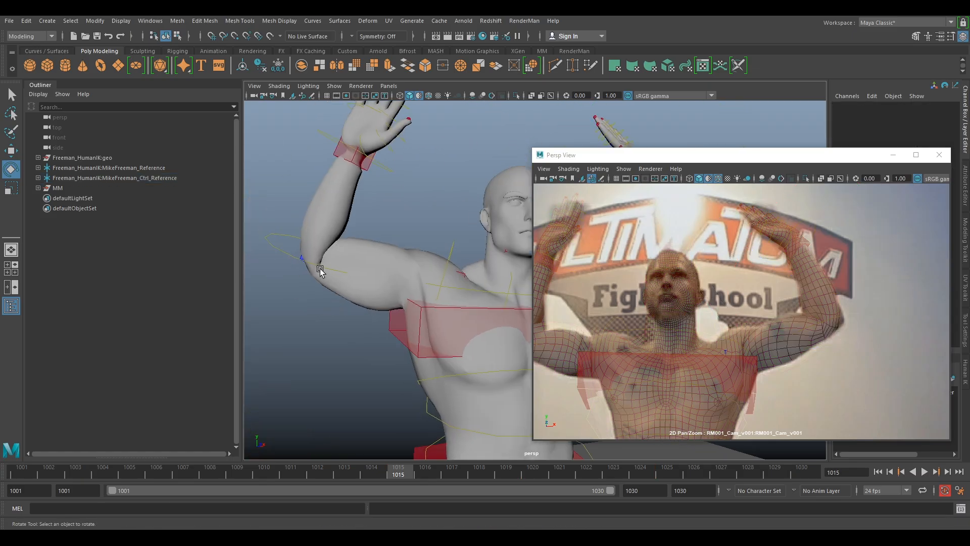
{"action": "left_click", "coordinate": [324, 282]}
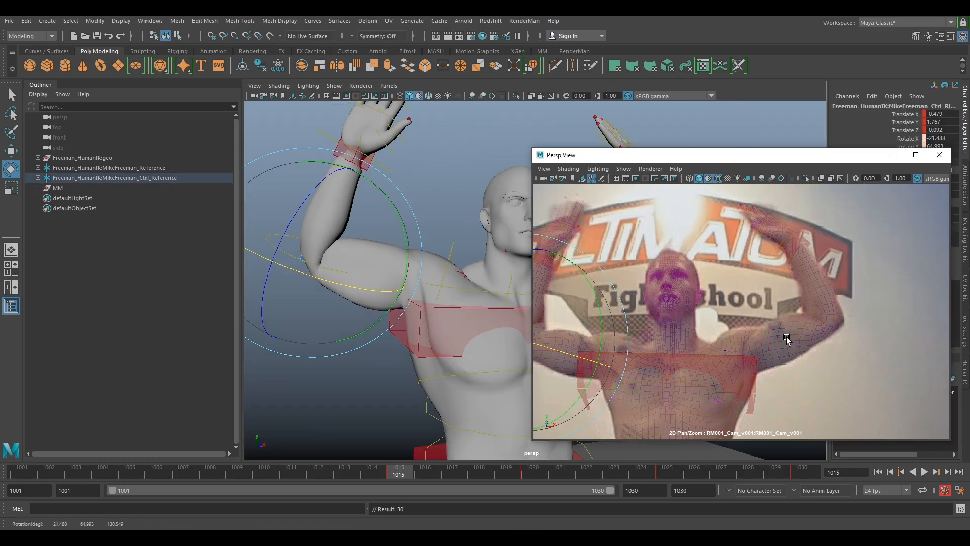
{"action": "right_click_drag", "start_coordinate": [787, 336], "coordinate": [701, 316]}
{"action": "middle_click_drag", "start_coordinate": [701, 316], "coordinate": [742, 315]}
{"action": "left_click_drag", "start_coordinate": [645, 334], "coordinate": [665, 340]}
{"action": "key", "text": "ctrl+z"}
Reselect the right elbow control and rotate it to correct the twist of the raised forearm
{"action": "left_click", "coordinate": [364, 362]}
{"action": "left_click", "coordinate": [302, 262]}
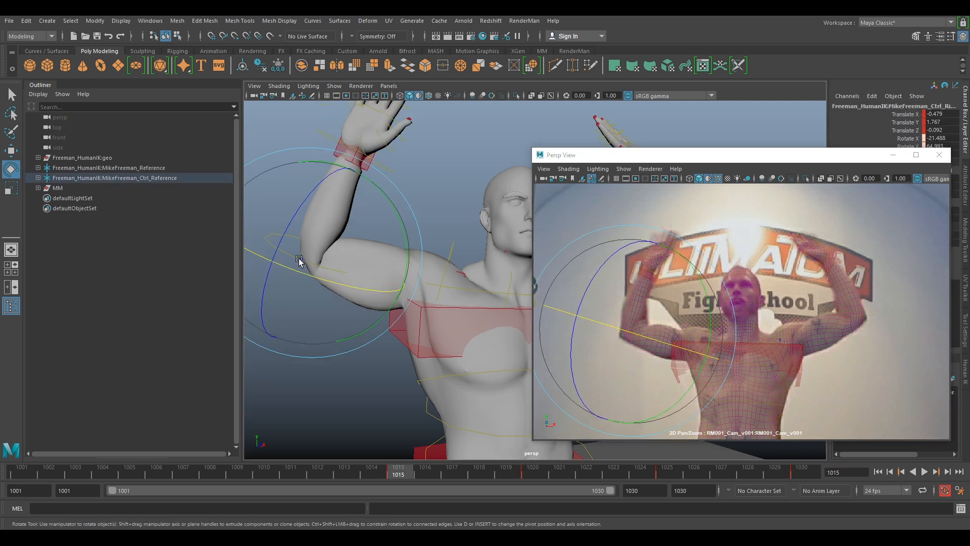
{"action": "left_click", "coordinate": [289, 387]}
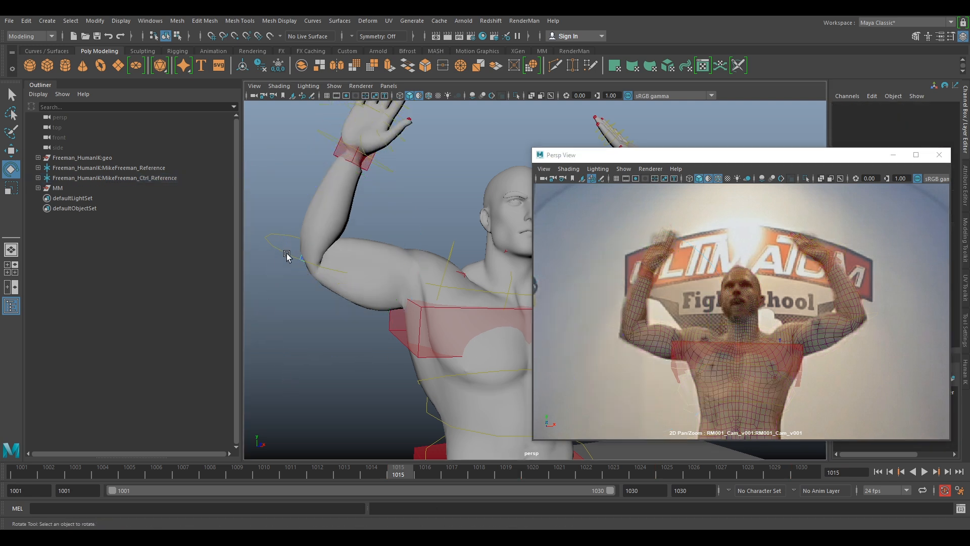
{"action": "left_click", "coordinate": [287, 253]}
{"action": "left_click_drag", "start_coordinate": [314, 275], "coordinate": [219, 268]}
{"action": "middle_click_drag", "start_coordinate": [402, 193], "coordinate": [413, 245], "text": "alt"}
{"action": "left_click", "coordinate": [419, 217]}
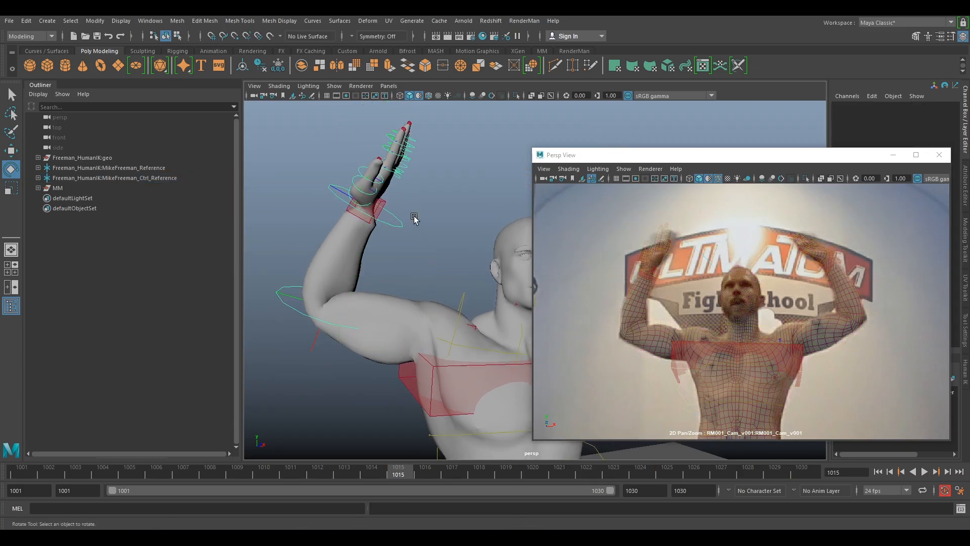
Rotate the right wrist effector to re-orient the palm, key it, and move it to about -0.414, 2.026, -0.031
{"action": "left_click", "coordinate": [380, 207]}
{"action": "left_click_drag", "start_coordinate": [392, 217], "coordinate": [404, 266]}
{"action": "key", "text": "s"}
{"action": "key", "text": "w"}
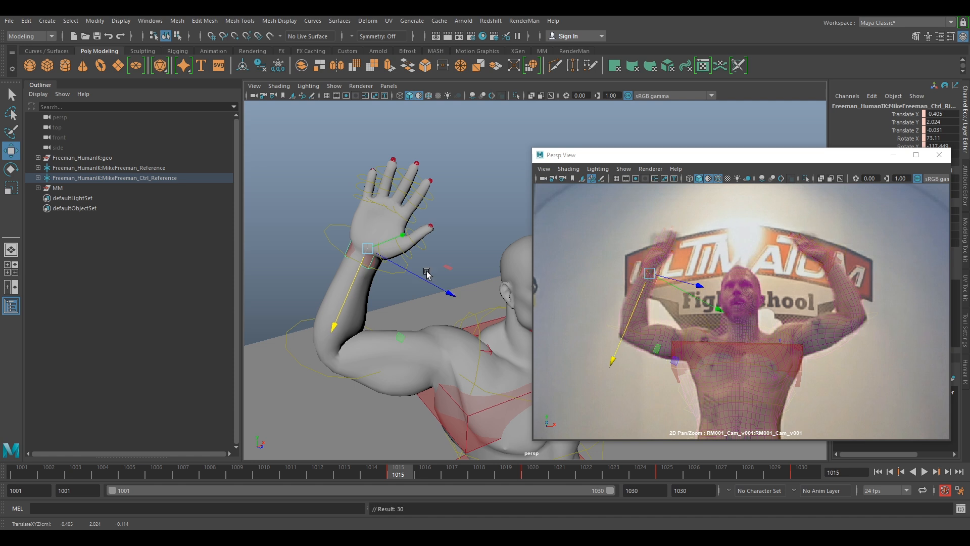
{"action": "left_click_drag", "start_coordinate": [674, 275], "coordinate": [648, 274]}
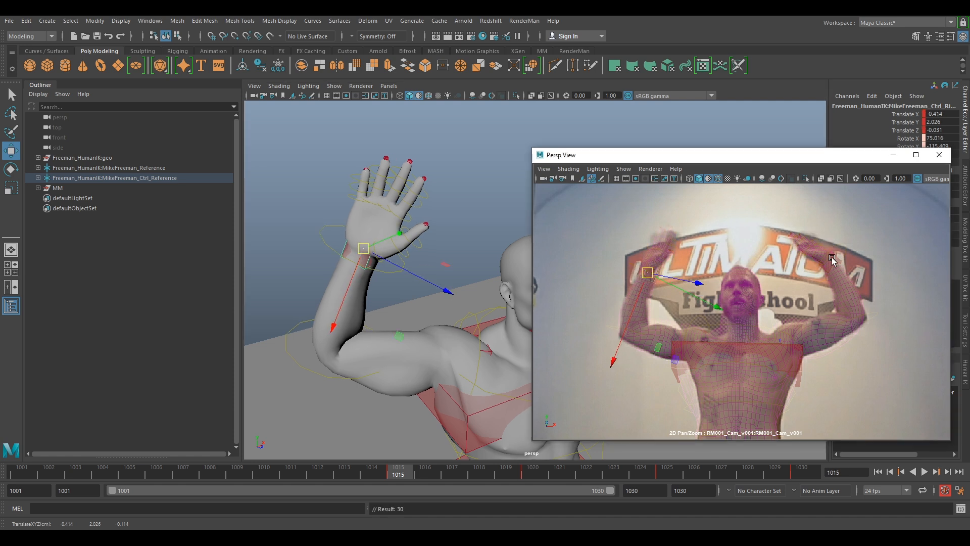
Examine how the full-body wireframe lines up with the fighter in the camera view, from the raised arms to the feet
{"action": "right_click_drag", "start_coordinate": [869, 392], "coordinate": [812, 352]}
{"action": "middle_click_drag", "start_coordinate": [828, 354], "coordinate": [825, 252]}
{"action": "middle_click_drag", "start_coordinate": [820, 312], "coordinate": [816, 250]}
{"action": "mouse_move", "coordinate": [842, 316]}
{"action": "right_mouse_down"}
{"action": "mouse_move", "coordinate": [813, 319]}
{"action": "mouse_move", "coordinate": [726, 272]}
{"action": "right_mouse_up"}
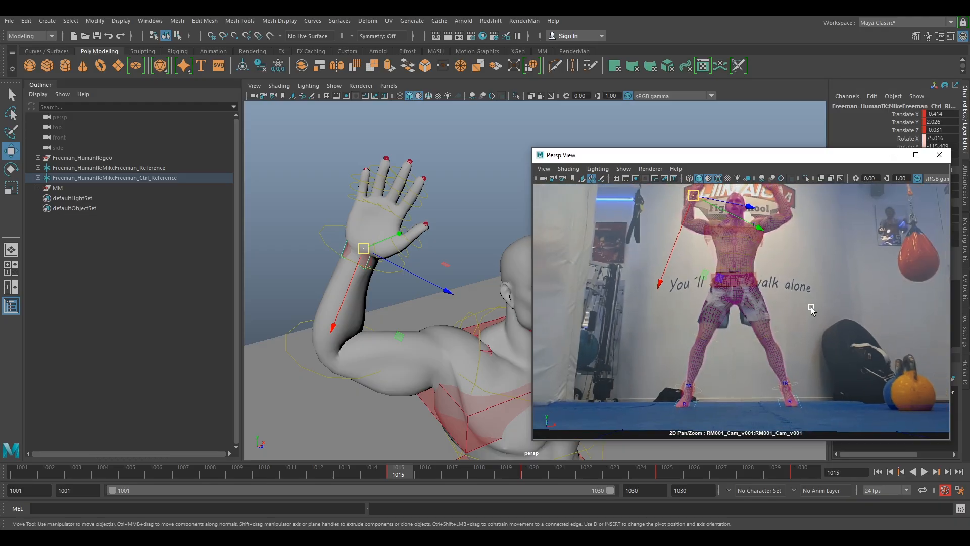
{"action": "middle_click_drag", "start_coordinate": [812, 310], "coordinate": [792, 342]}
{"action": "right_click_drag", "start_coordinate": [724, 283], "coordinate": [913, 399]}
{"action": "middle_click_drag", "start_coordinate": [693, 315], "coordinate": [722, 334]}
{"action": "right_click_drag", "start_coordinate": [845, 339], "coordinate": [726, 278]}
{"action": "middle_click_drag", "start_coordinate": [757, 322], "coordinate": [734, 274]}
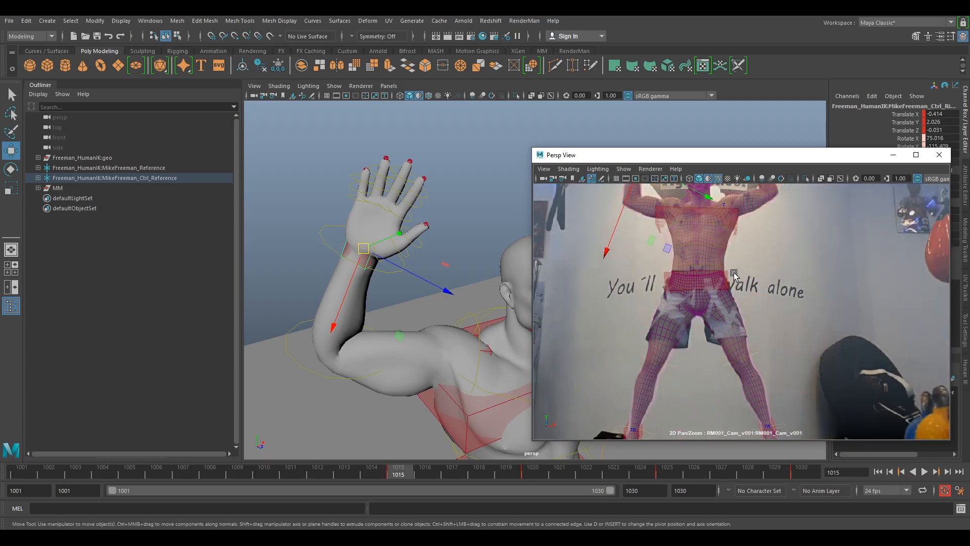
{"action": "right_click_drag", "start_coordinate": [731, 368], "coordinate": [786, 301]}
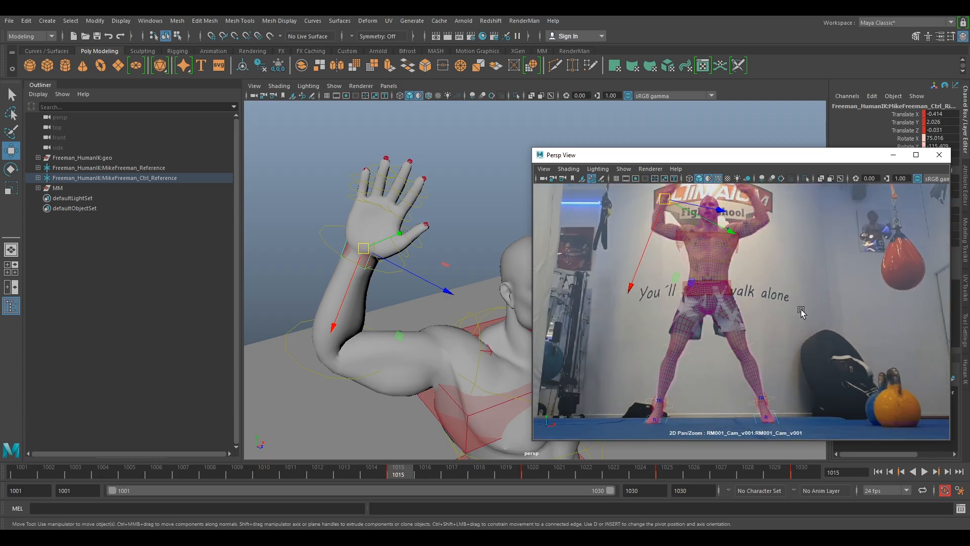
Play back the animation to review the motion around the arm pose, and scrub the timeline to frame 1010
{"action": "middle_click_drag", "start_coordinate": [803, 312], "coordinate": [808, 326]}
{"action": "key", "text": "alt+v"}
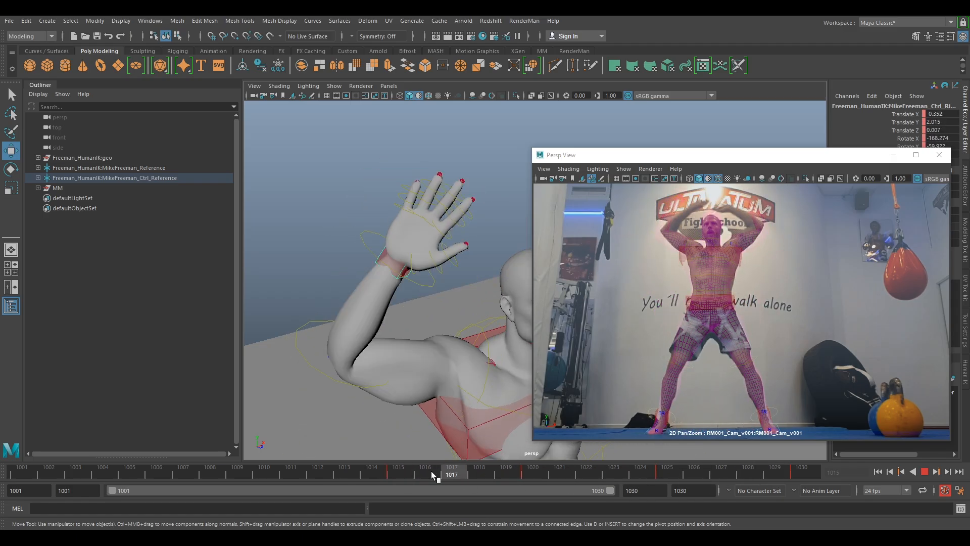
{"action": "left_click_drag", "start_coordinate": [508, 475], "coordinate": [359, 474]}
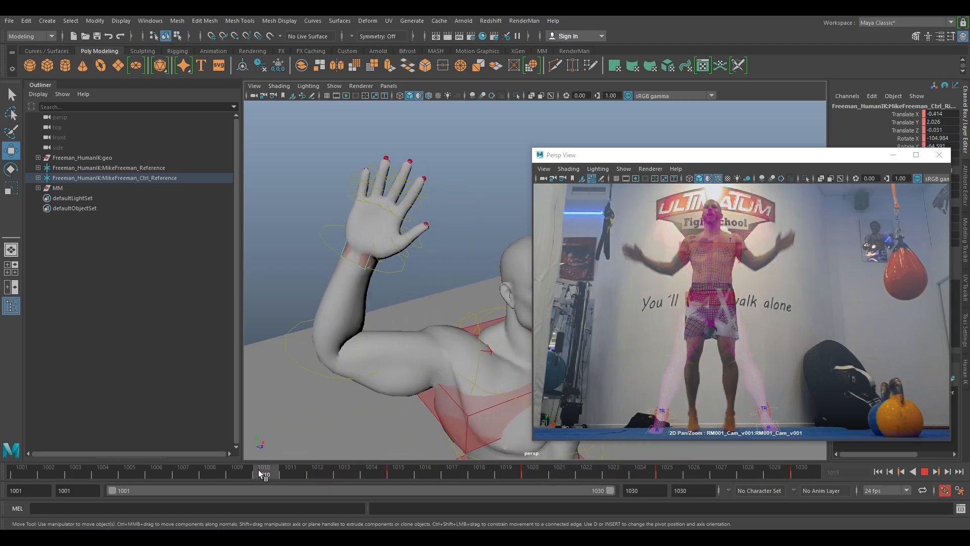
Raise the hips effector at frame 1010 so the pelvis and torso wireframe line up with the fighter's shorts and chest
{"action": "left_click", "coordinate": [722, 289]}
{"action": "scroll", "coordinate": [766, 277], "scroll_direction": "up", "scroll_amount": 5}
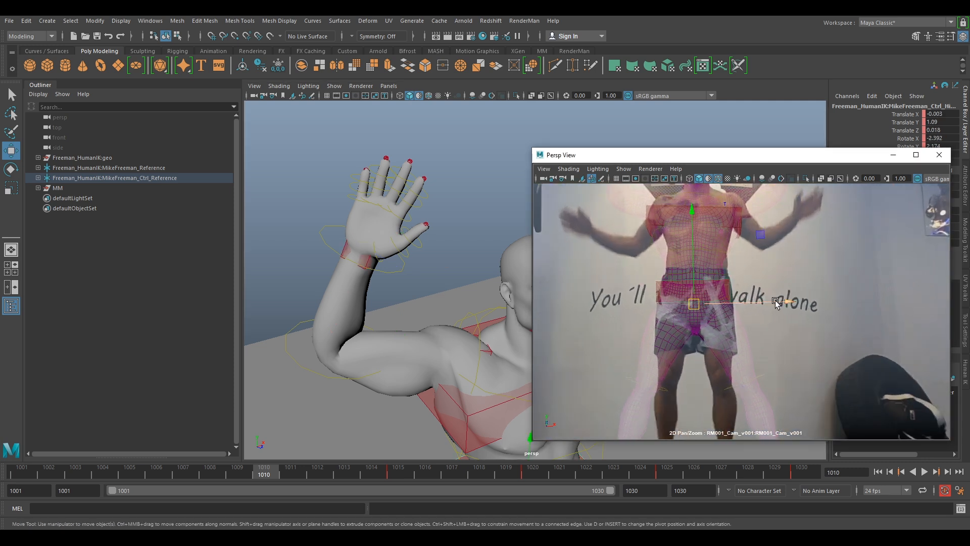
{"action": "middle_click_drag", "start_coordinate": [823, 352], "coordinate": [818, 390]}
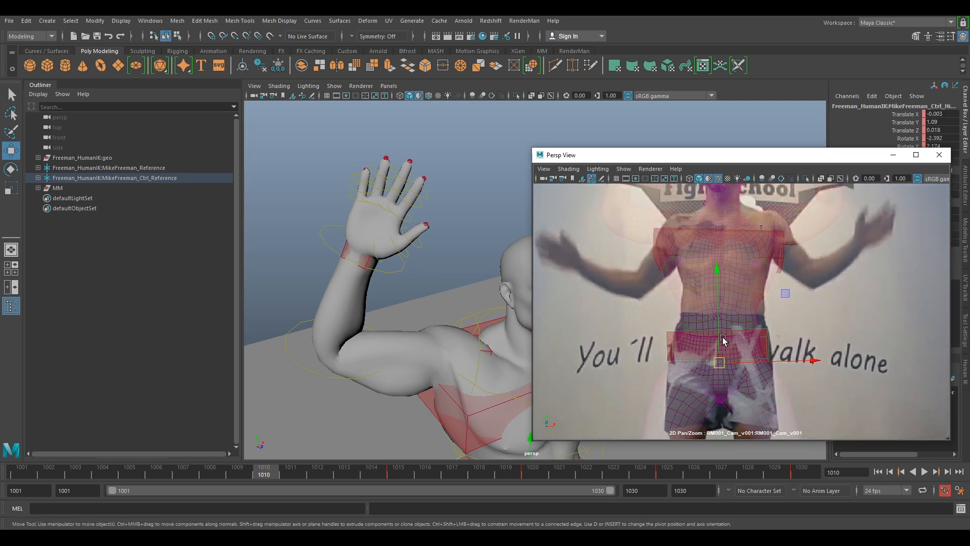
{"action": "left_click_drag", "start_coordinate": [717, 340], "coordinate": [720, 329]}
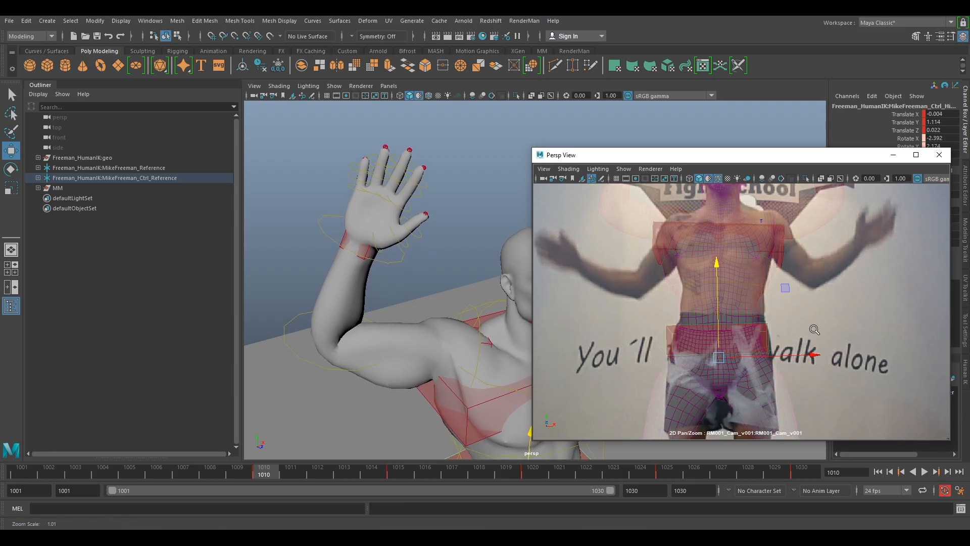
{"action": "middle_click_drag", "start_coordinate": [719, 328], "coordinate": [728, 361]}
{"action": "left_click_drag", "start_coordinate": [720, 366], "coordinate": [722, 353]}
Move the right ankle effector inward to about -0.141, 0.177, -0.032 and rotate it to match the fighter's foot
{"action": "scroll", "coordinate": [802, 331], "scroll_direction": "down", "scroll_amount": 2}
{"action": "middle_click_drag", "start_coordinate": [802, 331], "coordinate": [790, 221]}
{"action": "left_click_drag", "start_coordinate": [670, 306], "coordinate": [734, 318]}
{"action": "key", "text": "e"}
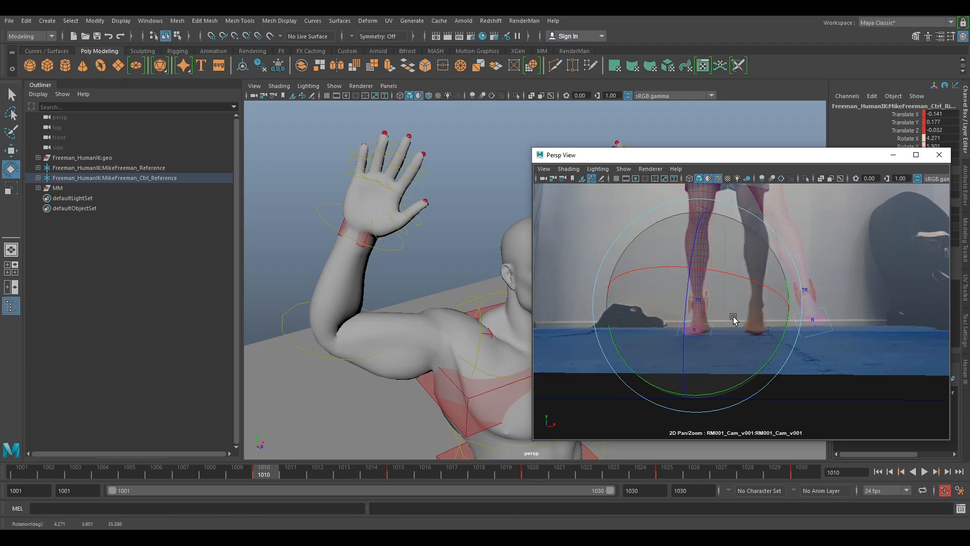
{"action": "left_click_drag", "start_coordinate": [738, 372], "coordinate": [802, 329]}
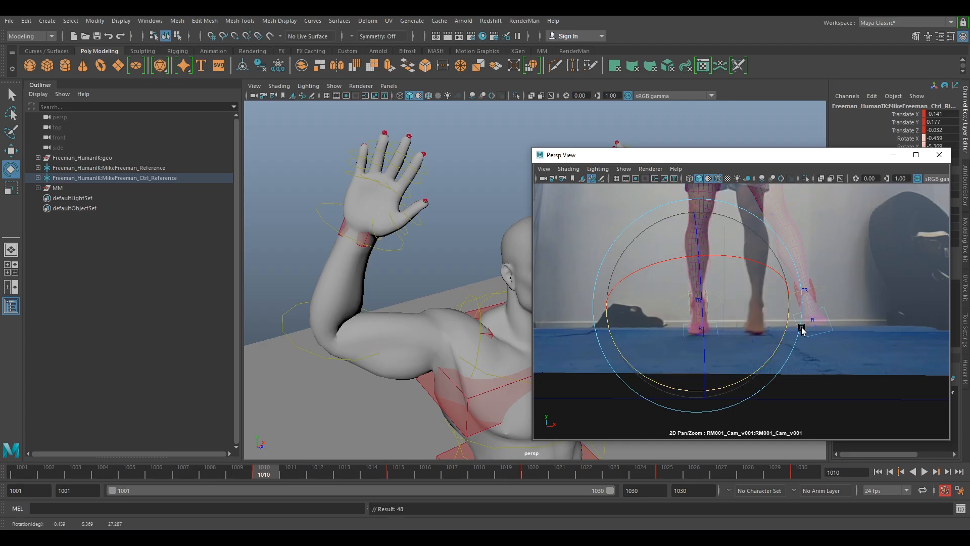
Move the left ankle effector inward to about 0.187, 0.18, -0.081 and rotate it to match the fighter's foot
{"action": "key", "text": "w"}
{"action": "left_click", "coordinate": [811, 296]}
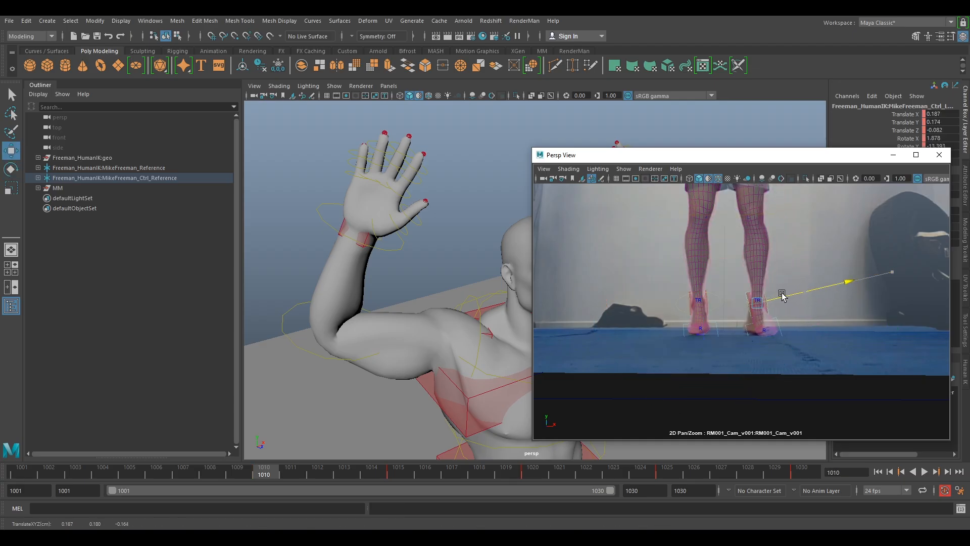
{"action": "key", "text": "e"}
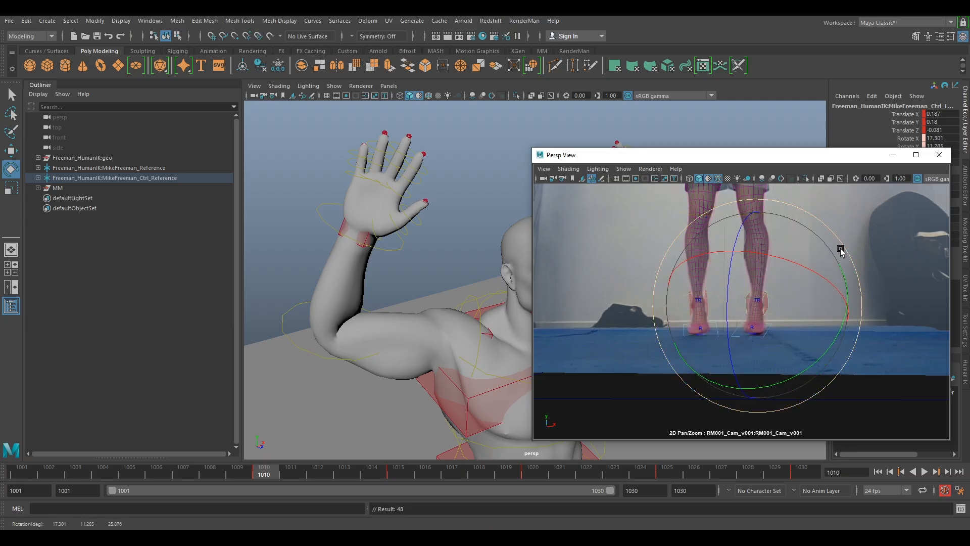
Reposition the hips effector to about 0.016, 1.147, 0.029 and rotate it slightly to match the fighter's pelvis
{"action": "scroll", "coordinate": [814, 249], "scroll_direction": "down", "scroll_amount": 5}
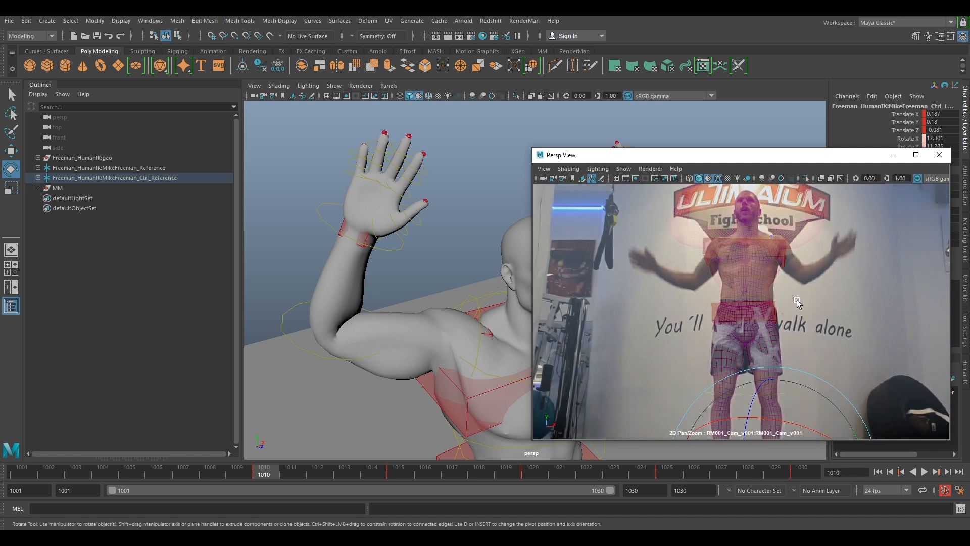
{"action": "scroll", "coordinate": [765, 287], "scroll_direction": "up", "scroll_amount": 1}
{"action": "left_click", "coordinate": [765, 287]}
{"action": "key", "text": "w"}
{"action": "left_click_drag", "start_coordinate": [764, 298], "coordinate": [739, 304]}
{"action": "key", "text": "e"}
{"action": "key", "text": "w"}
{"action": "middle_click_drag", "start_coordinate": [823, 245], "coordinate": [810, 296]}
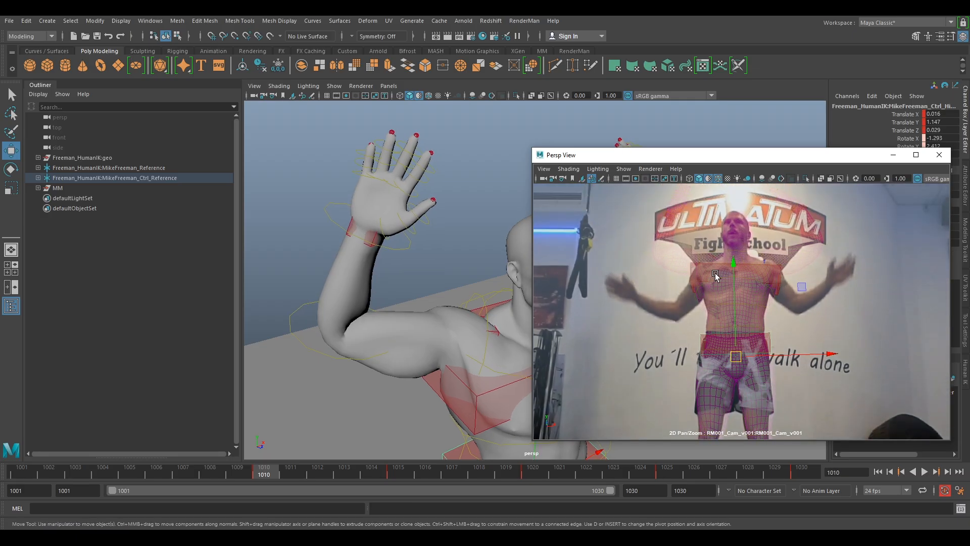
Rotate the right shoulder effector to about -78.5, 57.9, 18.2, lowering the raised arm to the fighter's outstretched pose
{"action": "left_click", "coordinate": [494, 332]}
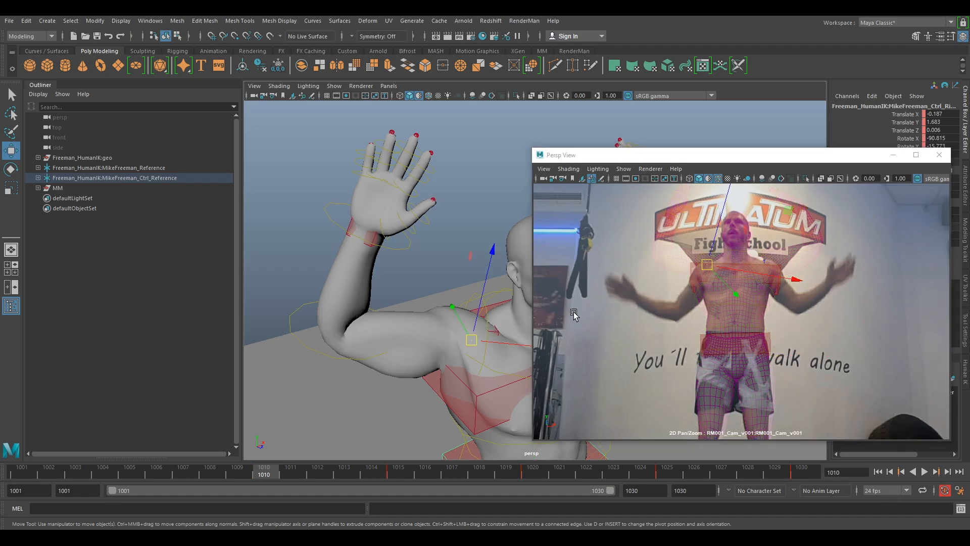
{"action": "key", "text": "e"}
{"action": "left_click_drag", "start_coordinate": [422, 266], "coordinate": [417, 366]}
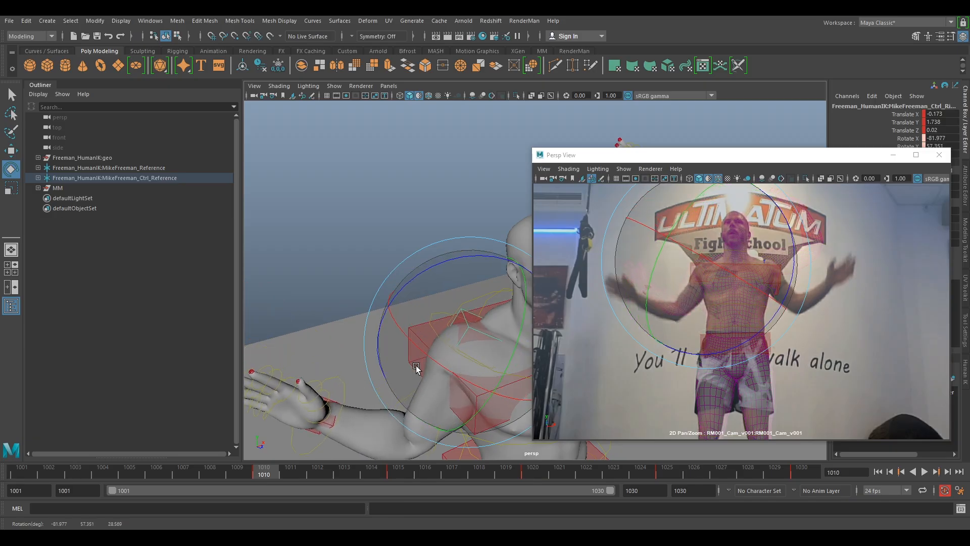
{"action": "left_click_drag", "start_coordinate": [433, 304], "coordinate": [519, 317], "text": "alt"}
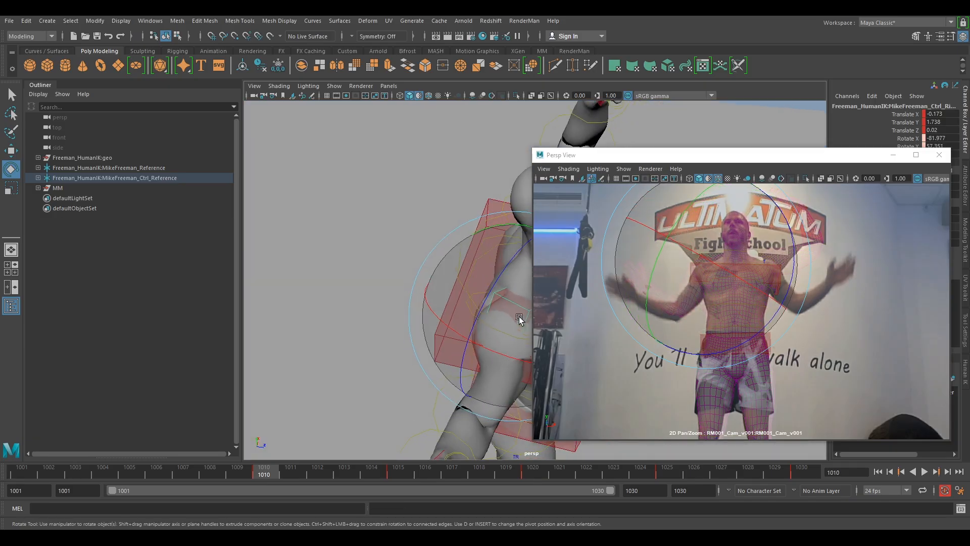
{"action": "middle_click_drag", "start_coordinate": [519, 317], "coordinate": [483, 273], "text": "alt"}
{"action": "mouse_move", "coordinate": [495, 218]}
{"action": "left_mouse_down"}
{"action": "mouse_move", "coordinate": [499, 229]}
{"action": "mouse_move", "coordinate": [505, 220]}
{"action": "left_mouse_up"}
{"action": "left_click_drag", "start_coordinate": [478, 282], "coordinate": [484, 276]}
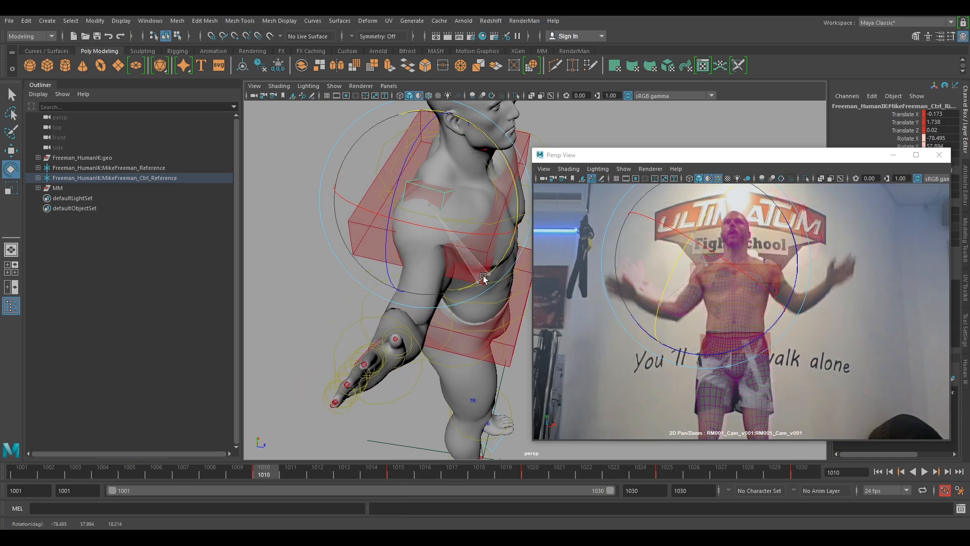
{"action": "left_click_drag", "start_coordinate": [481, 313], "coordinate": [425, 296], "text": "alt"}
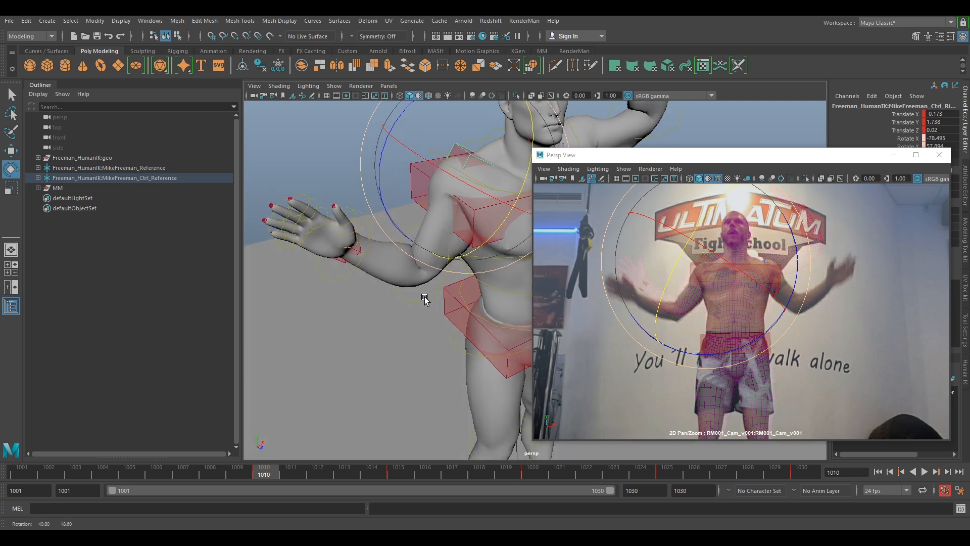
Shift the right shoulder effector to about -0.177, 1.727, 0.017 and refine its rotation against the footage
{"action": "key", "text": "w"}
{"action": "left_click_drag", "start_coordinate": [475, 151], "coordinate": [477, 157]}
{"action": "key", "text": "e"}
{"action": "left_click_drag", "start_coordinate": [379, 180], "coordinate": [387, 171]}
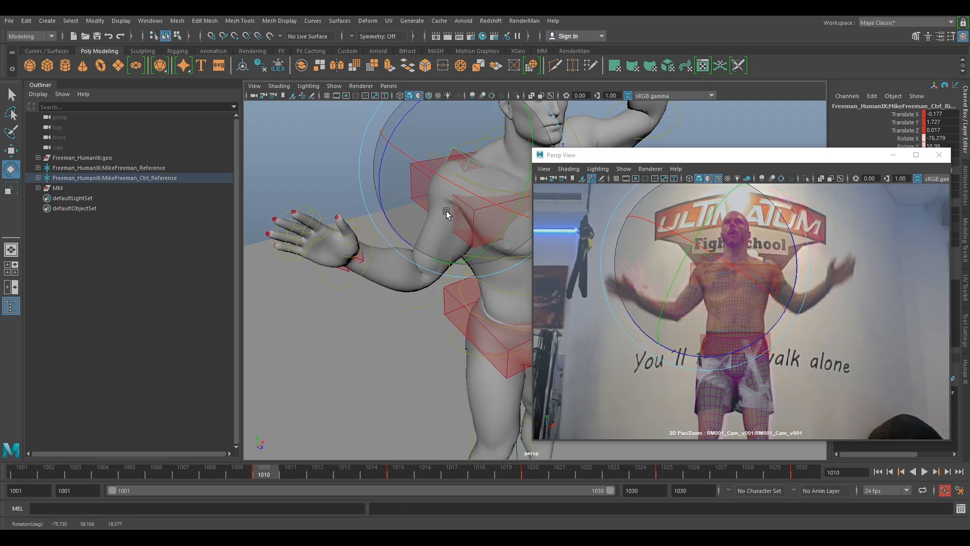
Move the right wrist effector to about -0.602, 1.528, -0.012 so the forearm follows the fighter's arm
{"action": "left_click", "coordinate": [356, 270]}
{"action": "left_click", "coordinate": [363, 249]}
{"action": "key", "text": "w"}
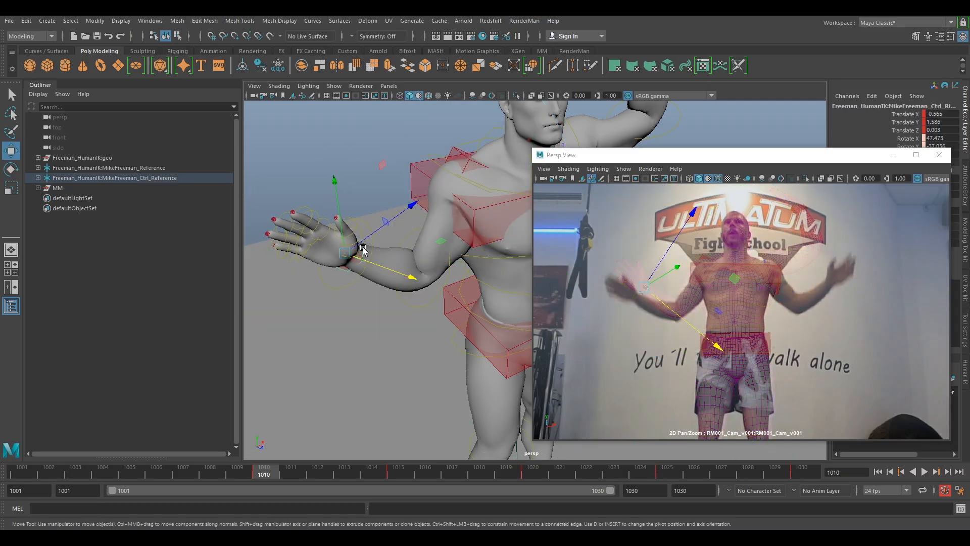
{"action": "left_click_drag", "start_coordinate": [647, 298], "coordinate": [638, 298]}
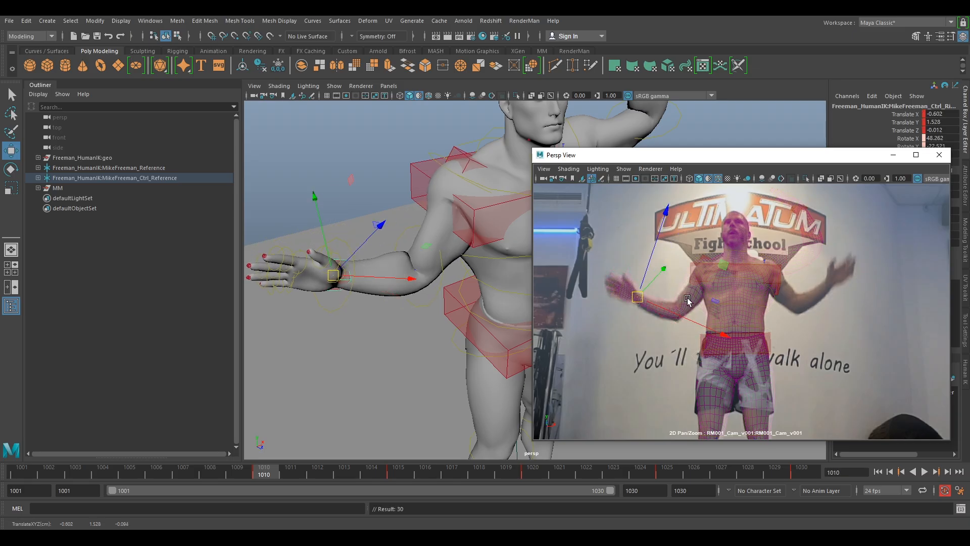
Nudge the right shoulder control and fine-tune the right wrist effector to about -0.589, 1.518, -0.003
{"action": "left_click", "coordinate": [703, 258]}
{"action": "left_click_drag", "start_coordinate": [717, 244], "coordinate": [716, 246]}
{"action": "left_click", "coordinate": [640, 300]}
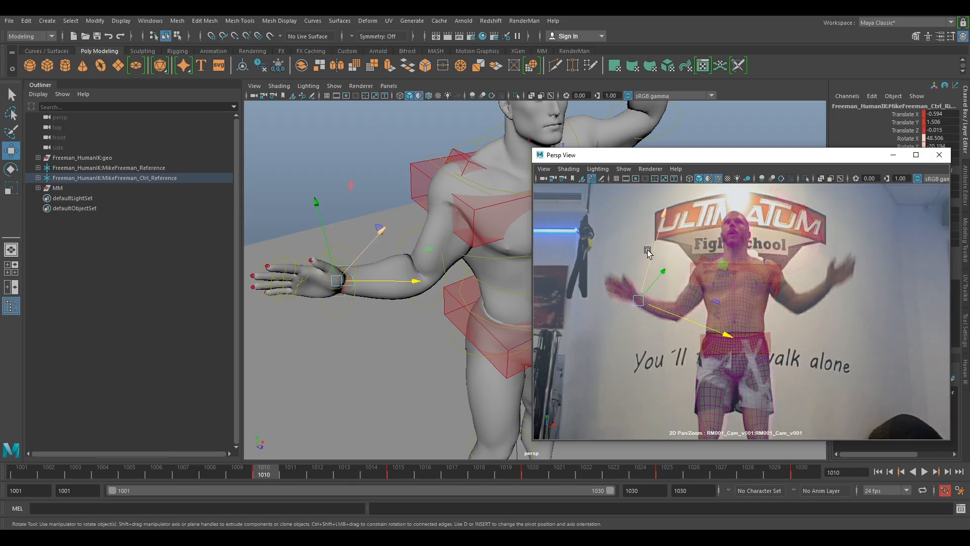
{"action": "key", "text": "e"}
{"action": "key", "text": "w"}
{"action": "left_click_drag", "start_coordinate": [646, 286], "coordinate": [646, 279]}
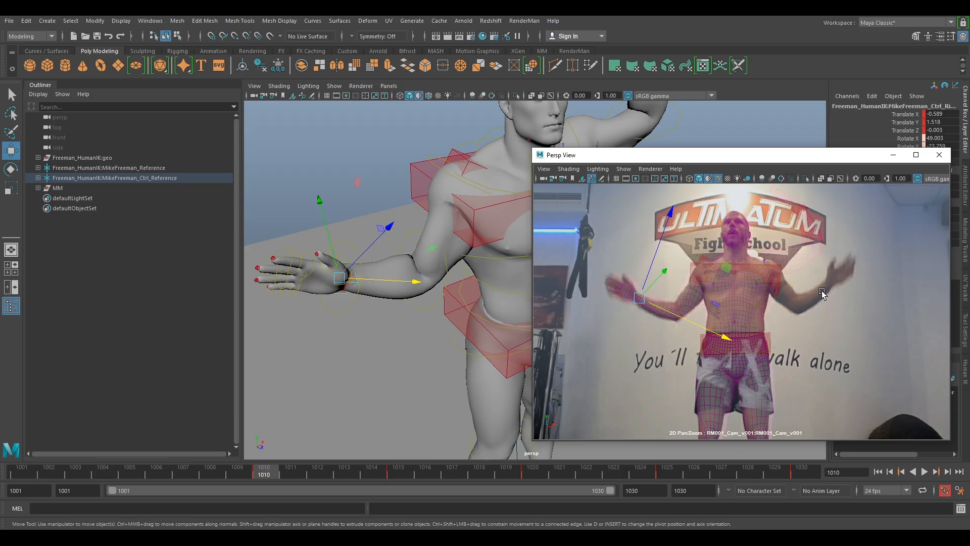
Rotate the left shoulder effector to lower the raised left arm toward the fighter's outstretched pose
{"action": "left_click_drag", "start_coordinate": [454, 253], "coordinate": [450, 281], "text": "alt"}
{"action": "left_click", "coordinate": [444, 241]}
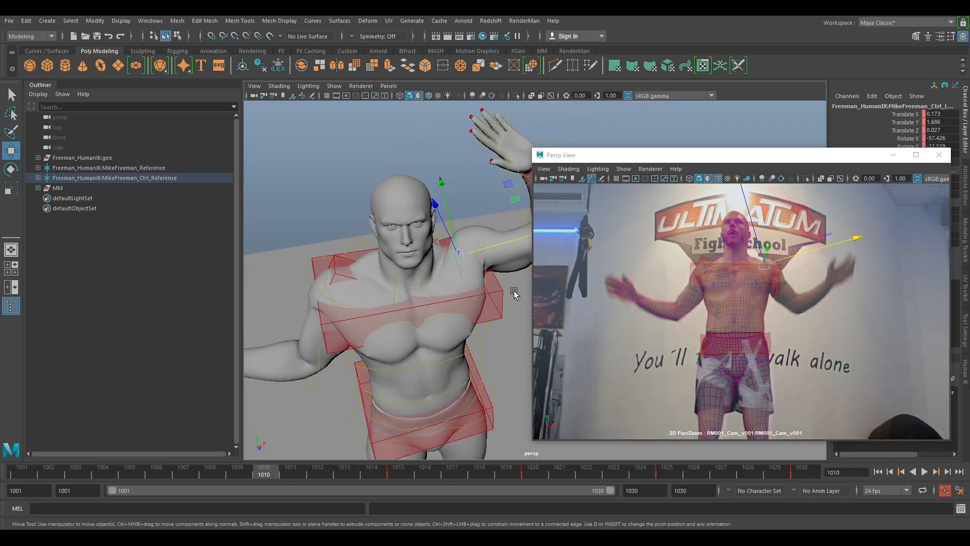
{"action": "key", "text": "e"}
{"action": "left_click_drag", "start_coordinate": [461, 199], "coordinate": [433, 336]}
{"action": "mouse_move", "coordinate": [433, 336]}
{"action": "left_mouse_down", "text": "alt"}
{"action": "mouse_move", "coordinate": [455, 329]}
{"action": "mouse_move", "coordinate": [438, 323]}
{"action": "left_mouse_up", "text": "alt"}
Move the left shoulder effector to about 0.197, 1.718, 0.03 and rotate it to about -47.1, 48.9, 2.5
{"action": "key", "text": "w"}
{"action": "middle_click_drag", "start_coordinate": [438, 323], "coordinate": [462, 252], "text": "alt"}
{"action": "left_click_drag", "start_coordinate": [436, 283], "coordinate": [445, 297]}
{"action": "key", "text": "e"}
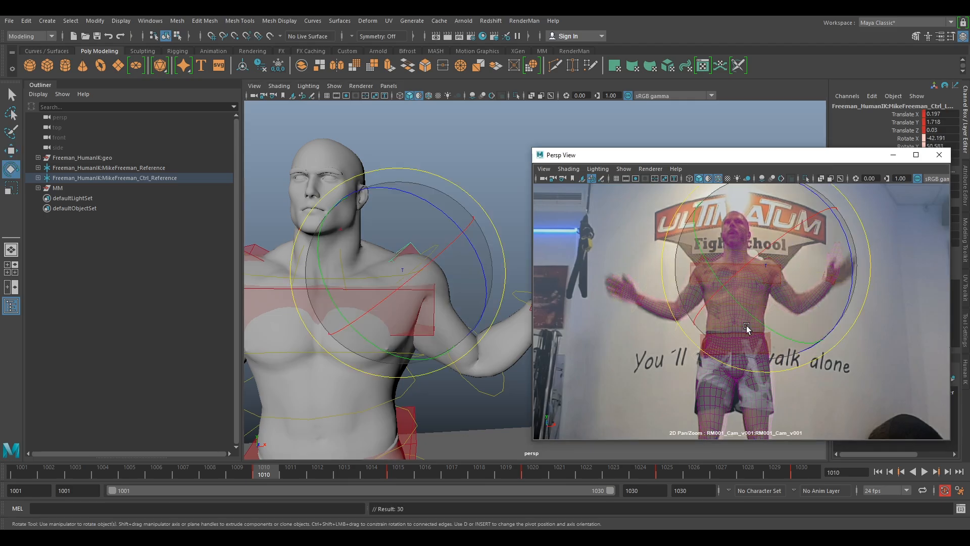
{"action": "left_click_drag", "start_coordinate": [834, 303], "coordinate": [837, 287]}
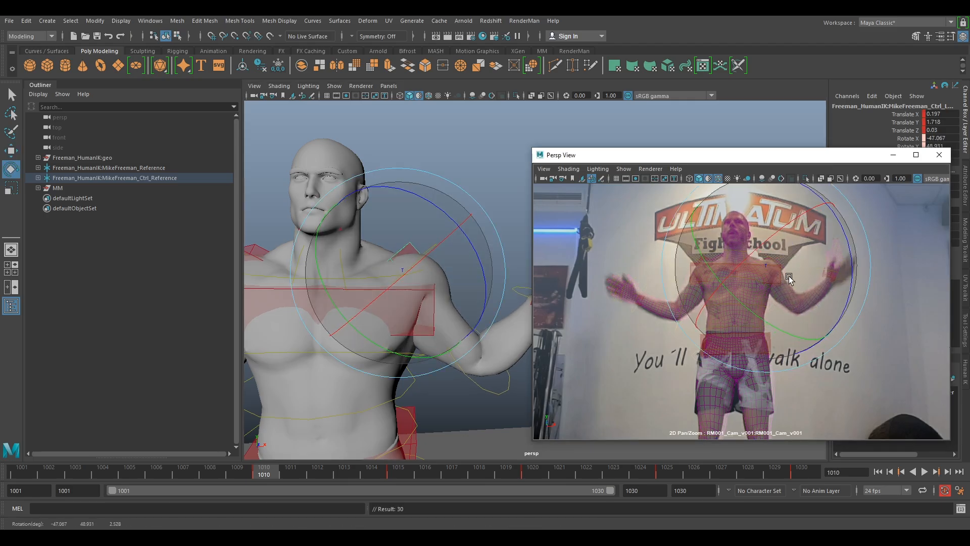
Move the left wrist effector to about 0.6, 1.593, 0.201 to match the fighter's hand, and key it
{"action": "middle_click_drag", "start_coordinate": [491, 267], "coordinate": [419, 226], "text": "alt"}
{"action": "left_click", "coordinate": [477, 269]}
{"action": "mouse_move", "coordinate": [849, 281]}
{"action": "left_mouse_down"}
{"action": "mouse_move", "coordinate": [881, 299]}
{"action": "mouse_move", "coordinate": [859, 310]}
{"action": "mouse_move", "coordinate": [824, 283]}
{"action": "mouse_move", "coordinate": [832, 274]}
{"action": "left_mouse_up"}
{"action": "key", "text": "w"}
{"action": "key", "text": "s"}
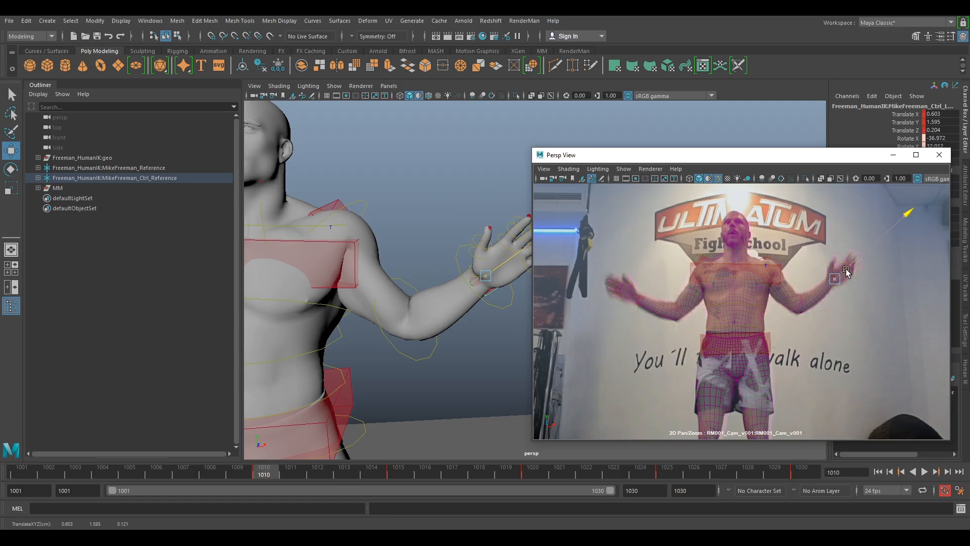
Rotate the head effector to match the tilt of the fighter's head, try shifting it, and undo the last move
{"action": "right_click_drag", "start_coordinate": [852, 331], "coordinate": [793, 336]}
{"action": "middle_click_drag", "start_coordinate": [793, 336], "coordinate": [799, 294]}
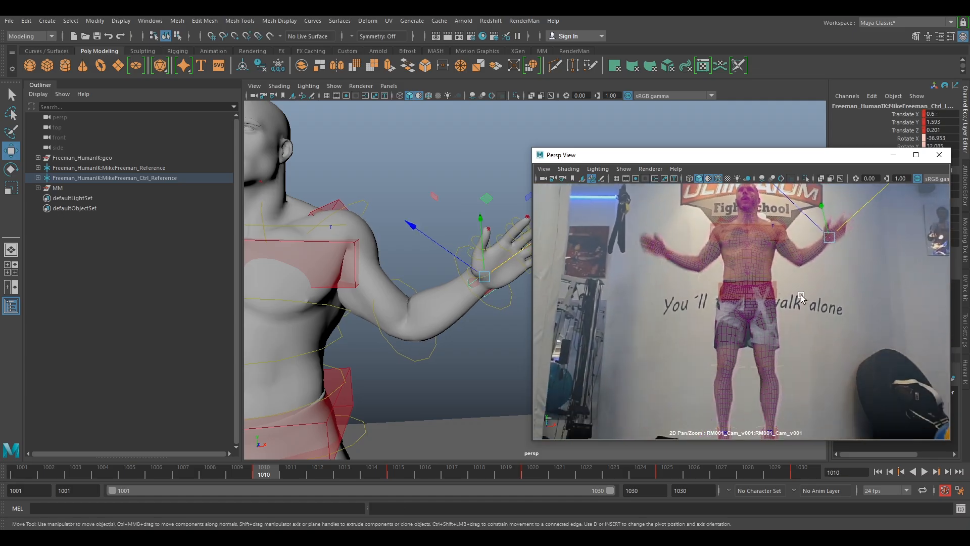
{"action": "middle_click_drag", "start_coordinate": [763, 268], "coordinate": [771, 325]}
{"action": "right_click_drag", "start_coordinate": [771, 325], "coordinate": [826, 336]}
{"action": "middle_click_drag", "start_coordinate": [758, 279], "coordinate": [747, 359]}
{"action": "right_click_drag", "start_coordinate": [700, 340], "coordinate": [780, 331]}
{"action": "left_click", "coordinate": [753, 316]}
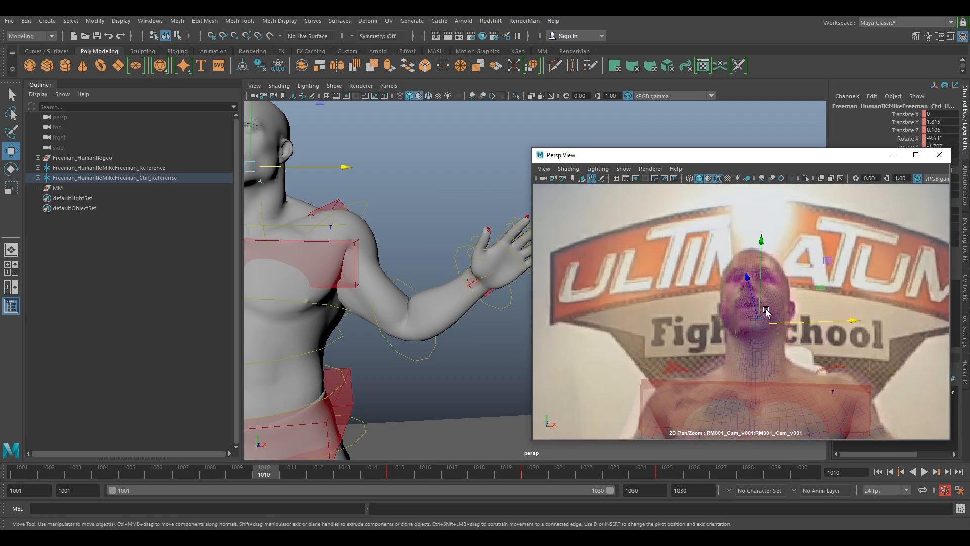
{"action": "key", "text": "e"}
{"action": "left_click_drag", "start_coordinate": [779, 306], "coordinate": [755, 315]}
{"action": "key", "text": "w"}
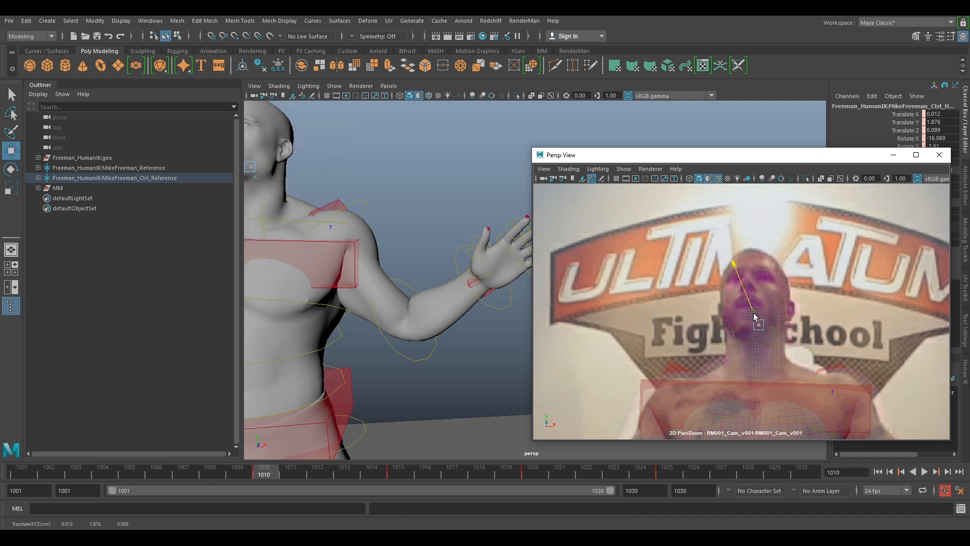
{"action": "key", "text": "ctrl+z"}
Rotate the chest effector to about 0.5, 0.86, 8.5 to match the fighter's upper torso, and key it
{"action": "right_click_drag", "start_coordinate": [821, 356], "coordinate": [821, 344]}
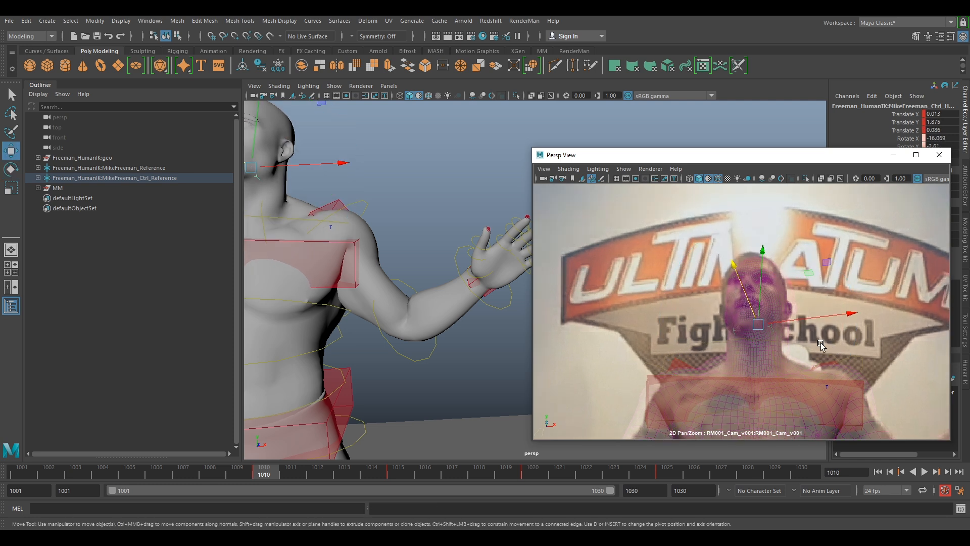
{"action": "middle_click_drag", "start_coordinate": [821, 343], "coordinate": [827, 298]}
{"action": "left_click", "coordinate": [826, 313]}
{"action": "key", "text": "e"}
{"action": "left_click_drag", "start_coordinate": [826, 314], "coordinate": [828, 286]}
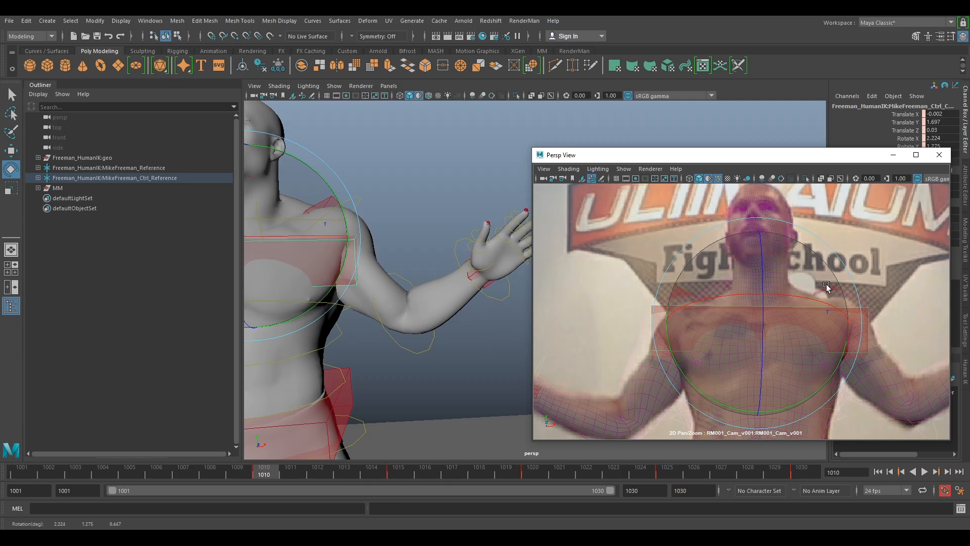
{"action": "key", "text": "s"}
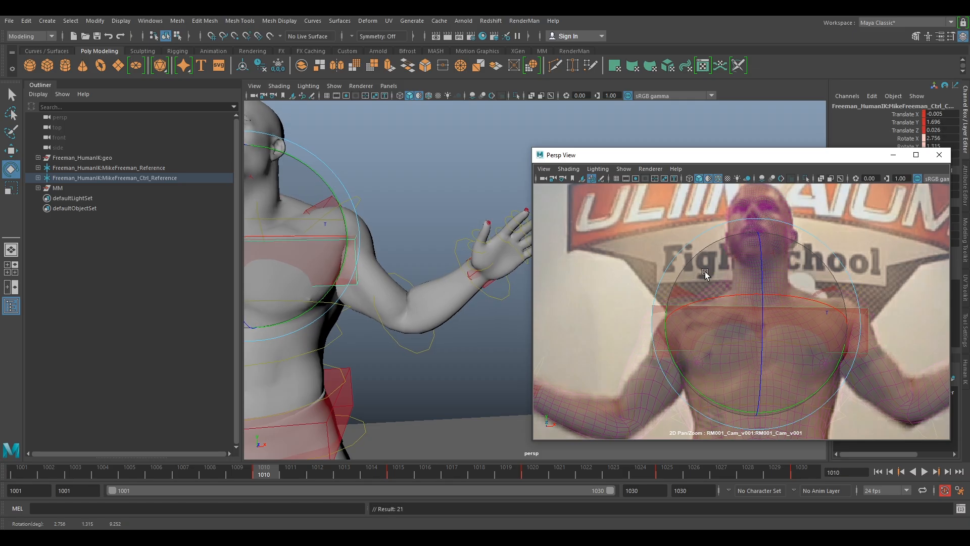
{"action": "left_click_drag", "start_coordinate": [705, 272], "coordinate": [704, 271]}
{"action": "left_click_drag", "start_coordinate": [833, 326], "coordinate": [831, 327]}
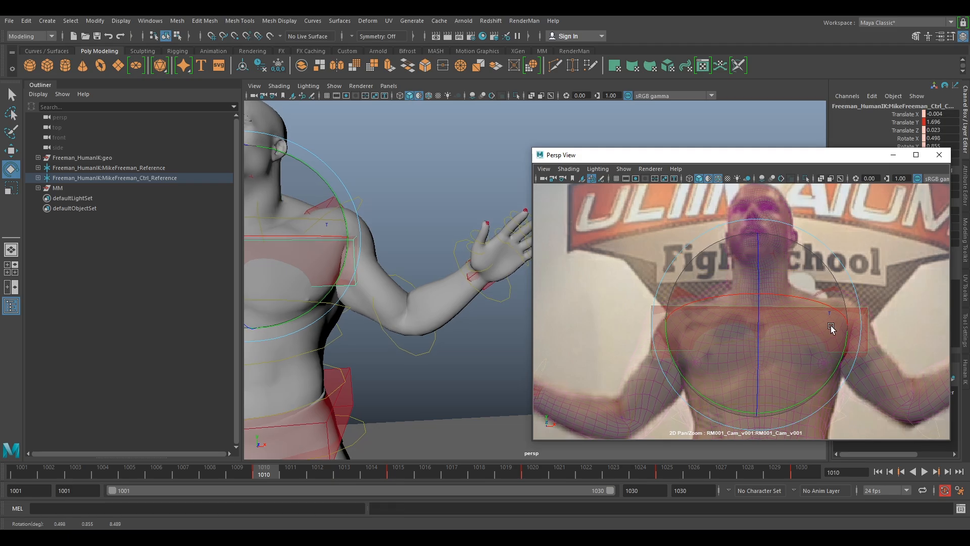
{"action": "key", "text": "s"}
Reselect the head effector and rotate it to about -11.3, 0.4, -16.7 to follow the fighter's face
{"action": "left_click", "coordinate": [746, 227]}
{"action": "left_click", "coordinate": [763, 233]}
{"action": "left_click_drag", "start_coordinate": [750, 232], "coordinate": [757, 225]}
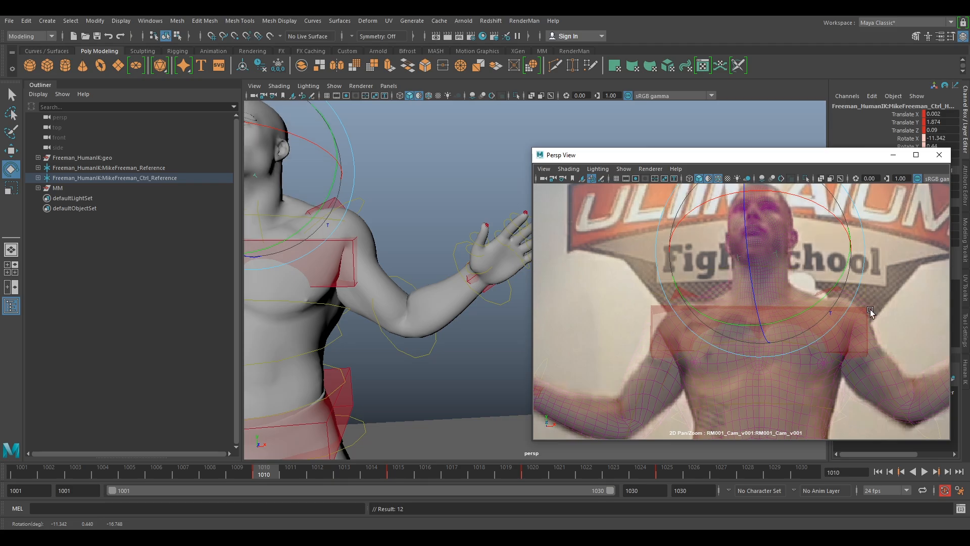
Nudge the left wrist effector slightly to align the left hand with the fighter's hand
{"action": "right_click_drag", "start_coordinate": [872, 312], "coordinate": [785, 298]}
{"action": "middle_click_drag", "start_coordinate": [878, 304], "coordinate": [860, 281]}
{"action": "left_click", "coordinate": [864, 298]}
{"action": "key", "text": "w"}
{"action": "left_click_drag", "start_coordinate": [860, 298], "coordinate": [862, 304]}
Move the right wrist effector to about -0.603, 1.515, 0.005 and check the full-body alignment in the camera view
{"action": "left_click", "coordinate": [595, 329]}
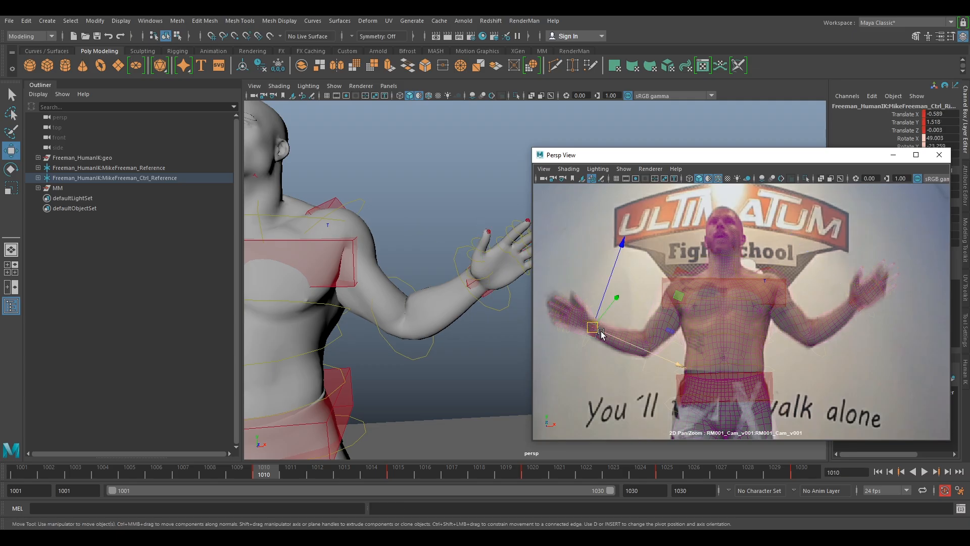
{"action": "left_click_drag", "start_coordinate": [592, 328], "coordinate": [592, 327]}
{"action": "right_click_drag", "start_coordinate": [789, 329], "coordinate": [753, 336]}
{"action": "middle_click_drag", "start_coordinate": [761, 349], "coordinate": [762, 257]}
{"action": "right_click_drag", "start_coordinate": [789, 313], "coordinate": [736, 310]}
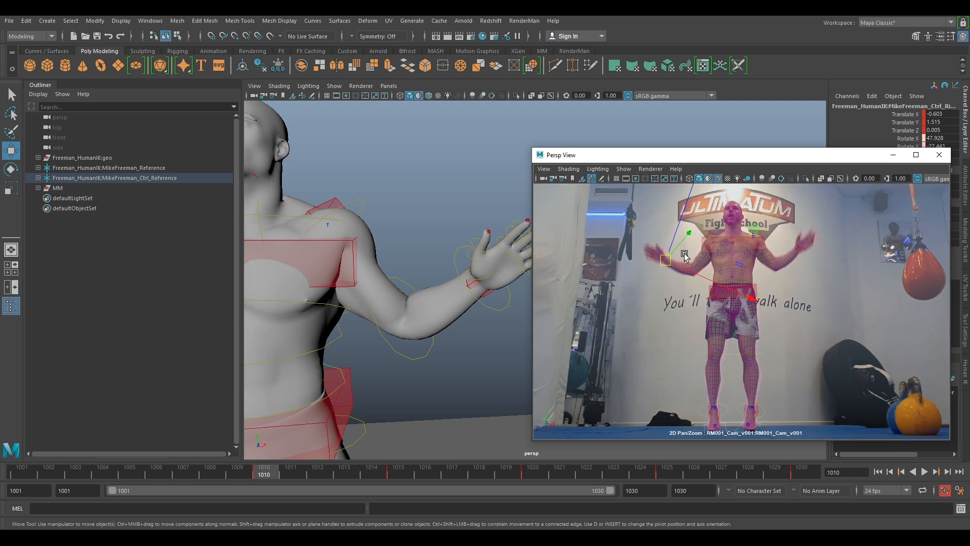
Go to frame 1005 and move the hips effector to about 0.021, 1.033, 0.01 to match the fighter's pelvis
{"action": "right_click_drag", "start_coordinate": [848, 388], "coordinate": [819, 352]}
{"action": "left_click_drag", "start_coordinate": [276, 469], "coordinate": [123, 475]}
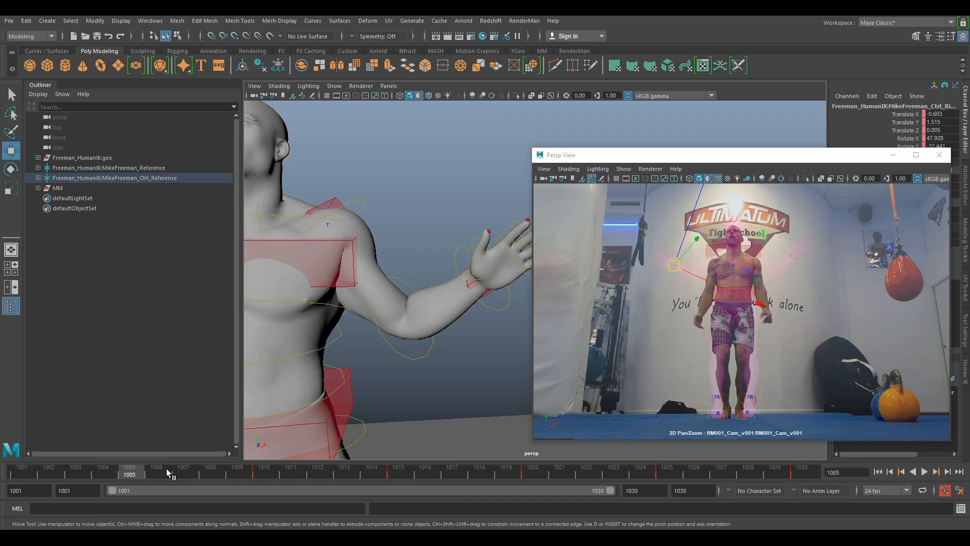
{"action": "scroll", "coordinate": [758, 320], "scroll_direction": "up", "scroll_amount": 5}
{"action": "mouse_move", "coordinate": [758, 320]}
{"action": "middle_mouse_down"}
{"action": "mouse_move", "coordinate": [767, 251]}
{"action": "mouse_move", "coordinate": [752, 331]}
{"action": "middle_mouse_up"}
{"action": "left_click", "coordinate": [723, 263]}
{"action": "left_click_drag", "start_coordinate": [723, 264], "coordinate": [731, 275]}
{"action": "scroll", "coordinate": [782, 278], "scroll_direction": "down", "scroll_amount": 1}
{"action": "middle_click_drag", "start_coordinate": [782, 278], "coordinate": [783, 334]}
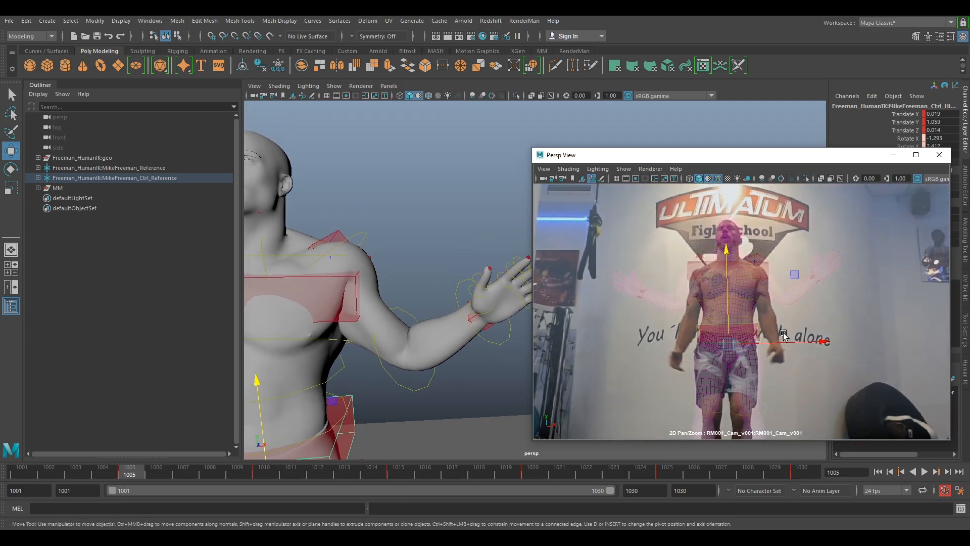
{"action": "left_click_drag", "start_coordinate": [730, 311], "coordinate": [730, 322]}
Move the right ankle effector to about -0.058, 0.081, -0.088 over the fighter's right foot and rotate it to follow the foot
{"action": "scroll", "coordinate": [787, 357], "scroll_direction": "down", "scroll_amount": 1}
{"action": "middle_click_drag", "start_coordinate": [787, 357], "coordinate": [786, 258]}
{"action": "scroll", "coordinate": [783, 283], "scroll_direction": "up", "scroll_amount": 2}
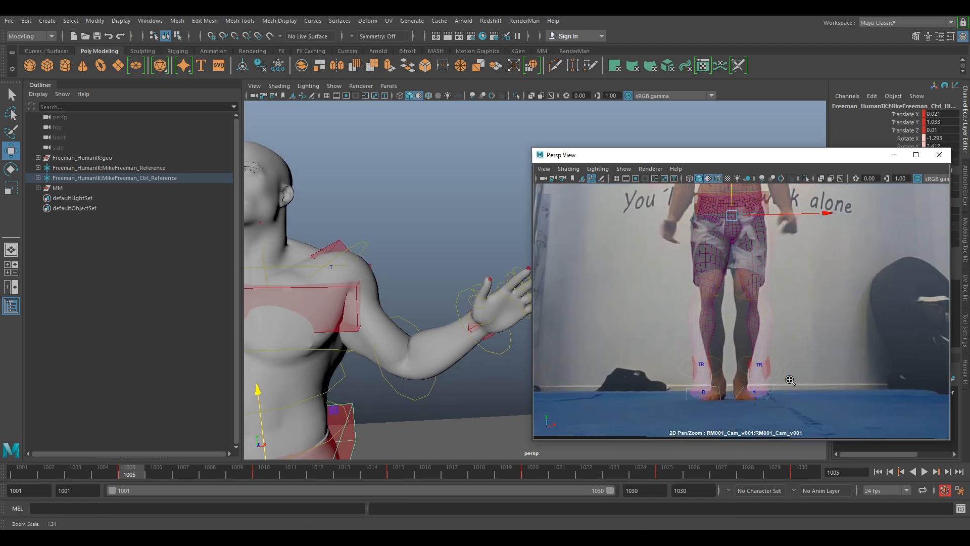
{"action": "middle_click_drag", "start_coordinate": [764, 365], "coordinate": [760, 294]}
{"action": "scroll", "coordinate": [812, 387], "scroll_direction": "up", "scroll_amount": 2}
{"action": "left_click", "coordinate": [651, 300]}
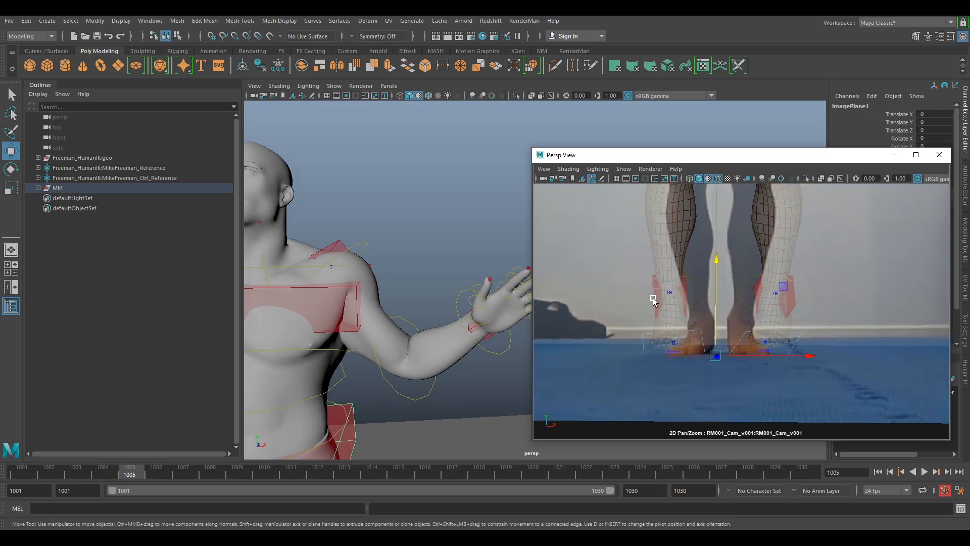
{"action": "left_click_drag", "start_coordinate": [693, 293], "coordinate": [713, 300]}
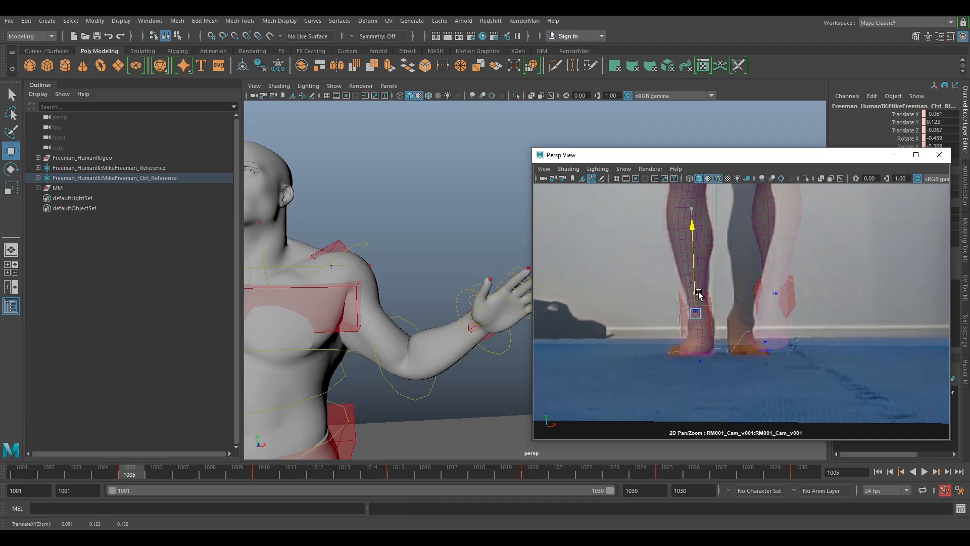
{"action": "key", "text": "e"}
{"action": "left_click_drag", "start_coordinate": [700, 309], "coordinate": [679, 284]}
{"action": "left_click_drag", "start_coordinate": [737, 349], "coordinate": [730, 346]}
Raise the right ankle effector to a Y of about 0.097, judging the foot's height from the side
{"action": "middle_click_drag", "start_coordinate": [404, 367], "coordinate": [514, 208], "text": "alt"}
{"action": "right_click_drag", "start_coordinate": [514, 209], "coordinate": [351, 388], "text": "alt"}
{"action": "middle_click_drag", "start_coordinate": [365, 362], "coordinate": [384, 234], "text": "alt"}
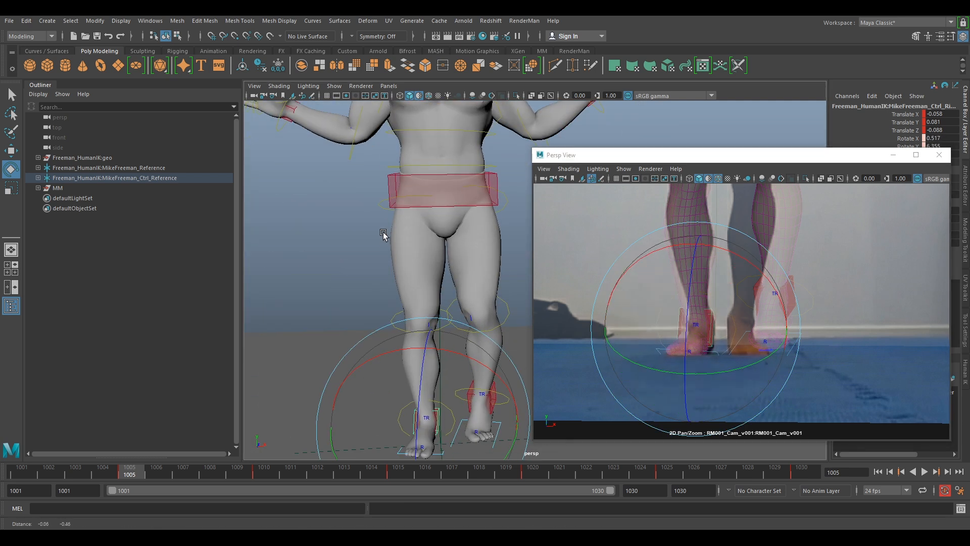
{"action": "left_click_drag", "start_coordinate": [382, 329], "coordinate": [433, 358], "text": "alt"}
{"action": "middle_click_drag", "start_coordinate": [434, 357], "coordinate": [403, 255], "text": "alt"}
{"action": "left_click_drag", "start_coordinate": [403, 255], "coordinate": [481, 331], "text": "alt"}
{"action": "key", "text": "w"}
{"action": "left_click_drag", "start_coordinate": [411, 296], "coordinate": [411, 287]}
Rotate the right ankle effector to about 2.6, 7.8, 1.0 so the foot lies flat and matches the footage
{"action": "left_click_drag", "start_coordinate": [411, 286], "coordinate": [430, 318], "text": "alt"}
{"action": "key", "text": "e"}
{"action": "left_click_drag", "start_coordinate": [503, 302], "coordinate": [510, 321]}
{"action": "left_click_drag", "start_coordinate": [738, 353], "coordinate": [720, 327]}
{"action": "key", "text": "w"}
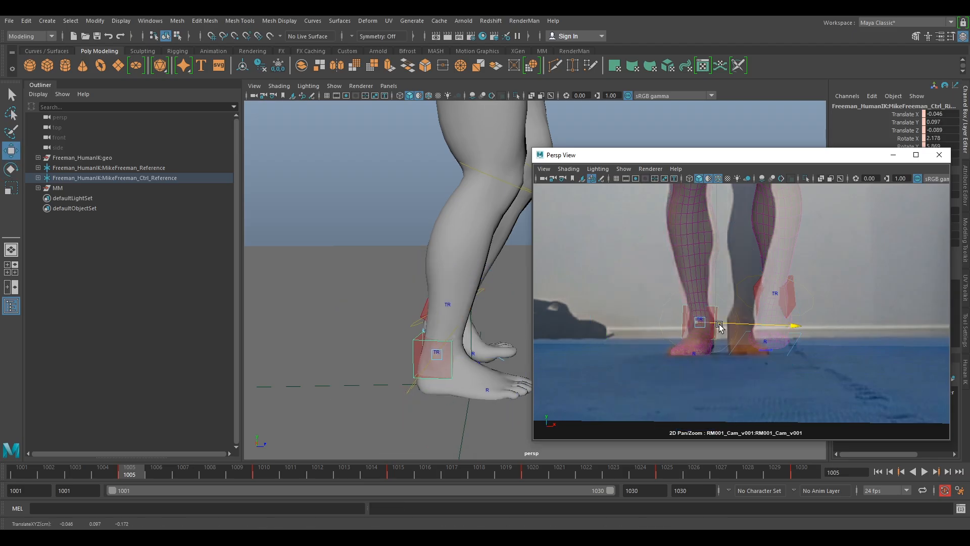
{"action": "key", "text": "e"}
{"action": "left_click_drag", "start_coordinate": [710, 364], "coordinate": [706, 364]}
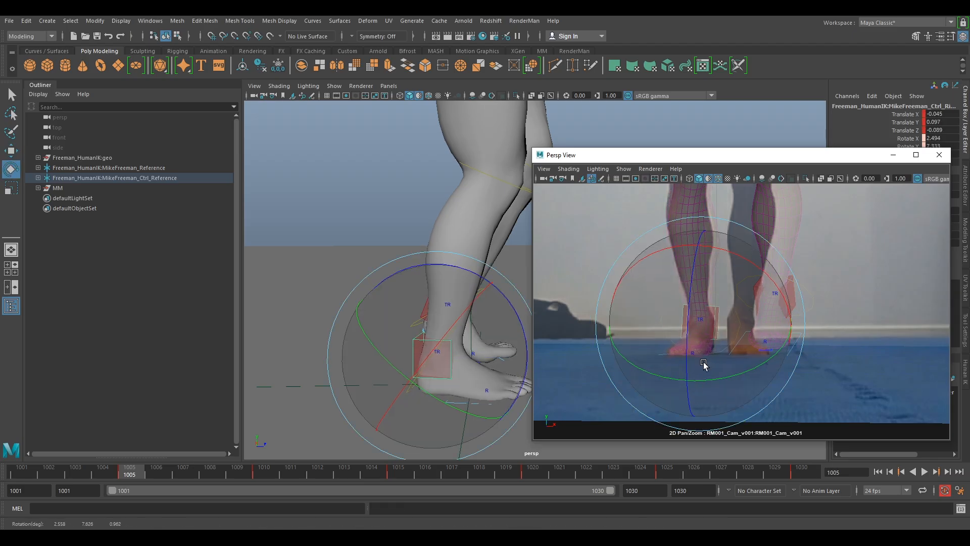
Move the left ankle effector to about 0.08, 0.103, -0.102 and rotate it to match the fighter's left foot
{"action": "left_click", "coordinate": [833, 298]}
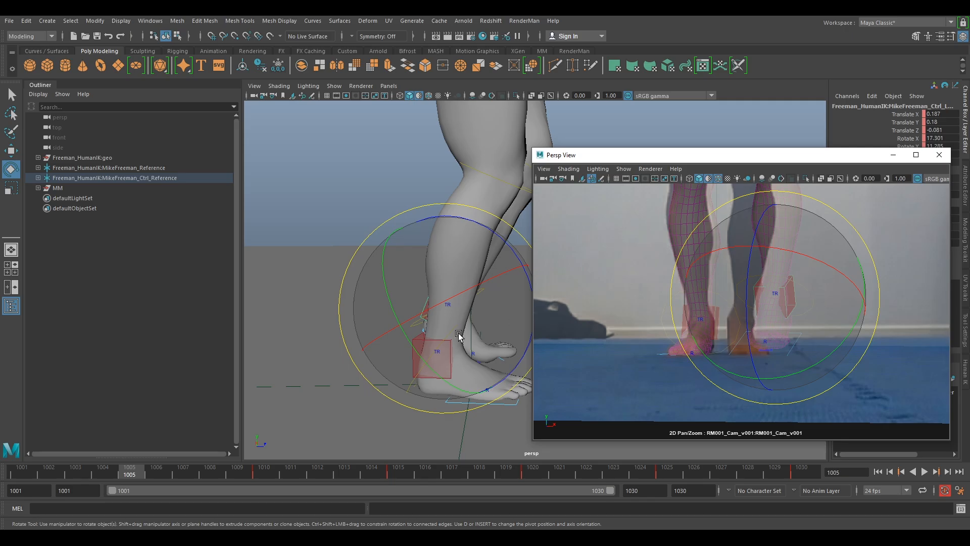
{"action": "key", "text": "w"}
{"action": "left_click_drag", "start_coordinate": [792, 298], "coordinate": [753, 320]}
{"action": "key", "text": "e"}
{"action": "key", "text": "w"}
{"action": "scroll", "coordinate": [404, 374], "scroll_direction": "up", "scroll_amount": 5}
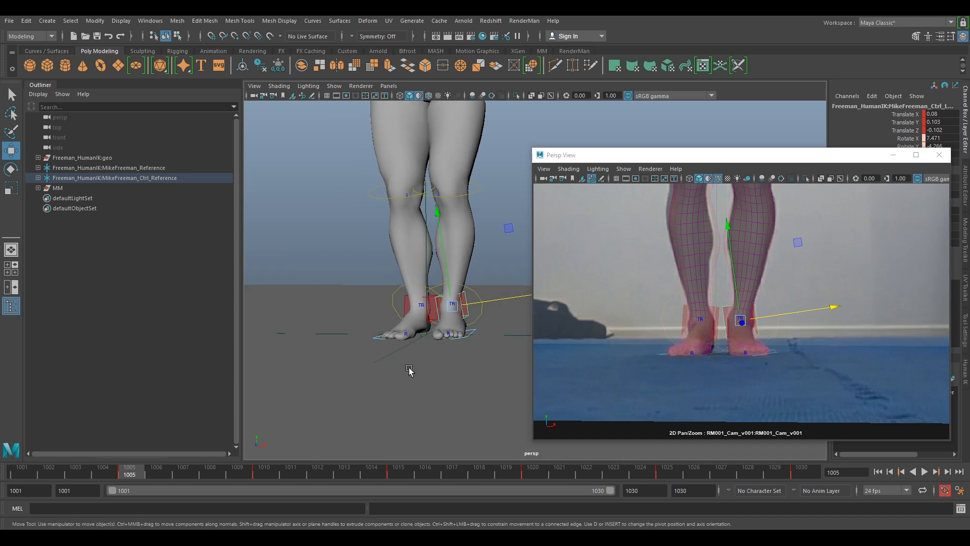
{"action": "left_click_drag", "start_coordinate": [364, 325], "coordinate": [417, 334], "text": "alt"}
{"action": "key", "text": "e"}
{"action": "left_click_drag", "start_coordinate": [506, 289], "coordinate": [500, 292]}
Rotate the hips effector slightly and shift it to about 0.014, 1.032, 0.01 to line up with the fighter's shorts
{"action": "middle_click_drag", "start_coordinate": [671, 307], "coordinate": [782, 260]}
{"action": "scroll", "coordinate": [781, 260], "scroll_direction": "up", "scroll_amount": 3}
{"action": "left_click", "coordinate": [728, 242]}
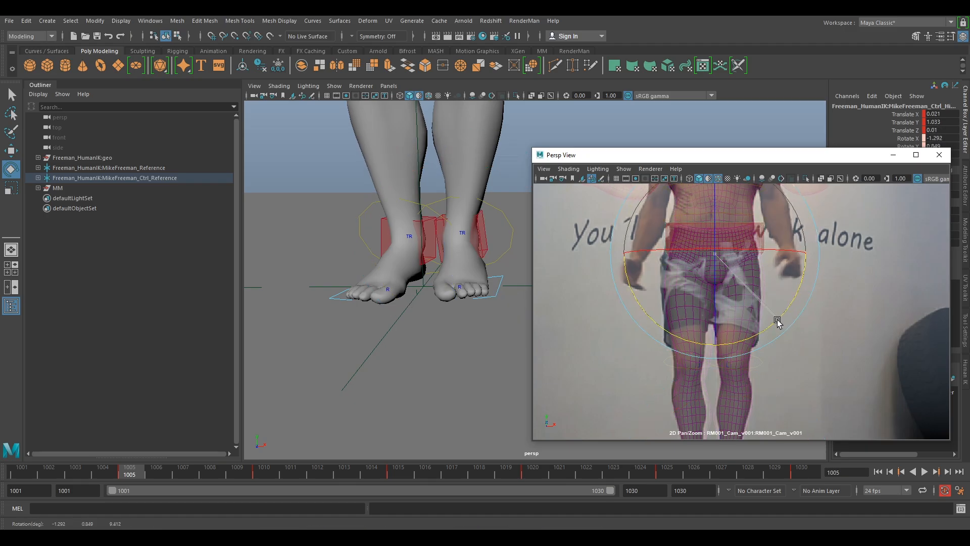
{"action": "key", "text": "w"}
{"action": "left_click_drag", "start_coordinate": [754, 258], "coordinate": [752, 257]}
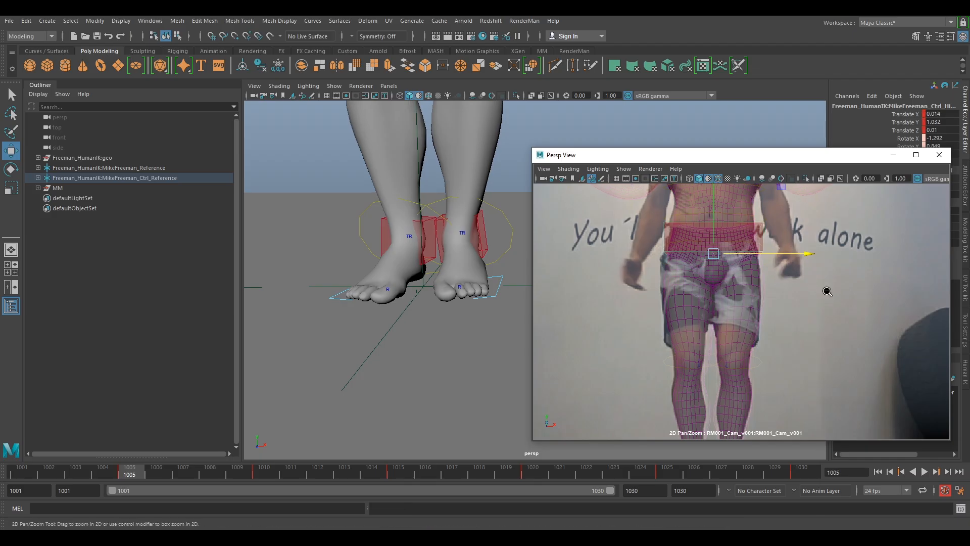
Move the right shoulder effector to about -0.174, 1.574, -0.001 and check the upper body against the footage
{"action": "scroll", "coordinate": [768, 278], "scroll_direction": "down", "scroll_amount": 3}
{"action": "scroll", "coordinate": [691, 260], "scroll_direction": "up", "scroll_amount": 4}
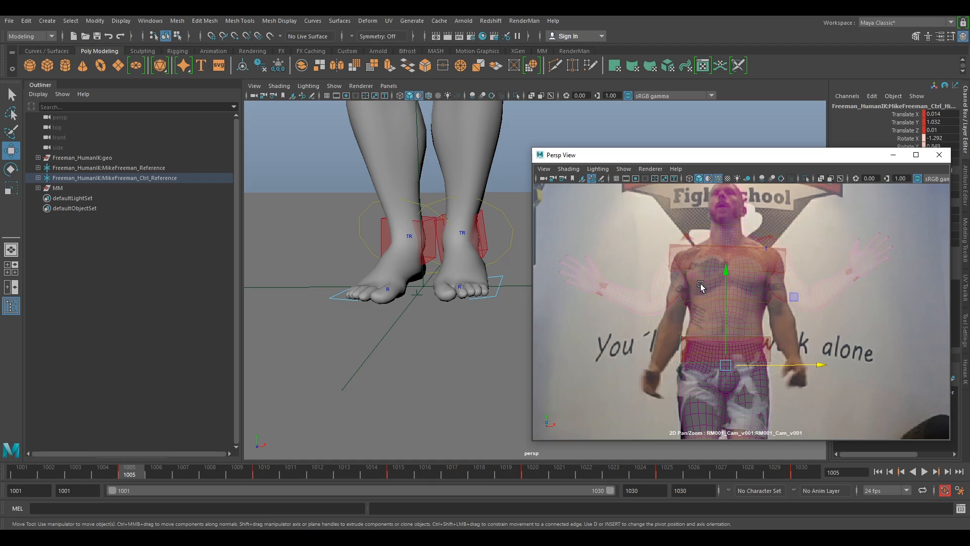
{"action": "scroll", "coordinate": [722, 296], "scroll_direction": "up", "scroll_amount": 2}
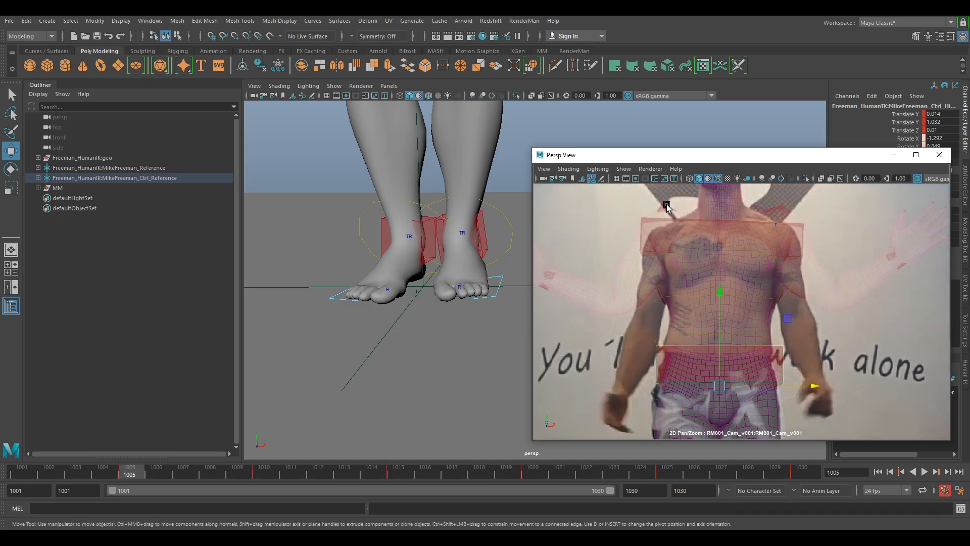
{"action": "left_click_drag", "start_coordinate": [678, 216], "coordinate": [676, 217]}
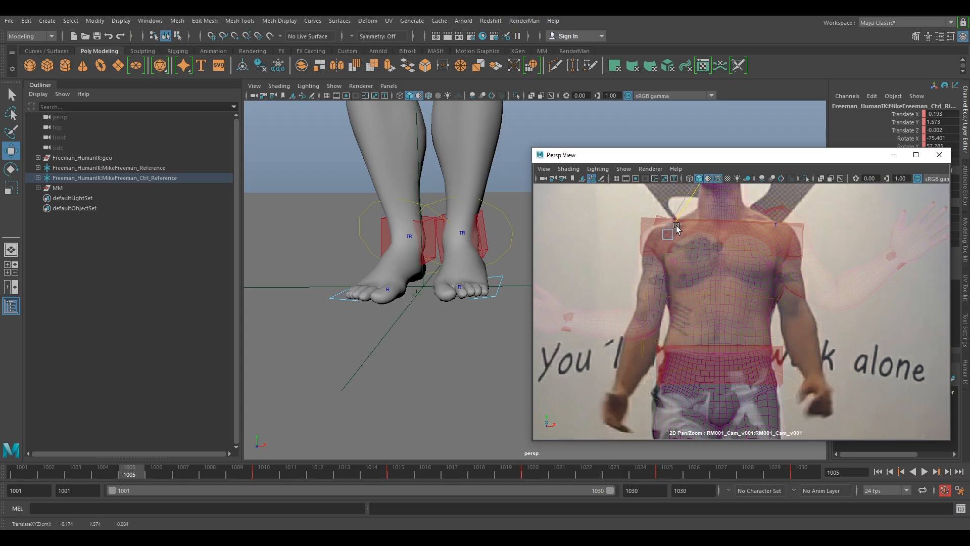
{"action": "scroll", "coordinate": [782, 340], "scroll_direction": "down", "scroll_amount": 3}
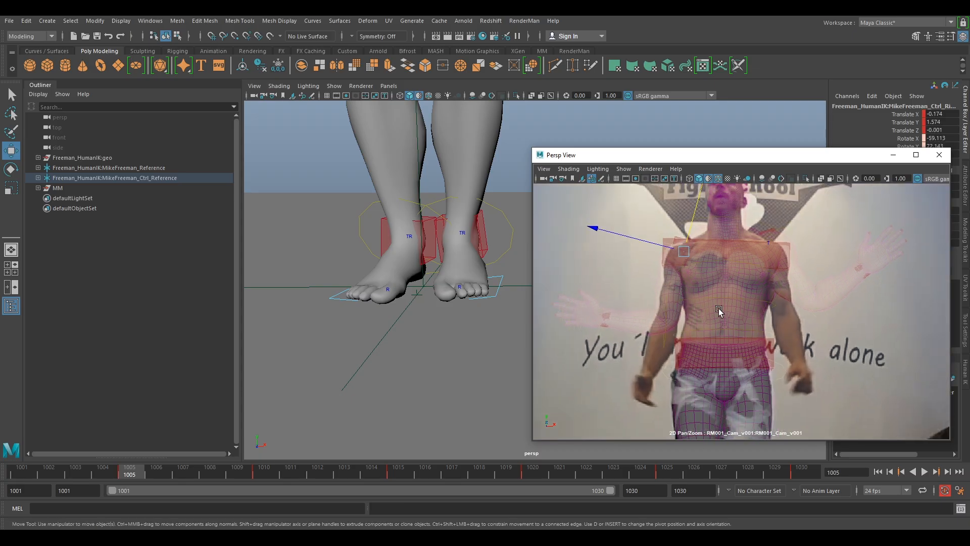
{"action": "scroll", "coordinate": [792, 288], "scroll_direction": "up", "scroll_amount": 3}
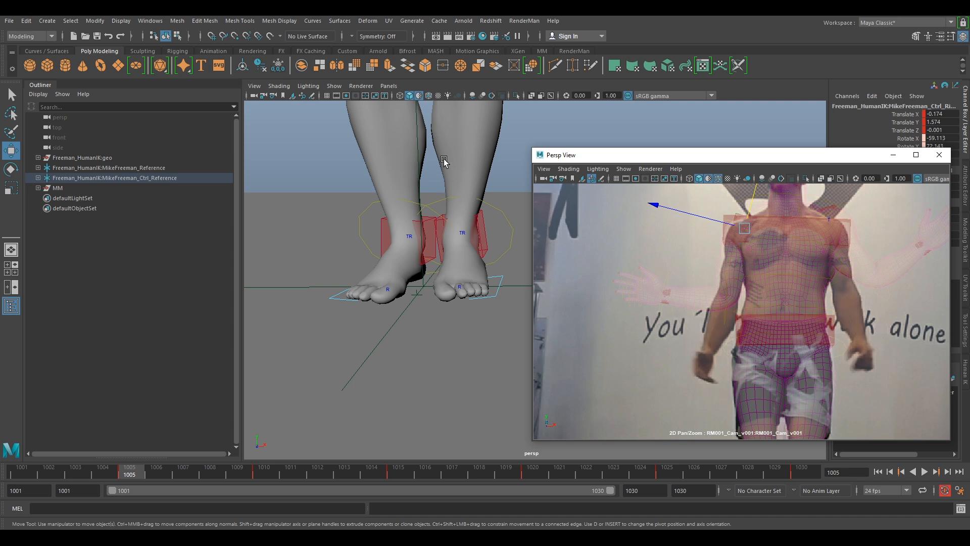
Rotate the right elbow effector to about -149.5 in X and -66.1 in Y so the arm hangs down
{"action": "scroll", "coordinate": [445, 160], "scroll_direction": "down", "scroll_amount": 5}
{"action": "middle_click_drag", "start_coordinate": [447, 161], "coordinate": [439, 278], "text": "alt"}
{"action": "middle_click_drag", "start_coordinate": [440, 187], "coordinate": [451, 248], "text": "alt"}
{"action": "scroll", "coordinate": [450, 248], "scroll_direction": "up", "scroll_amount": 4}
{"action": "mouse_move", "coordinate": [408, 249]}
{"action": "left_mouse_down", "text": "alt"}
{"action": "mouse_move", "coordinate": [441, 249]}
{"action": "mouse_move", "coordinate": [403, 259]}
{"action": "left_mouse_up", "text": "alt"}
{"action": "left_click", "coordinate": [389, 246]}
{"action": "key", "text": "e"}
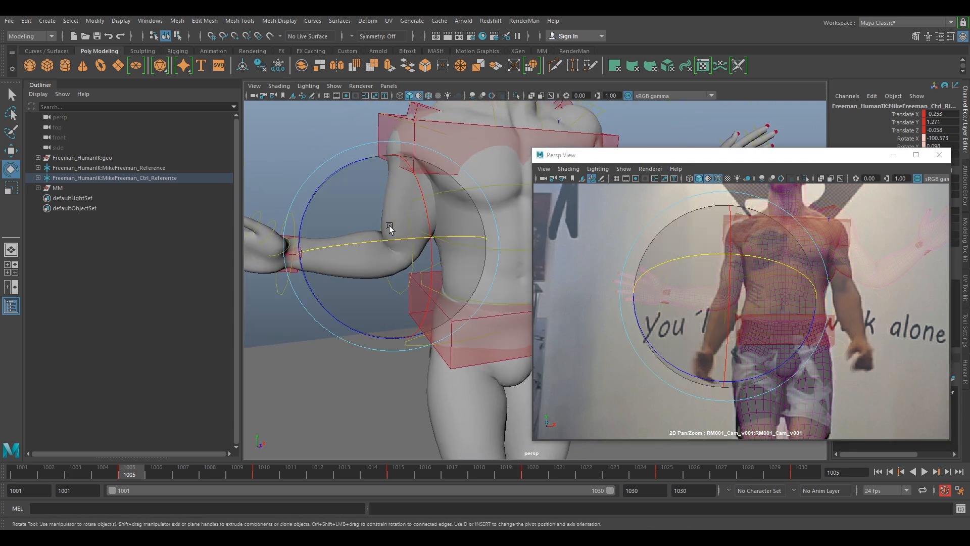
{"action": "left_click_drag", "start_coordinate": [325, 212], "coordinate": [314, 350]}
{"action": "left_click_drag", "start_coordinate": [326, 304], "coordinate": [444, 273]}
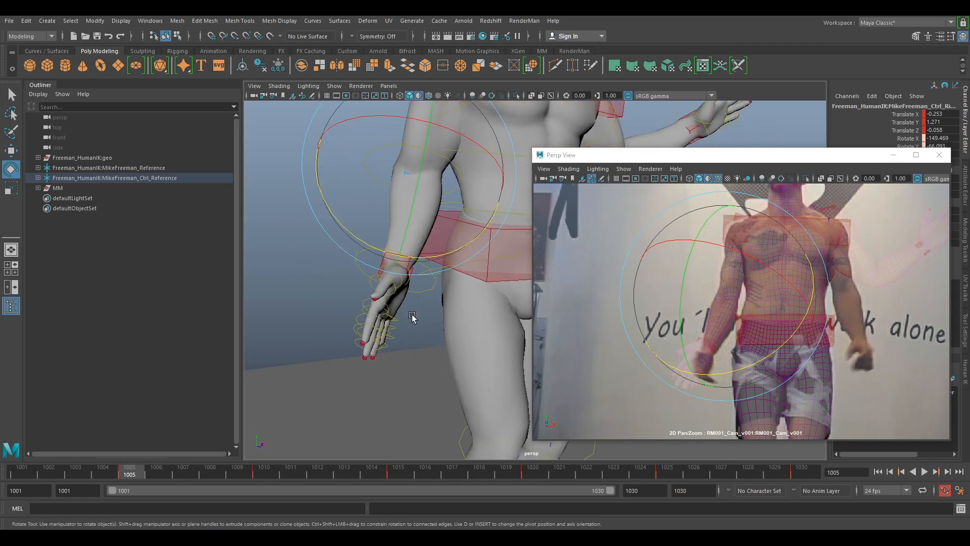
Rotate the right wrist effector and move it to about -0.33, 1.017, -0.025 beside the fighter's right hand
{"action": "left_click_drag", "start_coordinate": [413, 318], "coordinate": [395, 331], "text": "alt"}
{"action": "left_click", "coordinate": [268, 257]}
{"action": "left_click", "coordinate": [376, 299]}
{"action": "left_click_drag", "start_coordinate": [385, 295], "coordinate": [310, 342]}
{"action": "key", "text": "w"}
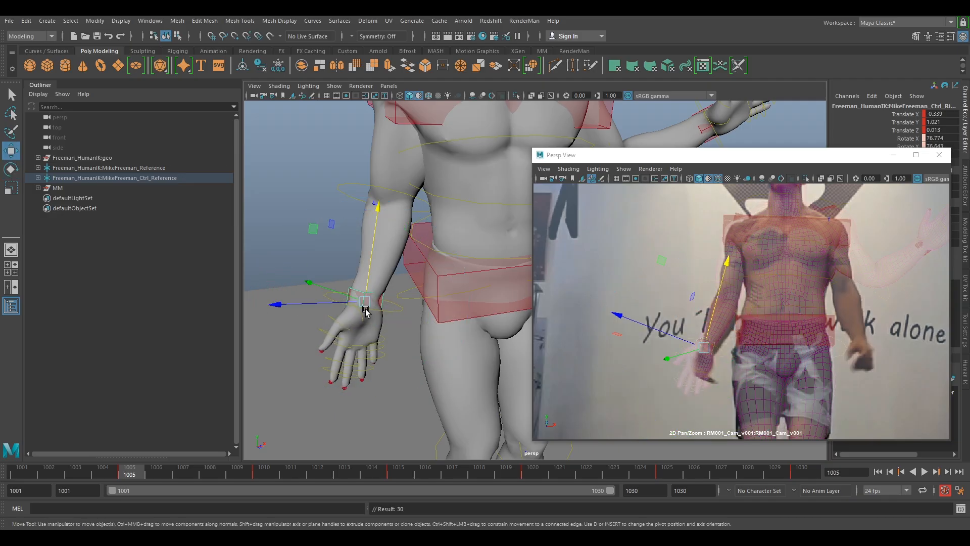
{"action": "mouse_move", "coordinate": [338, 304]}
{"action": "left_mouse_down"}
{"action": "mouse_move", "coordinate": [348, 307]}
{"action": "mouse_move", "coordinate": [342, 292]}
{"action": "left_mouse_up"}
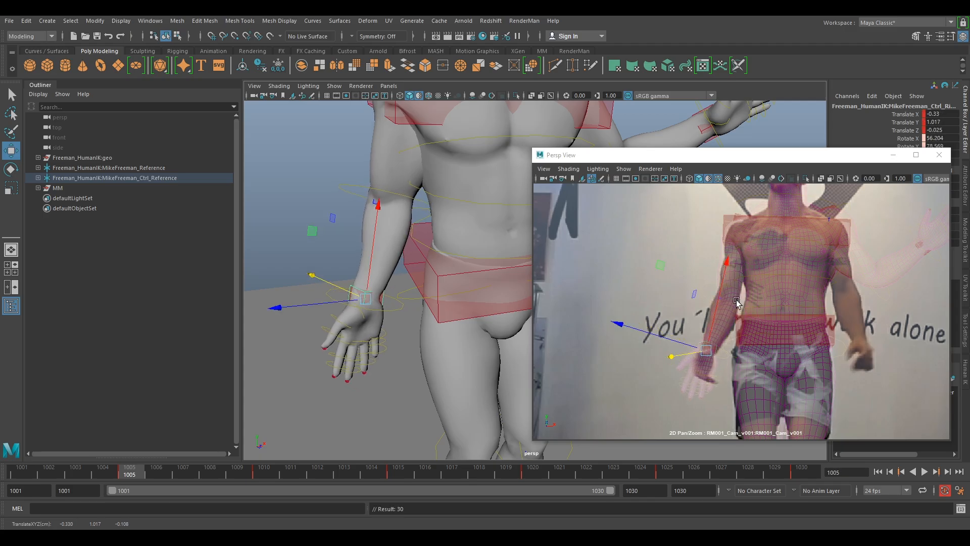
Rotate the right shoulder effector to about -27.1, 74.9, -1.3 to follow the fighter's upper arm, and key it
{"action": "left_click_drag", "start_coordinate": [371, 279], "coordinate": [453, 269], "text": "alt"}
{"action": "middle_click_drag", "start_coordinate": [453, 268], "coordinate": [385, 270], "text": "alt"}
{"action": "left_click_drag", "start_coordinate": [413, 330], "coordinate": [405, 268]}
{"action": "left_click_drag", "start_coordinate": [399, 209], "coordinate": [460, 208], "text": "alt"}
{"action": "left_click", "coordinate": [393, 191]}
{"action": "key", "text": "e"}
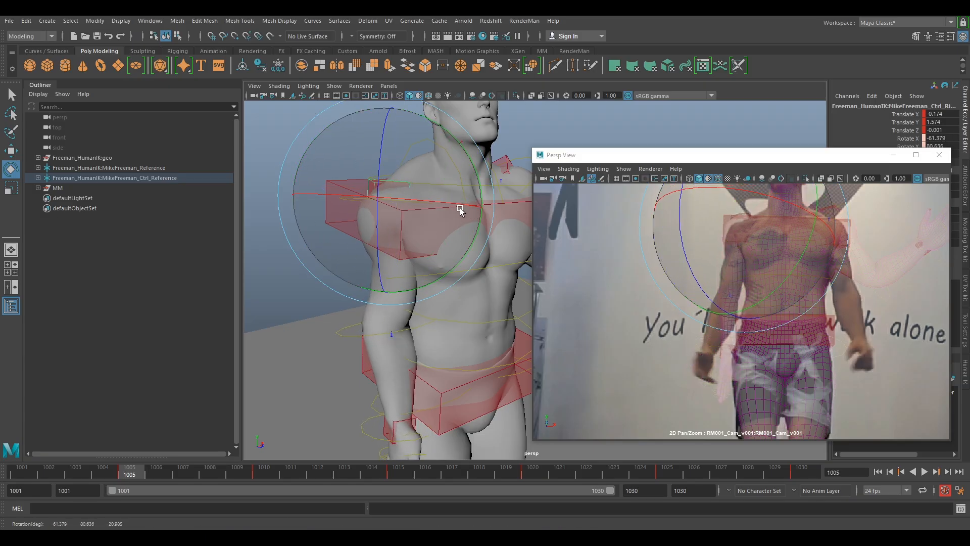
{"action": "left_click_drag", "start_coordinate": [356, 231], "coordinate": [442, 236], "text": "alt"}
{"action": "left_click_drag", "start_coordinate": [424, 244], "coordinate": [455, 242]}
{"action": "key", "text": "s"}
{"action": "left_click_drag", "start_coordinate": [728, 313], "coordinate": [736, 313]}
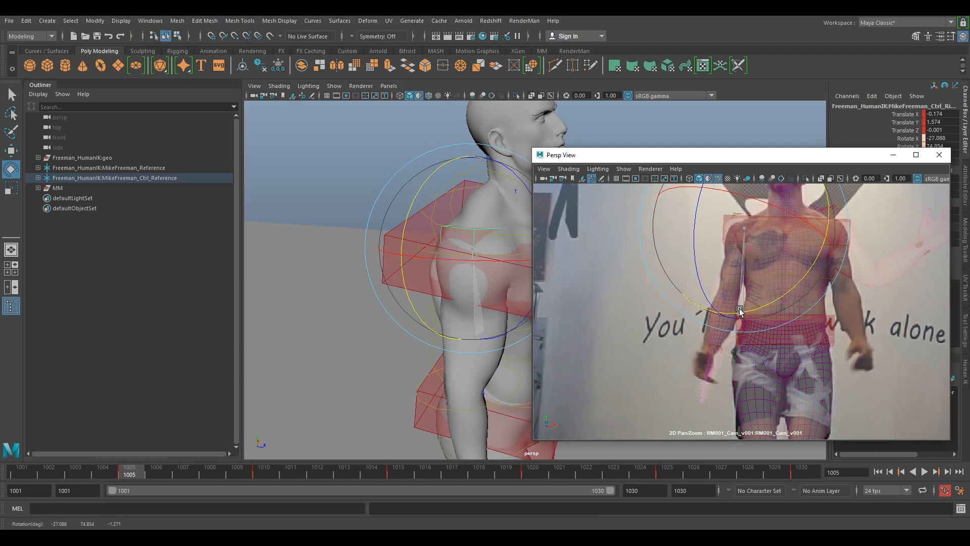
Rotate the right forearm control to about -34.4, 6.9, 0 to turn the lowered forearm and hand
{"action": "mouse_move", "coordinate": [419, 288]}
{"action": "left_mouse_down", "text": "alt"}
{"action": "mouse_move", "coordinate": [434, 297]}
{"action": "mouse_move", "coordinate": [401, 281]}
{"action": "mouse_move", "coordinate": [444, 293]}
{"action": "mouse_move", "coordinate": [436, 293]}
{"action": "left_mouse_up", "text": "alt"}
{"action": "key", "text": "w"}
{"action": "mouse_move", "coordinate": [424, 170]}
{"action": "left_mouse_down"}
{"action": "mouse_move", "coordinate": [426, 159]}
{"action": "mouse_move", "coordinate": [422, 169]}
{"action": "left_mouse_up"}
{"action": "left_click", "coordinate": [365, 319]}
{"action": "key", "text": "e"}
{"action": "key", "text": "ctrl+z"}
{"action": "left_click_drag", "start_coordinate": [377, 329], "coordinate": [321, 312]}
{"action": "left_click", "coordinate": [307, 210]}
{"action": "left_click", "coordinate": [344, 319]}
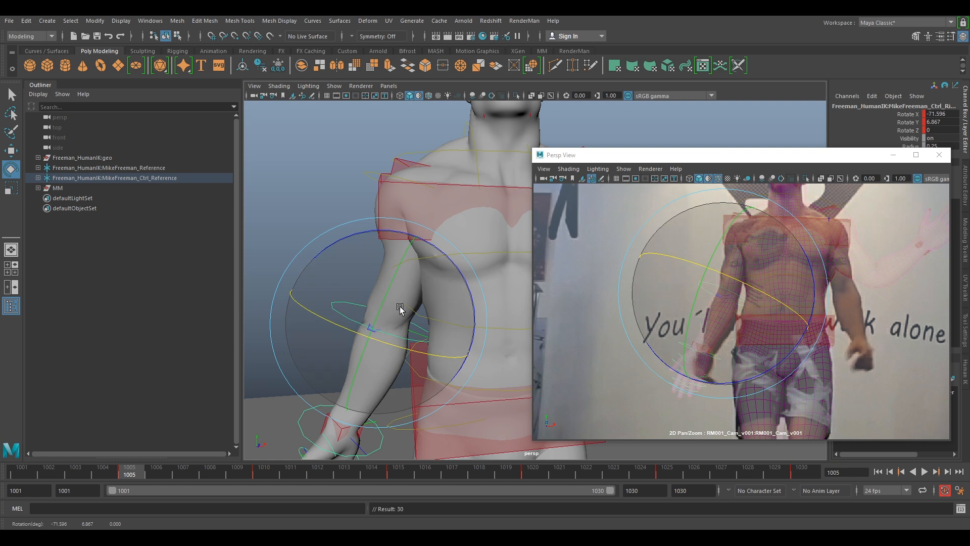
{"action": "mouse_move", "coordinate": [398, 321]}
{"action": "left_mouse_down"}
{"action": "mouse_move", "coordinate": [382, 336]}
{"action": "mouse_move", "coordinate": [399, 319]}
{"action": "left_mouse_up"}
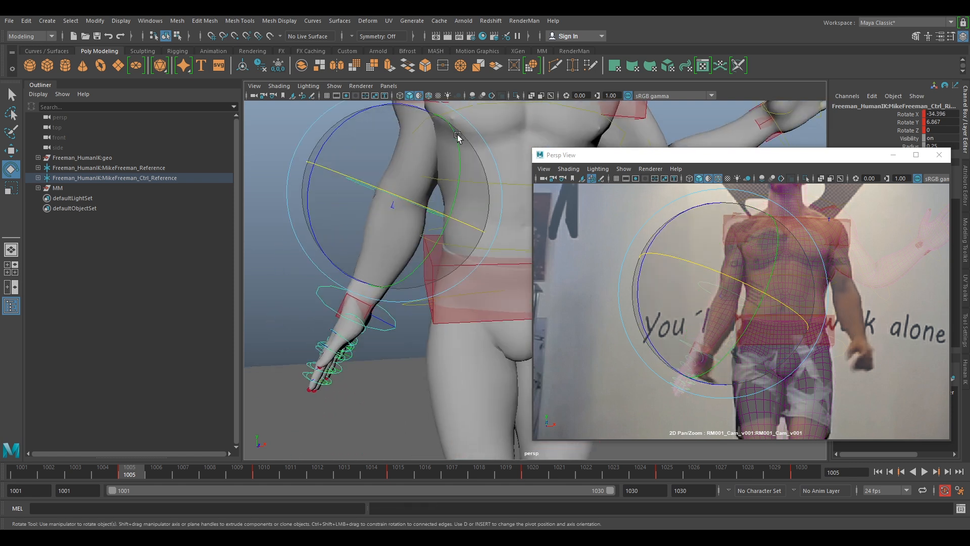
Rotate the right wrist effector and reposition it at about -0.327, 1.005, -0.001 to match the fighter's wrist
{"action": "key", "text": "w"}
{"action": "left_click_drag", "start_coordinate": [368, 314], "coordinate": [375, 314]}
{"action": "key", "text": "e"}
{"action": "left_click_drag", "start_coordinate": [659, 338], "coordinate": [703, 410]}
{"action": "key", "text": "w"}
{"action": "left_click_drag", "start_coordinate": [708, 356], "coordinate": [707, 359]}
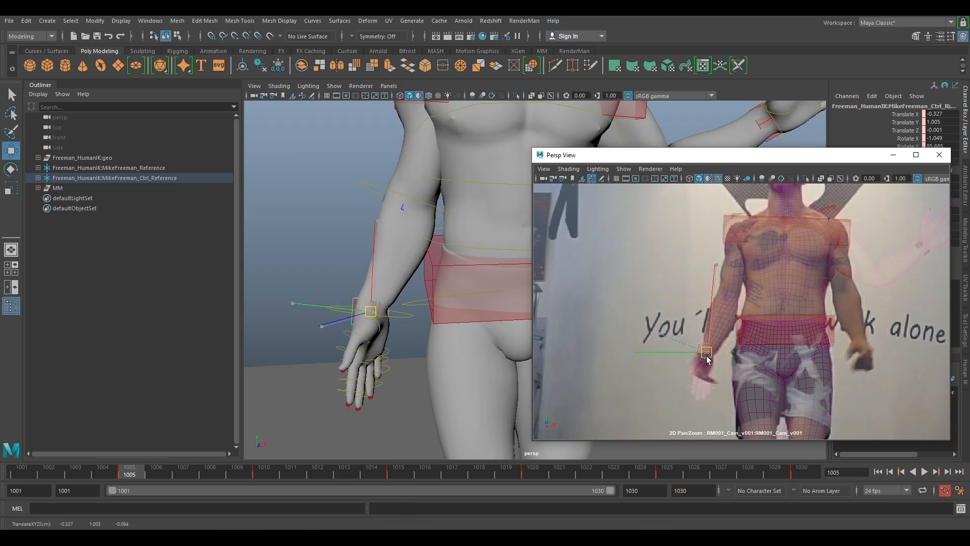
Lower the hips effector to about 0.014, 1.019, 0.007 to fit the fighter's waistline in the camera view
{"action": "key", "text": "backslash"}
{"action": "scroll", "coordinate": [790, 291], "scroll_direction": "up", "scroll_amount": 3}
{"action": "middle_click_drag", "start_coordinate": [777, 283], "coordinate": [771, 320]}
{"action": "key", "text": "backslash"}
{"action": "key", "text": "backslash"}
{"action": "middle_click_drag", "start_coordinate": [815, 347], "coordinate": [748, 292]}
{"action": "key", "text": "backslash"}
{"action": "left_click", "coordinate": [746, 317]}
{"action": "left_click_drag", "start_coordinate": [736, 324], "coordinate": [731, 322]}
{"action": "key", "text": "backslash"}
{"action": "right_click_drag", "start_coordinate": [732, 313], "coordinate": [707, 270]}
{"action": "mouse_move", "coordinate": [735, 272]}
{"action": "middle_mouse_down"}
{"action": "mouse_move", "coordinate": [724, 349]}
{"action": "mouse_move", "coordinate": [739, 265]}
{"action": "middle_mouse_up"}
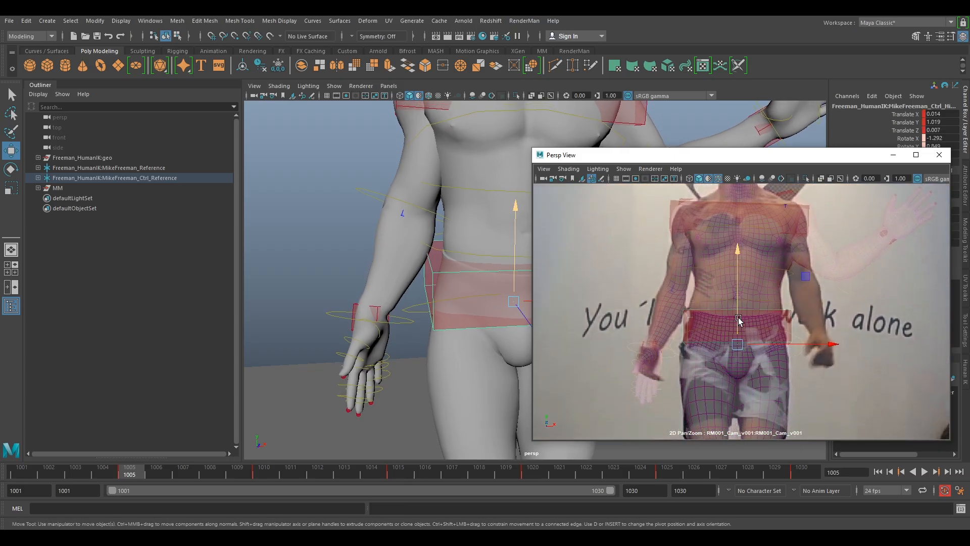
Move the right wrist effector to about -0.325, 1.003, -0.003 and adjust the right shoulder effector slightly
{"action": "left_click", "coordinate": [652, 363]}
{"action": "left_click_drag", "start_coordinate": [652, 353], "coordinate": [654, 333]}
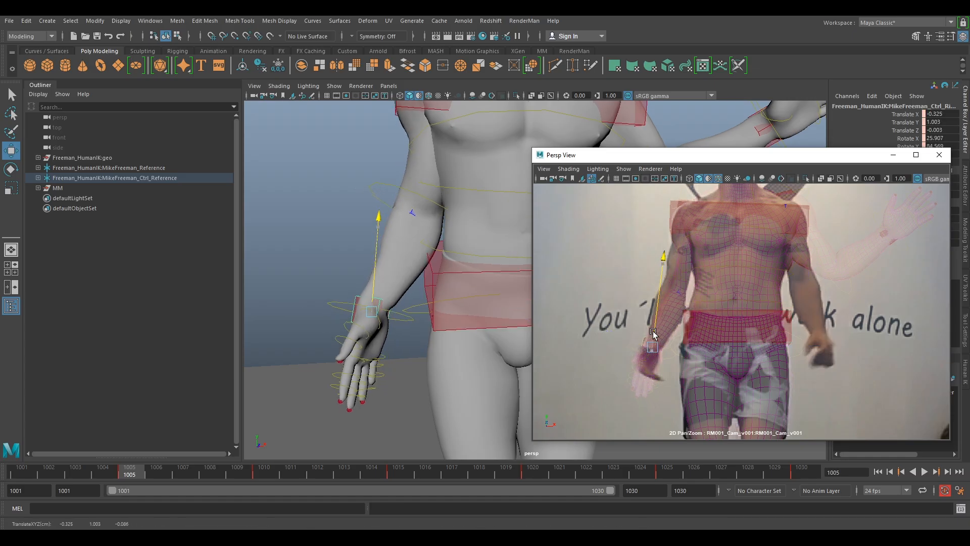
{"action": "middle_click_drag", "start_coordinate": [395, 151], "coordinate": [410, 228], "text": "alt"}
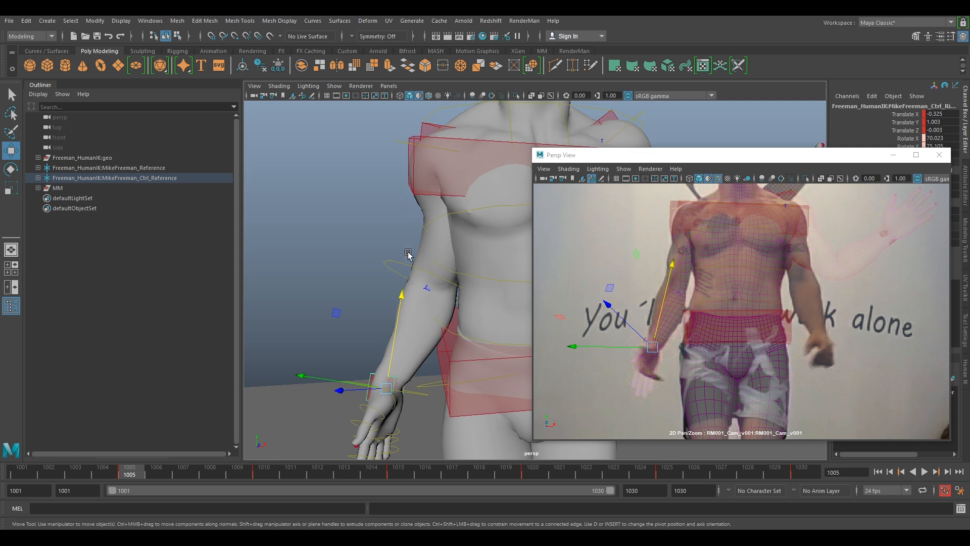
{"action": "left_click_drag", "start_coordinate": [432, 137], "coordinate": [389, 143]}
Move the right elbow effector to about -0.259, 1.255, -0.026 and rotate it to about -92.1 in X and -69.7 in Y
{"action": "left_click", "coordinate": [430, 286]}
{"action": "left_click_drag", "start_coordinate": [415, 274], "coordinate": [396, 268]}
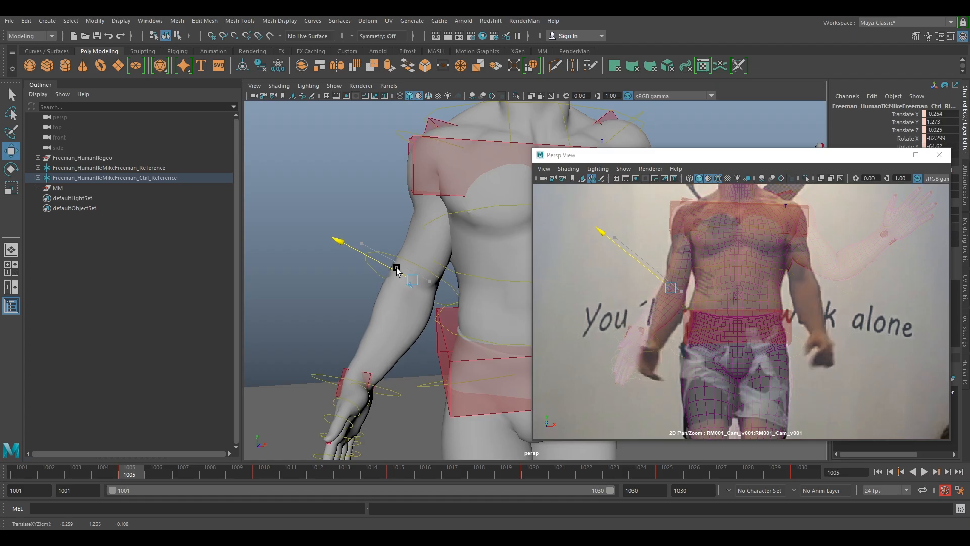
{"action": "key", "text": "e"}
{"action": "left_click_drag", "start_coordinate": [343, 346], "coordinate": [414, 364]}
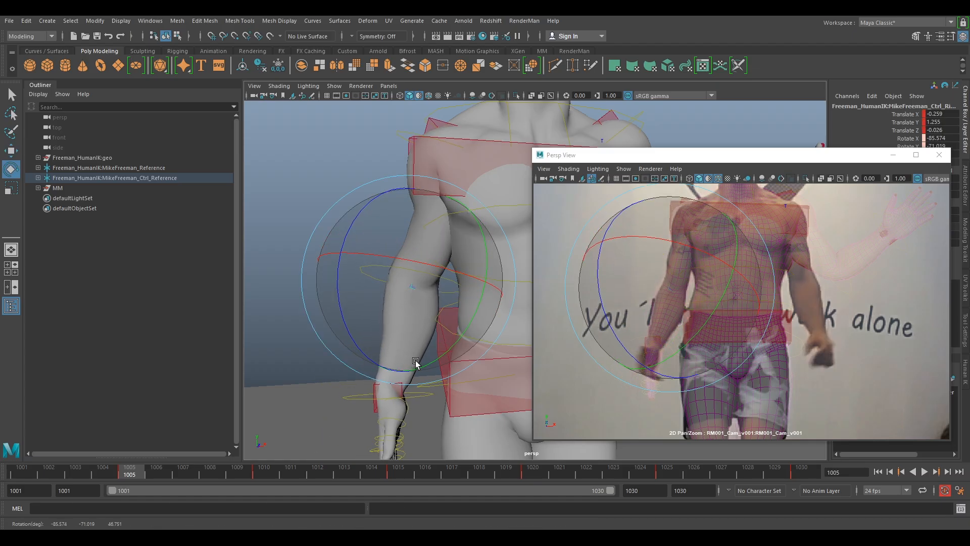
{"action": "left_click_drag", "start_coordinate": [663, 290], "coordinate": [653, 291]}
Rotate the right wrist effector to about 39.4 in X, move it to about -0.329, 0.997, 0.04, and key it
{"action": "middle_click_drag", "start_coordinate": [410, 375], "coordinate": [389, 286], "text": "alt"}
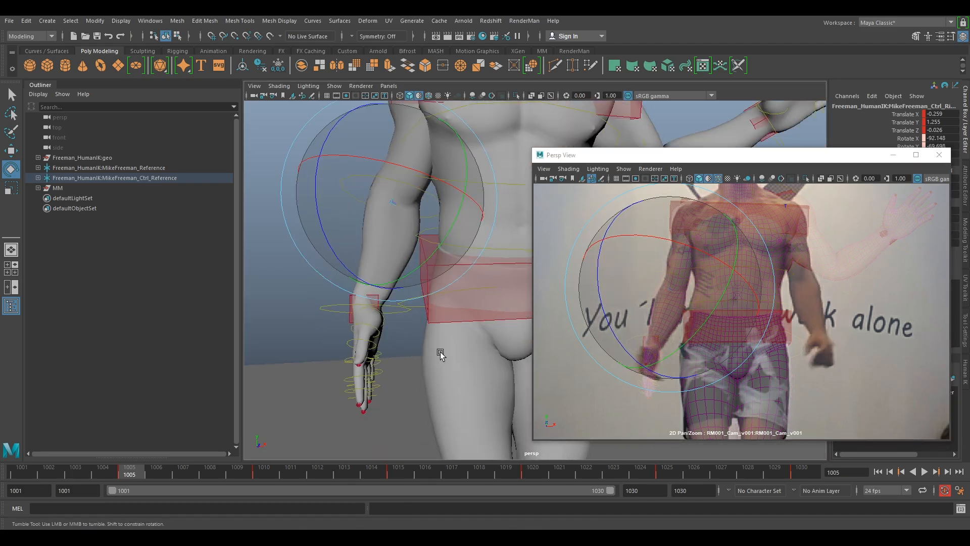
{"action": "left_click_drag", "start_coordinate": [439, 353], "coordinate": [293, 339], "text": "alt"}
{"action": "left_click", "coordinate": [271, 324]}
{"action": "left_click", "coordinate": [367, 286]}
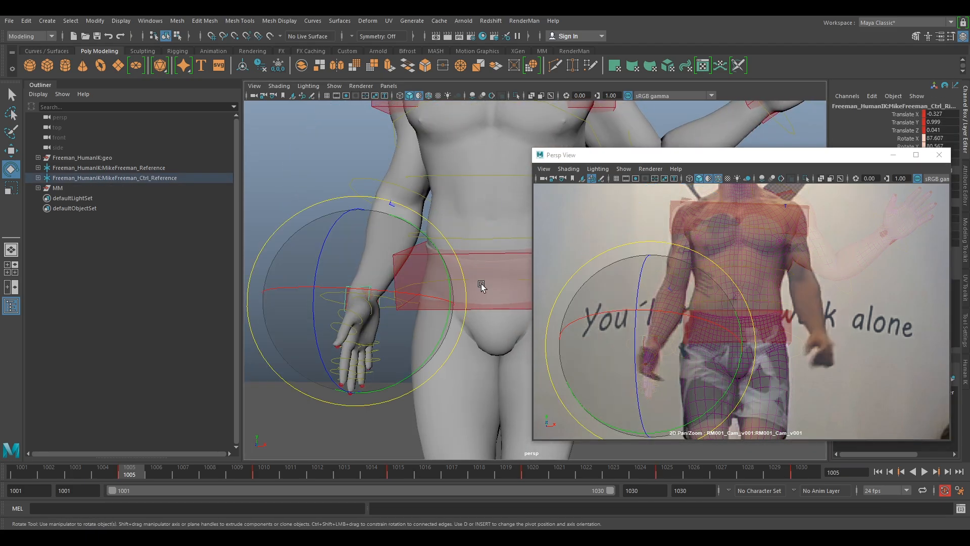
{"action": "left_click_drag", "start_coordinate": [688, 339], "coordinate": [652, 349]}
{"action": "key", "text": "w"}
{"action": "key", "text": "s"}
{"action": "key", "text": "e"}
{"action": "key", "text": "s"}
{"action": "key", "text": "q"}
{"action": "key", "text": "w"}
{"action": "key", "text": "s"}
Lower the left arm beside the body, key it, and rotate the left shoulder effector to about -48.8, 75, -39.8
{"action": "right_click_drag", "start_coordinate": [762, 342], "coordinate": [796, 283]}
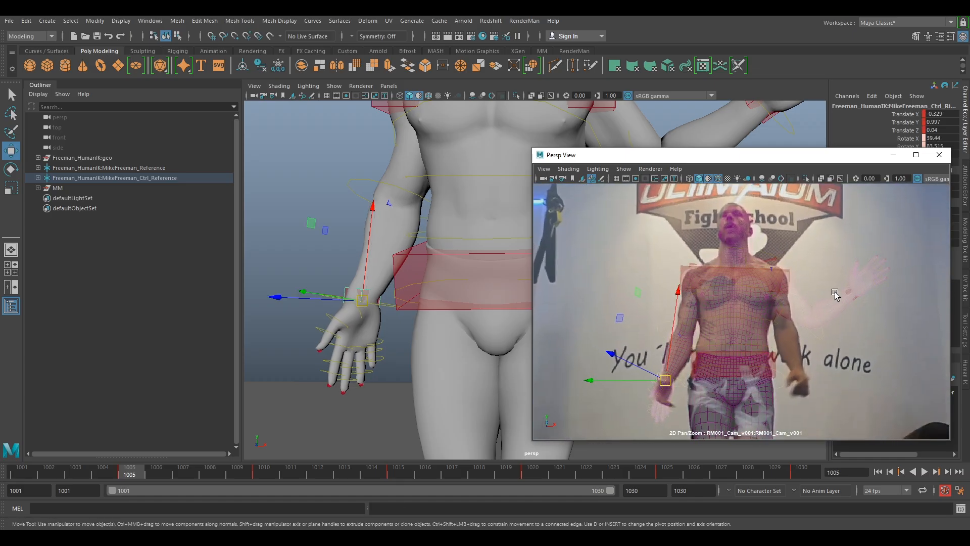
{"action": "middle_click_drag", "start_coordinate": [421, 247], "coordinate": [362, 348], "text": "alt"}
{"action": "middle_click_drag", "start_coordinate": [460, 307], "coordinate": [334, 321], "text": "alt"}
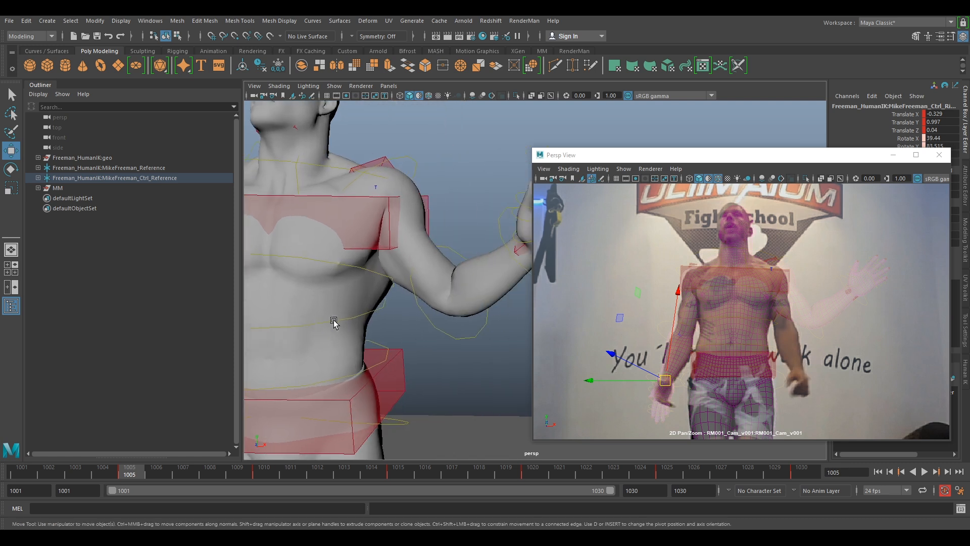
{"action": "key", "text": "e"}
{"action": "left_click_drag", "start_coordinate": [505, 238], "coordinate": [520, 334]}
{"action": "key", "text": "s"}
{"action": "left_click", "coordinate": [375, 162]}
{"action": "left_click_drag", "start_coordinate": [468, 201], "coordinate": [307, 197]}
{"action": "left_click_drag", "start_coordinate": [401, 262], "coordinate": [365, 267], "text": "alt"}
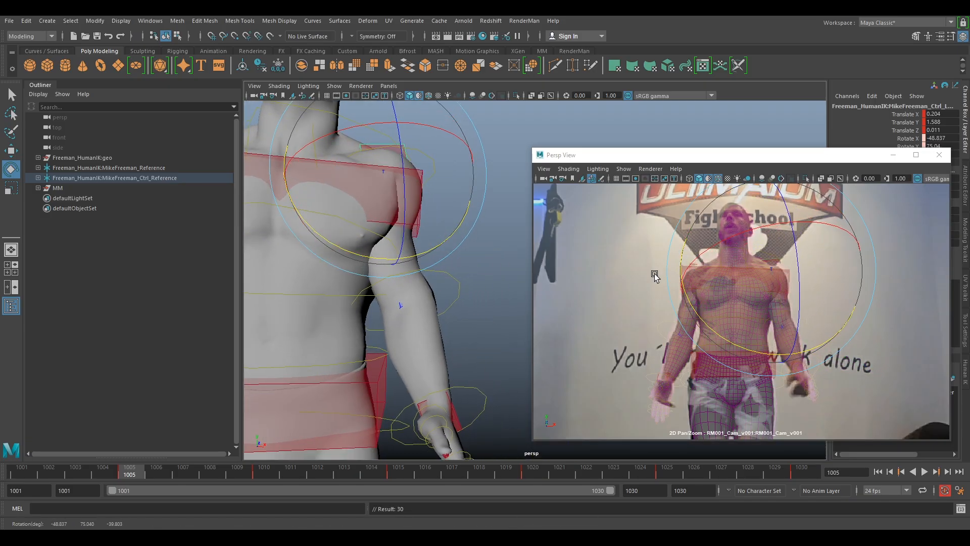
Move the left wrist effector to about 0.329, 1.037, 0.172 and rotate it to about -52 in X and -64.5 in Y
{"action": "right_click_drag", "start_coordinate": [655, 276], "coordinate": [847, 314]}
{"action": "middle_click_drag", "start_coordinate": [832, 316], "coordinate": [712, 254]}
{"action": "right_click_drag", "start_coordinate": [712, 254], "coordinate": [748, 275]}
{"action": "right_click_drag", "start_coordinate": [828, 323], "coordinate": [830, 293]}
{"action": "left_click", "coordinate": [796, 350]}
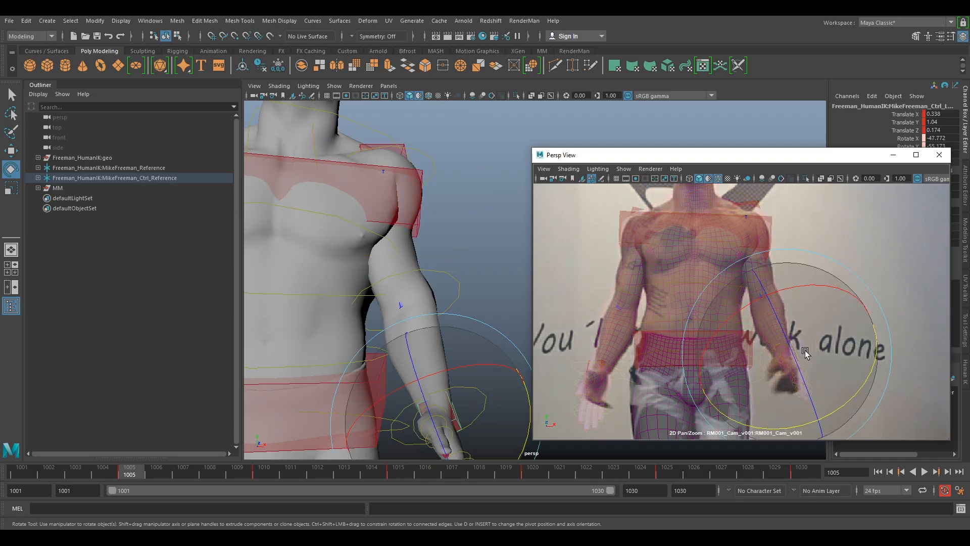
{"action": "key", "text": "w"}
{"action": "left_click_drag", "start_coordinate": [796, 350], "coordinate": [789, 358]}
{"action": "key", "text": "e"}
{"action": "mouse_move", "coordinate": [813, 390]}
{"action": "left_mouse_down"}
{"action": "mouse_move", "coordinate": [788, 405]}
{"action": "mouse_move", "coordinate": [801, 401]}
{"action": "left_mouse_up"}
{"action": "key", "text": "w"}
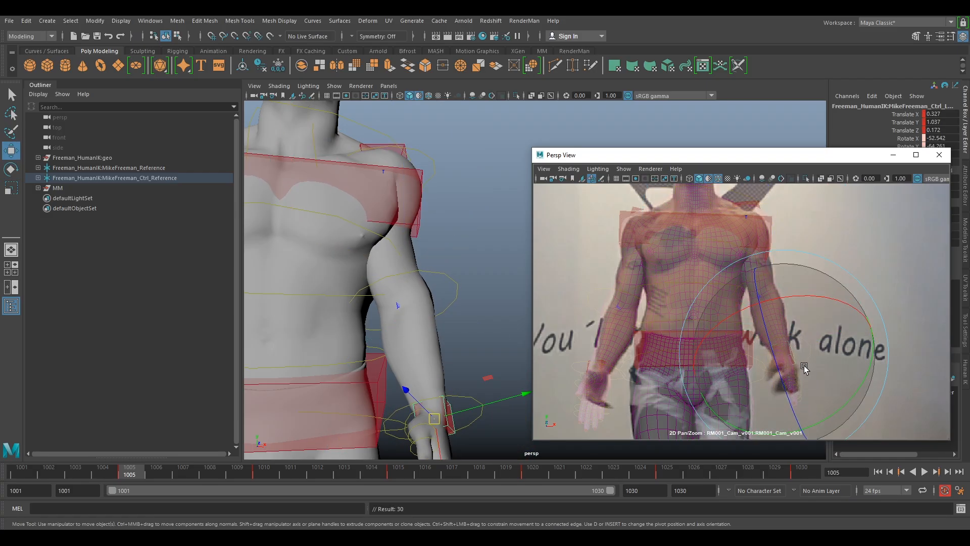
{"action": "left_click_drag", "start_coordinate": [784, 354], "coordinate": [783, 357]}
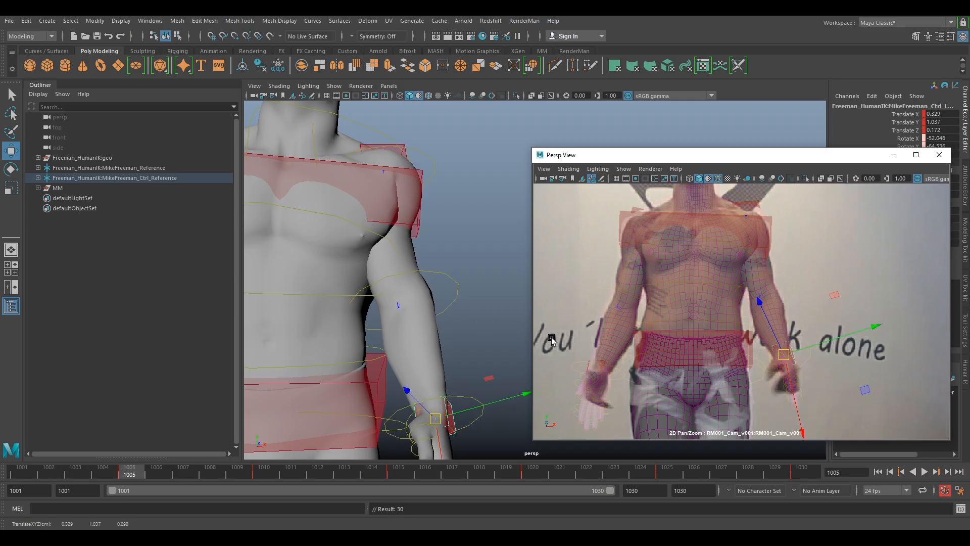
Rotate the head effector to follow the fighter's face, and rotate the chest effector to about -0.9, -1.1, 15.7
{"action": "scroll", "coordinate": [410, 285], "scroll_direction": "down", "scroll_amount": 5}
{"action": "left_click_drag", "start_coordinate": [450, 290], "coordinate": [414, 265], "text": "alt"}
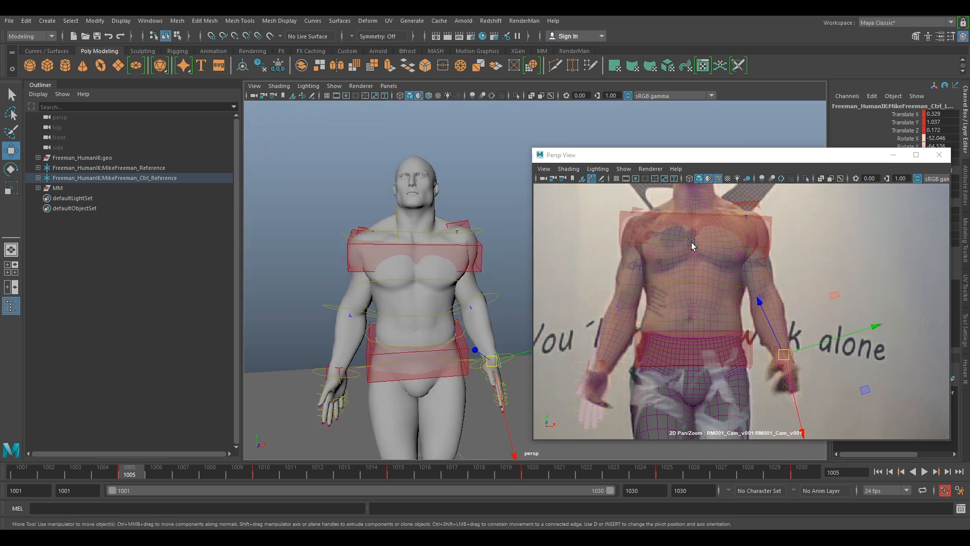
{"action": "middle_click_drag", "start_coordinate": [797, 250], "coordinate": [819, 382]}
{"action": "scroll", "coordinate": [757, 306], "scroll_direction": "up", "scroll_amount": 3}
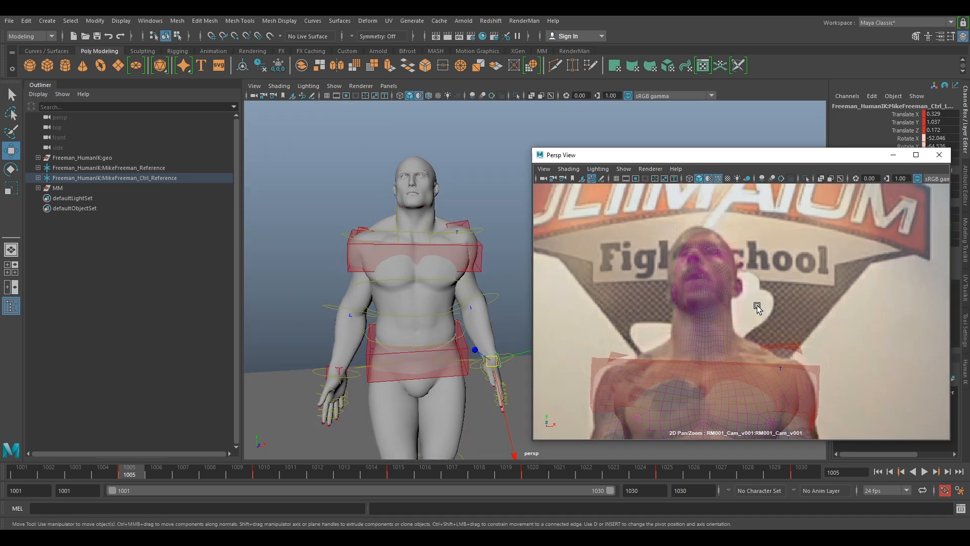
{"action": "left_click", "coordinate": [716, 274]}
{"action": "key", "text": "e"}
{"action": "left_click_drag", "start_coordinate": [723, 291], "coordinate": [750, 264]}
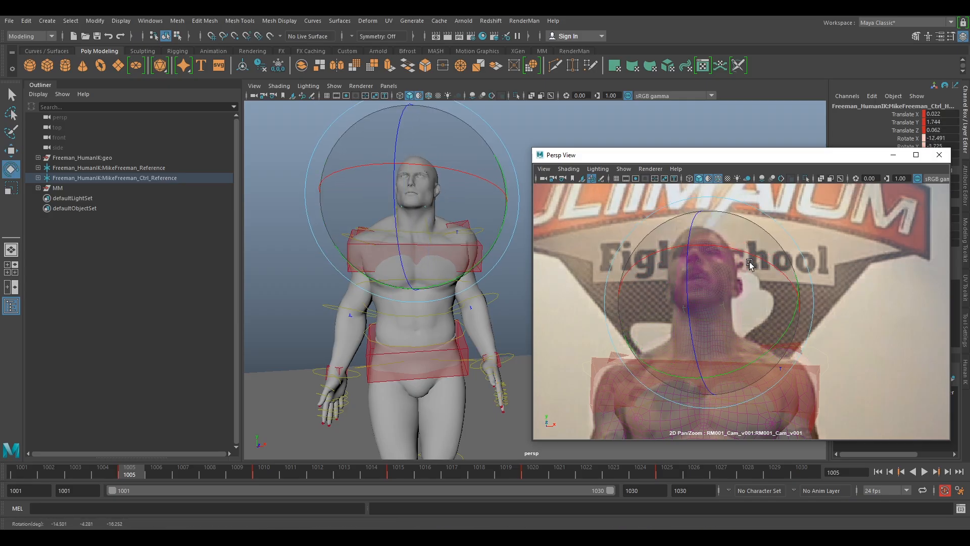
{"action": "left_click_drag", "start_coordinate": [768, 309], "coordinate": [705, 340]}
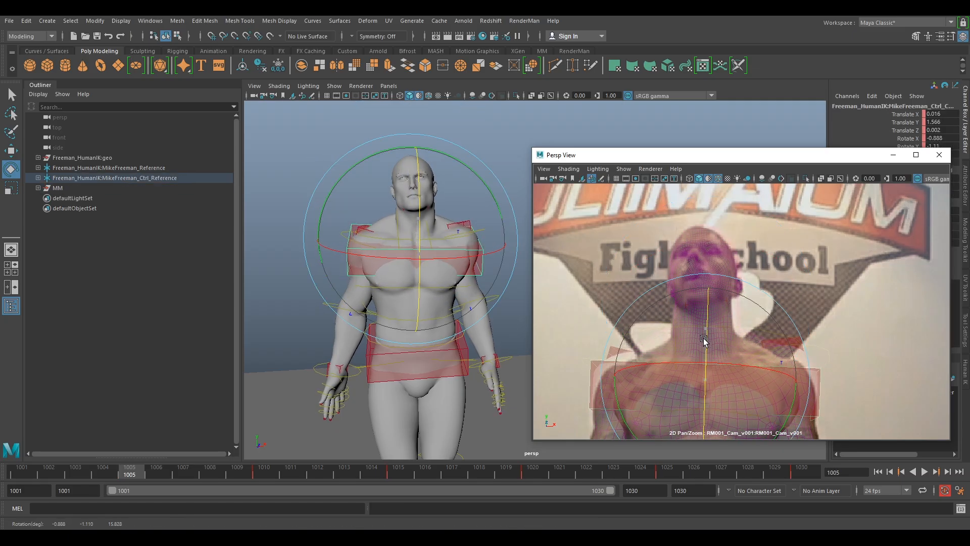
{"action": "left_click_drag", "start_coordinate": [709, 340], "coordinate": [719, 342]}
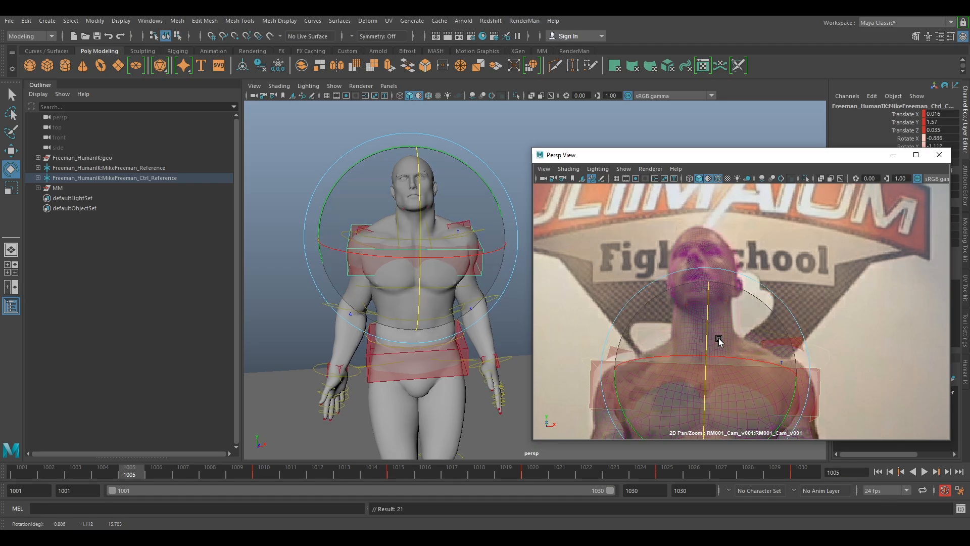
Refine the head effector's rotation to about -11.3 in X and 1.2 in Y to match the fighter's upturned face
{"action": "left_click", "coordinate": [778, 340]}
{"action": "left_click", "coordinate": [766, 275]}
{"action": "left_click", "coordinate": [693, 276]}
{"action": "left_click_drag", "start_coordinate": [695, 280], "coordinate": [732, 332]}
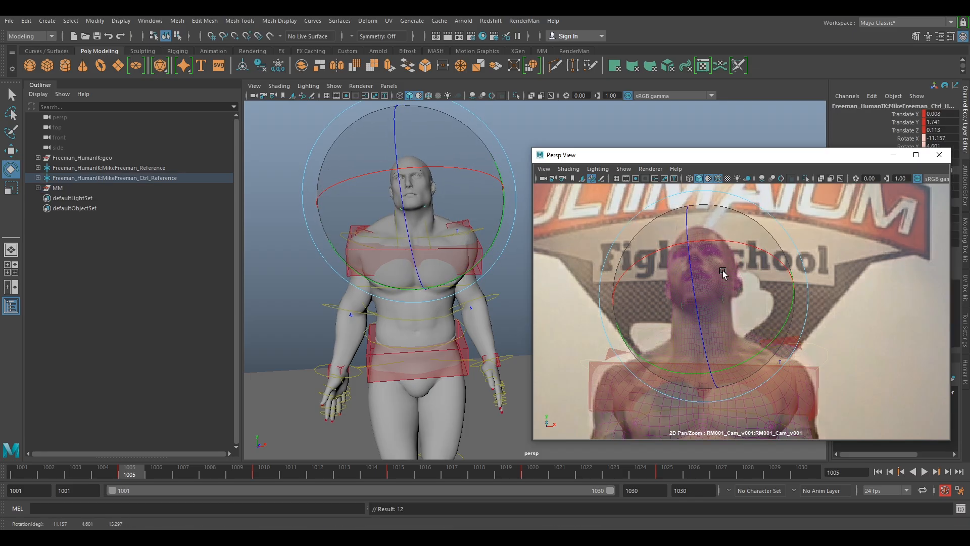
{"action": "scroll", "coordinate": [723, 271], "scroll_direction": "up", "scroll_amount": 3}
{"action": "left_click_drag", "start_coordinate": [649, 221], "coordinate": [679, 258]}
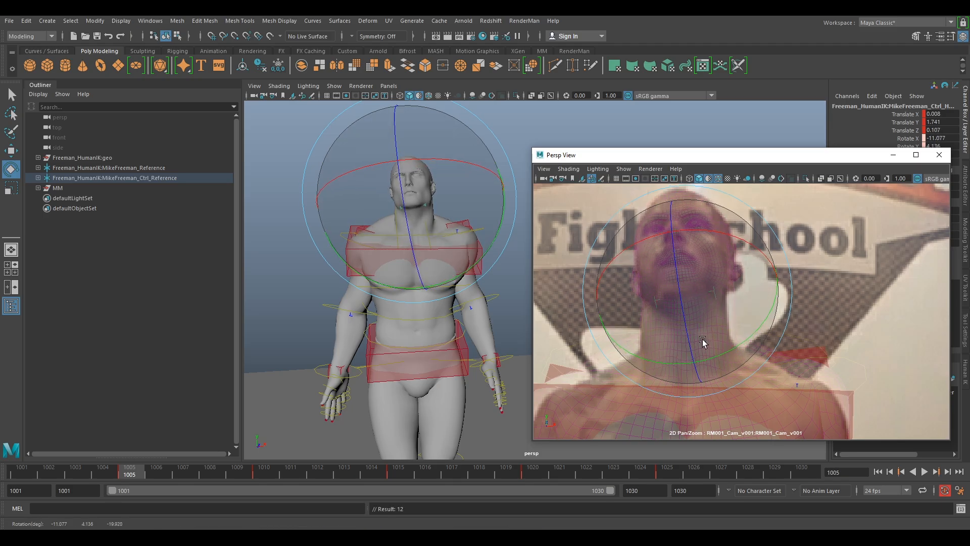
{"action": "scroll", "coordinate": [701, 342], "scroll_direction": "down", "scroll_amount": 4}
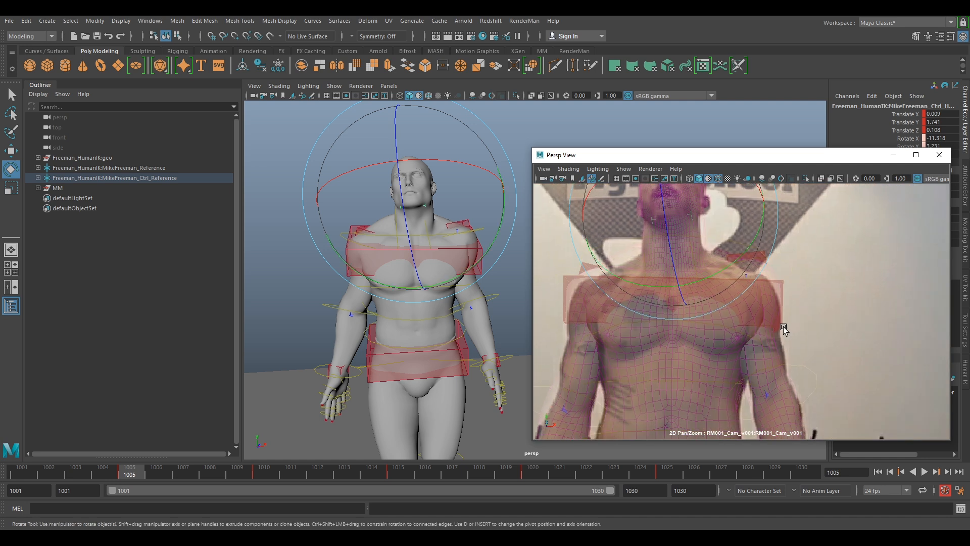
Play back and scrub through the animation to review the character's match with the fighter in the camera view
{"action": "middle_click_drag", "start_coordinate": [740, 334], "coordinate": [810, 331]}
{"action": "scroll", "coordinate": [823, 340], "scroll_direction": "down", "scroll_amount": 3}
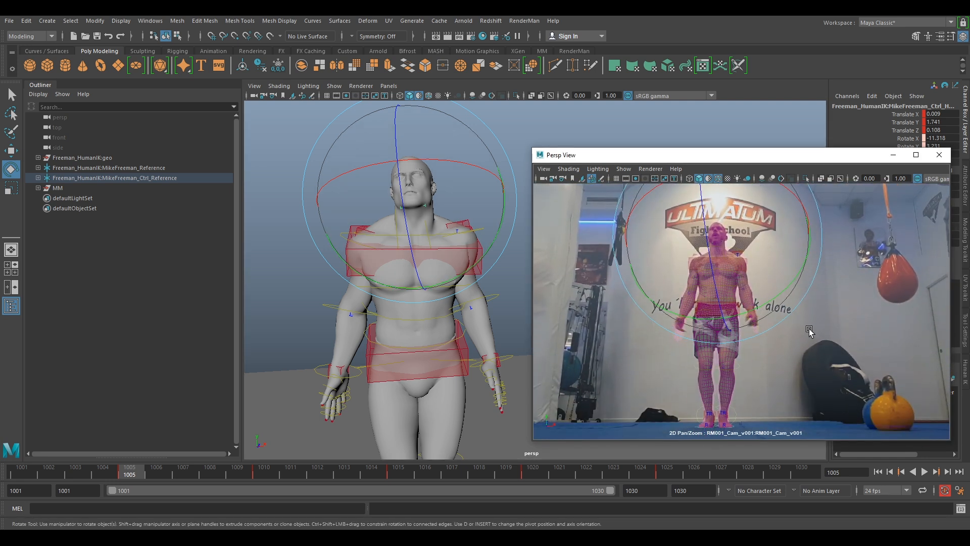
{"action": "key", "text": "alt+v"}
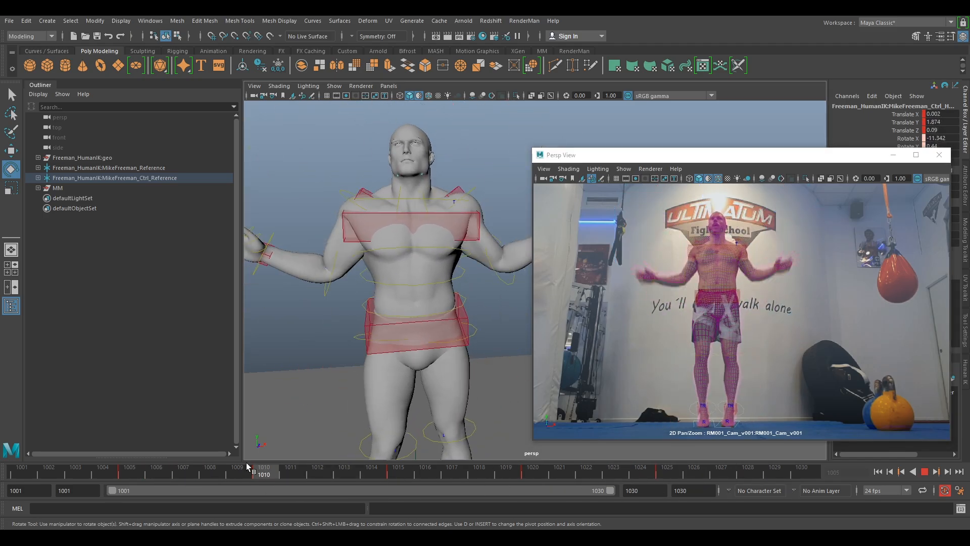
{"action": "mouse_move", "coordinate": [138, 462]}
{"action": "left_mouse_down"}
{"action": "mouse_move", "coordinate": [90, 468]}
{"action": "mouse_move", "coordinate": [374, 473]}
{"action": "mouse_move", "coordinate": [317, 471]}
{"action": "left_mouse_up"}
Go to frame 1001 and raise the hips effector to about 0.014, 1.06, 0.014 to fit the standing fighter
{"action": "left_click_drag", "start_coordinate": [183, 468], "coordinate": [21, 470]}
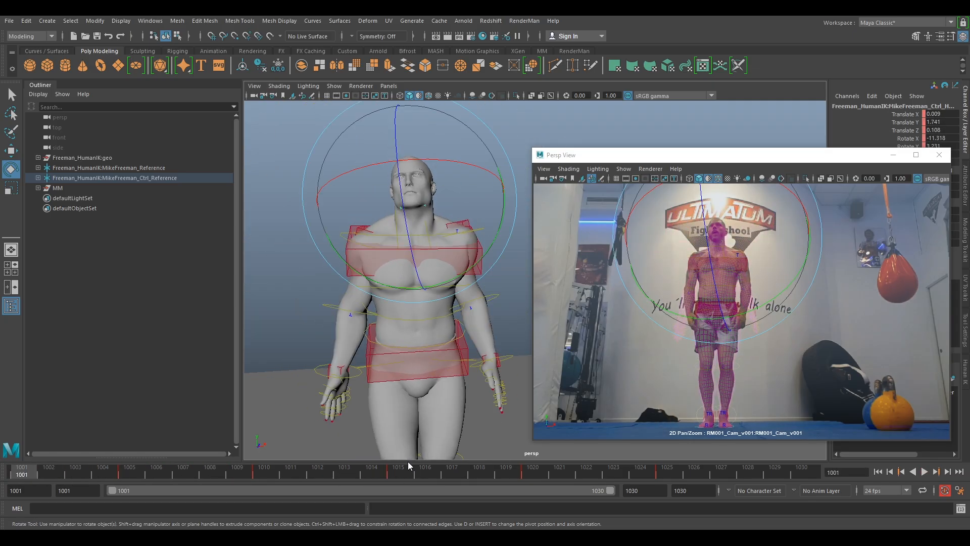
{"action": "scroll", "coordinate": [813, 317], "scroll_direction": "up", "scroll_amount": 3}
{"action": "middle_click_drag", "start_coordinate": [813, 317], "coordinate": [784, 369]}
{"action": "left_click", "coordinate": [759, 369]}
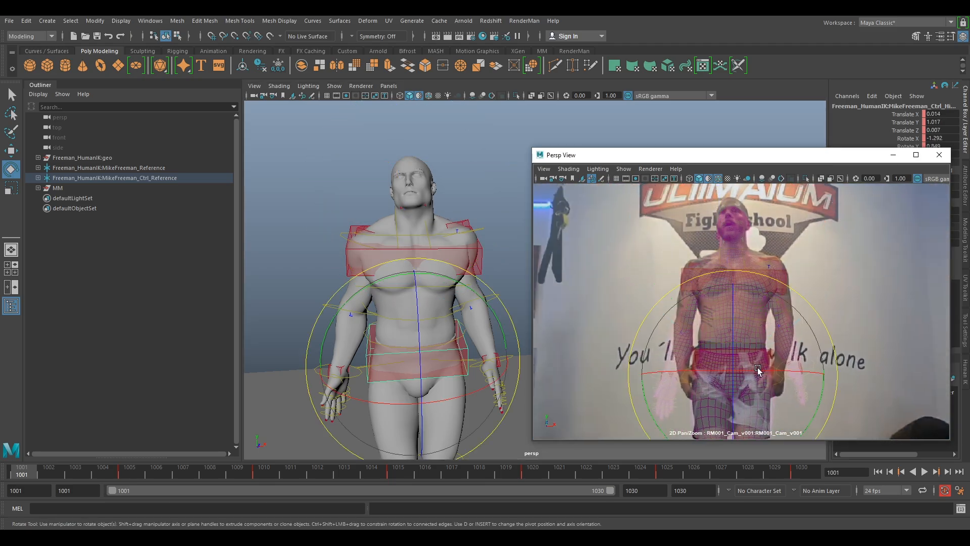
{"action": "key", "text": "w"}
{"action": "left_click", "coordinate": [735, 322]}
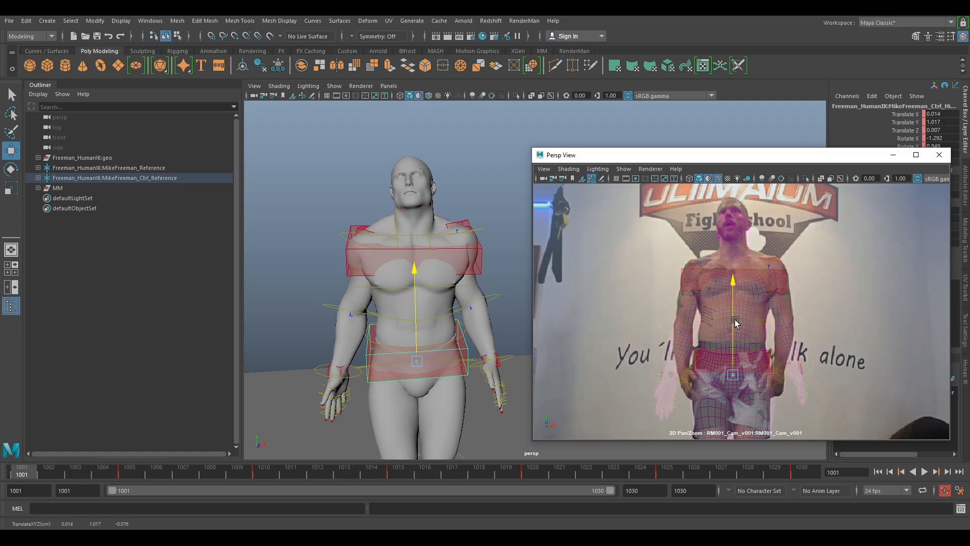
{"action": "left_click_drag", "start_coordinate": [735, 318], "coordinate": [735, 313]}
{"action": "middle_click_drag", "start_coordinate": [844, 345], "coordinate": [752, 296]}
{"action": "left_click_drag", "start_coordinate": [745, 218], "coordinate": [733, 205]}
{"action": "key", "text": "backslash"}
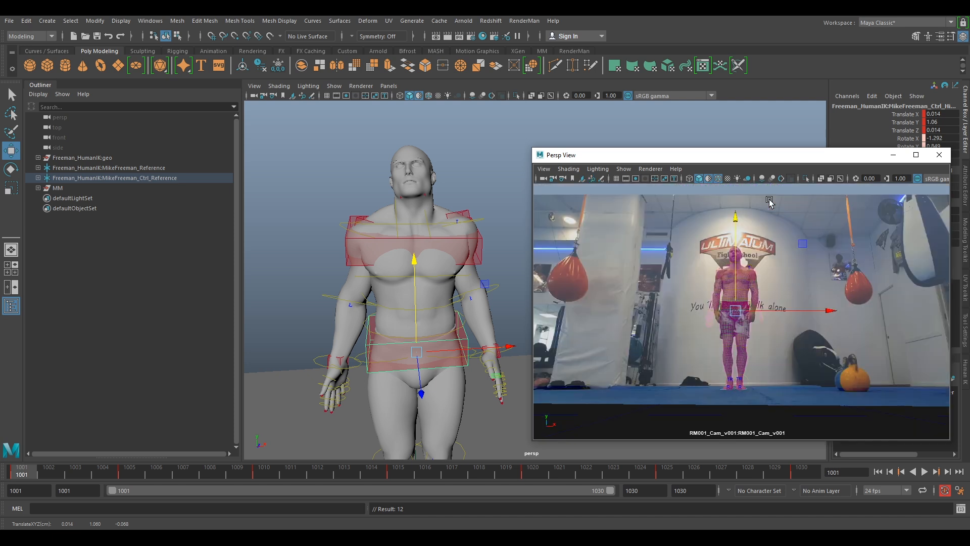
Rotate the hips effector at frame 1001 to about -1 in X and 0.9 in Y to align with the fighter's waist
{"action": "key", "text": "backslash"}
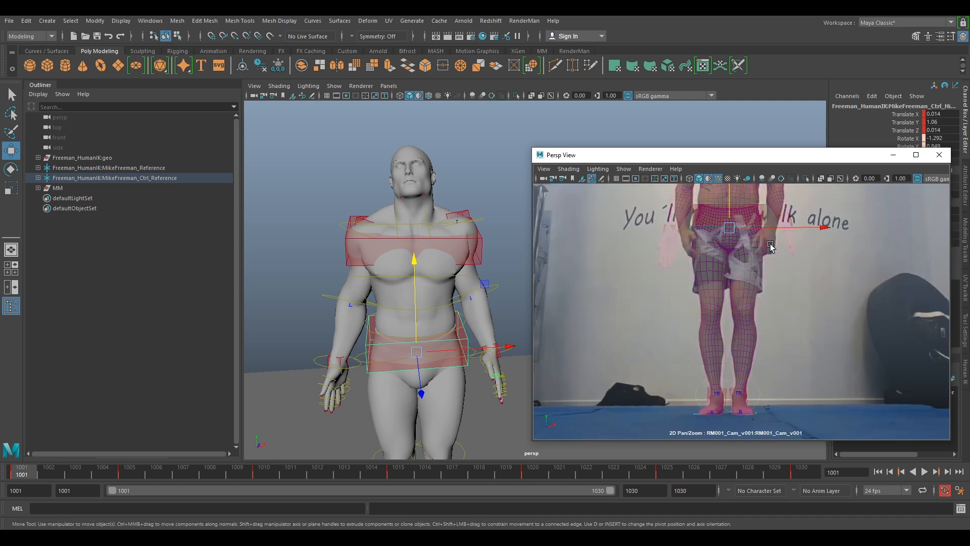
{"action": "middle_click_drag", "start_coordinate": [769, 242], "coordinate": [769, 410]}
{"action": "right_click_drag", "start_coordinate": [771, 404], "coordinate": [816, 386]}
{"action": "middle_click_drag", "start_coordinate": [816, 387], "coordinate": [816, 345]}
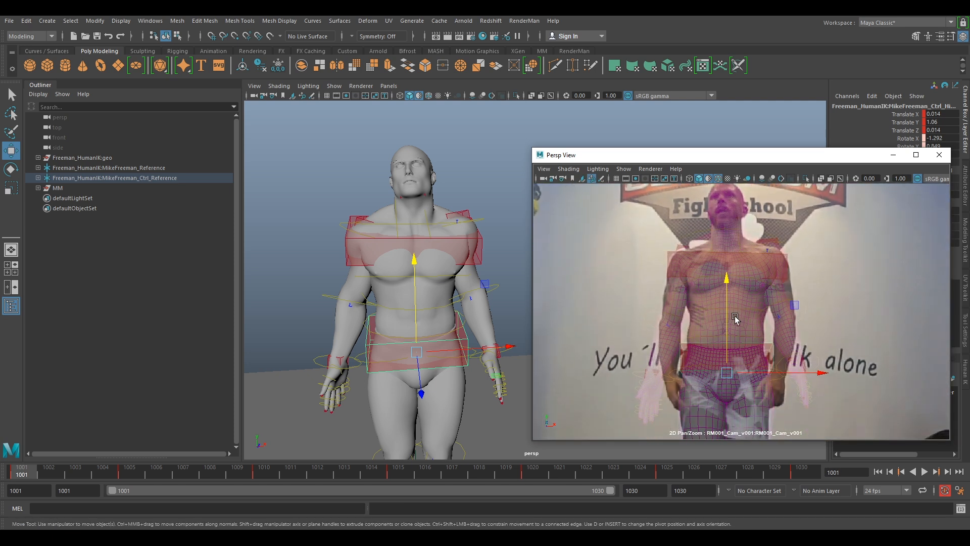
{"action": "key", "text": "e"}
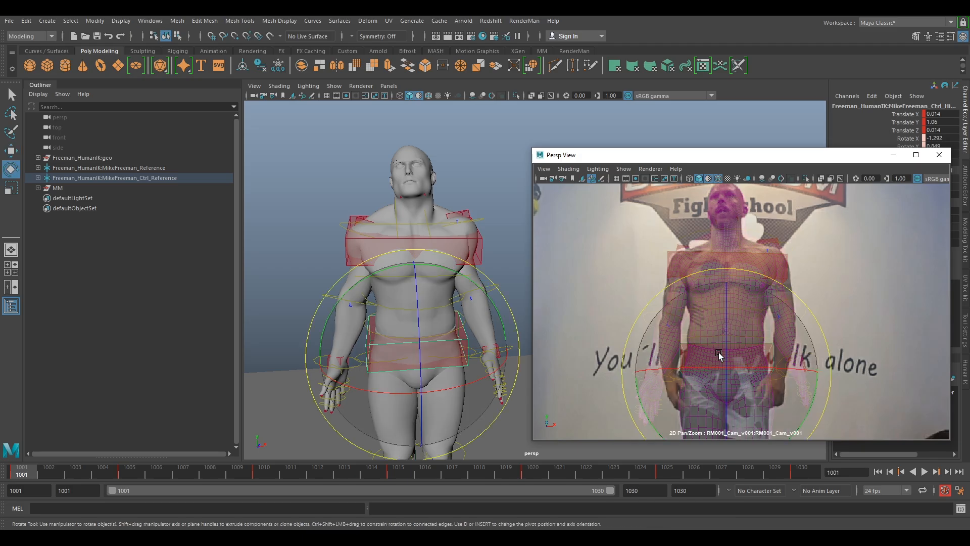
{"action": "left_click_drag", "start_coordinate": [719, 355], "coordinate": [720, 354]}
Rotate the head effector at frame 1001 to about -10.8, 5.3, 3.9 to match the fighter's face
{"action": "right_click_drag", "start_coordinate": [828, 272], "coordinate": [823, 287]}
{"action": "middle_click_drag", "start_coordinate": [823, 287], "coordinate": [829, 387]}
{"action": "right_click_drag", "start_coordinate": [780, 311], "coordinate": [790, 320]}
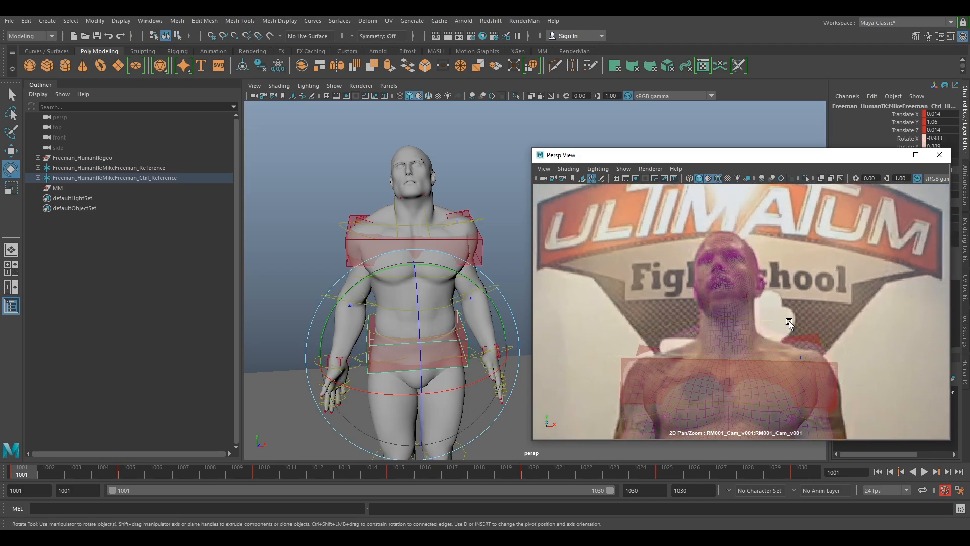
{"action": "left_click", "coordinate": [728, 274]}
{"action": "left_click_drag", "start_coordinate": [728, 274], "coordinate": [704, 320]}
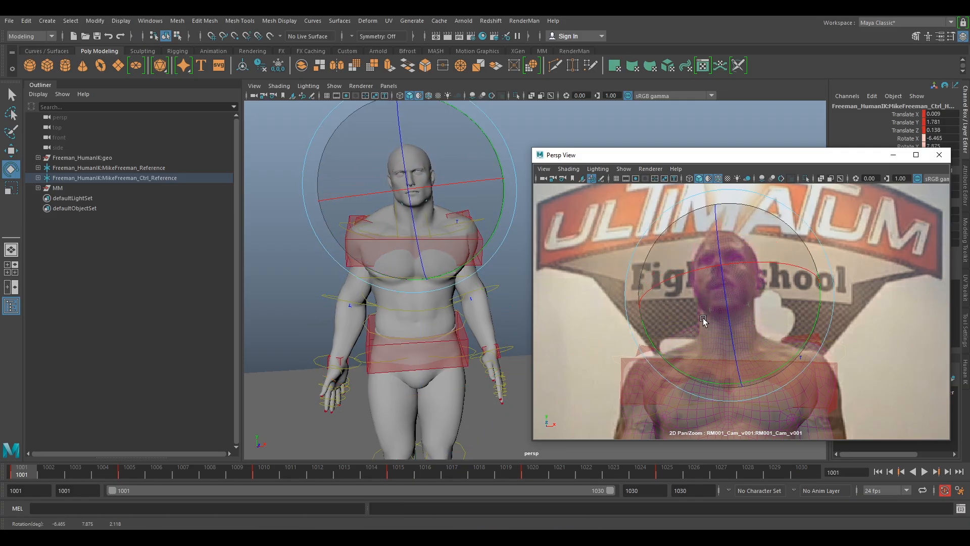
{"action": "left_click_drag", "start_coordinate": [772, 319], "coordinate": [773, 283]}
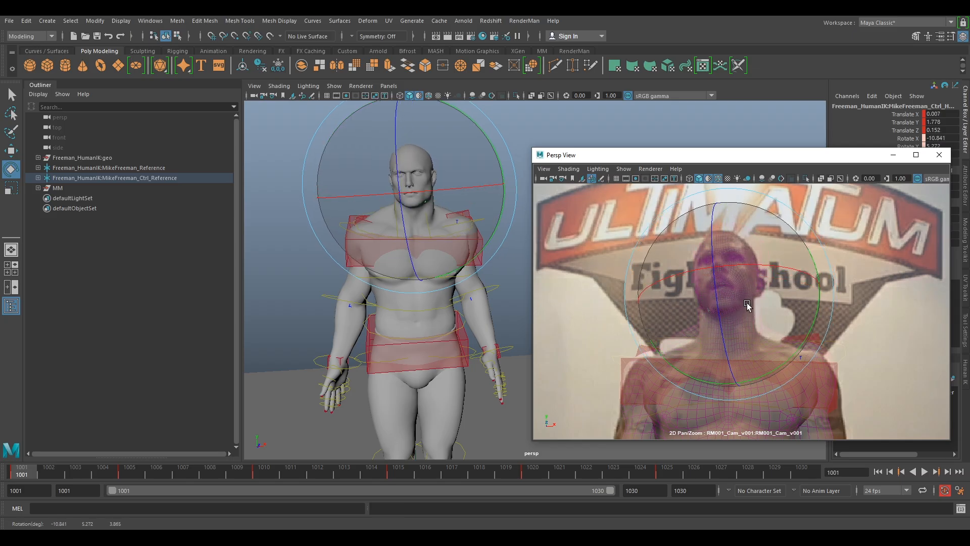
Lower the hips effector slightly at frame 1001 to fit the fighter's waistline and legs
{"action": "right_click_drag", "start_coordinate": [795, 336], "coordinate": [685, 366]}
{"action": "middle_click_drag", "start_coordinate": [828, 372], "coordinate": [839, 238]}
{"action": "middle_click_drag", "start_coordinate": [821, 324], "coordinate": [811, 259]}
{"action": "left_click", "coordinate": [758, 284]}
{"action": "middle_click_drag", "start_coordinate": [756, 249], "coordinate": [747, 345]}
{"action": "key", "text": "w"}
{"action": "left_click_drag", "start_coordinate": [740, 347], "coordinate": [740, 351]}
Fine-tune the head effector's rotation at frame 1001 against the fighter's face in the camera view
{"action": "middle_click_drag", "start_coordinate": [778, 278], "coordinate": [784, 364]}
{"action": "right_click_drag", "start_coordinate": [785, 365], "coordinate": [841, 380]}
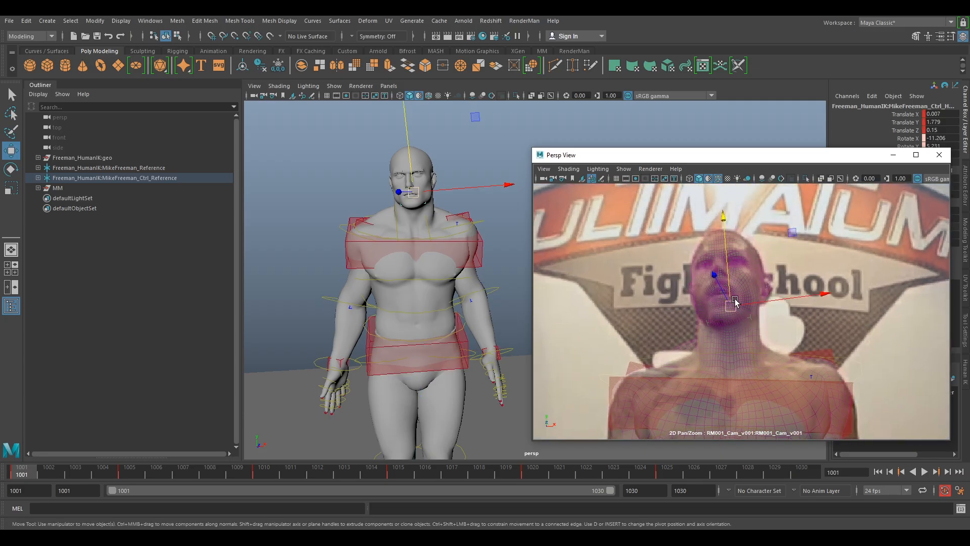
{"action": "key", "text": "e"}
{"action": "left_click_drag", "start_coordinate": [751, 351], "coordinate": [734, 296]}
{"action": "left_click", "coordinate": [824, 398]}
{"action": "left_click_drag", "start_coordinate": [820, 380], "coordinate": [823, 413]}
{"action": "key", "text": "ctrl+z"}
Bring the right arm against the fighter's thigh, rotating the right elbow effector to about -44 in X and -94 in Y
{"action": "scroll", "coordinate": [811, 259], "scroll_direction": "down", "scroll_amount": 2}
{"action": "middle_click_drag", "start_coordinate": [842, 423], "coordinate": [843, 272]}
{"action": "scroll", "coordinate": [852, 338], "scroll_direction": "down", "scroll_amount": 2}
{"action": "middle_click_drag", "start_coordinate": [845, 202], "coordinate": [844, 352]}
{"action": "middle_click_drag", "start_coordinate": [839, 316], "coordinate": [850, 129]}
{"action": "left_click", "coordinate": [643, 327]}
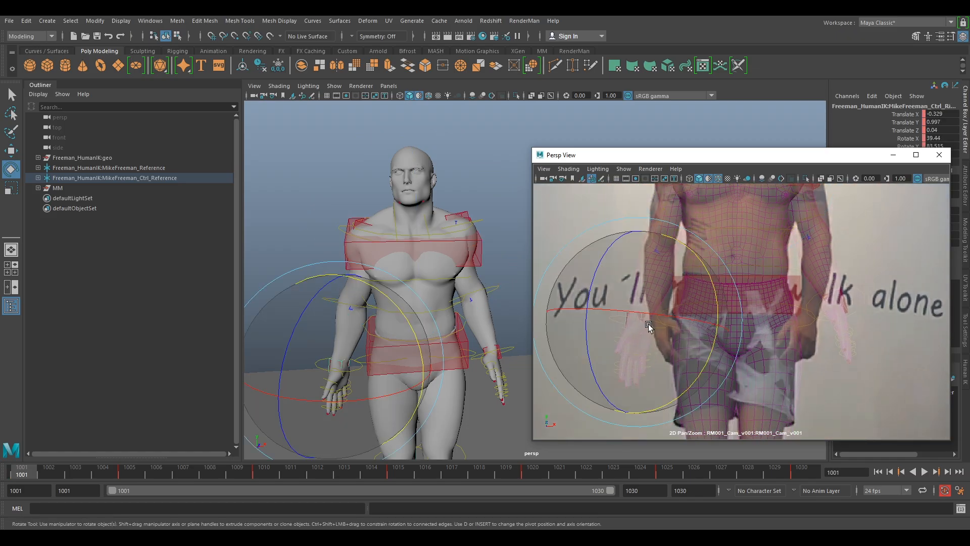
{"action": "key", "text": "w"}
{"action": "left_click_drag", "start_coordinate": [647, 327], "coordinate": [658, 247]}
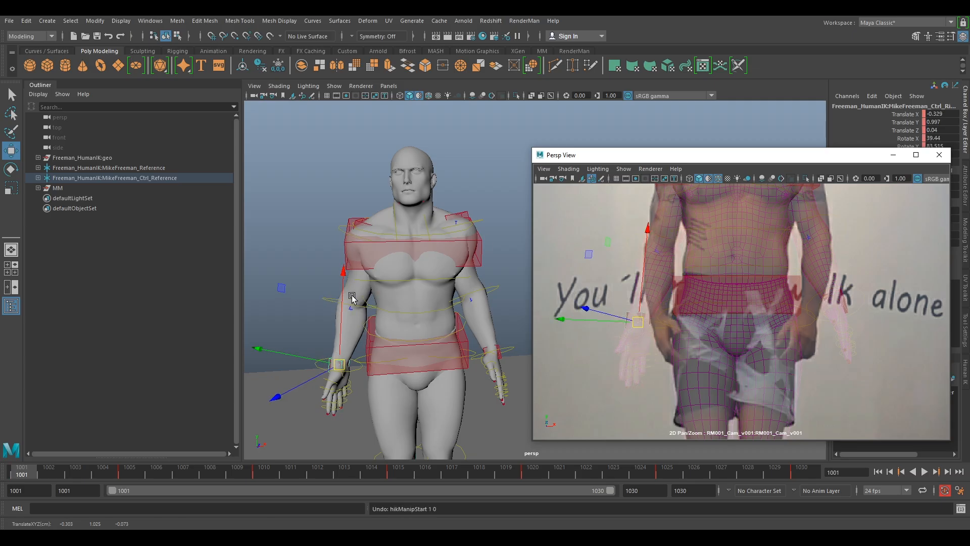
{"action": "key", "text": "e"}
{"action": "mouse_move", "coordinate": [660, 301]}
{"action": "left_mouse_down"}
{"action": "mouse_move", "coordinate": [675, 303]}
{"action": "mouse_move", "coordinate": [665, 285]}
{"action": "mouse_move", "coordinate": [669, 305]}
{"action": "left_mouse_up"}
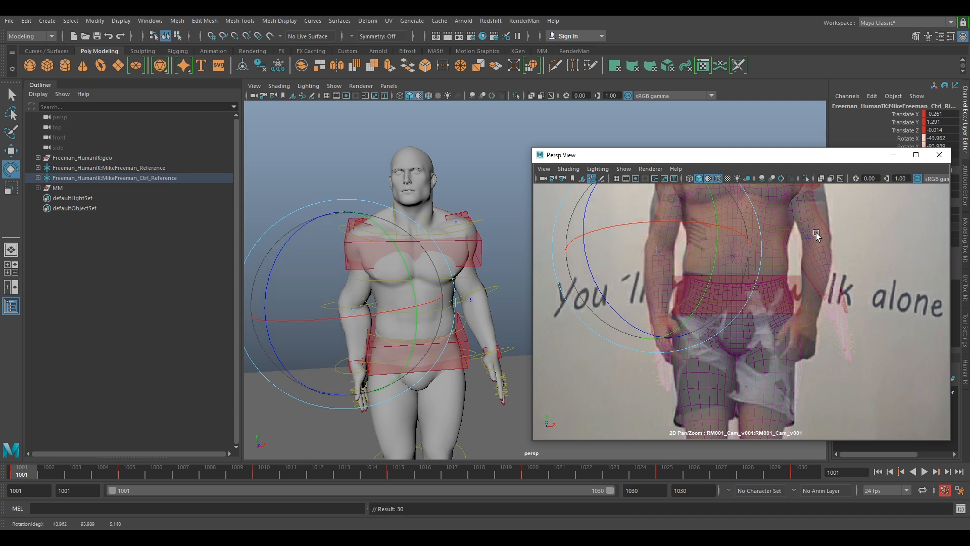
Rotate the left elbow effector to about 65 in X and -100.7 in Y, and select the left shoulder effector
{"action": "left_click", "coordinate": [817, 236]}
{"action": "left_click_drag", "start_coordinate": [820, 308], "coordinate": [792, 311]}
{"action": "right_click_drag", "start_coordinate": [793, 312], "coordinate": [847, 297]}
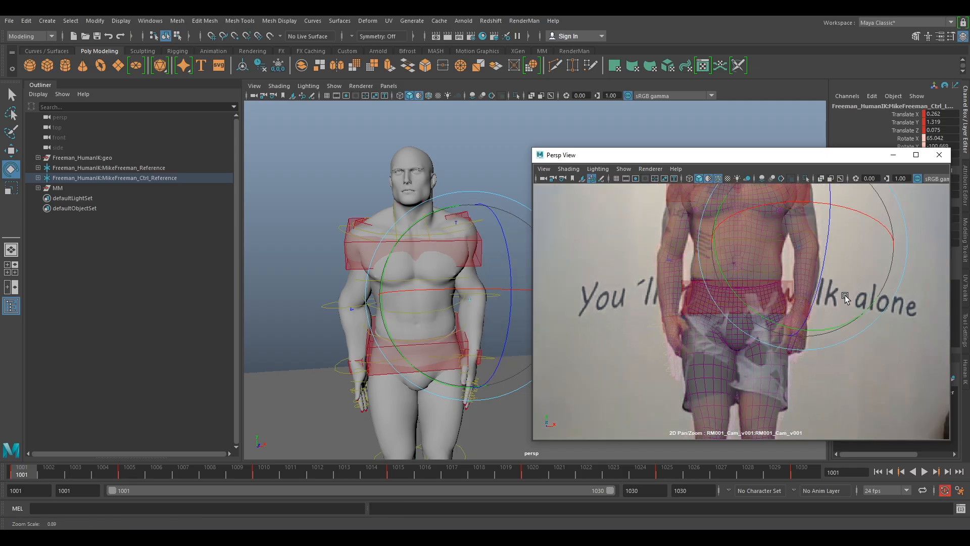
{"action": "middle_click_drag", "start_coordinate": [847, 297], "coordinate": [829, 362]}
{"action": "left_click", "coordinate": [788, 224]}
{"action": "left_click", "coordinate": [777, 222]}
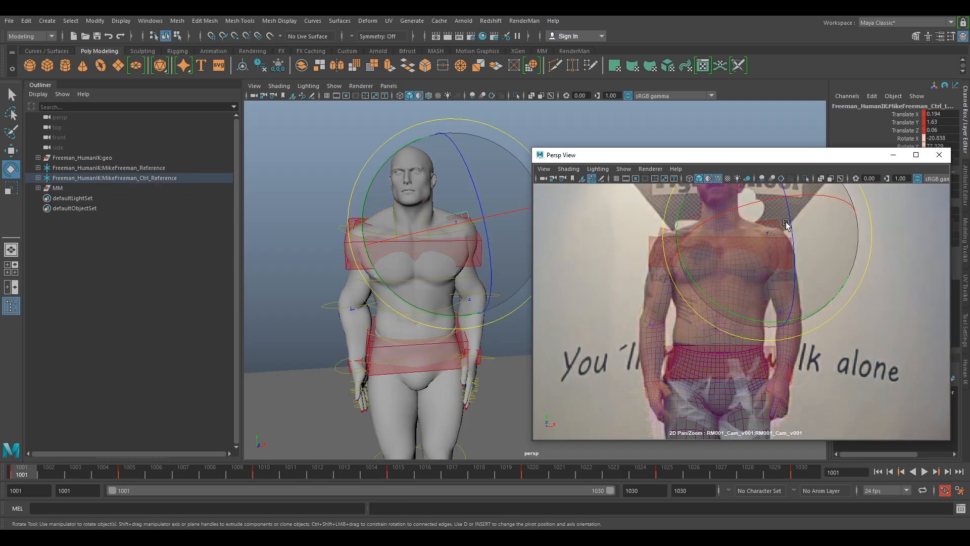
{"action": "left_click_drag", "start_coordinate": [457, 223], "coordinate": [414, 268], "text": "alt"}
{"action": "middle_click_drag", "start_coordinate": [427, 268], "coordinate": [447, 313], "text": "alt"}
{"action": "scroll", "coordinate": [435, 303], "scroll_direction": "up", "scroll_amount": 3}
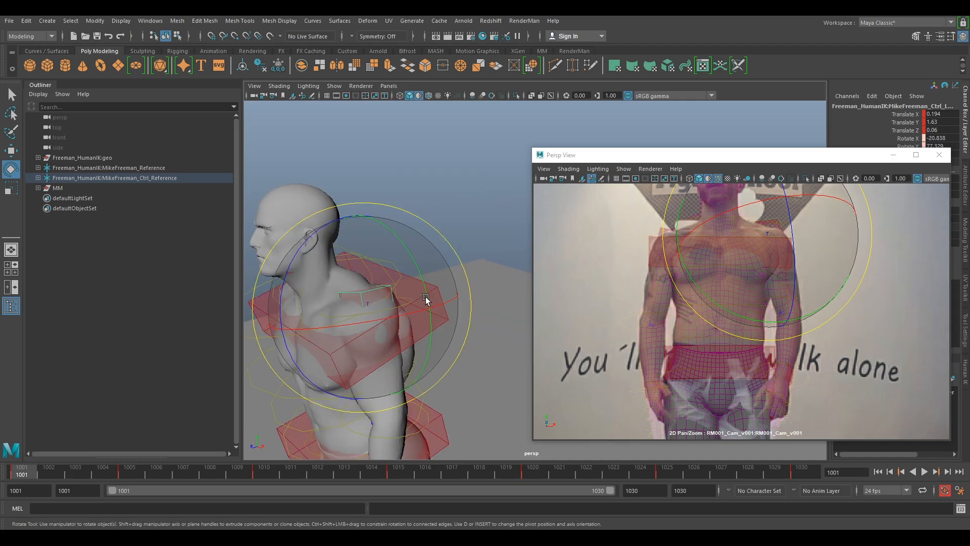
{"action": "key", "text": "w"}
{"action": "left_click_drag", "start_coordinate": [344, 318], "coordinate": [428, 342]}
{"action": "key", "text": "ctrl+z"}
{"action": "left_click", "coordinate": [396, 310]}
{"action": "mouse_move", "coordinate": [386, 387]}
{"action": "left_mouse_down"}
{"action": "mouse_move", "coordinate": [382, 372]}
{"action": "mouse_move", "coordinate": [391, 391]}
{"action": "left_mouse_up"}
{"action": "key", "text": "ctrl+z"}
{"action": "key", "text": "ctrl+z"}
Rotate the left shoulder effector to about -46.2 in X at frame 1001, checking the arm from several angles
{"action": "left_click_drag", "start_coordinate": [477, 363], "coordinate": [530, 299], "text": "alt"}
{"action": "middle_click_drag", "start_coordinate": [463, 269], "coordinate": [526, 203], "text": "alt"}
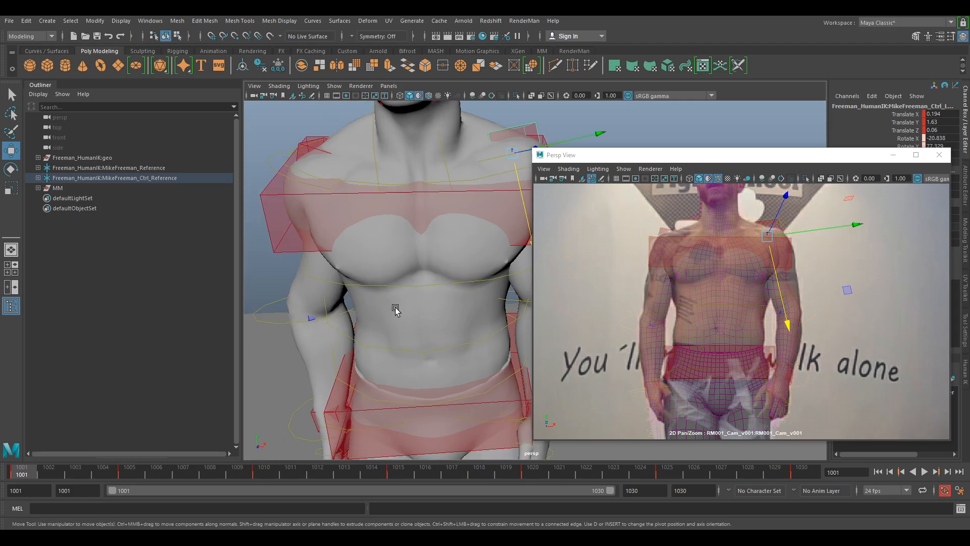
{"action": "right_click_drag", "start_coordinate": [394, 303], "coordinate": [410, 353], "text": "alt"}
{"action": "left_click_drag", "start_coordinate": [409, 353], "coordinate": [449, 325], "text": "alt"}
{"action": "middle_click_drag", "start_coordinate": [449, 325], "coordinate": [387, 352], "text": "alt"}
{"action": "key", "text": "e"}
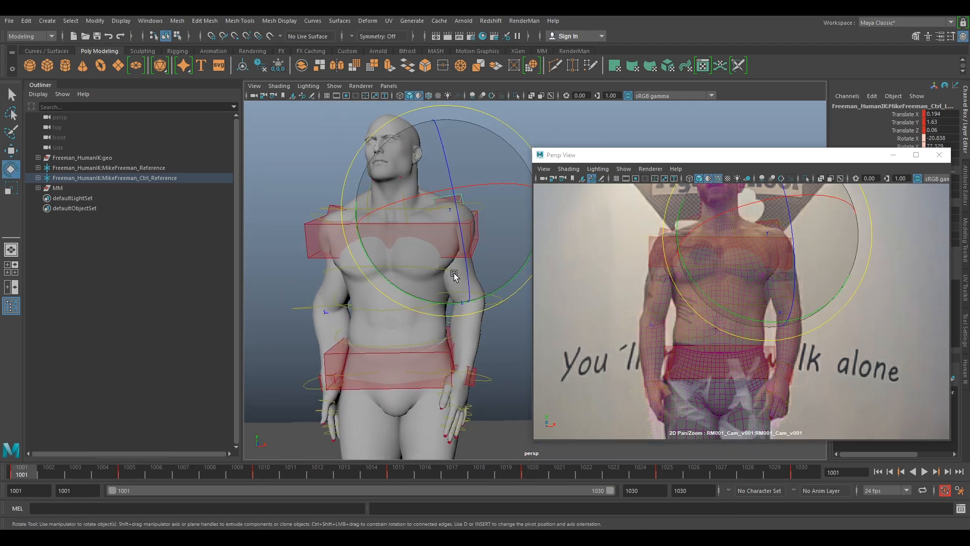
{"action": "left_click_drag", "start_coordinate": [453, 273], "coordinate": [476, 277], "text": "alt"}
{"action": "middle_click_drag", "start_coordinate": [476, 277], "coordinate": [426, 322], "text": "alt"}
{"action": "left_click_drag", "start_coordinate": [414, 225], "coordinate": [463, 251]}
{"action": "left_click_drag", "start_coordinate": [445, 288], "coordinate": [435, 347], "text": "alt"}
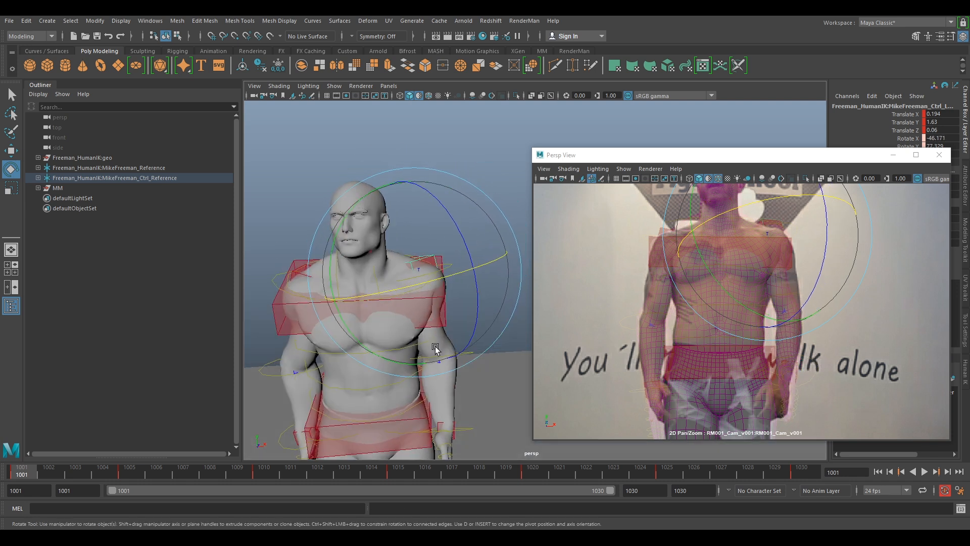
{"action": "right_click_drag", "start_coordinate": [435, 347], "coordinate": [432, 308], "text": "alt"}
Rotate the right shoulder effector to about 17 in X at frame 1001 to settle the right upper arm
{"action": "left_click_drag", "start_coordinate": [370, 335], "coordinate": [308, 152], "text": "alt"}
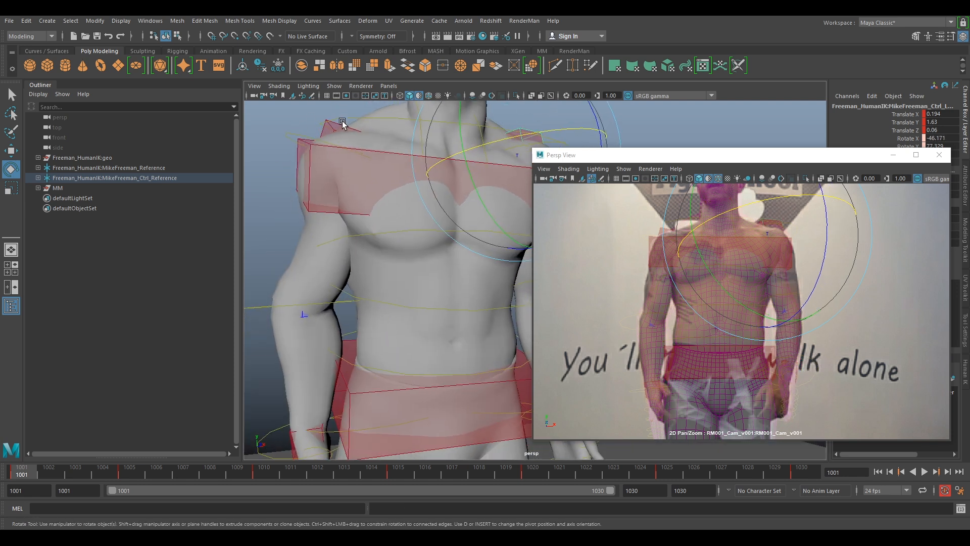
{"action": "left_click", "coordinate": [342, 123]}
{"action": "left_click_drag", "start_coordinate": [375, 162], "coordinate": [339, 162]}
{"action": "scroll", "coordinate": [692, 266], "scroll_direction": "down", "scroll_amount": 2}
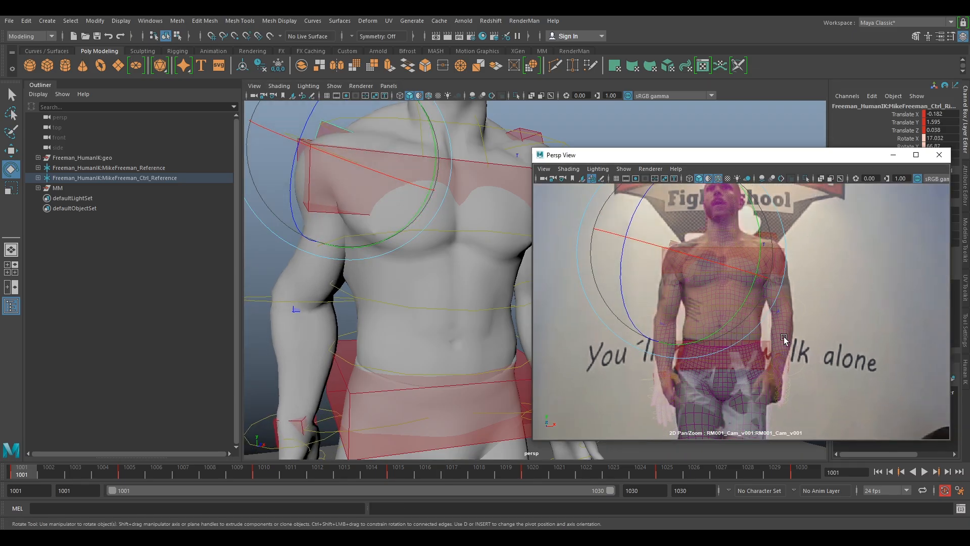
{"action": "scroll", "coordinate": [784, 339], "scroll_direction": "down", "scroll_amount": 2}
{"action": "scroll", "coordinate": [427, 349], "scroll_direction": "down", "scroll_amount": 5}
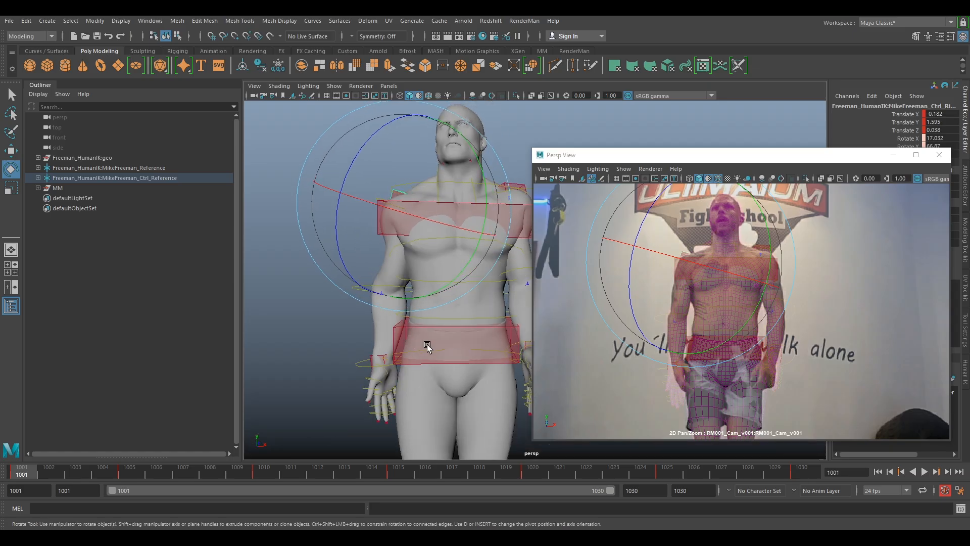
Move the right wrist effector to about -0.262, 1.043, -0.068 so the hand fits the fighter's right hand
{"action": "left_click", "coordinate": [398, 301]}
{"action": "key", "text": "w"}
{"action": "mouse_move", "coordinate": [678, 368]}
{"action": "left_mouse_down"}
{"action": "mouse_move", "coordinate": [729, 377]}
{"action": "mouse_move", "coordinate": [707, 311]}
{"action": "mouse_move", "coordinate": [654, 401]}
{"action": "mouse_move", "coordinate": [671, 400]}
{"action": "mouse_move", "coordinate": [677, 373]}
{"action": "left_mouse_up"}
{"action": "key", "text": "e"}
{"action": "key", "text": "w"}
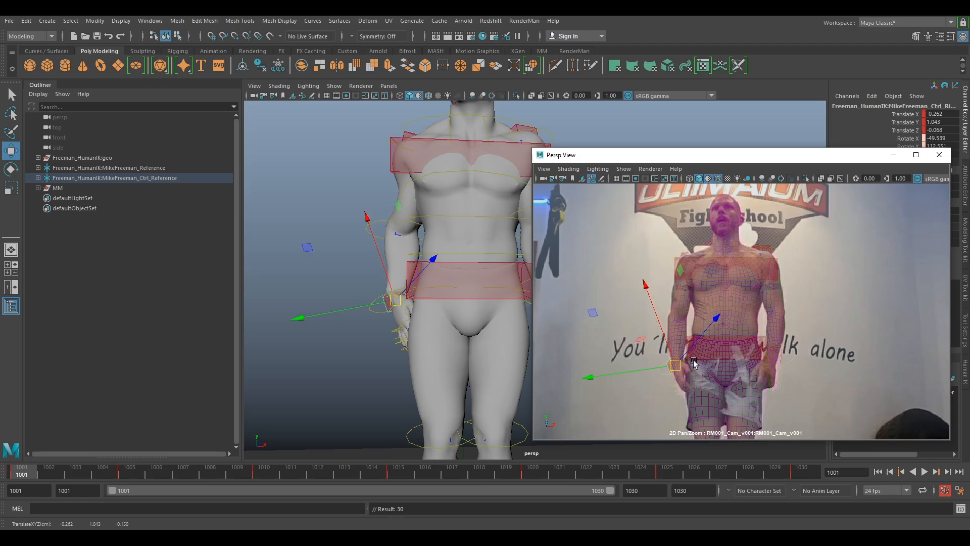
Turn the left wrist effector toward the thigh and move it onto the fighter's left wrist in the camera view
{"action": "middle_click_drag", "start_coordinate": [399, 301], "coordinate": [333, 301], "text": "alt"}
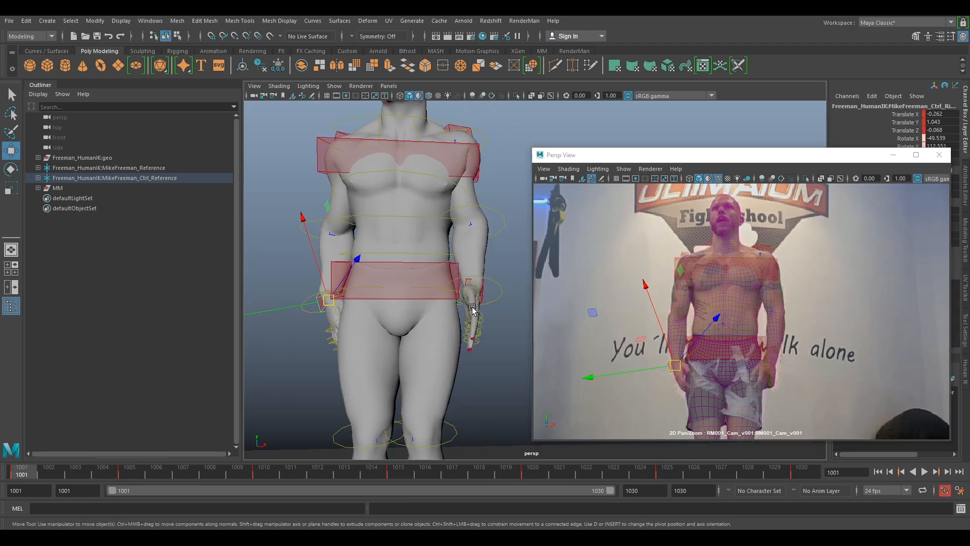
{"action": "key", "text": "e"}
{"action": "left_click_drag", "start_coordinate": [792, 381], "coordinate": [736, 377]}
{"action": "left_click_drag", "start_coordinate": [777, 326], "coordinate": [756, 326]}
{"action": "key", "text": "w"}
{"action": "left_click_drag", "start_coordinate": [773, 358], "coordinate": [771, 362]}
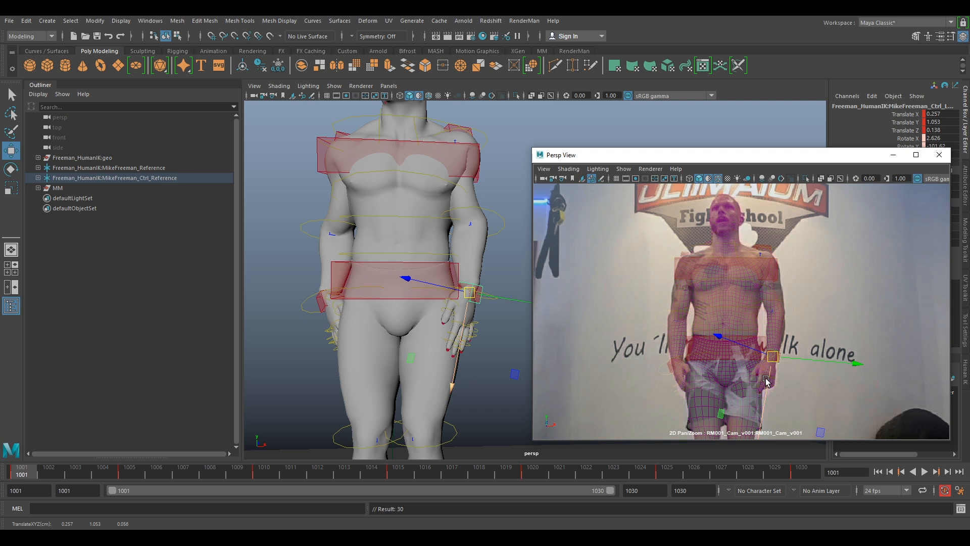
Refine the left wrist effector's rotation against the fighter's hand and reposition it at about 0.245, 1.052, 0.118
{"action": "key", "text": "e"}
{"action": "left_click_drag", "start_coordinate": [765, 382], "coordinate": [760, 385]}
{"action": "left_click_drag", "start_coordinate": [406, 365], "coordinate": [318, 377], "text": "alt"}
{"action": "right_click_drag", "start_coordinate": [333, 378], "coordinate": [430, 382], "text": "alt"}
{"action": "left_click_drag", "start_coordinate": [415, 381], "coordinate": [496, 348], "text": "alt"}
{"action": "key", "text": "w"}
{"action": "left_click_drag", "start_coordinate": [770, 357], "coordinate": [771, 358]}
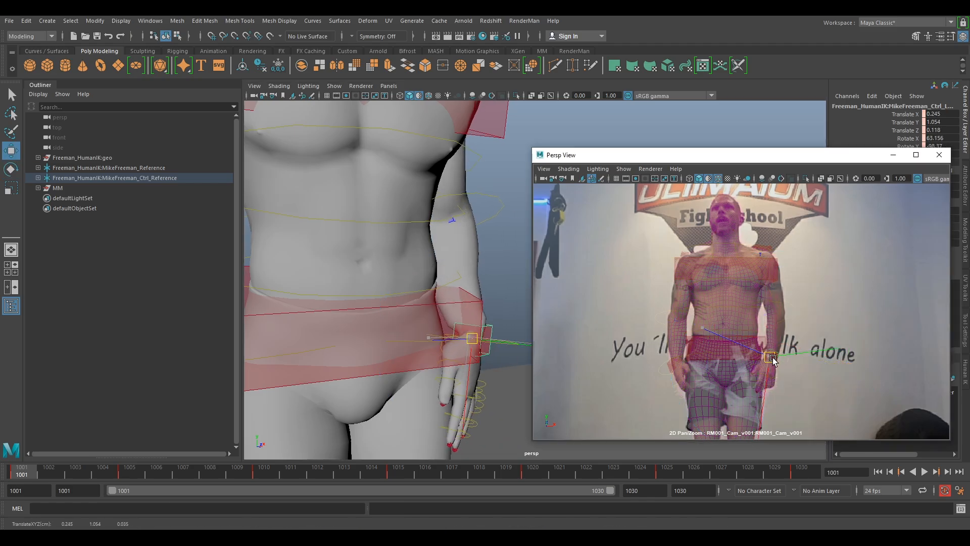
Undo the last left shoulder rotation and rotate the left shoulder effector to about -58.1 in X and 77.5 in Y
{"action": "left_click", "coordinate": [479, 249], "text": "alt"}
{"action": "middle_click_drag", "start_coordinate": [478, 249], "coordinate": [425, 405], "text": "alt"}
{"action": "right_click_drag", "start_coordinate": [425, 405], "coordinate": [403, 310], "text": "alt"}
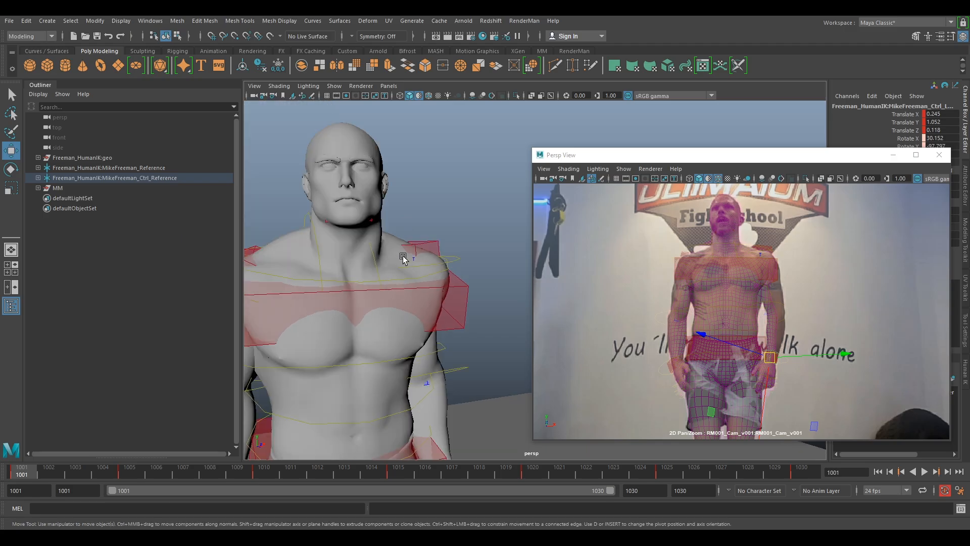
{"action": "key", "text": "e"}
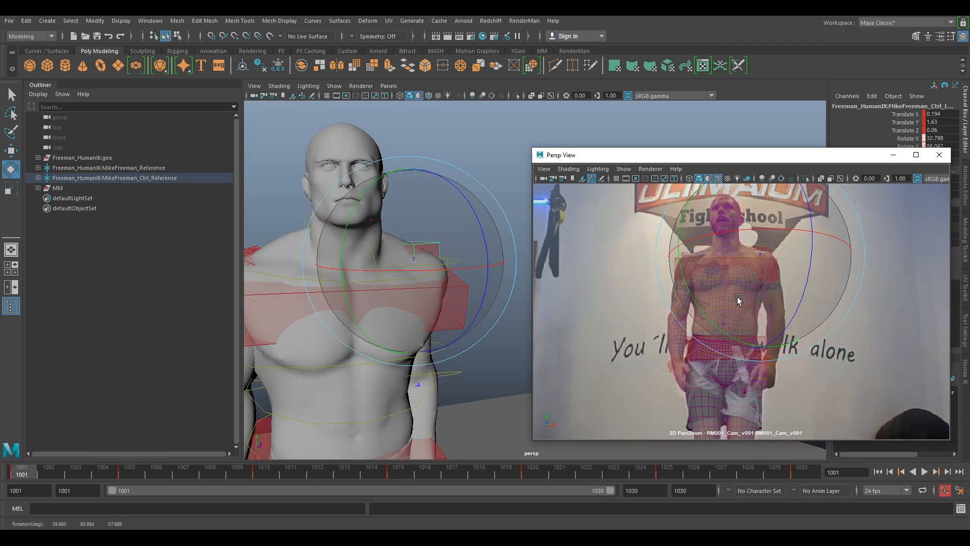
{"action": "key", "text": "ctrl+z"}
{"action": "left_click_drag", "start_coordinate": [431, 271], "coordinate": [299, 312]}
{"action": "middle_click_drag", "start_coordinate": [355, 299], "coordinate": [362, 319], "text": "alt"}
{"action": "right_click_drag", "start_coordinate": [362, 319], "coordinate": [426, 320], "text": "alt"}
{"action": "key", "text": "w"}
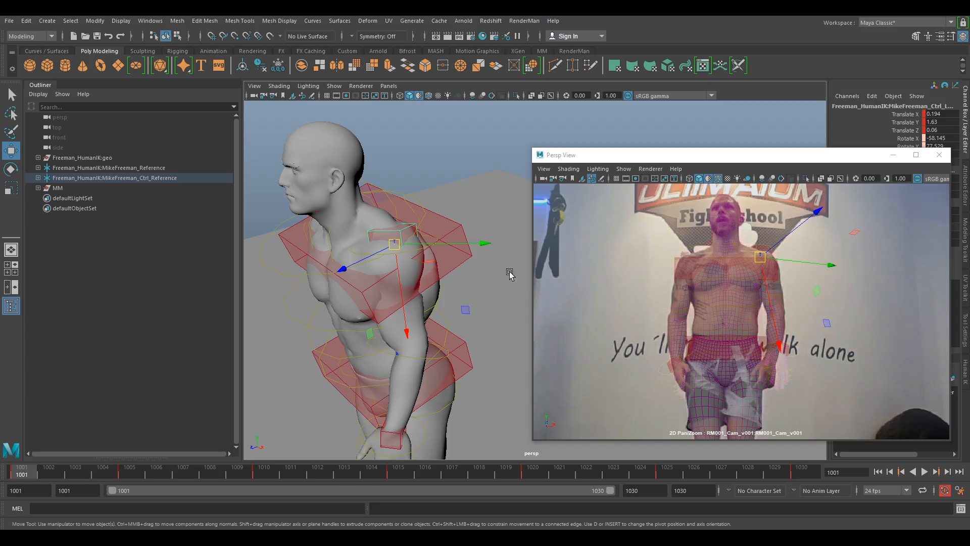
Adjust the chest effector's rotation slightly and shift it forward to about 0.058 in Translate Z
{"action": "left_click", "coordinate": [430, 256]}
{"action": "left_click", "coordinate": [421, 250]}
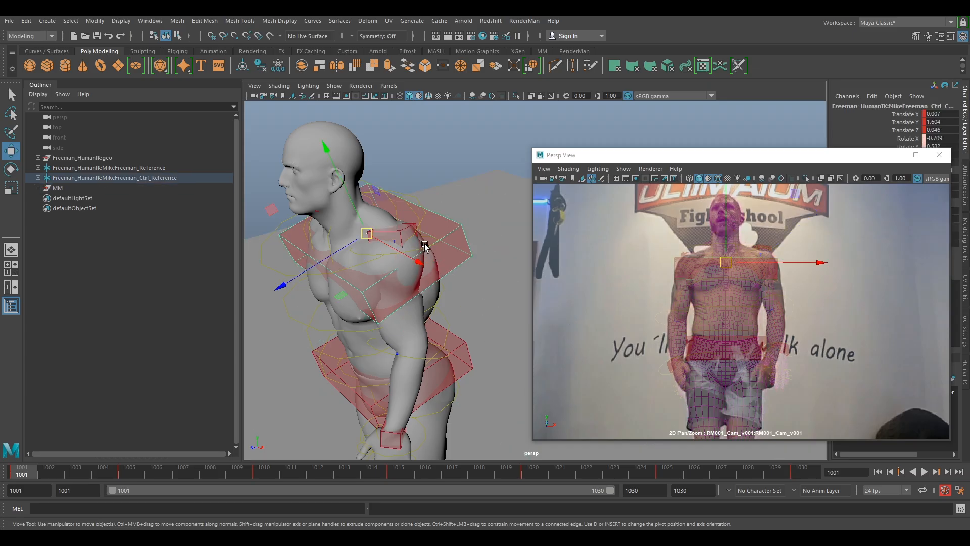
{"action": "left_click_drag", "start_coordinate": [486, 197], "coordinate": [556, 164], "text": "alt"}
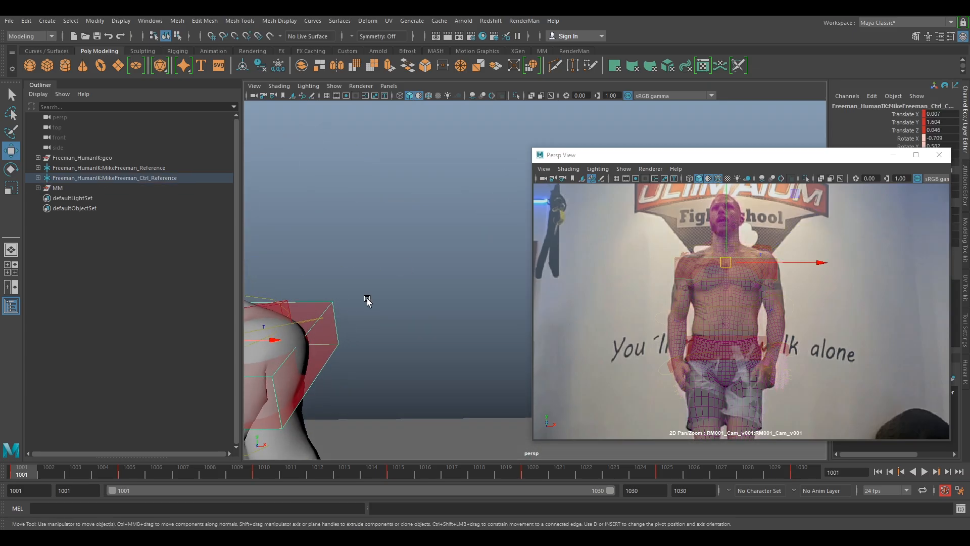
{"action": "middle_click_drag", "start_coordinate": [369, 304], "coordinate": [457, 274], "text": "alt"}
{"action": "left_click", "coordinate": [459, 273]}
{"action": "left_click", "coordinate": [407, 288]}
{"action": "key", "text": "e"}
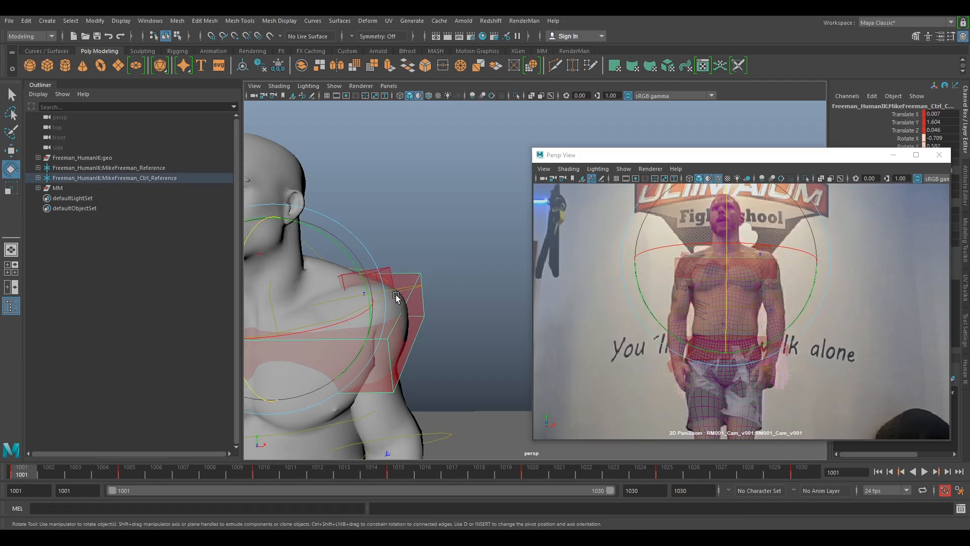
{"action": "middle_click_drag", "start_coordinate": [396, 297], "coordinate": [481, 314], "text": "alt"}
{"action": "left_click_drag", "start_coordinate": [427, 325], "coordinate": [433, 328]}
{"action": "left_click", "coordinate": [500, 276]}
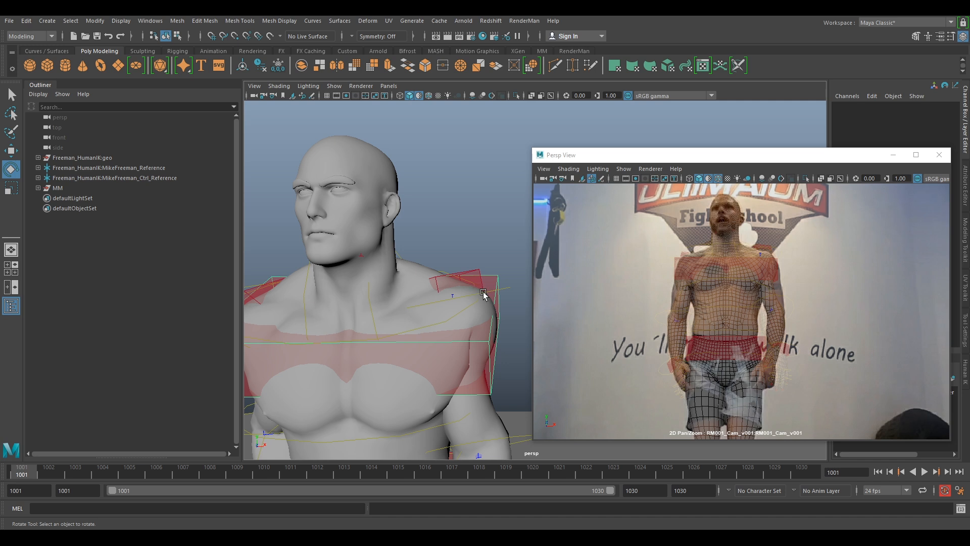
{"action": "left_click", "coordinate": [483, 294]}
{"action": "key", "text": "w"}
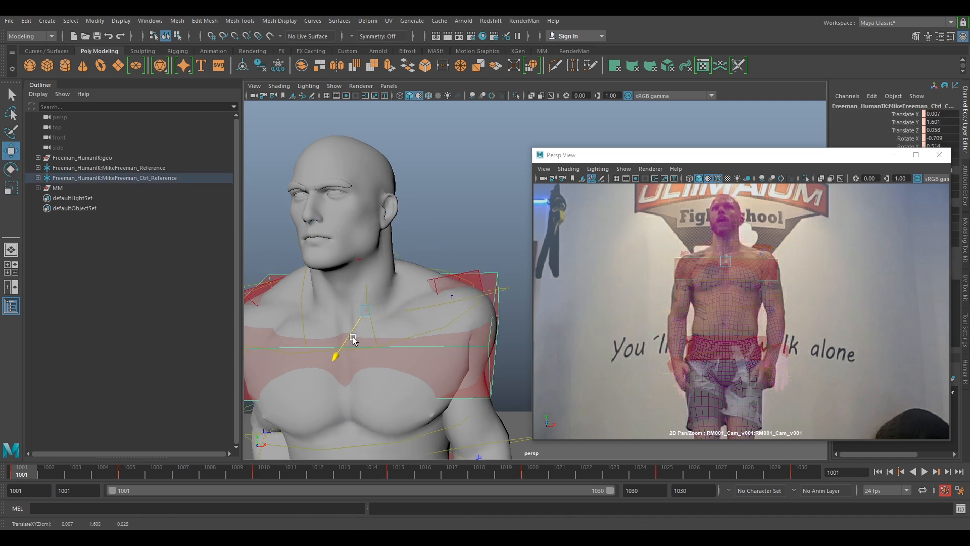
Rotate the left shoulder effector again and nudge the left wrist effector outward to fit the fighter's arm
{"action": "left_click", "coordinate": [470, 275]}
{"action": "key", "text": "e"}
{"action": "left_click_drag", "start_coordinate": [463, 299], "coordinate": [384, 354]}
{"action": "scroll", "coordinate": [437, 302], "scroll_direction": "up", "scroll_amount": 3}
{"action": "left_click", "coordinate": [418, 303]}
{"action": "key", "text": "w"}
{"action": "left_click_drag", "start_coordinate": [769, 355], "coordinate": [774, 357]}
Undo the last left arm adjustment and rotate the arm effector to fit the fighter's forearm in the camera view
{"action": "left_click_drag", "start_coordinate": [513, 340], "coordinate": [340, 261], "text": "alt"}
{"action": "left_click", "coordinate": [325, 245]}
{"action": "mouse_move", "coordinate": [775, 316]}
{"action": "left_mouse_down"}
{"action": "mouse_move", "coordinate": [787, 314]}
{"action": "mouse_move", "coordinate": [762, 322]}
{"action": "left_mouse_up"}
{"action": "key", "text": "e"}
{"action": "key", "text": "ctrl+z"}
{"action": "left_click_drag", "start_coordinate": [339, 315], "coordinate": [257, 310]}
{"action": "mouse_move", "coordinate": [795, 327]}
{"action": "left_mouse_down"}
{"action": "mouse_move", "coordinate": [782, 366]}
{"action": "mouse_move", "coordinate": [746, 350]}
{"action": "mouse_move", "coordinate": [749, 364]}
{"action": "left_mouse_up"}
Rotate the left wrist effector to about 15.9 in X and -111.1 in Y, and move it to about 0.274, 1.057, 0.074
{"action": "left_click_drag", "start_coordinate": [442, 343], "coordinate": [390, 329], "text": "alt"}
{"action": "scroll", "coordinate": [444, 326], "scroll_direction": "up", "scroll_amount": 2}
{"action": "scroll", "coordinate": [425, 351], "scroll_direction": "up", "scroll_amount": 2}
{"action": "middle_click_drag", "start_coordinate": [390, 329], "coordinate": [452, 305], "text": "alt"}
{"action": "left_click_drag", "start_coordinate": [489, 339], "coordinate": [503, 324], "text": "alt"}
{"action": "left_click", "coordinate": [474, 331]}
{"action": "left_click", "coordinate": [415, 301]}
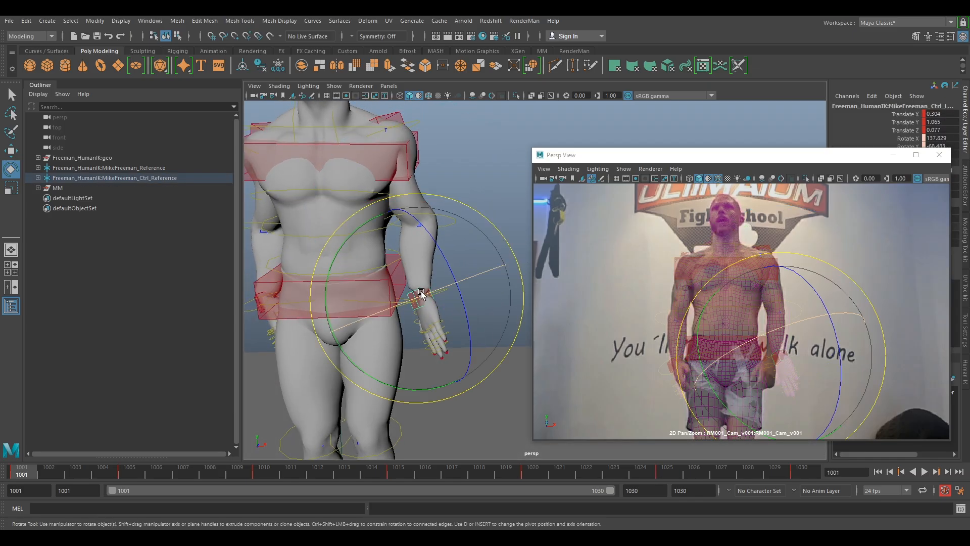
{"action": "left_click_drag", "start_coordinate": [436, 292], "coordinate": [472, 303]}
{"action": "left_click_drag", "start_coordinate": [809, 399], "coordinate": [781, 395]}
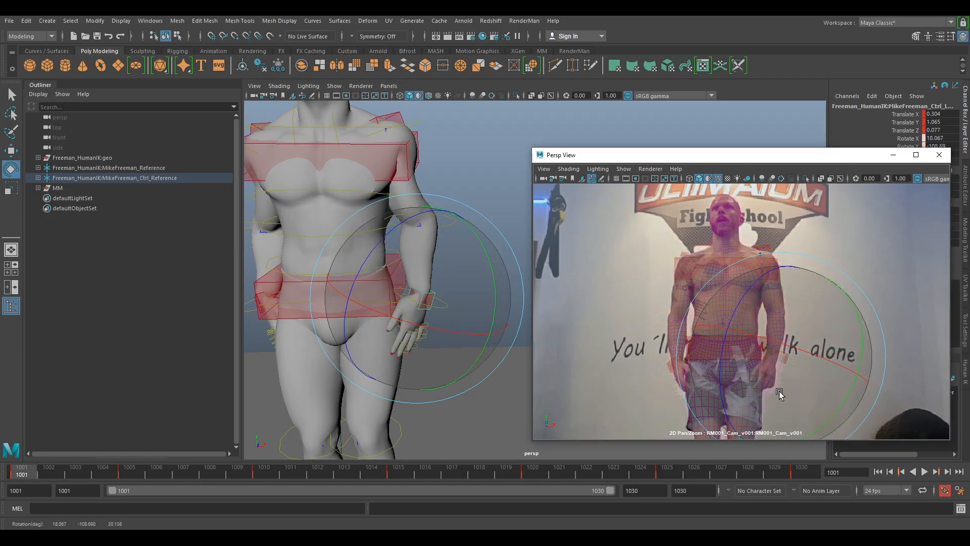
{"action": "key", "text": "w"}
{"action": "left_click_drag", "start_coordinate": [781, 357], "coordinate": [774, 358]}
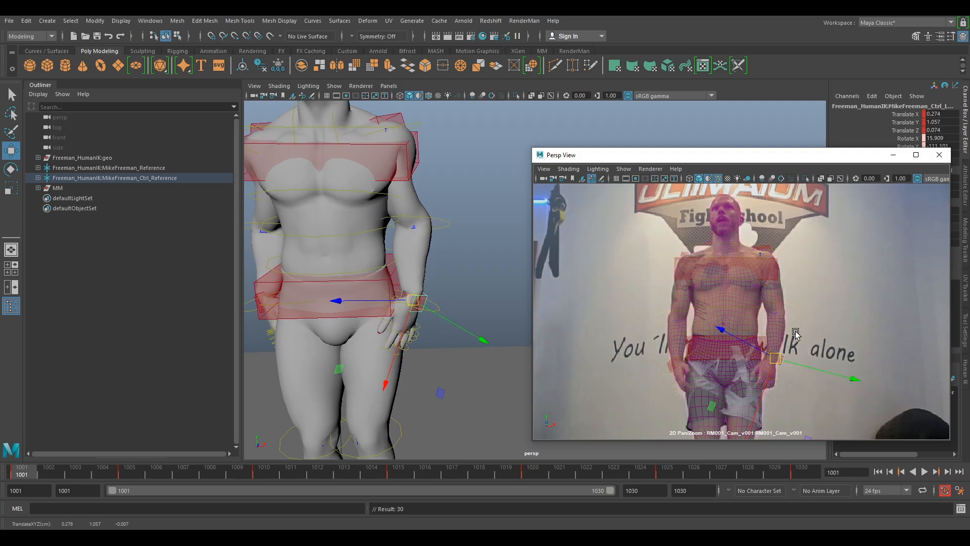
Play back the animation in the full camera view and scrub the timeline to frame 1017
{"action": "scroll", "coordinate": [834, 335], "scroll_direction": "down", "scroll_amount": 4}
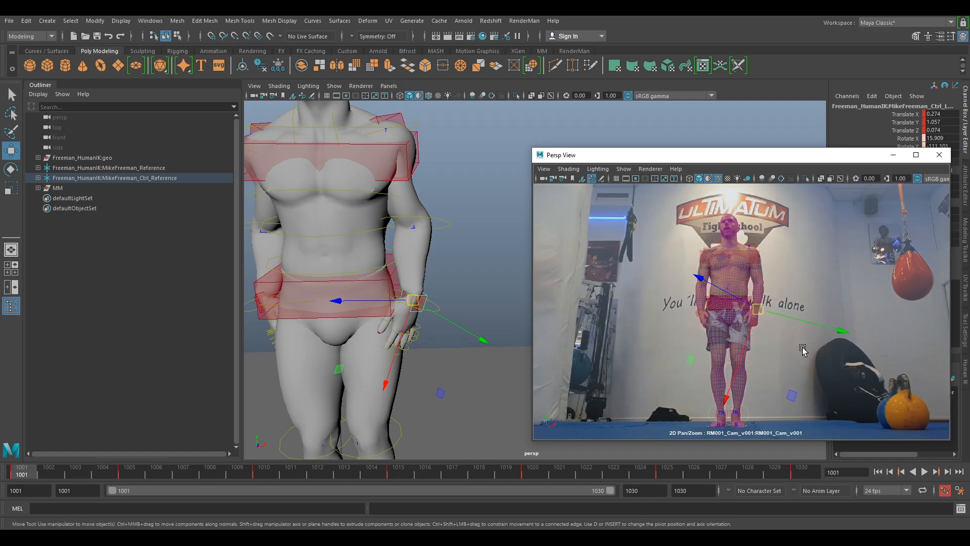
{"action": "scroll", "coordinate": [803, 350], "scroll_direction": "down", "scroll_amount": 3}
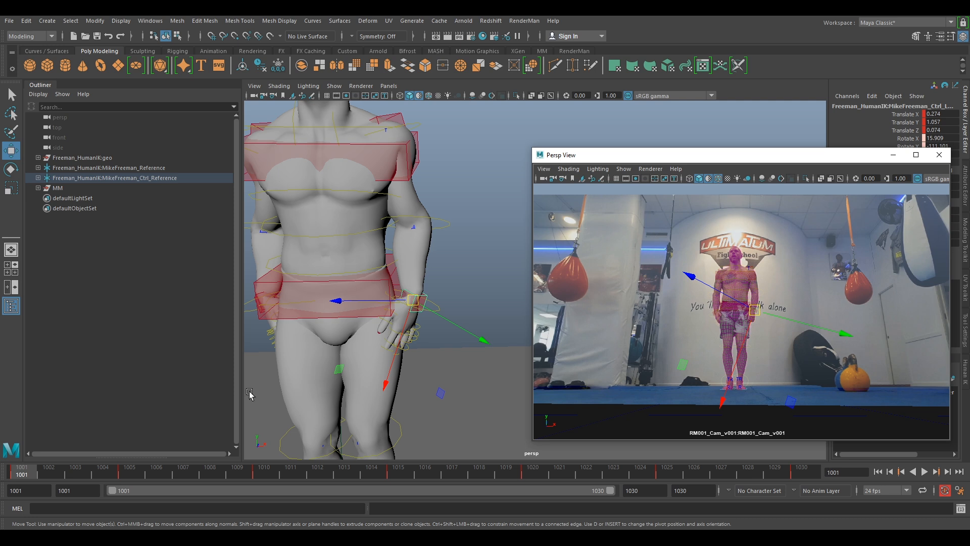
{"action": "key", "text": "alt+v"}
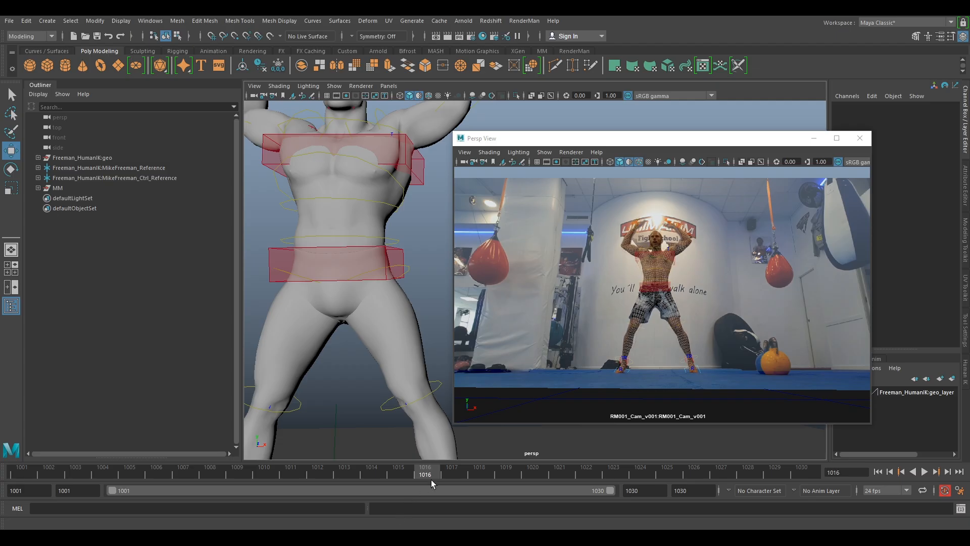
{"action": "left_click_drag", "start_coordinate": [432, 478], "coordinate": [453, 474]}
Select the hips effector and compare the hips with the fighter's shorts at frames 1017 and 1030
{"action": "key", "text": "backslash"}
{"action": "right_click_drag", "start_coordinate": [561, 316], "coordinate": [748, 358]}
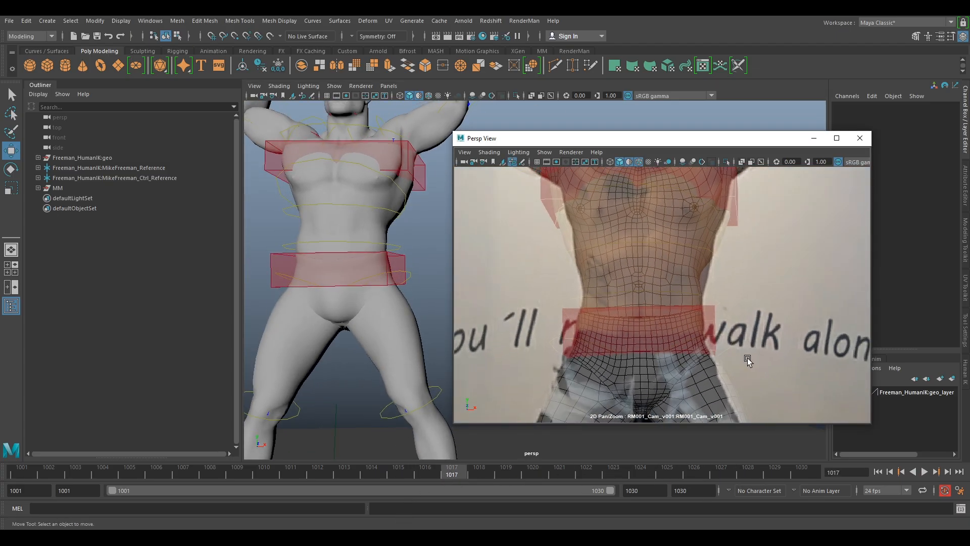
{"action": "middle_click_drag", "start_coordinate": [748, 359], "coordinate": [732, 322]}
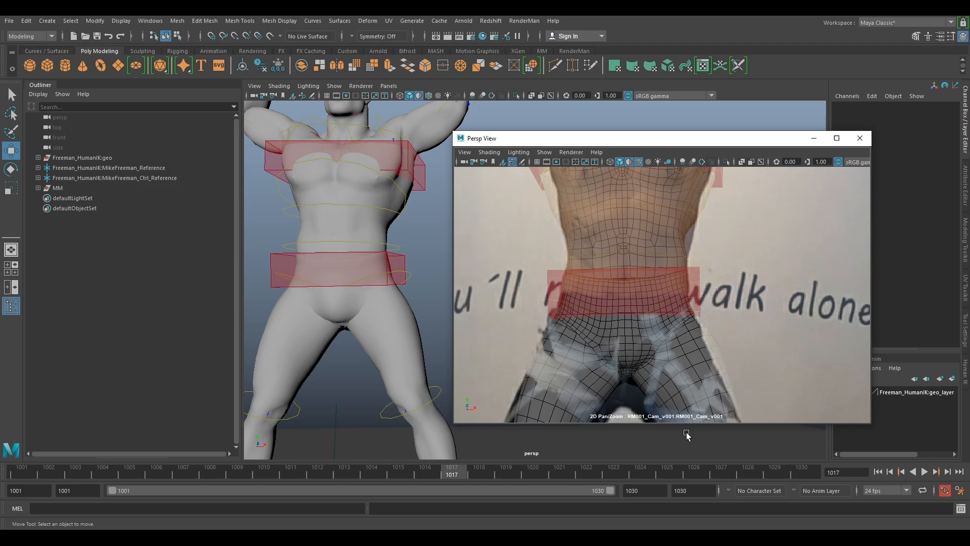
{"action": "left_click", "coordinate": [380, 268]}
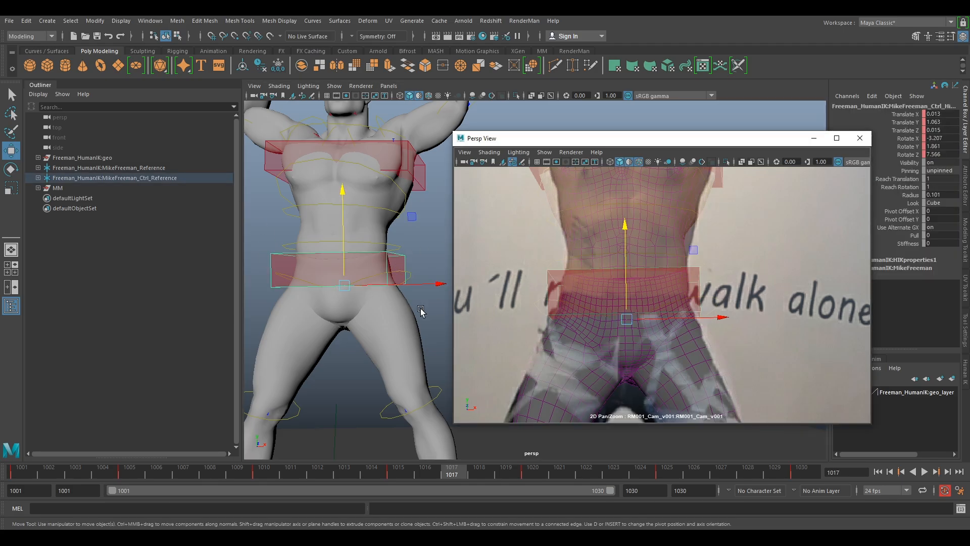
{"action": "key", "text": "backslash"}
{"action": "left_click_drag", "start_coordinate": [511, 478], "coordinate": [834, 473]}
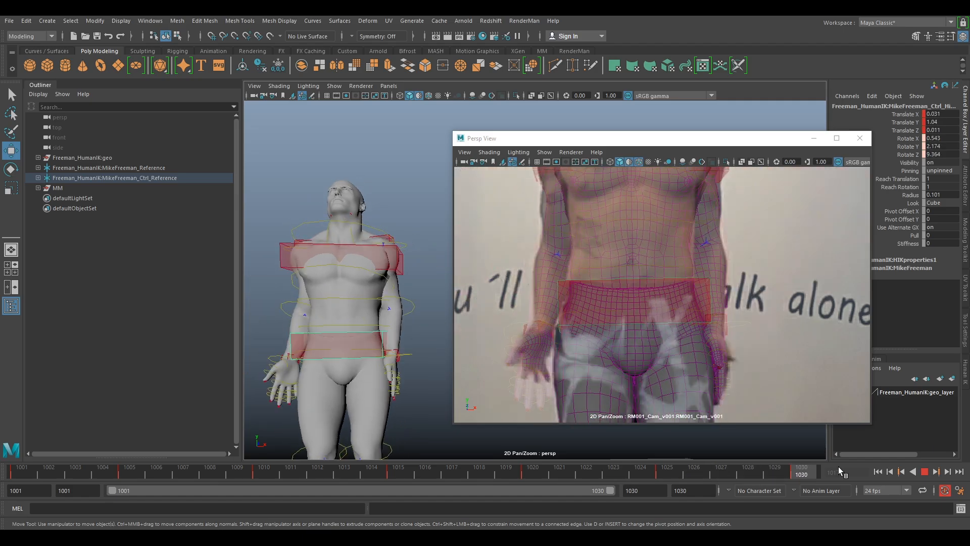
{"action": "scroll", "coordinate": [804, 351], "scroll_direction": "down", "scroll_amount": 5}
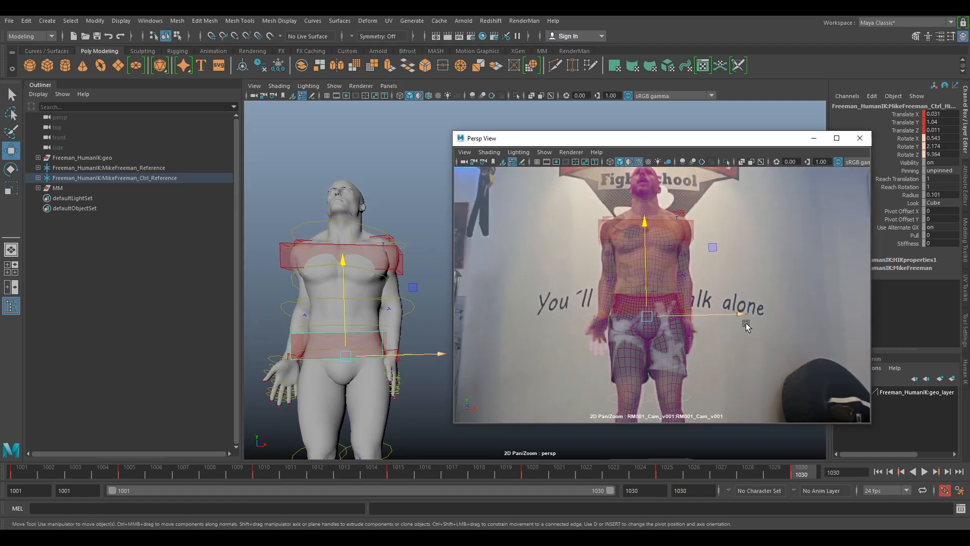
Step back through the keyed poses to frame 1005, comparing the character's body with the fighter in the footage
{"action": "mouse_move", "coordinate": [797, 476]}
{"action": "left_mouse_down"}
{"action": "mouse_move", "coordinate": [648, 475]}
{"action": "mouse_move", "coordinate": [787, 478]}
{"action": "left_mouse_up"}
{"action": "key", "text": "comma"}
{"action": "key", "text": "period"}
{"action": "key", "text": "comma"}
{"action": "key", "text": "comma"}
{"action": "key", "text": "comma"}
{"action": "key", "text": "comma"}
{"action": "key", "text": "period"}
{"action": "key", "text": "period"}
{"action": "key", "text": "period"}
{"action": "key", "text": "comma"}
{"action": "key", "text": "comma"}
{"action": "key", "text": "comma"}
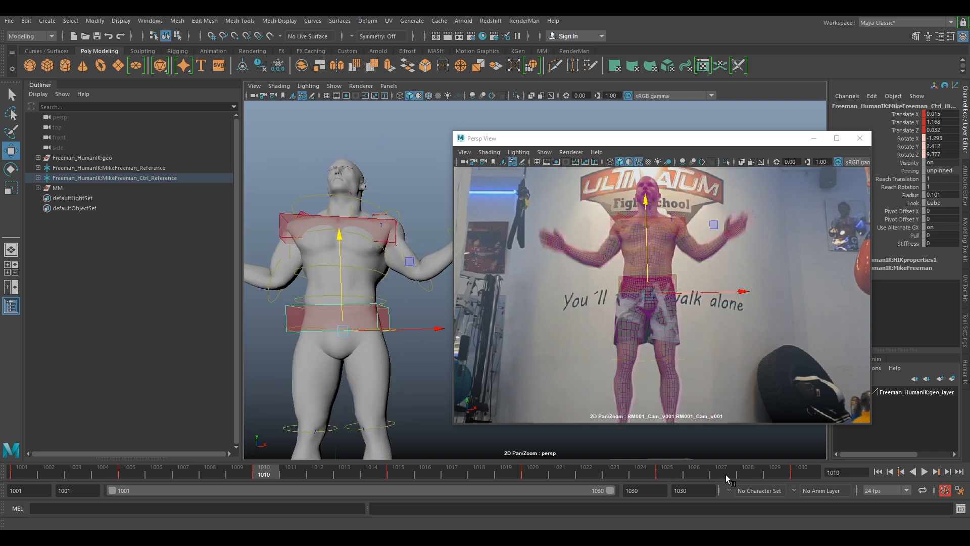
{"action": "key", "text": "comma"}
{"action": "key", "text": "comma"}
{"action": "key", "text": "period"}
{"action": "scroll", "coordinate": [671, 324], "scroll_direction": "up", "scroll_amount": 3}
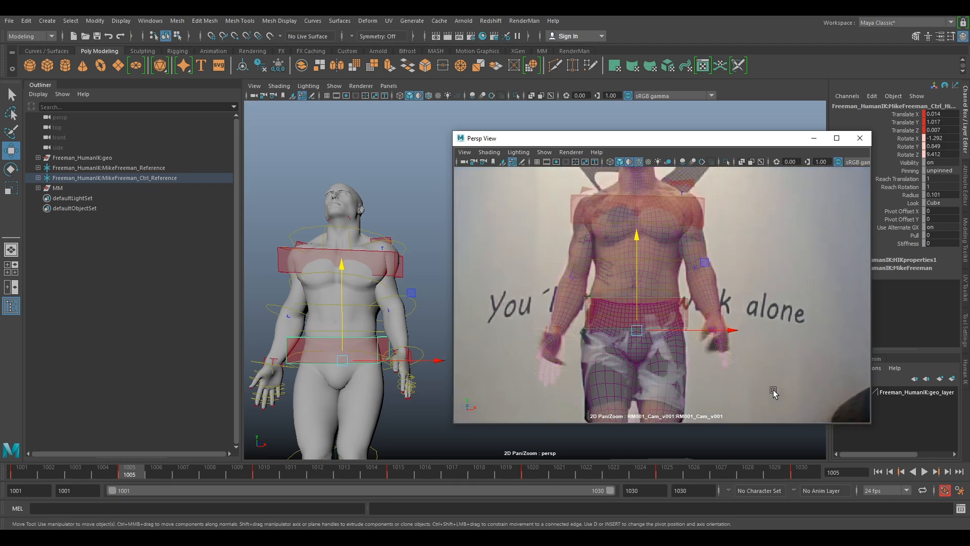
Flip back and forth between neighbouring keyframes up to frame 1015 to examine how consistently the hips follow the fighter's waistline
{"action": "key", "text": "comma"}
{"action": "key", "text": "period"}
{"action": "key", "text": "comma"}
{"action": "key", "text": "period"}
{"action": "key", "text": "period"}
{"action": "key", "text": "comma"}
{"action": "key", "text": "period"}
{"action": "key", "text": "comma"}
{"action": "key", "text": "period"}
{"action": "key", "text": "comma"}
{"action": "key", "text": "period"}
{"action": "key", "text": "comma"}
{"action": "key", "text": "period"}
{"action": "key", "text": "comma"}
{"action": "key", "text": "period"}
{"action": "key", "text": "period"}
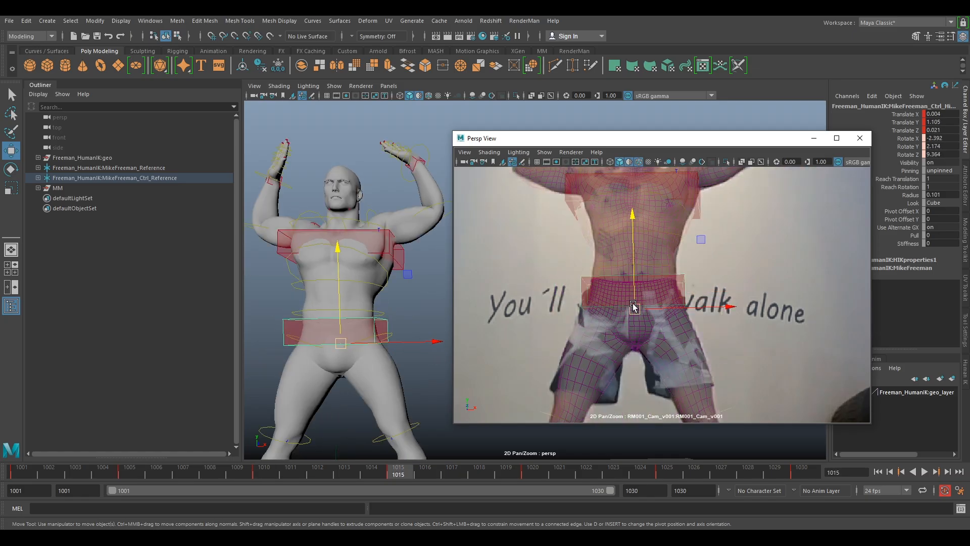
Flip between frames 1020 and 1025 to examine how the character's hips line up with the waistband of the fighter's shorts
{"action": "key", "text": "period"}
{"action": "key", "text": "period"}
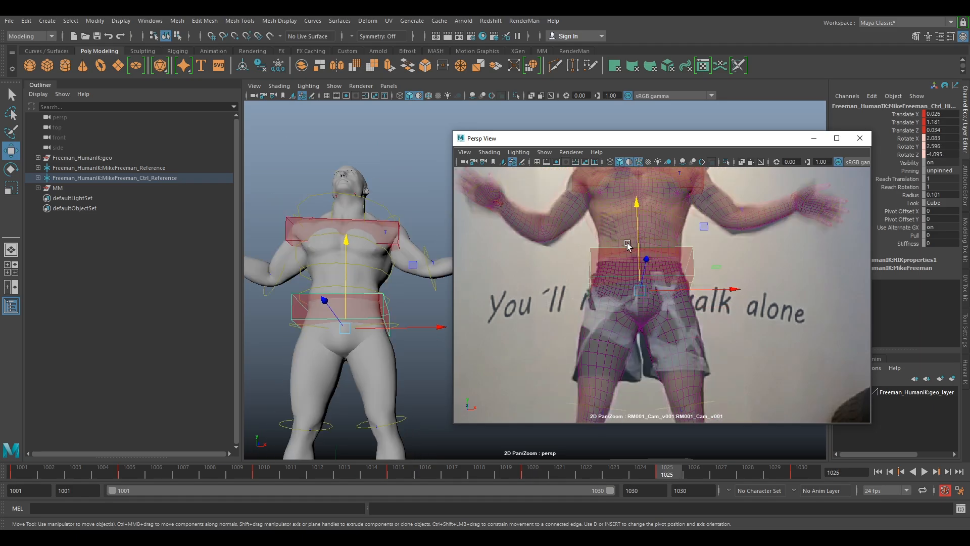
{"action": "key", "text": "comma"}
{"action": "key", "text": "period"}
{"action": "scroll", "coordinate": [693, 300], "scroll_direction": "up", "scroll_amount": 3}
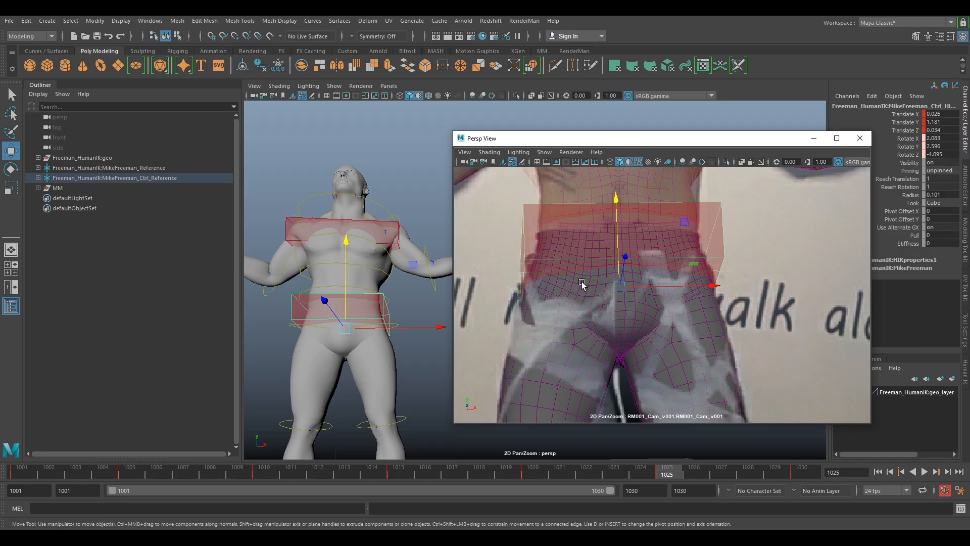
{"action": "scroll", "coordinate": [688, 267], "scroll_direction": "down", "scroll_amount": 2}
{"action": "scroll", "coordinate": [669, 258], "scroll_direction": "up", "scroll_amount": 3}
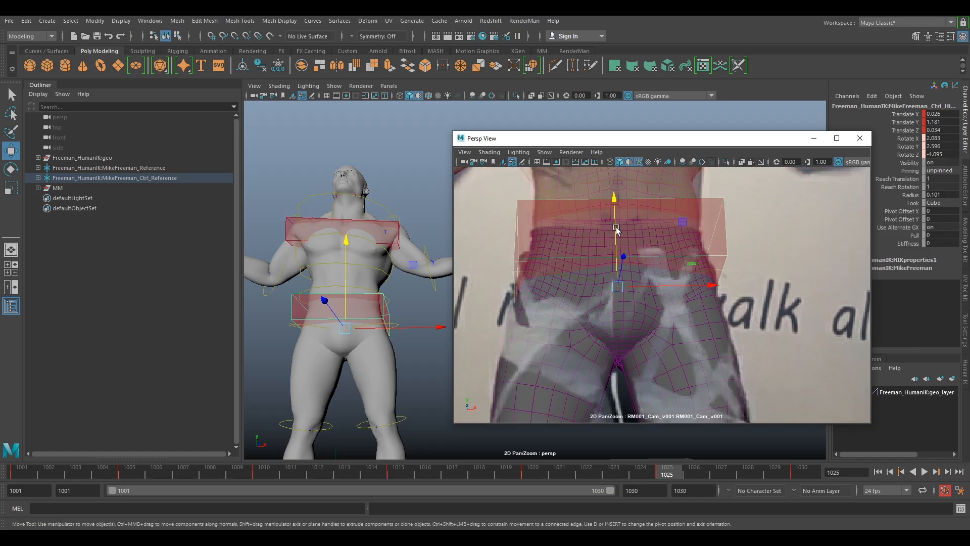
{"action": "key", "text": "comma"}
{"action": "key", "text": "period"}
{"action": "key", "text": "comma"}
{"action": "key", "text": "period"}
Compare the hips at frames 1025 and 1030, and lower the hips effector at frame 1025 to Translate Y 1.171
{"action": "key", "text": "period"}
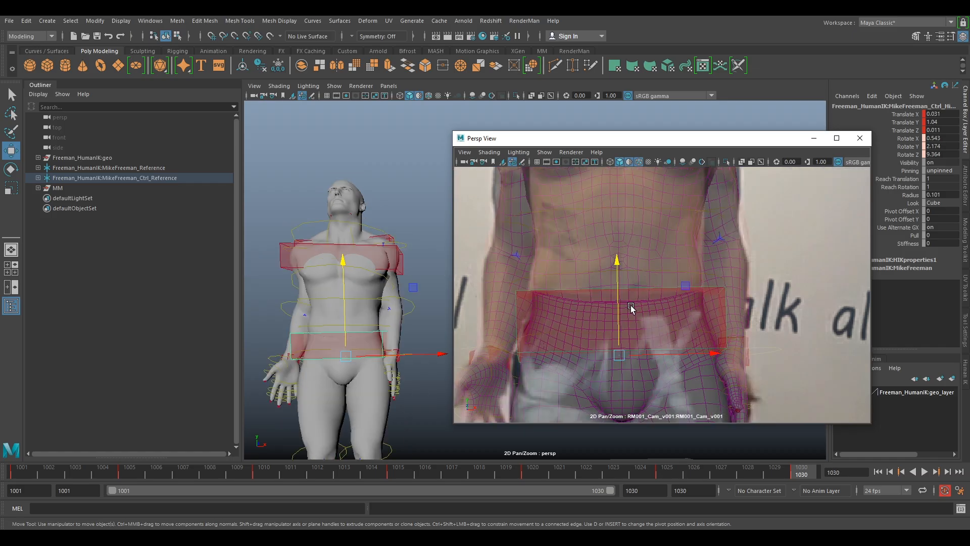
{"action": "key", "text": "comma"}
{"action": "key", "text": "period"}
{"action": "key", "text": "comma"}
{"action": "key", "text": "period"}
{"action": "key", "text": "comma"}
{"action": "key", "text": "period"}
{"action": "key", "text": "comma"}
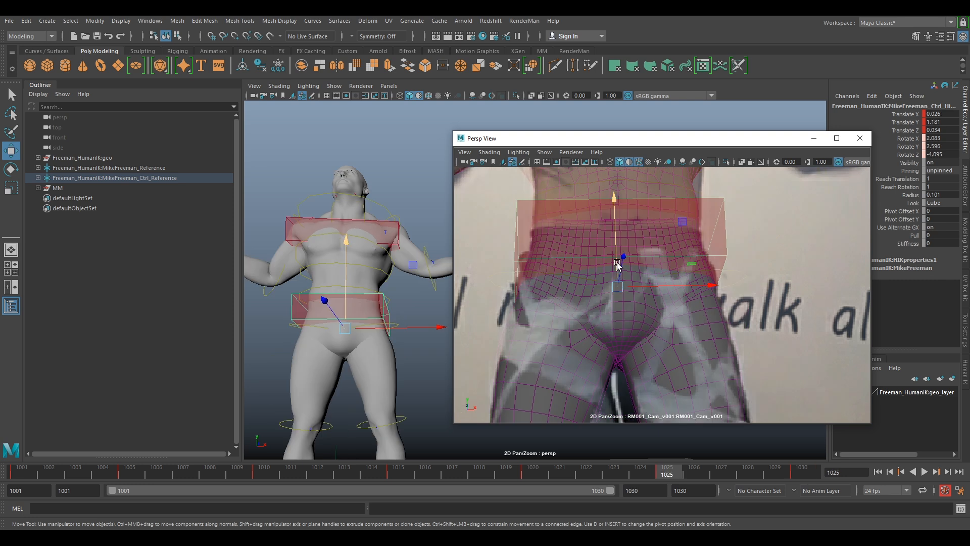
{"action": "left_click_drag", "start_coordinate": [615, 247], "coordinate": [616, 257]}
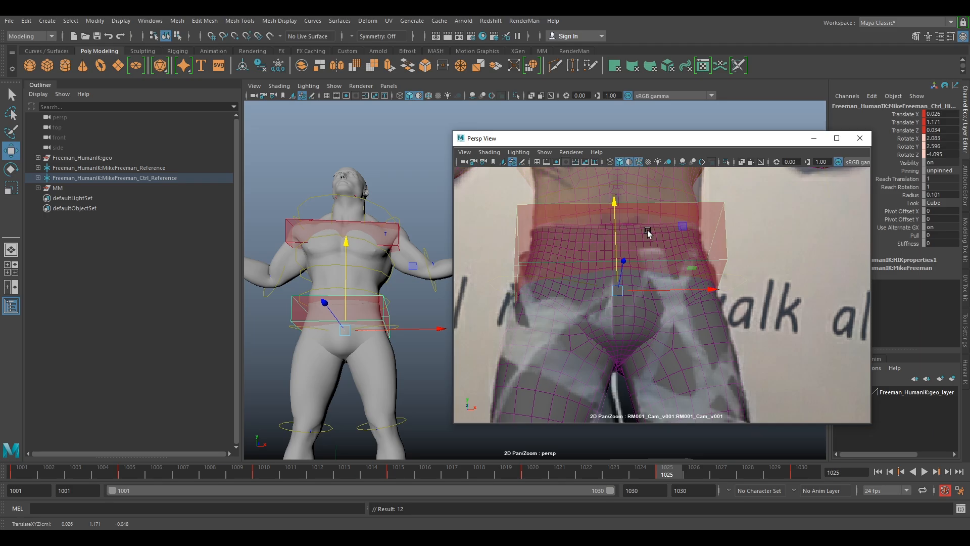
Move the hips effector at frame 1030 to Translate Y 1.045 and compare it with the neighbouring keyframes
{"action": "key", "text": "period"}
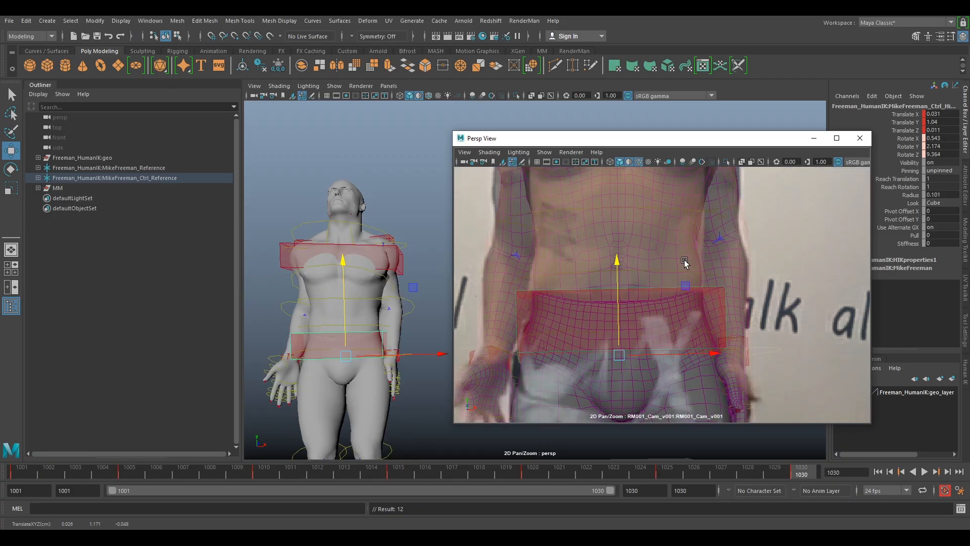
{"action": "left_click_drag", "start_coordinate": [623, 303], "coordinate": [664, 312]}
{"action": "key", "text": "comma"}
{"action": "key", "text": "comma"}
{"action": "key", "text": "period"}
Adjust the hips effector's Translate Y to 1.014 at frame 1020, 1.107 at frame 1015 and 1.174 at frame 1010
{"action": "key", "text": "comma"}
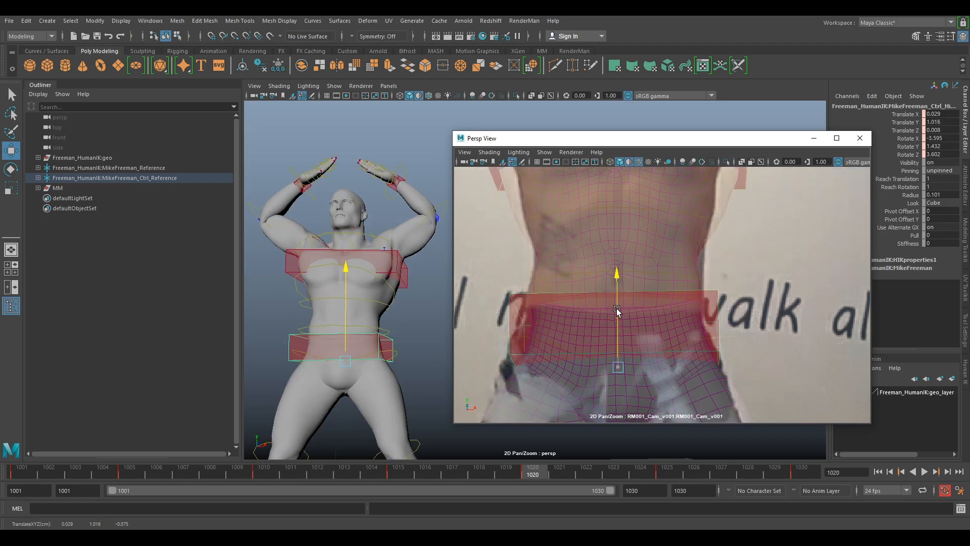
{"action": "key", "text": "comma"}
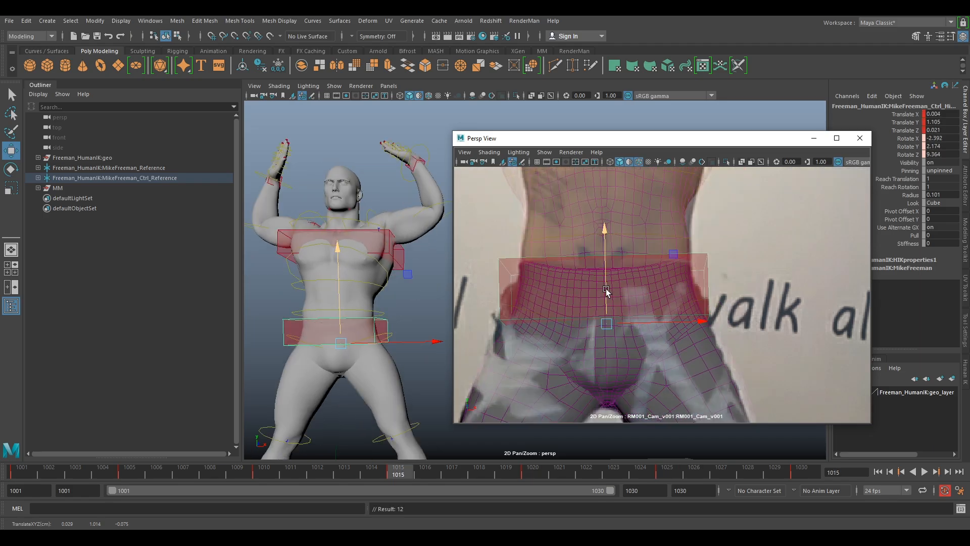
{"action": "key", "text": "comma"}
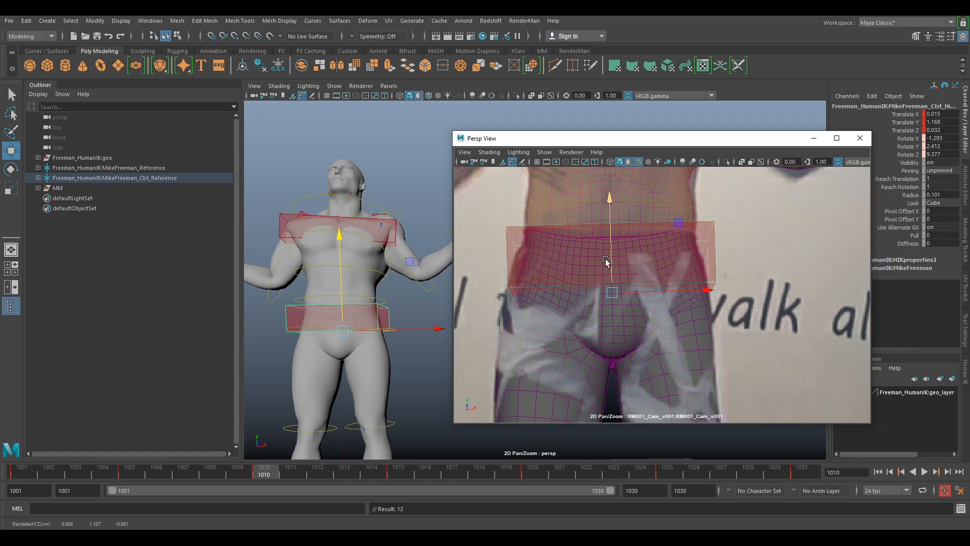
{"action": "left_click_drag", "start_coordinate": [612, 264], "coordinate": [608, 261]}
{"action": "key", "text": "comma"}
{"action": "key", "text": "comma"}
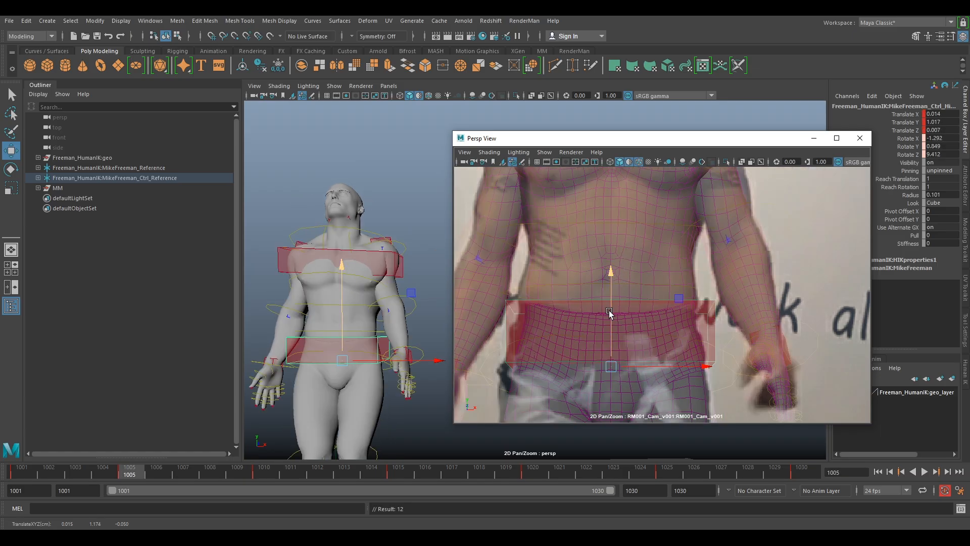
Return to frame 1025 and lower the hips effector slightly to Translate Y 1.169
{"action": "key", "text": "period"}
{"action": "key", "text": "period"}
{"action": "key", "text": "period"}
{"action": "key", "text": "period"}
{"action": "key", "text": "period"}
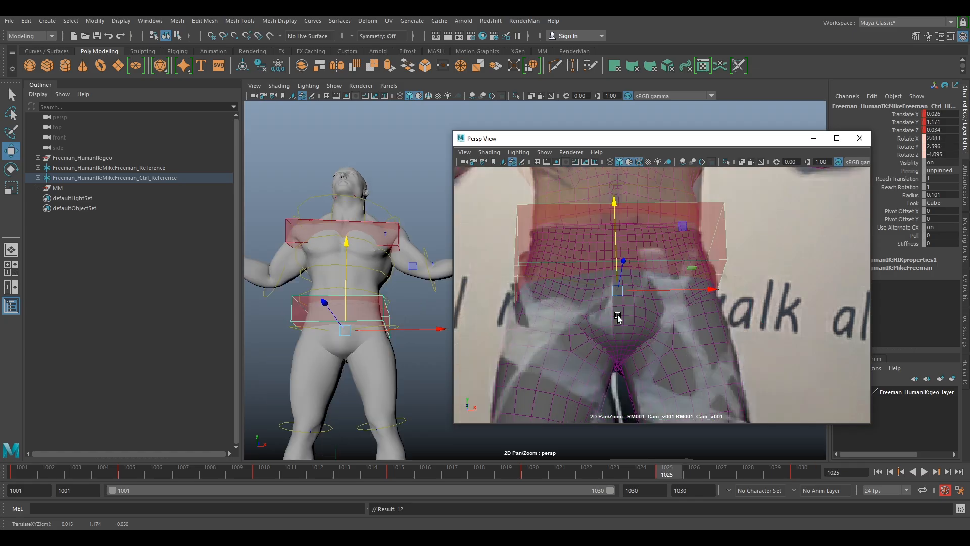
{"action": "left_click_drag", "start_coordinate": [617, 251], "coordinate": [616, 253]}
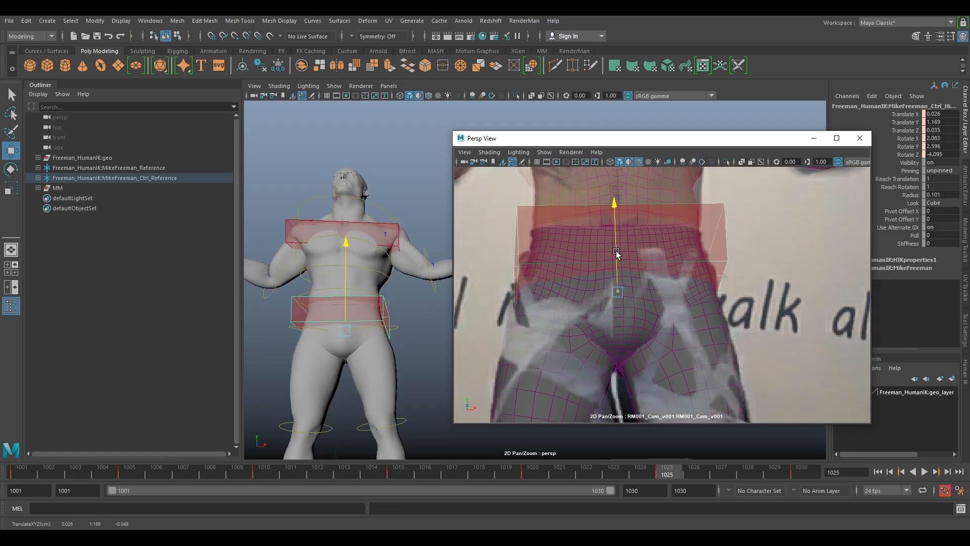
Step through the keyed poses to frame 1030, comparing the character's upper body and head with the fighter
{"action": "right_click_drag", "start_coordinate": [779, 301], "coordinate": [638, 187]}
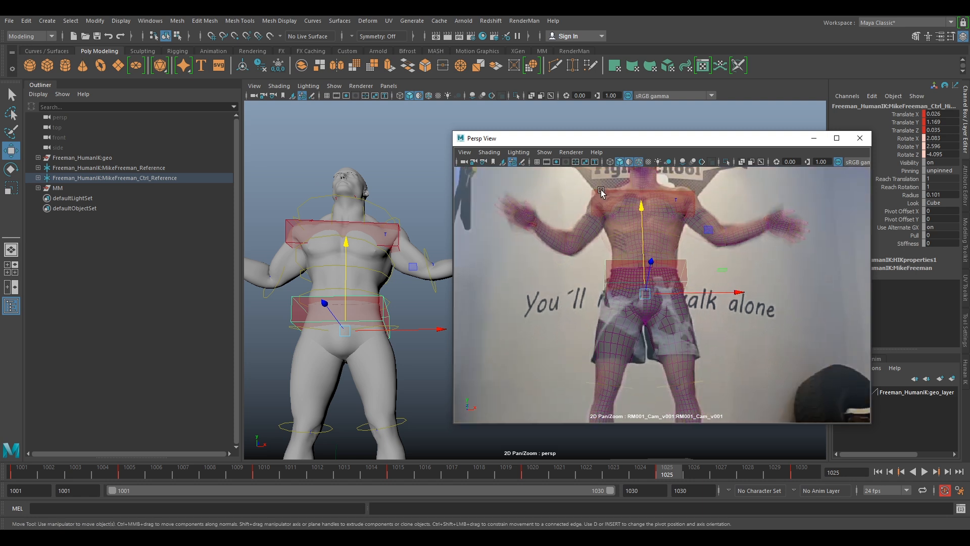
{"action": "middle_click_drag", "start_coordinate": [637, 184], "coordinate": [634, 236]}
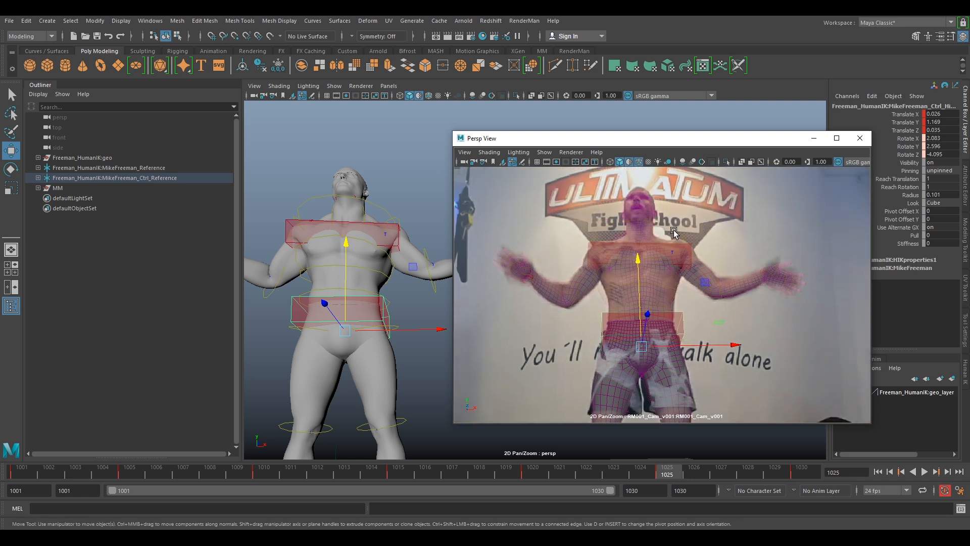
{"action": "key", "text": "period"}
{"action": "key", "text": "period"}
{"action": "key", "text": "period"}
{"action": "key", "text": "period"}
{"action": "key", "text": "period"}
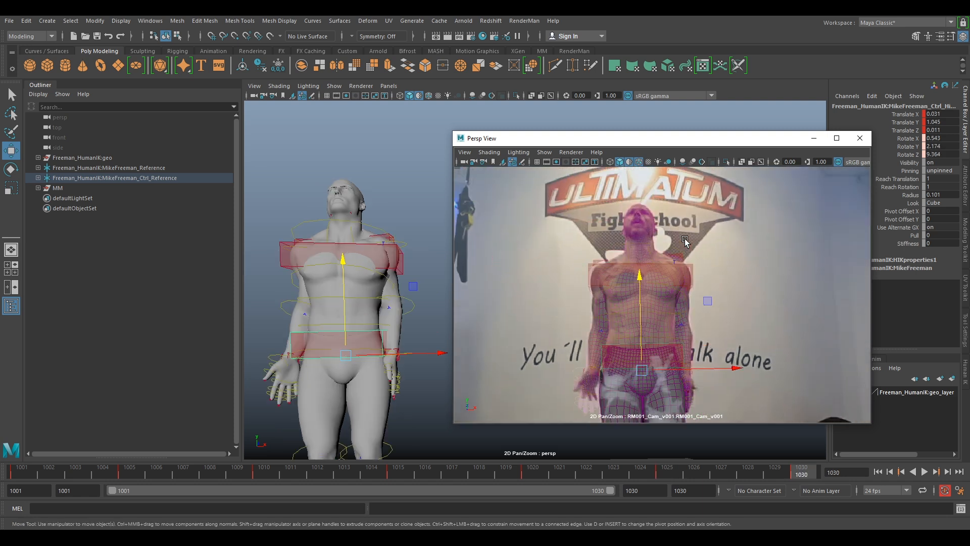
Select the head effector at frame 1030 and rotate it to match the fighter's head tilt
{"action": "right_click_drag", "start_coordinate": [703, 223], "coordinate": [776, 323]}
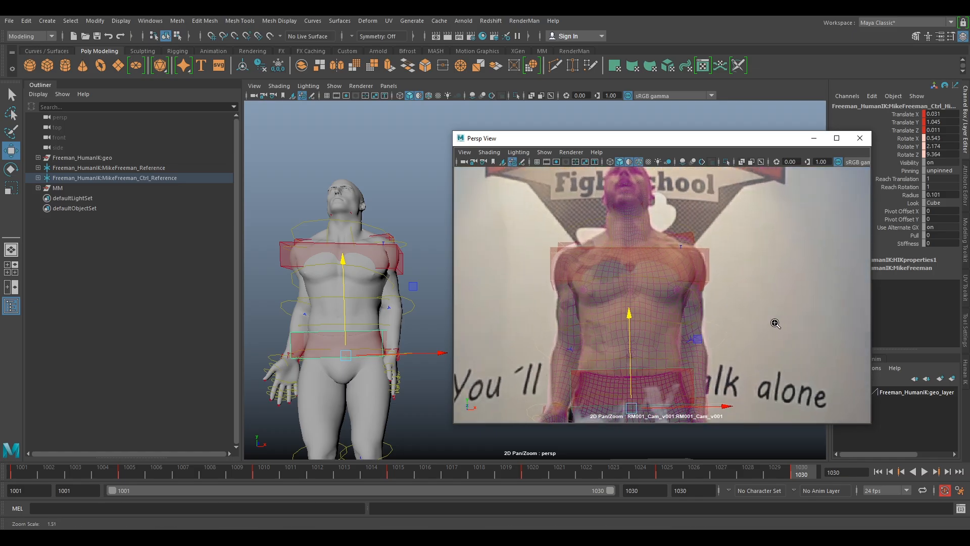
{"action": "middle_click_drag", "start_coordinate": [736, 272], "coordinate": [755, 361]}
{"action": "right_click_drag", "start_coordinate": [599, 202], "coordinate": [664, 273]}
{"action": "left_click", "coordinate": [635, 278]}
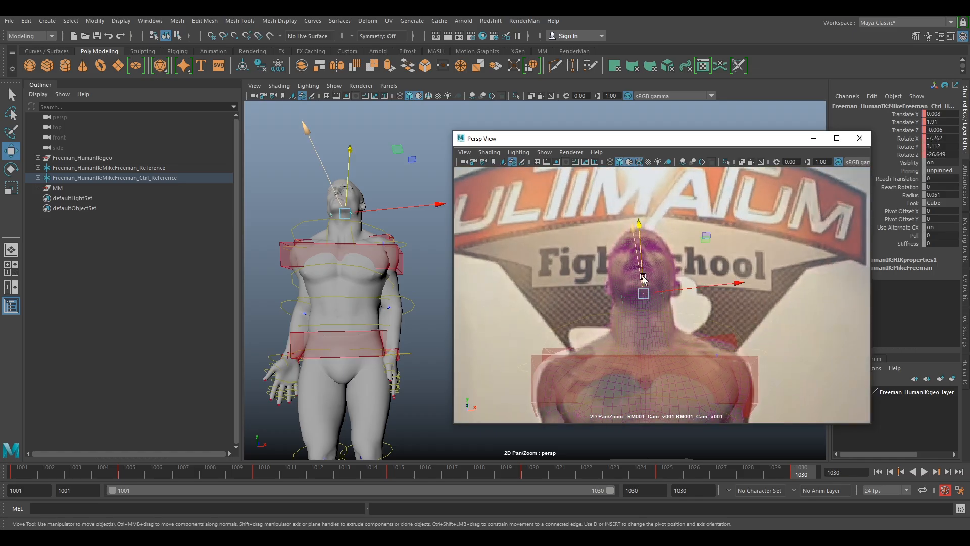
{"action": "key", "text": "e"}
{"action": "left_click_drag", "start_coordinate": [636, 279], "coordinate": [637, 284]}
Rotate the chest effector at frame 1030 to Rotate Z 12.825 and refine the head rotation to -8.284, 2.055, -26.932
{"action": "left_click", "coordinate": [645, 348]}
{"action": "mouse_move", "coordinate": [644, 350]}
{"action": "left_mouse_down"}
{"action": "mouse_move", "coordinate": [644, 364]}
{"action": "mouse_move", "coordinate": [640, 356]}
{"action": "left_mouse_up"}
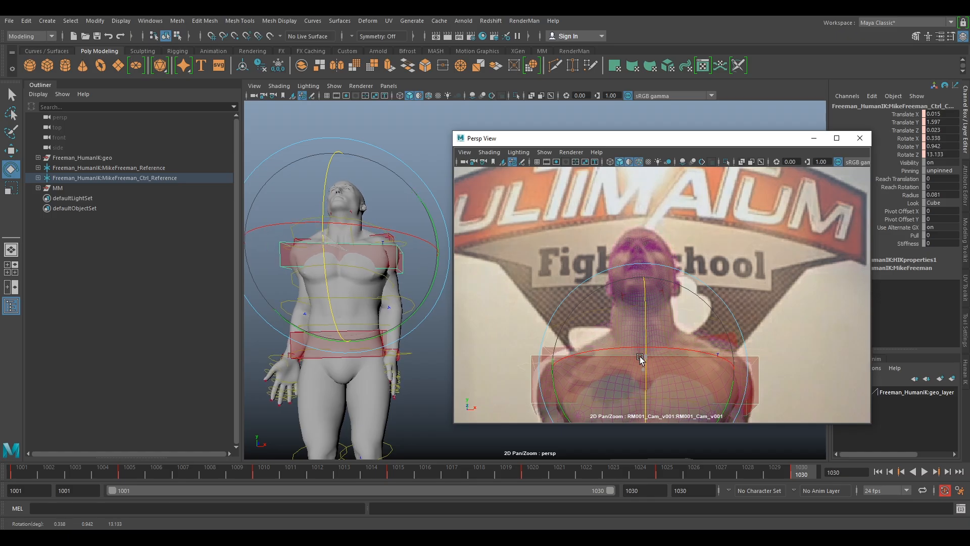
{"action": "left_click", "coordinate": [648, 247]}
{"action": "left_click", "coordinate": [645, 295]}
{"action": "left_click_drag", "start_coordinate": [636, 289], "coordinate": [630, 289]}
{"action": "right_click_drag", "start_coordinate": [769, 336], "coordinate": [689, 258]}
{"action": "middle_click_drag", "start_coordinate": [723, 311], "coordinate": [722, 274]}
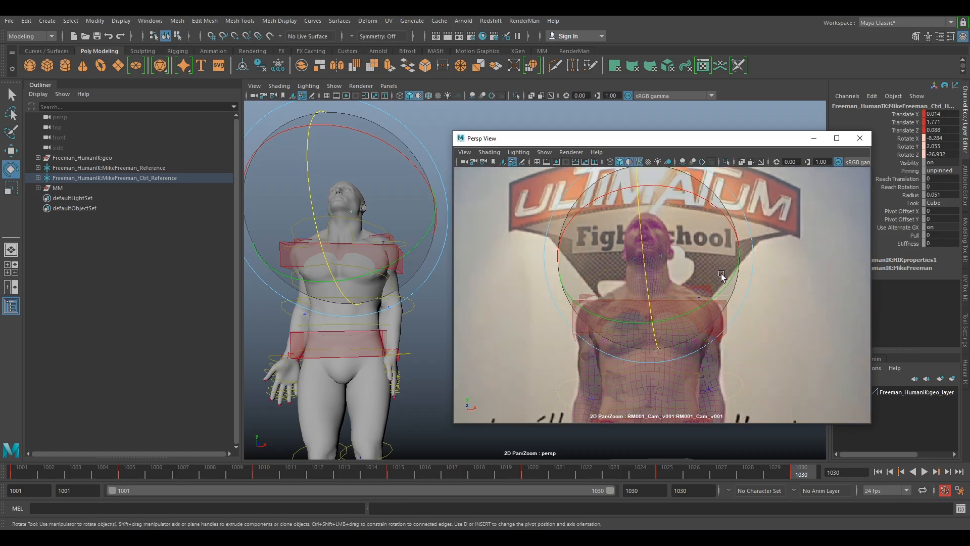
Rotate the head effector at frame 1025 to -7.691, 0.389, -22.209 to match the fighter's head, and select the chest effector
{"action": "key", "text": "comma"}
{"action": "left_click_drag", "start_coordinate": [658, 273], "coordinate": [633, 262]}
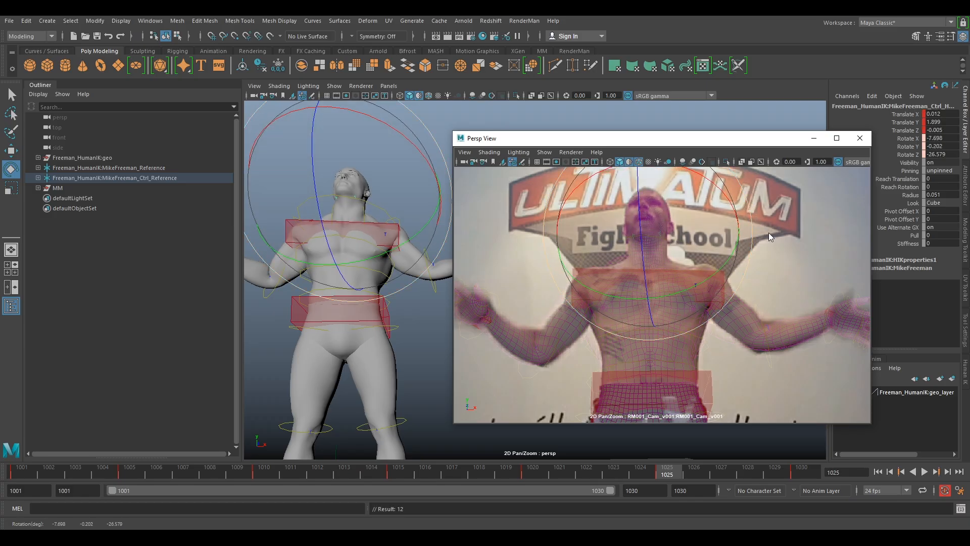
{"action": "right_click_drag", "start_coordinate": [702, 217], "coordinate": [816, 352]}
{"action": "middle_click_drag", "start_coordinate": [669, 221], "coordinate": [677, 301]}
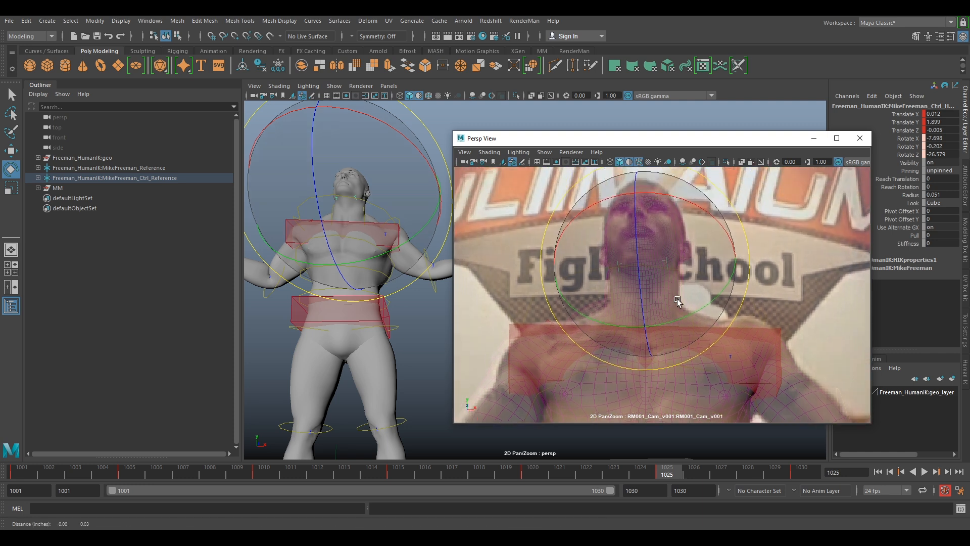
{"action": "left_click_drag", "start_coordinate": [639, 277], "coordinate": [645, 287]}
{"action": "left_click", "coordinate": [639, 332]}
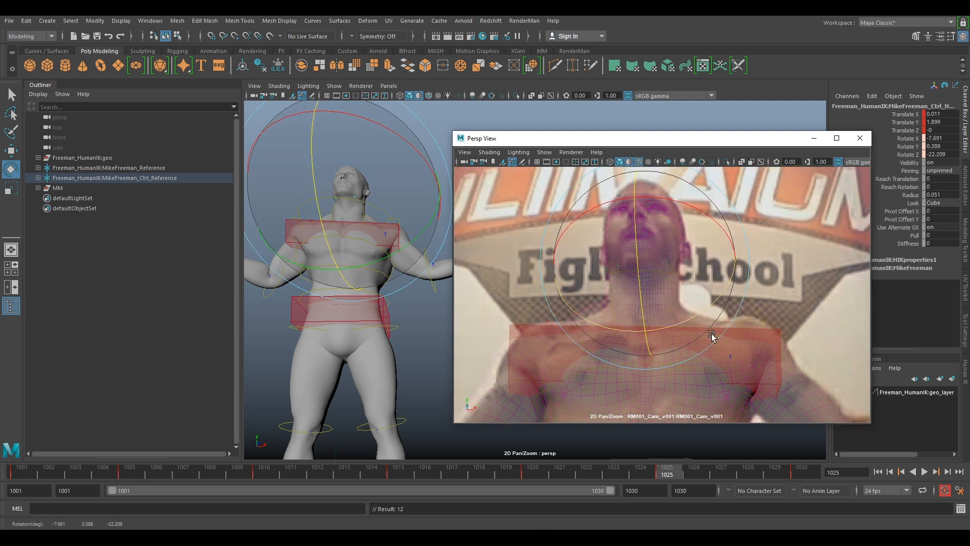
{"action": "left_click_drag", "start_coordinate": [671, 339], "coordinate": [699, 381]}
{"action": "scroll", "coordinate": [733, 344], "scroll_direction": "down", "scroll_amount": 3}
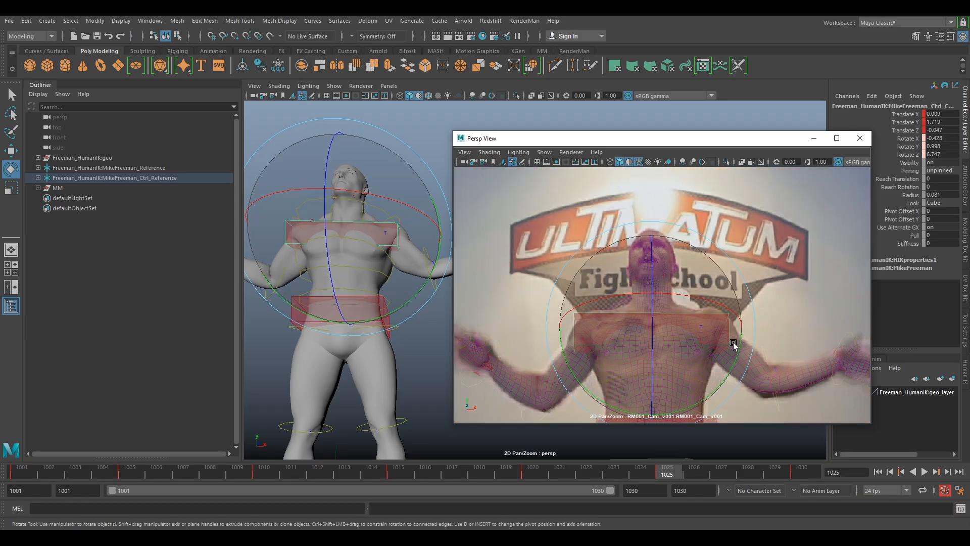
Step back through the keyed poses and around to frame 1030 to check the chest and head against the fighter
{"action": "key", "text": "comma"}
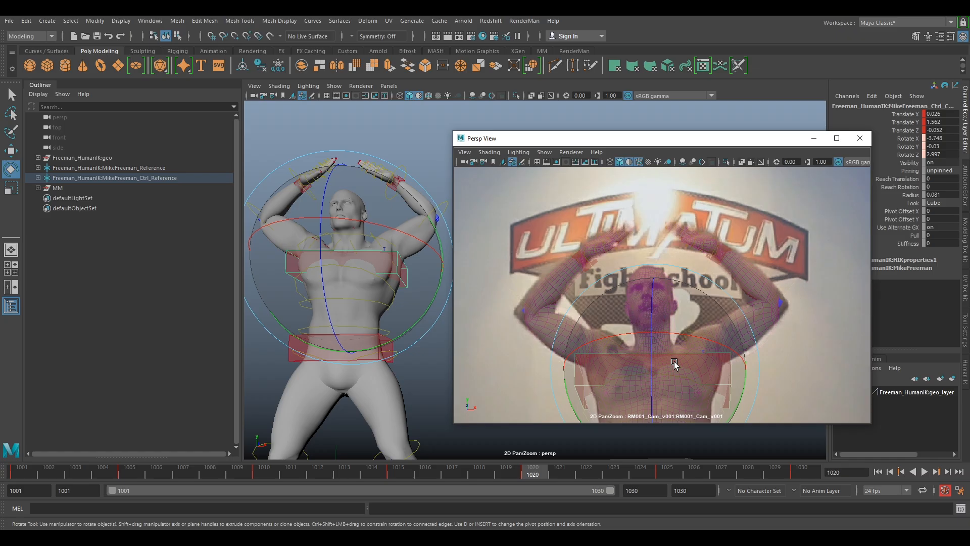
{"action": "key", "text": "comma"}
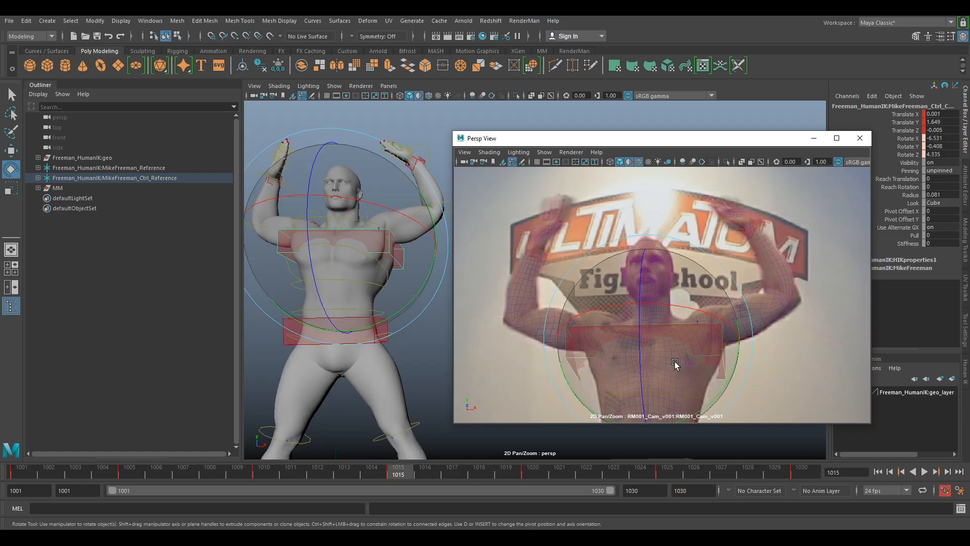
{"action": "key", "text": "comma"}
{"action": "key", "text": "comma"}
{"action": "key", "text": "comma"}
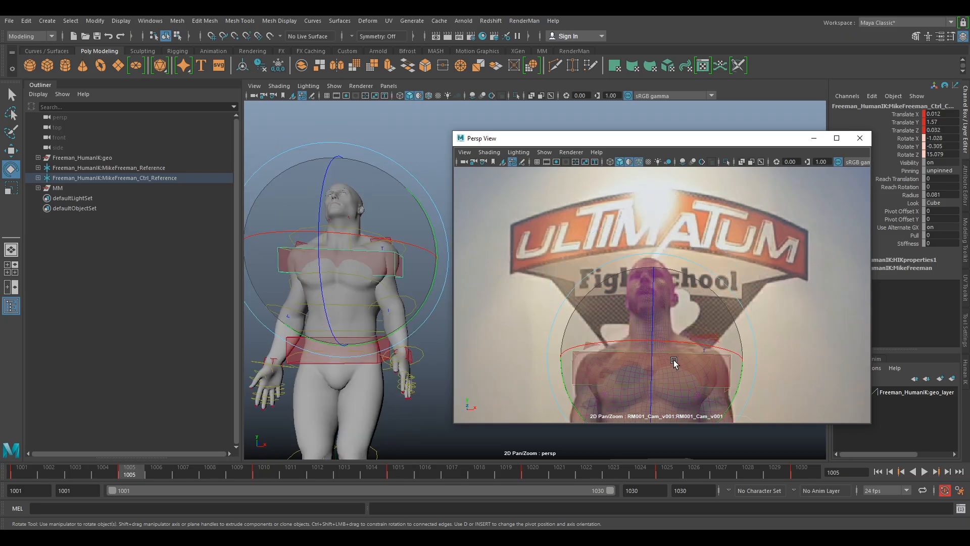
{"action": "key", "text": "comma"}
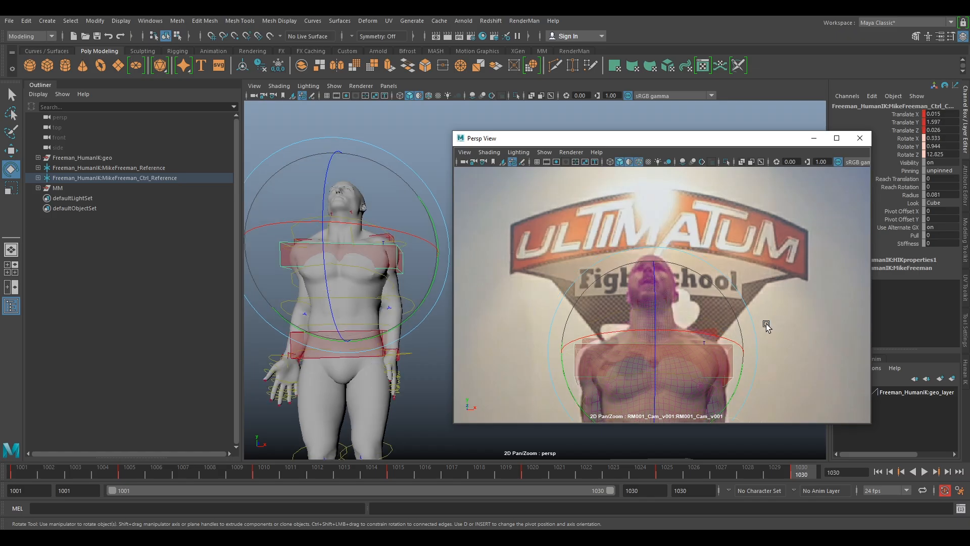
Restore the full camera view and scrub the timeline to frame 1027 to review the whole body's match to the footage
{"action": "key", "text": "backslash"}
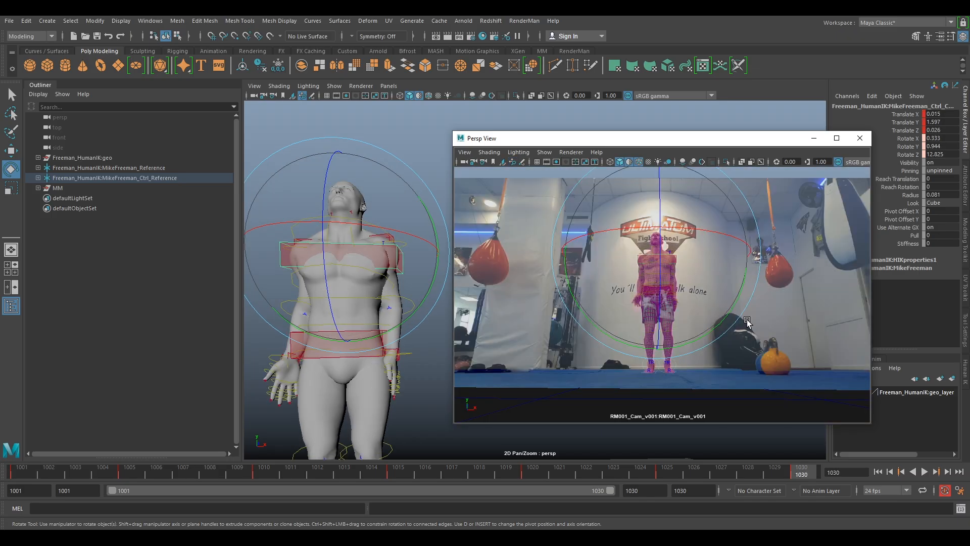
{"action": "left_click_drag", "start_coordinate": [749, 475], "coordinate": [426, 473]}
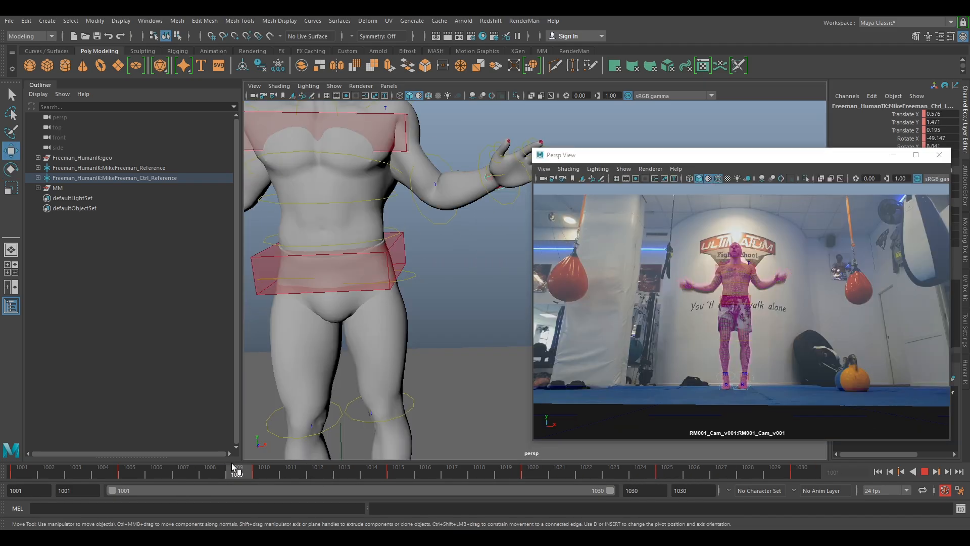
{"action": "mouse_move", "coordinate": [231, 463]}
{"action": "left_mouse_down"}
{"action": "mouse_move", "coordinate": [696, 494]}
{"action": "mouse_move", "coordinate": [739, 472]}
{"action": "mouse_move", "coordinate": [705, 477]}
{"action": "mouse_move", "coordinate": [733, 476]}
{"action": "left_mouse_up"}
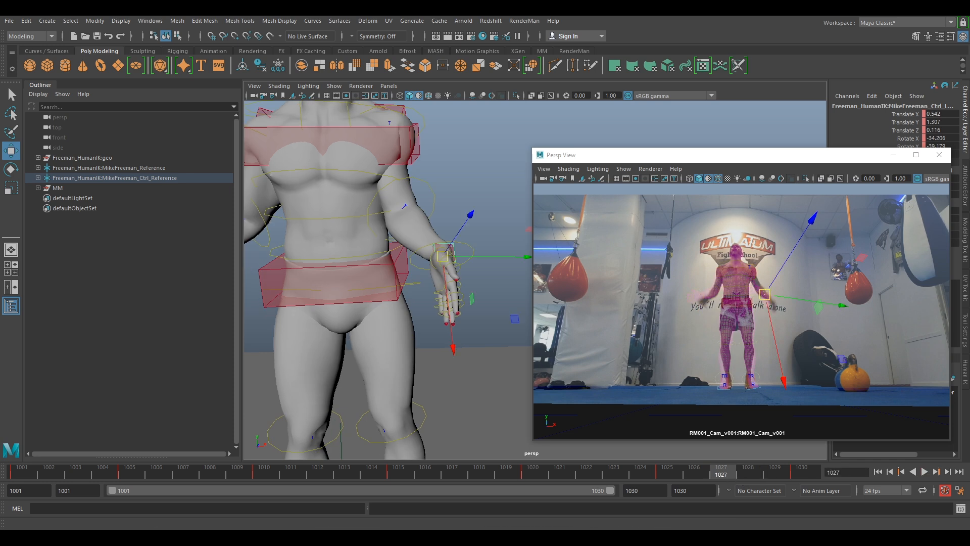